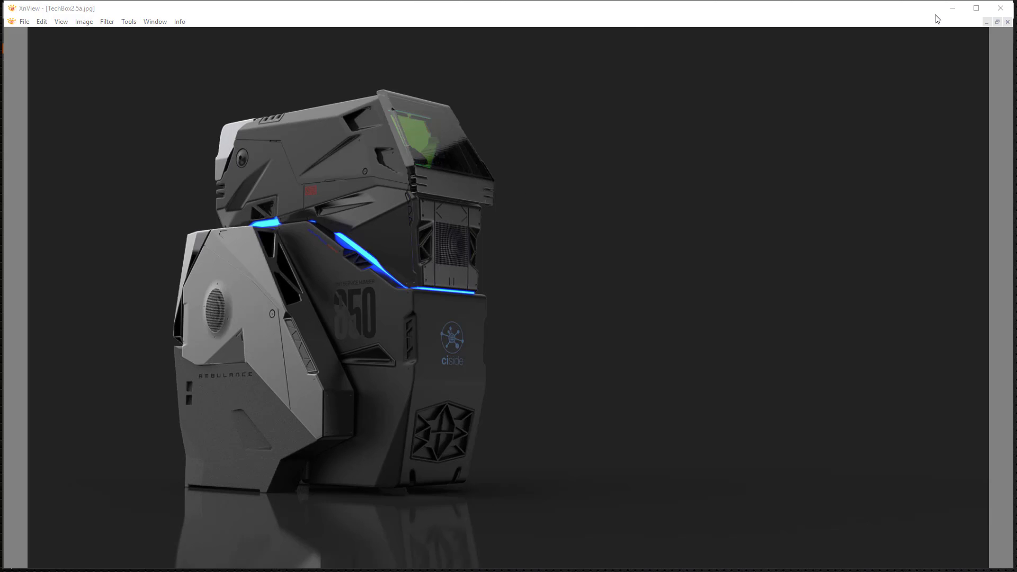
# Step: Switch to 3D-Coat and start a voxel sculpting scene with the cube primitive
pyautogui.click(953, 9)
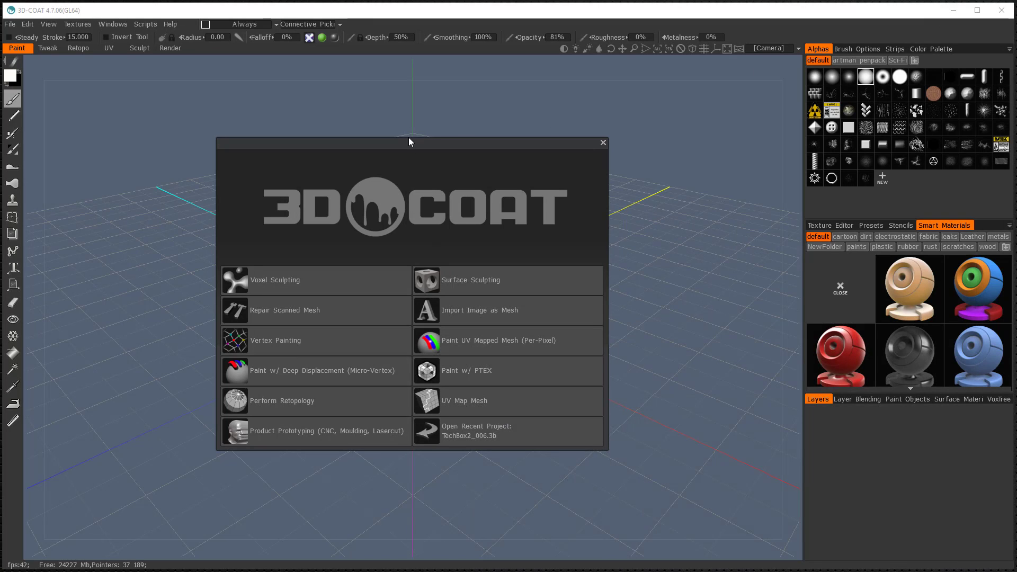
pyautogui.click(271, 279)
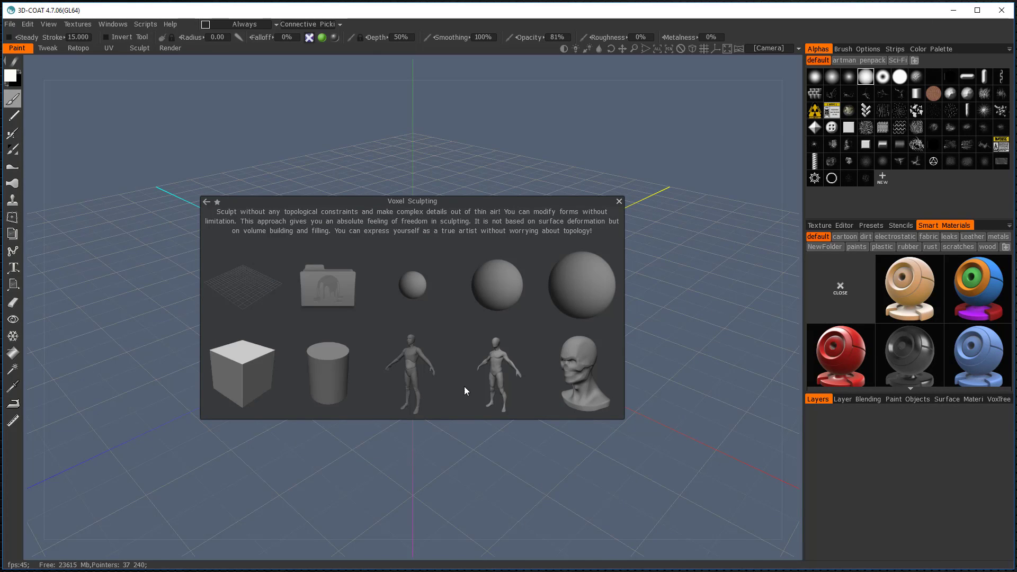
pyautogui.click(227, 362)
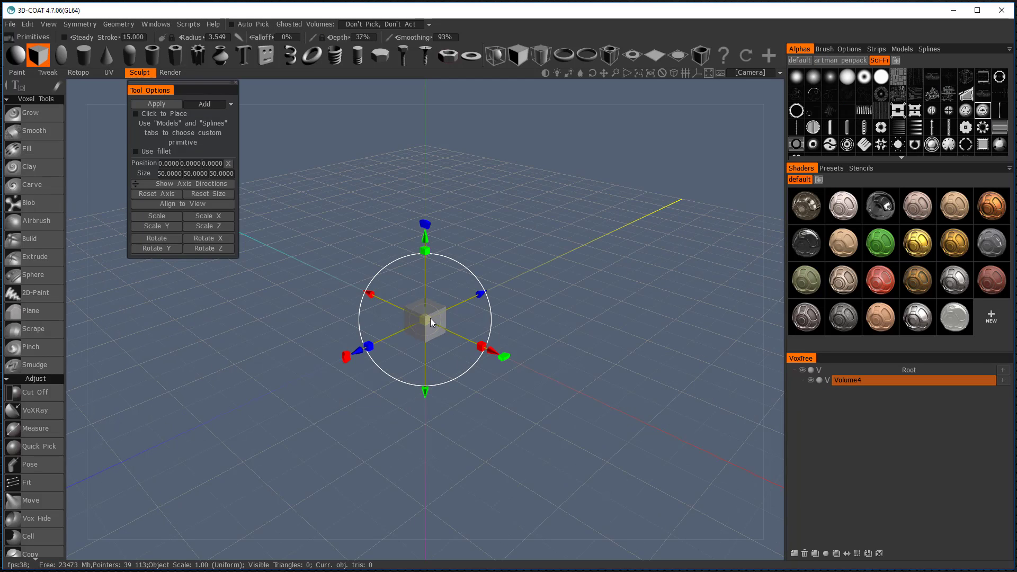
# Step: Scale the cube primitive into a slab of about 52 × 153 × 153, thinnest along X
pyautogui.moveTo(425, 319); pyautogui.dragTo(485, 311)
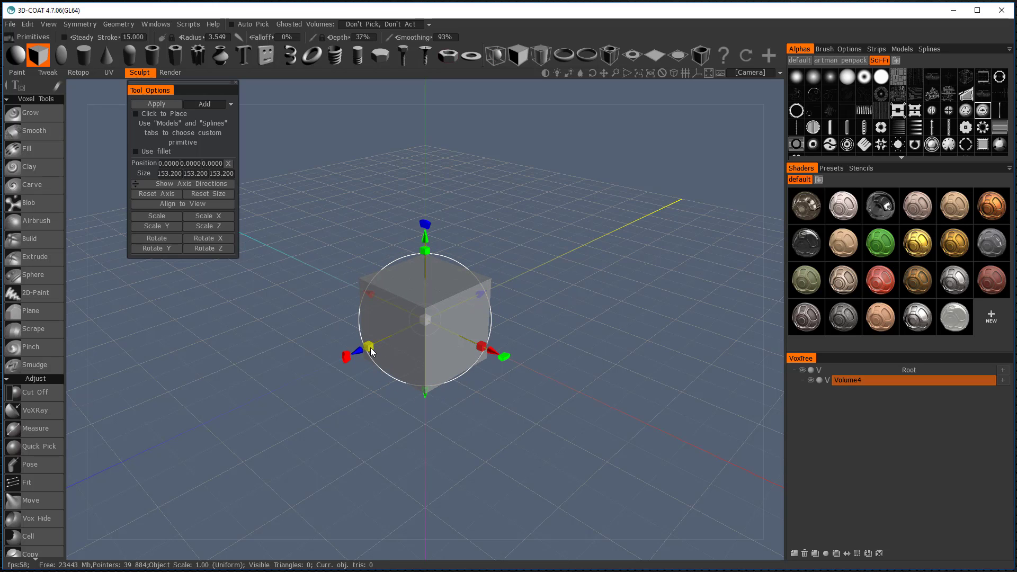
pyautogui.moveTo(482, 348); pyautogui.dragTo(438, 337)
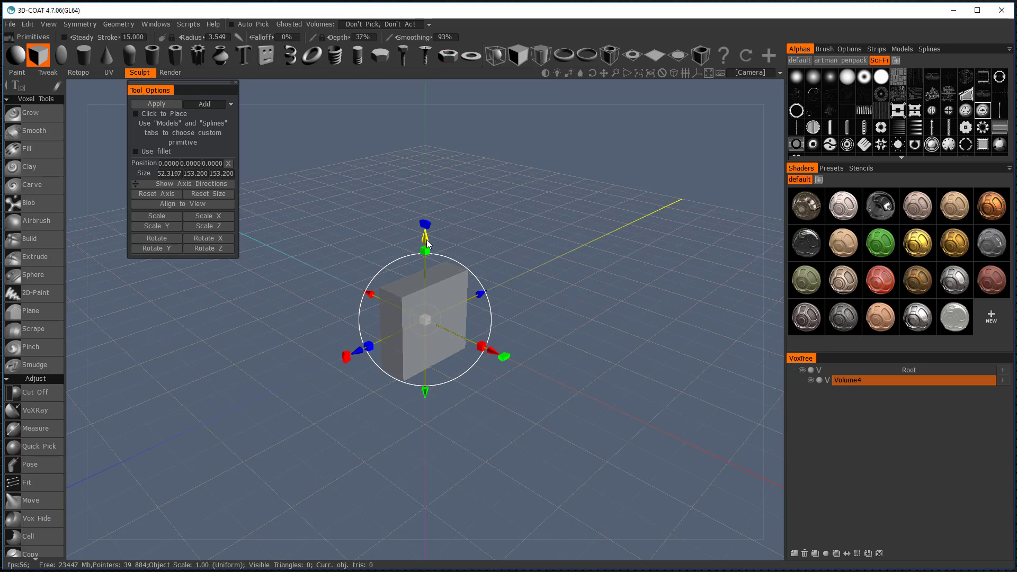
# Step: Raise the slab to about Y 79 so it stands on the ground grid, checking in an orthographic left view
pyautogui.moveTo(427, 243); pyautogui.dragTo(425, 198)
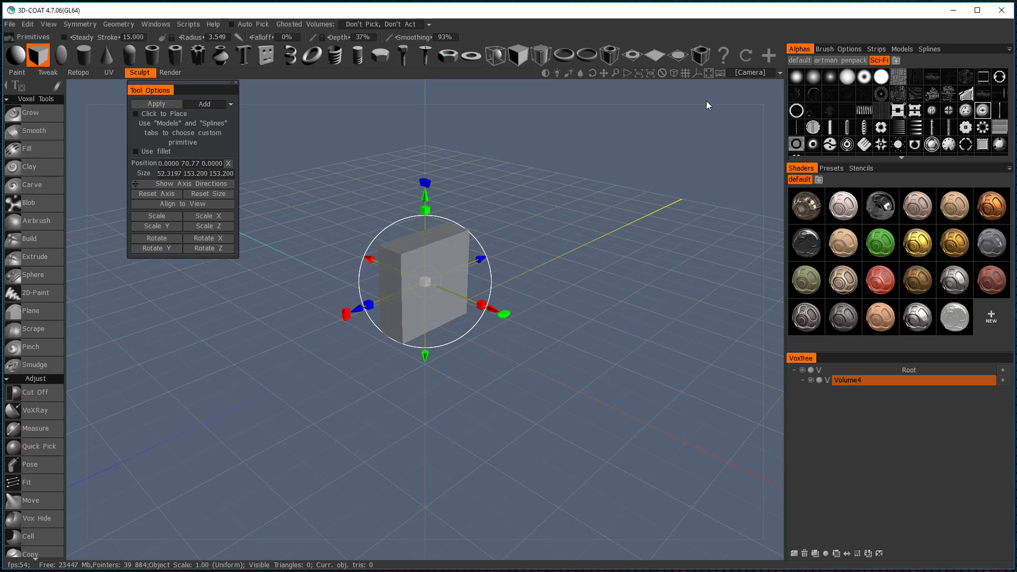
pyautogui.click(675, 74)
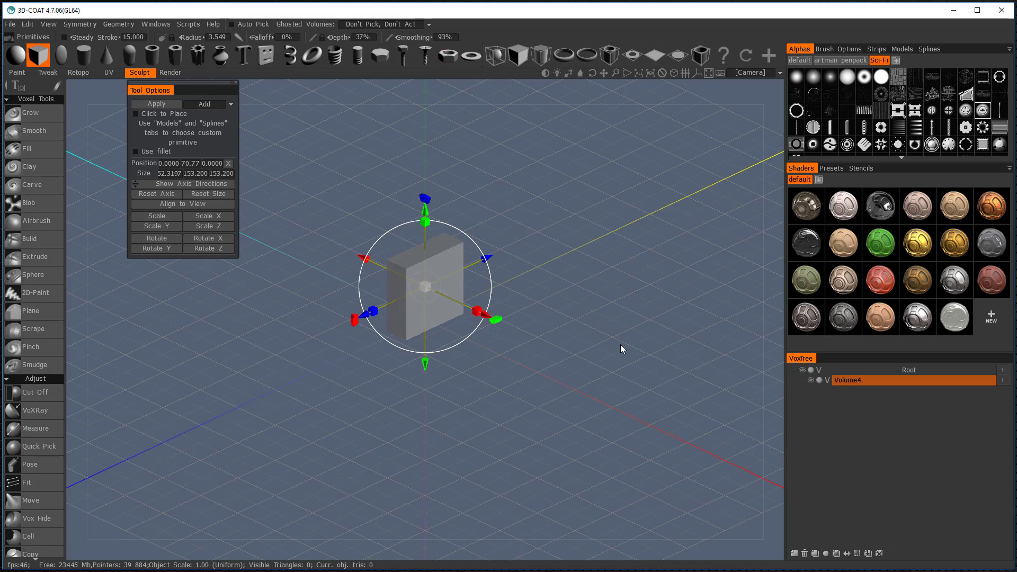
pyautogui.moveTo(631, 375); pyautogui.dragTo(631, 315)
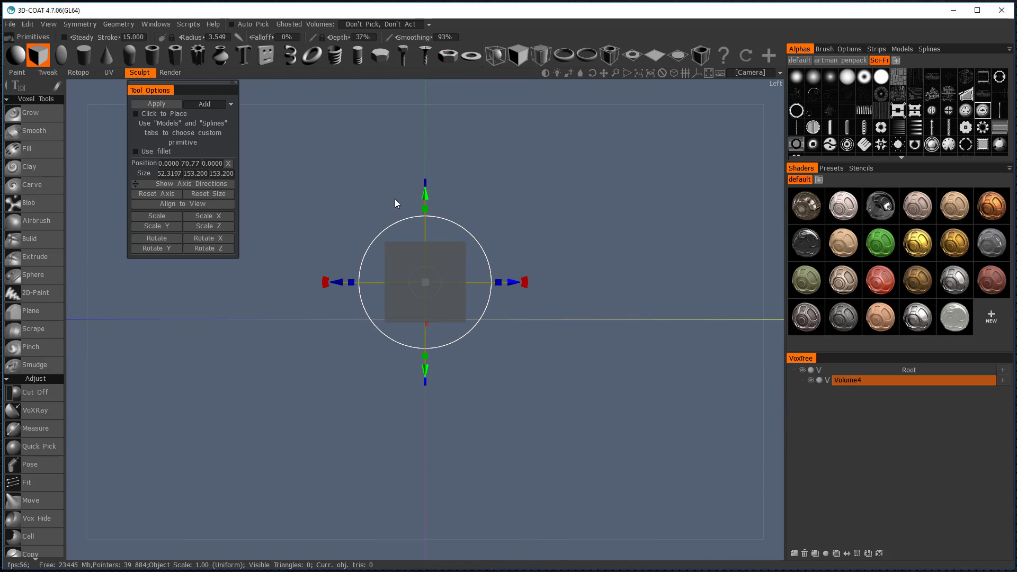
pyautogui.moveTo(422, 197); pyautogui.dragTo(427, 189)
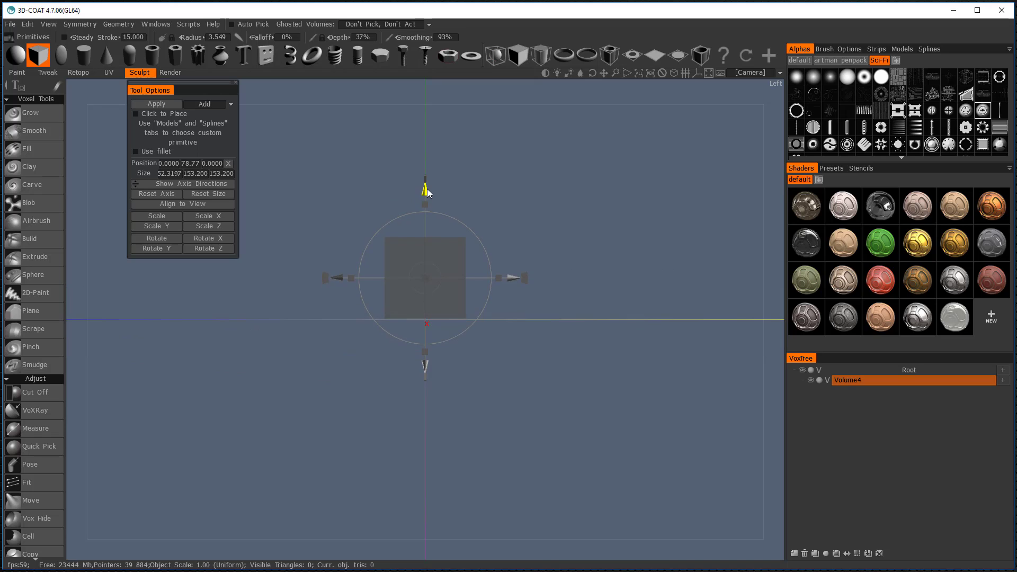
# Step: Apply the slab primitive to the volume and increase the volume's resolution to 4x
pyautogui.moveTo(574, 263); pyautogui.dragTo(602, 451, button='right')
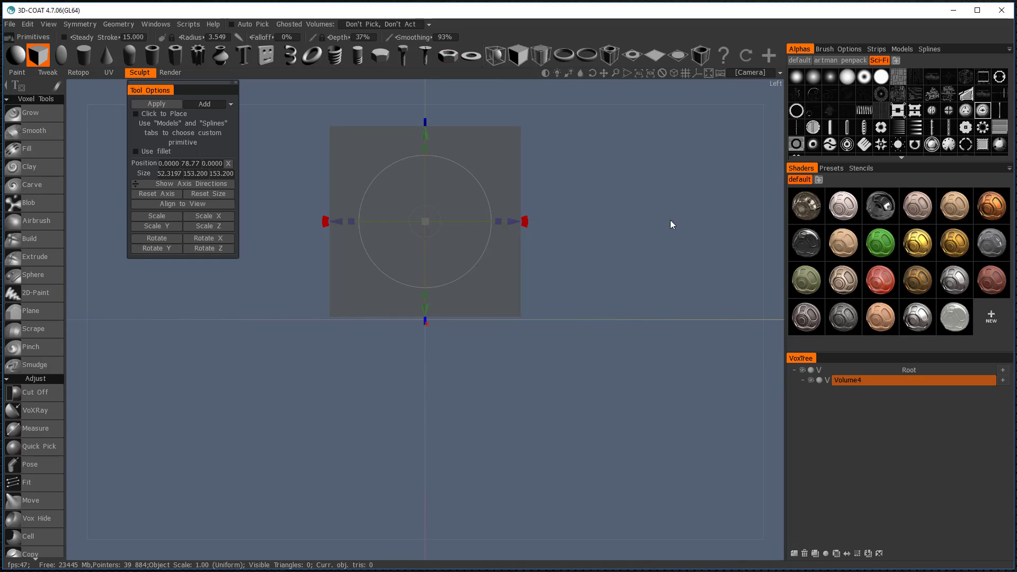
pyautogui.moveTo(670, 221); pyautogui.dragTo(623, 343, button='middle')
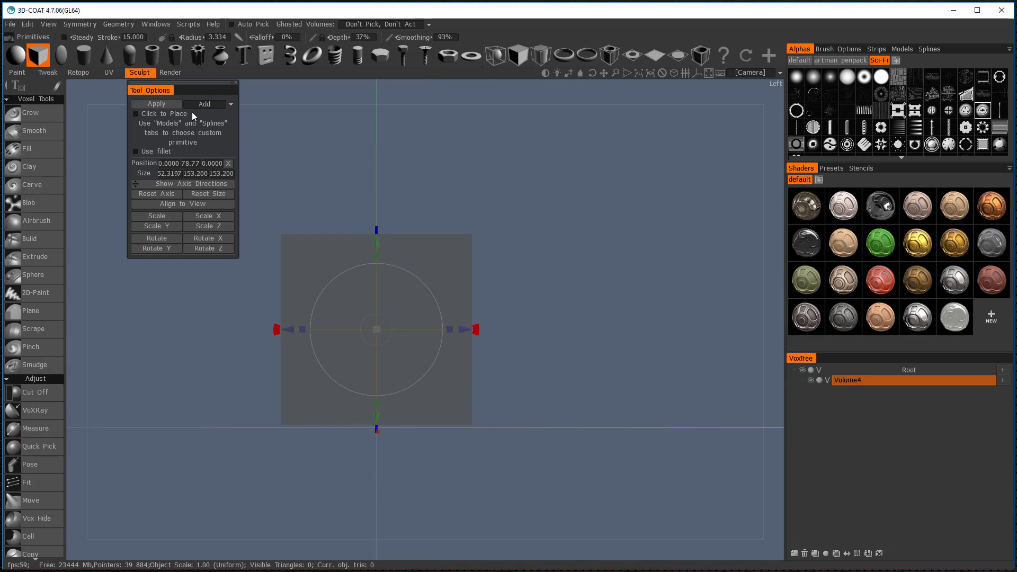
pyautogui.click(149, 102)
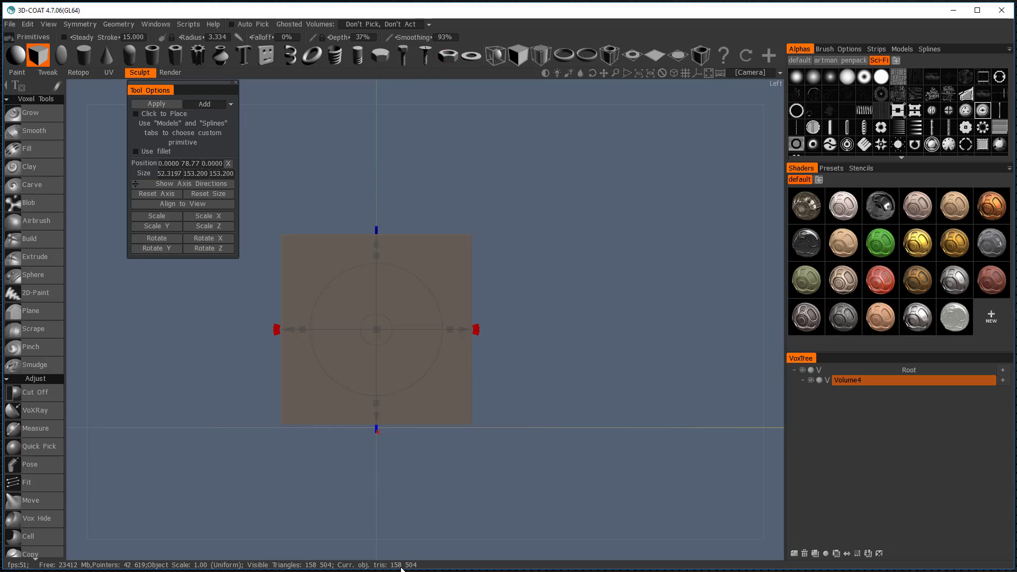
pyautogui.click(859, 553)
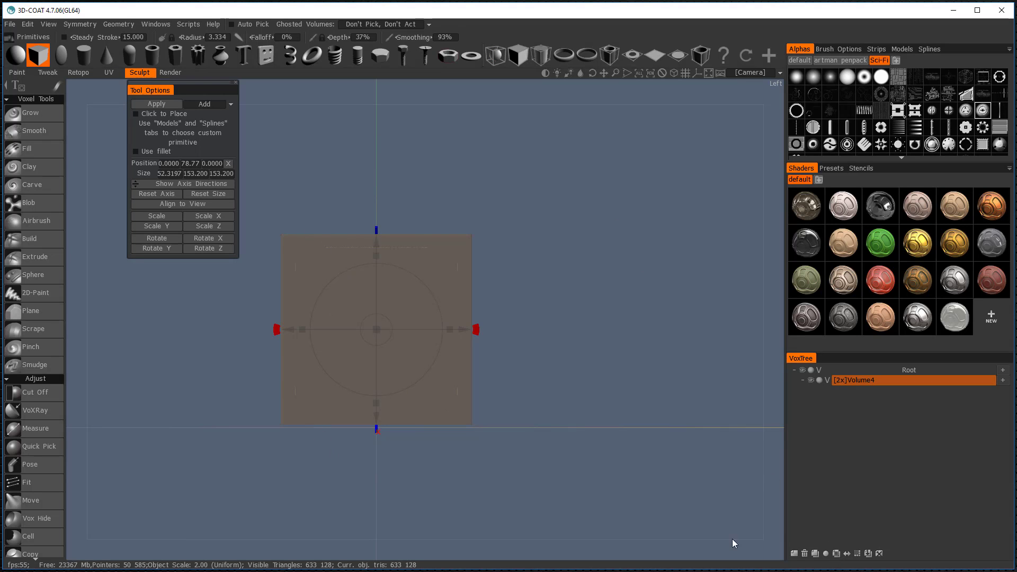
pyautogui.click(858, 554)
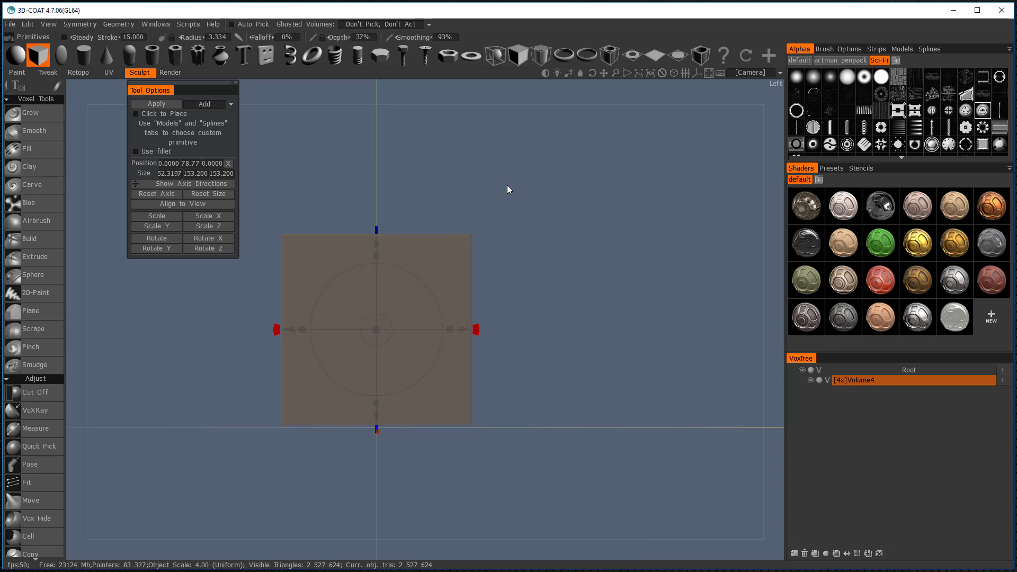
pyautogui.moveTo(511, 187); pyautogui.dragTo(566, 200, button='middle')
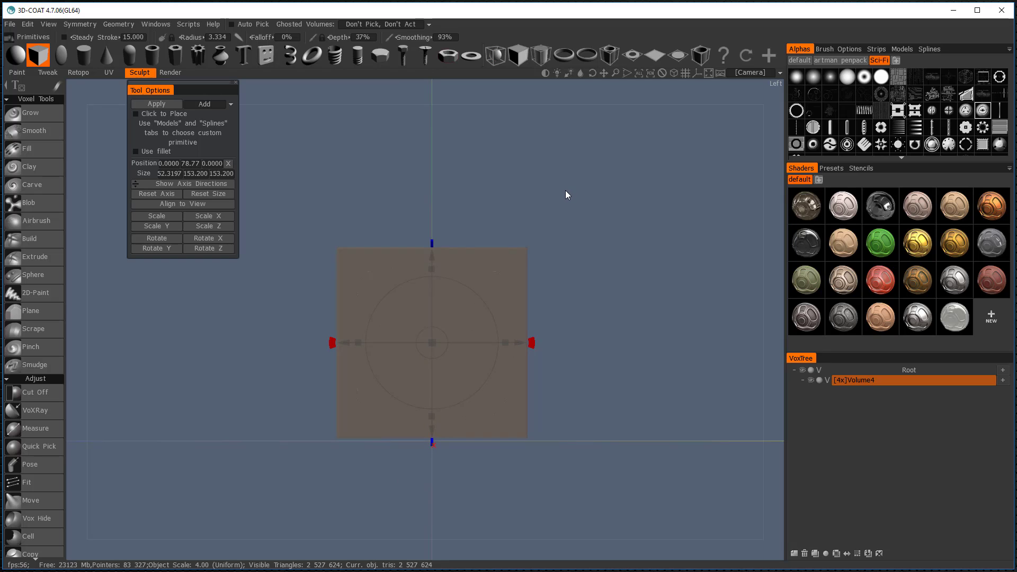
pyautogui.press('Return')
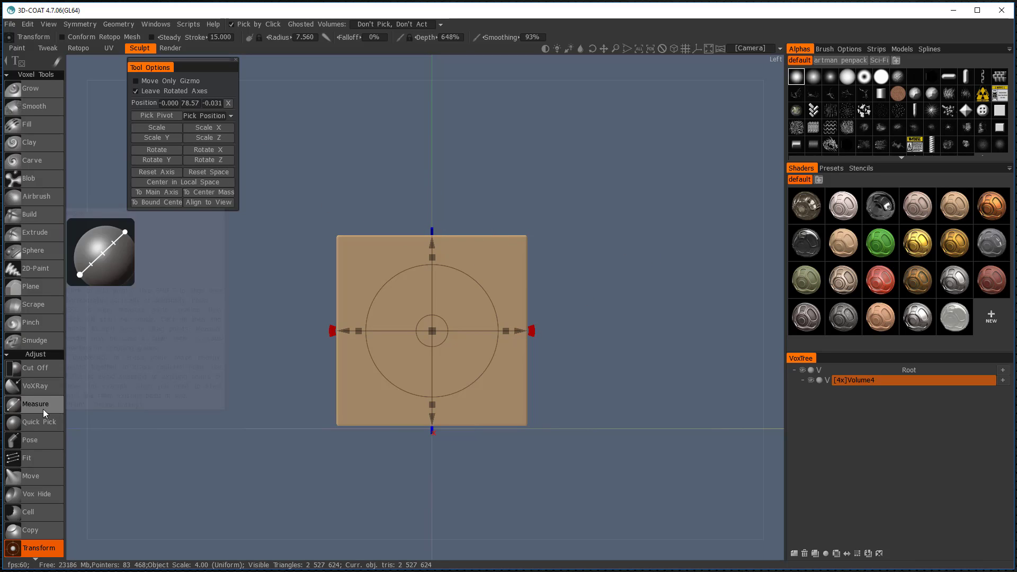
# Step: Split the block's upper-right corner into a separate volume with the Split tool and an angled Vertex Lasso contour
pyautogui.press('space')
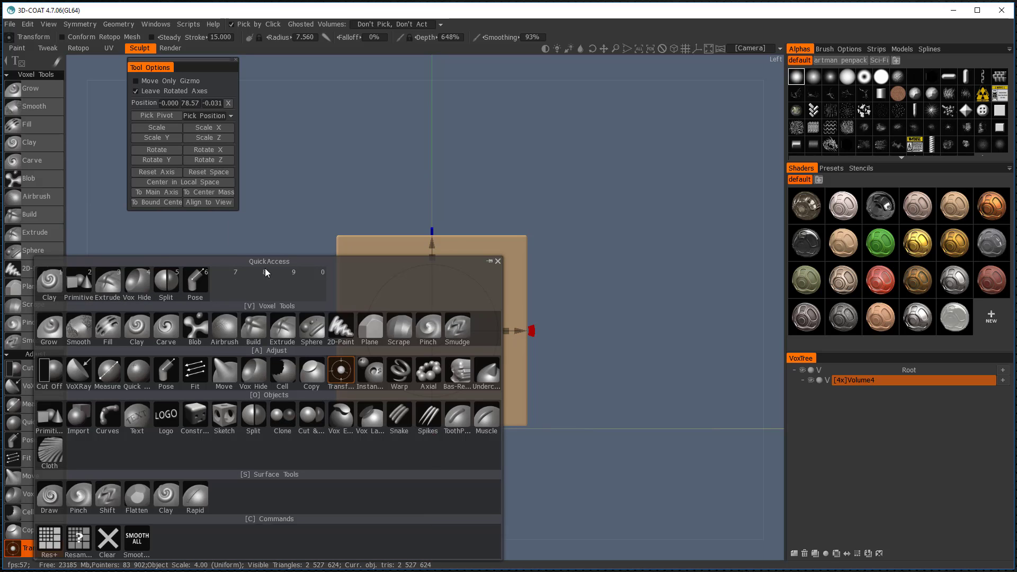
pyautogui.press('space')
pyautogui.press('space')
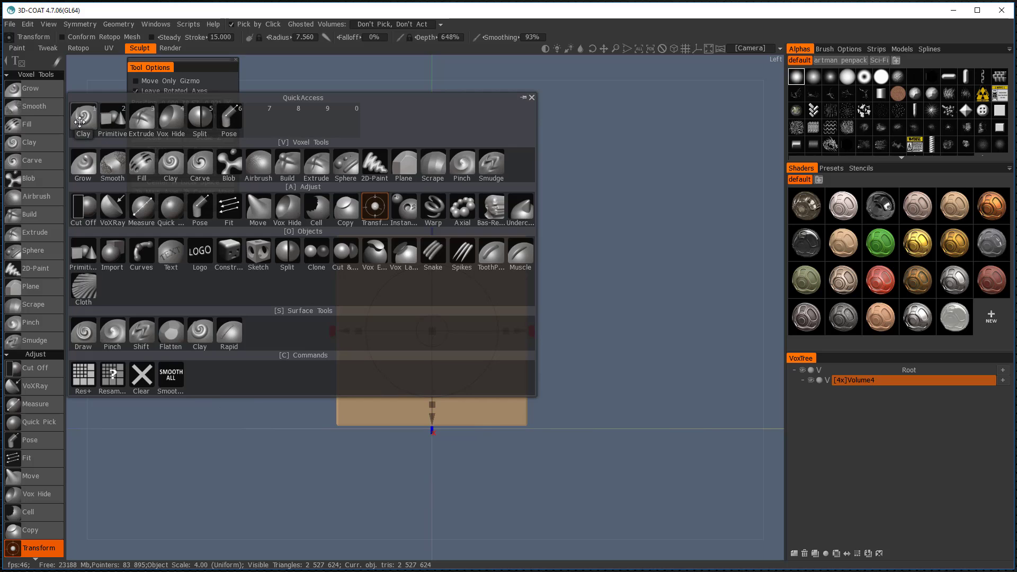
pyautogui.click(203, 120)
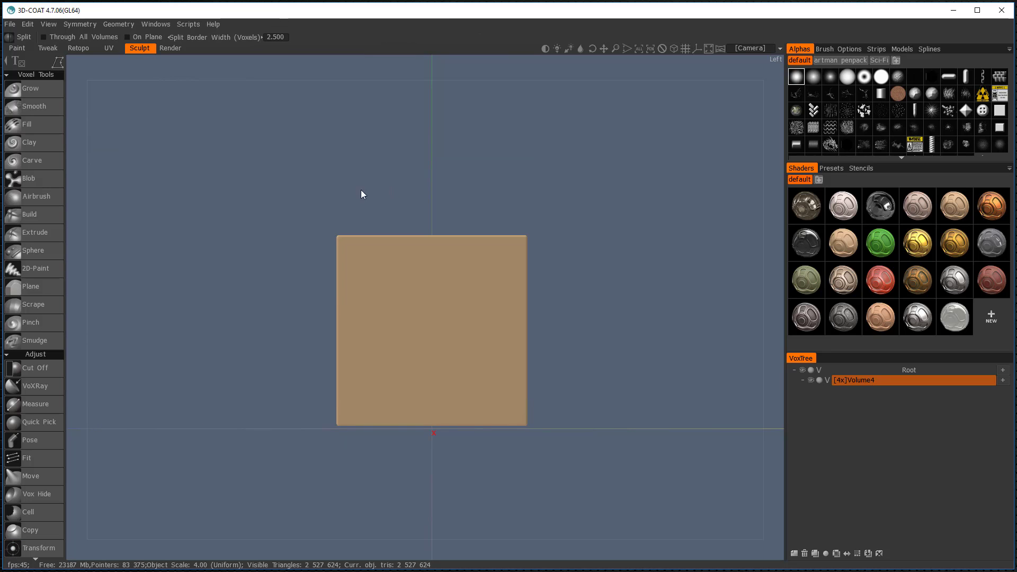
pyautogui.moveTo(53, 61)
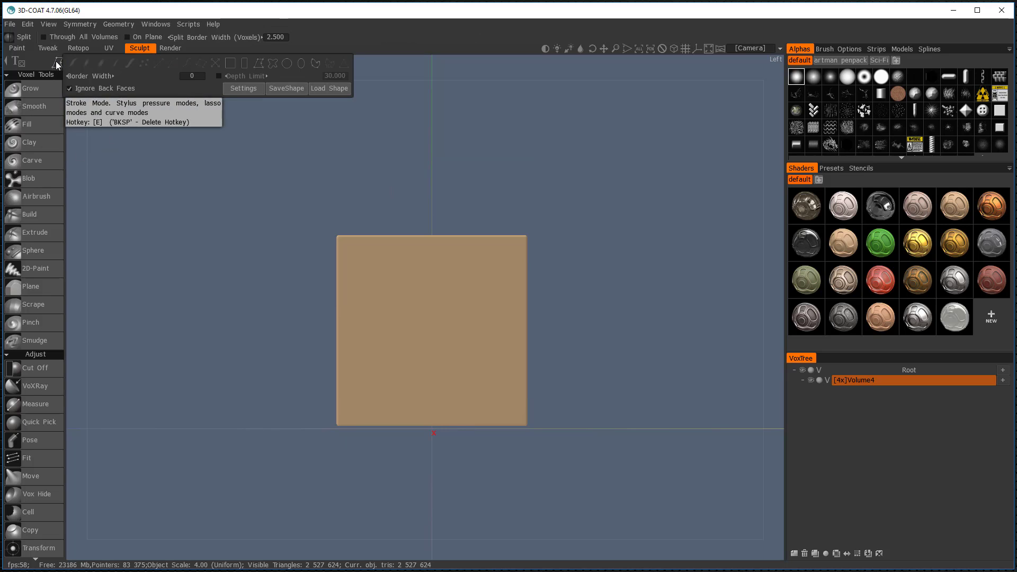
pyautogui.click(259, 63)
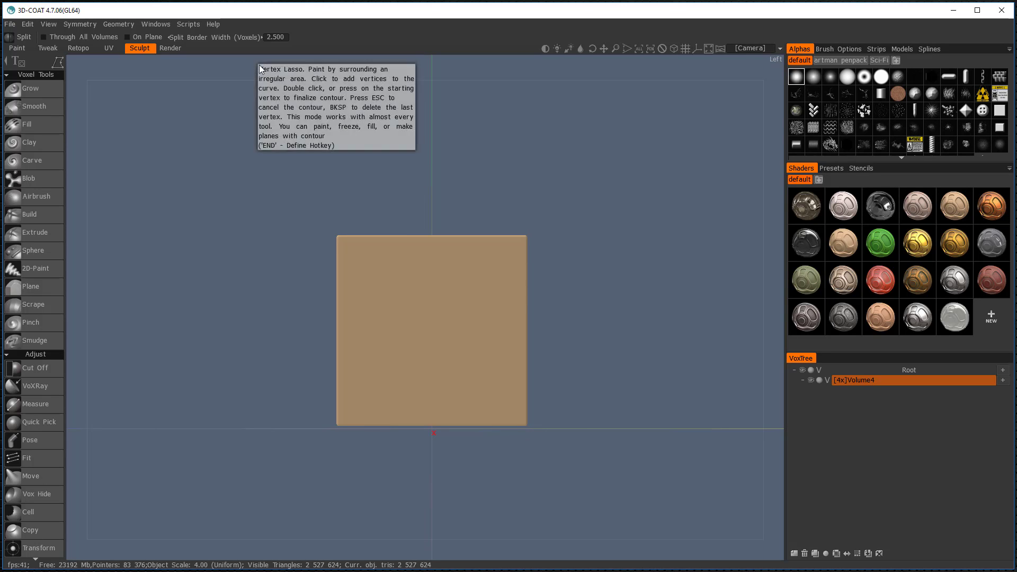
pyautogui.click(455, 198)
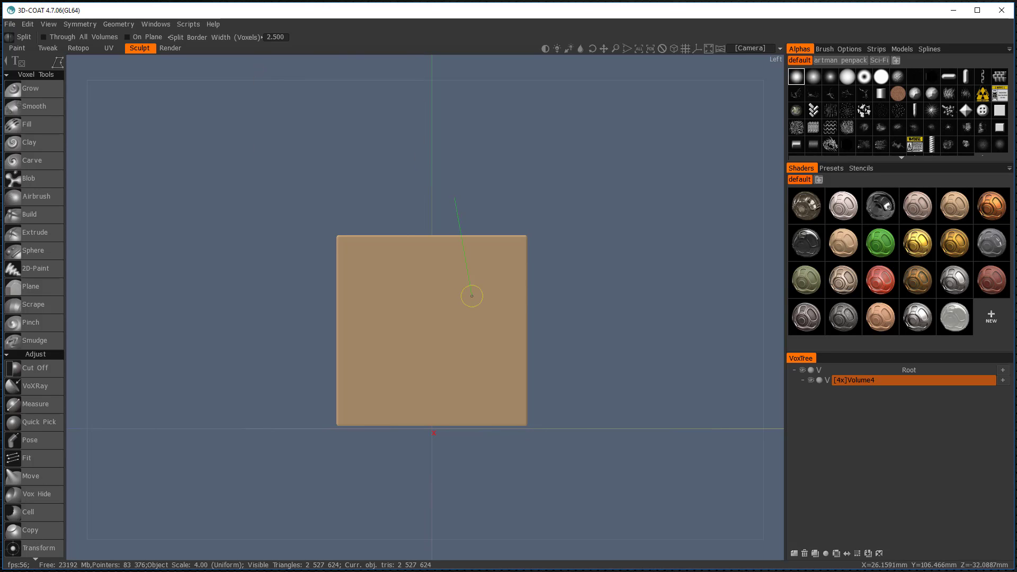
pyautogui.click(478, 299)
pyautogui.click(585, 342)
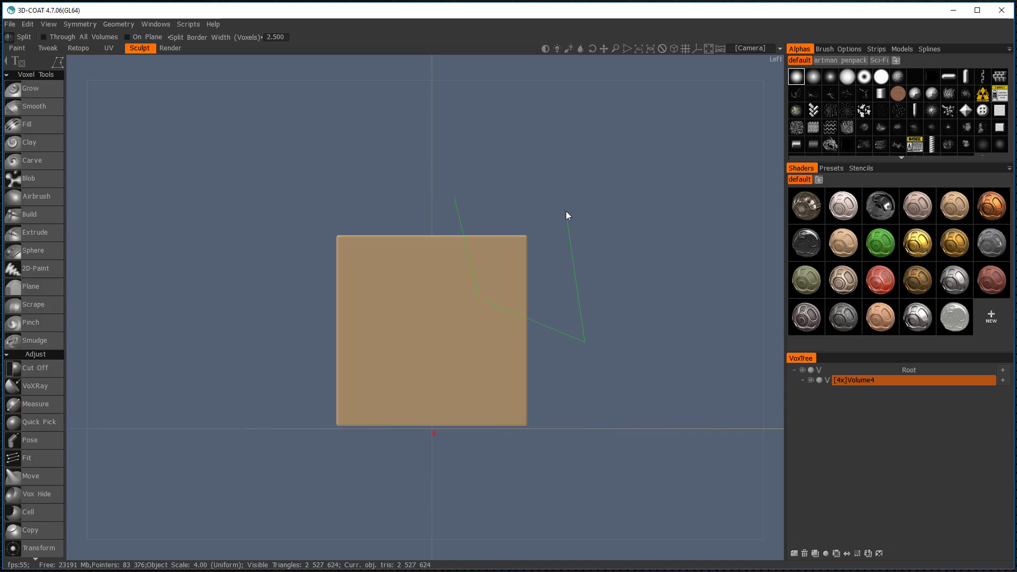
pyautogui.press('Return')
# Step: Hide the split-off corner volume and show it again to check the cut
pyautogui.click(819, 391)
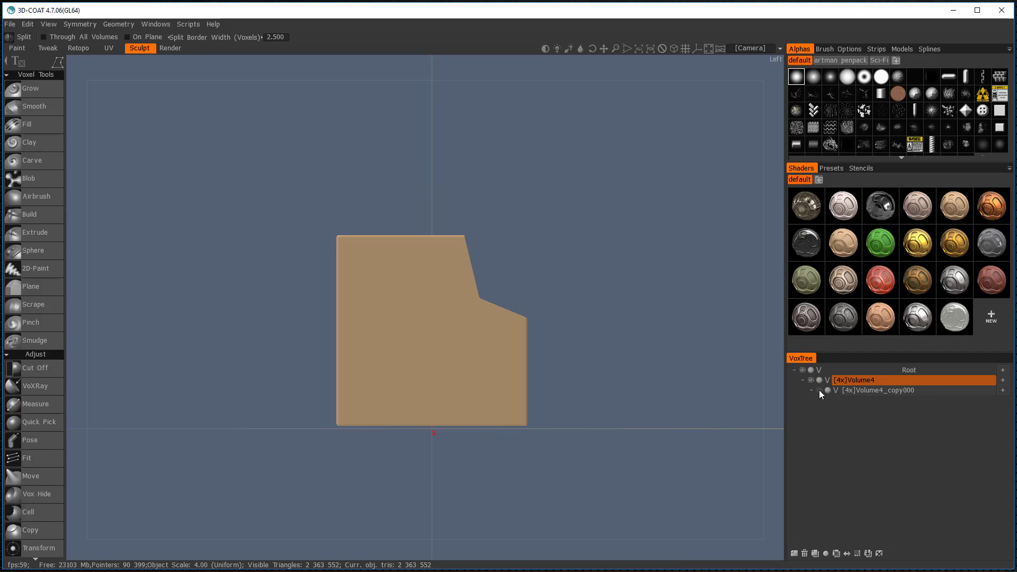
pyautogui.click(820, 391)
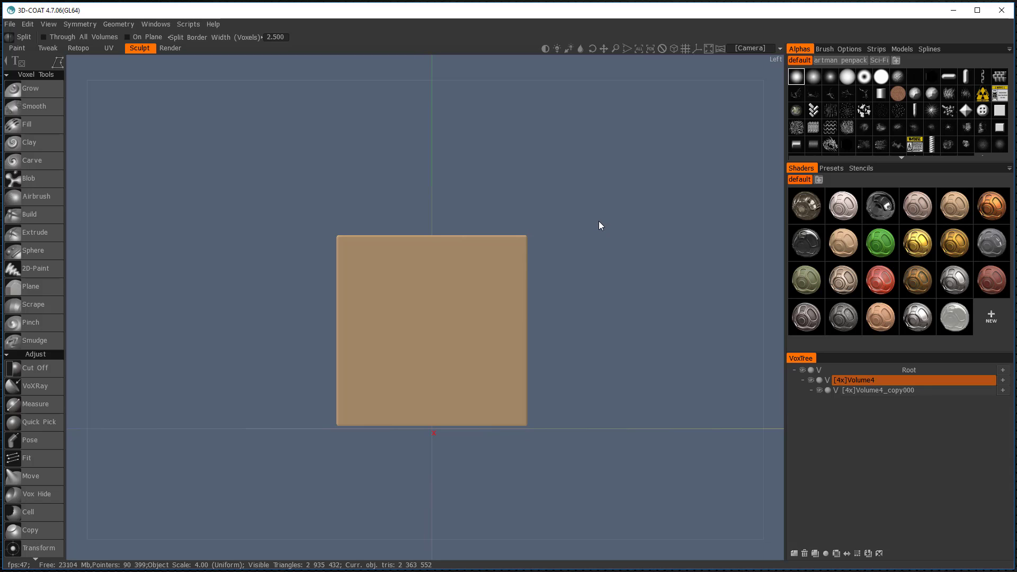
# Step: Pick the split-off corner piece with the Transform tool's Pick by Click and assign it the pale white shader
pyautogui.press('t')
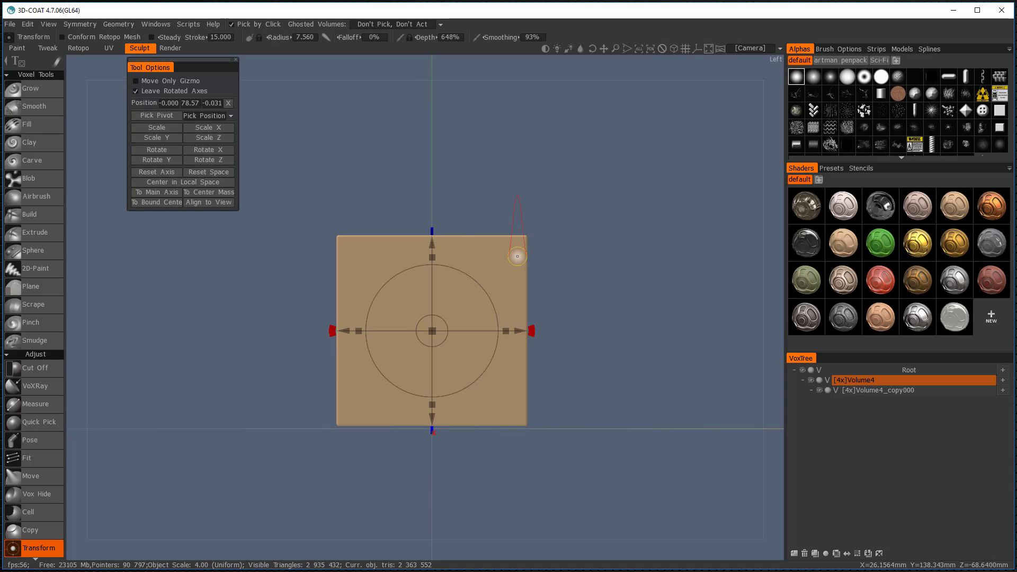
pyautogui.click(517, 257)
pyautogui.click(409, 379)
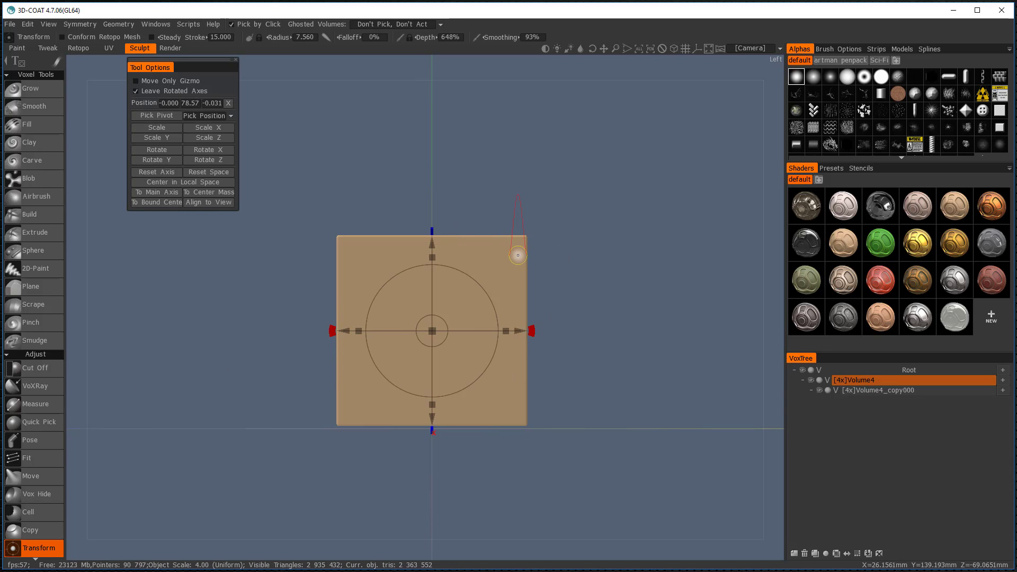
pyautogui.click(514, 256)
pyautogui.click(440, 360)
pyautogui.click(488, 272)
pyautogui.click(957, 318)
# Step: Alternate the active volume between the main block and the white corner piece, ending on the corner piece
pyautogui.click(411, 348)
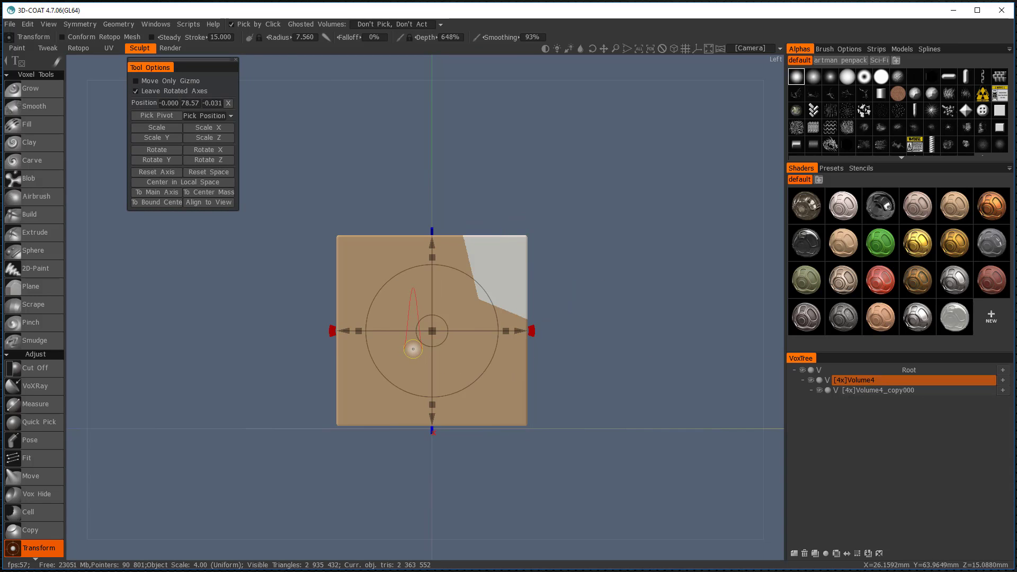
pyautogui.click(494, 259)
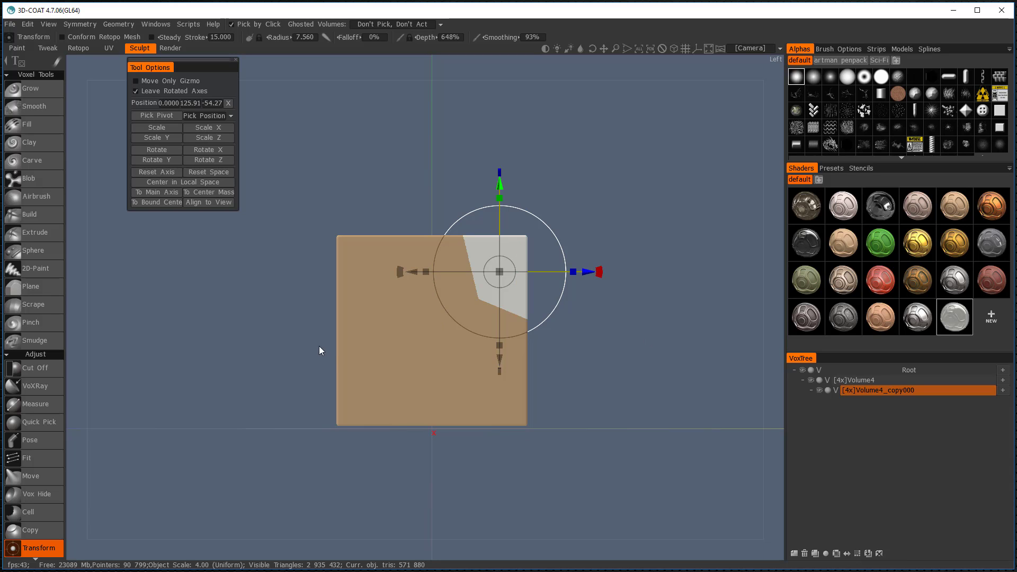
pyautogui.click(438, 354)
pyautogui.click(510, 271)
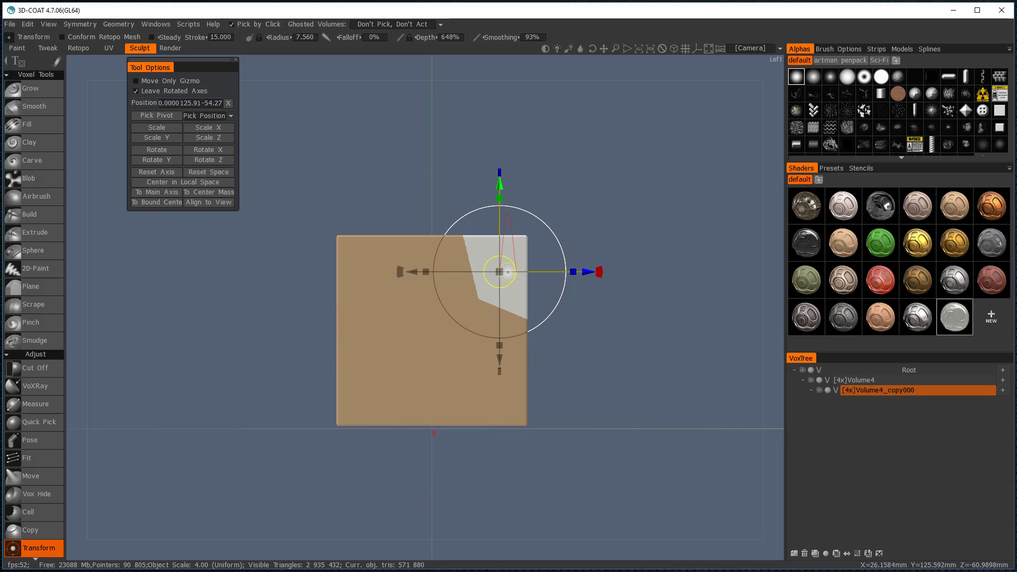
# Step: Cut a rectangular notch out of the white piece's upper-right corner with the Cut Off tool and a rectangle lasso
pyautogui.press('s')
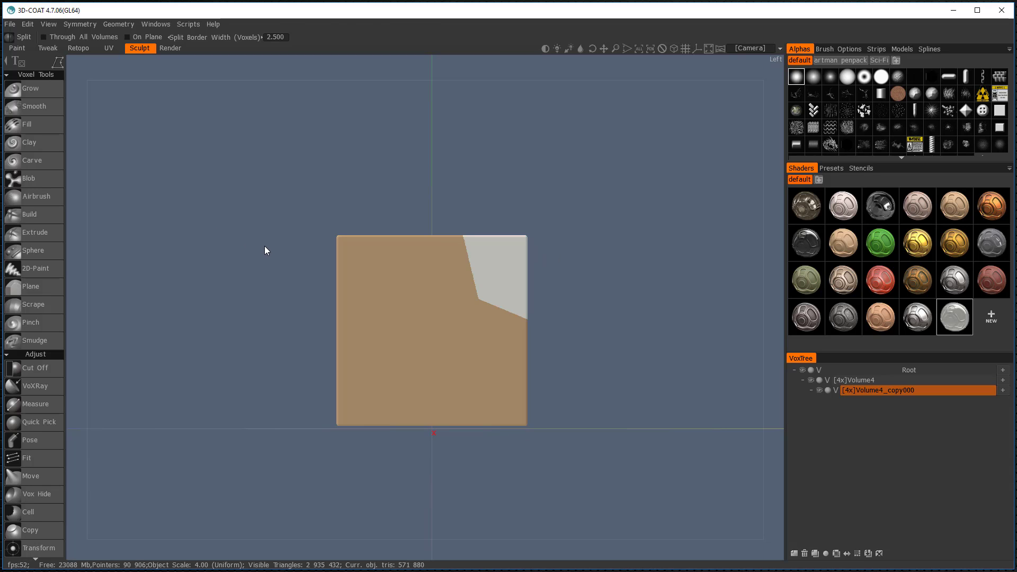
pyautogui.press('c')
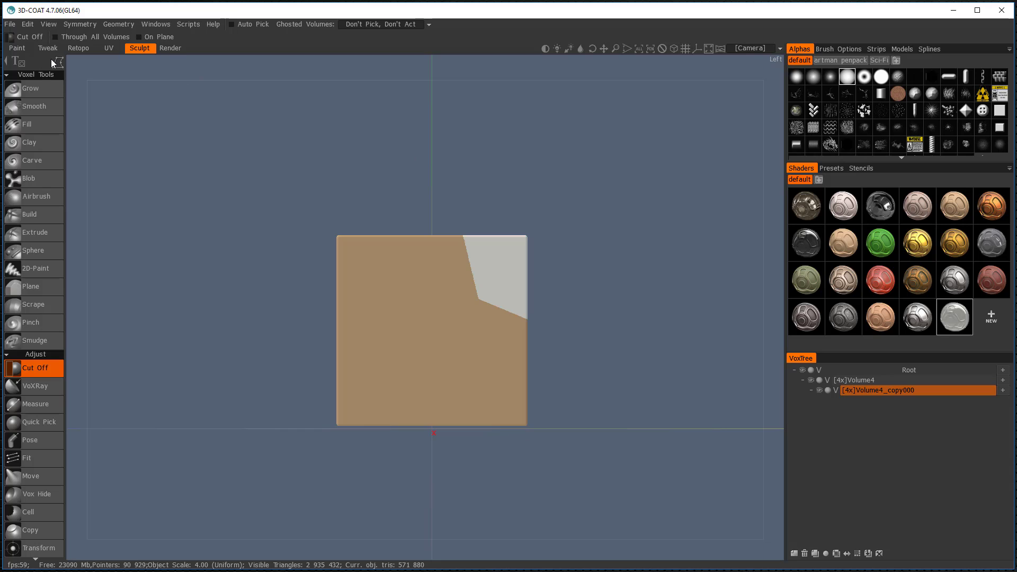
pyautogui.moveTo(54, 61)
pyautogui.click(244, 64)
pyautogui.moveTo(504, 200); pyautogui.dragTo(544, 272)
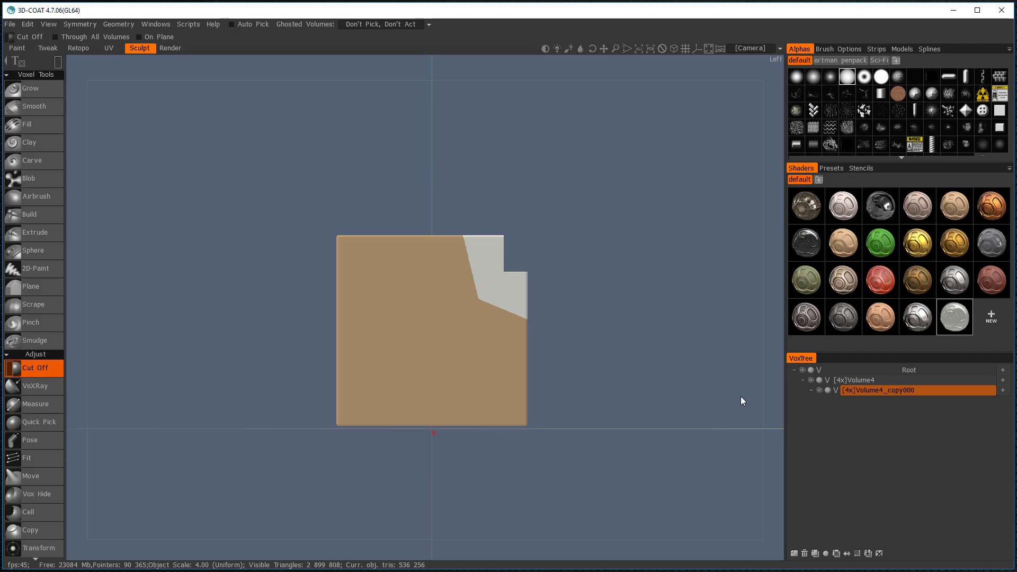
# Step: Make the main block active and trim its left edge with a Cut Off rectangle of about 38 × 199 mm
pyautogui.press('t')
pyautogui.press('h')
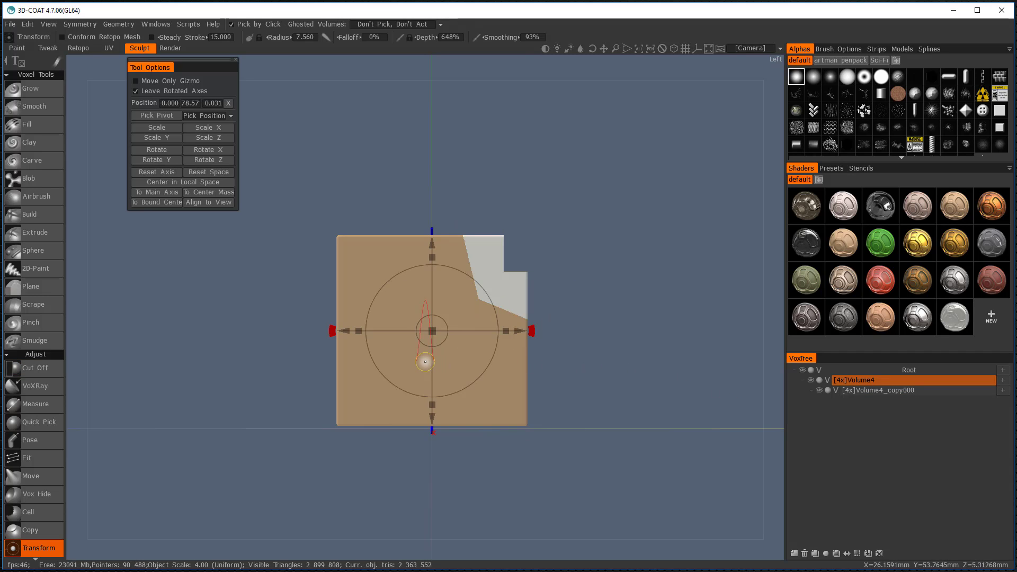
pyautogui.press('c')
pyautogui.moveTo(291, 196); pyautogui.dragTo(339, 444)
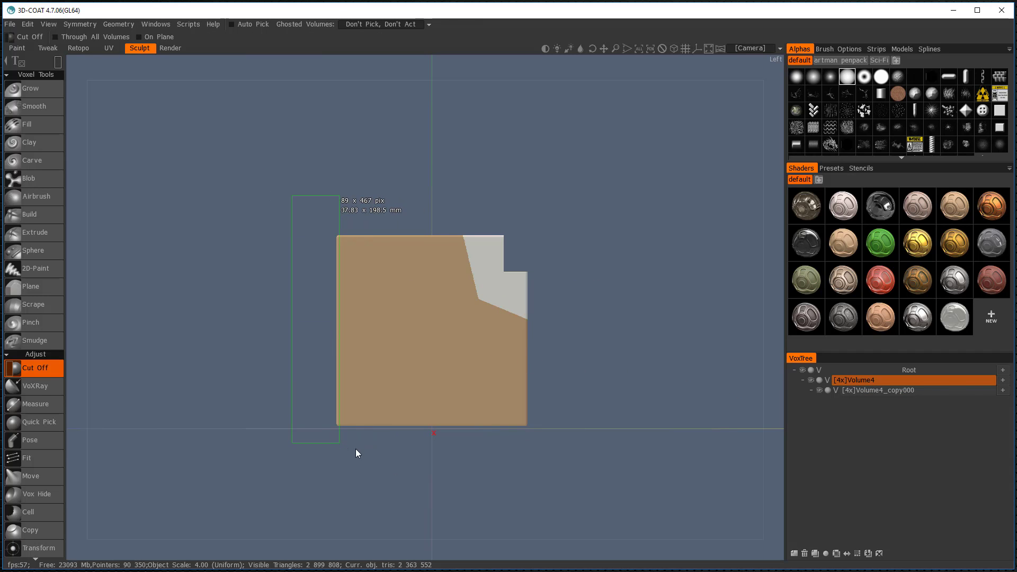
# Step: Undo the edge trim, the corner notch and the corner split to restore the single uncut block
pyautogui.hotkey('ctrl', 'z')
pyautogui.hotkey('ctrl', 'z')
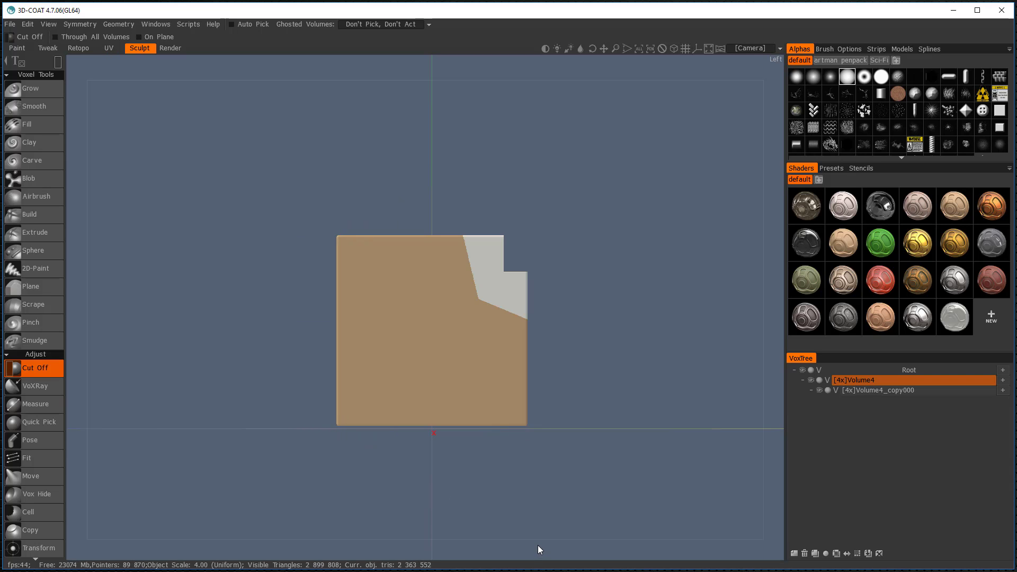
pyautogui.hotkey('ctrl', 'z')
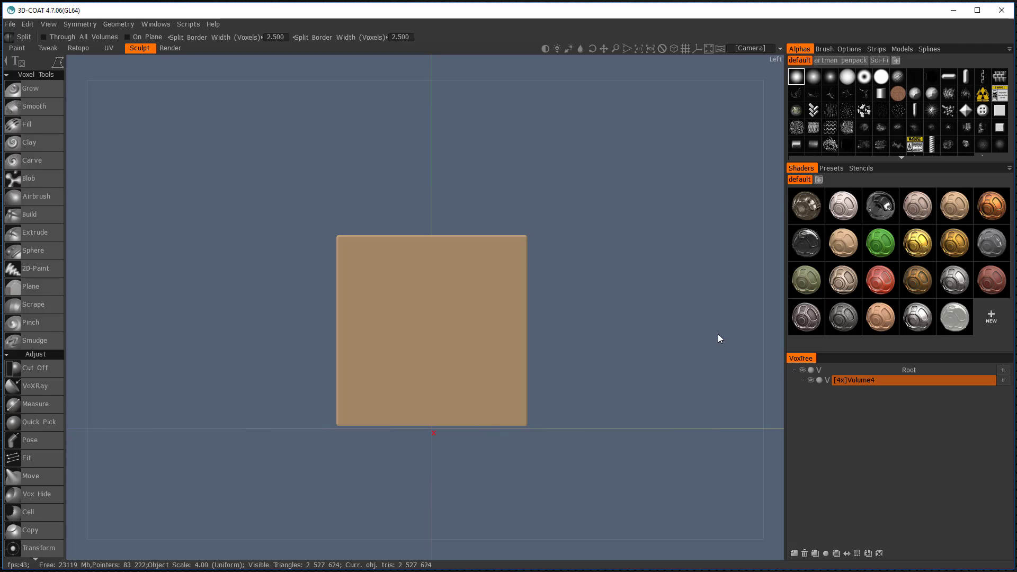
pyautogui.press('space')
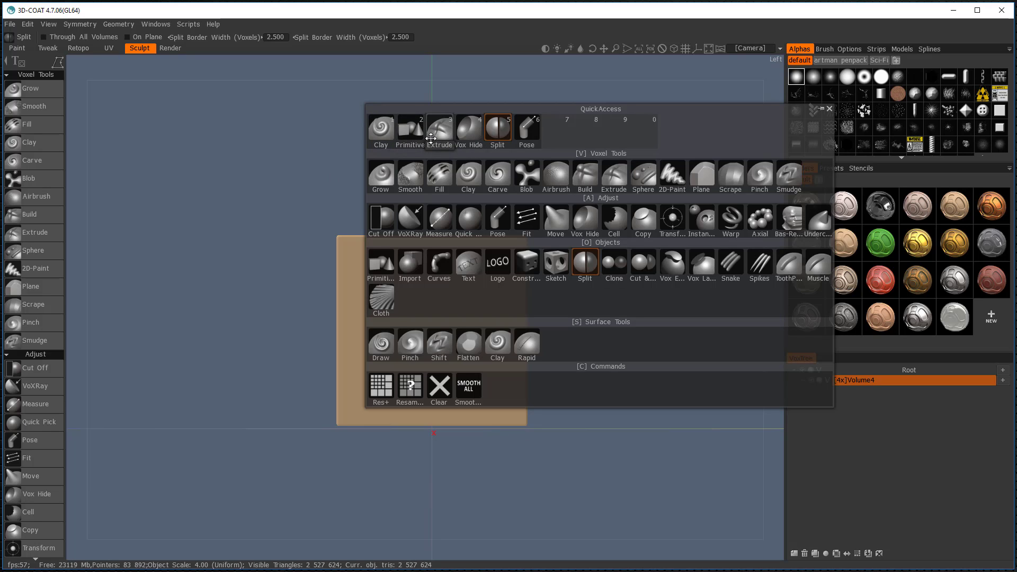
pyautogui.click(470, 132)
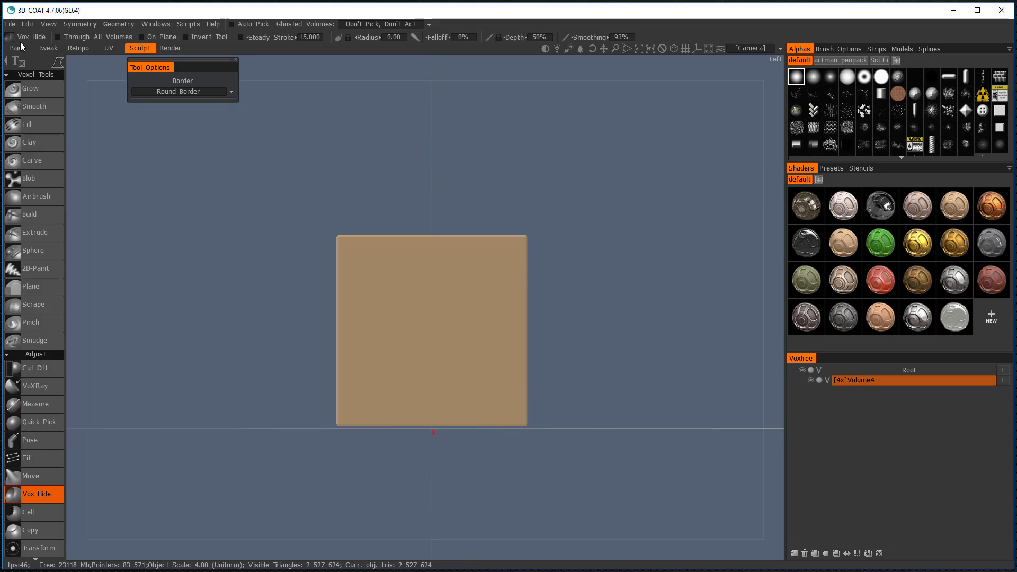
pyautogui.moveTo(63, 65)
pyautogui.moveTo(444, 221); pyautogui.dragTo(534, 265)
# Step: Cut the block's upper-right corner off at a shallow slant with the Cut Off tool and a vertex lasso
pyautogui.click(32, 367)
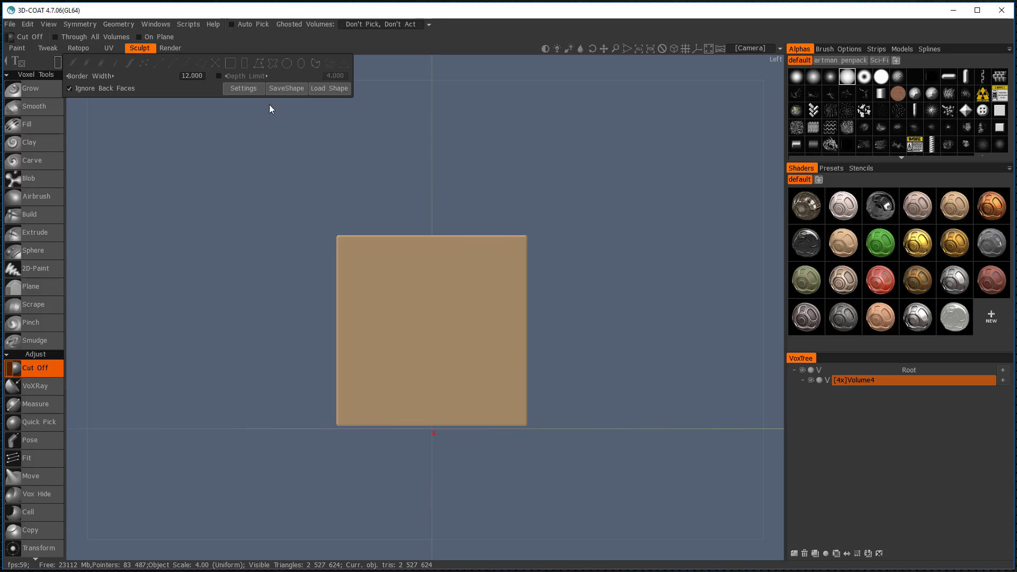
pyautogui.press('space')
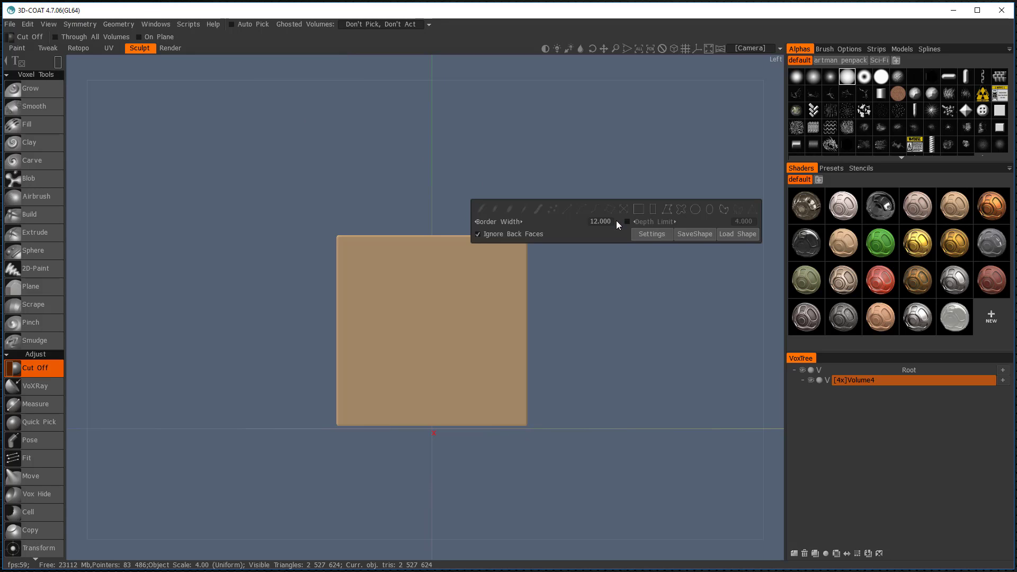
pyautogui.click(667, 215)
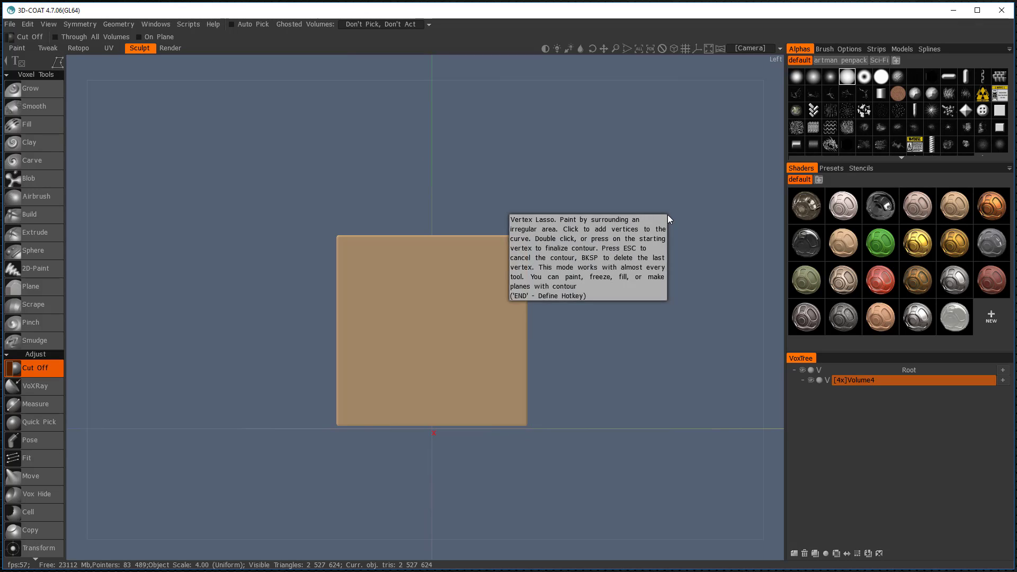
pyautogui.click(459, 223)
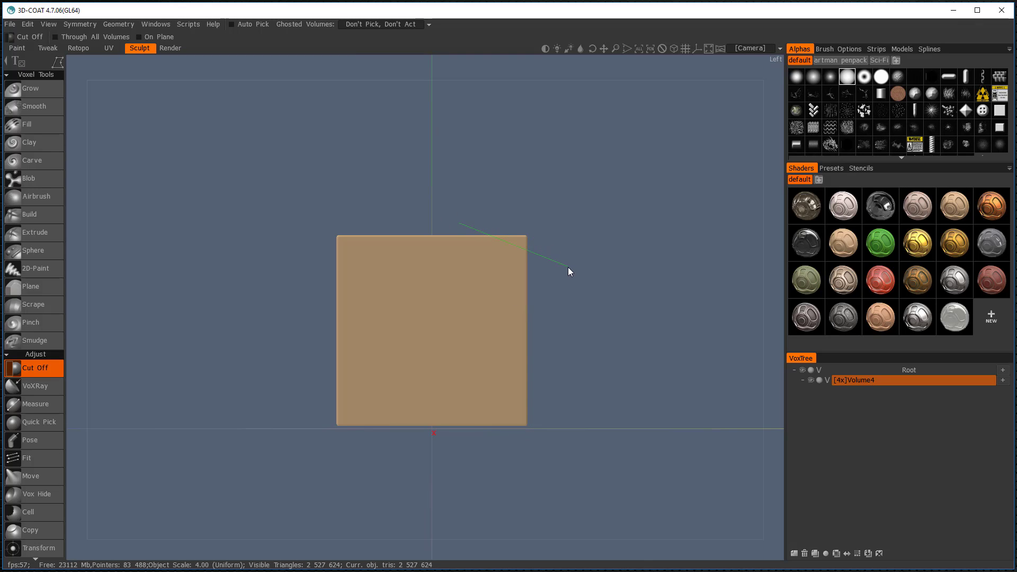
pyautogui.click(568, 267)
pyautogui.click(561, 218)
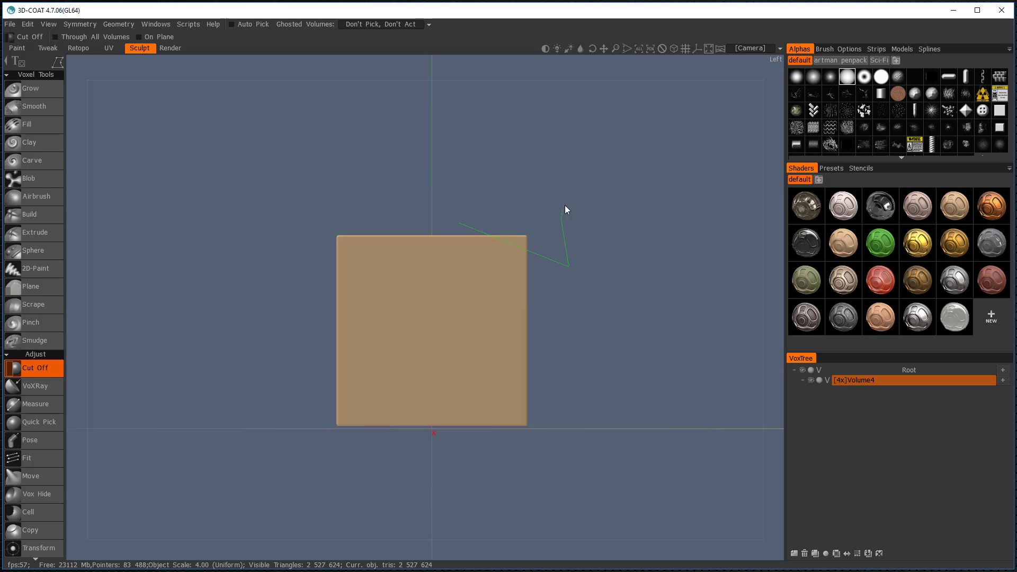
pyautogui.doubleClick(513, 207)
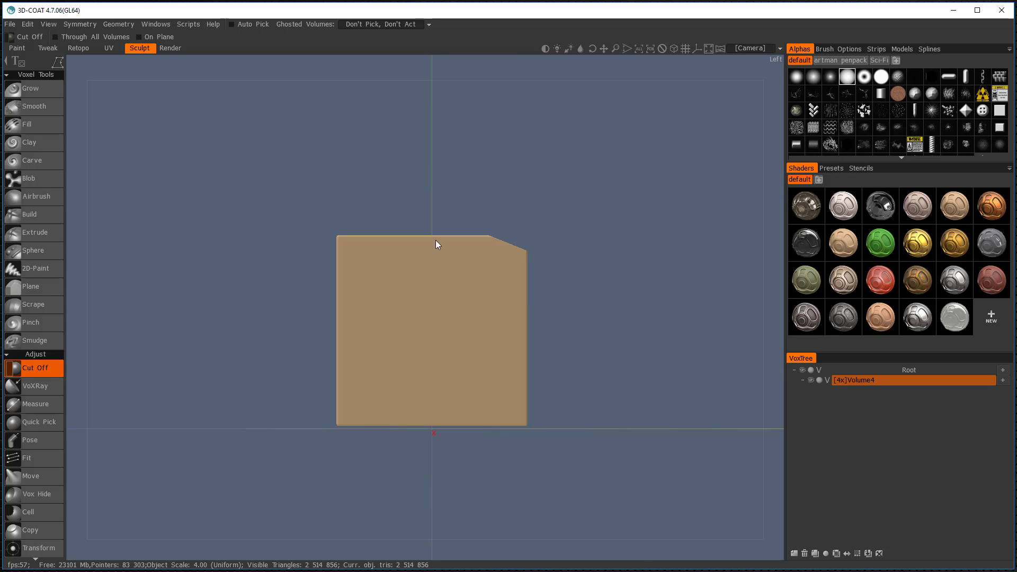
# Step: Cut away the block's lower-left area along a nearly level edge and a diagonal running down to the base
pyautogui.click(311, 353)
pyautogui.click(424, 358)
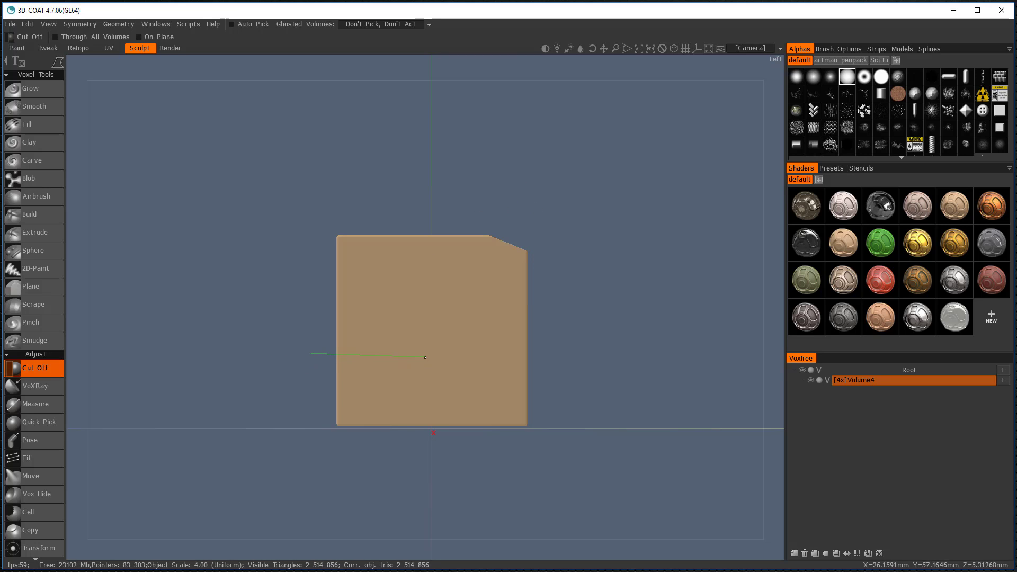
pyautogui.click(491, 447)
pyautogui.doubleClick(285, 407)
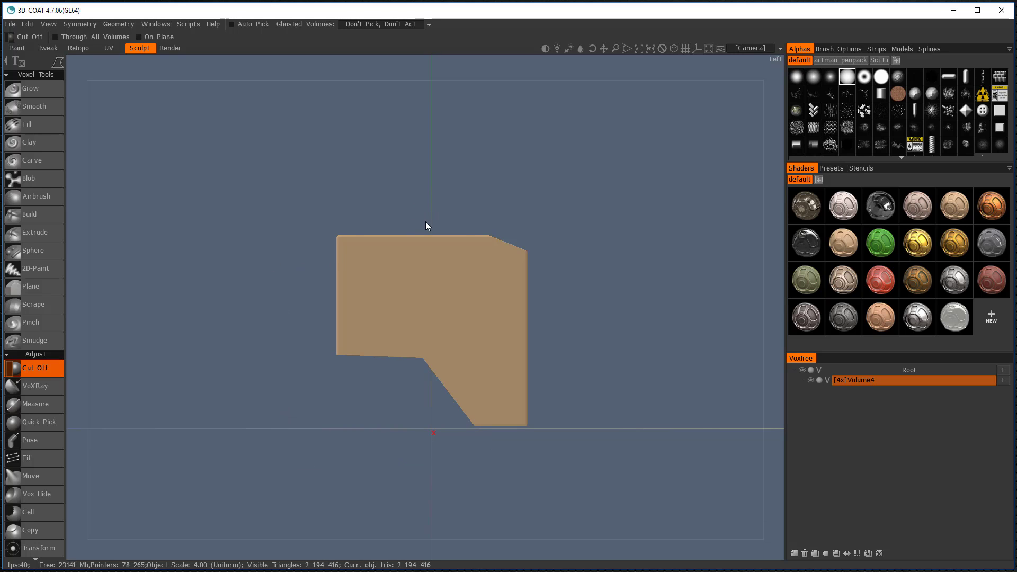
# Step: Slice a shallow sloping wedge off the block's upper-left top edge with the vertex lasso
pyautogui.click(461, 225)
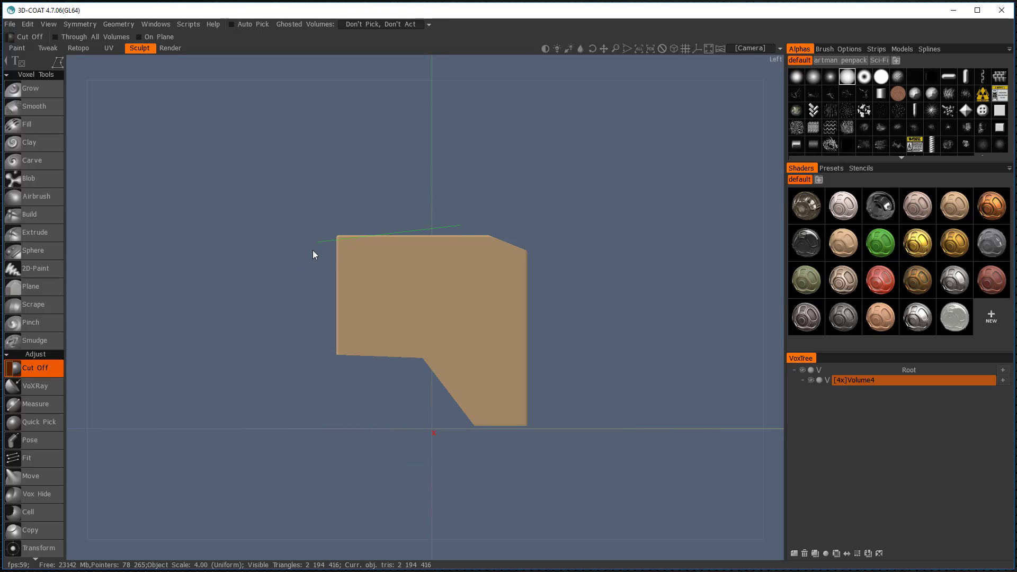
pyautogui.doubleClick(283, 201)
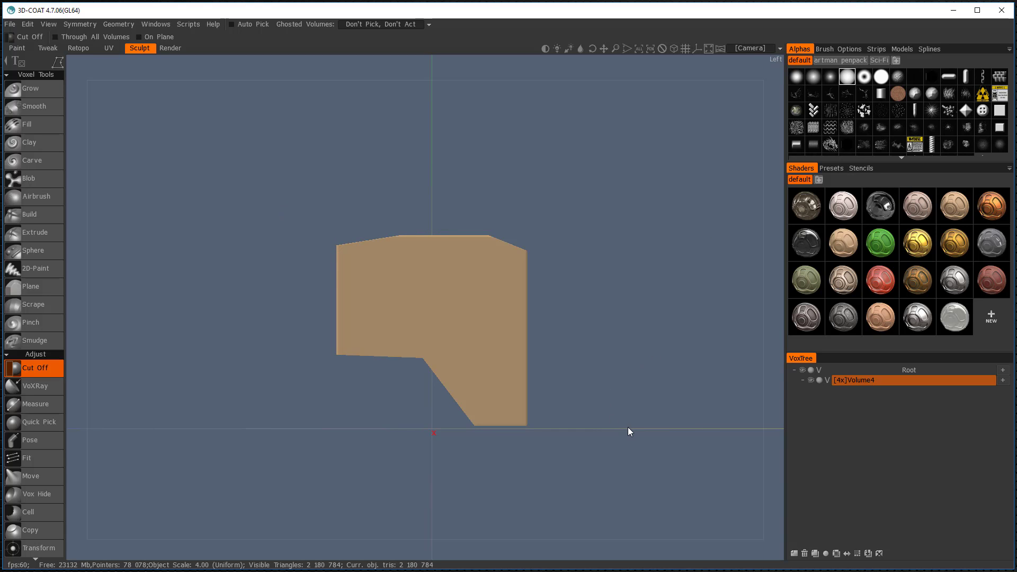
pyautogui.moveTo(645, 294)
pyautogui.mouseDown()
pyautogui.moveTo(538, 334)
pyautogui.moveTo(657, 289)
pyautogui.mouseUp()
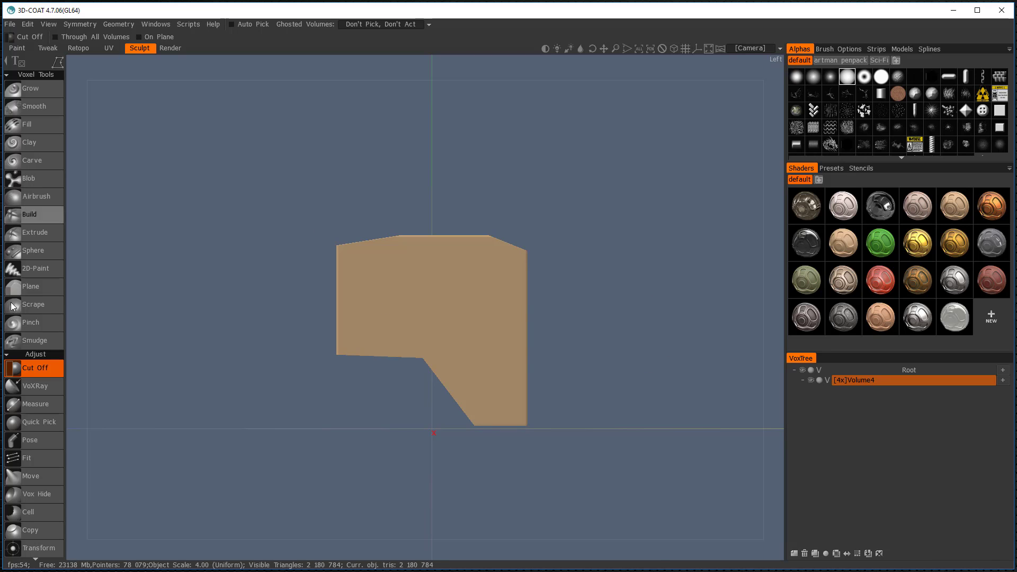
# Step: Hide the slanted upper-right corner and a strip down the right edge using Vox Hide and a vertex lasso
pyautogui.click(24, 498)
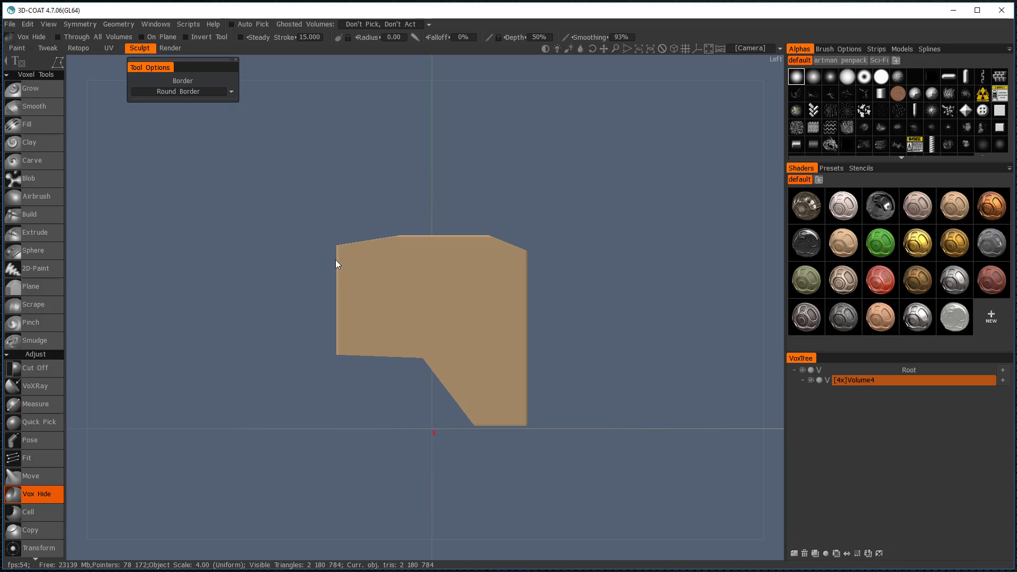
pyautogui.click(444, 223)
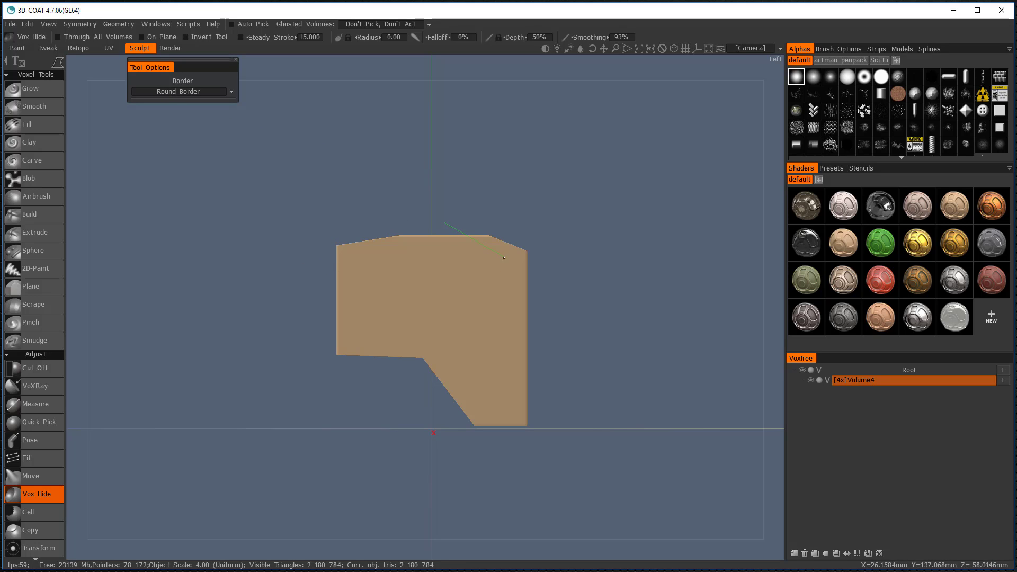
pyautogui.click(514, 268)
pyautogui.click(514, 341)
pyautogui.click(554, 360)
pyautogui.click(556, 206)
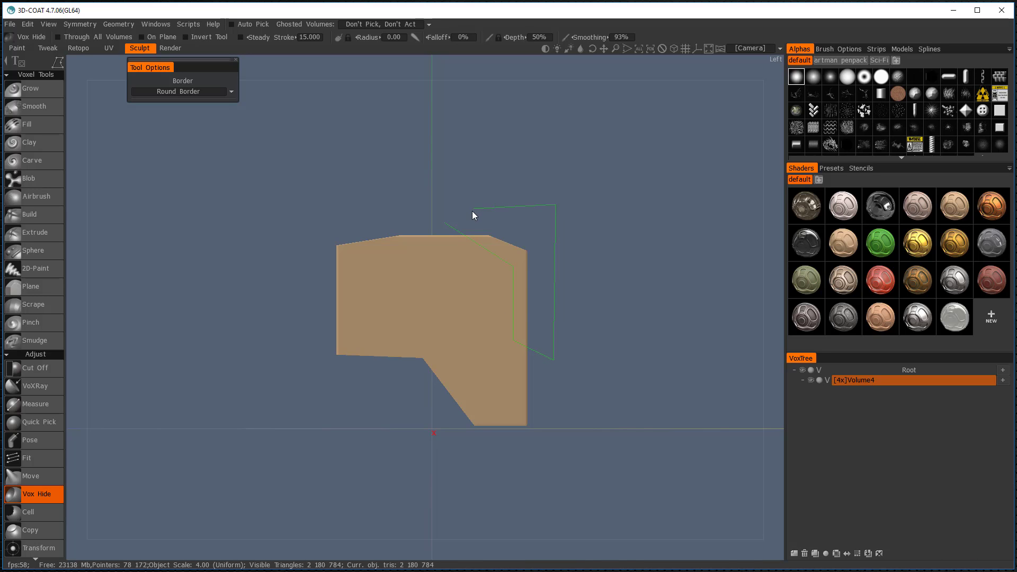
pyautogui.click(455, 214)
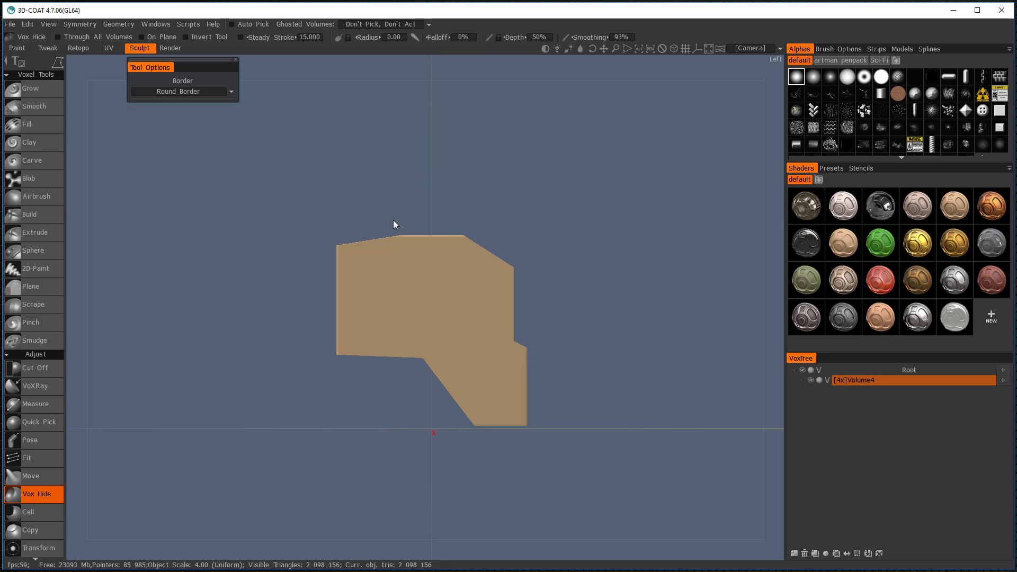
# Step: Invert the hidden area to inspect the hidden strip on its own, and invert it again to show the main body
pyautogui.click(114, 24)
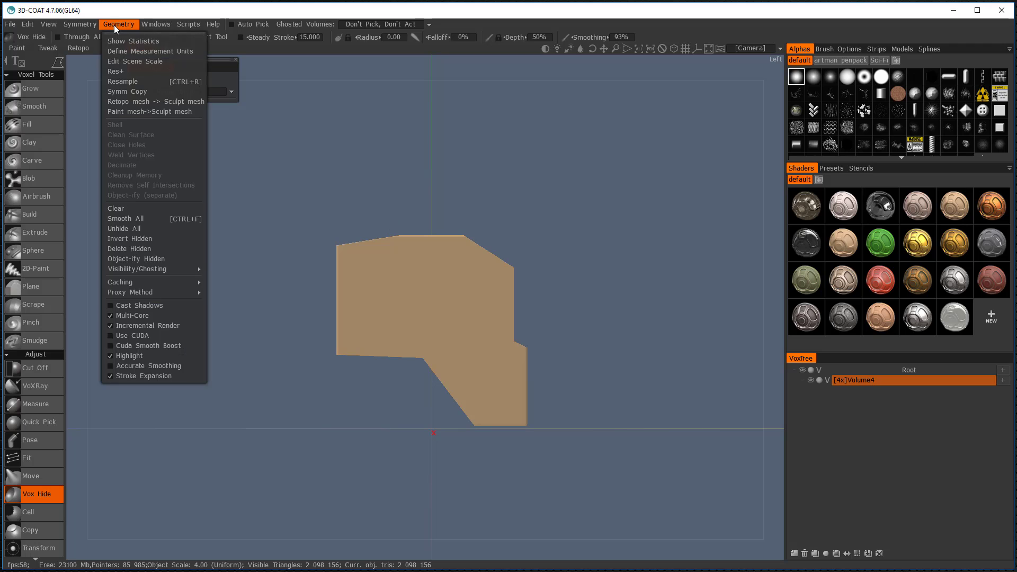
pyautogui.click(145, 240)
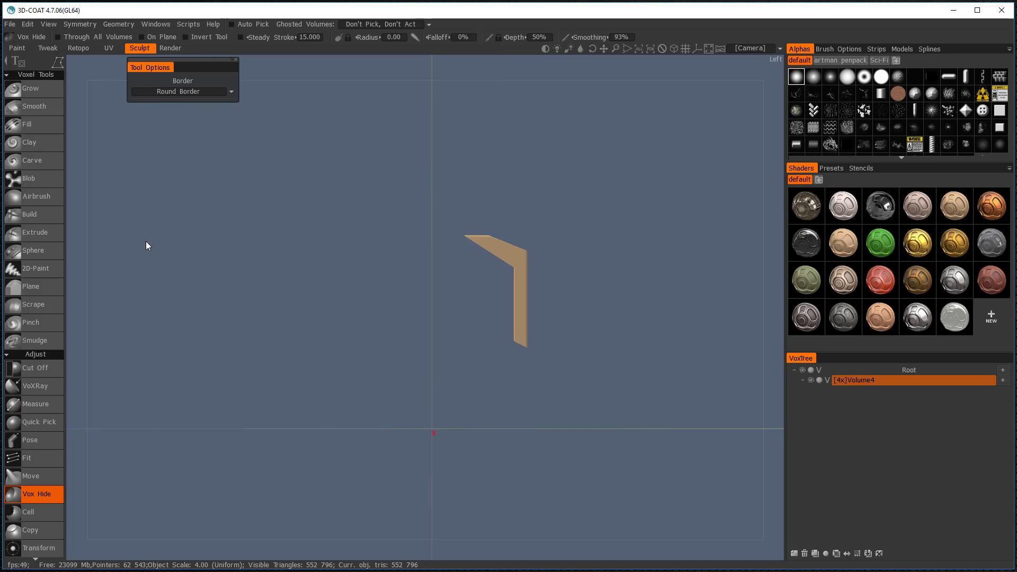
pyautogui.click(119, 23)
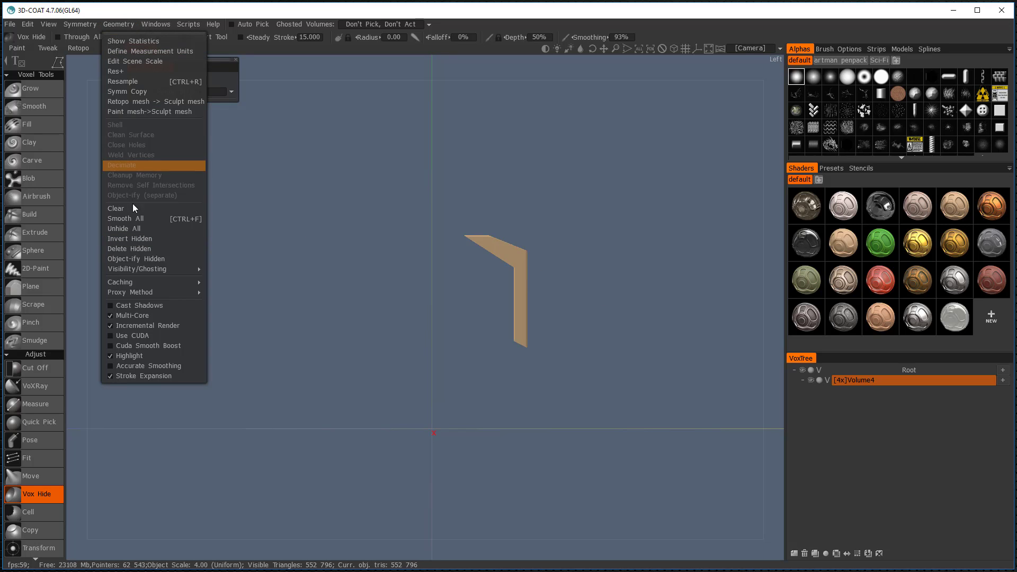
pyautogui.click(138, 240)
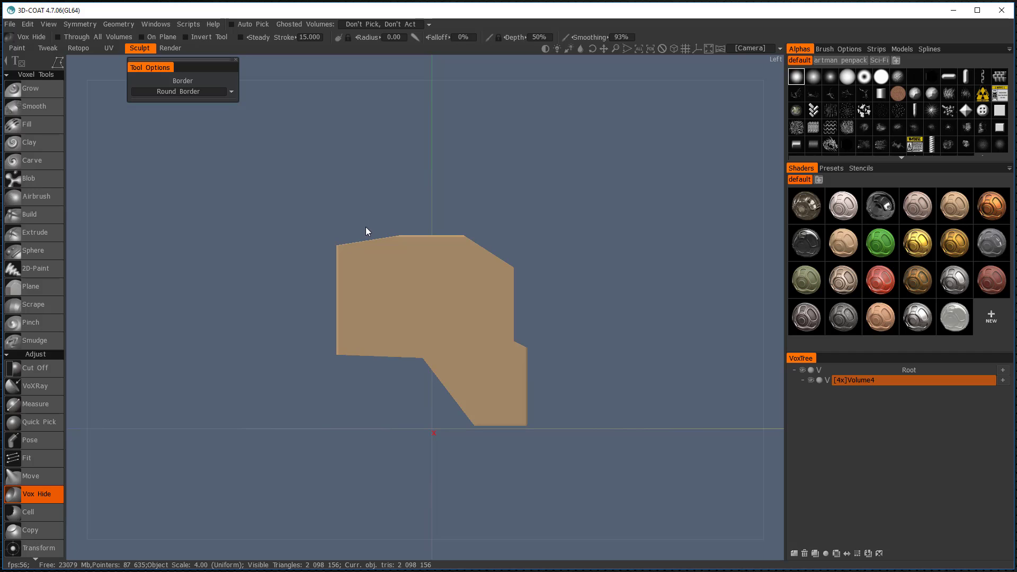
# Step: Hide the strip along the block's left edge together with its angled upper-left corner using a vertex lasso
pyautogui.click(365, 247)
pyautogui.click(348, 273)
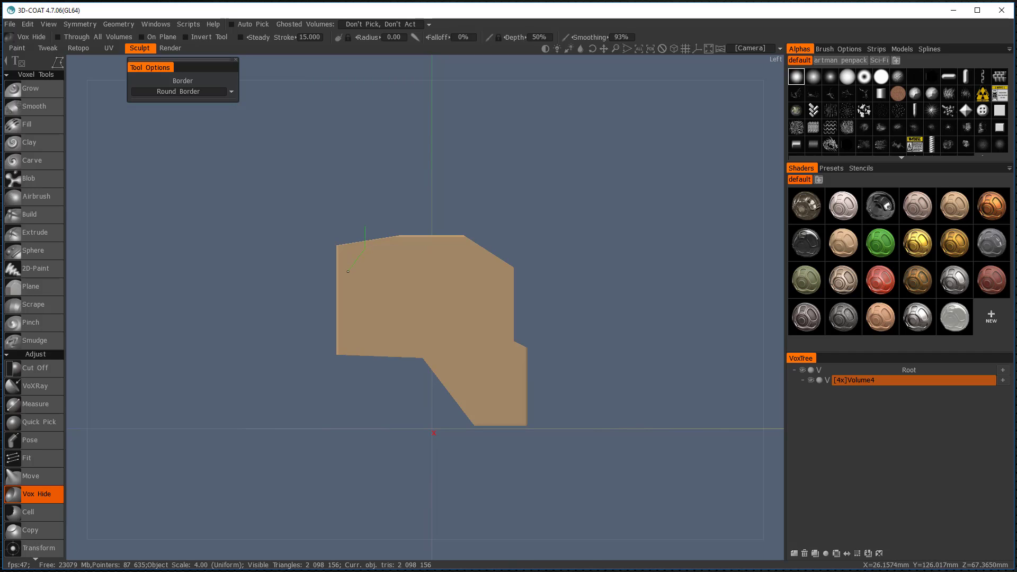
pyautogui.click(294, 386)
pyautogui.click(327, 213)
pyautogui.press('Return')
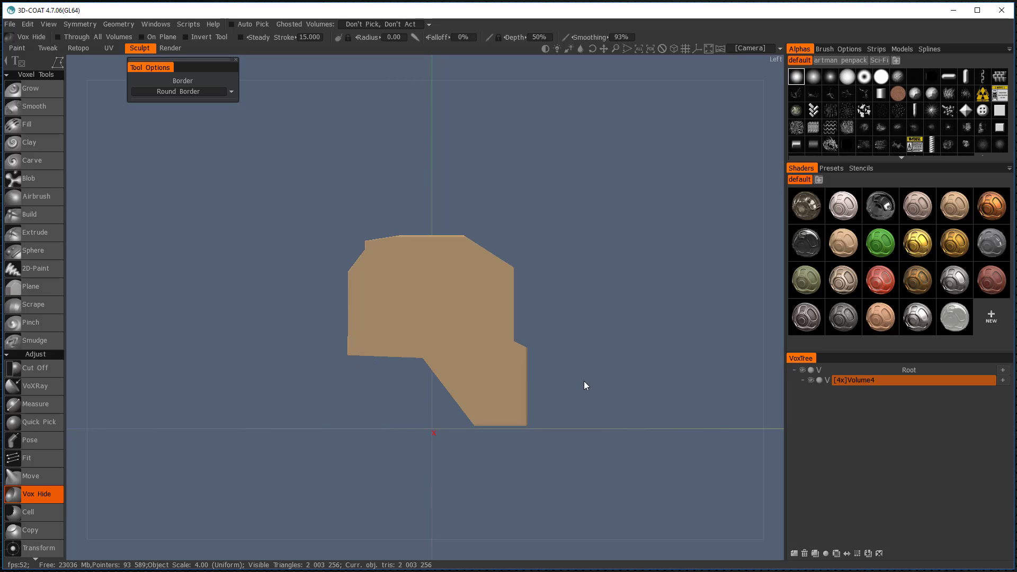
# Step: Try to hide the underside and lower diagonal with a vertex lasso closed at the lower right, and undo it
pyautogui.click(358, 361)
pyautogui.click(392, 333)
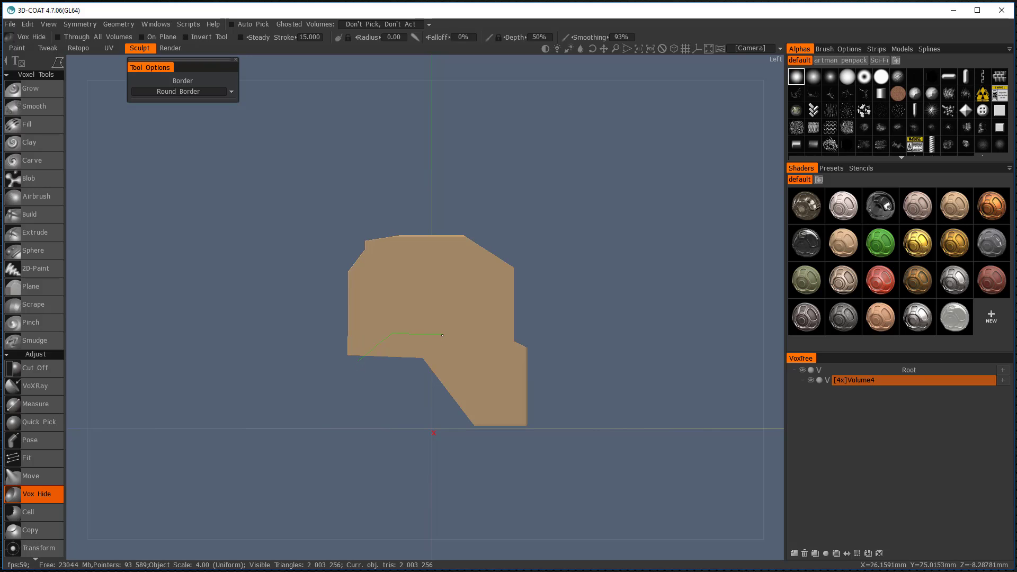
pyautogui.click(444, 334)
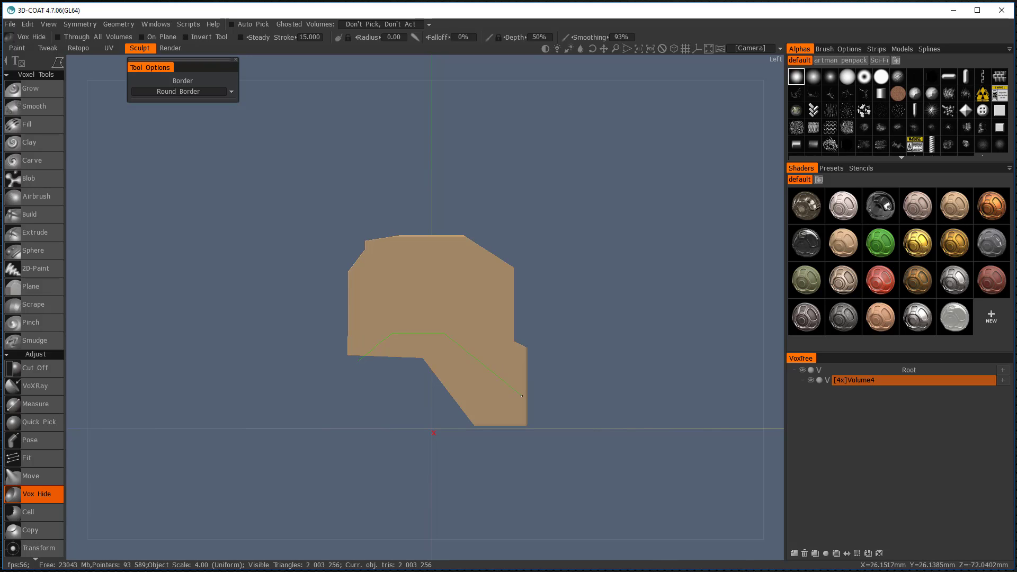
pyautogui.doubleClick(528, 445)
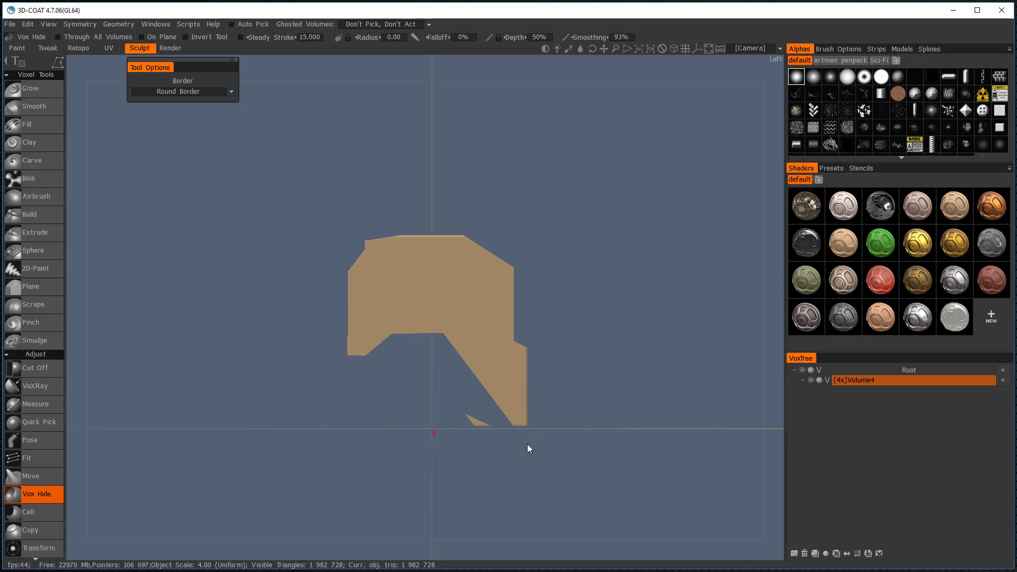
pyautogui.hotkey('ctrl', 'z')
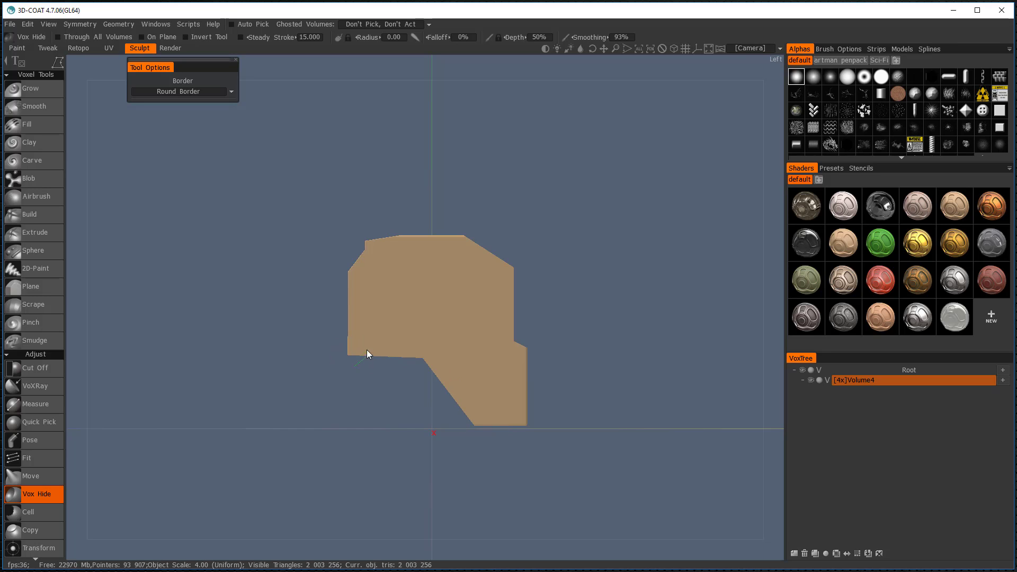
# Step: Hide a recess under the body and a band along the lower diagonal, closing the vertex lasso at the lower left
pyautogui.click(376, 338)
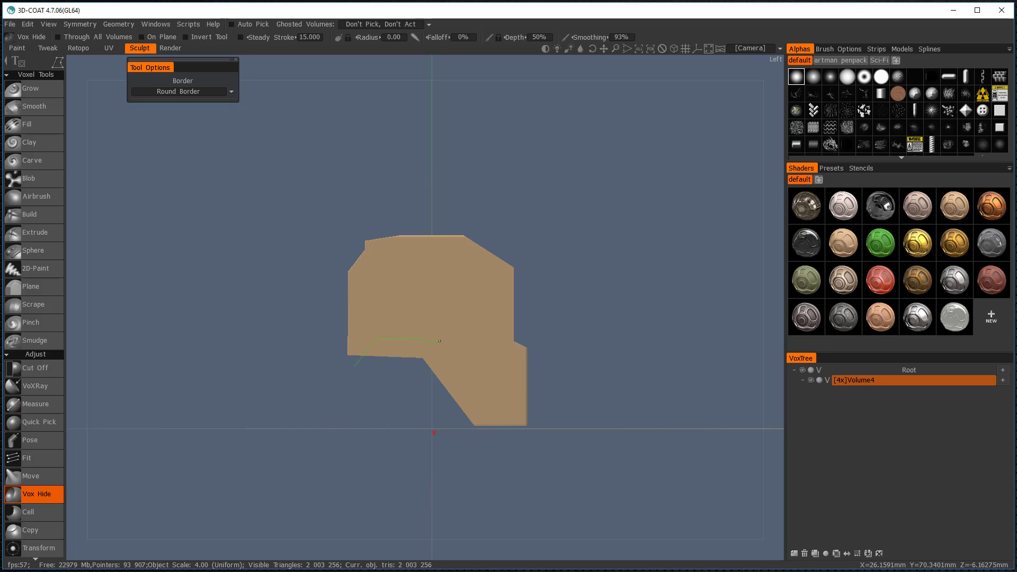
pyautogui.click(440, 341)
pyautogui.click(500, 450)
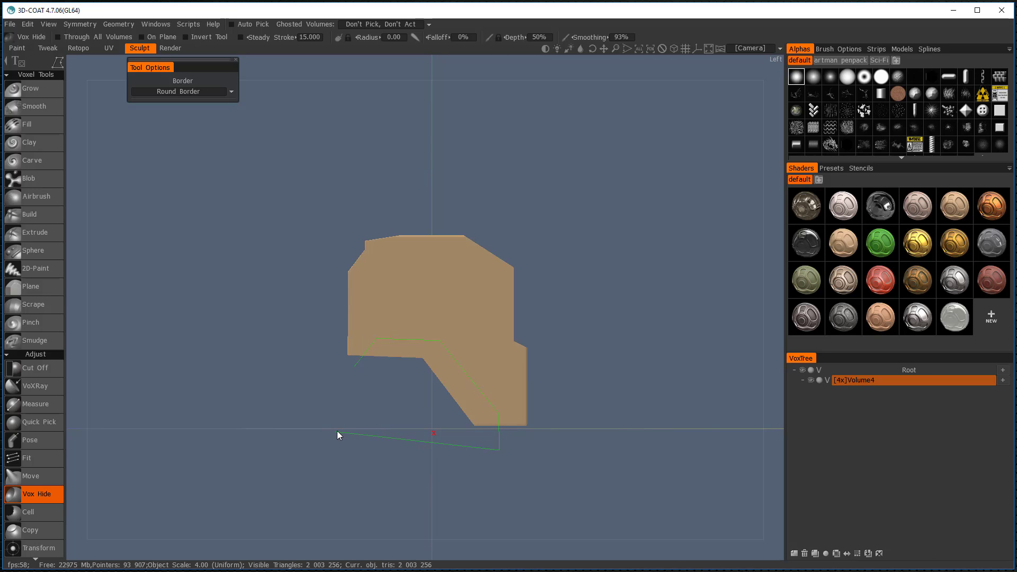
pyautogui.doubleClick(337, 432)
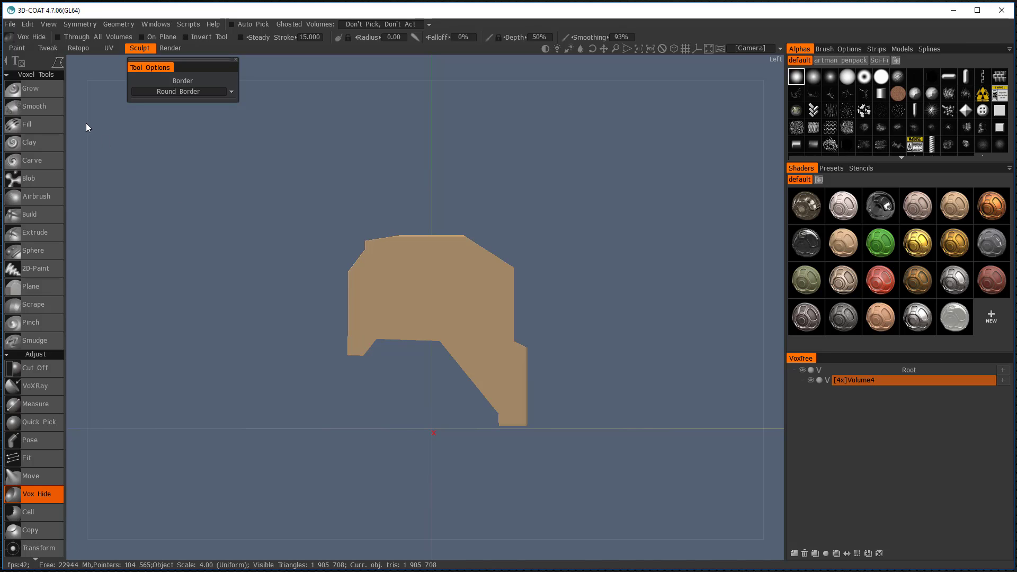
pyautogui.click(10, 23)
pyautogui.press('Escape')
pyautogui.moveTo(60, 65)
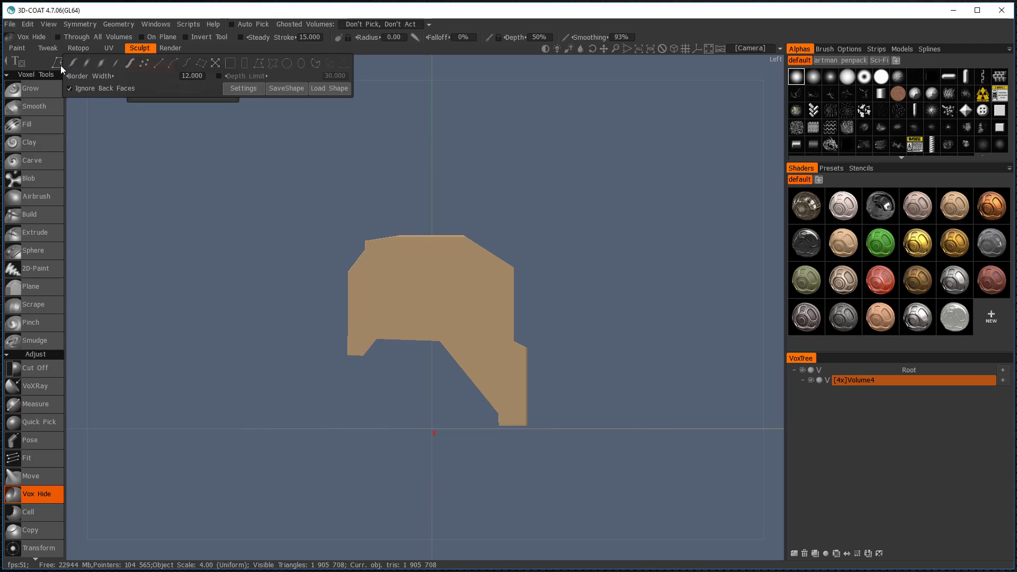
pyautogui.click(241, 64)
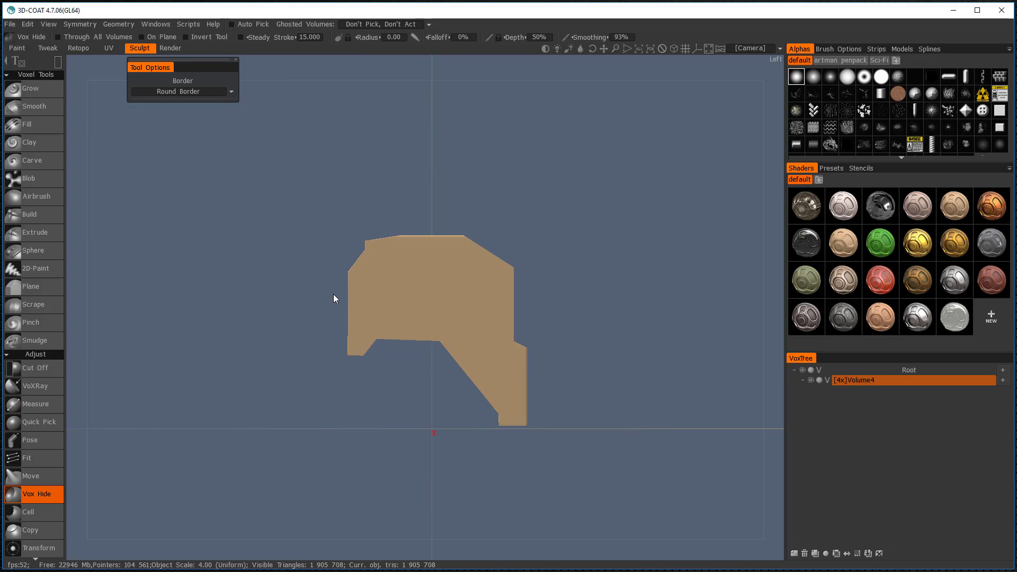
pyautogui.moveTo(334, 291)
pyautogui.mouseDown()
pyautogui.moveTo(434, 308)
pyautogui.moveTo(323, 290)
pyautogui.moveTo(382, 309)
pyautogui.moveTo(520, 310)
pyautogui.moveTo(522, 300)
pyautogui.moveTo(248, 291)
pyautogui.mouseUp()
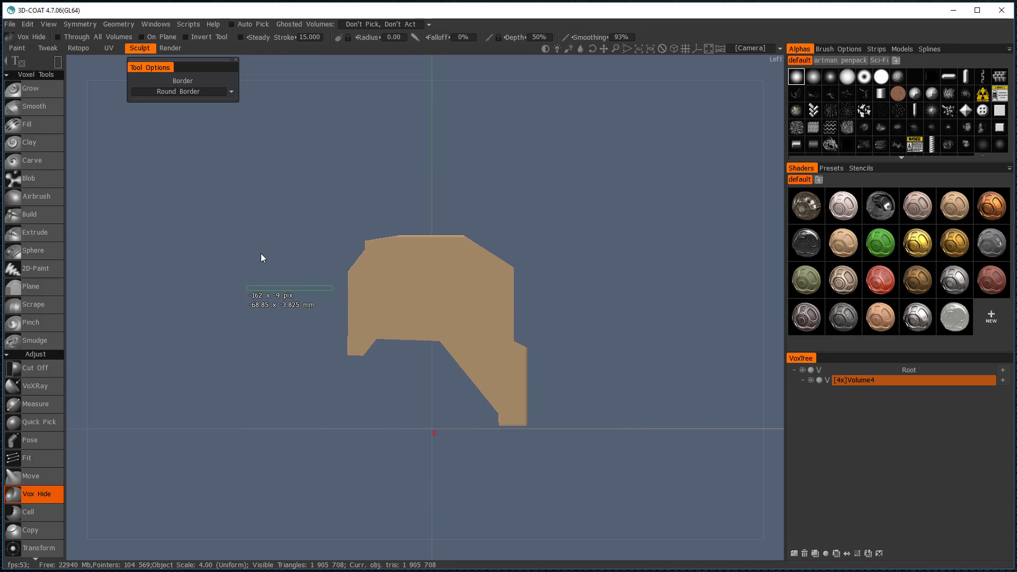
pyautogui.click(137, 48)
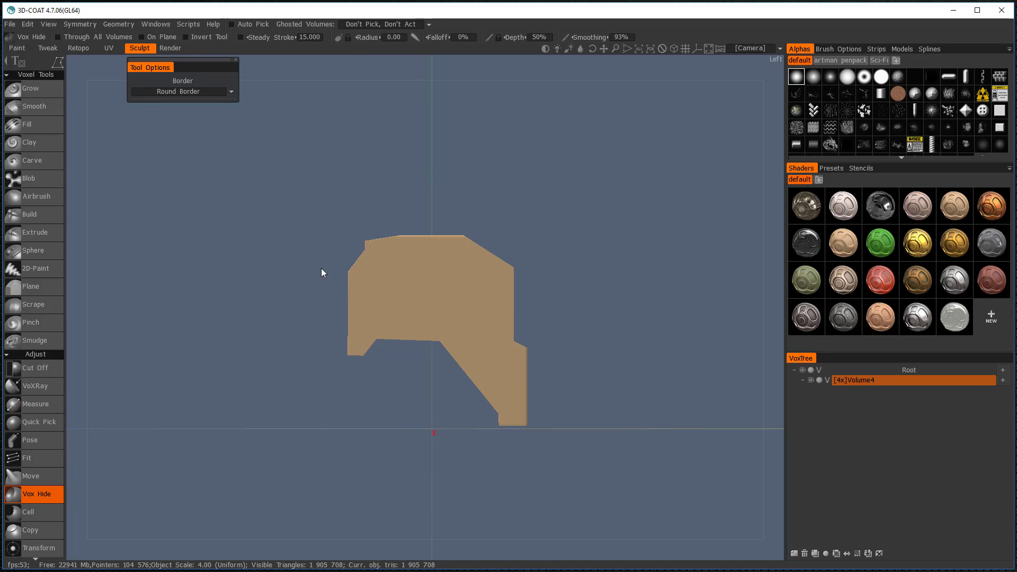
# Step: Hide a narrow band that runs across the middle of the body and bends down toward its right edge, using a vertex lasso
pyautogui.click(331, 283)
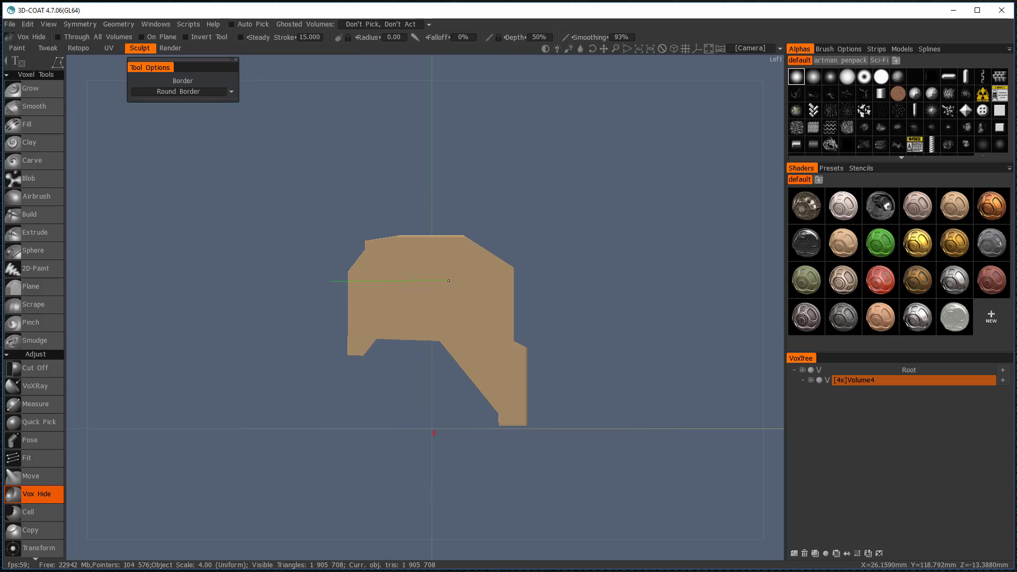
pyautogui.click(459, 286)
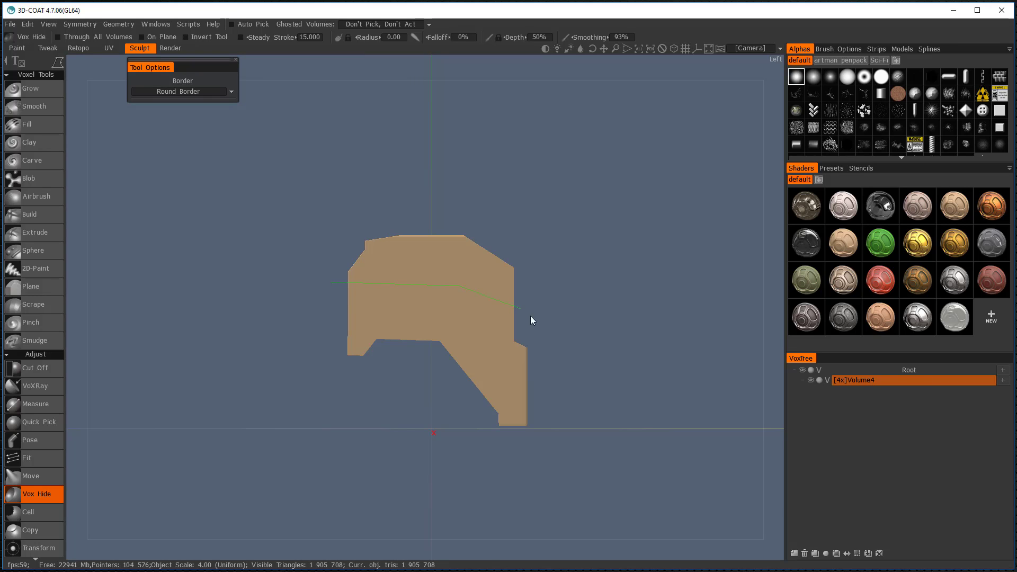
pyautogui.click(543, 331)
pyautogui.click(517, 327)
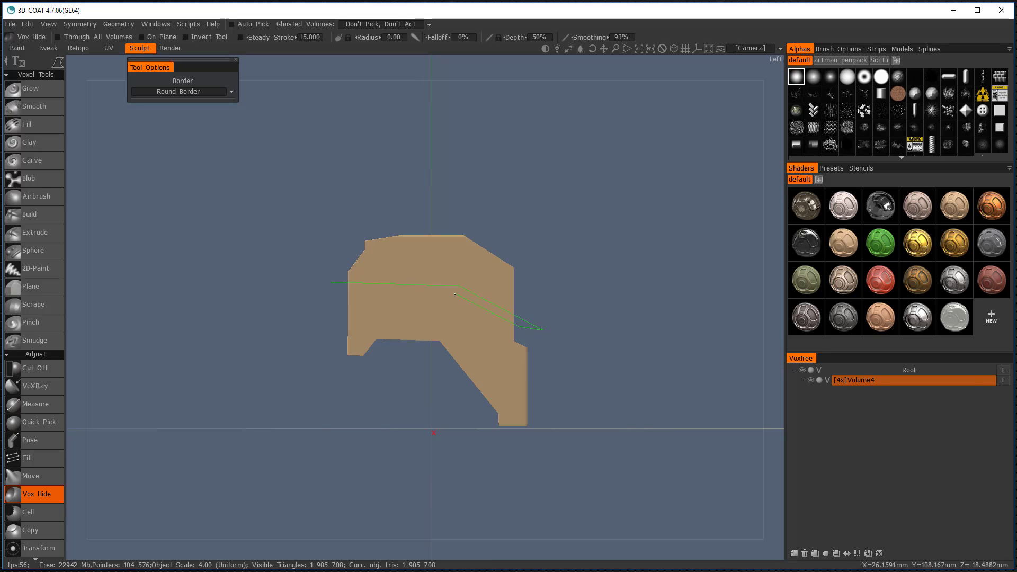
pyautogui.click(455, 294)
pyautogui.click(354, 291)
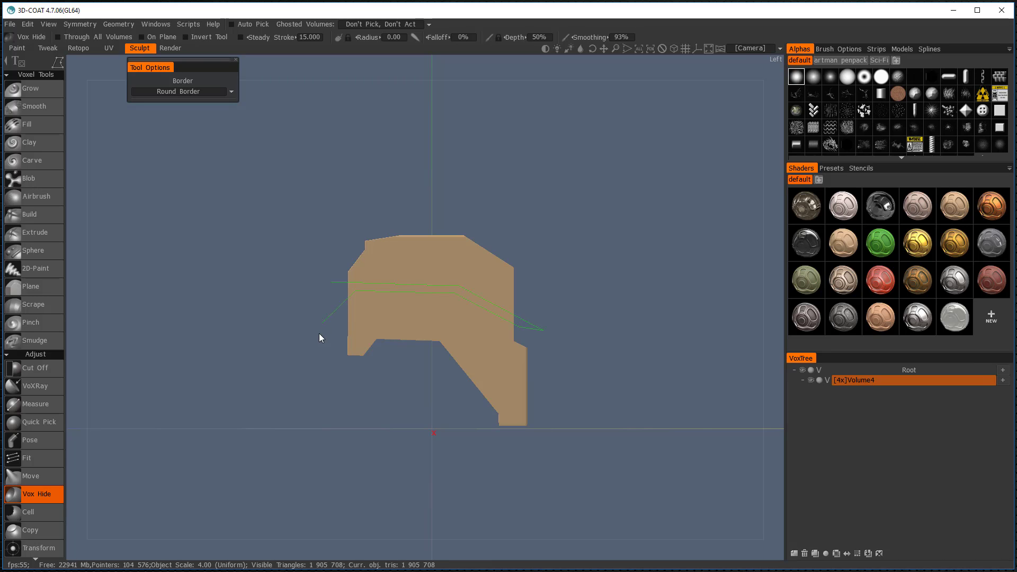
pyautogui.click(316, 295)
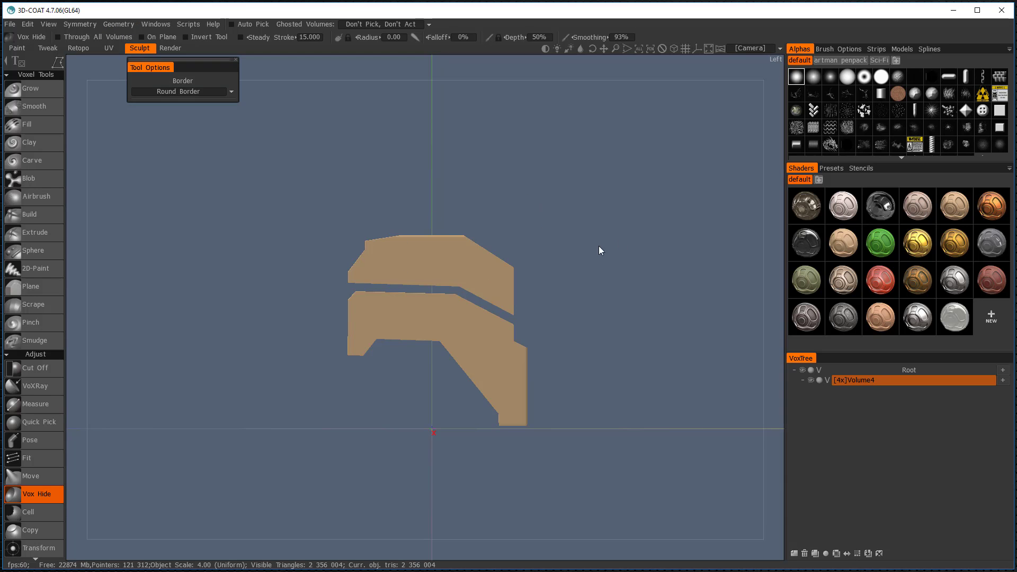
# Step: Turn the hidden parts into a separate volume with Object-ify Hidden, and hide Volume4 to isolate them
pyautogui.moveTo(598, 245); pyautogui.dragTo(569, 284, button='middle')
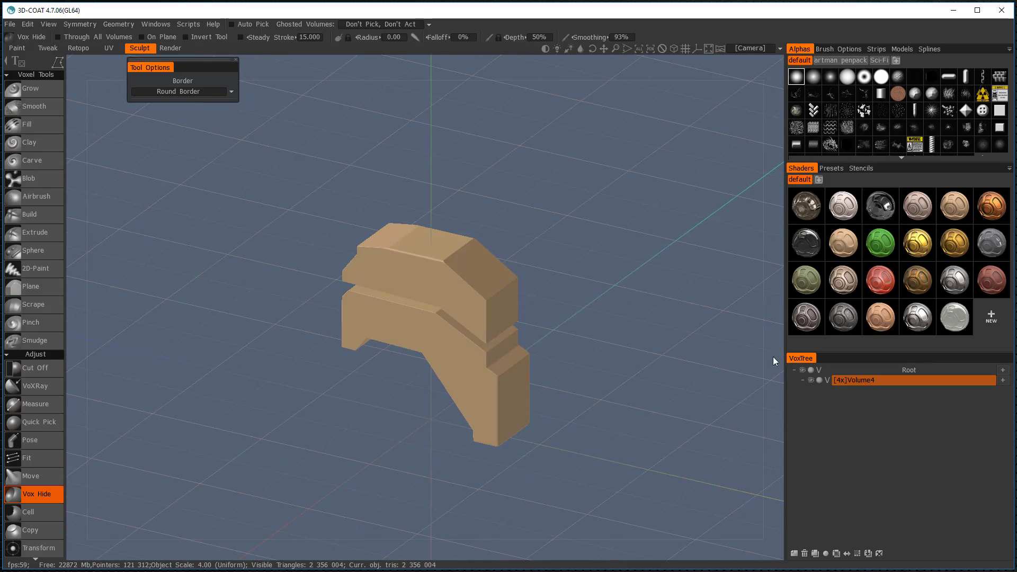
pyautogui.click(119, 23)
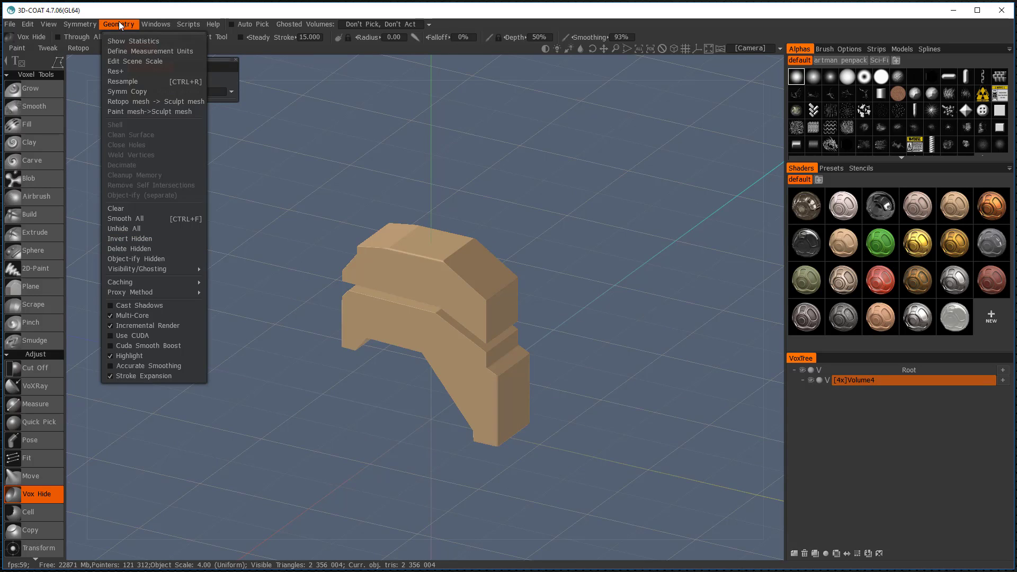
pyautogui.click(153, 259)
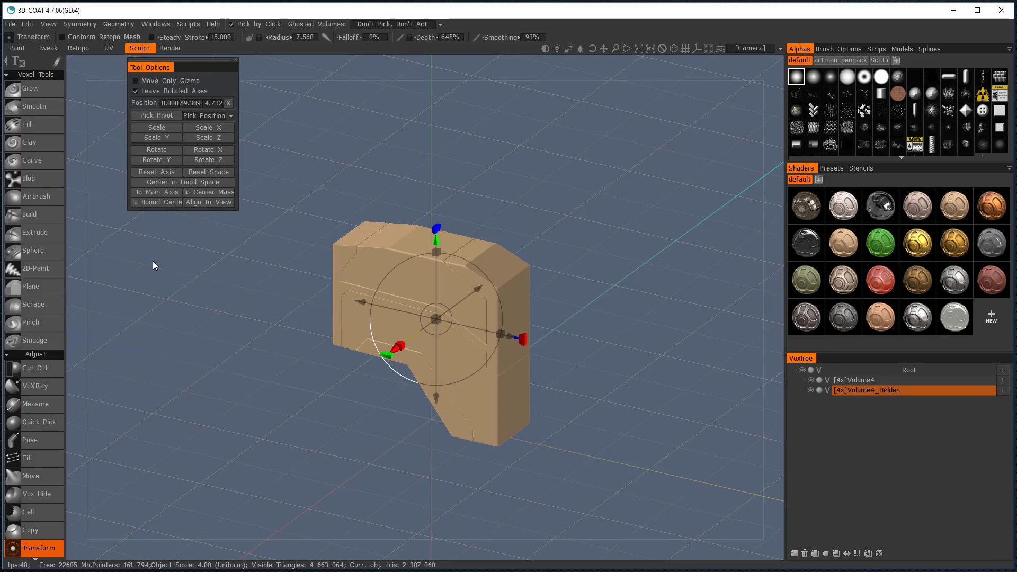
pyautogui.moveTo(651, 326); pyautogui.dragTo(736, 332)
pyautogui.click(811, 380)
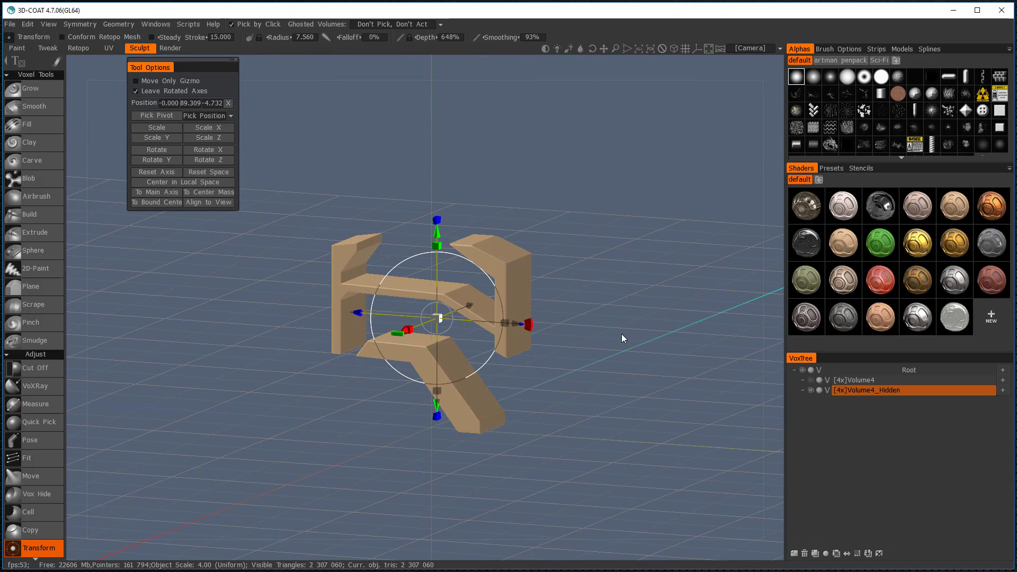
# Step: Bring Volume4_Hidden up close in the left view and activate the Split tool
pyautogui.moveTo(621, 334); pyautogui.dragTo(635, 291)
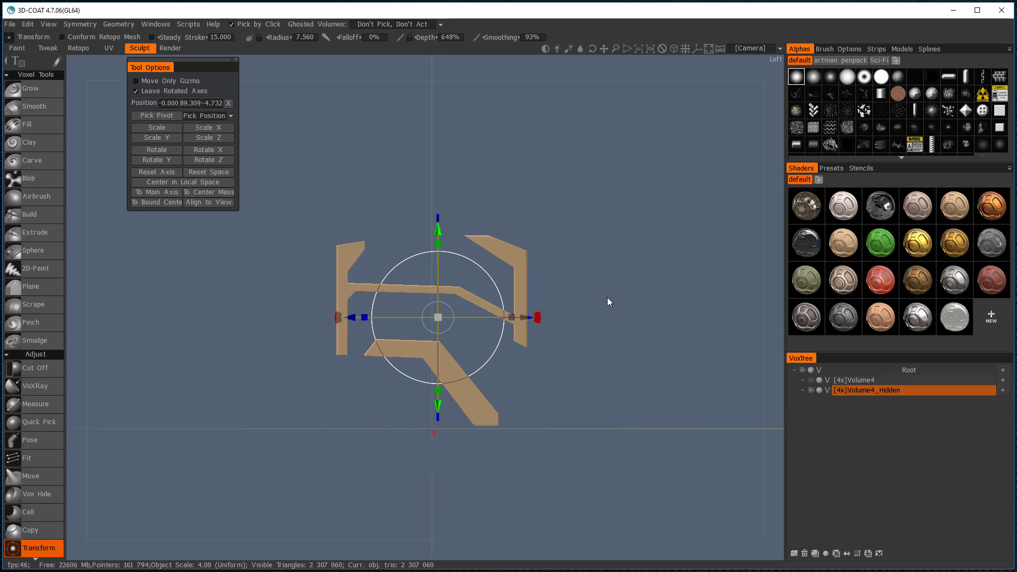
pyautogui.moveTo(606, 296); pyautogui.dragTo(673, 432, button='right')
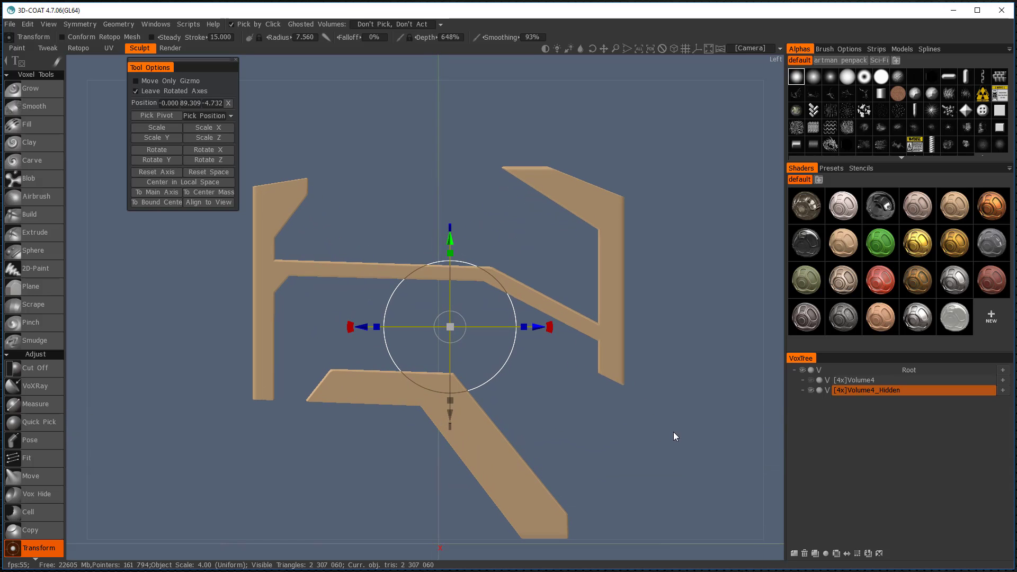
pyautogui.click(45, 422)
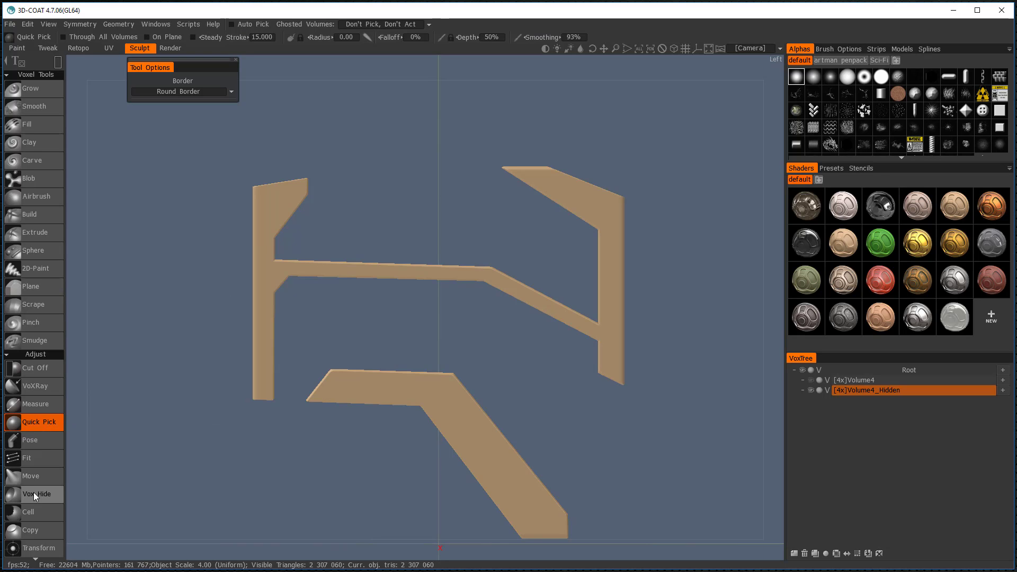
pyautogui.press('space')
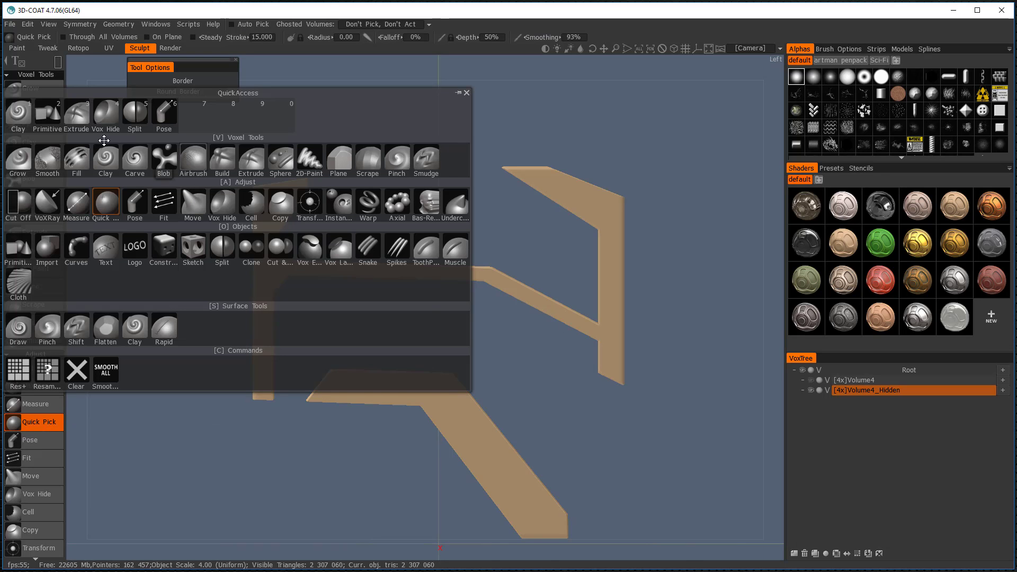
pyautogui.click(129, 119)
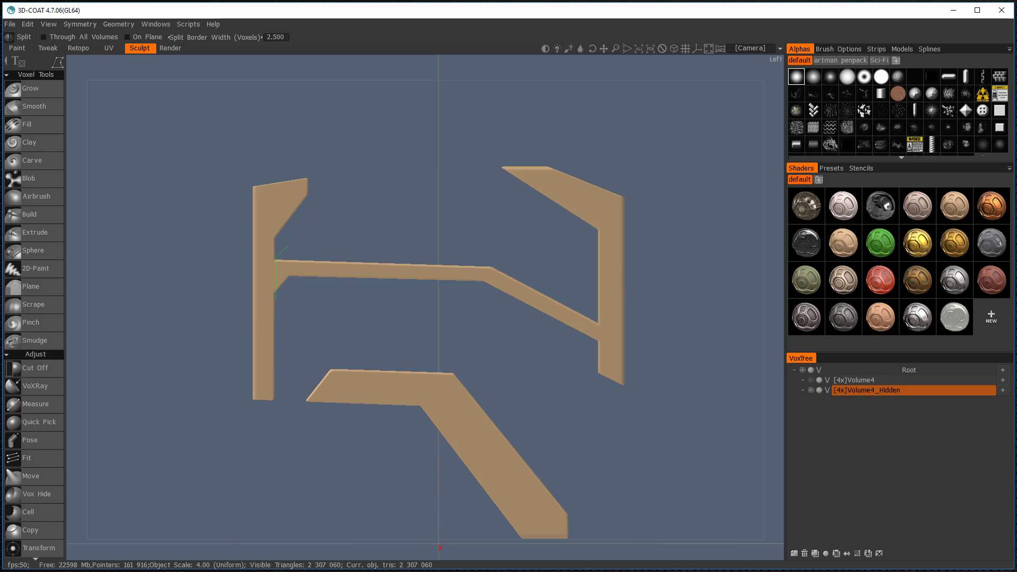
pyautogui.click(276, 300)
pyautogui.click(514, 323)
pyautogui.moveTo(773, 355)
pyautogui.mouseDown()
pyautogui.moveTo(787, 406)
pyautogui.moveTo(772, 361)
pyautogui.mouseUp()
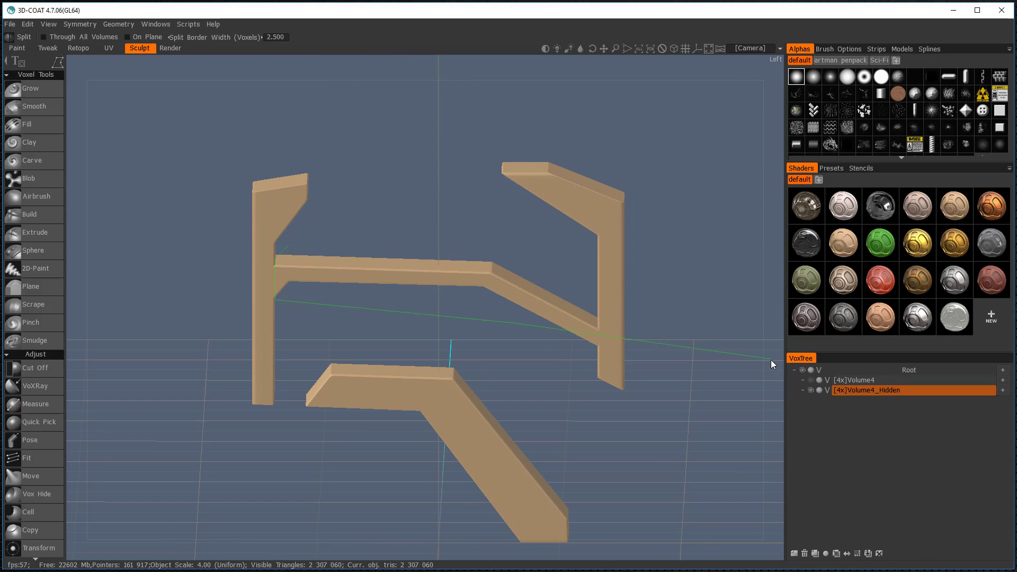
pyautogui.moveTo(735, 386); pyautogui.dragTo(729, 347)
pyautogui.moveTo(774, 335); pyautogui.dragTo(781, 443, button='right')
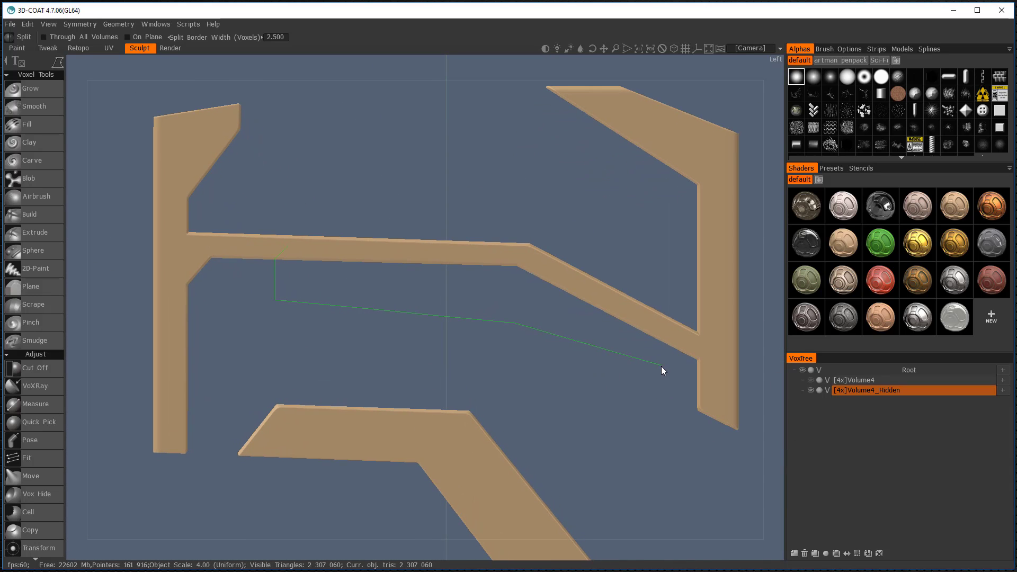
pyautogui.press('Escape')
pyautogui.click(188, 301)
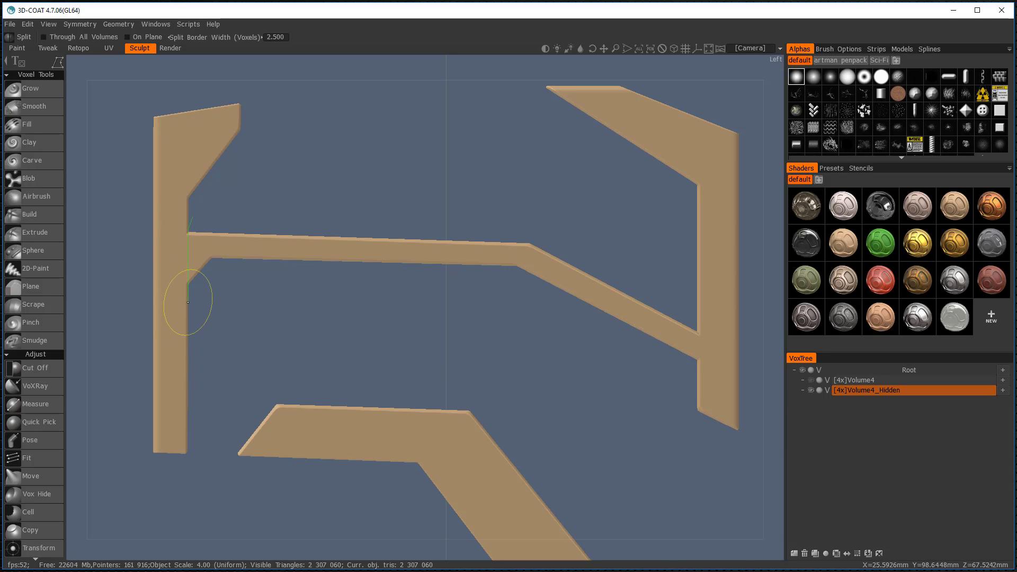
pyautogui.click(620, 350)
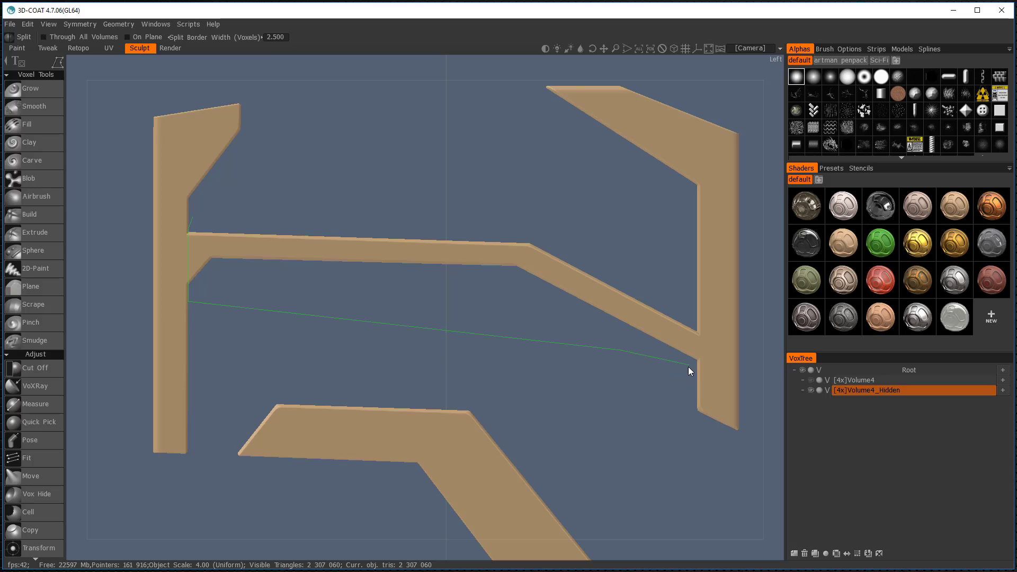
pyautogui.press('Escape')
# Step: Split the bent crossbar off Volume4_Hidden with a vertex lasso along its upper and lower edges, and hide the split-off piece
pyautogui.click(747, 356)
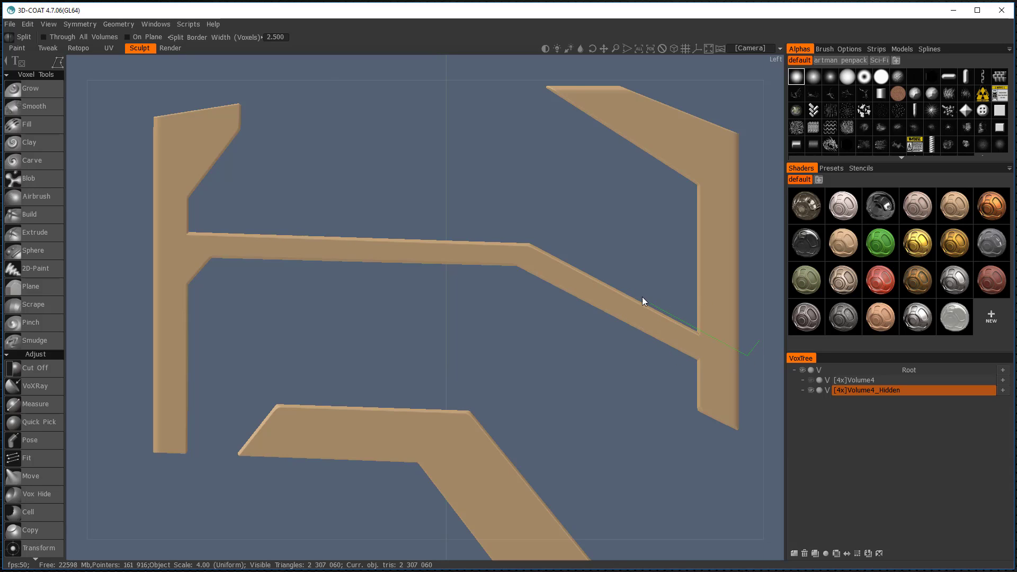
pyautogui.click(529, 241)
pyautogui.click(140, 327)
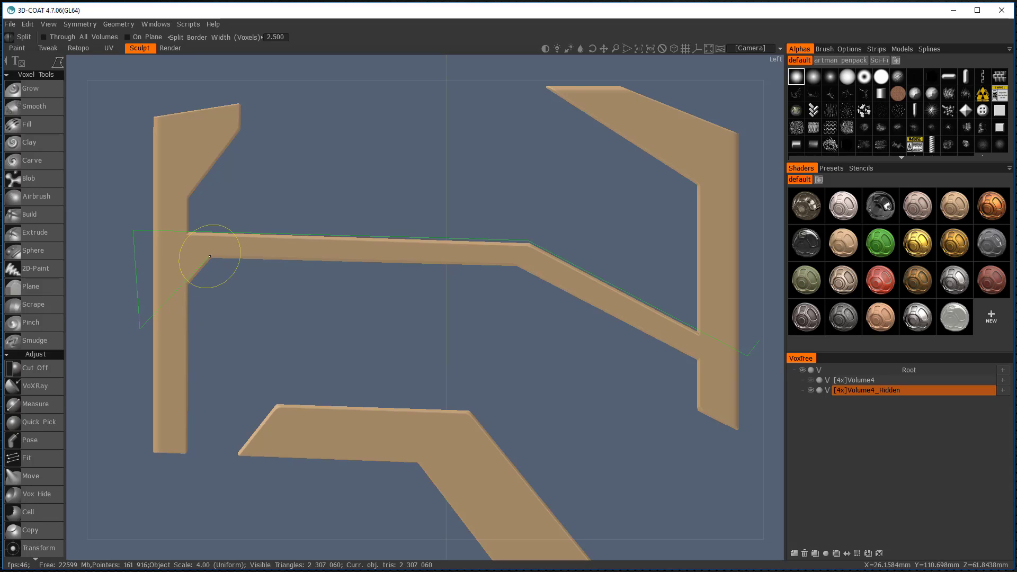
pyautogui.click(210, 256)
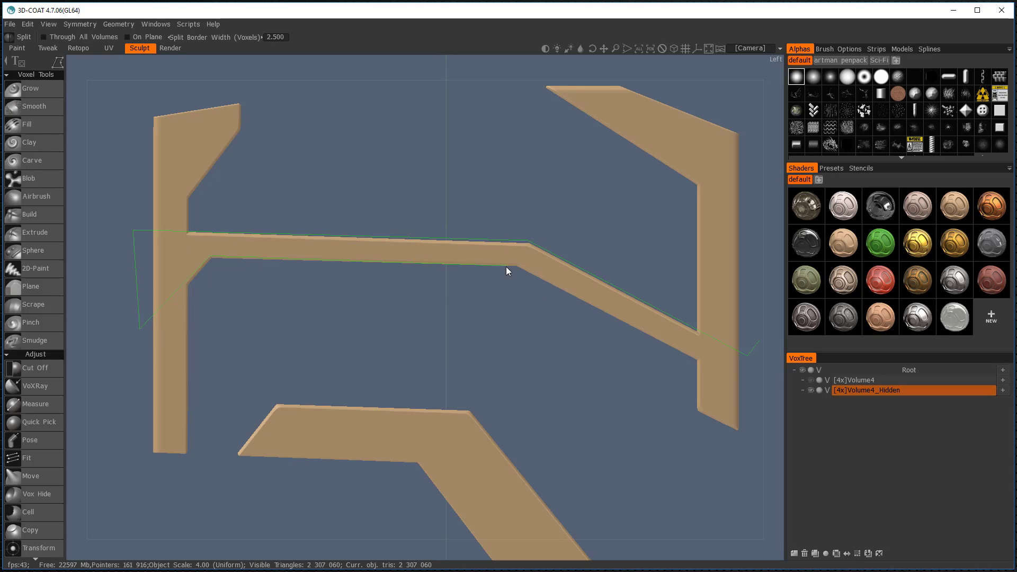
pyautogui.click(514, 265)
pyautogui.press('Return')
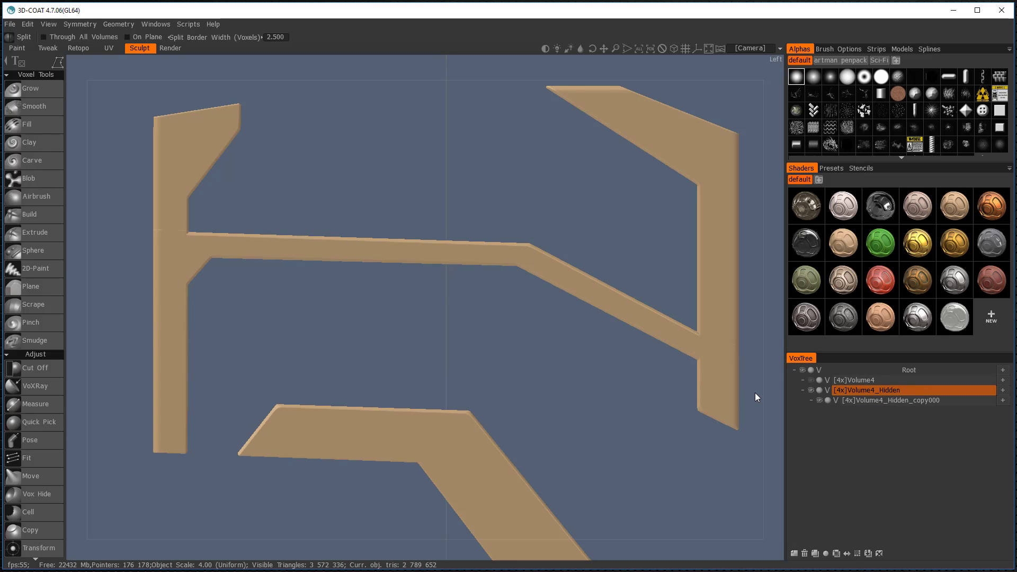
pyautogui.click(819, 401)
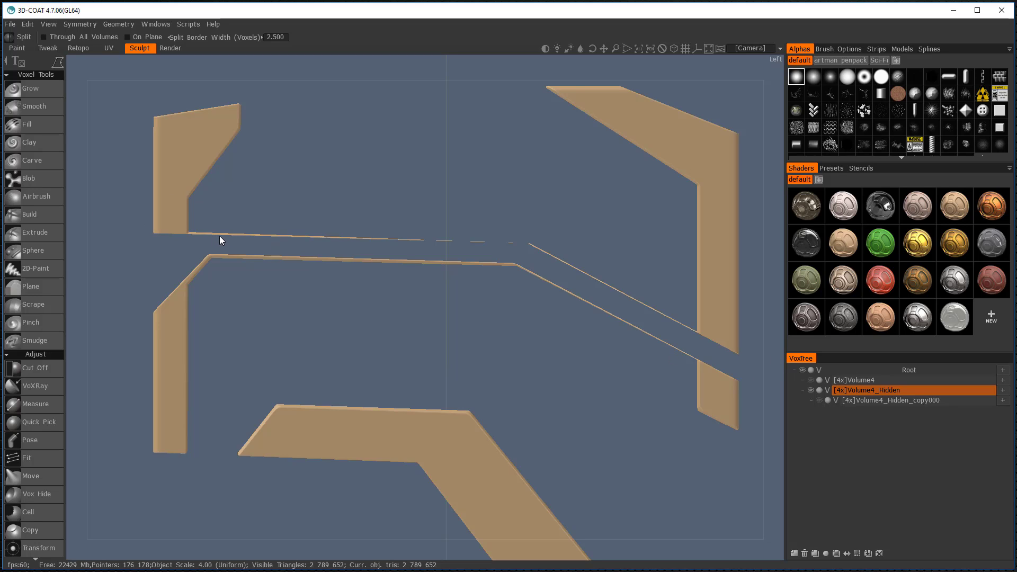
# Step: Cut off the thin slivers left between the two side pieces with a Cut Off vertex lasso that follows the pieces' inner edges
pyautogui.press('c')
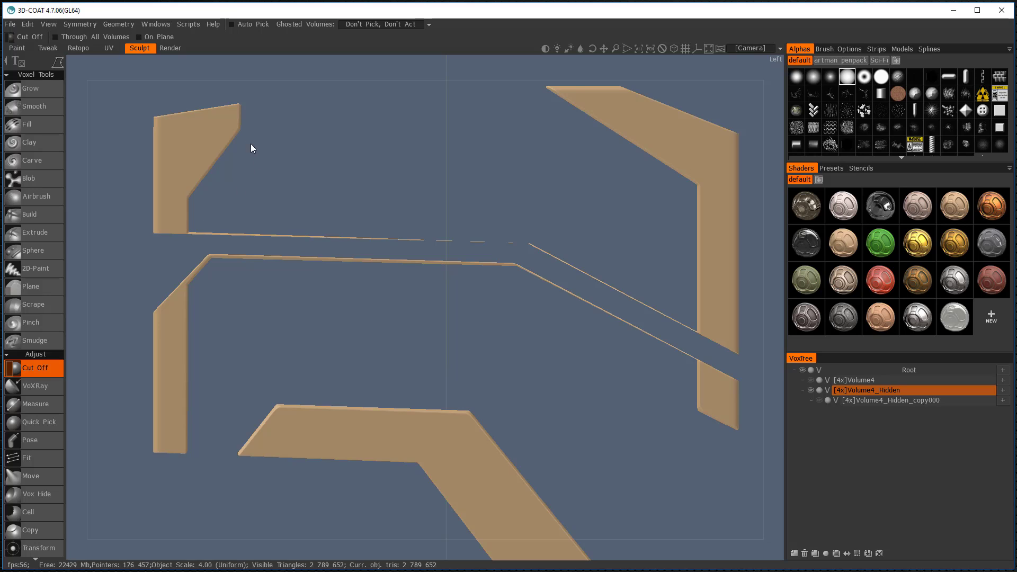
pyautogui.click(236, 94)
pyautogui.click(239, 127)
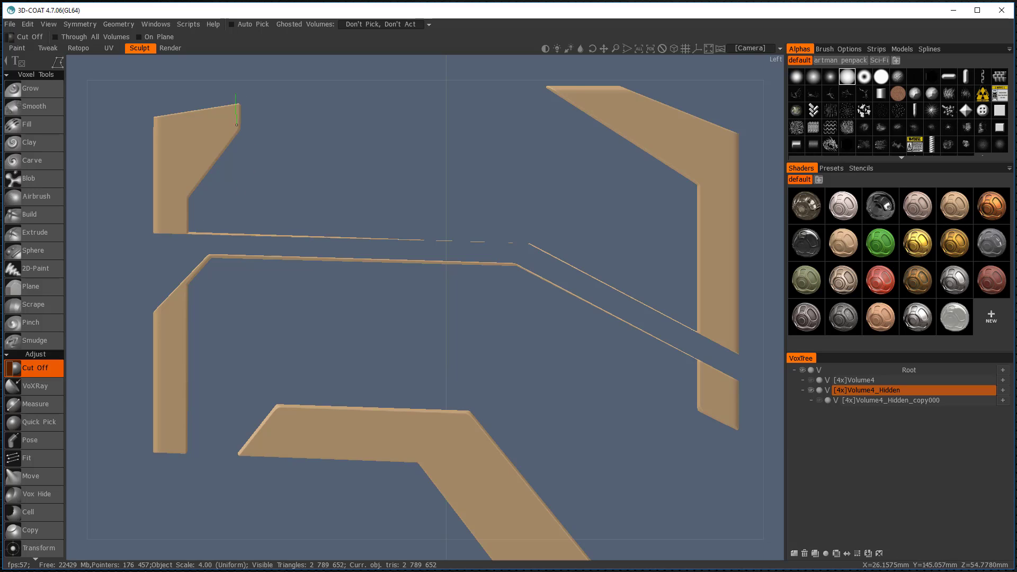
pyautogui.click(185, 197)
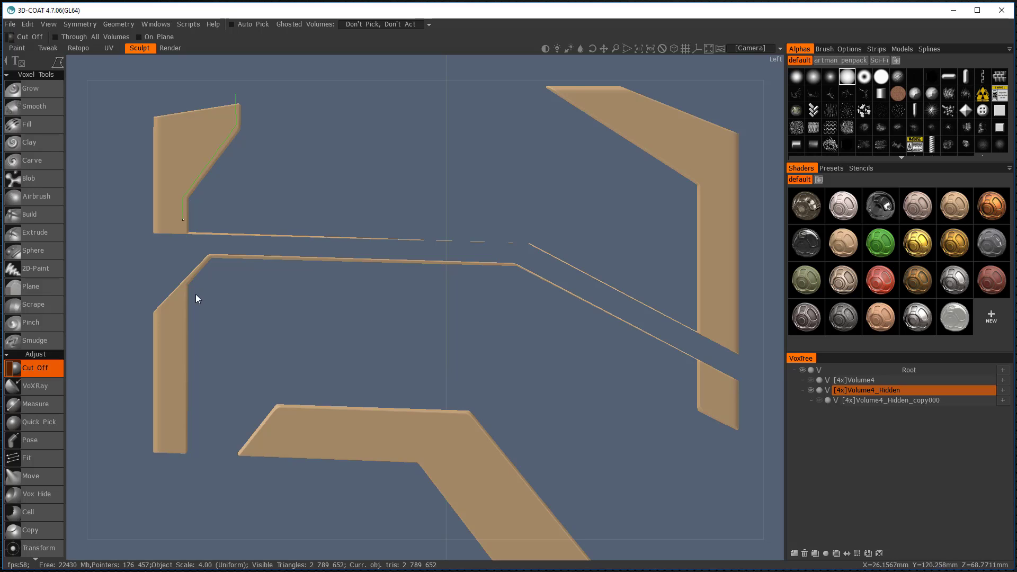
pyautogui.click(185, 470)
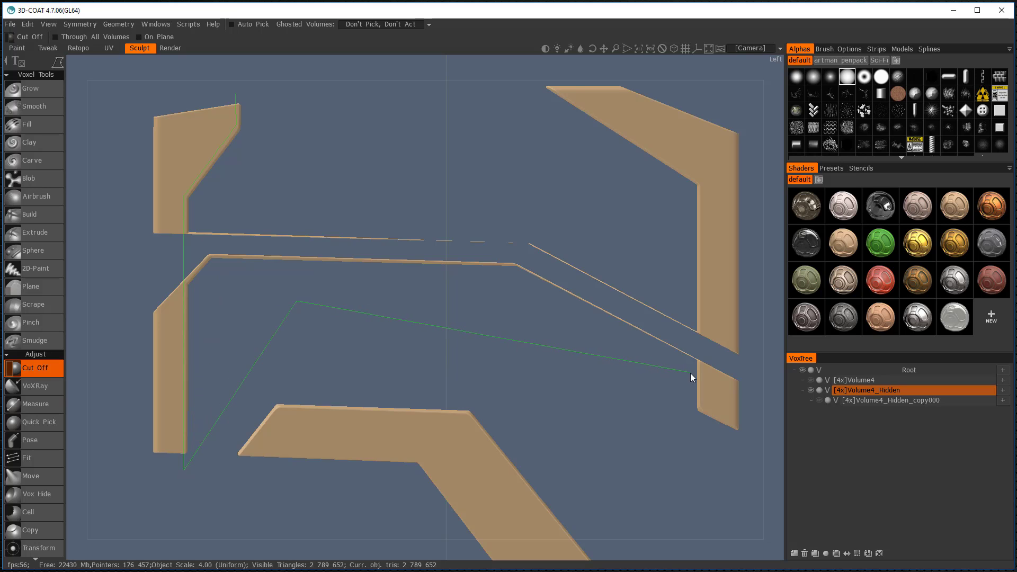
pyautogui.click(698, 419)
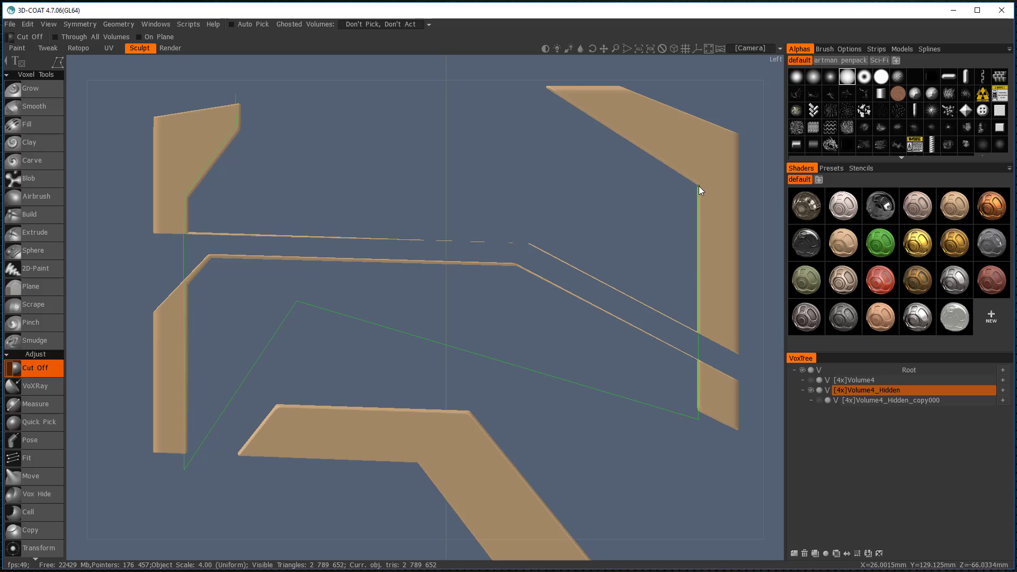
pyautogui.click(698, 186)
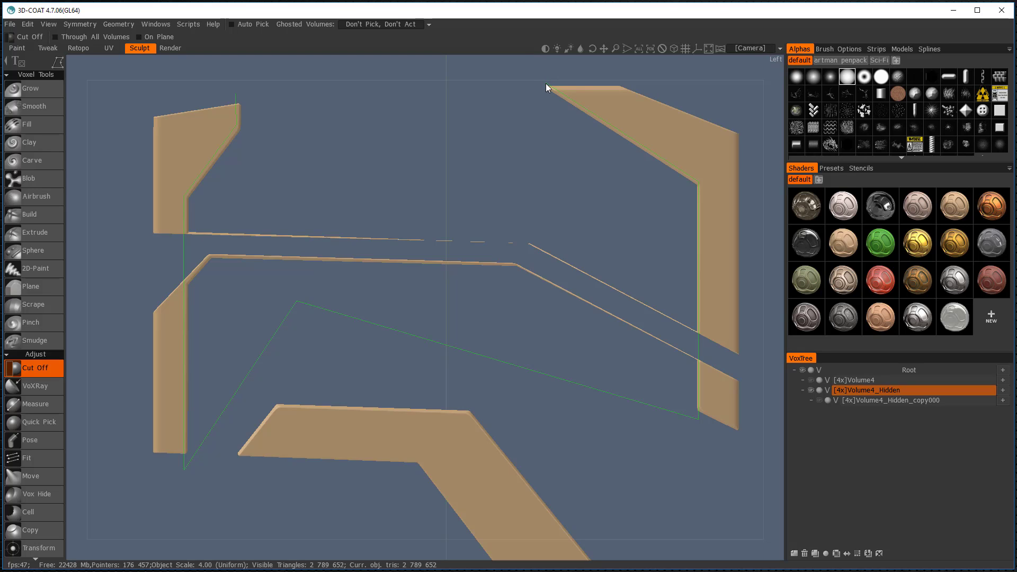
pyautogui.click(246, 88)
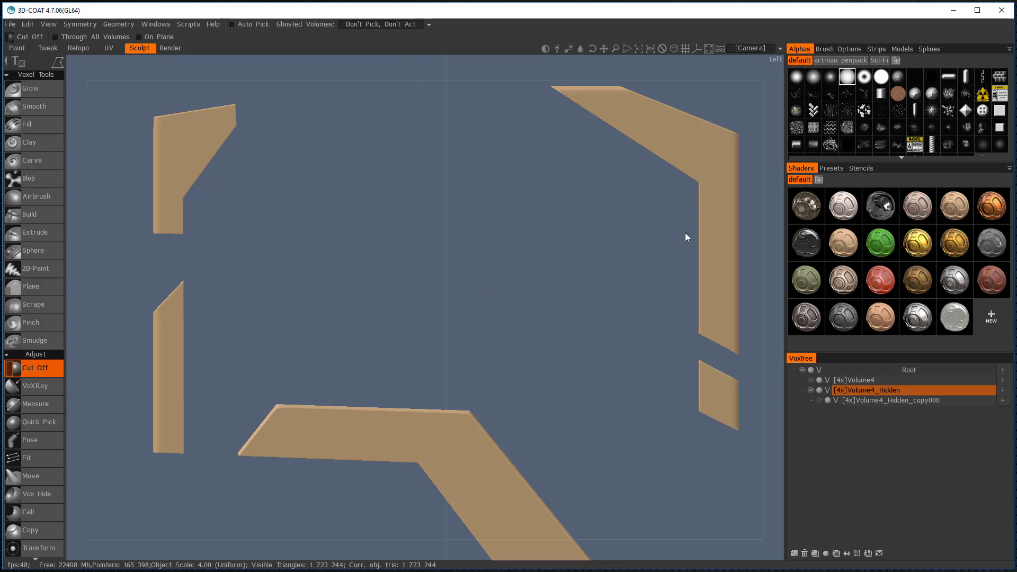
pyautogui.moveTo(775, 190); pyautogui.dragTo(740, 234, button='right')
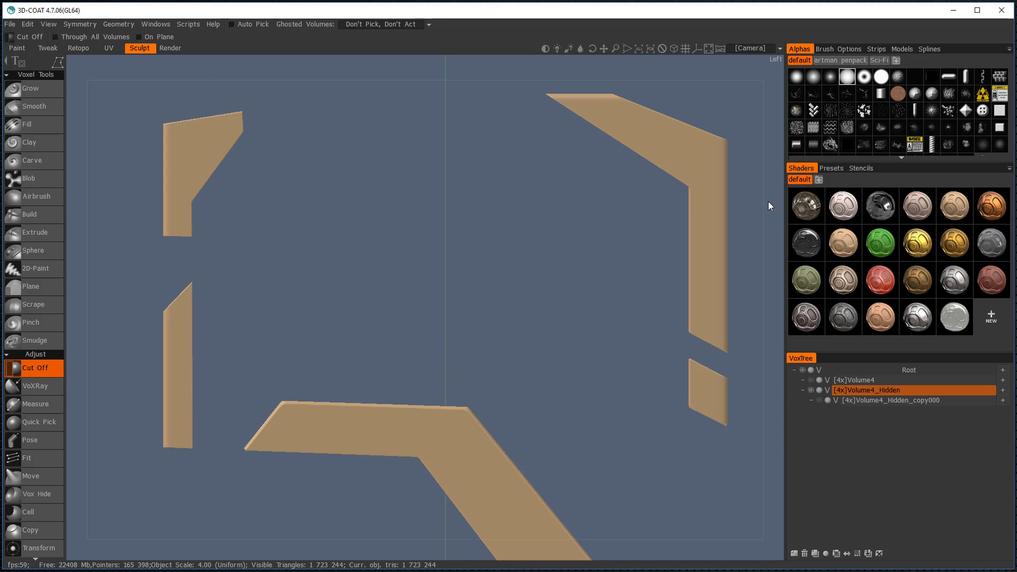
# Step: Cut off the small leftover block below the bent right-hand side piece with a Cut Off vertex lasso
pyautogui.moveTo(774, 144); pyautogui.dragTo(753, 149)
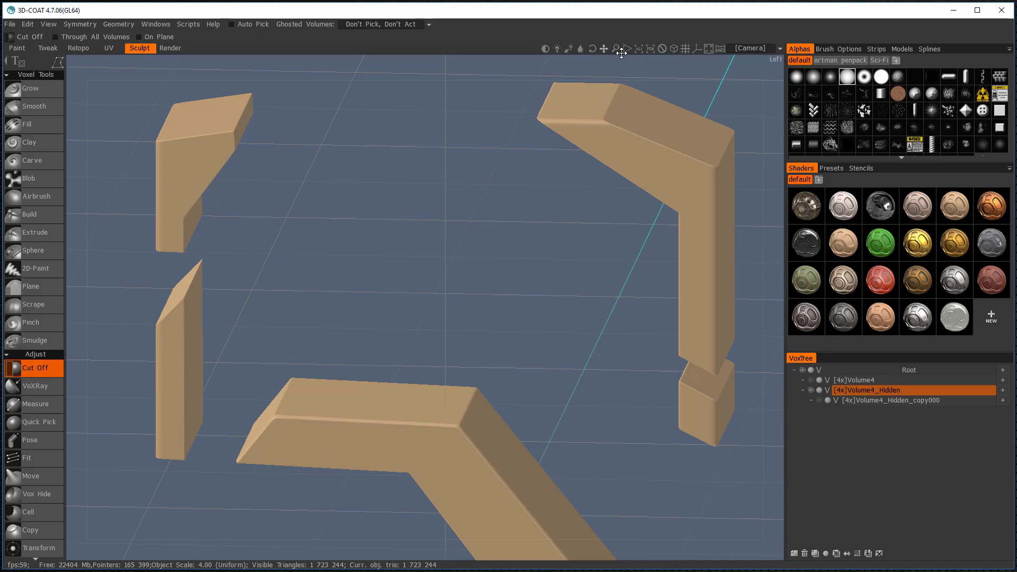
pyautogui.keyDown('shift'); pyautogui.moveTo(542, 330); pyautogui.dragTo(522, 333); pyautogui.keyUp('shift')
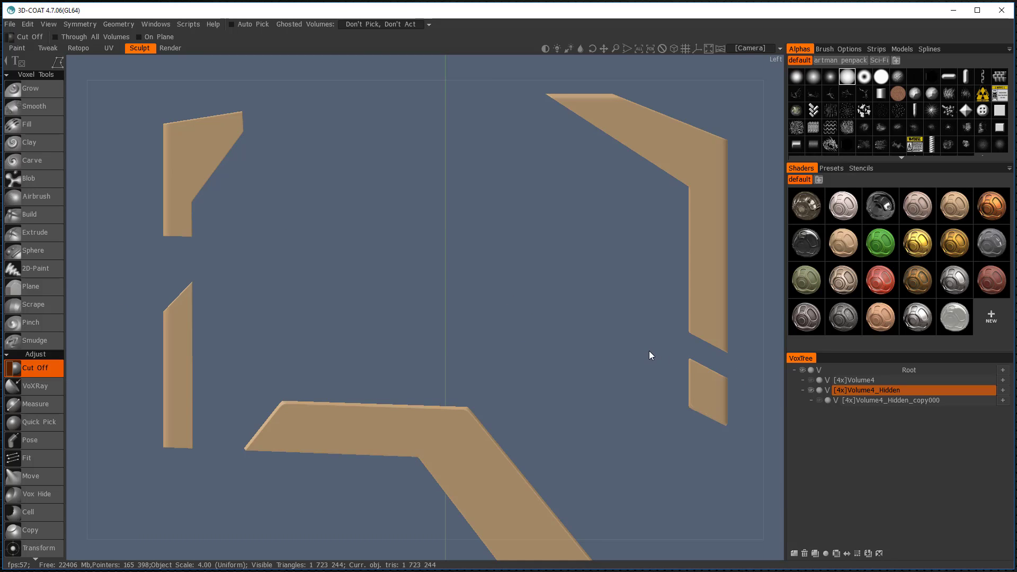
pyautogui.doubleClick(645, 435)
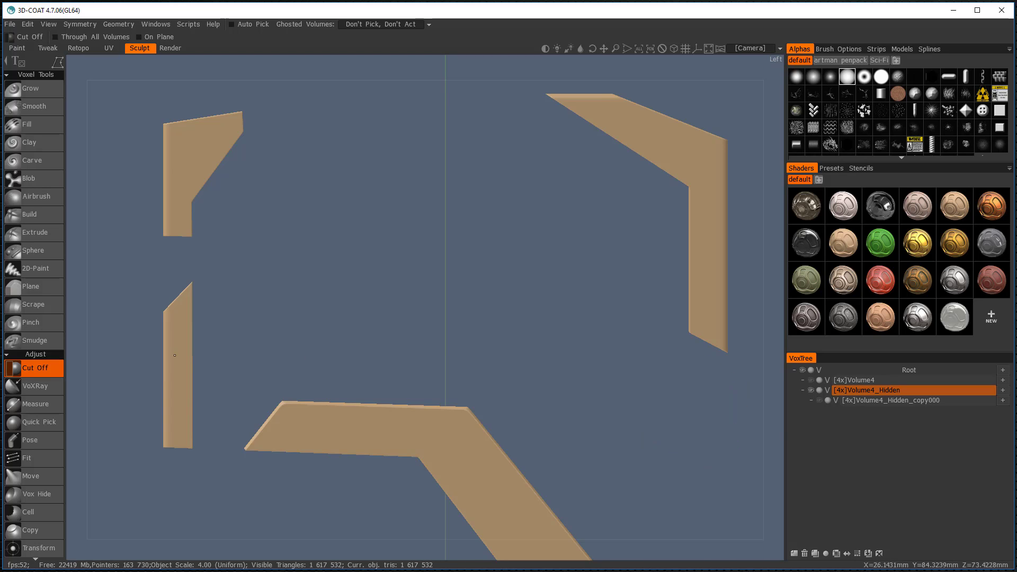
# Step: Split the upper-left, lower-left and bent right-hand pieces off Volume4_Hidden as three separate volumes with vertex lassos
pyautogui.press('space')
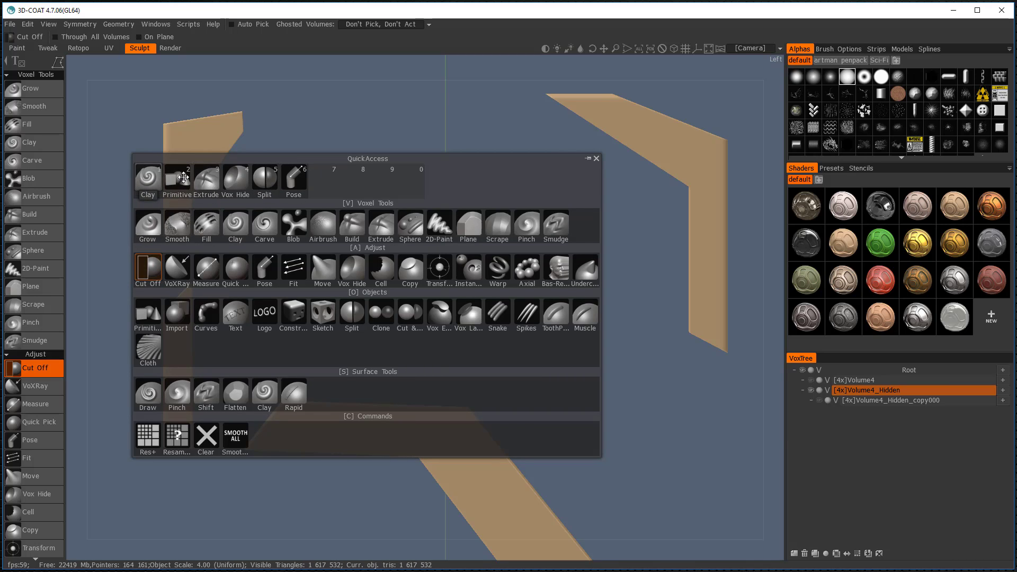
pyautogui.click(264, 180)
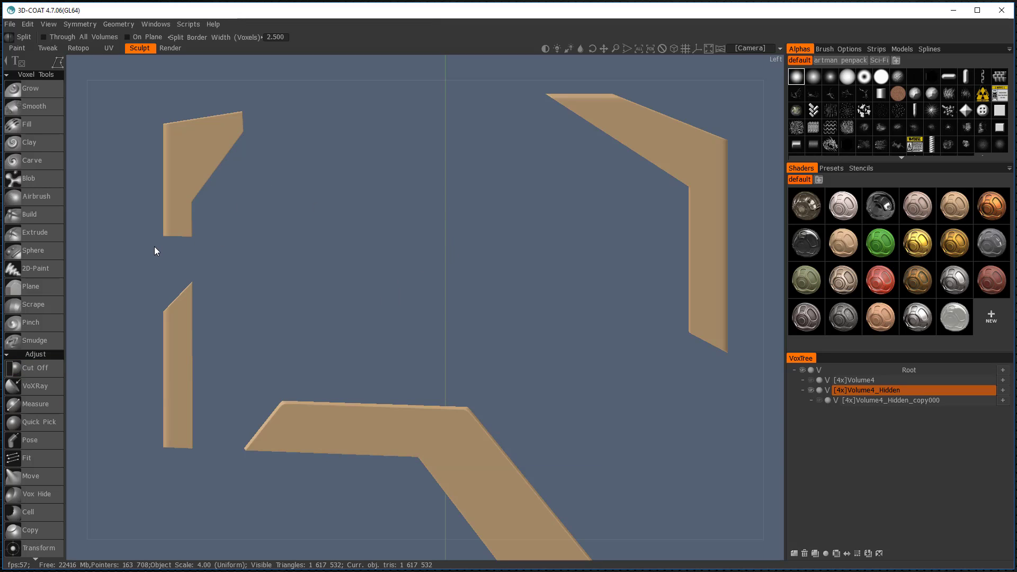
pyautogui.click(271, 245)
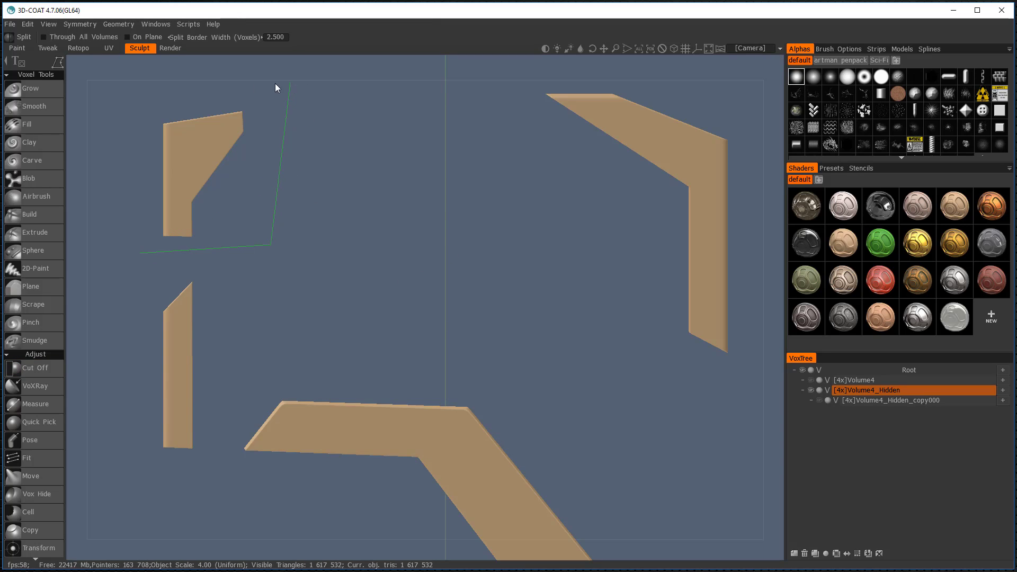
pyautogui.doubleClick(133, 105)
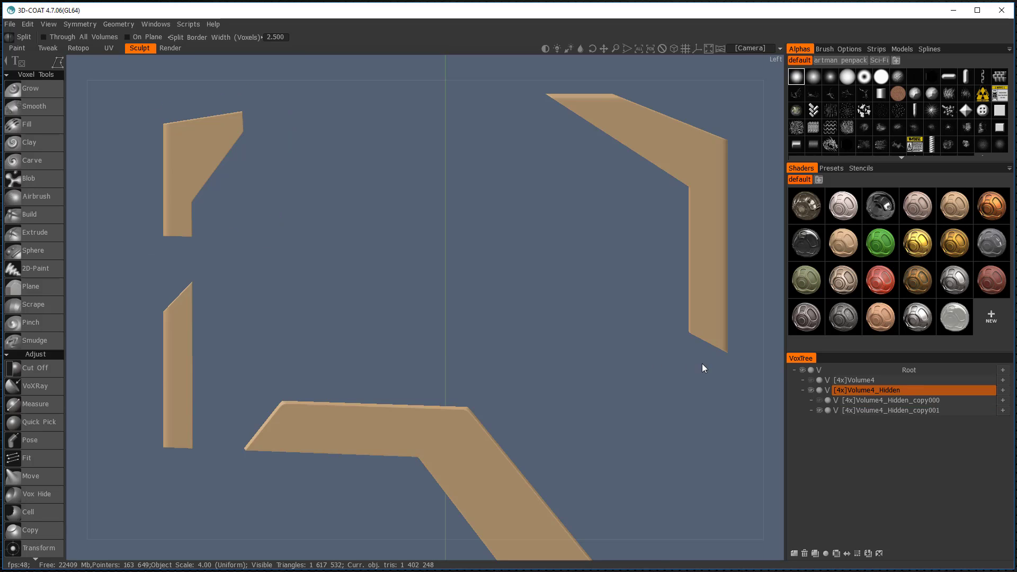
pyautogui.click(253, 254)
pyautogui.click(148, 290)
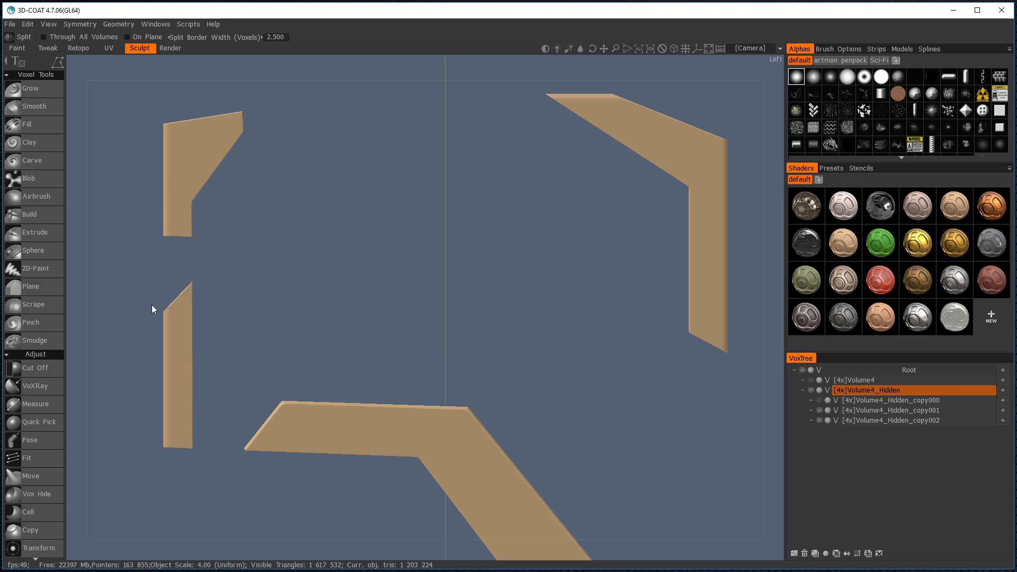
pyautogui.click(524, 80)
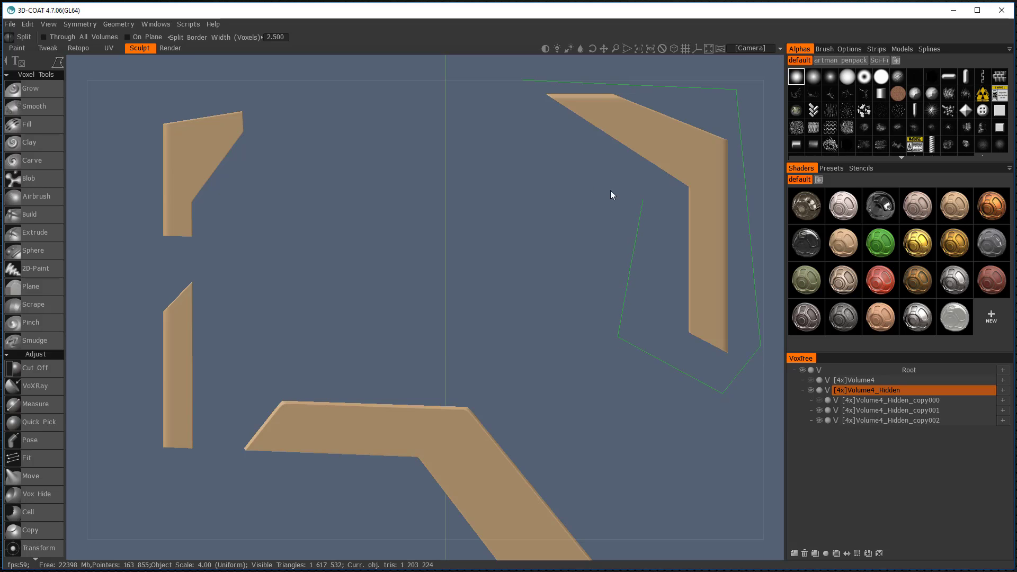
pyautogui.click(514, 103)
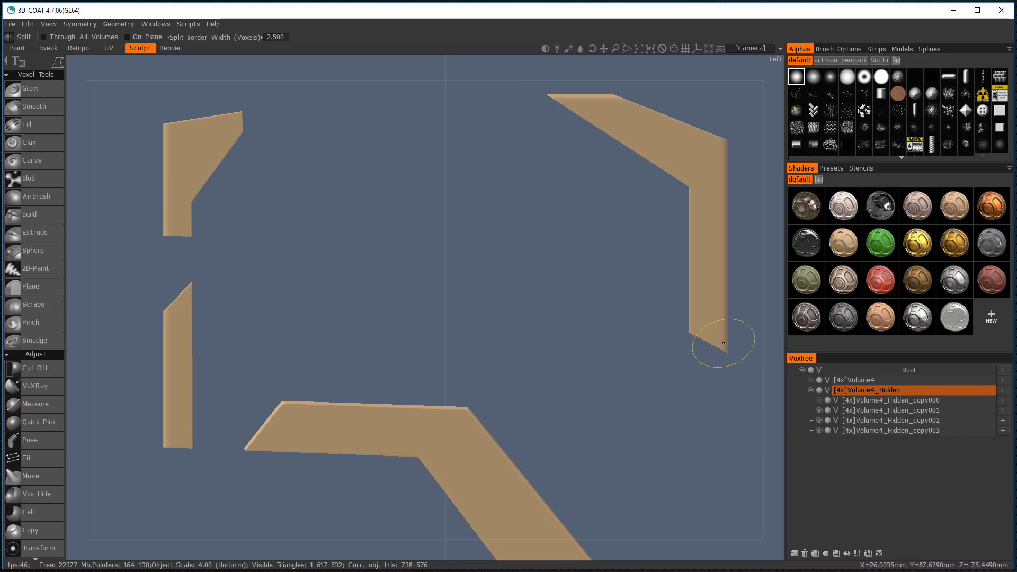
# Step: Set the Transform tool's depth to 0%, pick the bent right-hand piece and give it the pale grey shader
pyautogui.press('t')
pyautogui.click(684, 156)
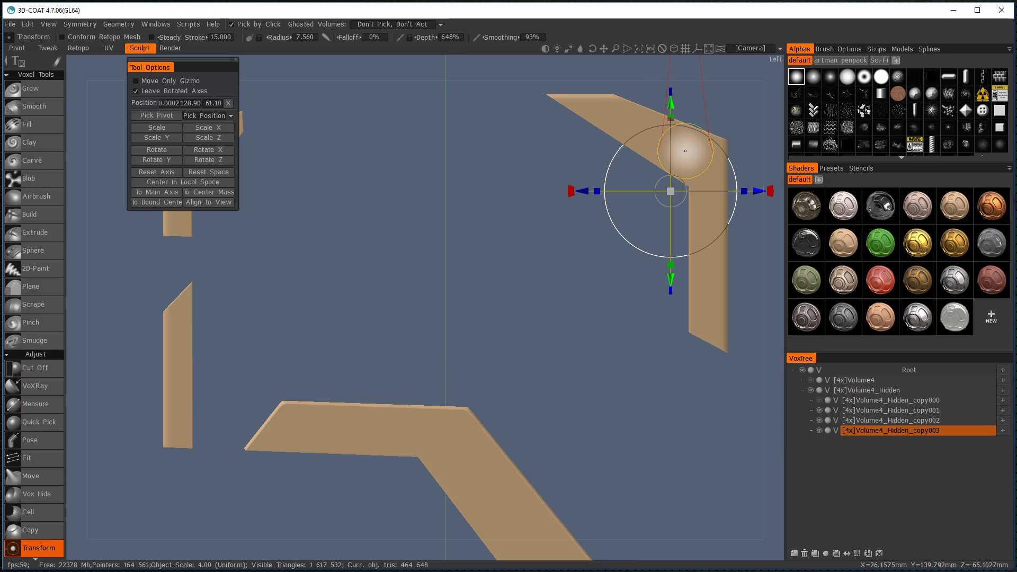
pyautogui.click(188, 377)
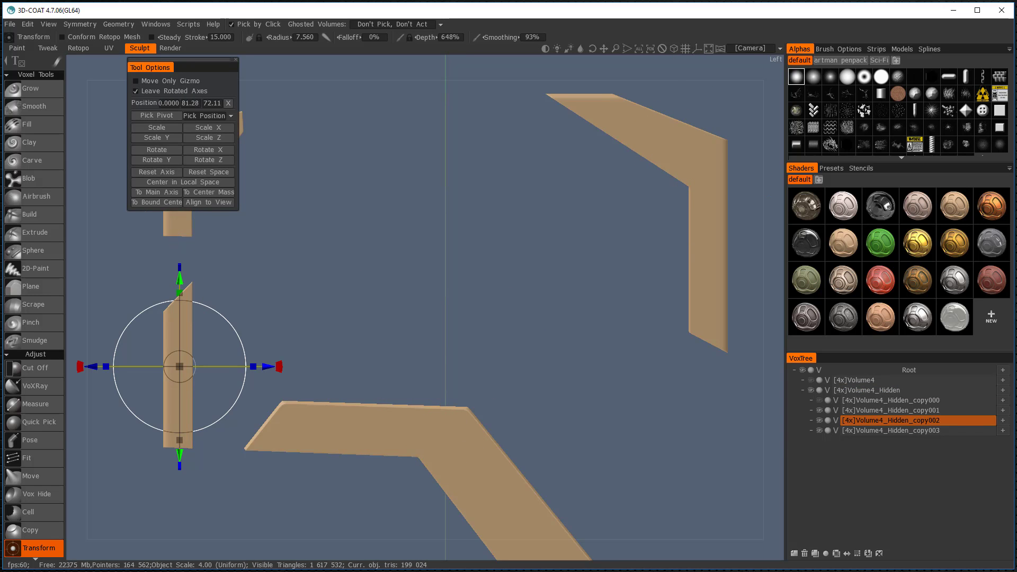
pyautogui.click(172, 224)
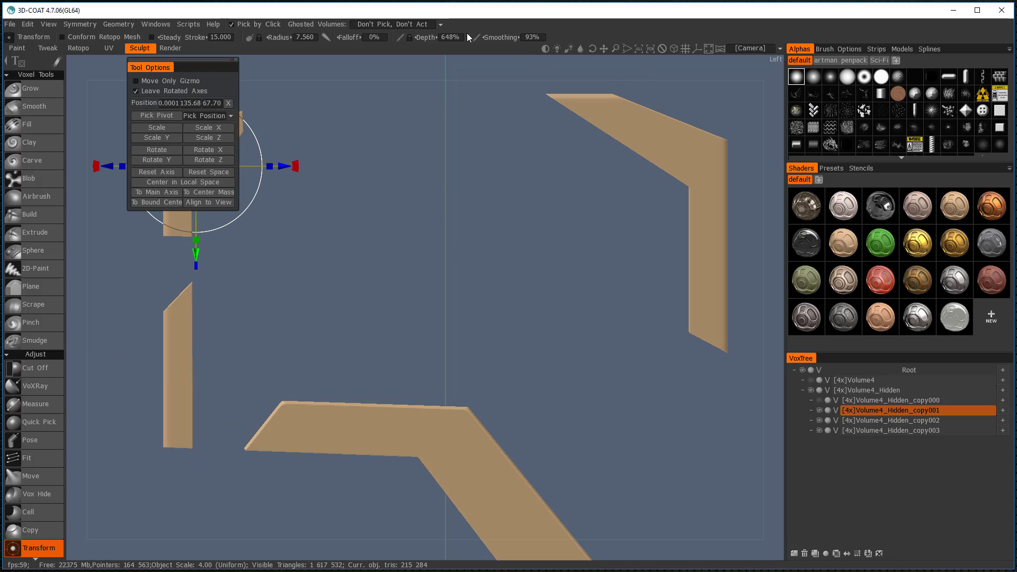
pyautogui.moveTo(418, 41); pyautogui.dragTo(395, 42)
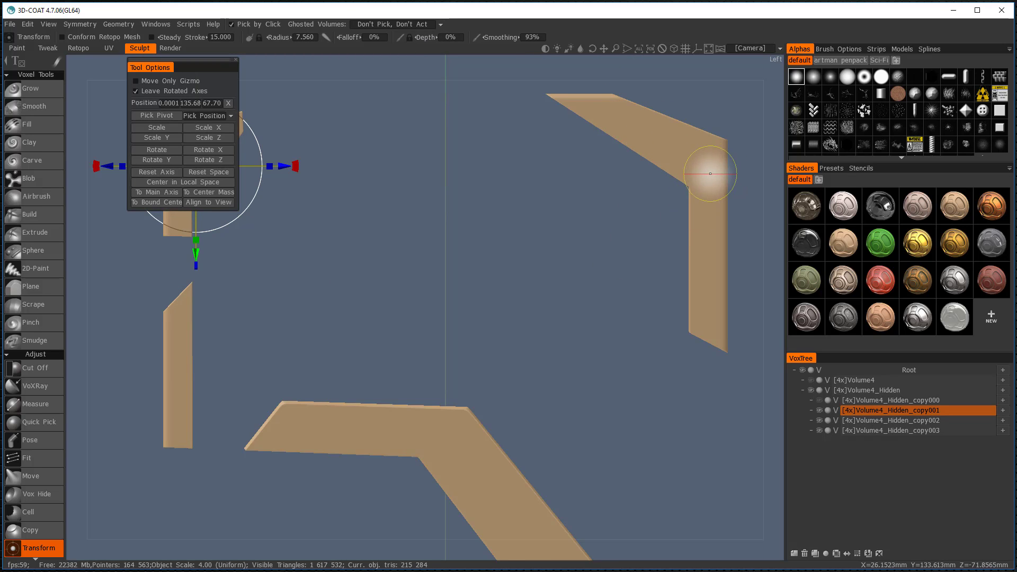
pyautogui.click(686, 154)
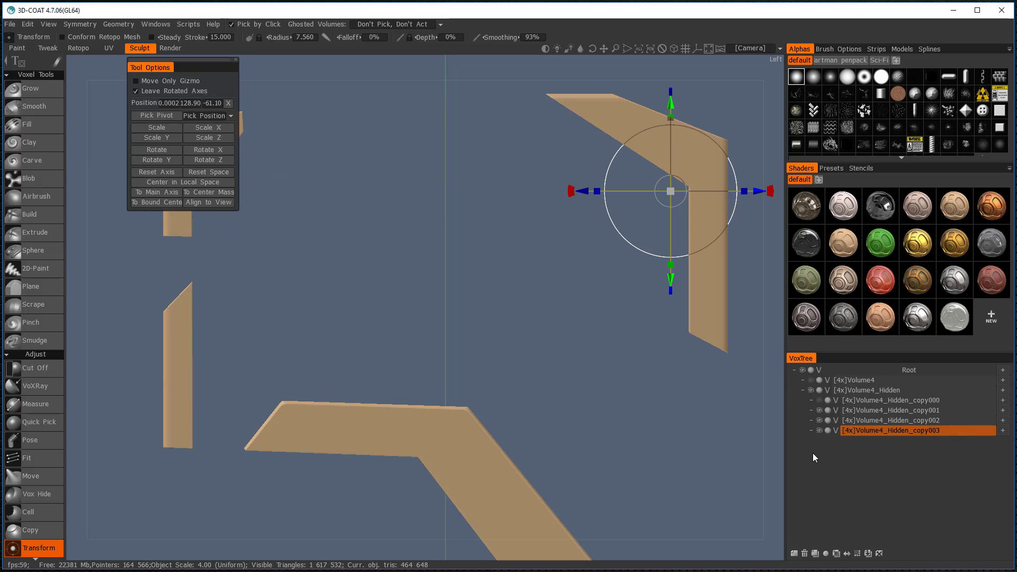
pyautogui.click(955, 318)
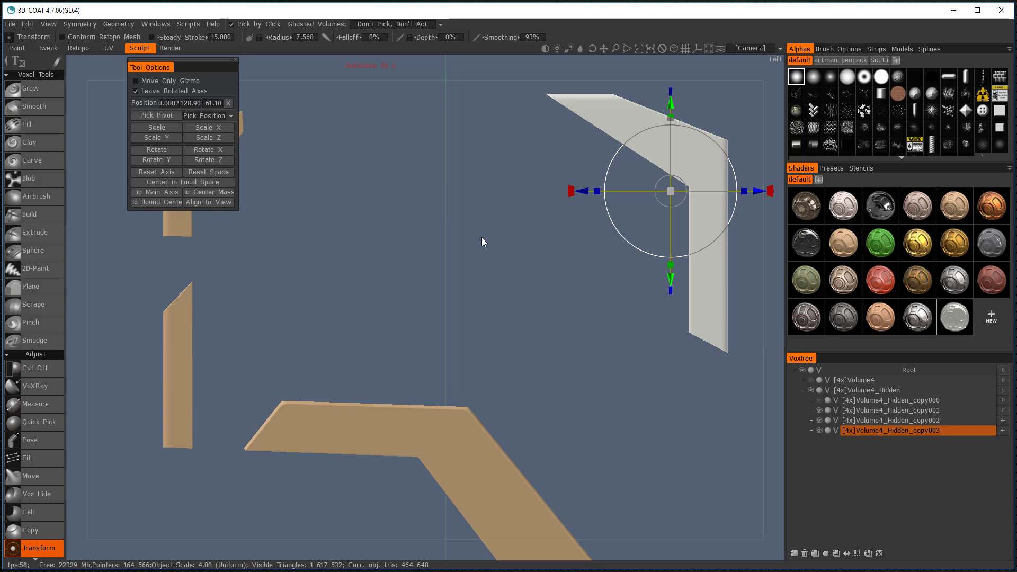
# Step: Toggle the visibility of the bent crossbar, Volume4_Hidden_copy000, to compare it with the surrounding pieces
pyautogui.click(819, 401)
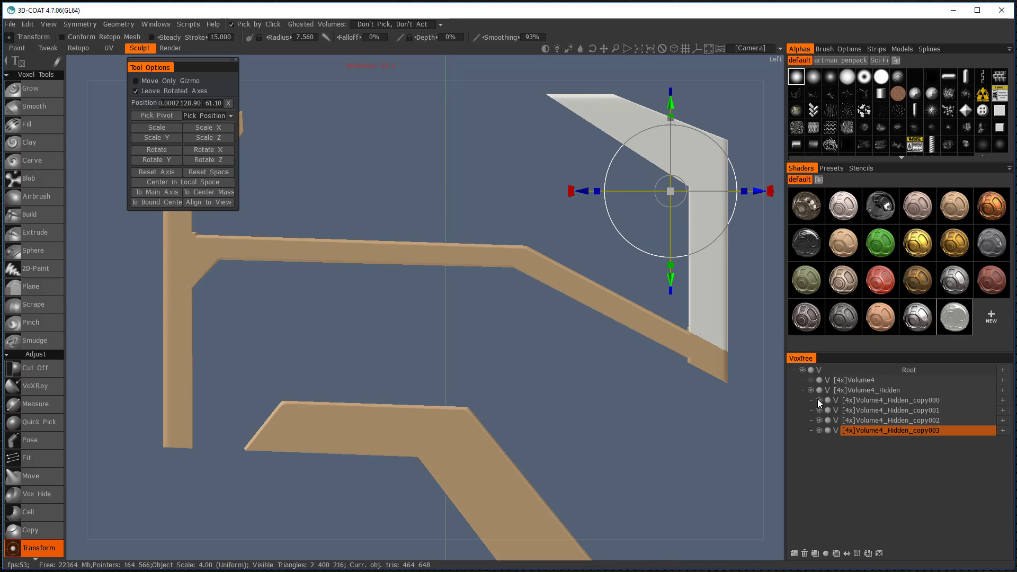
pyautogui.click(820, 401)
pyautogui.click(820, 401)
pyautogui.click(820, 401)
pyautogui.click(820, 400)
pyautogui.click(820, 400)
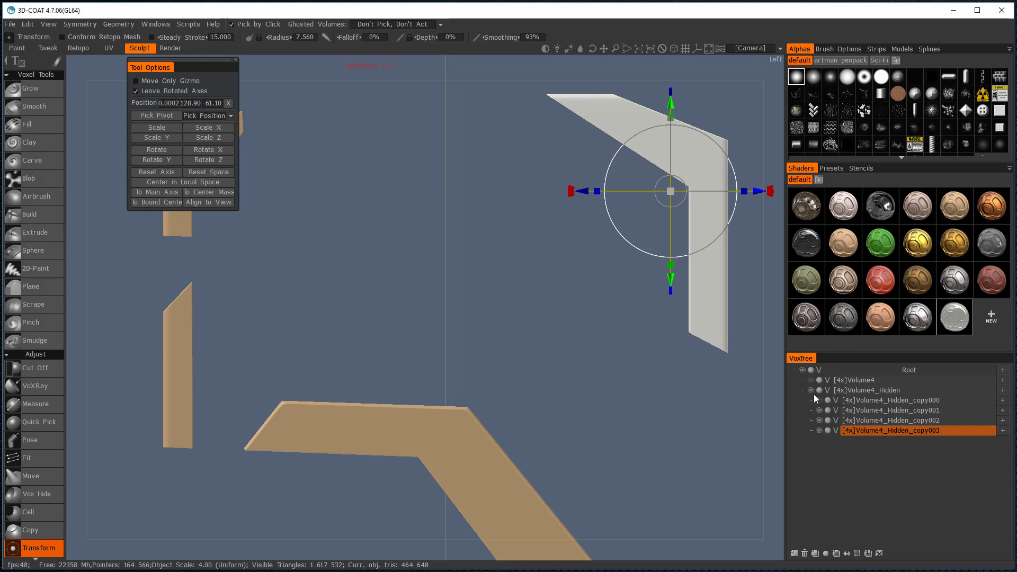
# Step: Show Volume4, make it the current volume and isolate it by hiding the other volumes
pyautogui.click(811, 380)
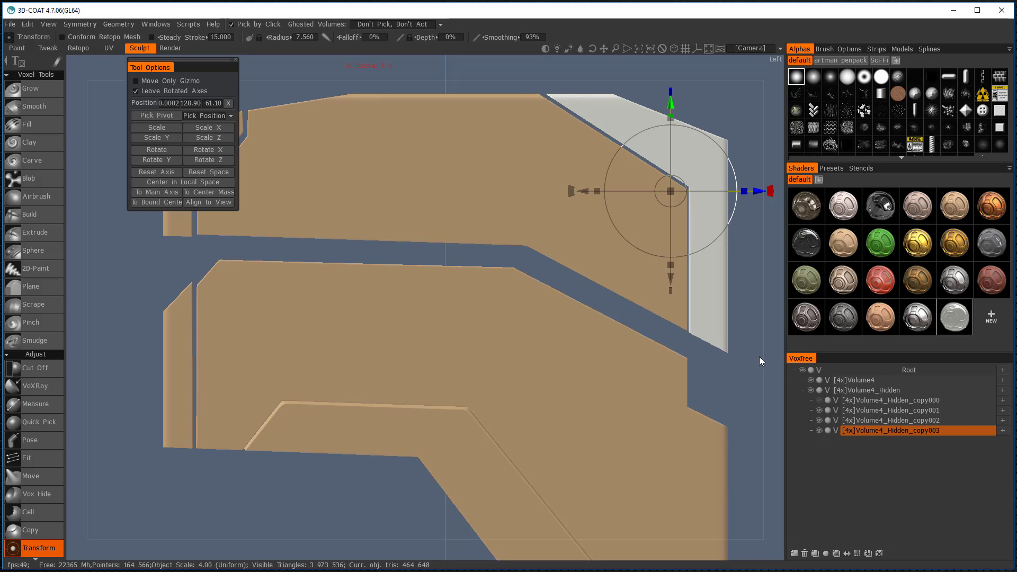
pyautogui.moveTo(759, 357); pyautogui.dragTo(741, 367)
pyautogui.click(457, 200)
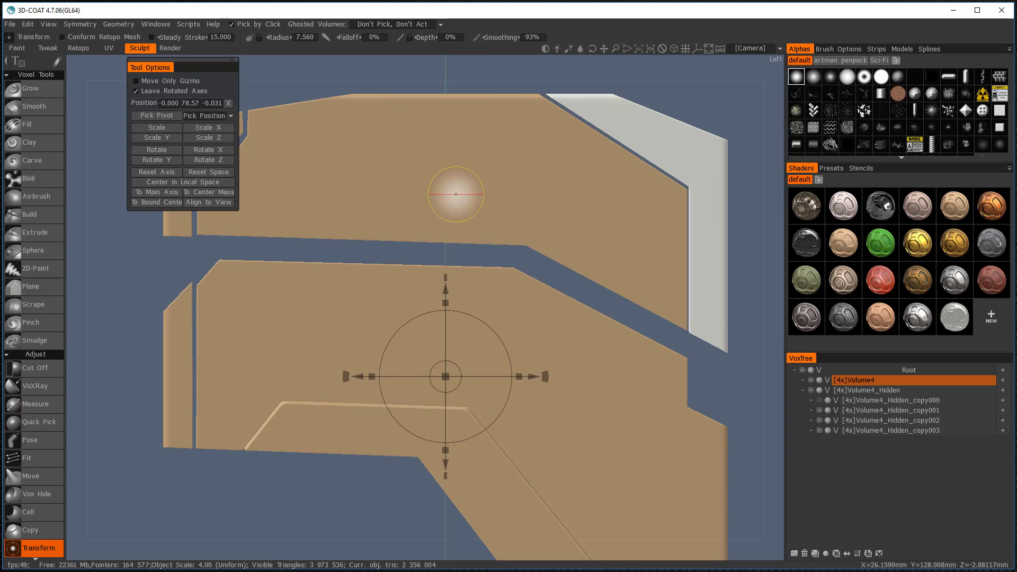
pyautogui.click(809, 380)
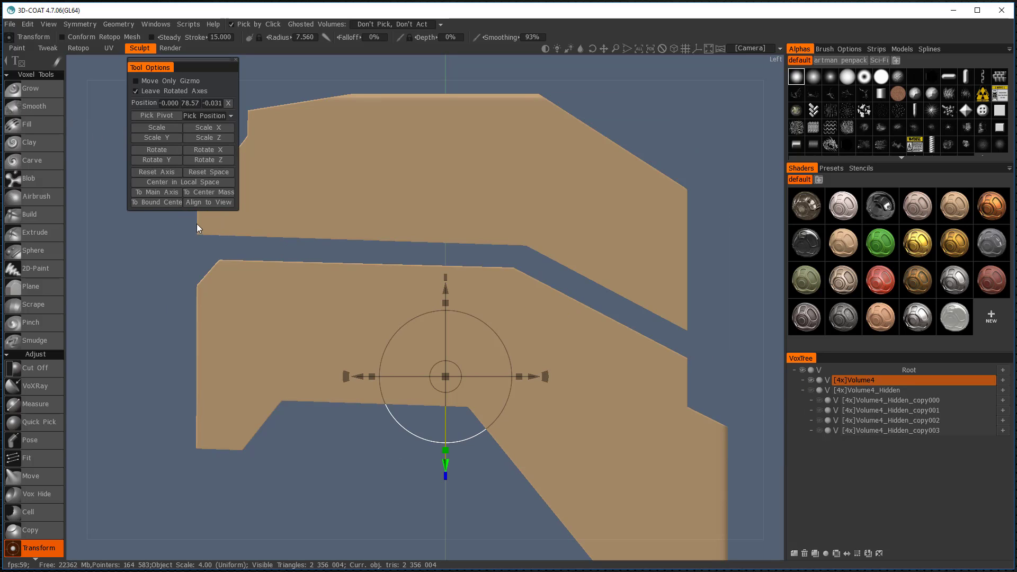
# Step: Split the lower body off Volume4 with a vertex lasso that runs through the gap and around the lower outline
pyautogui.press('space')
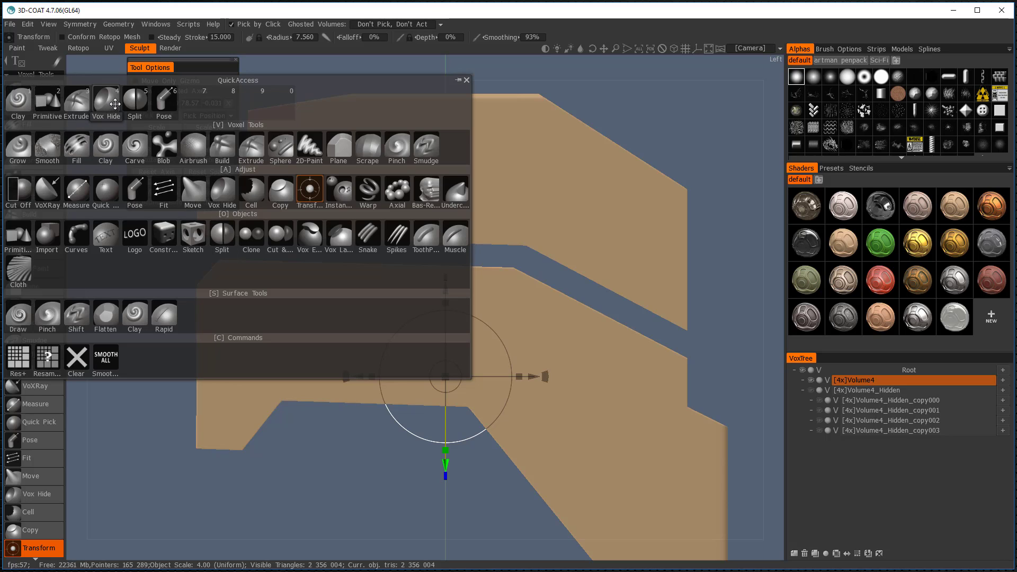
pyautogui.click(138, 103)
pyautogui.moveTo(182, 253); pyautogui.dragTo(524, 263)
pyautogui.click(523, 262)
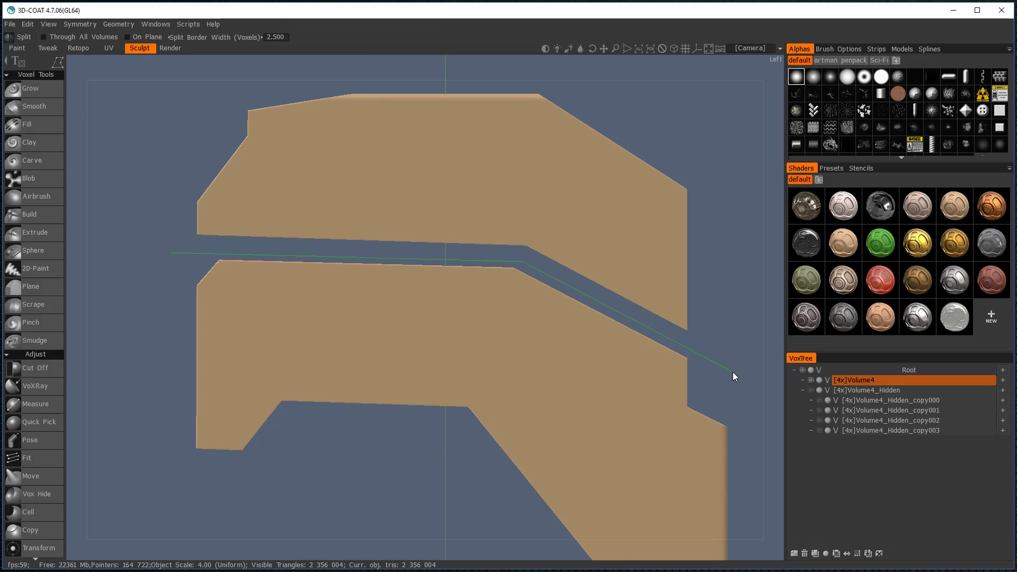
pyautogui.moveTo(740, 372); pyautogui.dragTo(694, 284, button='middle')
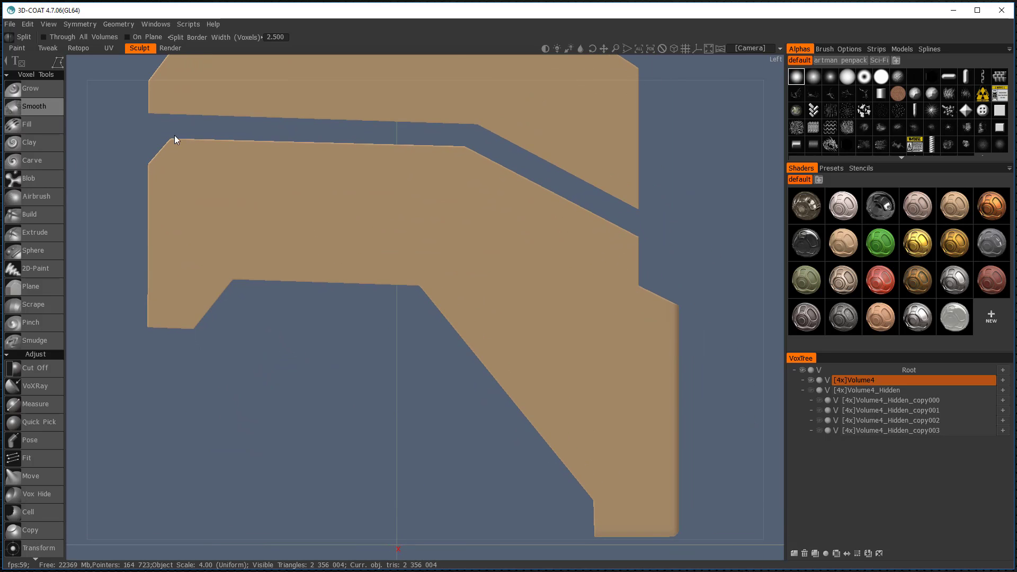
pyautogui.click(130, 186)
pyautogui.click(159, 123)
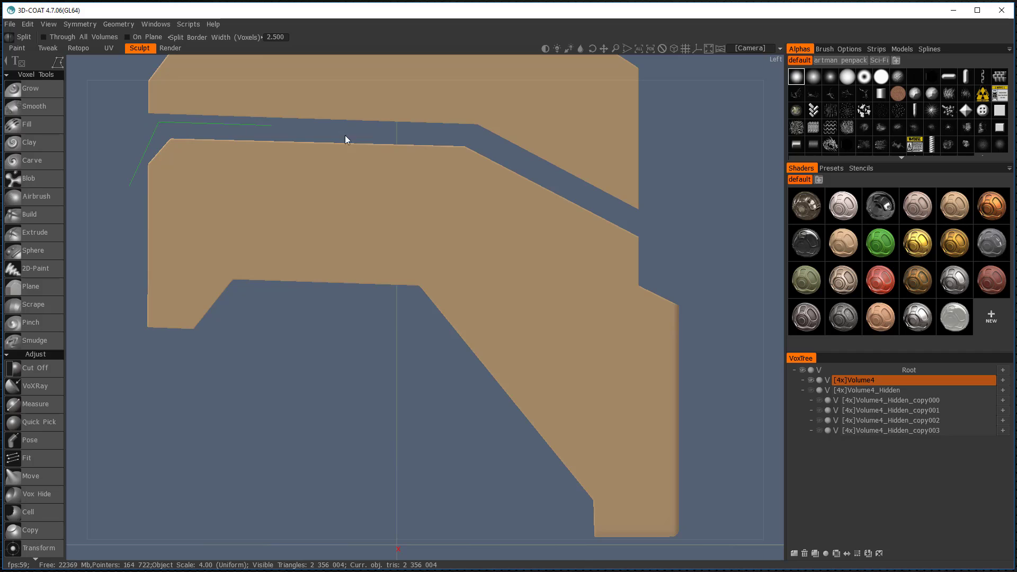
pyautogui.click(692, 254)
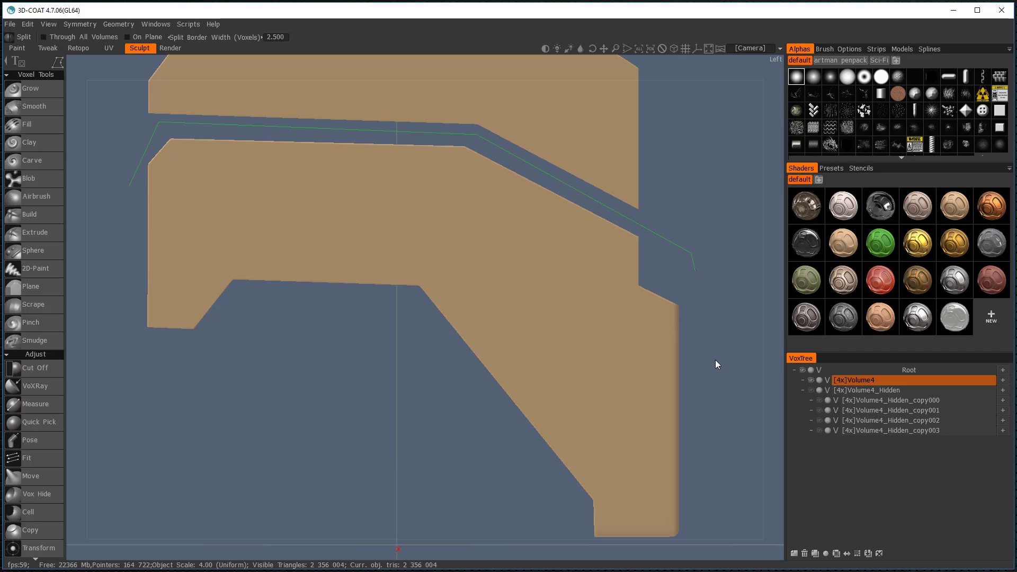
pyautogui.click(712, 533)
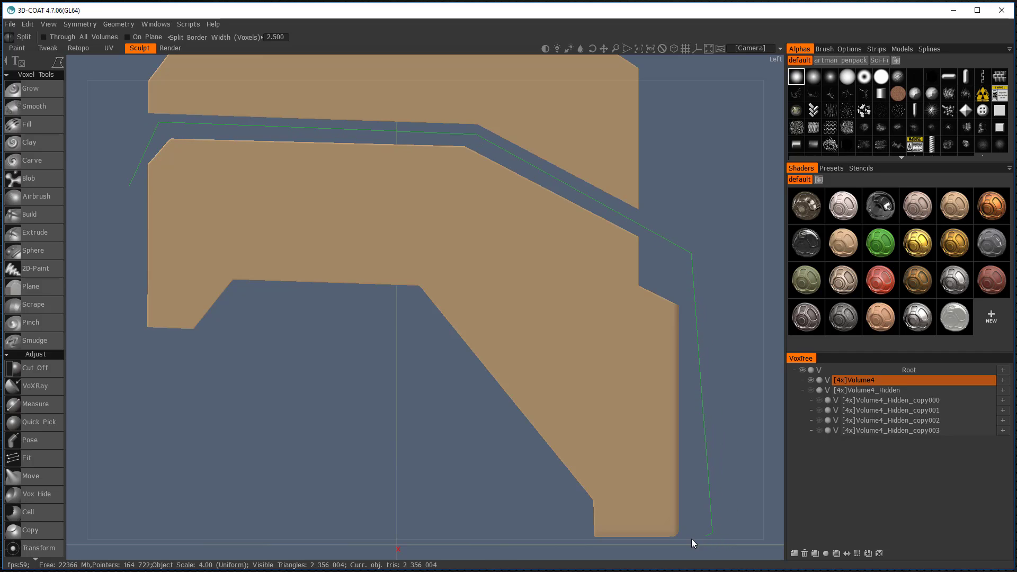
pyautogui.click(570, 539)
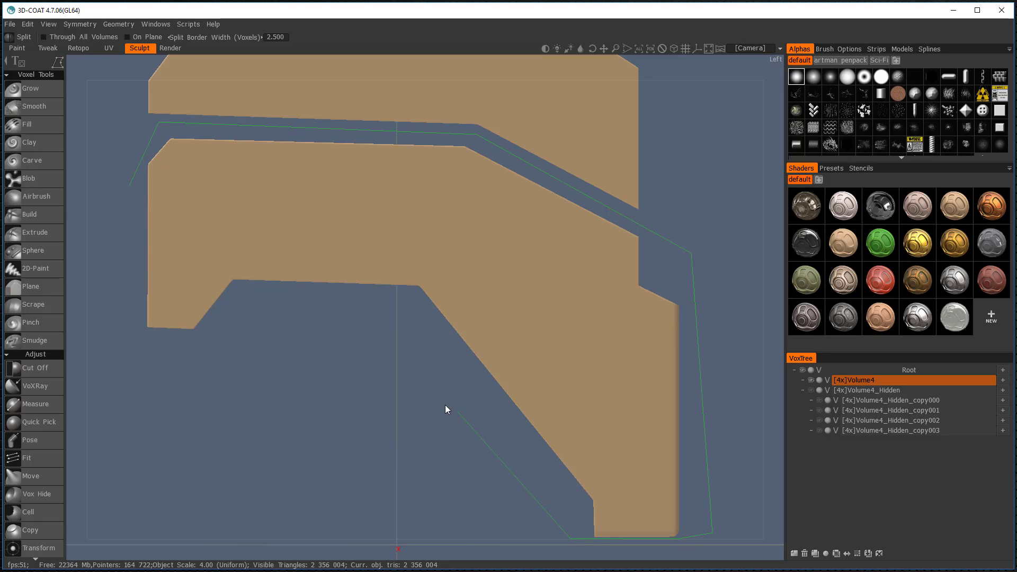
pyautogui.click(180, 367)
pyautogui.press('Return')
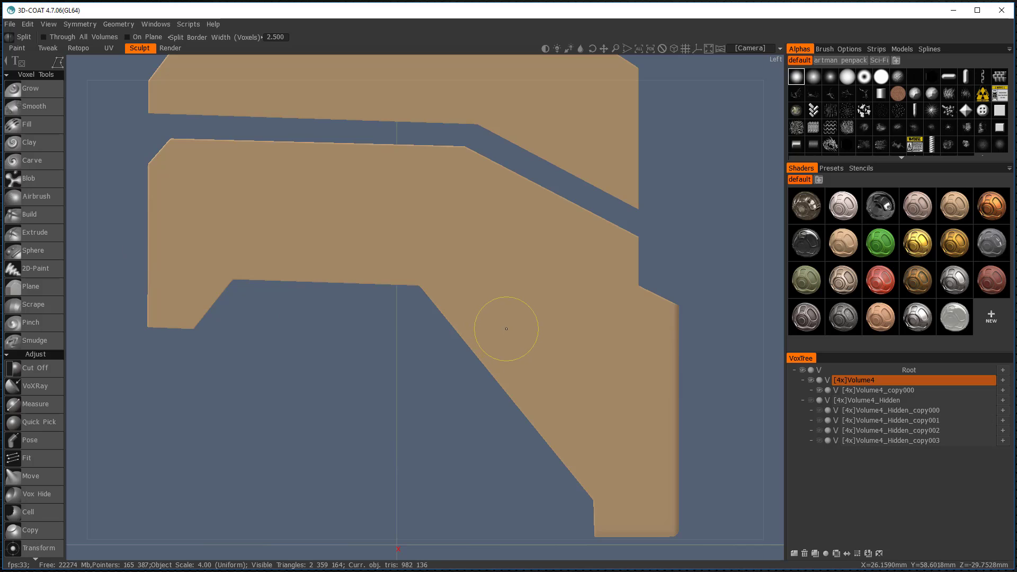
# Step: Pick the split-off lower body, Volume4_copy000, with the Transform tool and toggle the hidden volumes to check the separate parts
pyautogui.press('t')
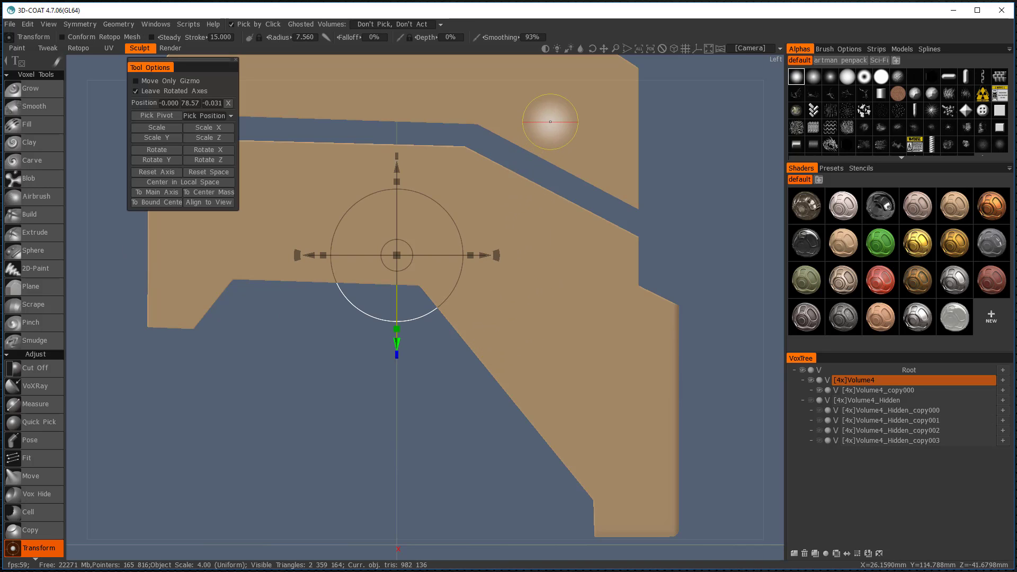
pyautogui.click(568, 284)
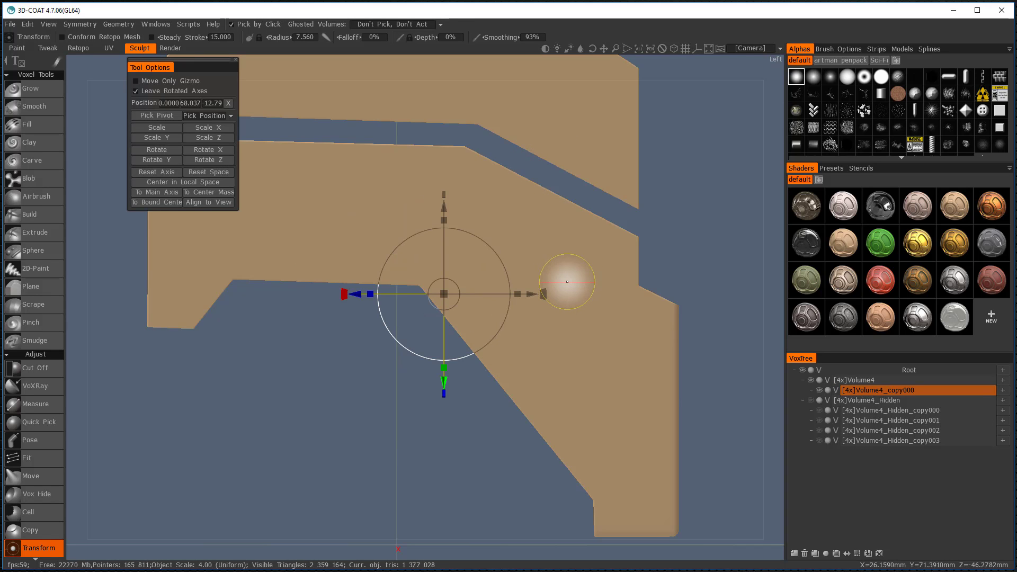
pyautogui.click(822, 390)
pyautogui.click(821, 390)
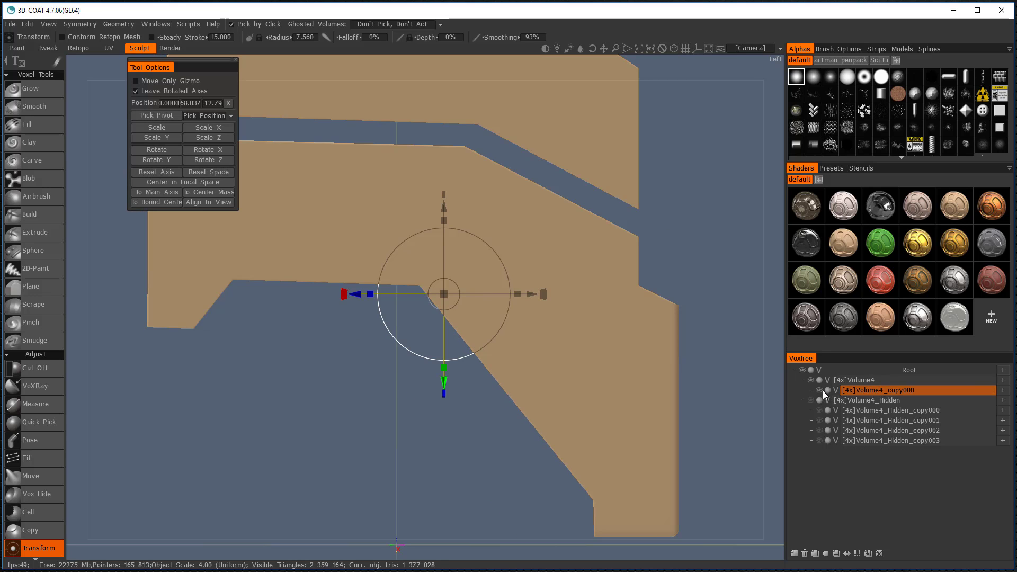
pyautogui.click(818, 390)
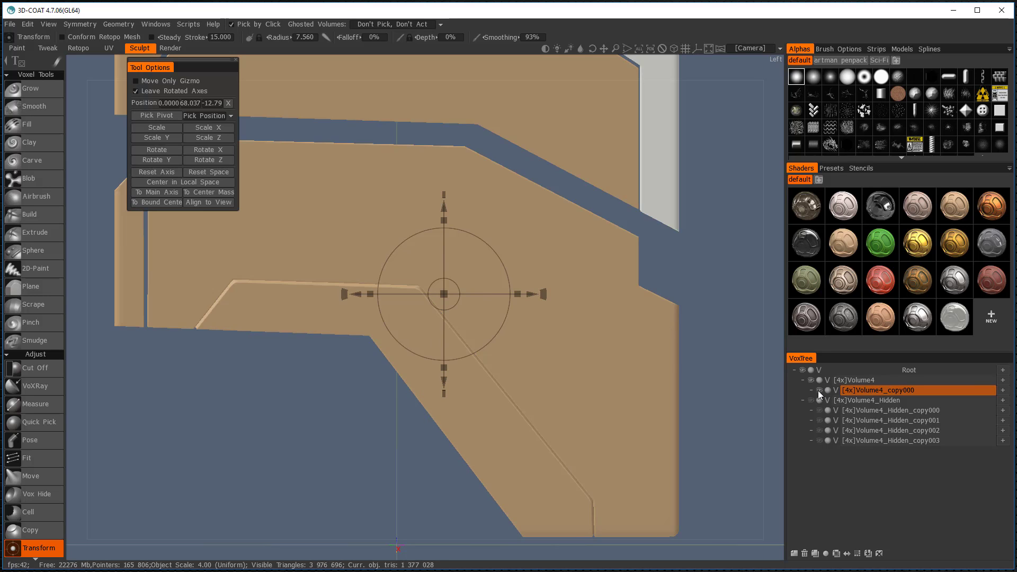
pyautogui.click(818, 390)
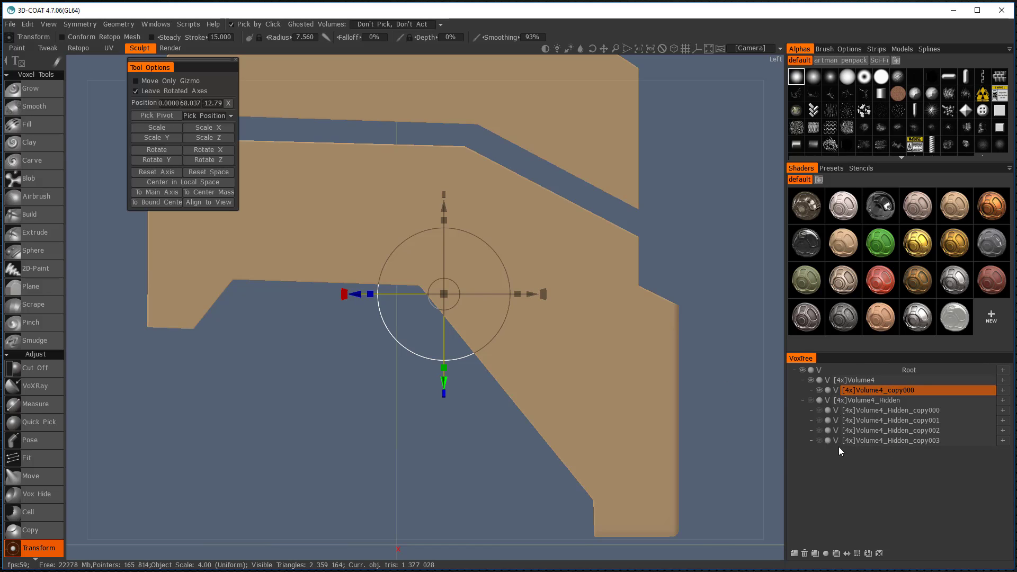
# Step: Add a new empty volume layer under Volume4
pyautogui.click(794, 553)
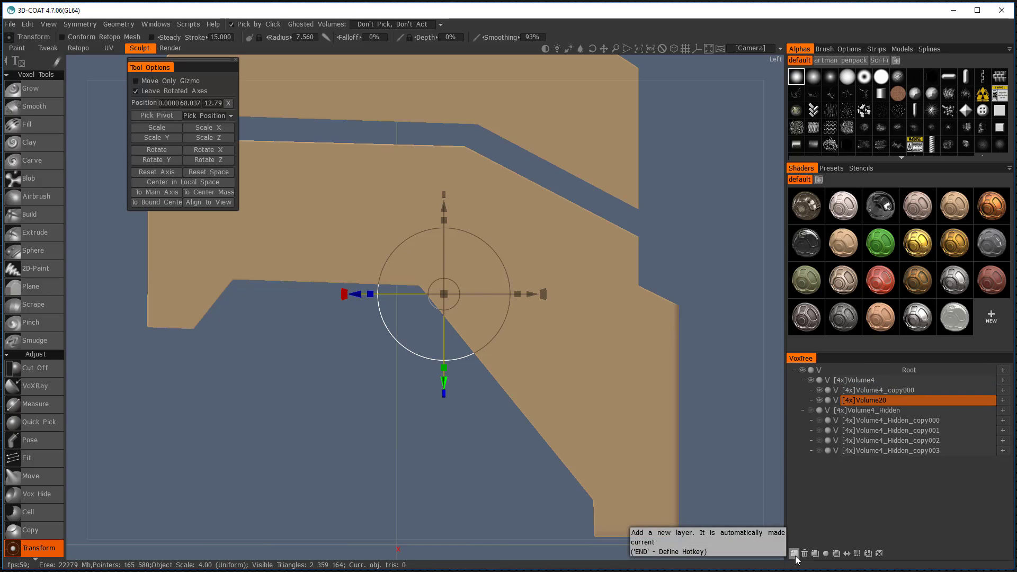
# Step: Rename the new empty layer as home and move it to the top level of the tree, above Volume4
pyautogui.doubleClick(890, 403)
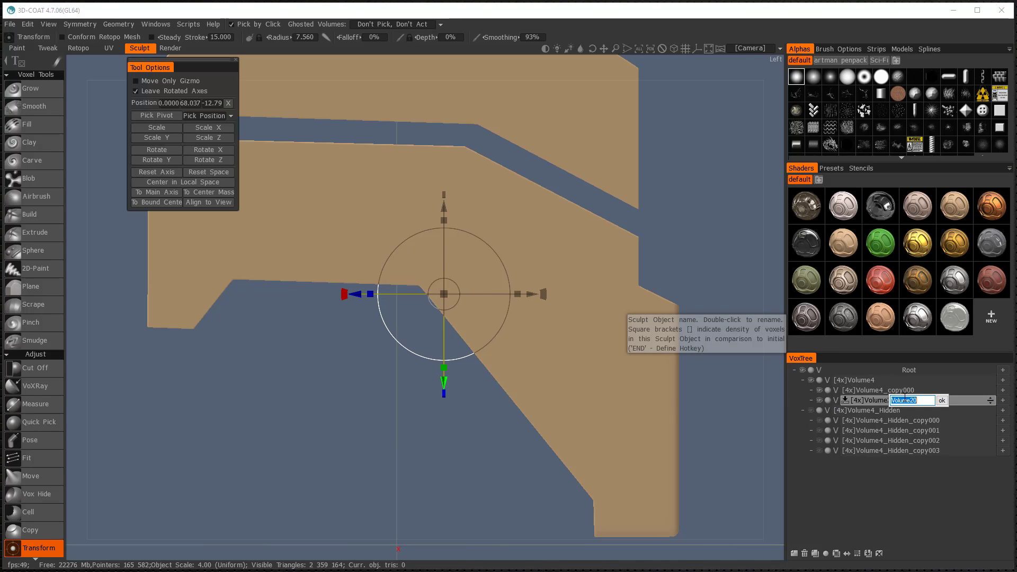
pyautogui.write('home')
pyautogui.press('Return')
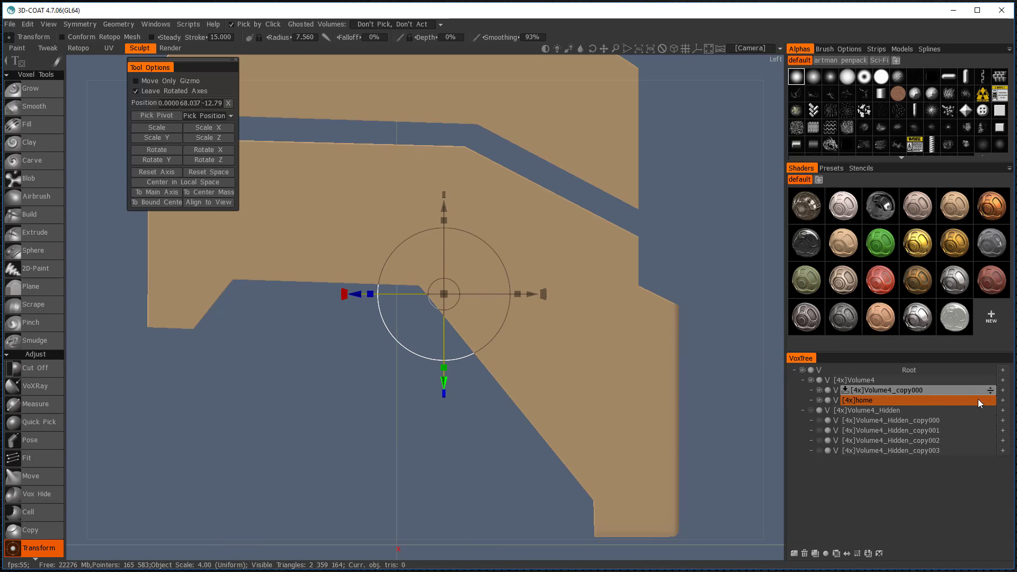
pyautogui.moveTo(979, 400); pyautogui.dragTo(985, 380)
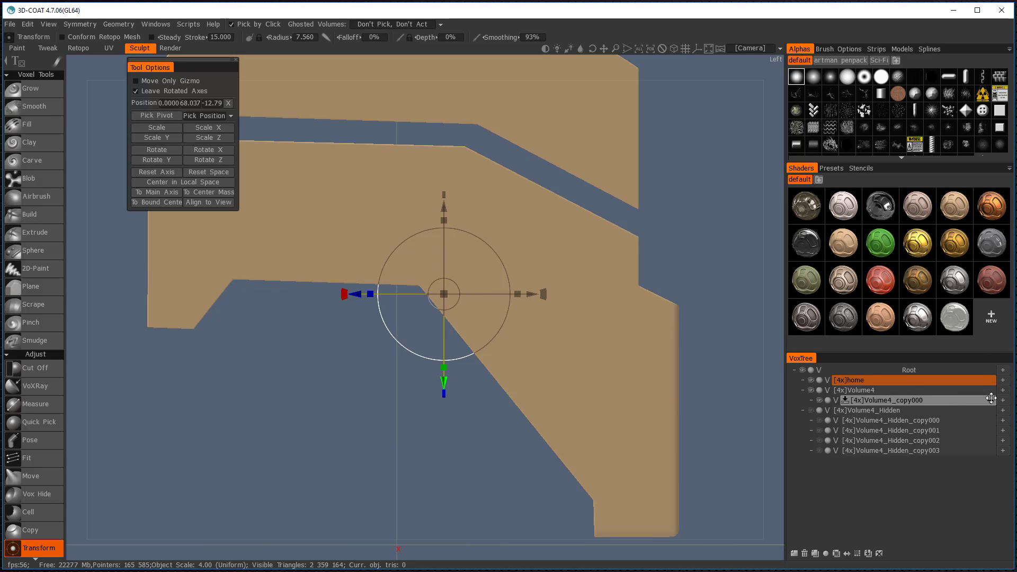
# Step: Detach Volume4_copy000 from Volume4 and set home as the parent of Volume4_Hidden_copy002 and Volume4_copy000
pyautogui.moveTo(991, 399); pyautogui.dragTo(990, 386)
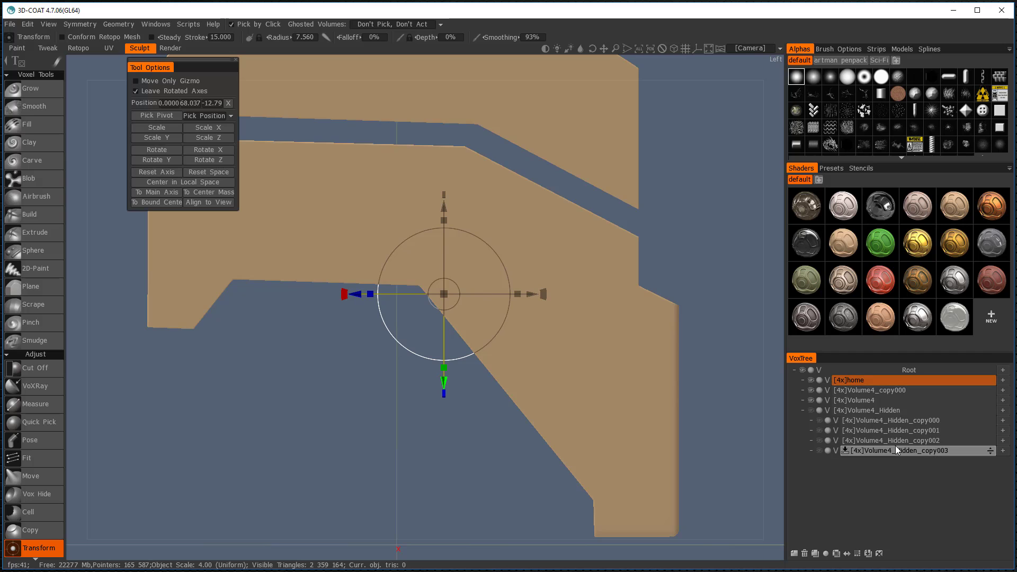
pyautogui.moveTo(893, 429); pyautogui.dragTo(915, 441)
pyautogui.rightClick(914, 441)
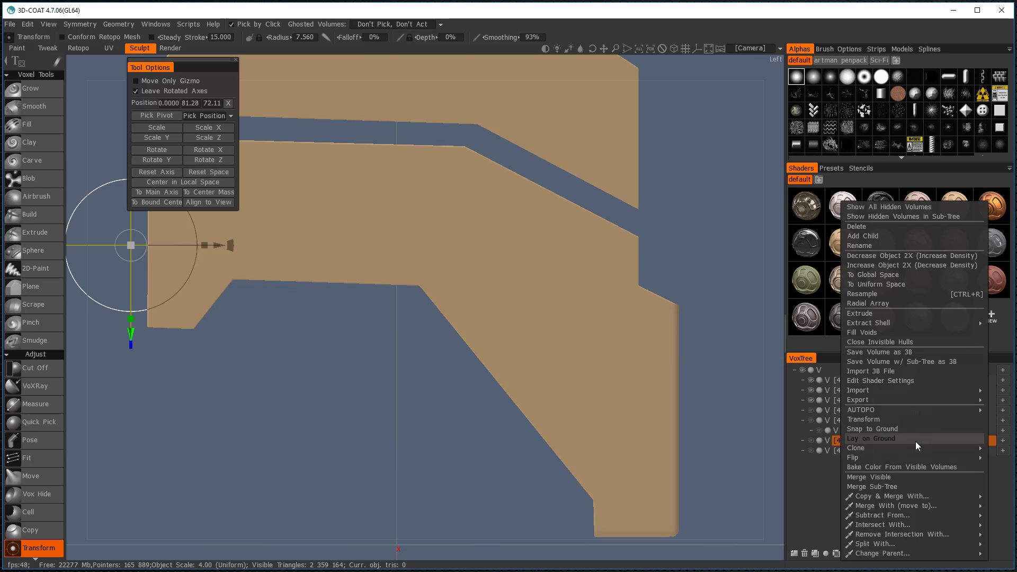
pyautogui.moveTo(874, 554)
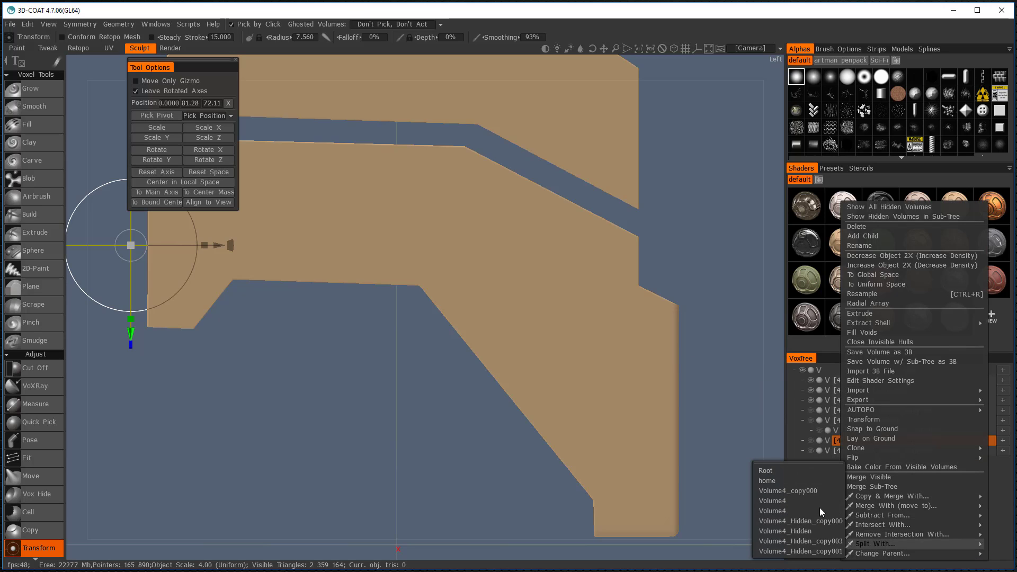
pyautogui.click(806, 482)
pyautogui.rightClick(916, 399)
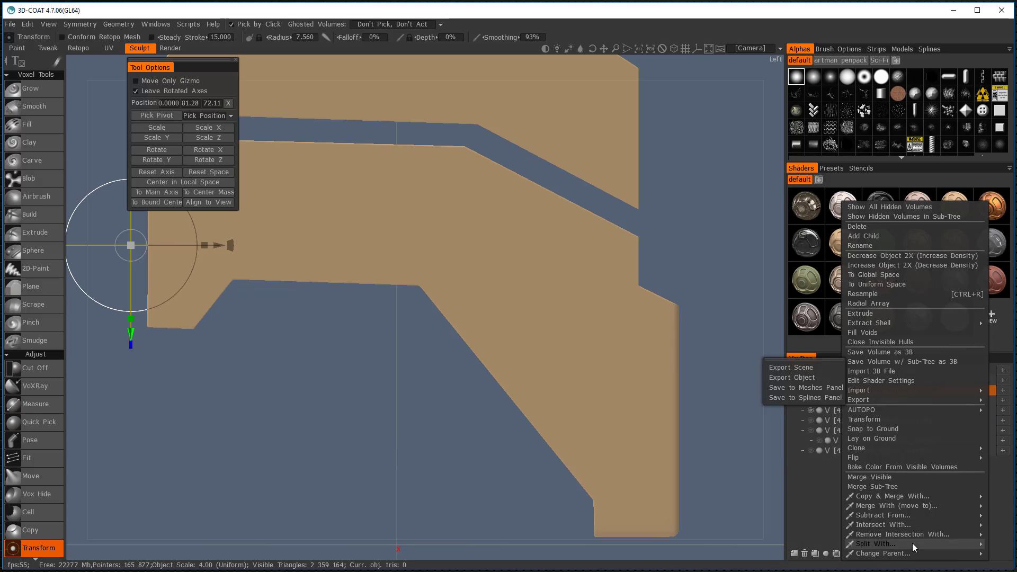
pyautogui.moveTo(880, 552)
pyautogui.click(810, 480)
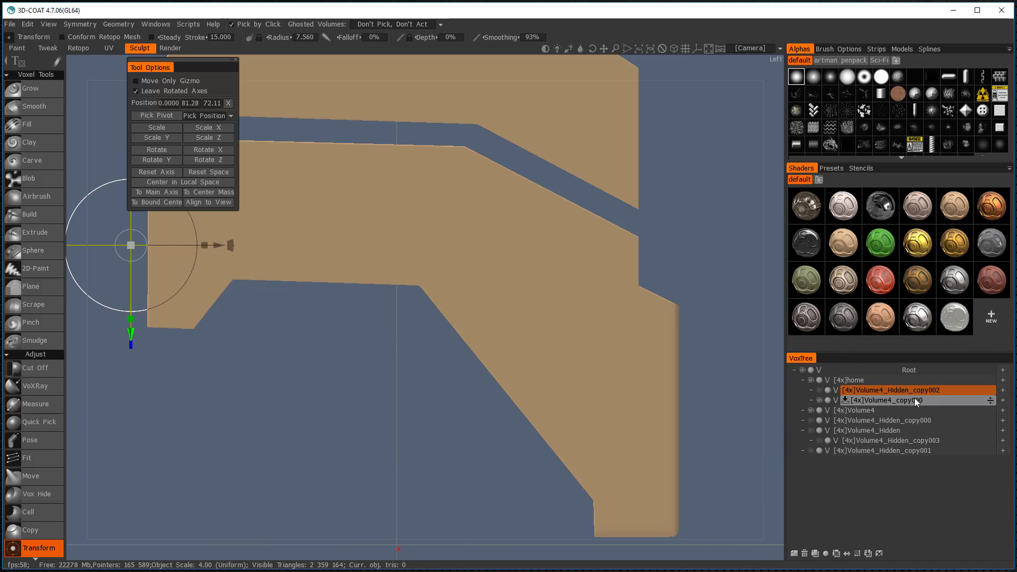
# Step: Set home as the parent of Volume4 and Volume4_Hidden_copy000
pyautogui.rightClick(870, 413)
pyautogui.moveTo(848, 553)
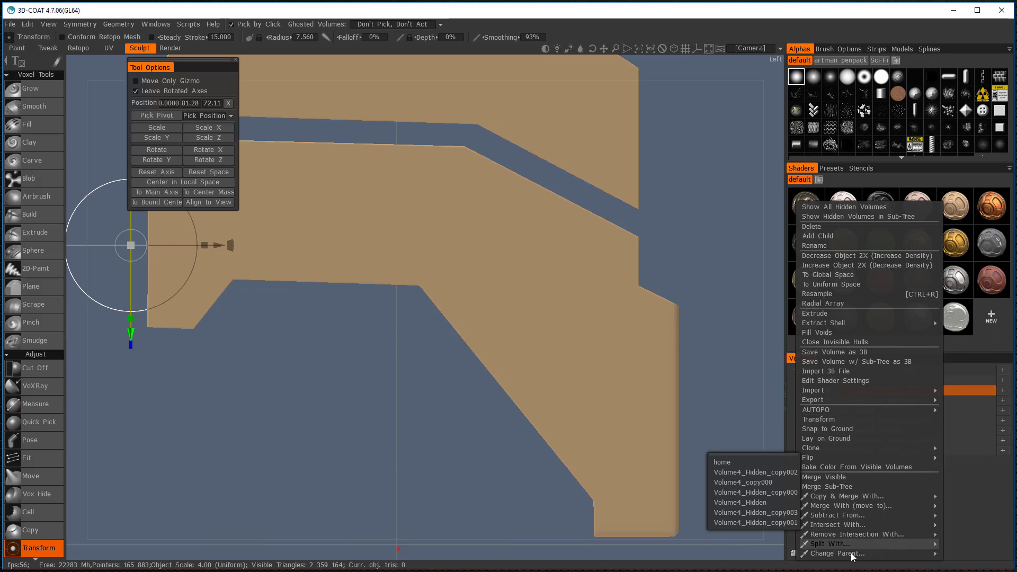
pyautogui.click(729, 492)
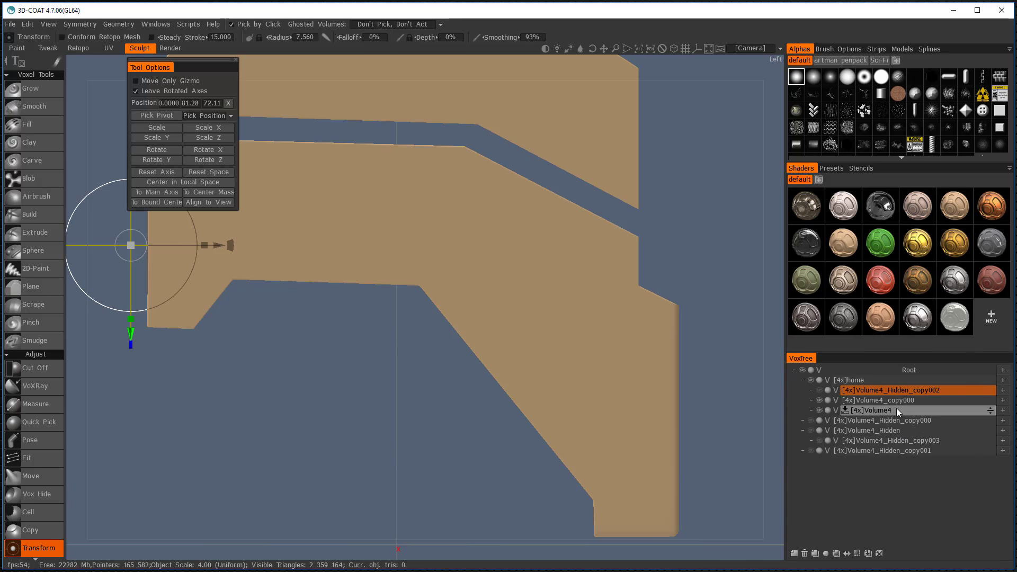
pyautogui.rightClick(887, 419)
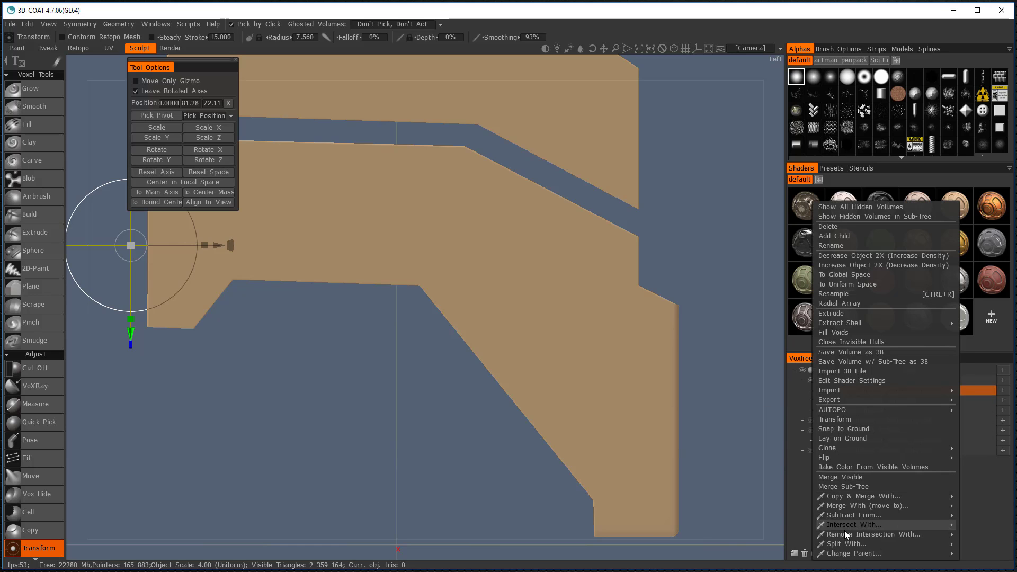
pyautogui.moveTo(841, 551)
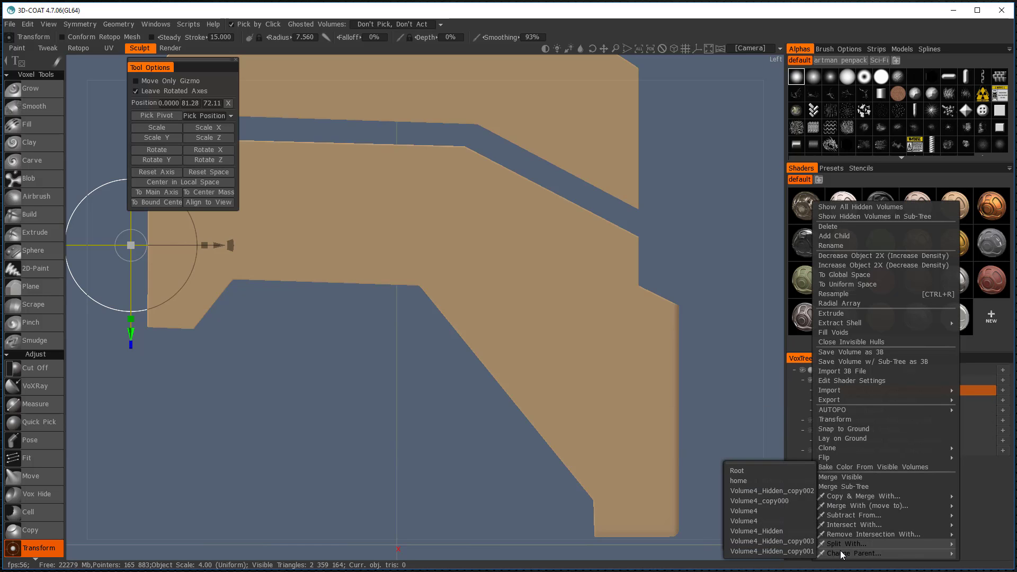
pyautogui.click(765, 481)
# Step: Change the parent of Volume4_Hidden to home
pyautogui.rightClick(882, 431)
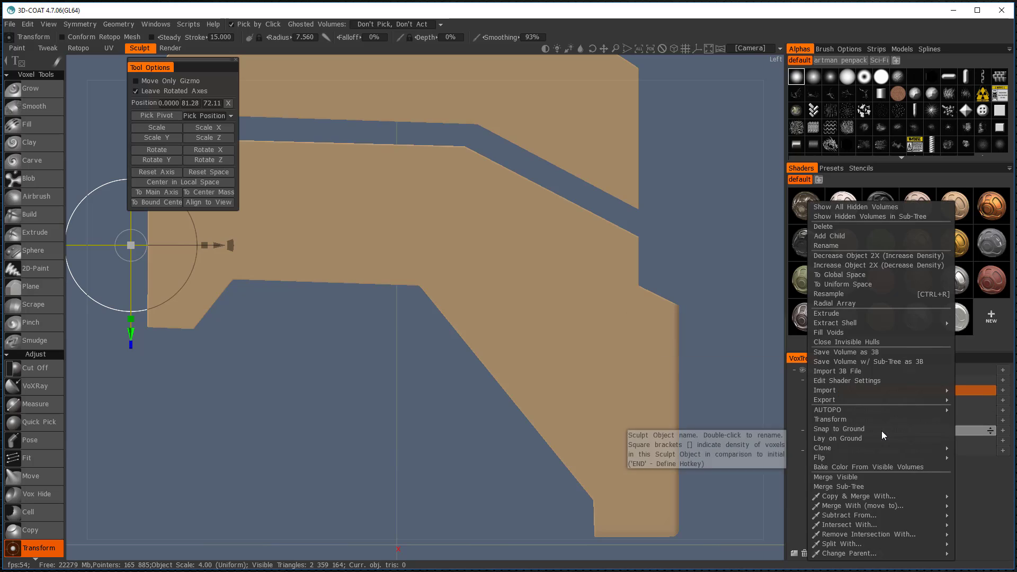
pyautogui.moveTo(849, 552)
pyautogui.click(742, 471)
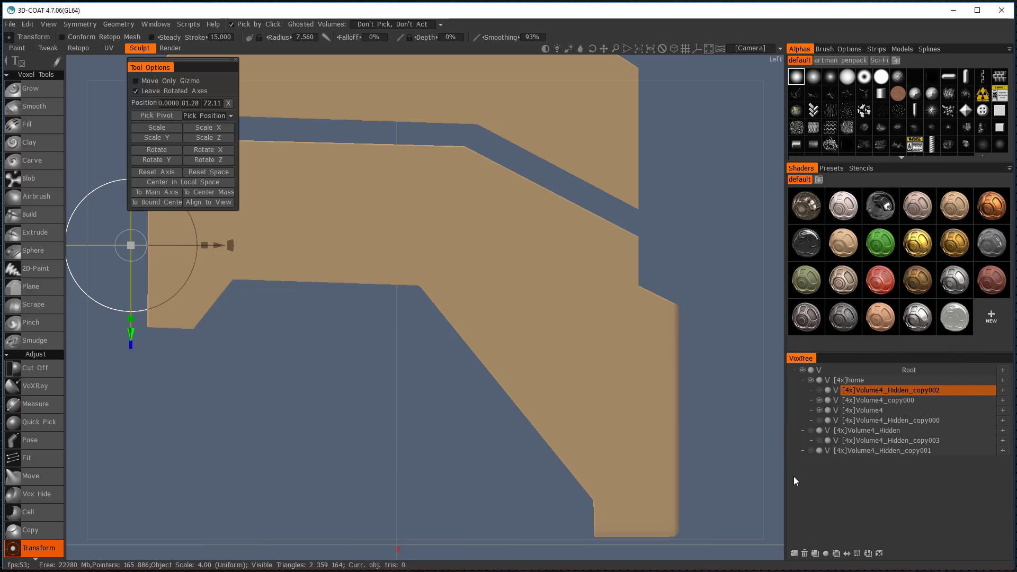
pyautogui.rightClick(881, 431)
pyautogui.moveTo(875, 553)
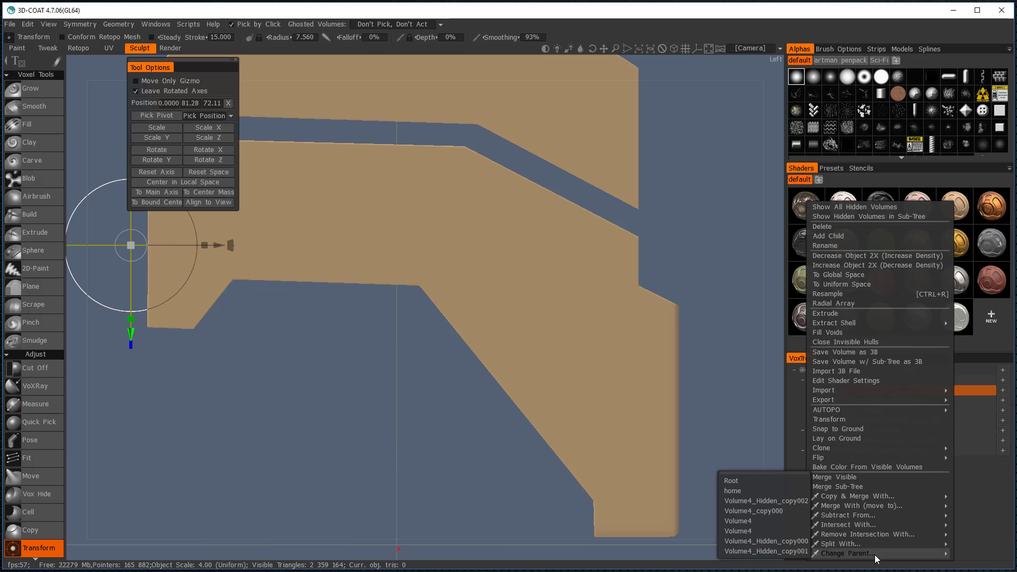
pyautogui.click(773, 491)
# Step: Set home as the parent of Volume4_Hidden_copy001 and Volume4_Hidden_copy003
pyautogui.rightClick(882, 450)
pyautogui.moveTo(861, 544)
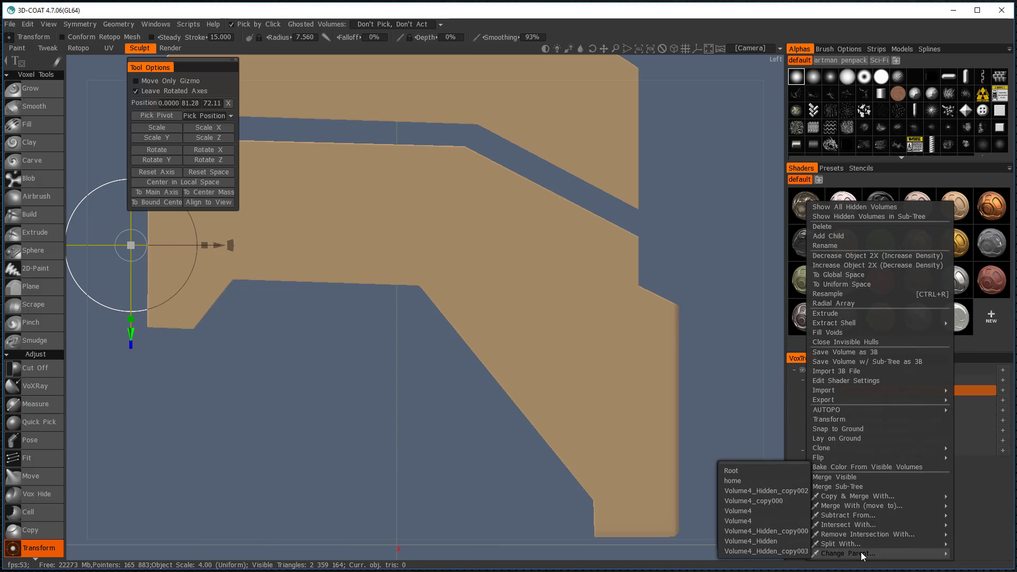
pyautogui.click(765, 484)
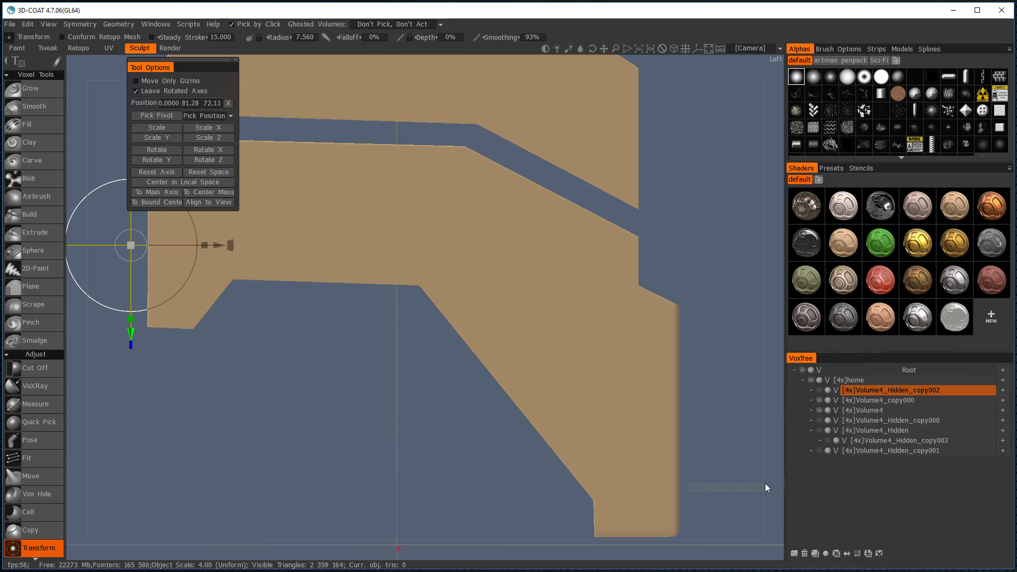
pyautogui.rightClick(894, 444)
pyautogui.moveTo(863, 555)
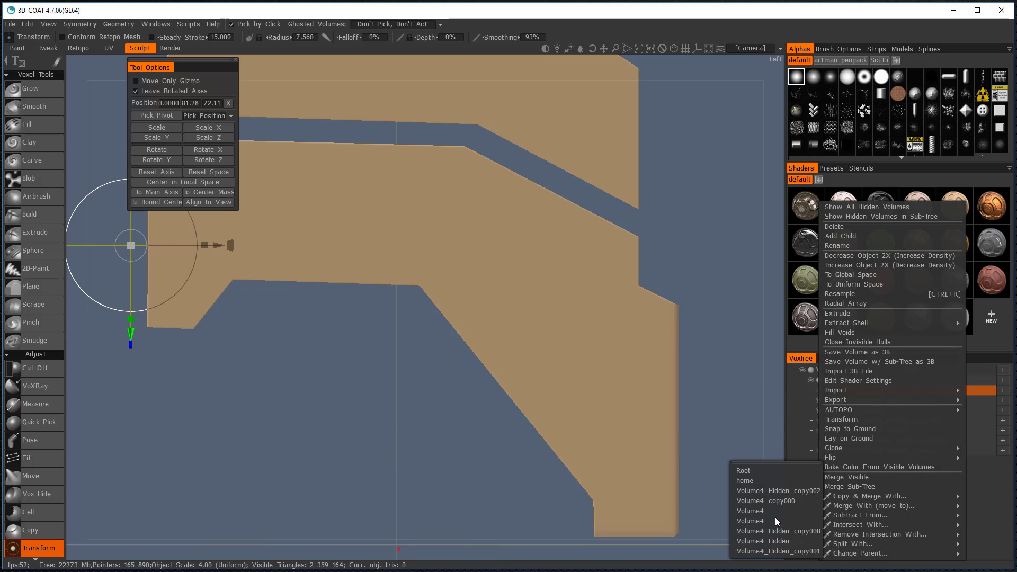
pyautogui.click(771, 485)
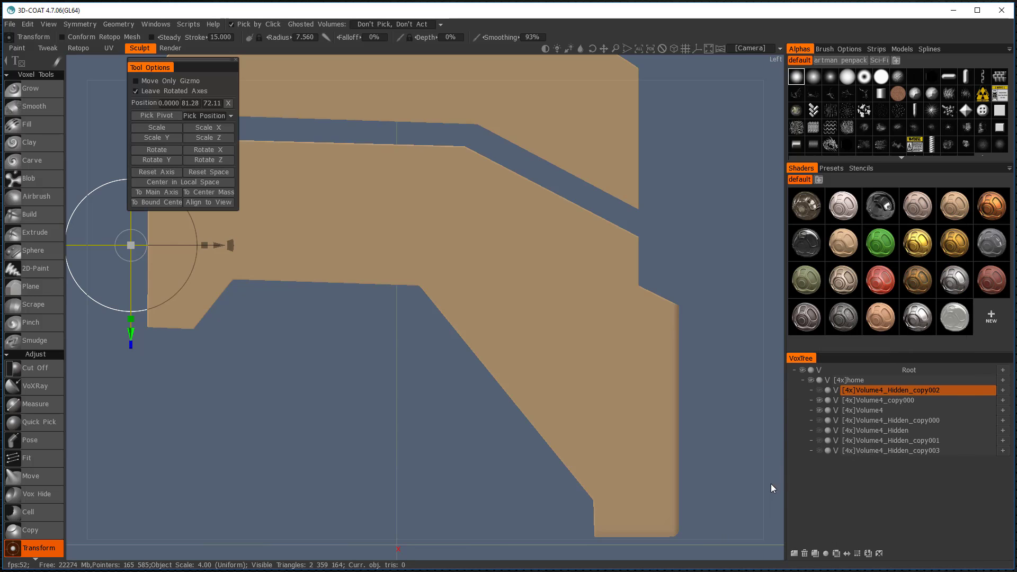
# Step: Select home and toggle its visibility until all of its child volumes are shown
pyautogui.click(856, 380)
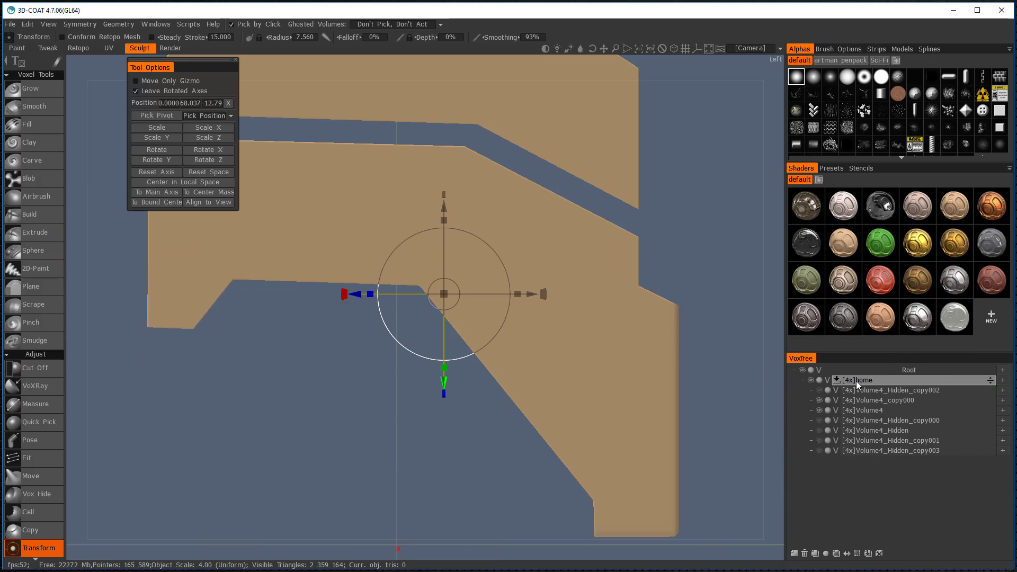
pyautogui.click(811, 381)
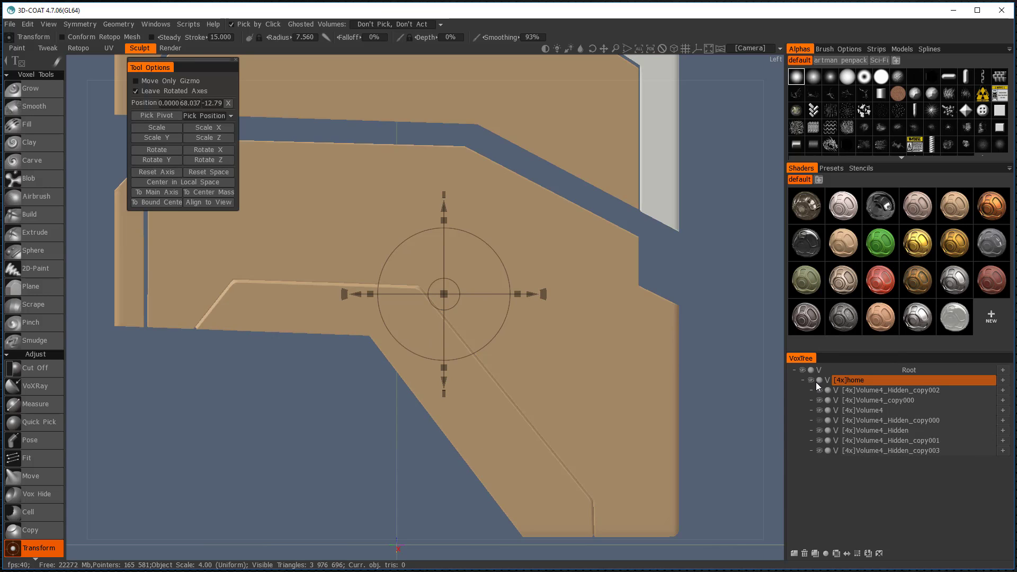
pyautogui.click(819, 421)
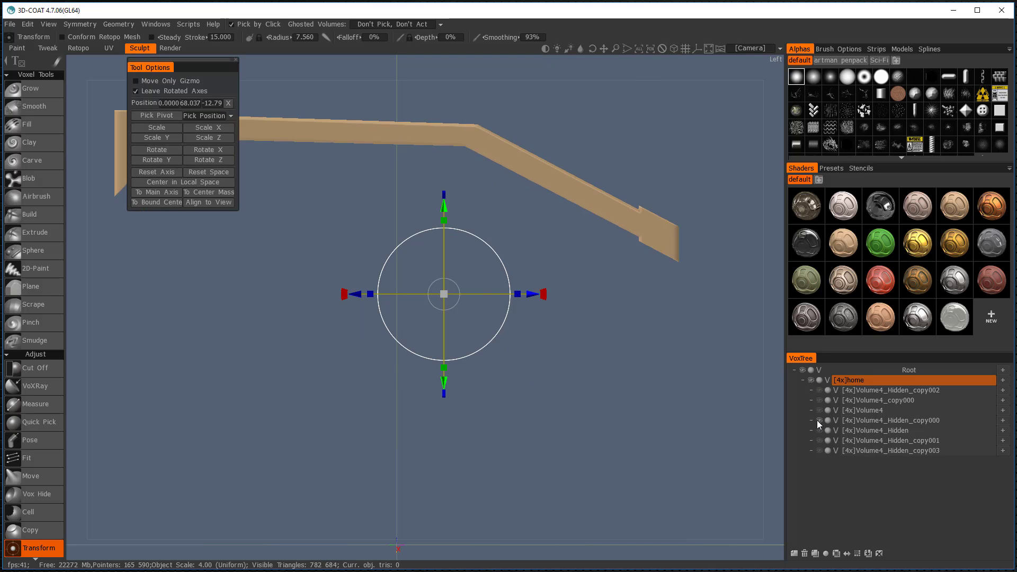
pyautogui.click(811, 381)
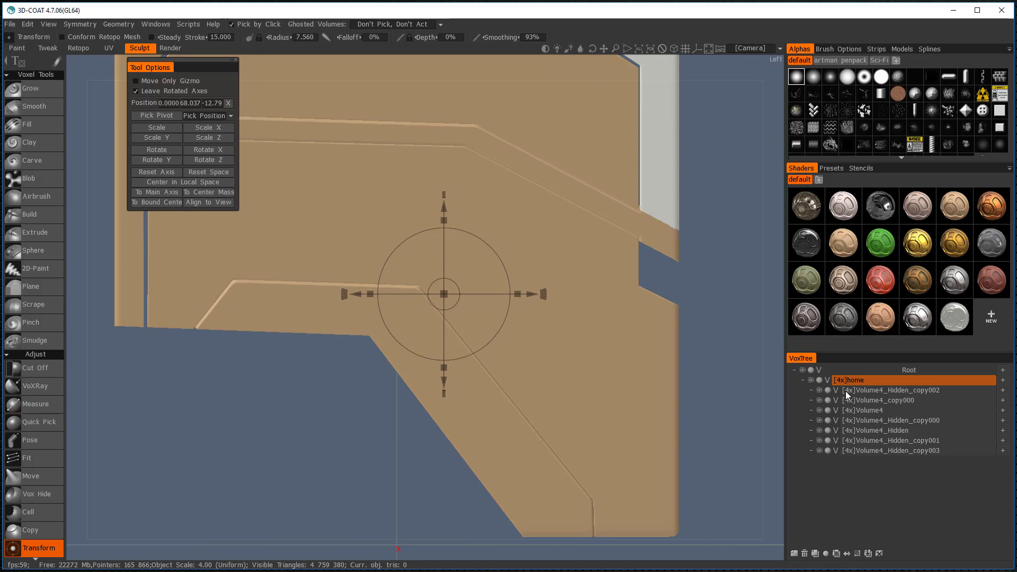
# Step: Move the whole home group straight up to a Y position of about 73.05
pyautogui.scroll(-5, 761, 282)
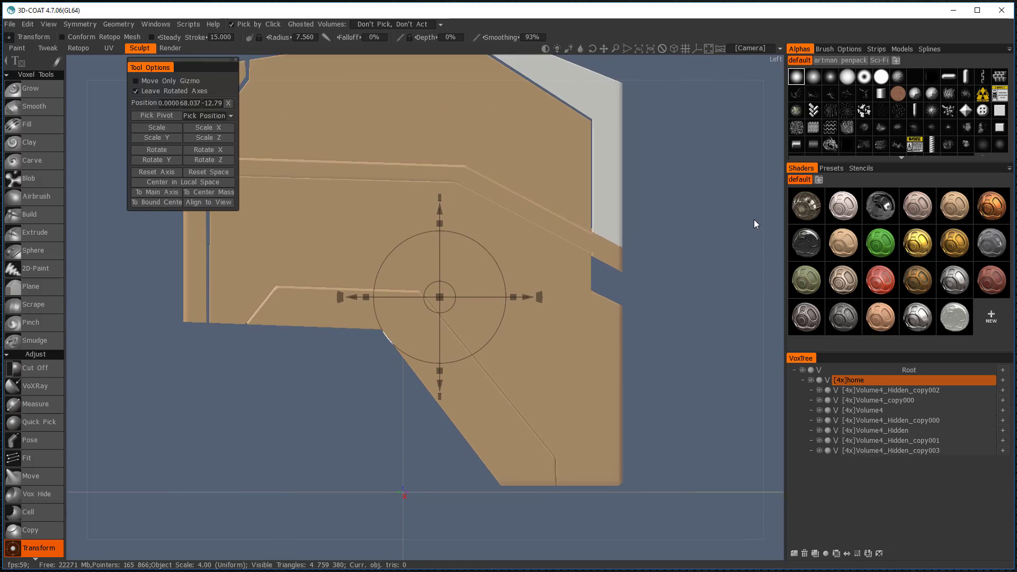
pyautogui.moveTo(713, 271); pyautogui.dragTo(715, 285, button='middle')
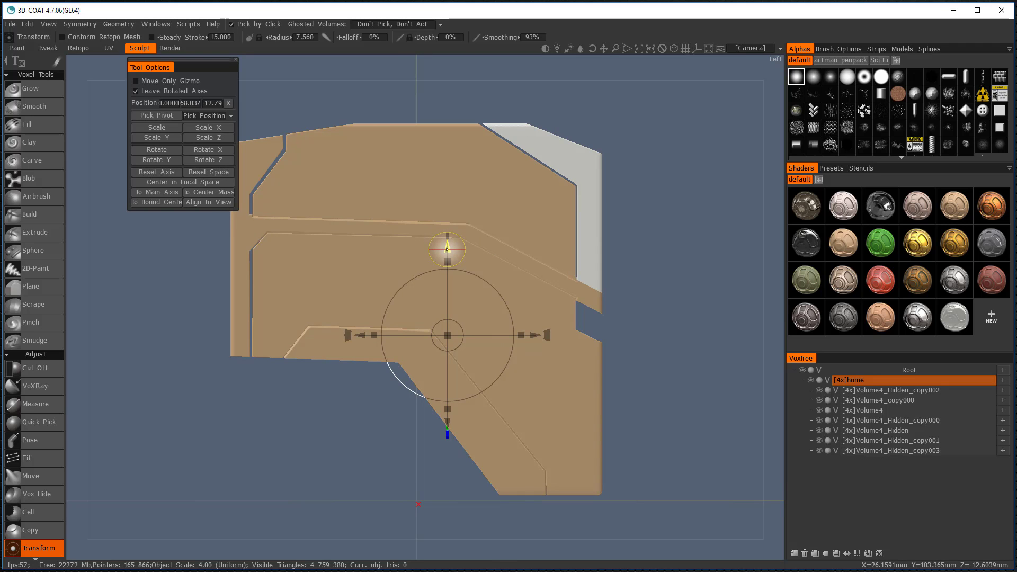
pyautogui.moveTo(448, 249); pyautogui.dragTo(466, 235)
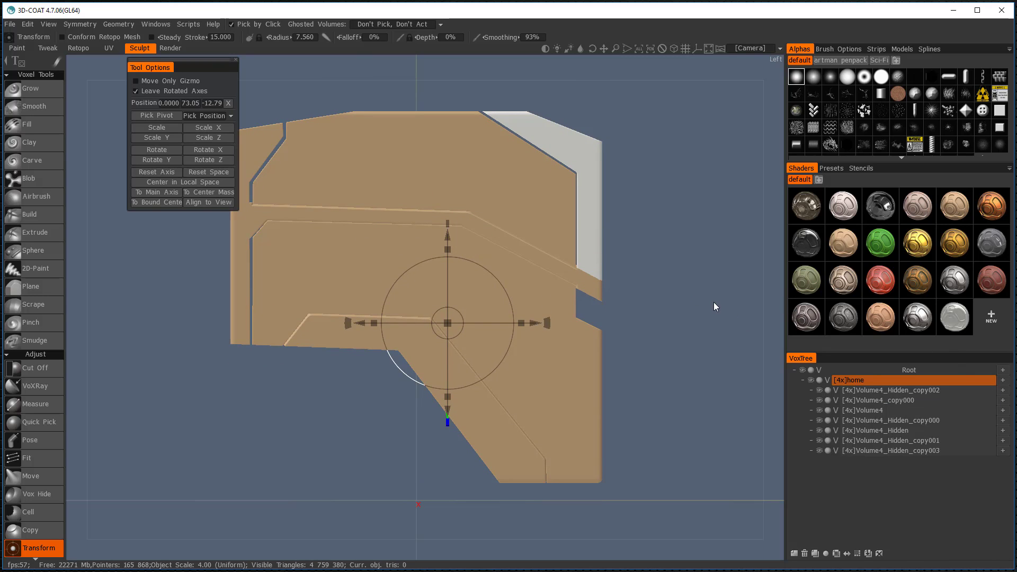
# Step: Pick the upper body volume, Volume4, isolate it and rename it as top
pyautogui.click(484, 177)
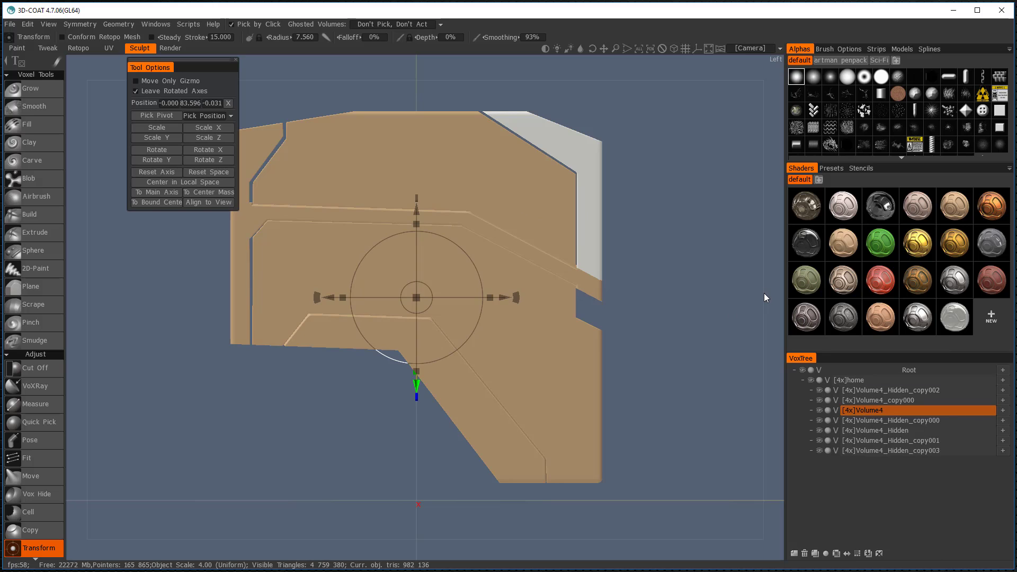
pyautogui.keyDown('alt'); pyautogui.click(821, 411); pyautogui.keyUp('alt')
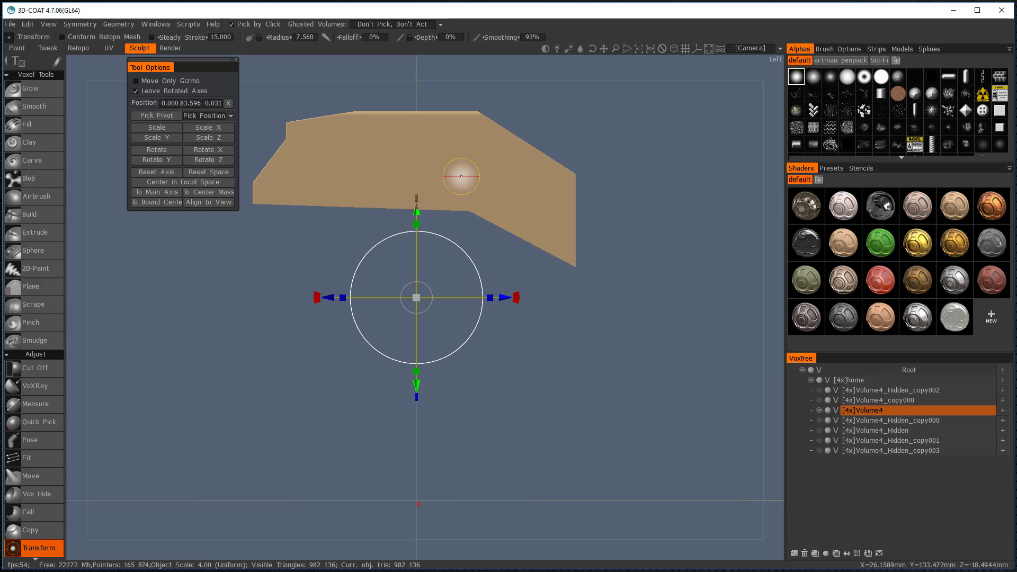
pyautogui.doubleClick(877, 411)
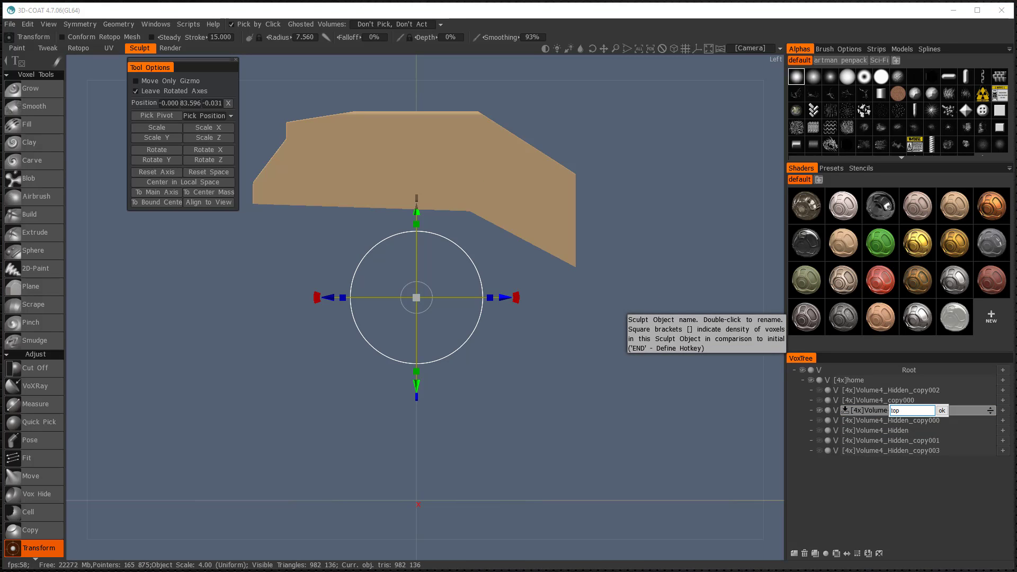
pyautogui.click(946, 412)
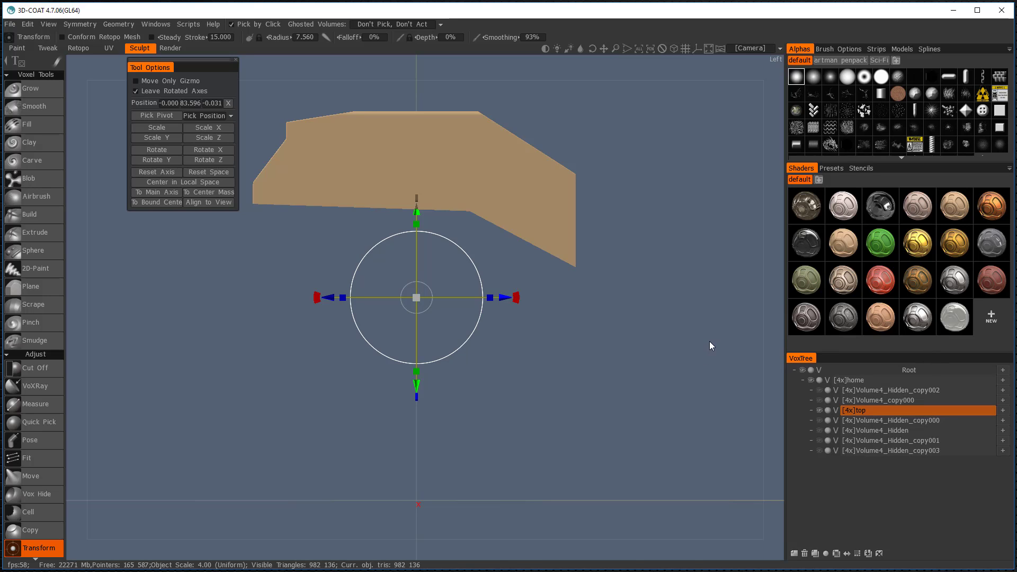
# Step: Enable Move Only Gizmo, raise the gizmo onto the top volume to Y 133.99, and try centering it on the mass
pyautogui.click(137, 81)
pyautogui.moveTo(418, 213); pyautogui.dragTo(405, 89)
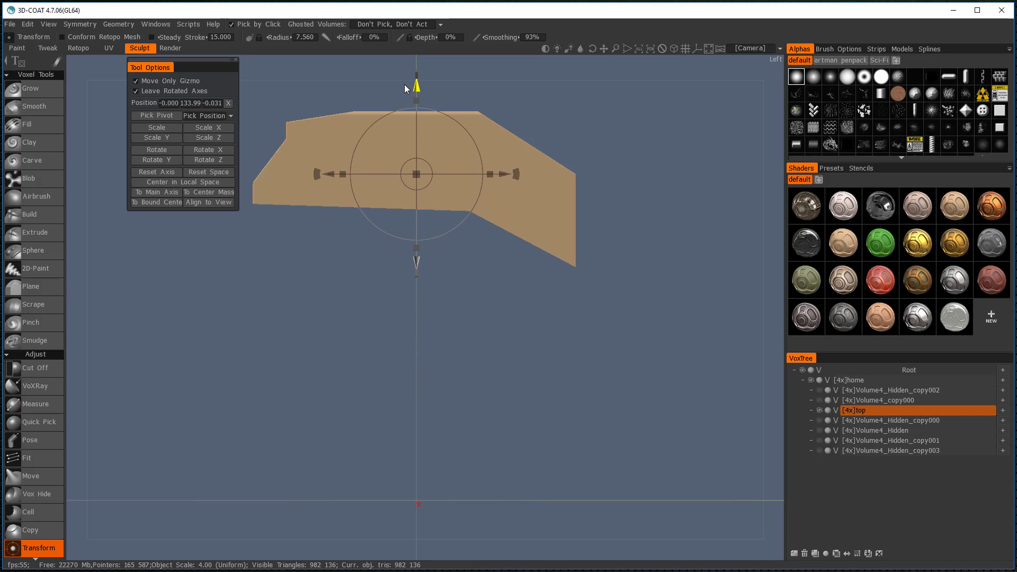
pyautogui.click(194, 192)
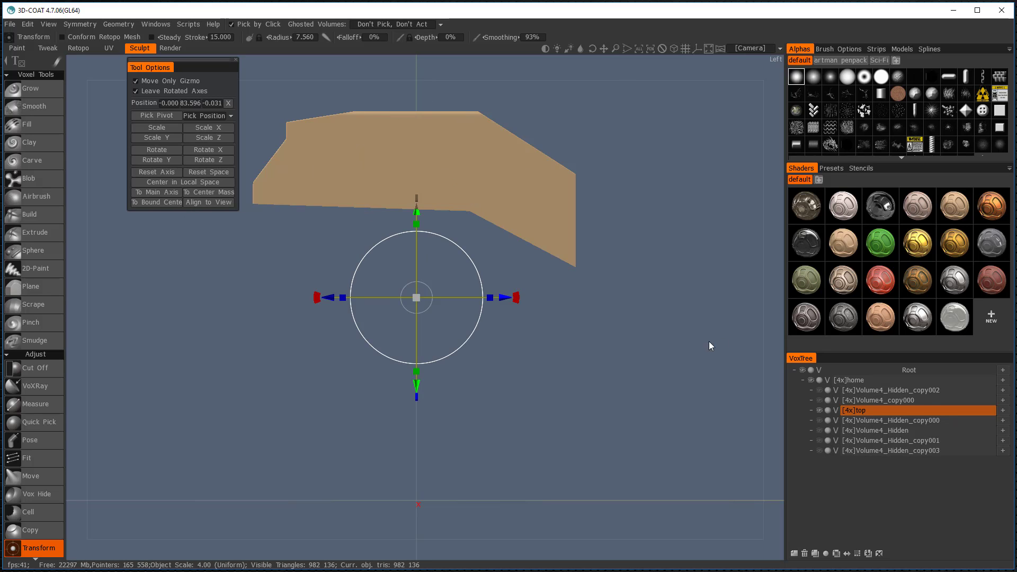
# Step: Show all volumes under home and pick the lower body, Volume4_copy000, followed by the top volume
pyautogui.click(811, 380)
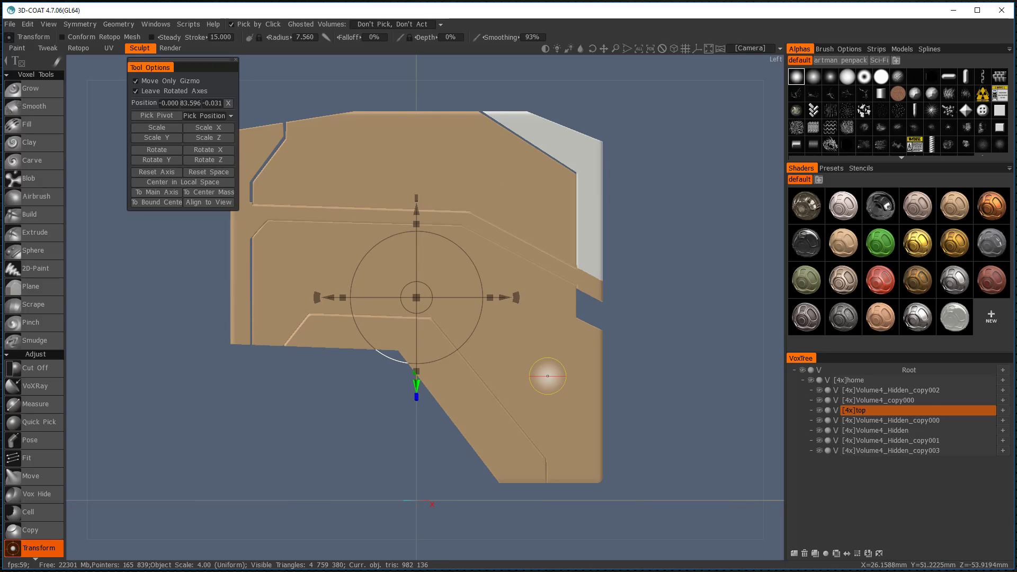
pyautogui.click(549, 376)
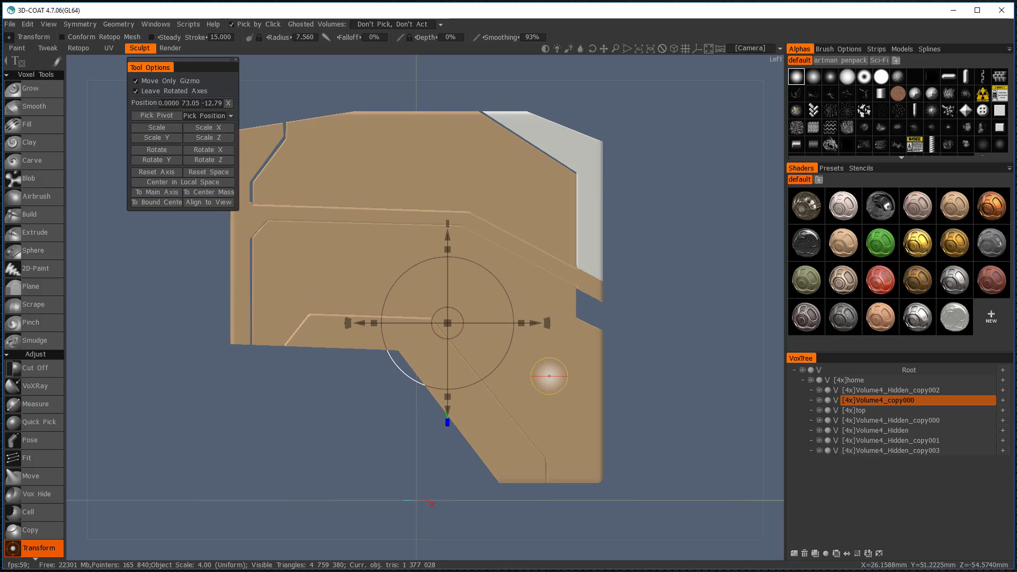
pyautogui.click(493, 176)
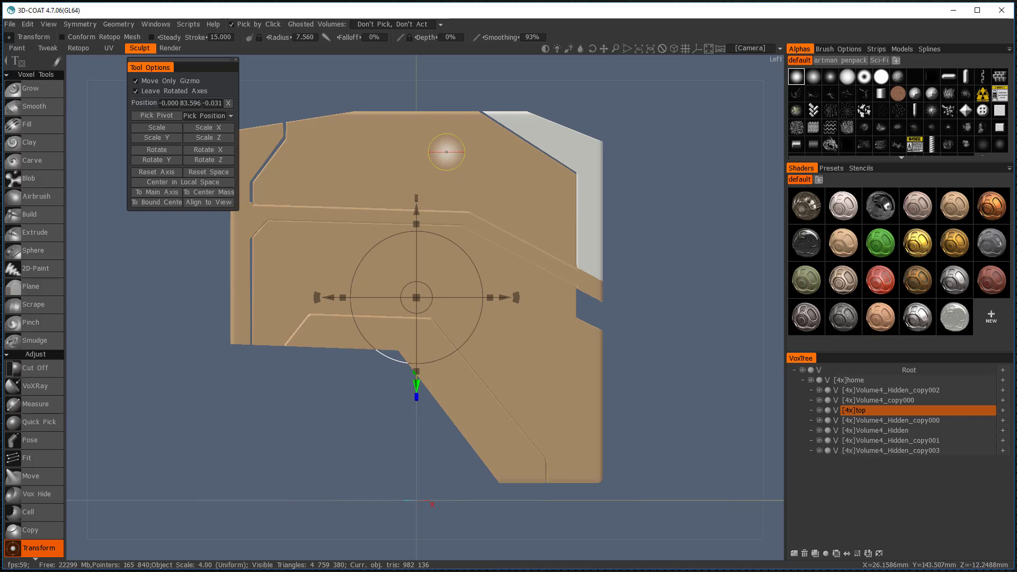
# Step: Center the gizmo on the mass of the top volume, and on that of the lower body, Volume4_copy000
pyautogui.click(448, 266)
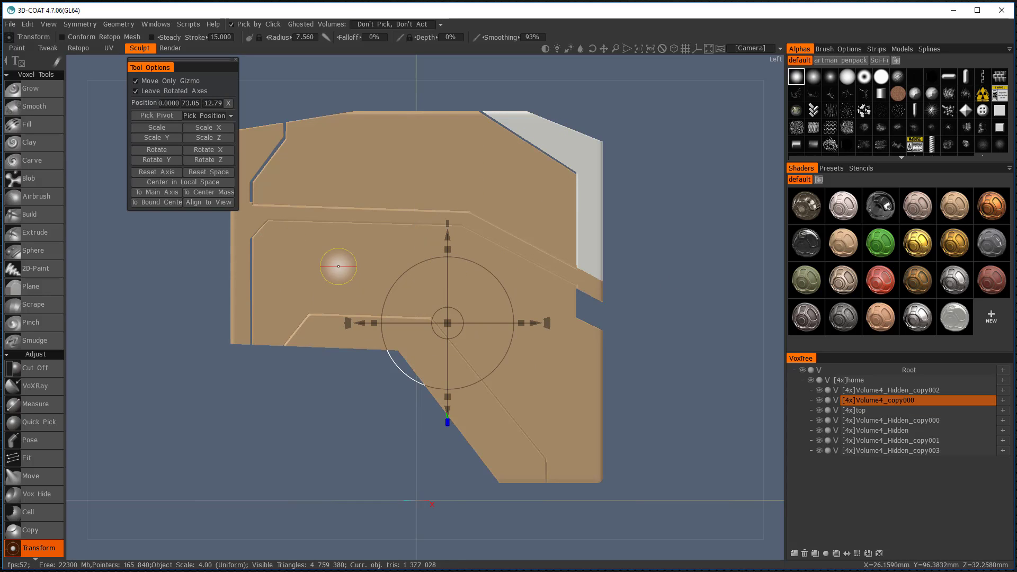
pyautogui.click(495, 199)
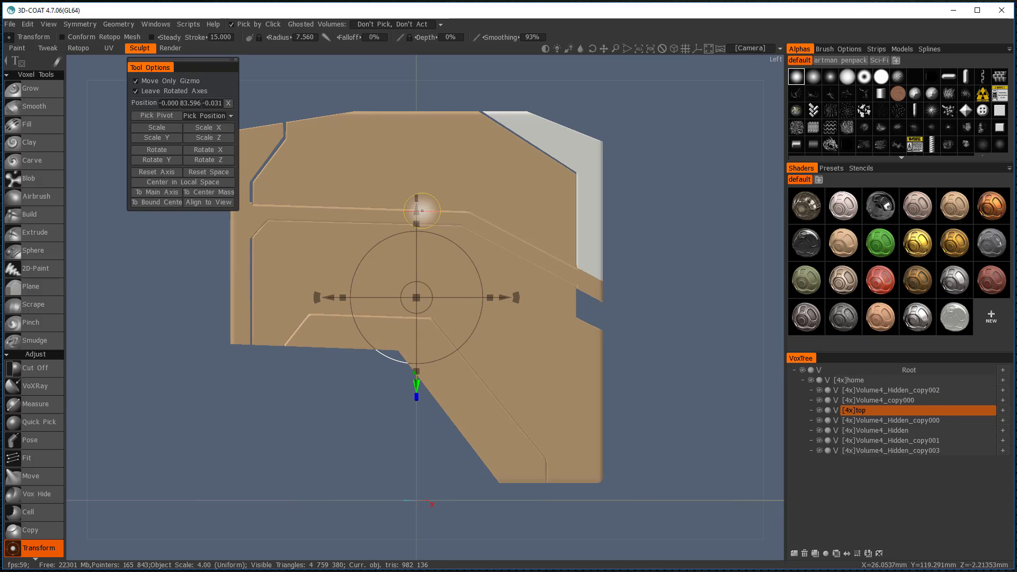
pyautogui.click(205, 193)
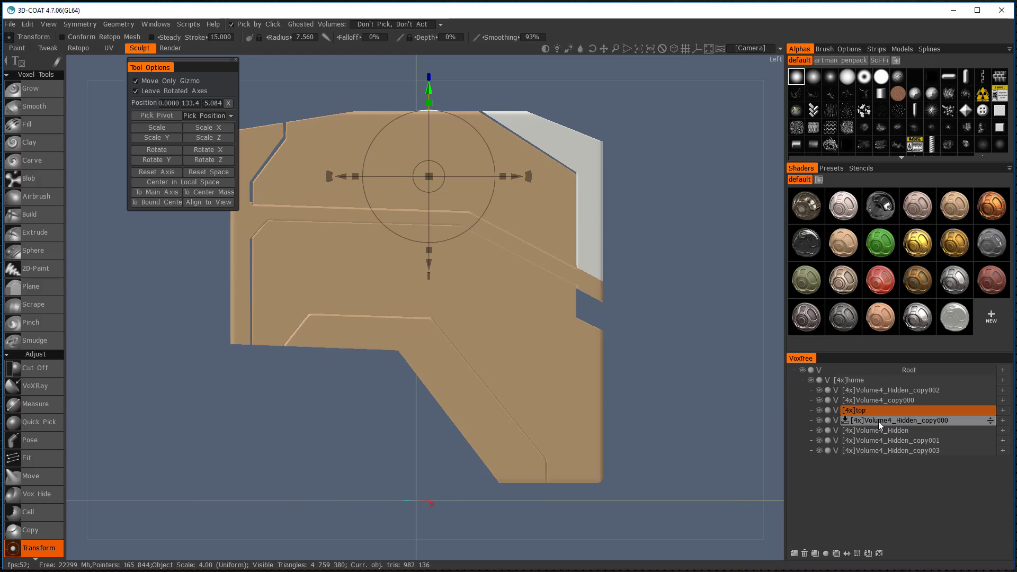
pyautogui.click(504, 312)
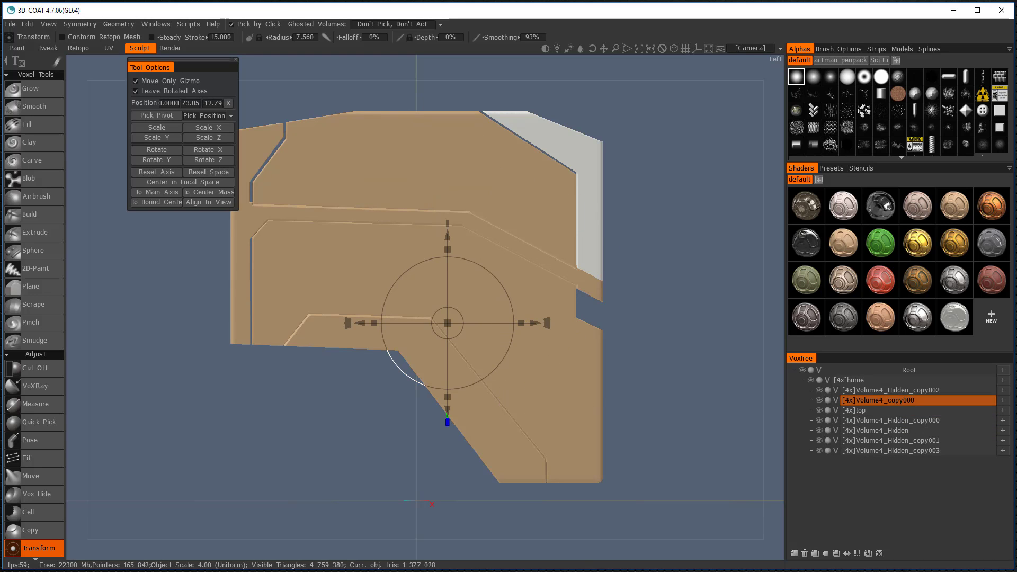
pyautogui.click(221, 194)
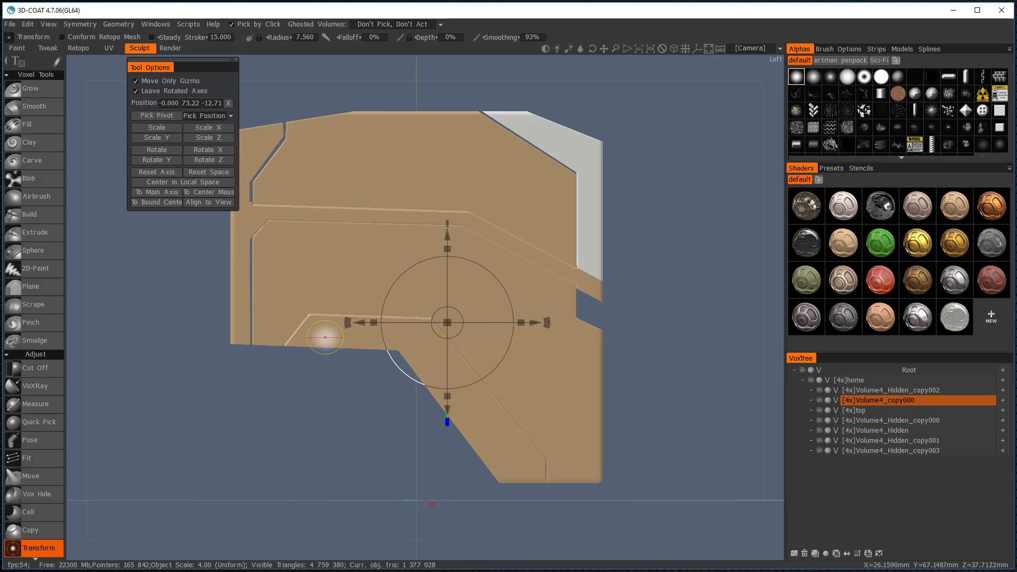
# Step: Center the gizmo on the mass of Volume4_Hidden, Volume4_Hidden_copy000 and Volume4_Hidden_copy003 in turn
pyautogui.click(324, 337)
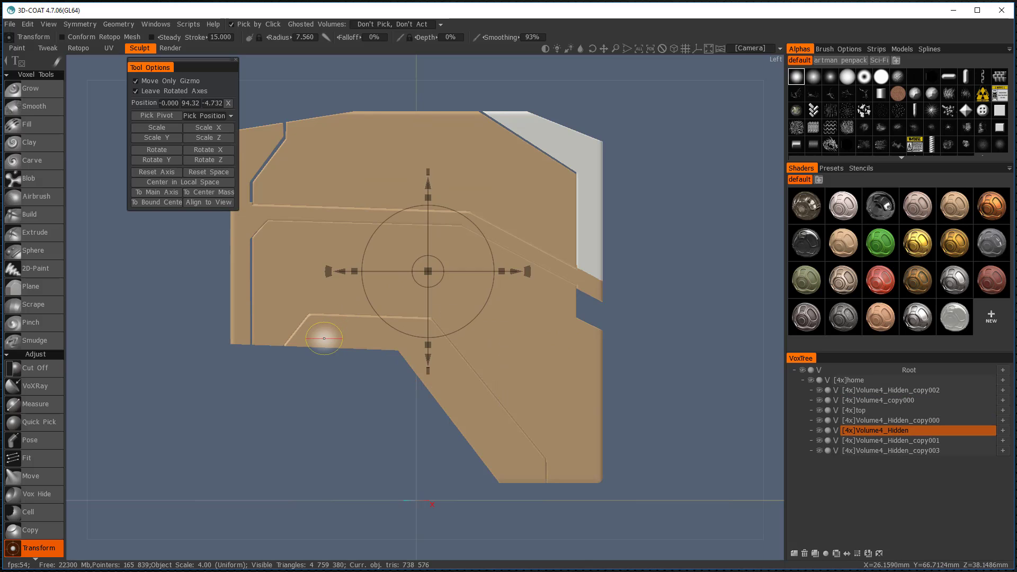
pyautogui.click(216, 192)
pyautogui.click(504, 241)
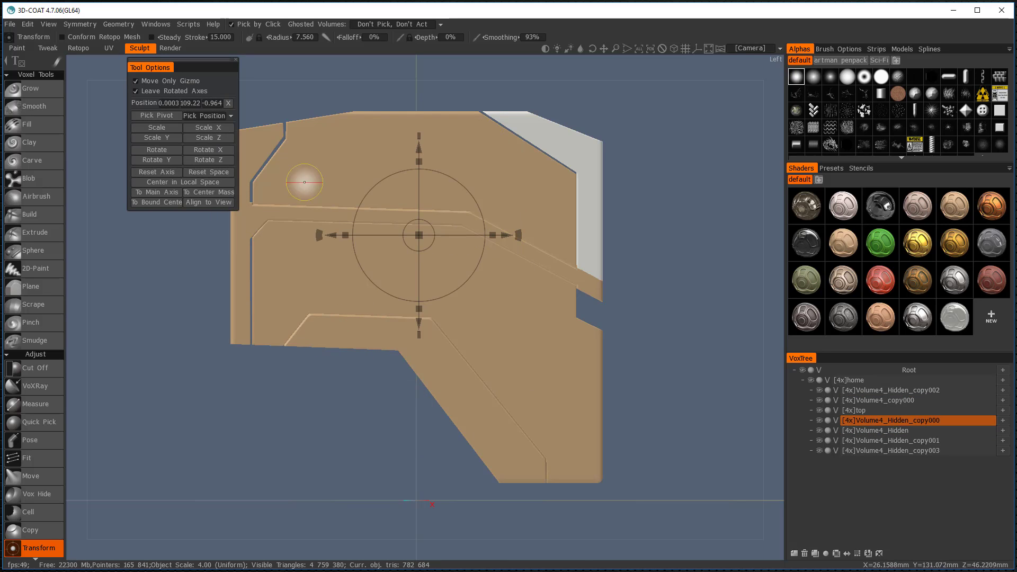
pyautogui.click(215, 193)
pyautogui.click(567, 161)
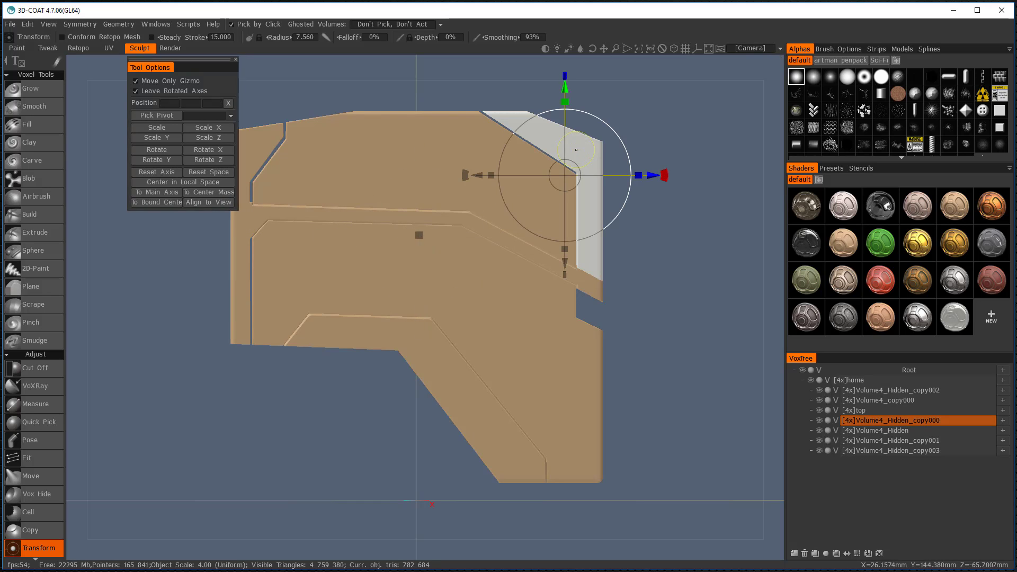
pyautogui.click(199, 193)
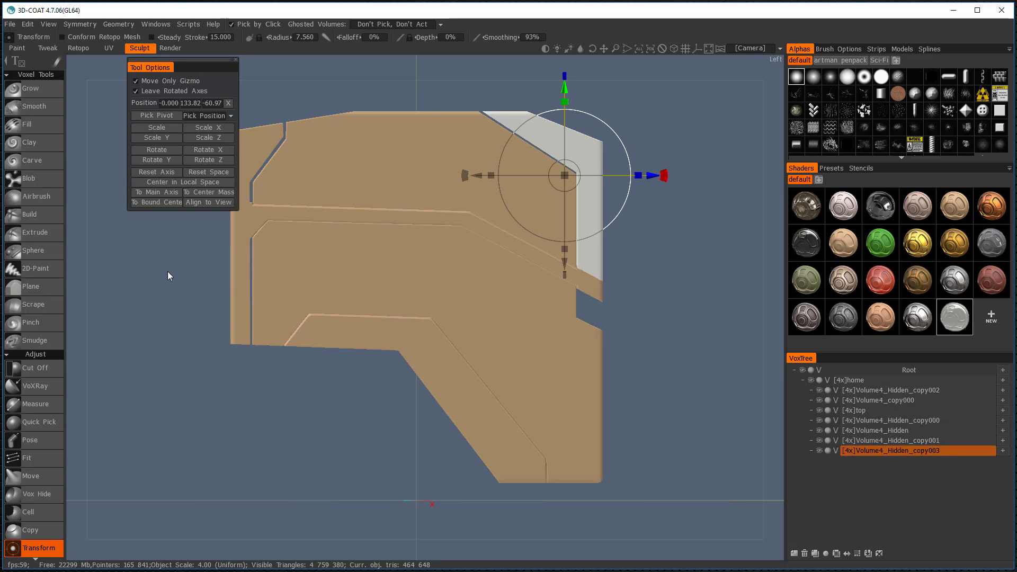
# Step: Pick Volume4_Hidden_copy000, Volume4_Hidden_copy002 and Volume4_Hidden_copy001 one after another to bring the gizmo onto each
pyautogui.click(241, 225)
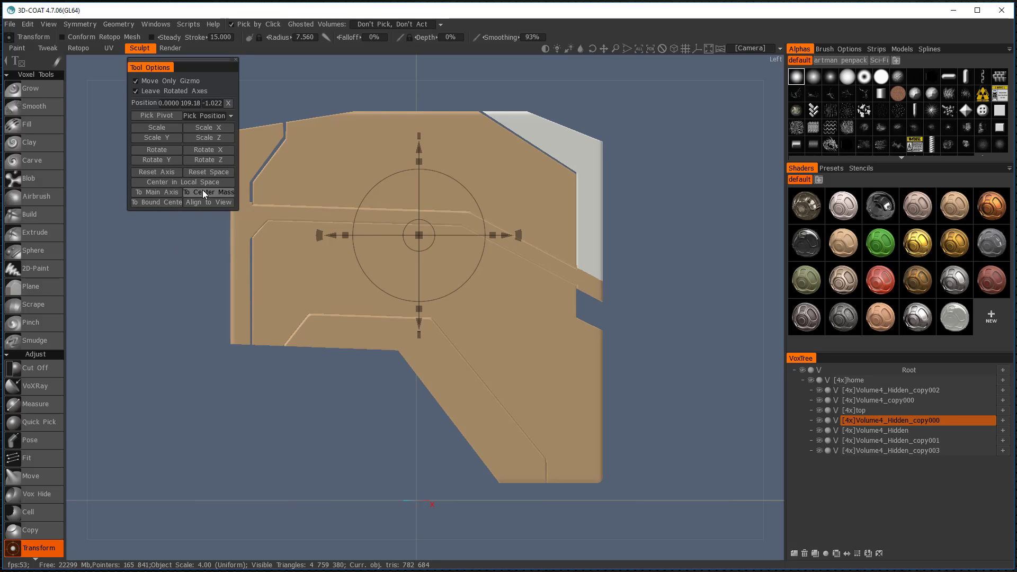
pyautogui.click(235, 303)
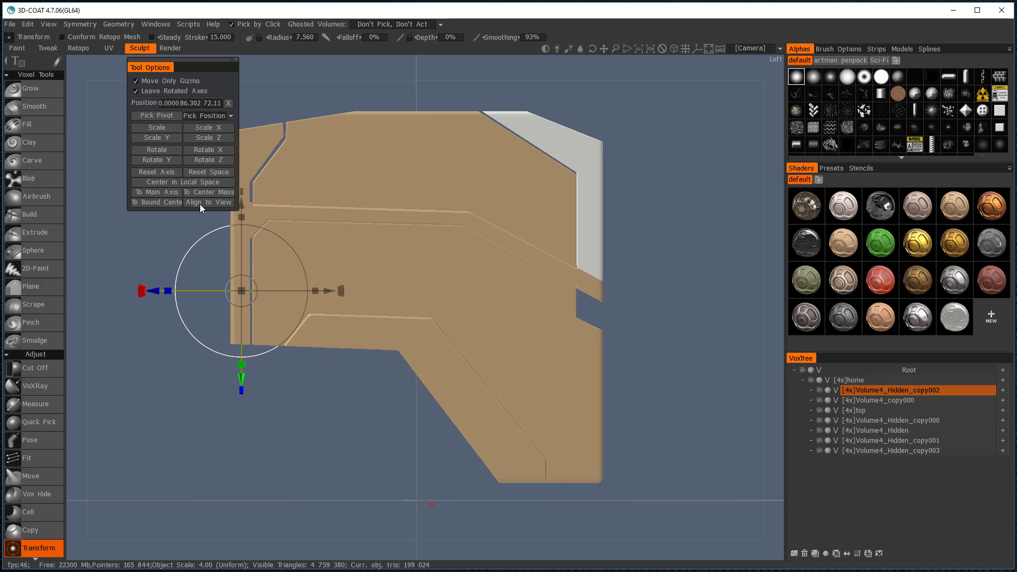
pyautogui.click(255, 174)
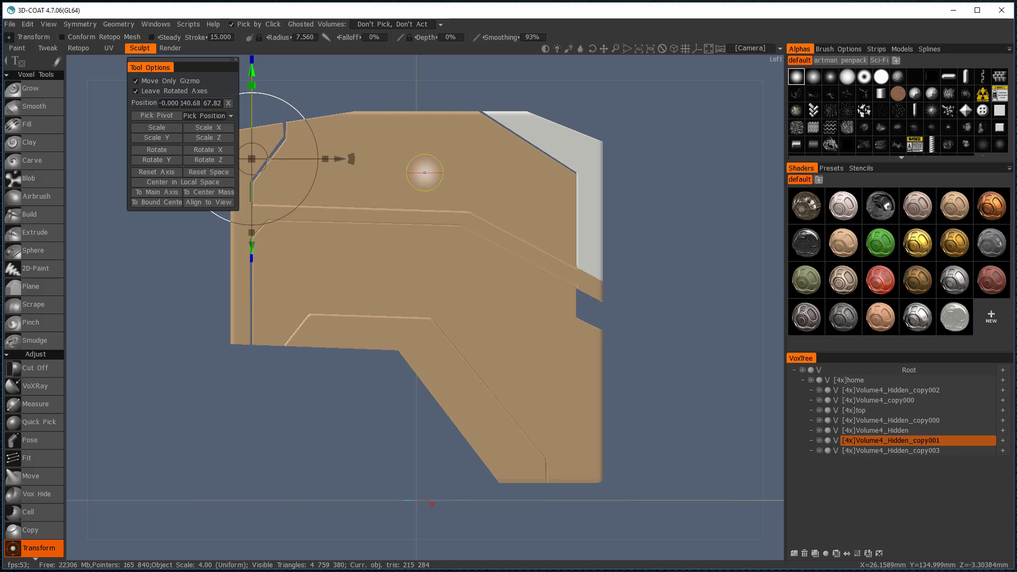
# Step: Pick the top volume, isolate it and assign it the light grey shader at the end of the default set
pyautogui.click(425, 173)
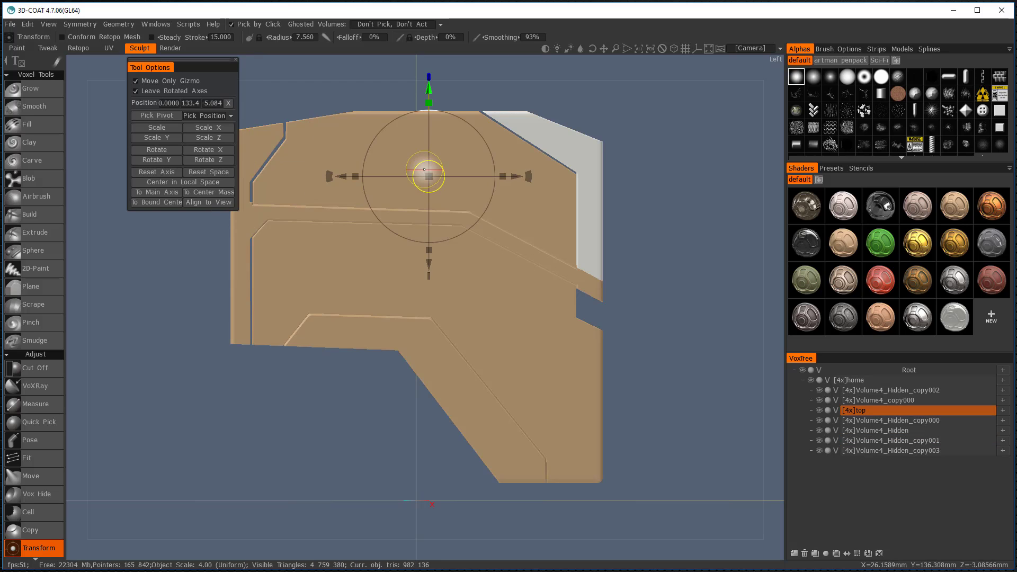
pyautogui.keyDown('alt'); pyautogui.click(819, 410); pyautogui.keyUp('alt')
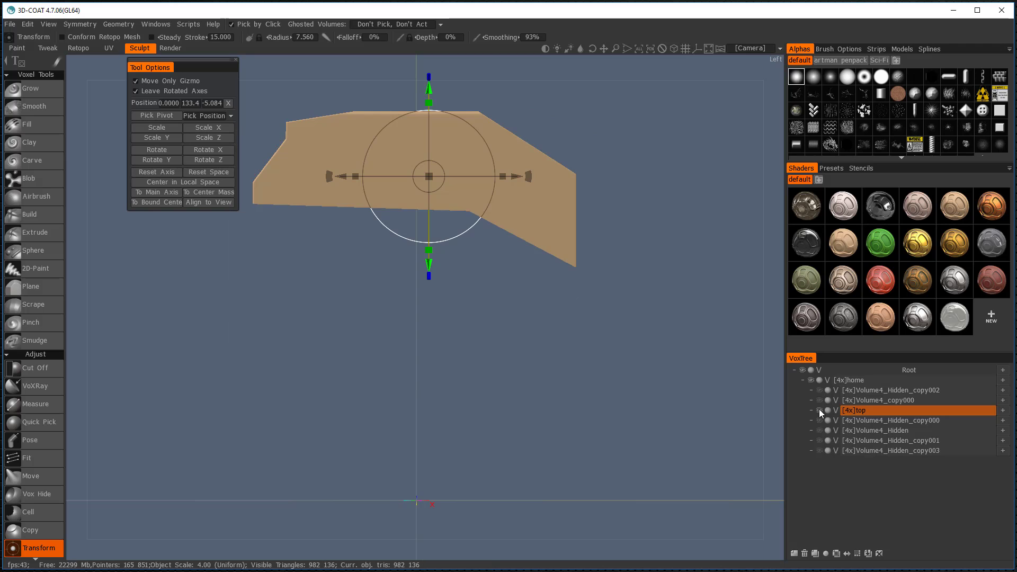
pyautogui.click(952, 318)
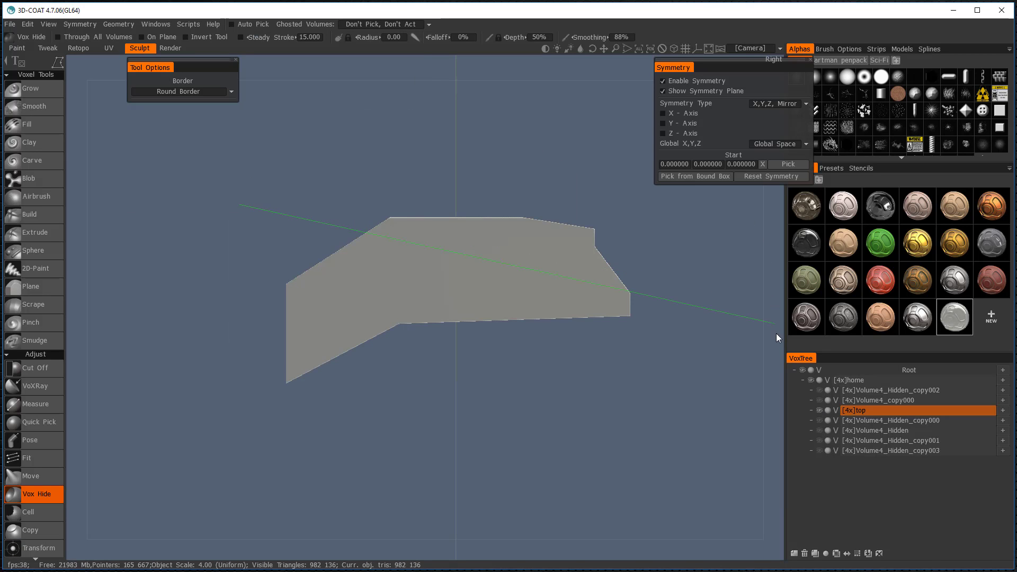
pyautogui.moveTo(769, 295); pyautogui.dragTo(780, 348, button='right')
pyautogui.moveTo(657, 387); pyautogui.dragTo(620, 366, button='middle')
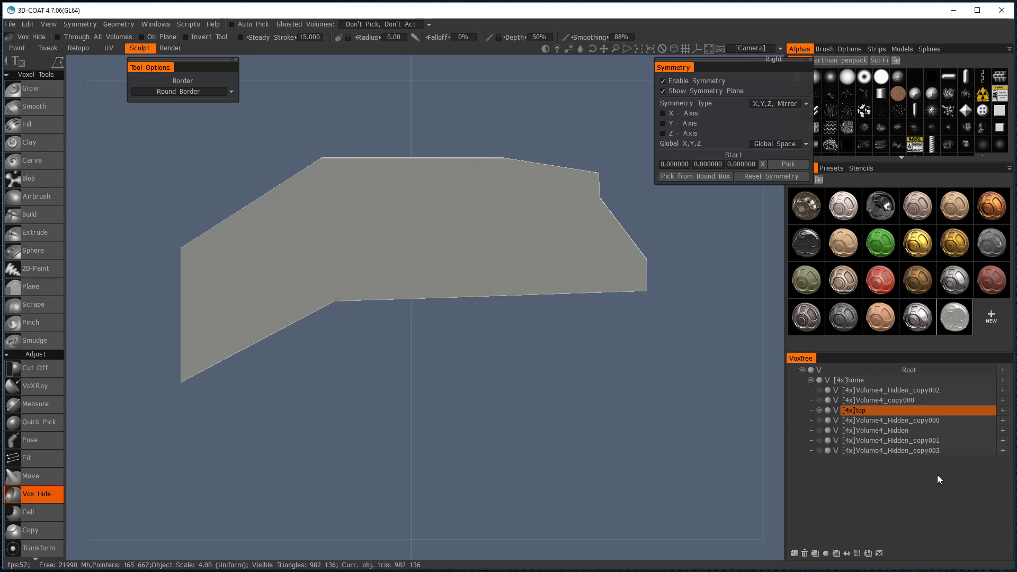
# Step: Unhide all hidden geometry of the top volume and undo it again
pyautogui.click(113, 24)
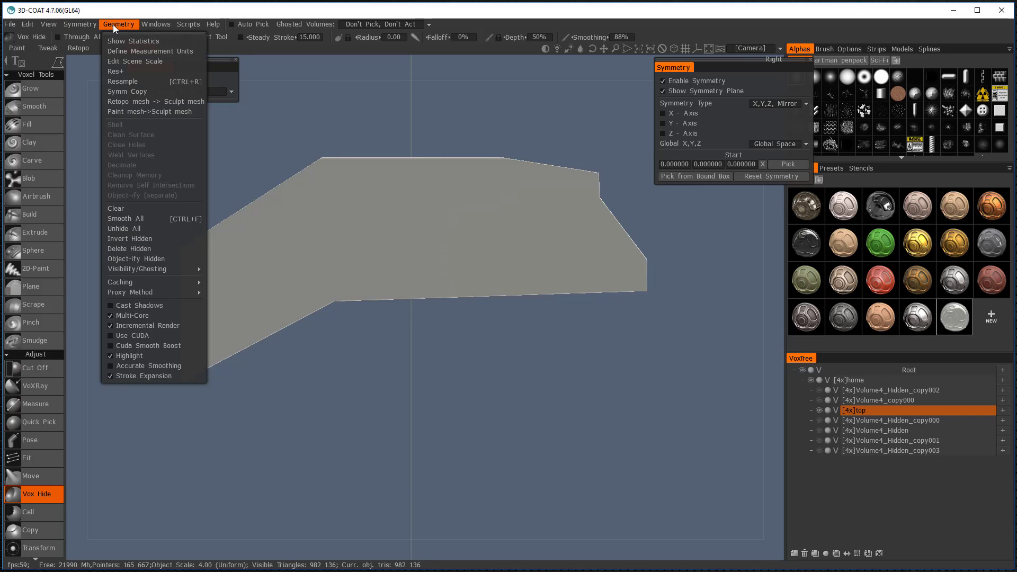
pyautogui.click(125, 229)
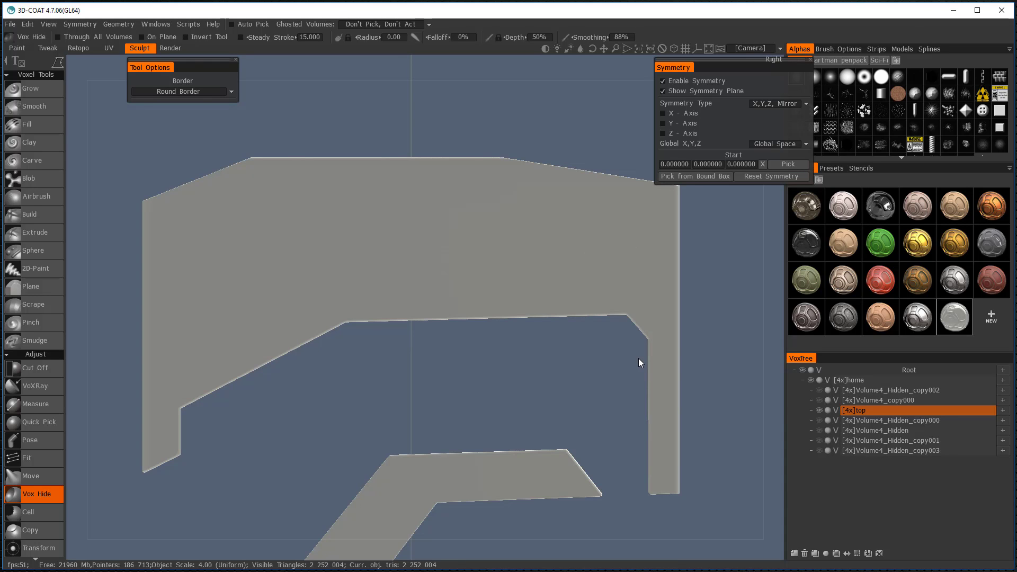
pyautogui.hotkey('alt', 'z')
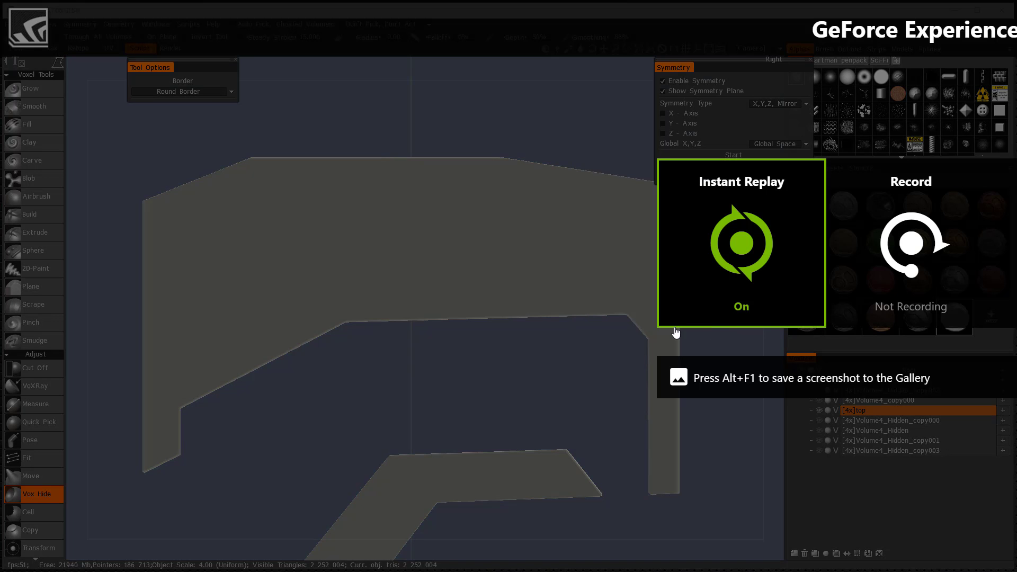
pyautogui.hotkey('alt', 'z')
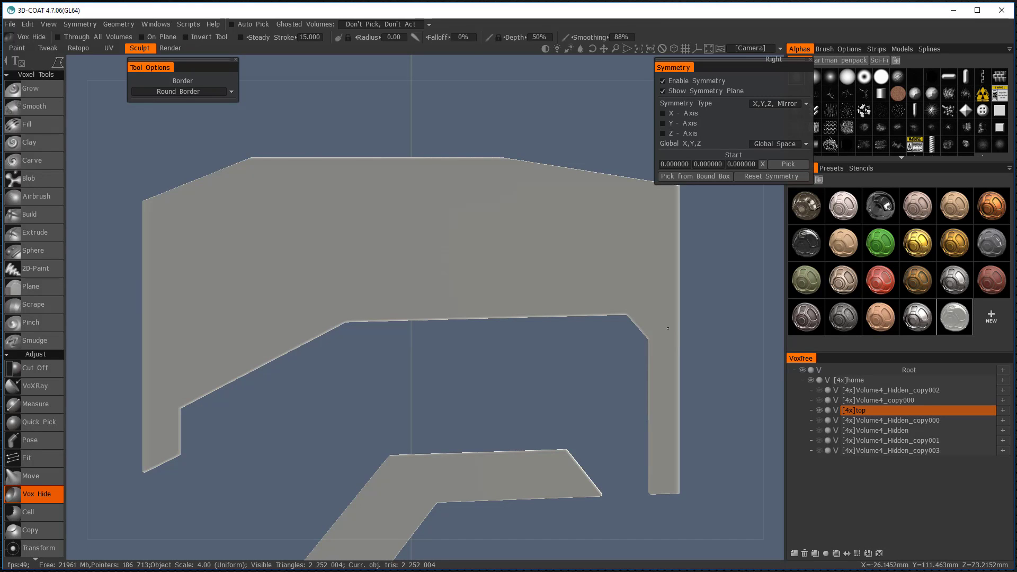
pyautogui.hotkey('ctrl', 'z')
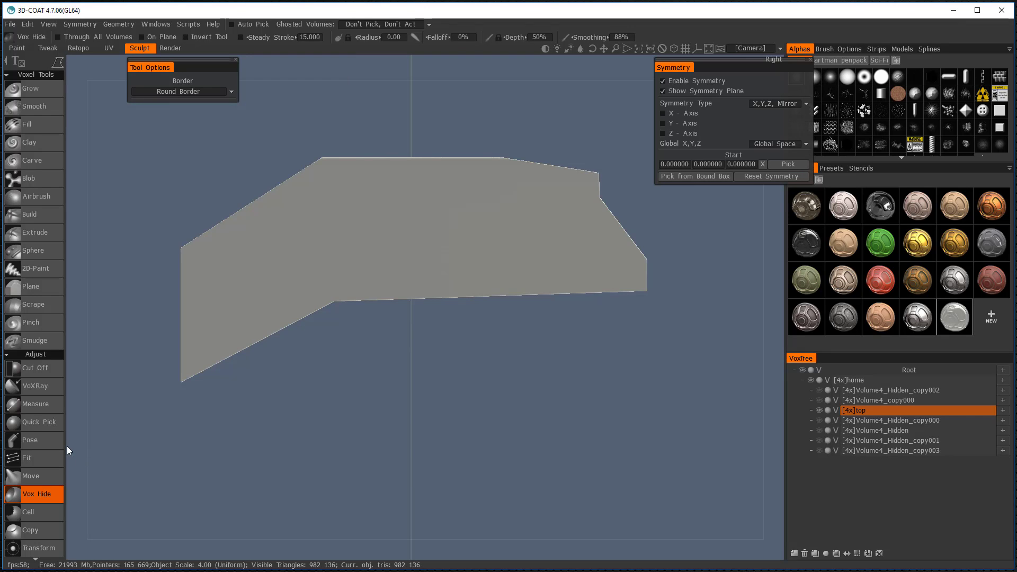
# Step: Split the entire visible top shape into a separate volume with a closed polygon outline drawn around it
pyautogui.press('space')
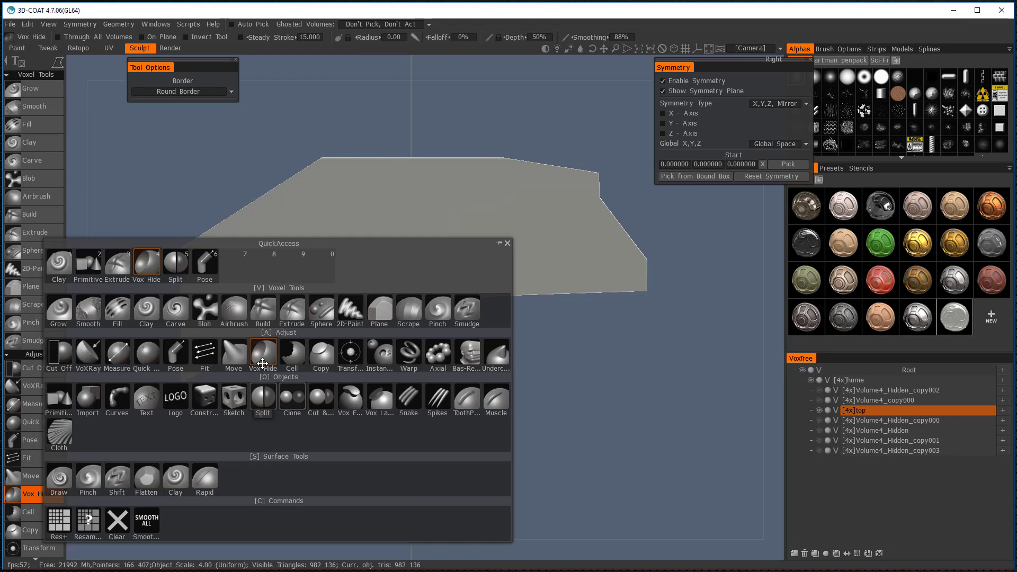
pyautogui.press('space')
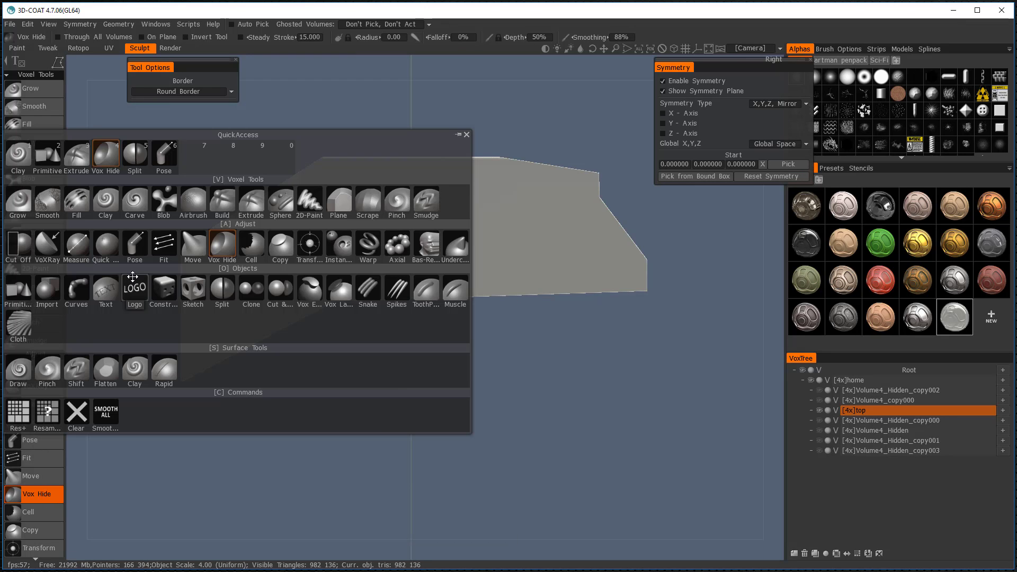
pyautogui.click(134, 156)
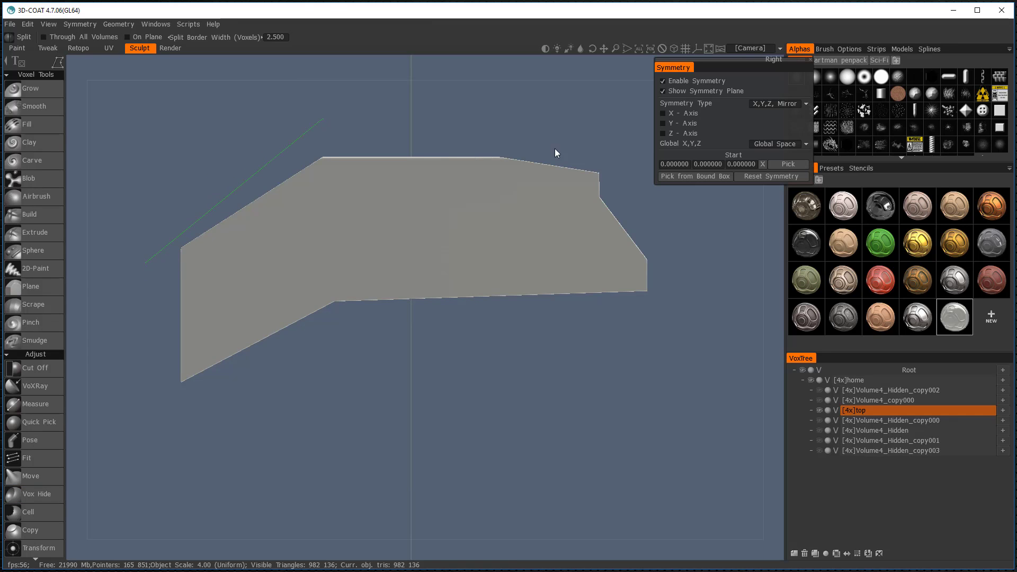
pyautogui.click(623, 154)
pyautogui.click(701, 304)
pyautogui.click(616, 359)
pyautogui.click(377, 333)
pyautogui.click(220, 429)
pyautogui.press('Return')
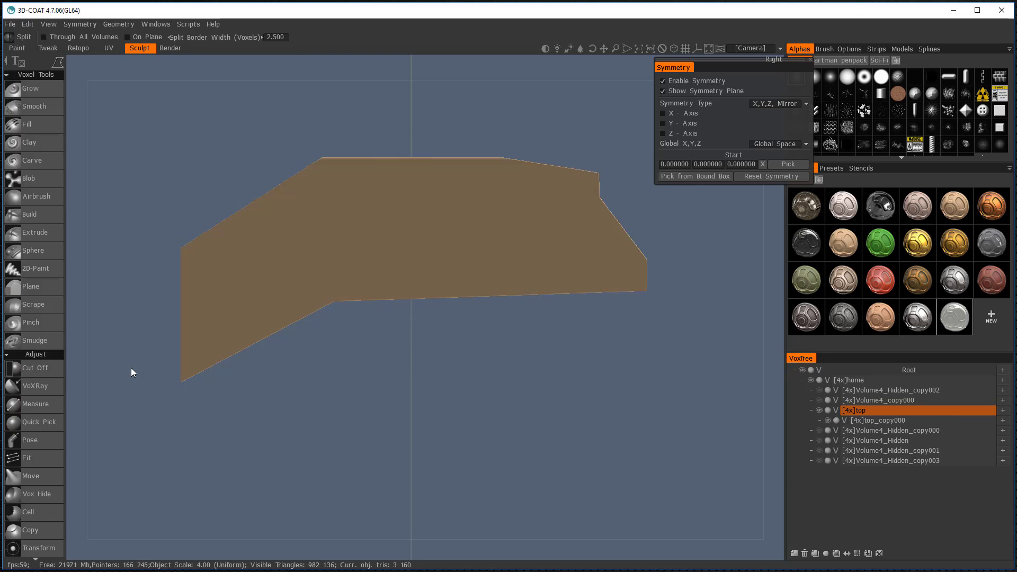
# Step: Change the parent of top_copy000 to home and delete the leftover top layer
pyautogui.click(863, 421)
pyautogui.rightClick(863, 421)
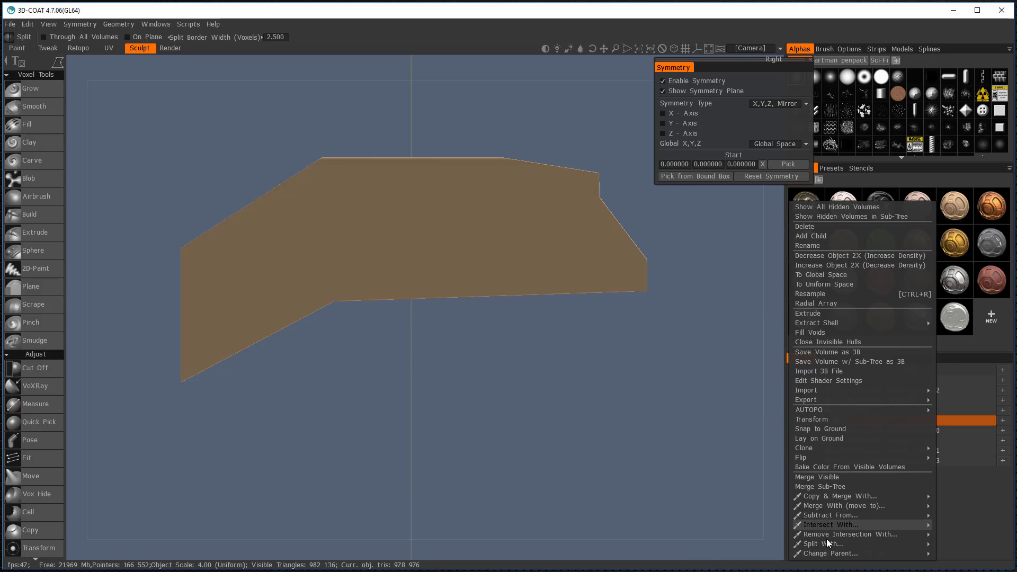
pyautogui.moveTo(830, 551)
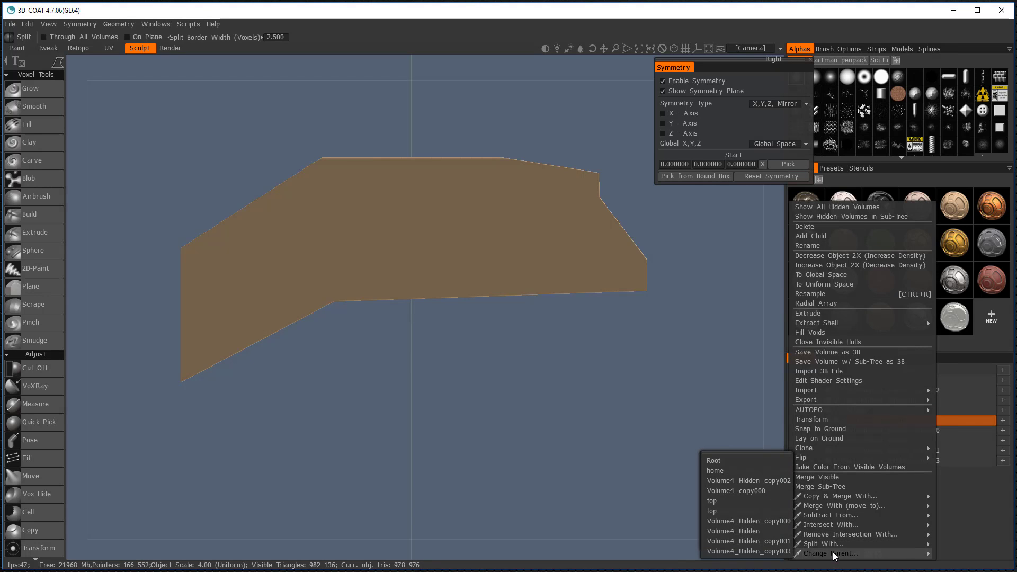
pyautogui.click(730, 473)
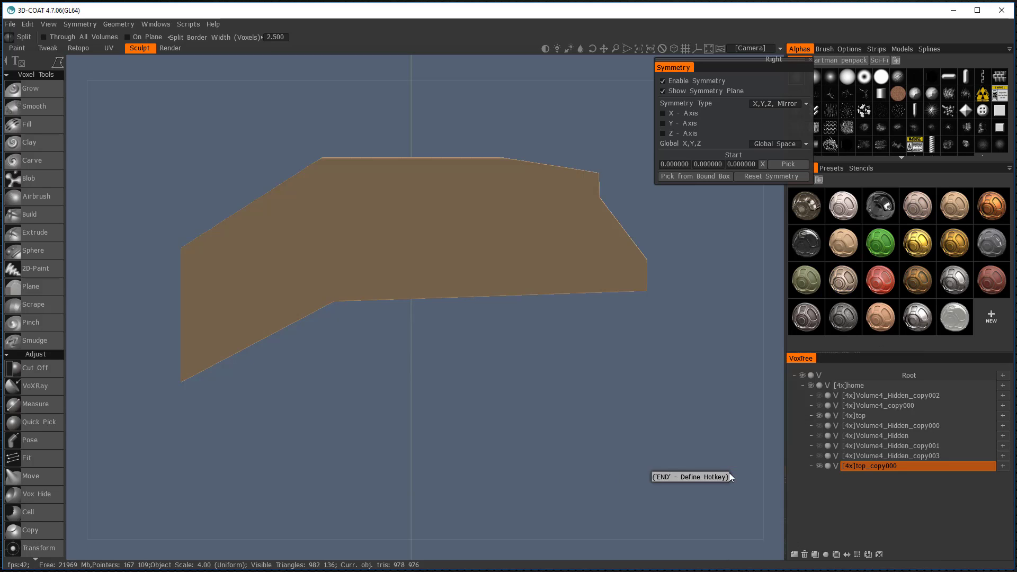
pyautogui.click(859, 410)
pyautogui.click(805, 553)
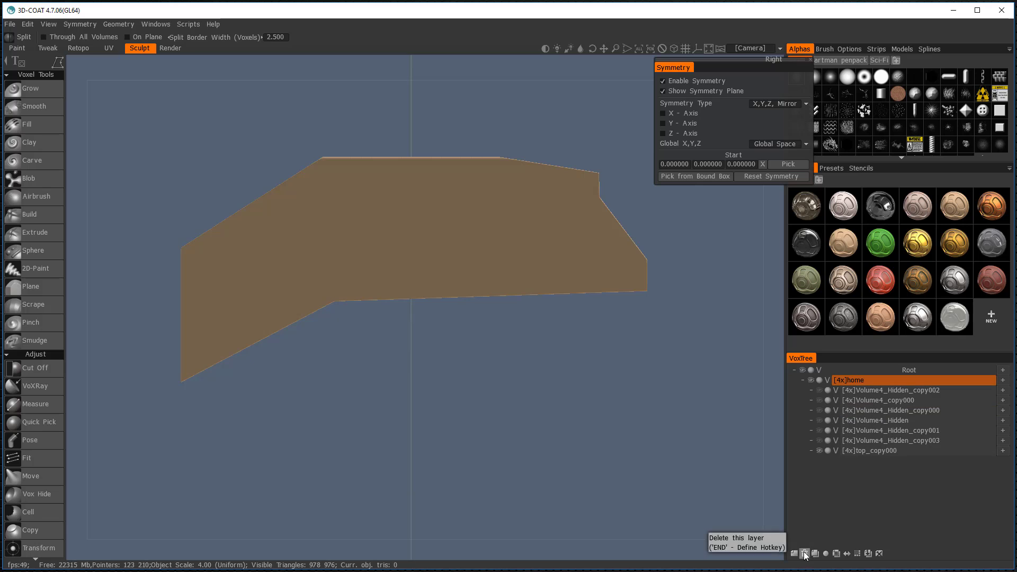
# Step: Pick top_copy000 with Transform, apply Unhide All to it and assign it the light grey shader
pyautogui.click(110, 24)
pyautogui.click(146, 234)
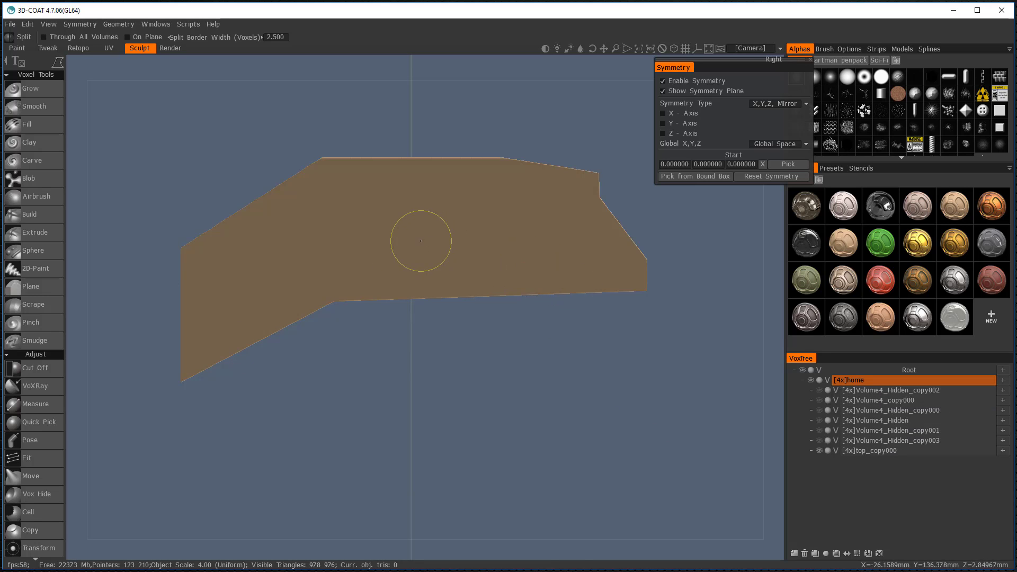
pyautogui.press('t')
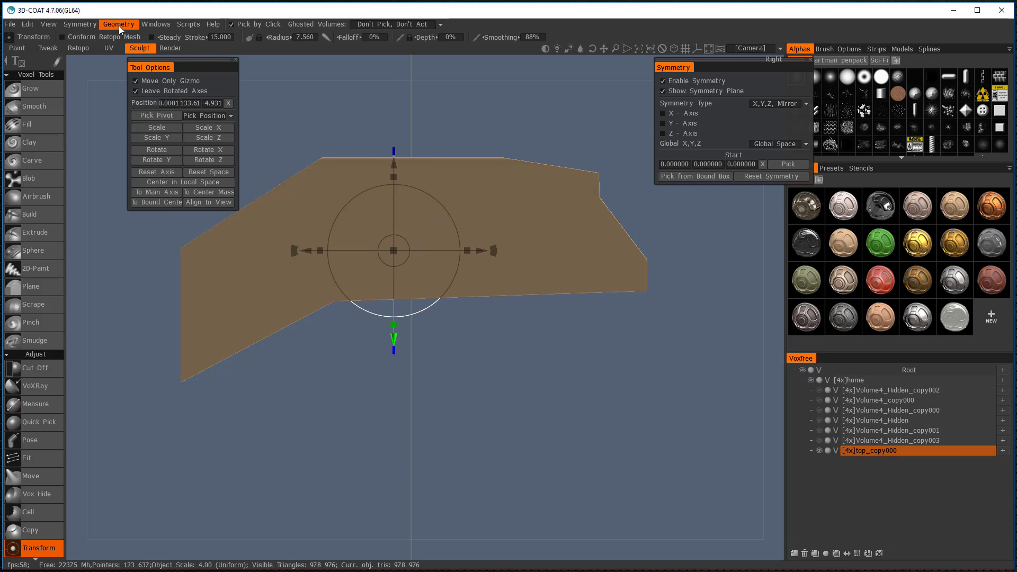
pyautogui.click(119, 24)
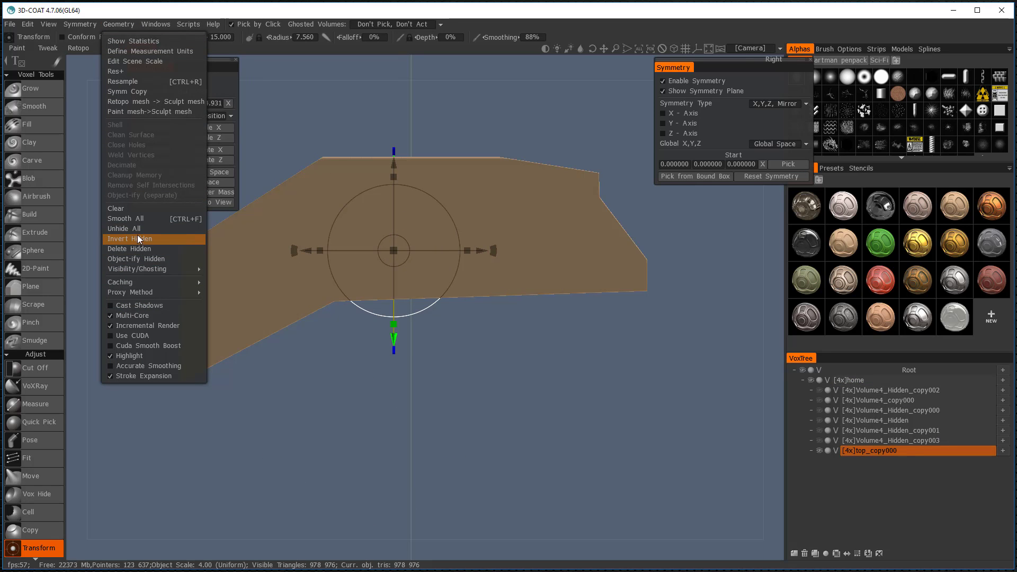
pyautogui.click(139, 228)
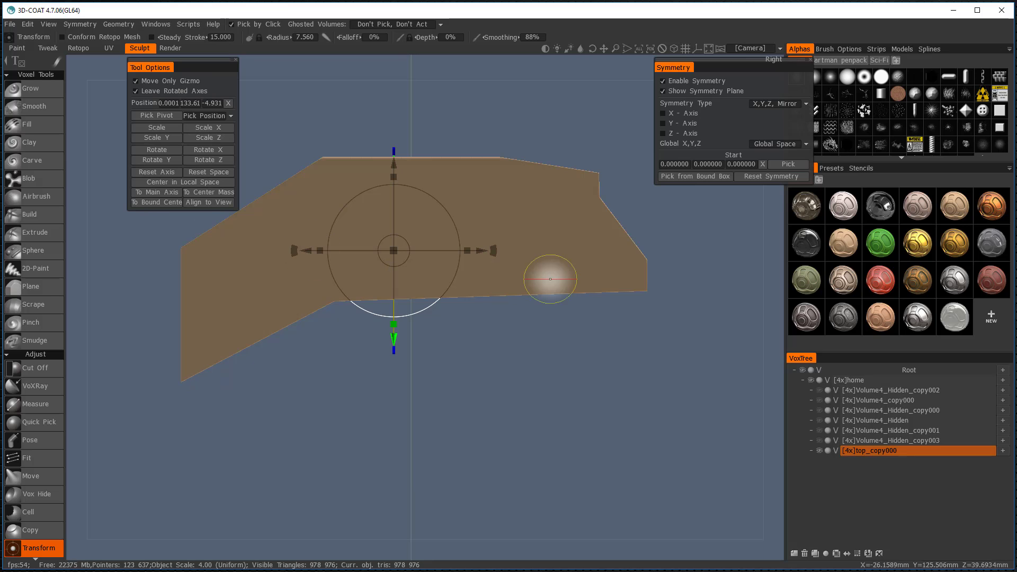
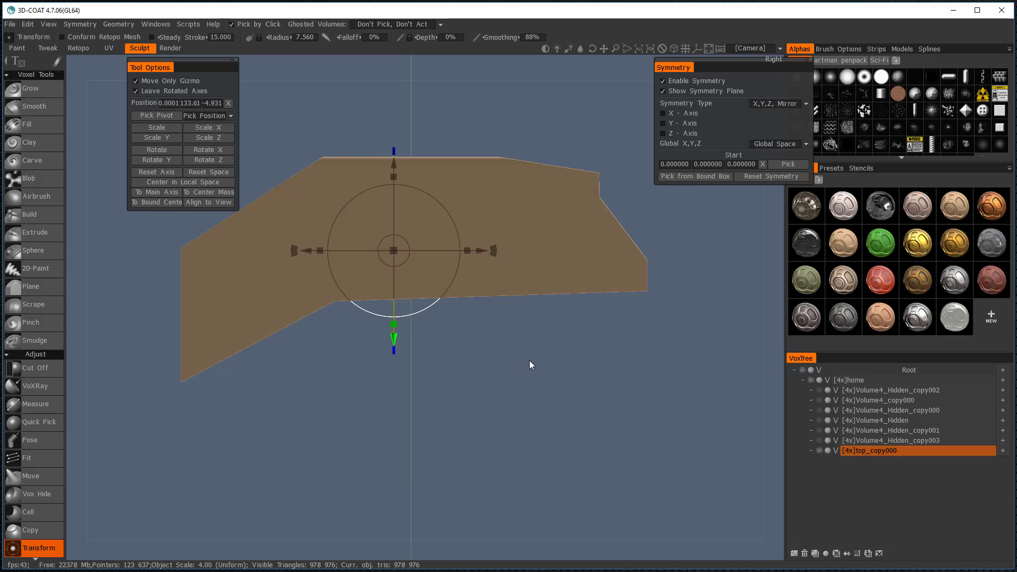
pyautogui.click(941, 319)
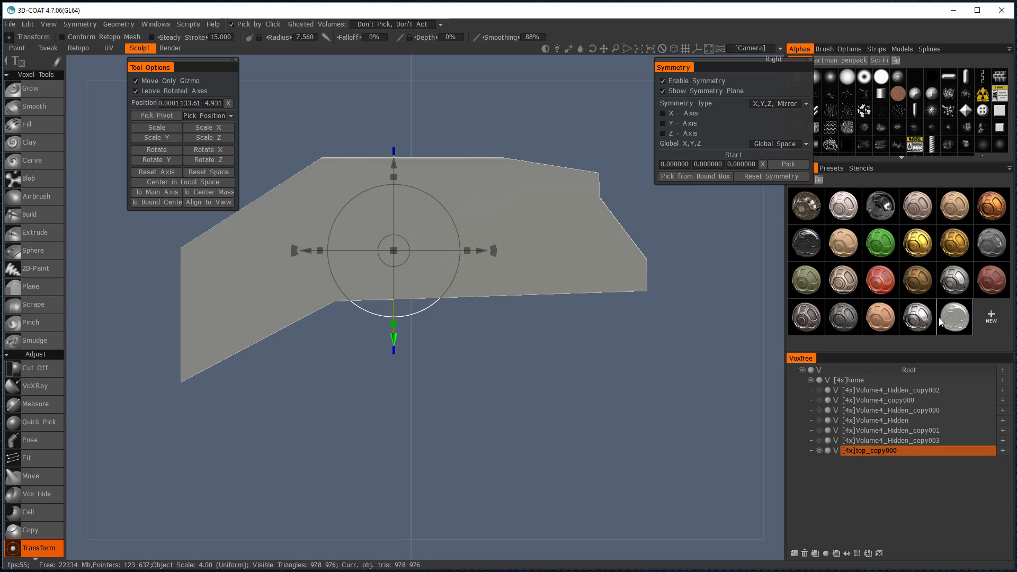
# Step: Turn on X-axis mirror symmetry for top_copy000
pyautogui.moveTo(441, 373); pyautogui.dragTo(654, 407)
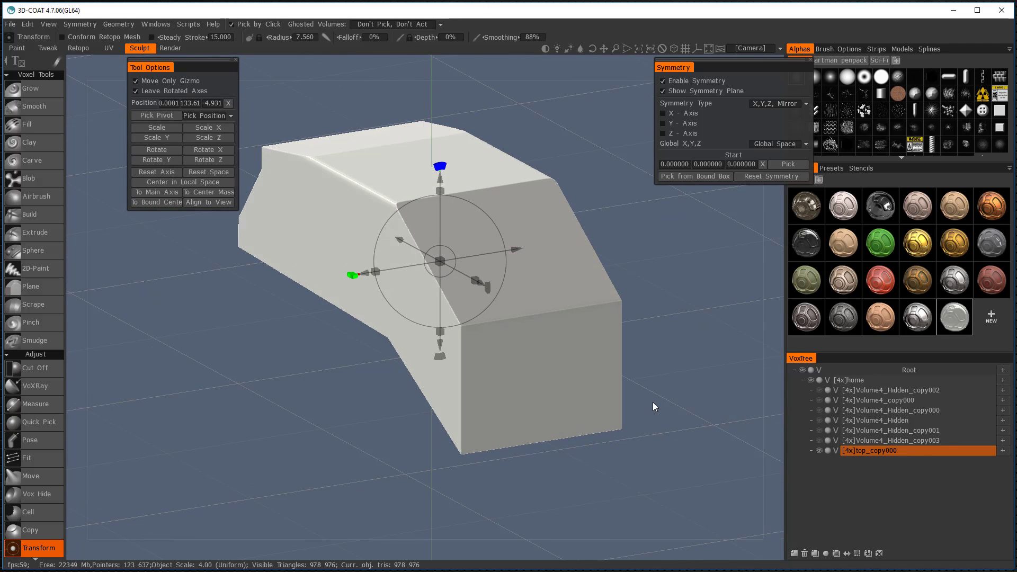
pyautogui.click(663, 114)
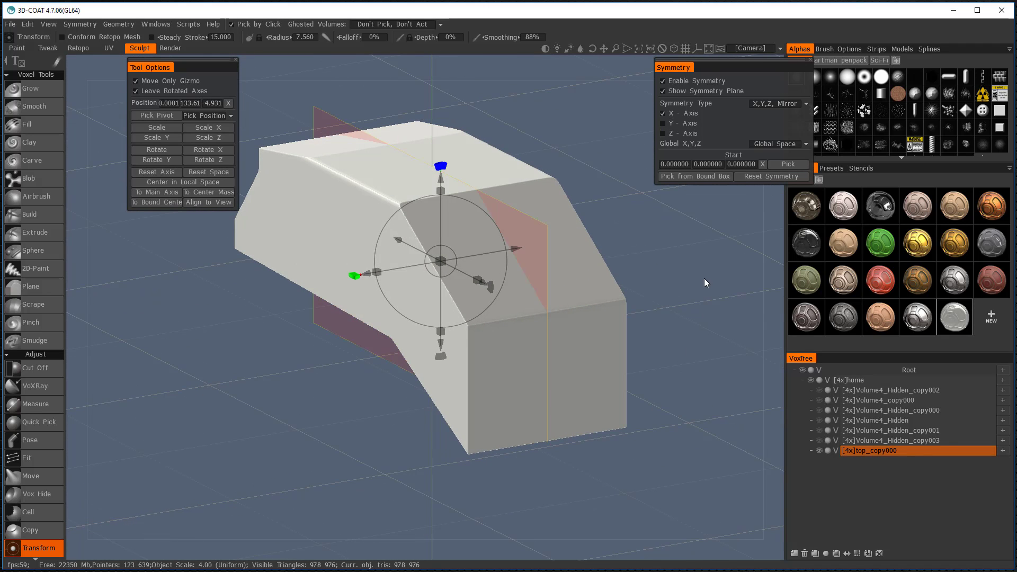
pyautogui.moveTo(704, 278); pyautogui.dragTo(685, 249)
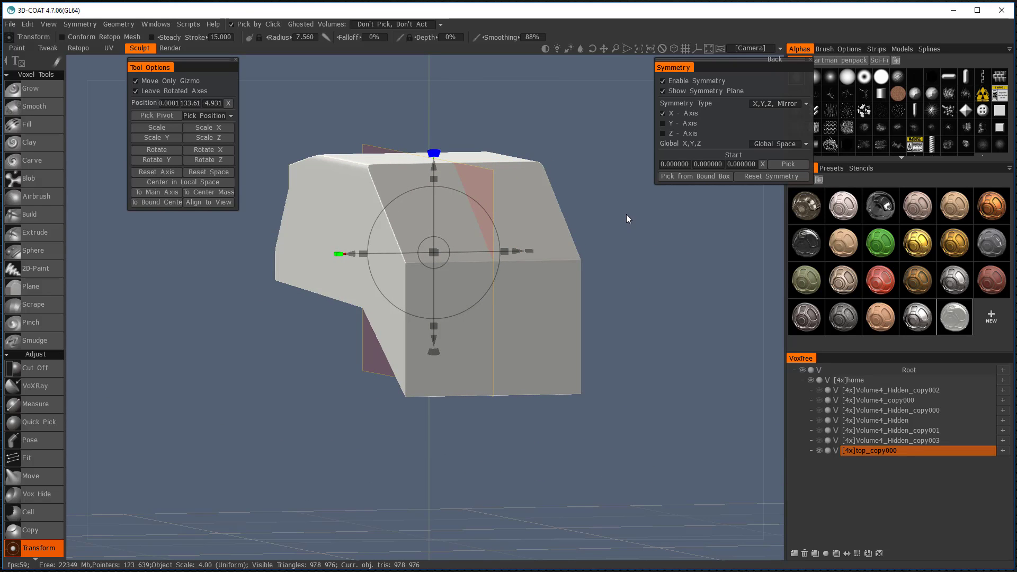
# Step: Try to taper the sides of the tall rear end with a symmetric Cut Off polygon outline
pyautogui.press('Escape')
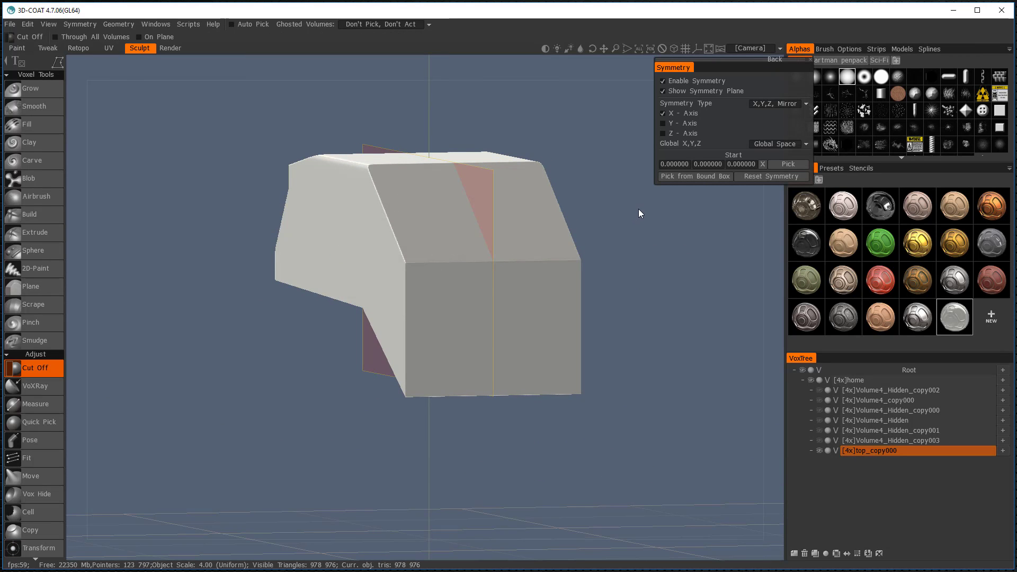
pyautogui.click(551, 166)
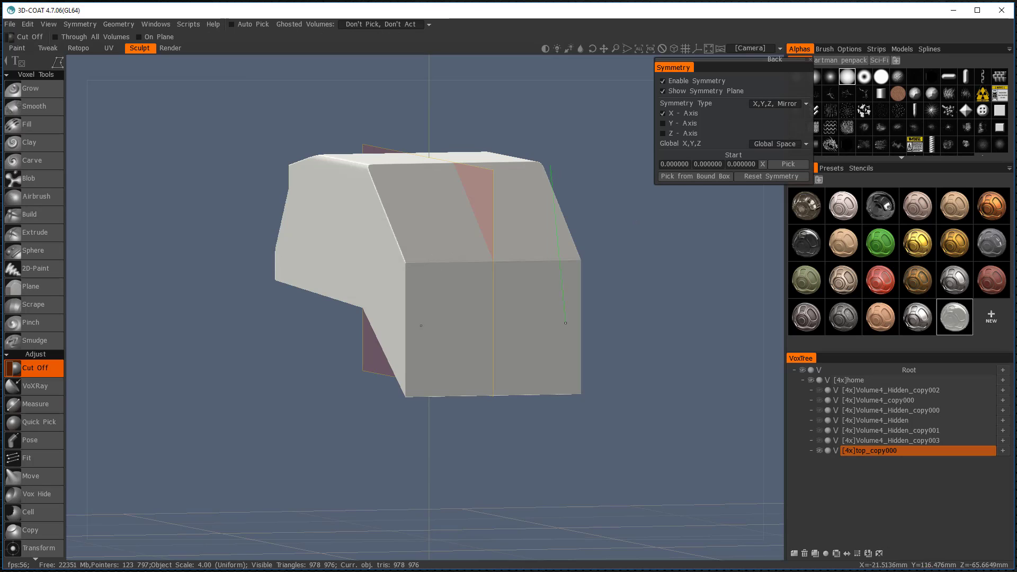
pyautogui.click(599, 453)
pyautogui.click(624, 216)
pyautogui.click(562, 185)
pyautogui.click(565, 167)
pyautogui.press('Return')
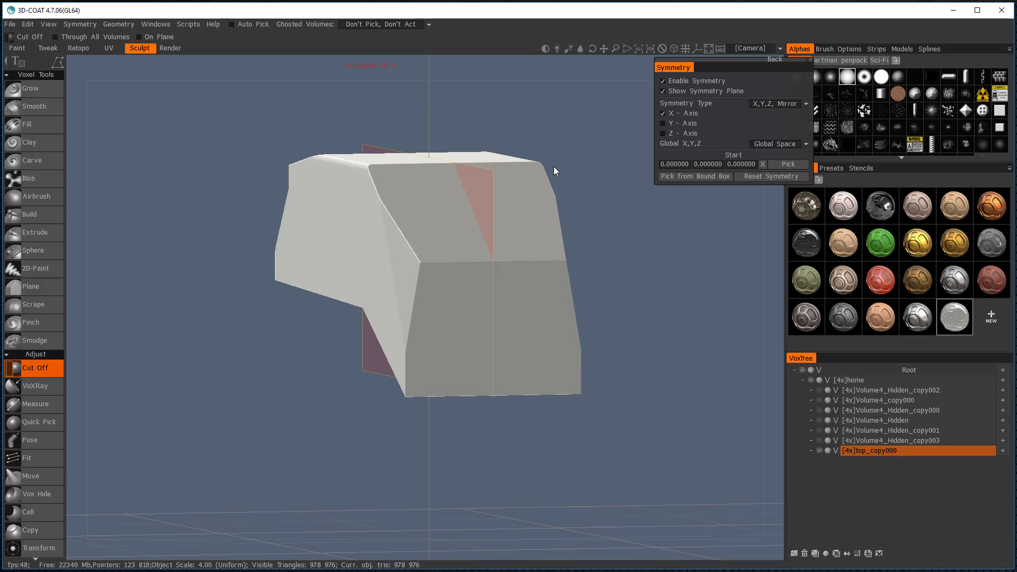
# Step: Assign the dark metallic shader with cavity and bulge to top_copy000 and accept its cavity notice
pyautogui.moveTo(631, 205); pyautogui.dragTo(749, 240, button='middle')
pyautogui.click(922, 318)
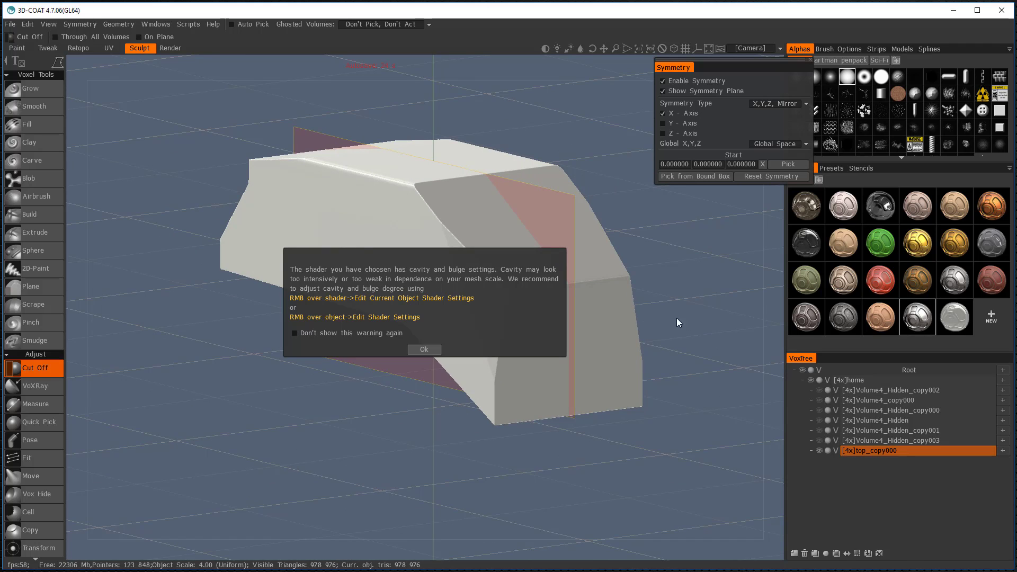
pyautogui.click(424, 349)
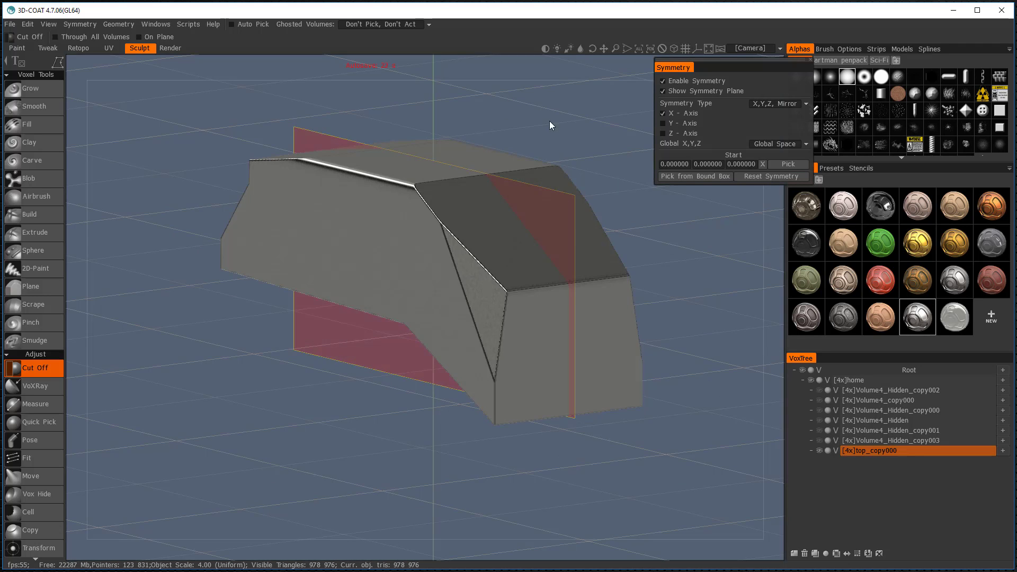
# Step: Undo the last side cut on the rear end
pyautogui.moveTo(549, 121); pyautogui.dragTo(574, 123, button='middle')
pyautogui.hotkey('ctrl', 'z')
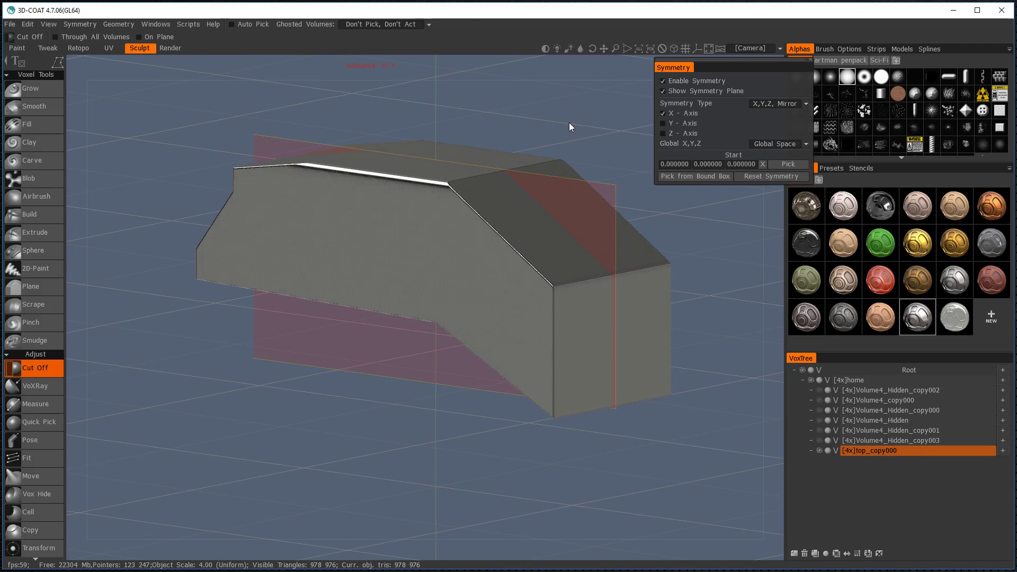
# Step: Bevel the long upper side edges of the shape symmetrically with a slanted Cut Off outline in the back view
pyautogui.moveTo(713, 231); pyautogui.dragTo(613, 214, button='middle')
pyautogui.click(716, 233)
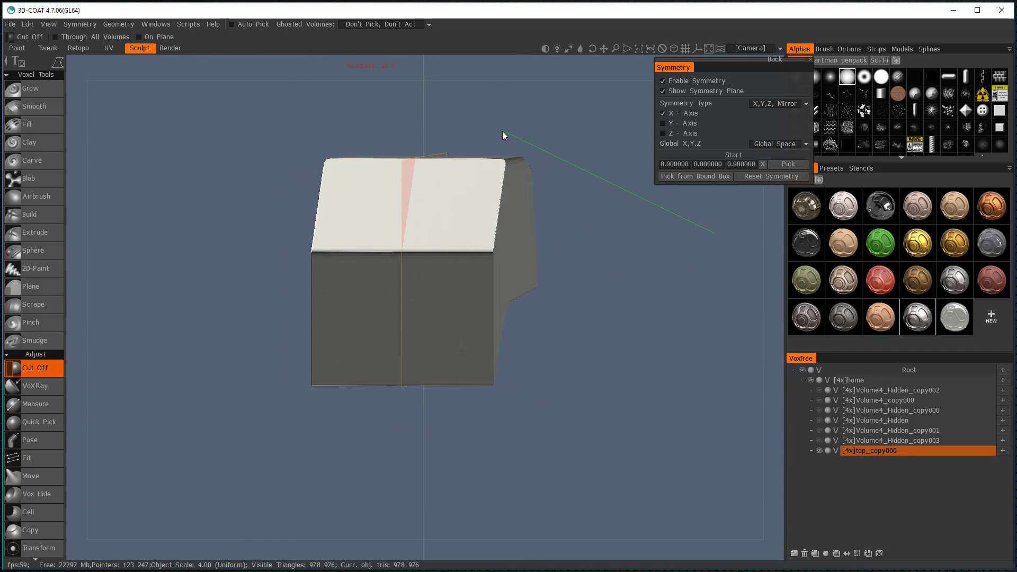
pyautogui.click(503, 132)
pyautogui.click(511, 144)
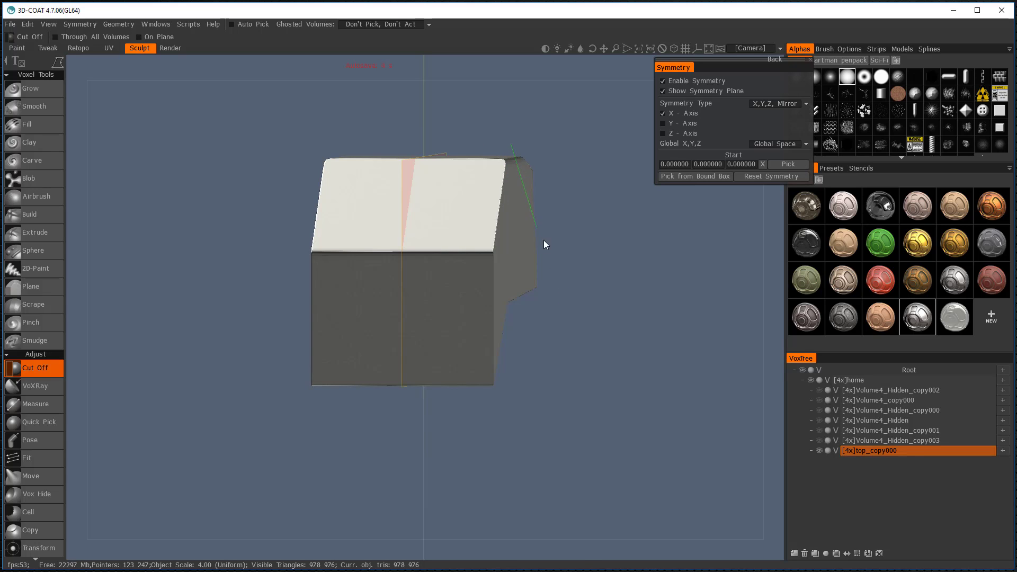
pyautogui.click(555, 314)
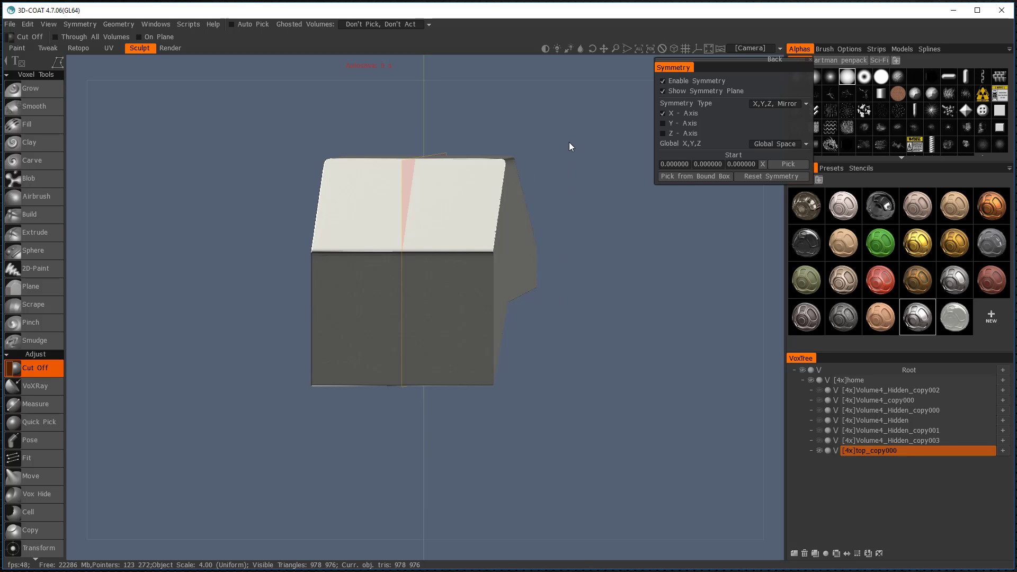
# Step: Cut off the upper side corners of the front end with a slanted symmetric outline seen from above the front
pyautogui.moveTo(550, 150); pyautogui.dragTo(283, 141)
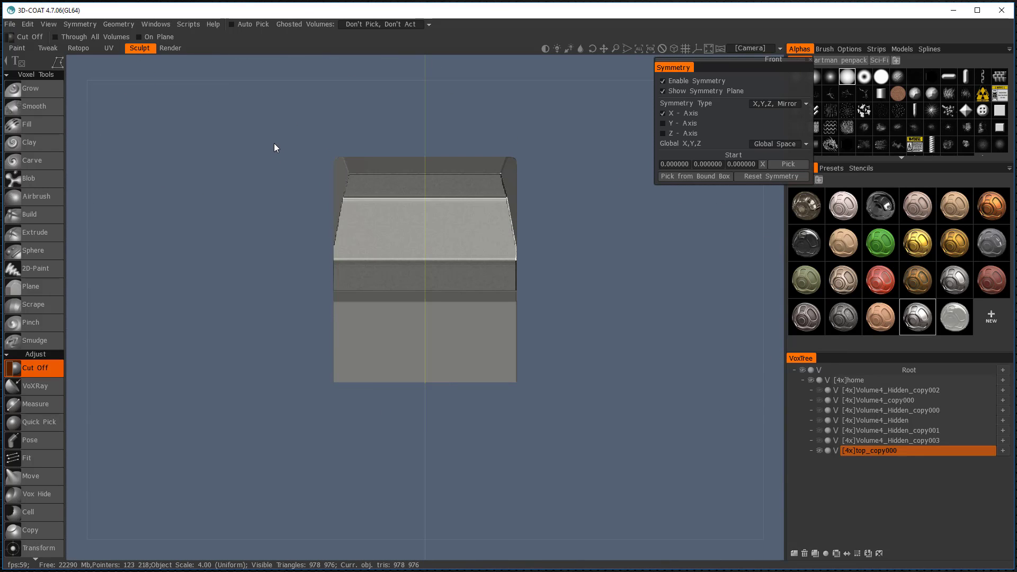
pyautogui.moveTo(286, 175); pyautogui.dragTo(295, 192)
pyautogui.click(484, 119)
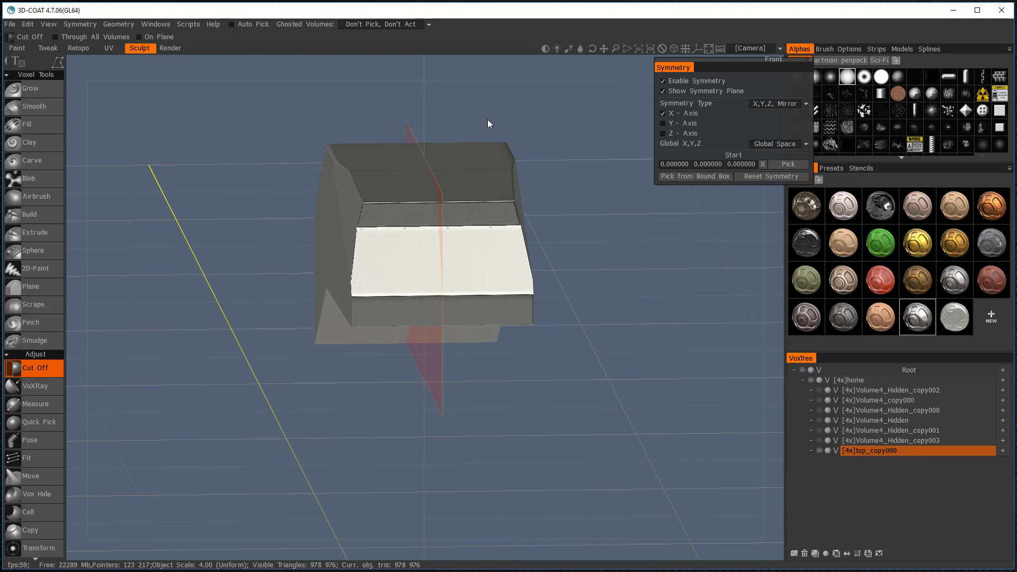
pyautogui.click(569, 303)
pyautogui.click(514, 122)
# Step: Cut slanted facets into both side corners of the tall rear end with a symmetric outline
pyautogui.moveTo(383, 110); pyautogui.dragTo(626, 85)
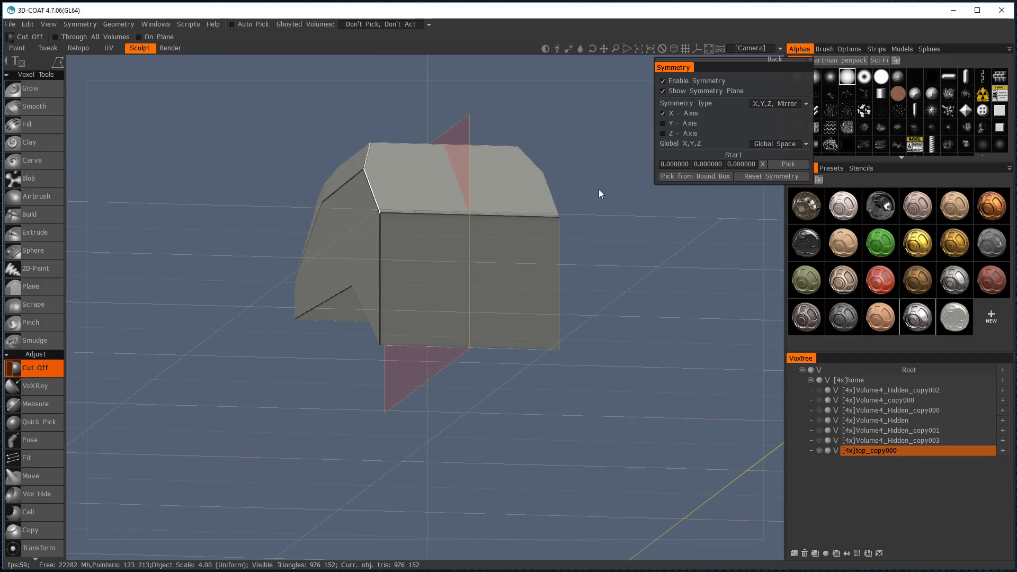
pyautogui.click(532, 149)
pyautogui.click(554, 296)
pyautogui.doubleClick(535, 122)
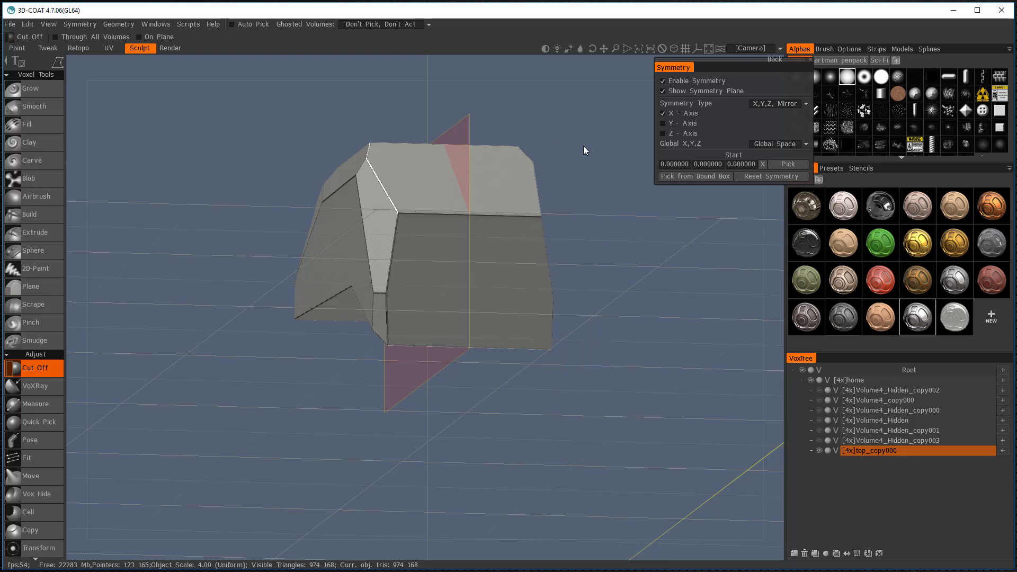
# Step: Try to cut the lower side corners of the front end with a closed outline in the front view
pyautogui.moveTo(585, 145); pyautogui.dragTo(563, 154)
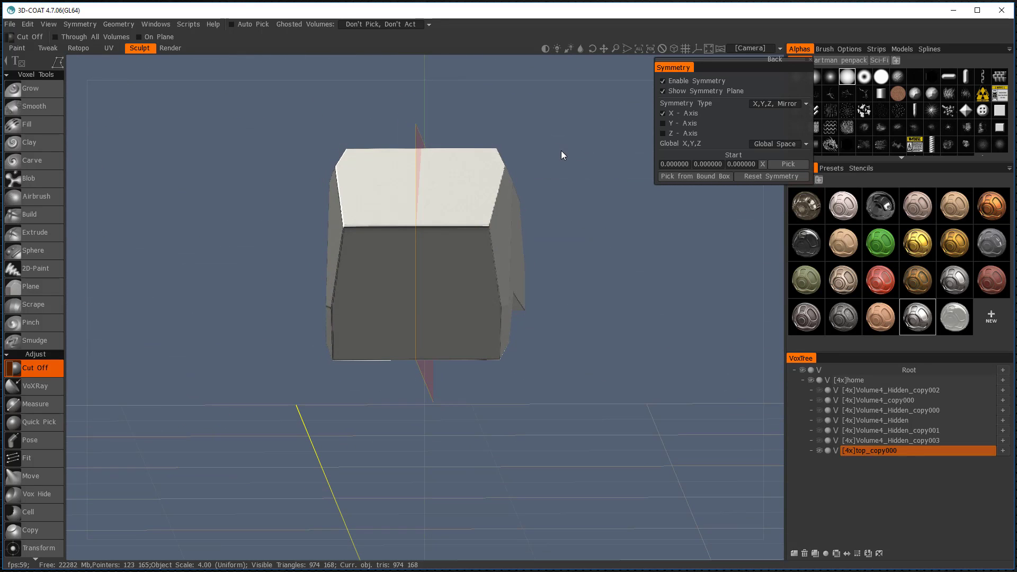
pyautogui.click(529, 278)
pyautogui.moveTo(563, 249); pyautogui.dragTo(515, 229)
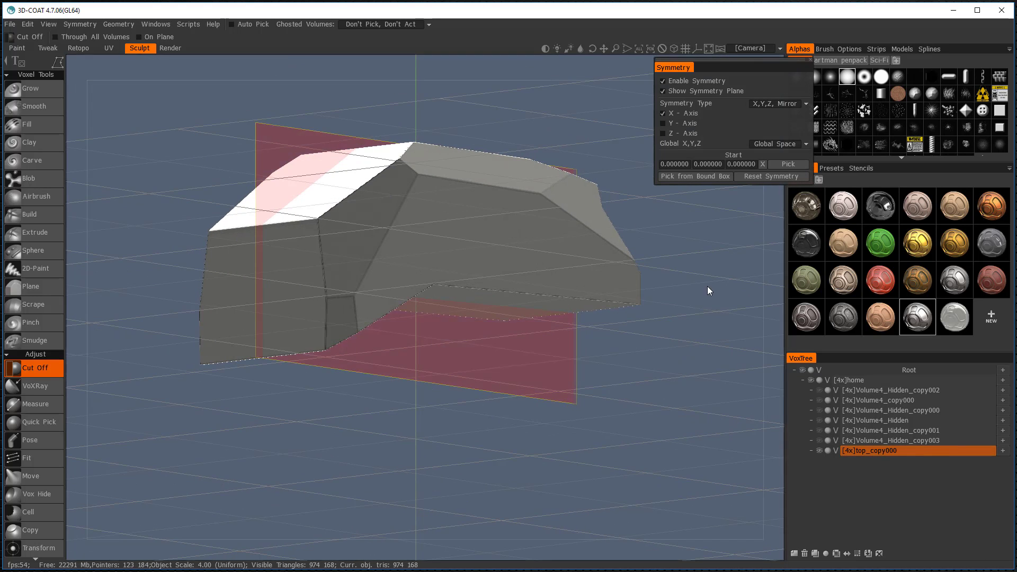
pyautogui.moveTo(707, 286); pyautogui.dragTo(450, 278)
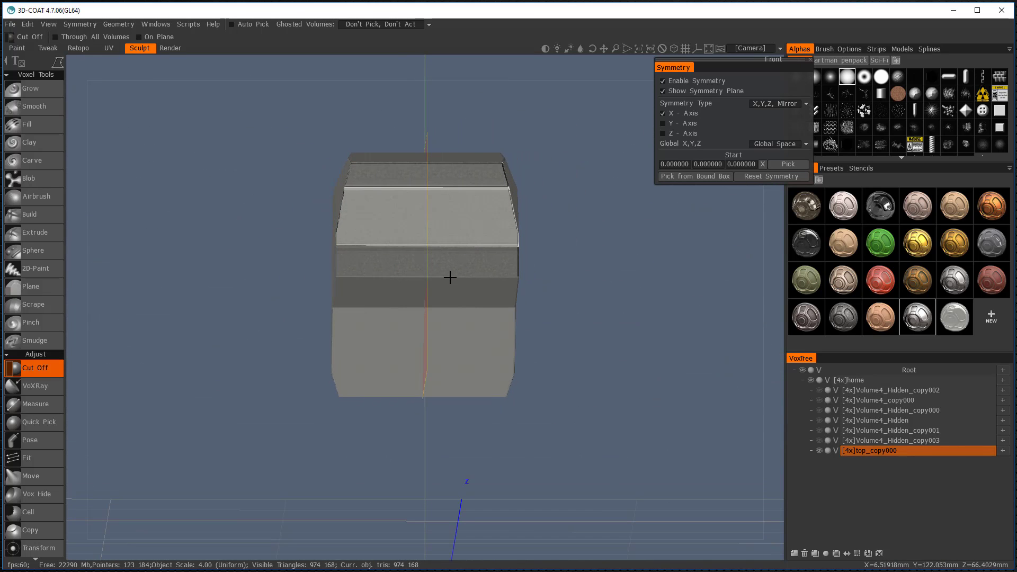
pyautogui.click(524, 248)
pyautogui.click(509, 318)
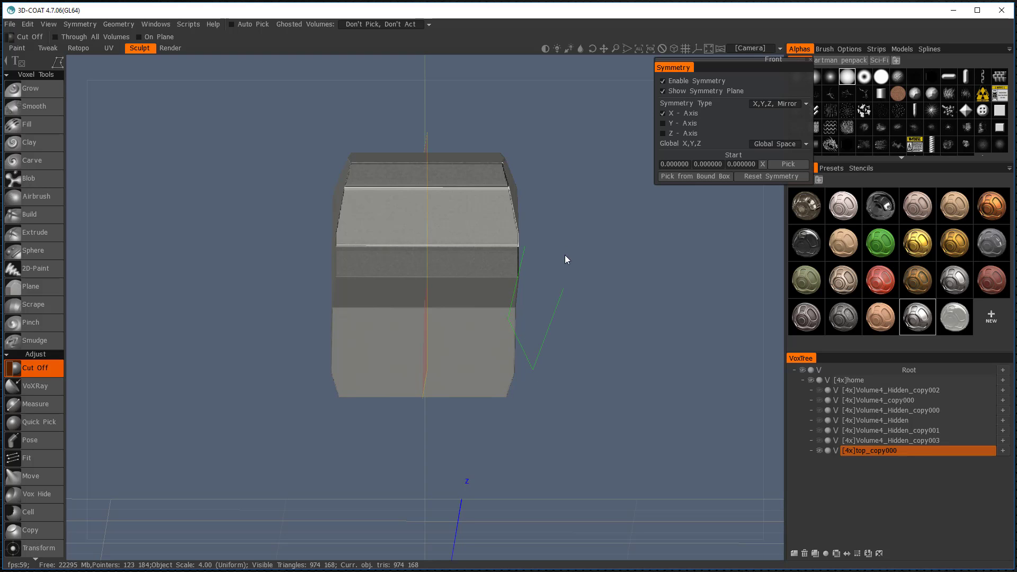
pyautogui.press('Return')
# Step: Cut off the lower side corners of the front end with a symmetric polygon outline drawn from an angled front view
pyautogui.moveTo(588, 213); pyautogui.dragTo(518, 223)
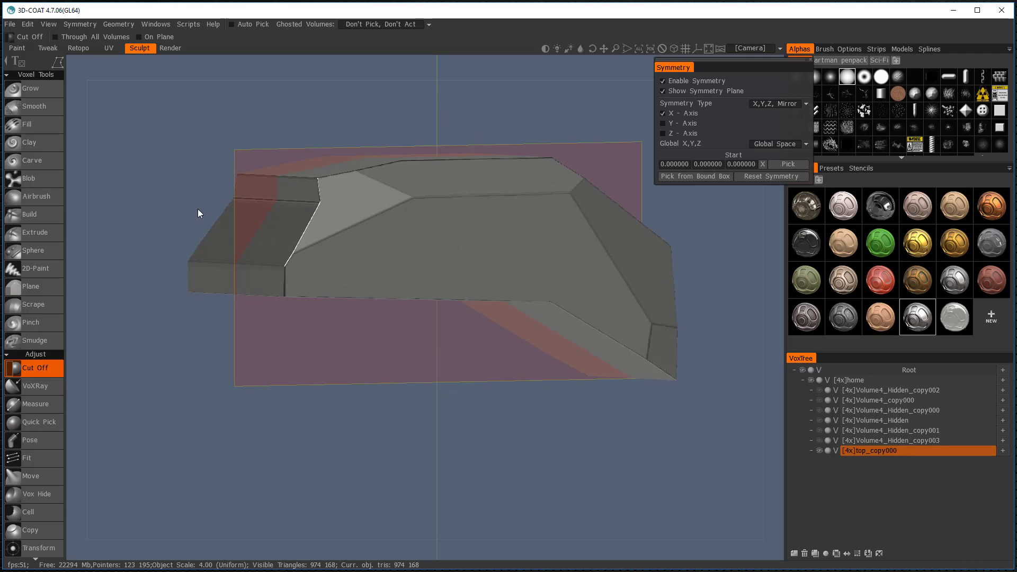
pyautogui.moveTo(167, 133); pyautogui.dragTo(299, 222)
pyautogui.click(326, 358)
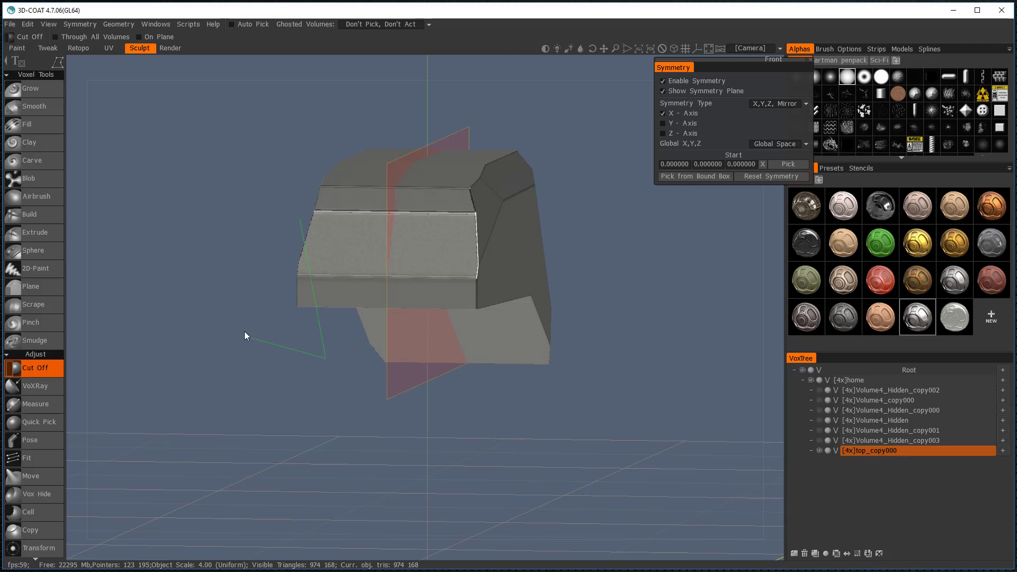
pyautogui.doubleClick(239, 256)
# Step: Try a small symmetric notch in the upper side edges near the front and undo it
pyautogui.moveTo(246, 247); pyautogui.dragTo(339, 257)
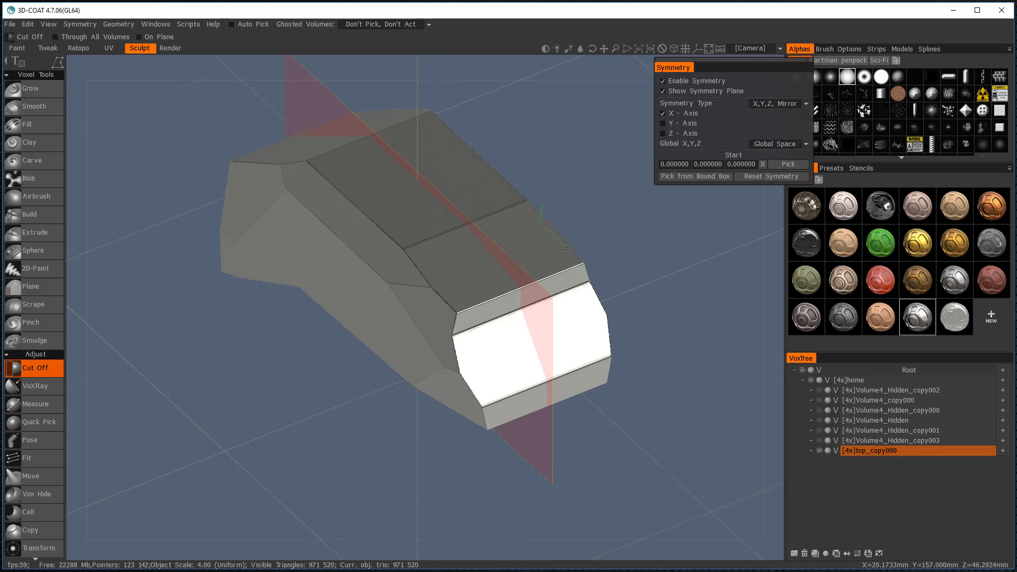
pyautogui.click(568, 224)
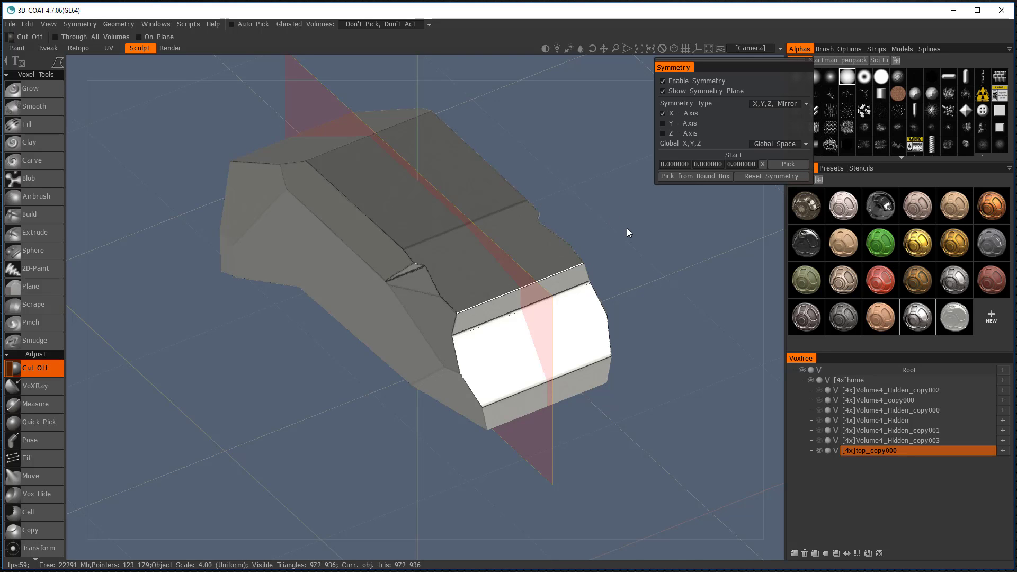
pyautogui.moveTo(627, 228); pyautogui.dragTo(648, 216)
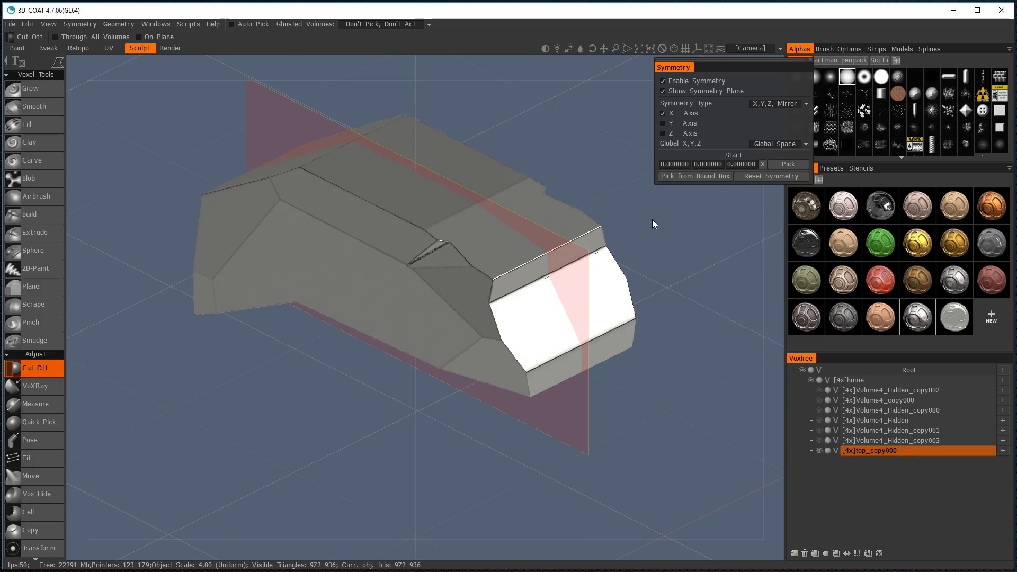
pyautogui.hotkey('ctrl', 'z')
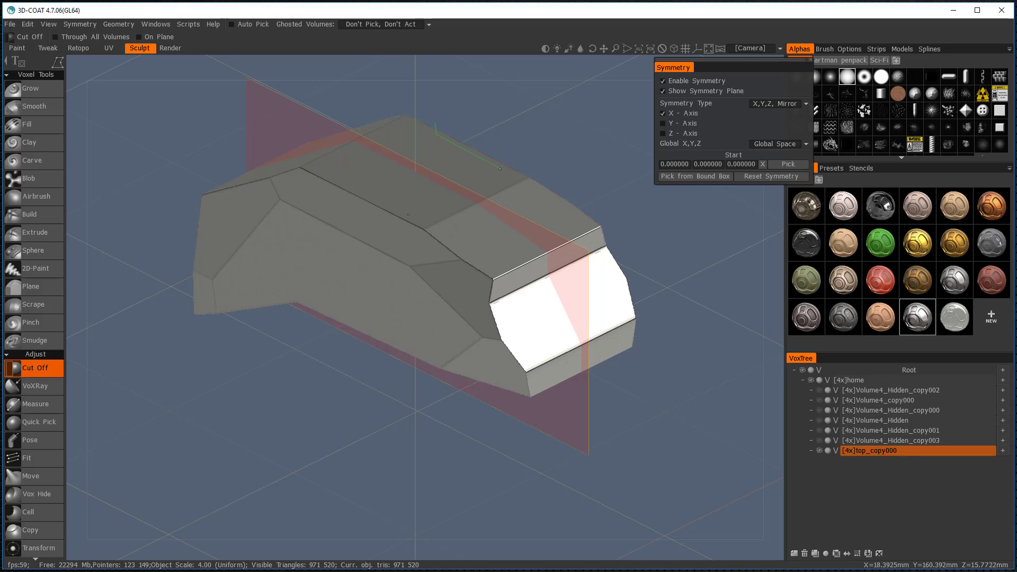
# Step: Cut a shallow notch into the middle of each top side edge and another into each rear slope edge
pyautogui.click(516, 155)
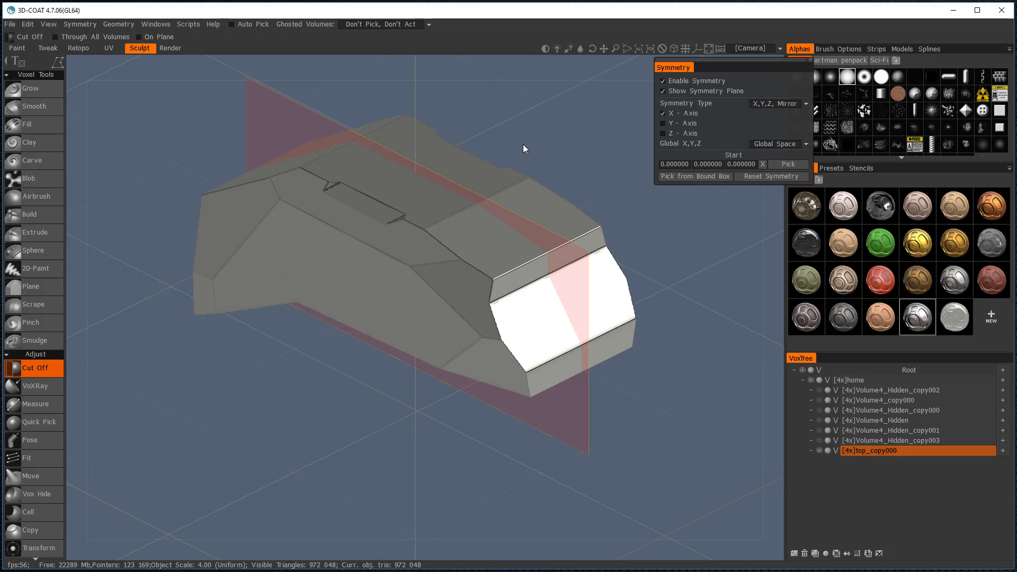
pyautogui.moveTo(523, 144); pyautogui.dragTo(570, 157)
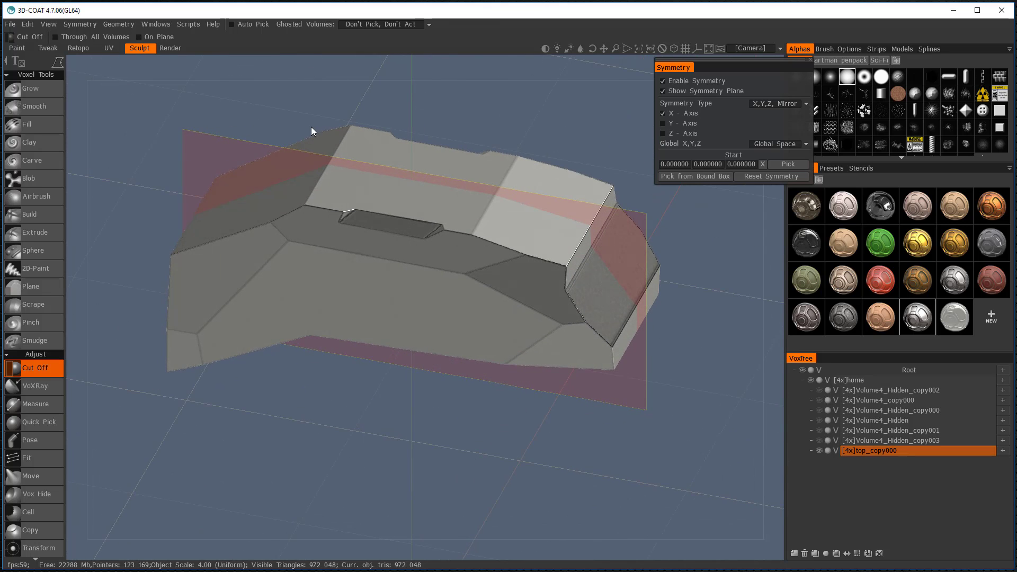
pyautogui.click(241, 159)
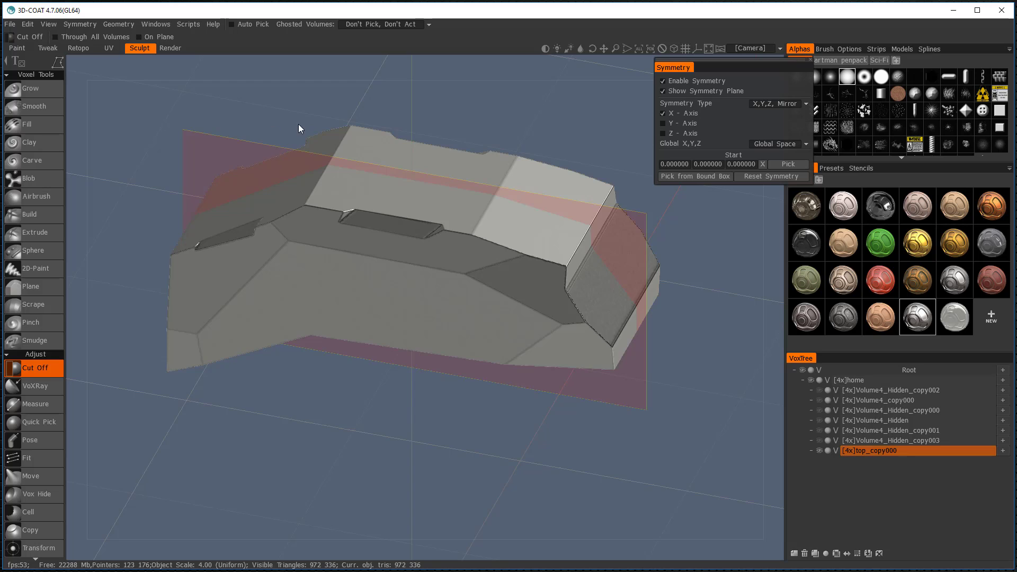
# Step: Try to cut away the rear section with a slanted polygon outline in the right side view
pyautogui.moveTo(298, 124); pyautogui.dragTo(381, 148, button='middle')
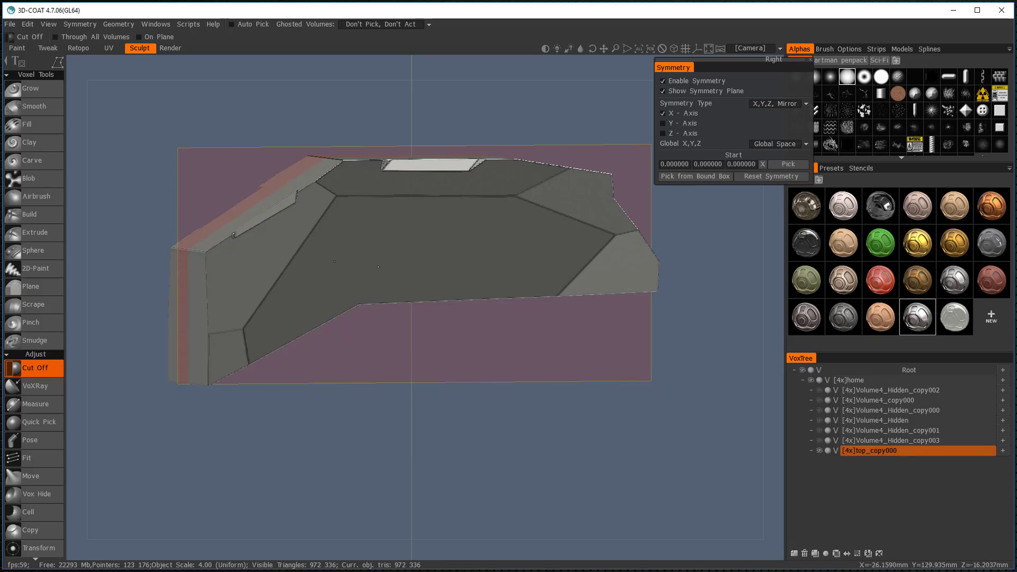
pyautogui.moveTo(510, 93); pyautogui.dragTo(503, 96)
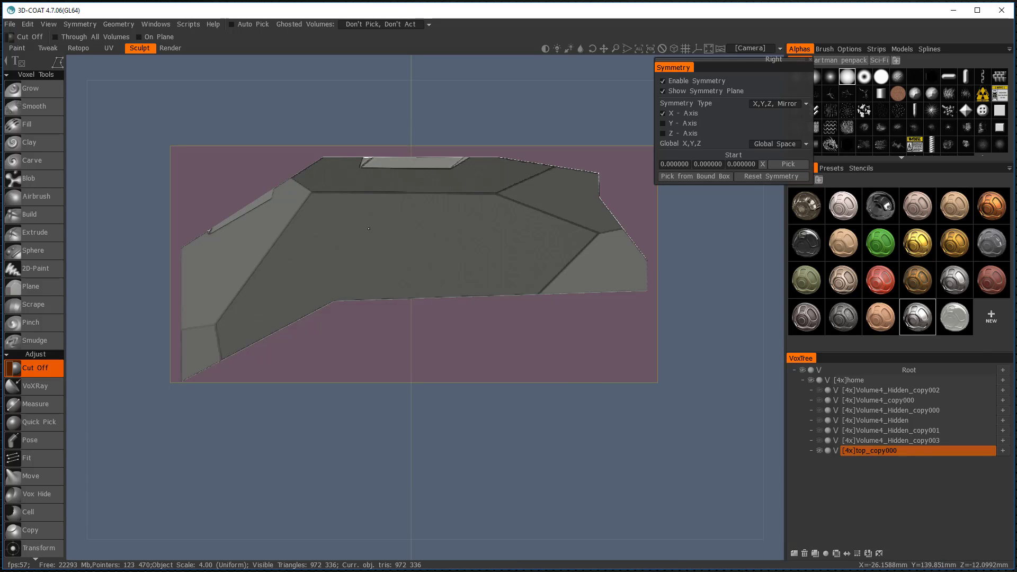
pyautogui.moveTo(288, 128); pyautogui.dragTo(427, 335)
pyautogui.click(490, 424)
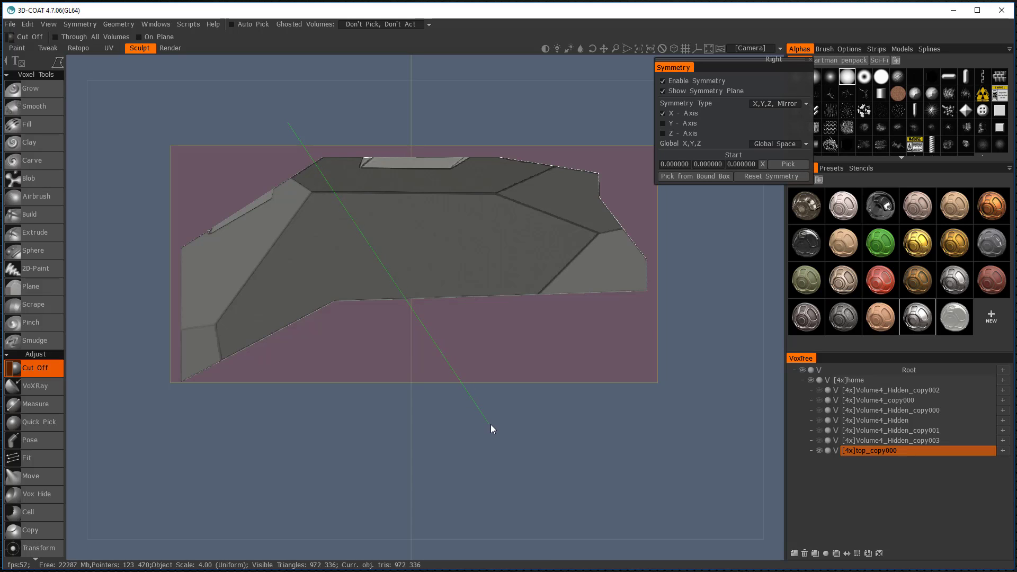
pyautogui.click(129, 471)
pyautogui.press('Return')
# Step: Hide the front section of top_copy000 with Vox Hide, using a slanted polygon outline drawn in the right side view
pyautogui.press('space')
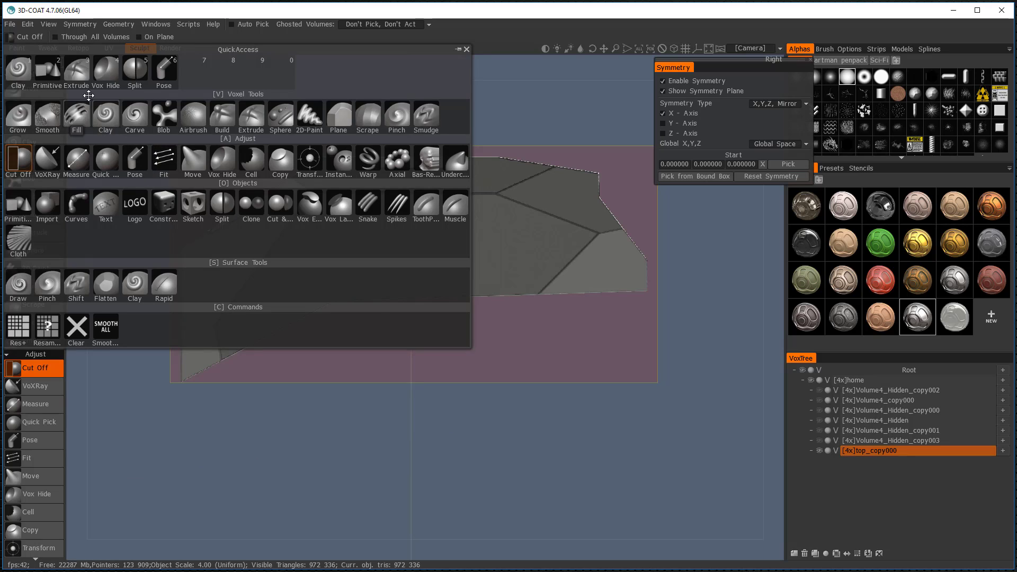
pyautogui.click(109, 79)
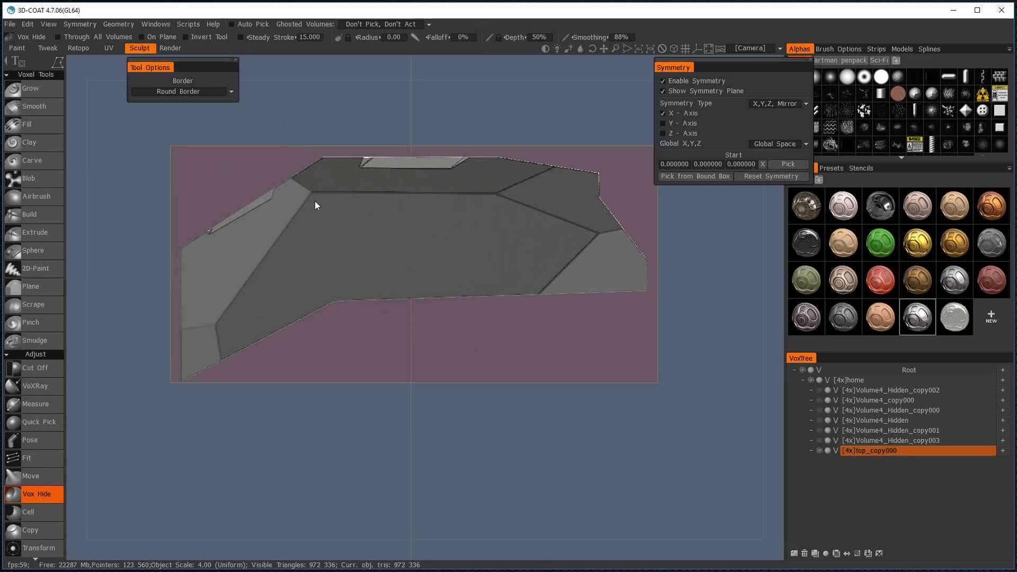
pyautogui.click(433, 374)
pyautogui.click(459, 122)
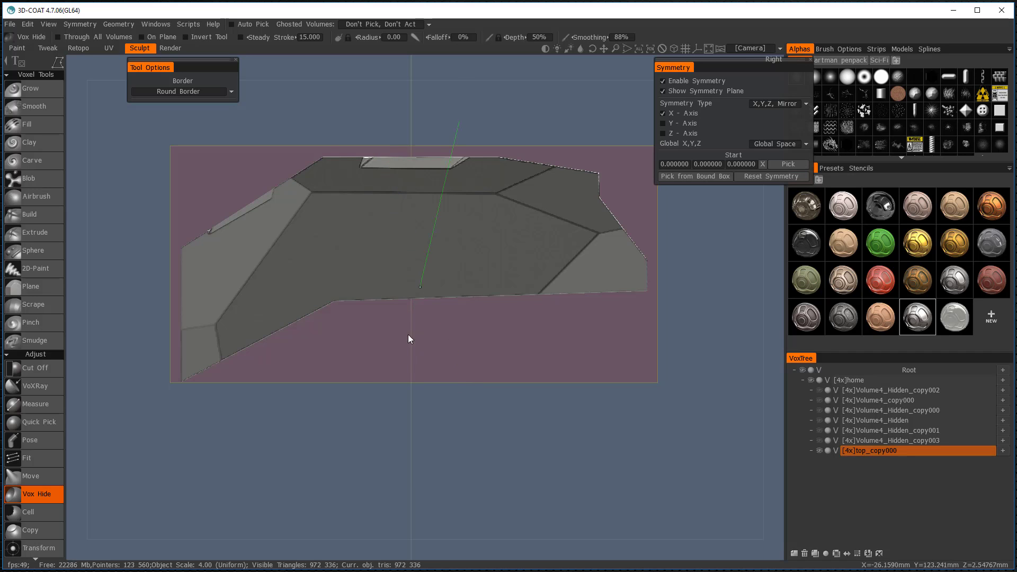
pyautogui.click(335, 404)
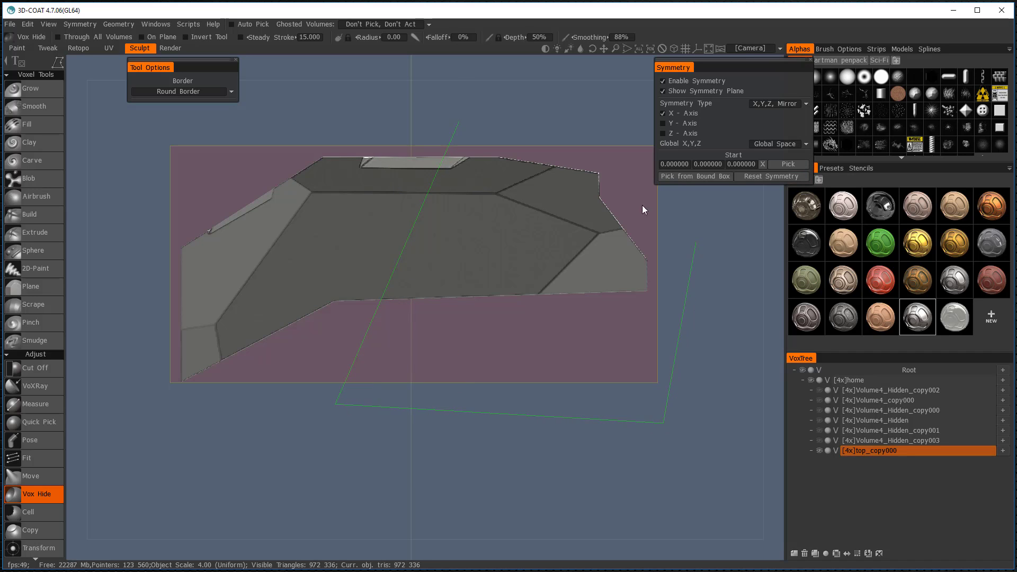
pyautogui.doubleClick(498, 133)
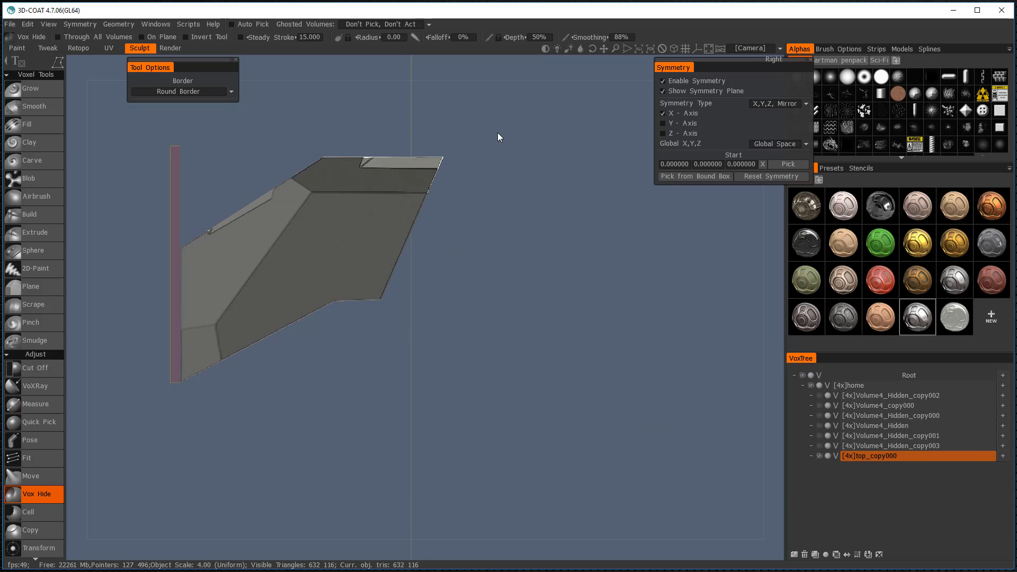
# Step: Cut a shallow symmetric recess into both side walls with Cut Off, outlined from an angled front view
pyautogui.moveTo(529, 152); pyautogui.dragTo(437, 171)
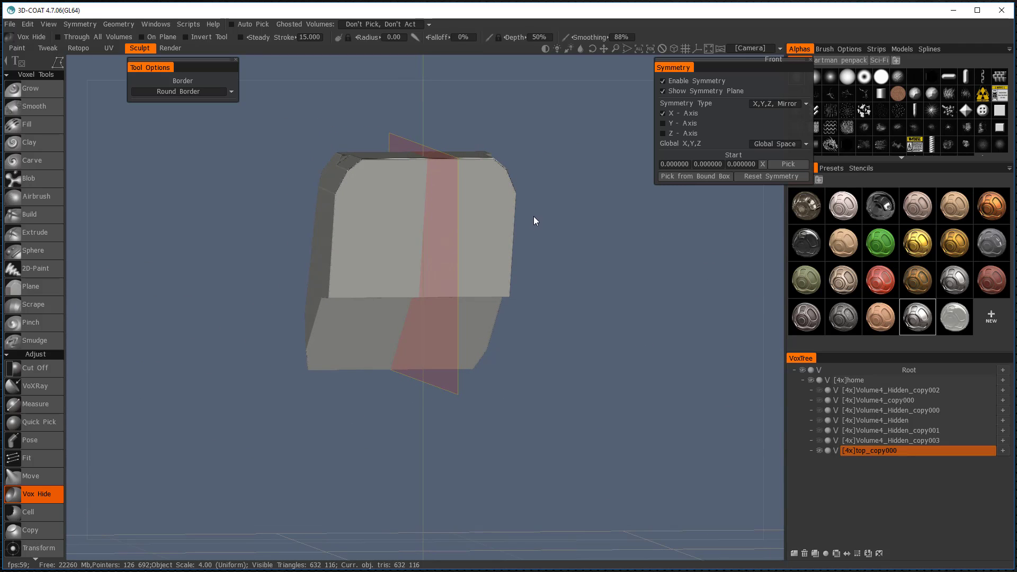
pyautogui.press('k')
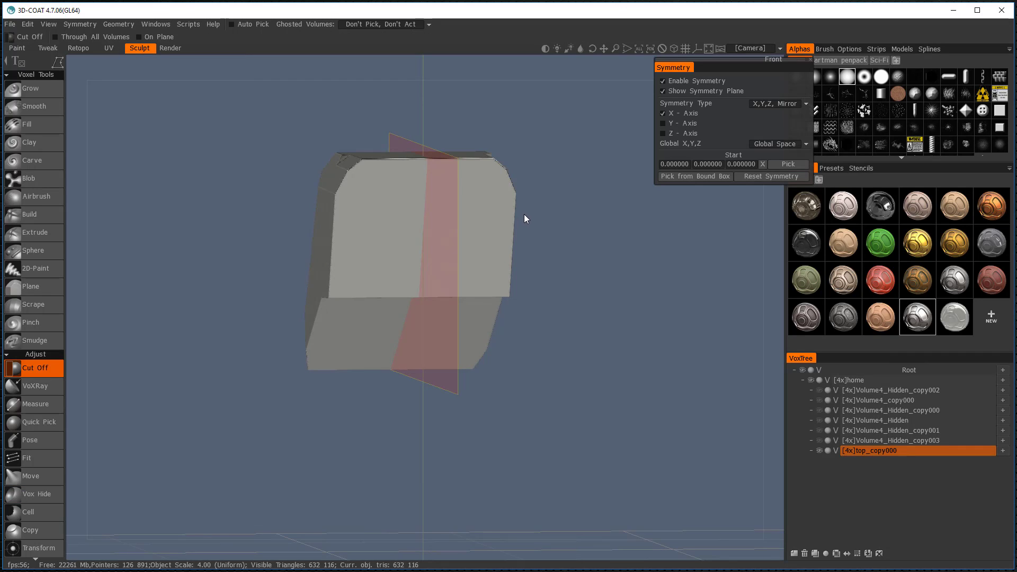
pyautogui.click(513, 208)
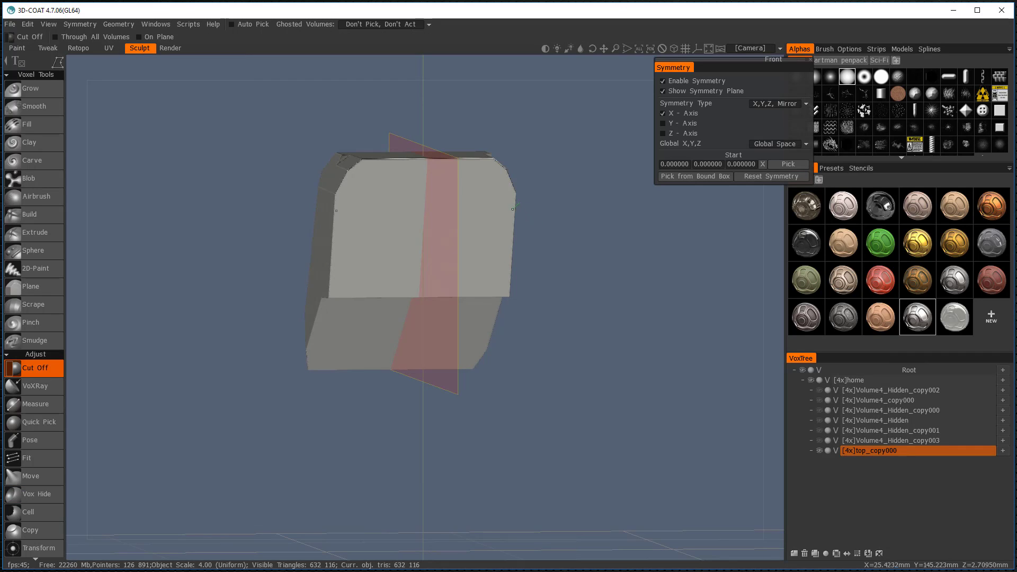
pyautogui.click(501, 273)
pyautogui.doubleClick(532, 212)
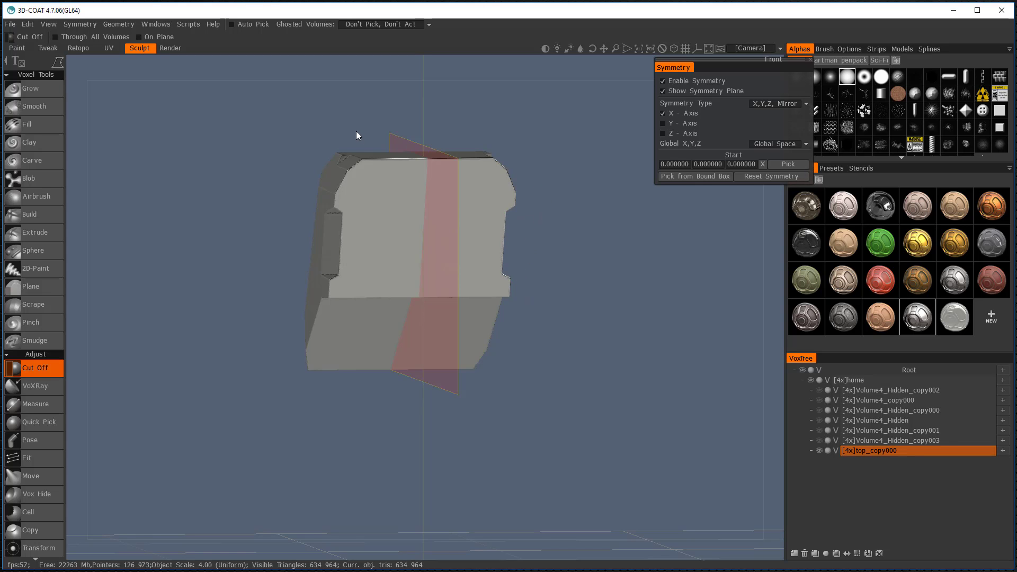
# Step: Unhide all of the hidden geometry and check the side recesses on the whole form
pyautogui.moveTo(337, 116); pyautogui.dragTo(228, 85)
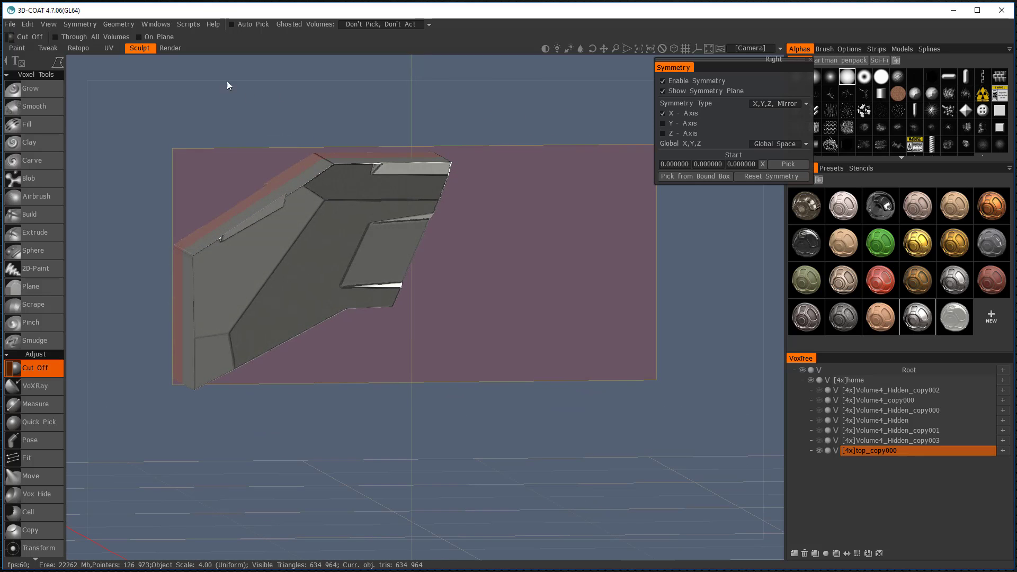
pyautogui.click(114, 28)
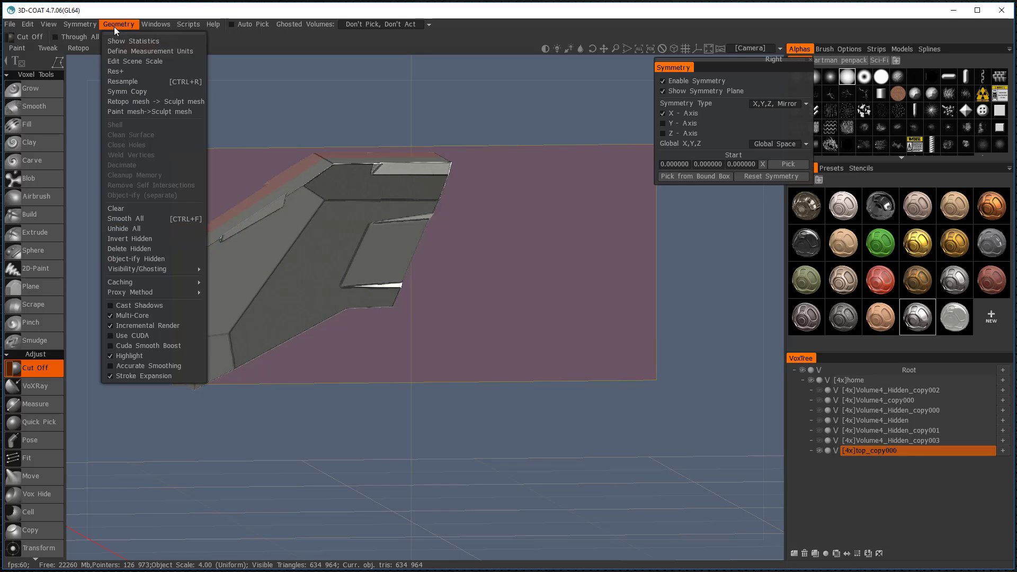
pyautogui.click(130, 228)
pyautogui.moveTo(473, 95); pyautogui.dragTo(448, 137)
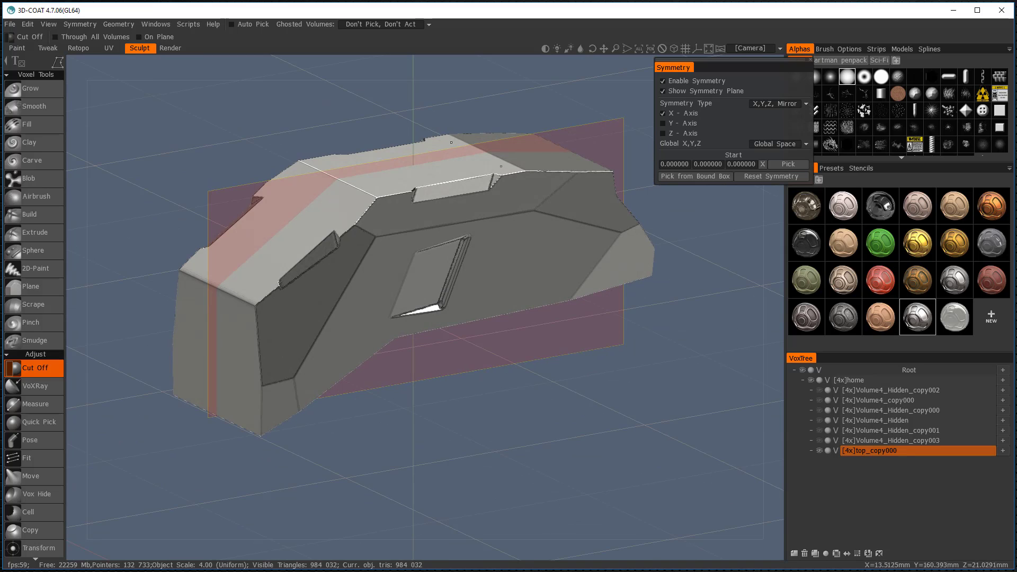
pyautogui.moveTo(547, 412); pyautogui.dragTo(726, 399)
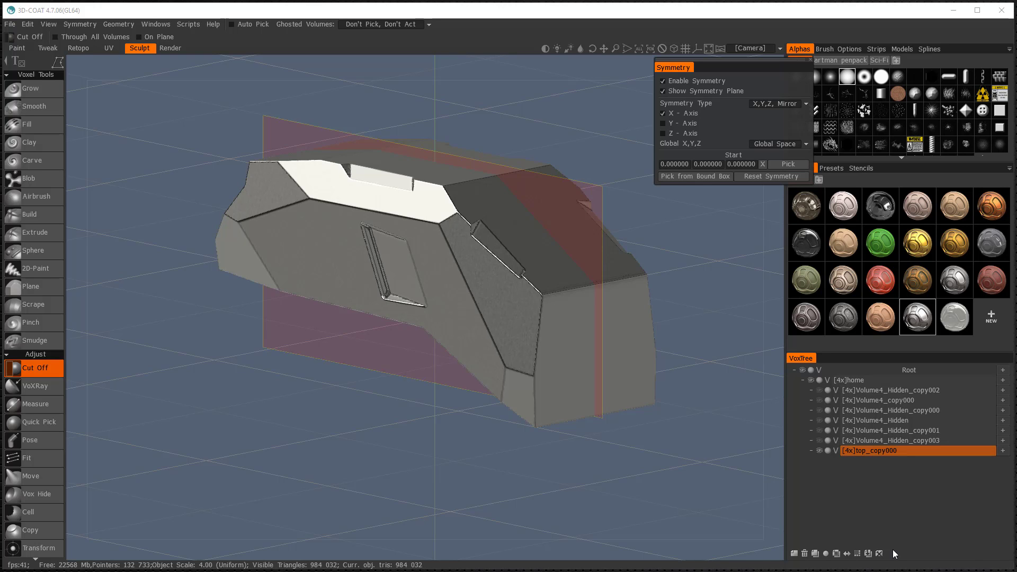
pyautogui.moveTo(686, 450); pyautogui.dragTo(710, 446)
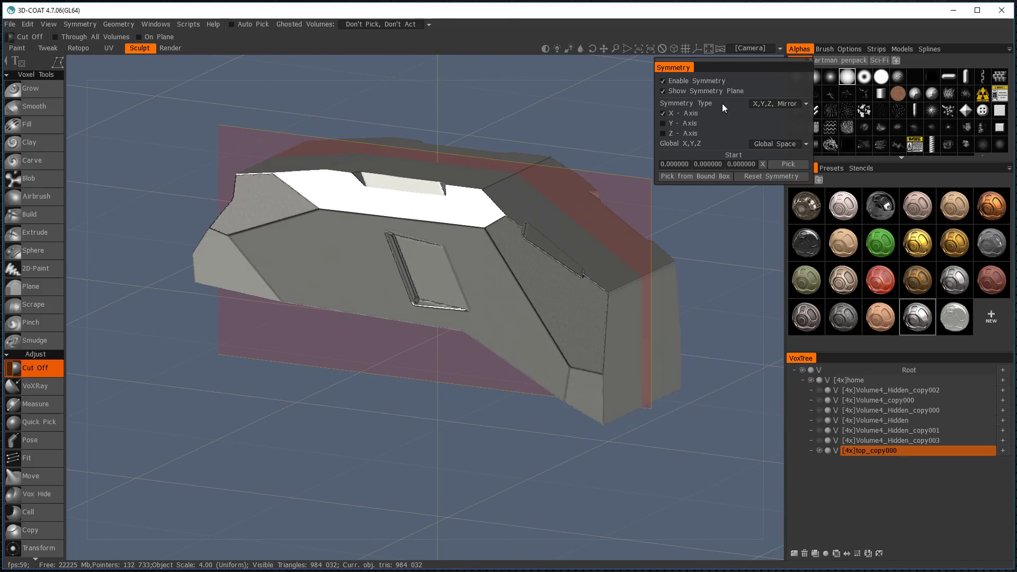
pyautogui.moveTo(730, 255); pyautogui.dragTo(675, 299)
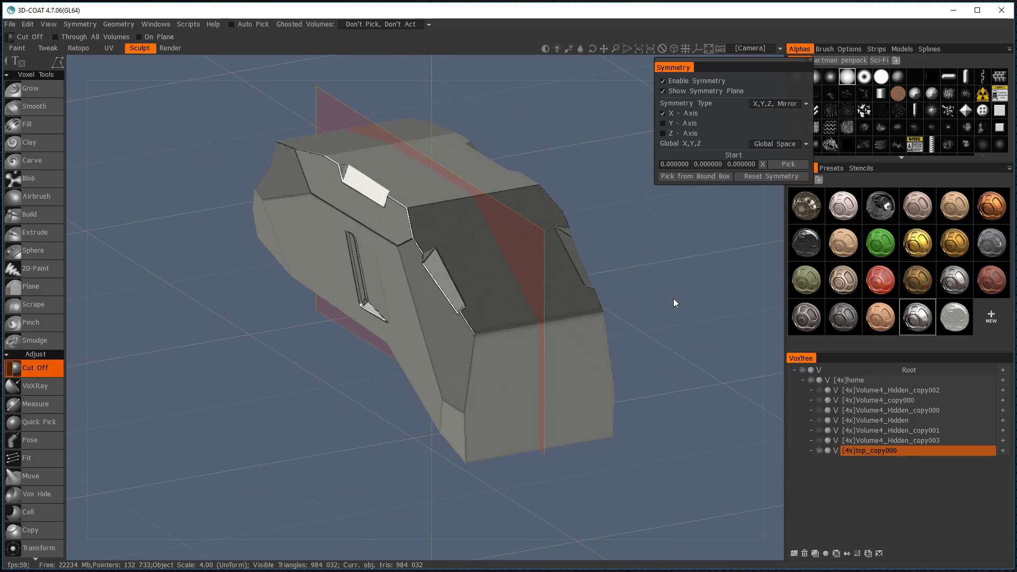
# Step: Turn off X-axis symmetry and cut a small notch into the lower edge of one side only
pyautogui.click(663, 112)
pyautogui.moveTo(691, 276); pyautogui.dragTo(606, 200)
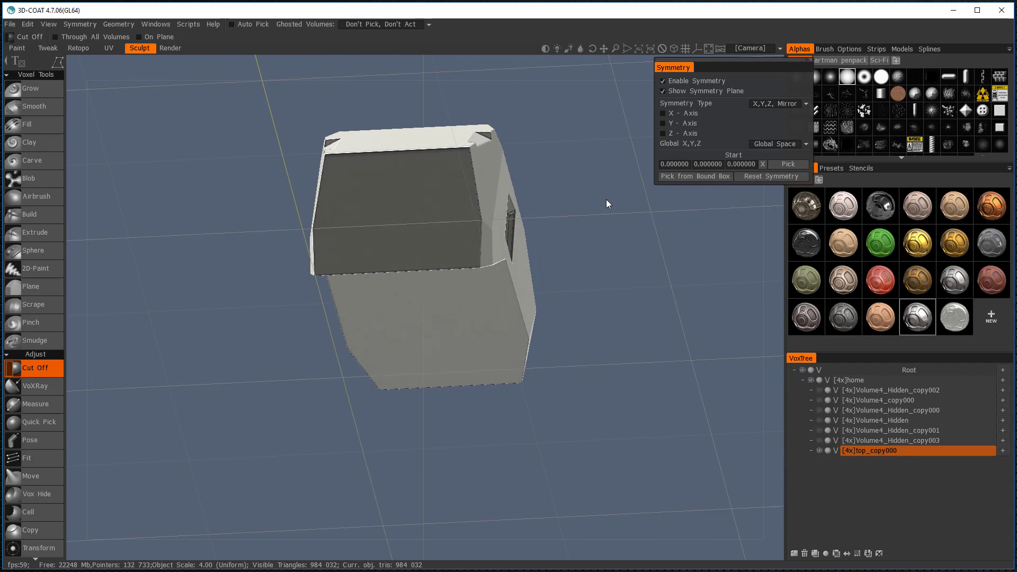
pyautogui.click(324, 284)
pyautogui.doubleClick(346, 359)
pyautogui.moveTo(276, 224); pyautogui.dragTo(358, 227)
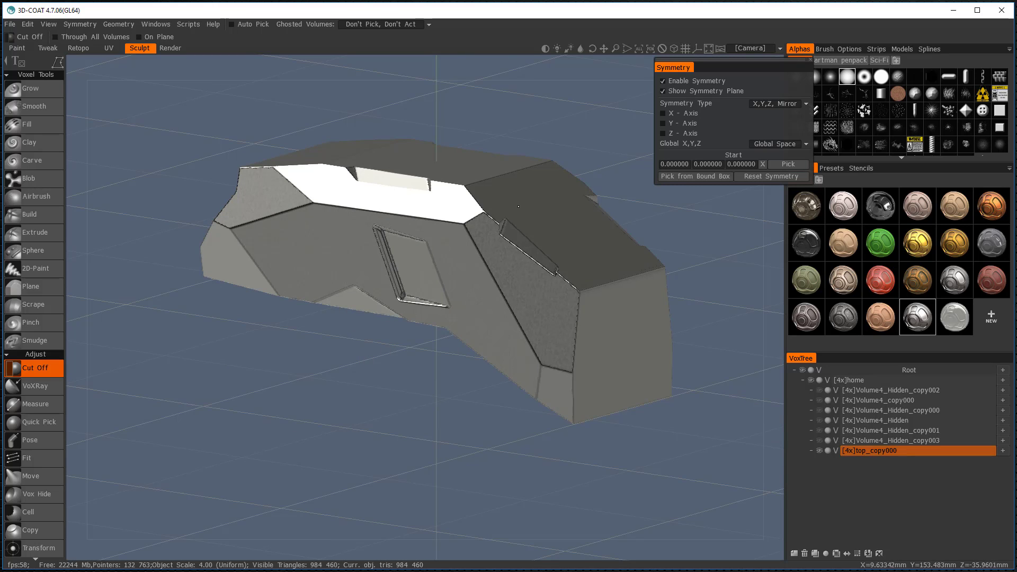
# Step: Turn X-axis symmetry back on, try a symmetrical copy of the form, and undo it
pyautogui.click(662, 113)
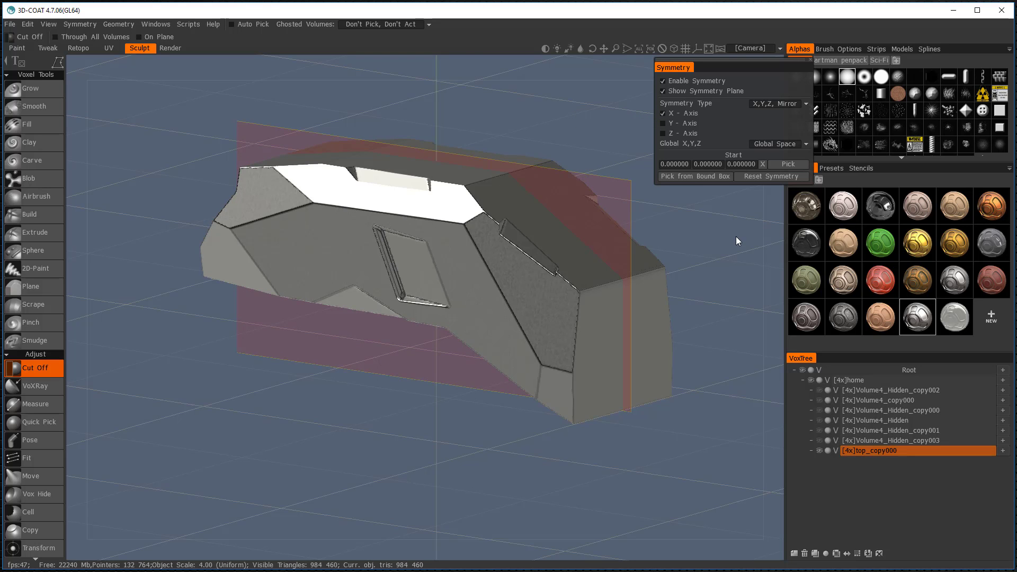
pyautogui.moveTo(735, 241); pyautogui.dragTo(679, 243, button='middle')
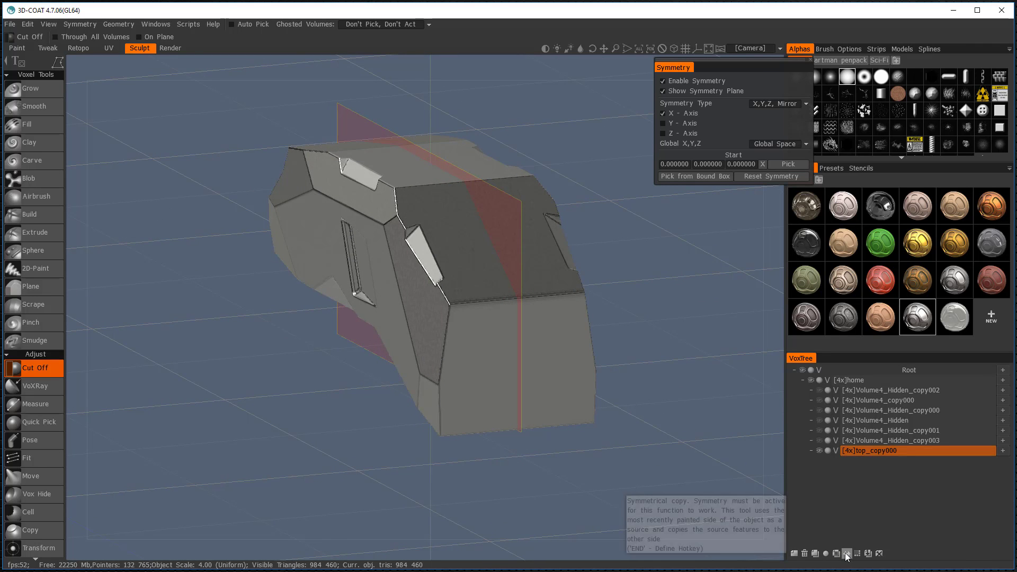
pyautogui.moveTo(692, 351)
pyautogui.mouseDown()
pyautogui.moveTo(513, 335)
pyautogui.moveTo(536, 259)
pyautogui.moveTo(542, 298)
pyautogui.moveTo(476, 320)
pyautogui.moveTo(435, 306)
pyautogui.moveTo(427, 272)
pyautogui.moveTo(604, 338)
pyautogui.moveTo(675, 341)
pyautogui.mouseUp()
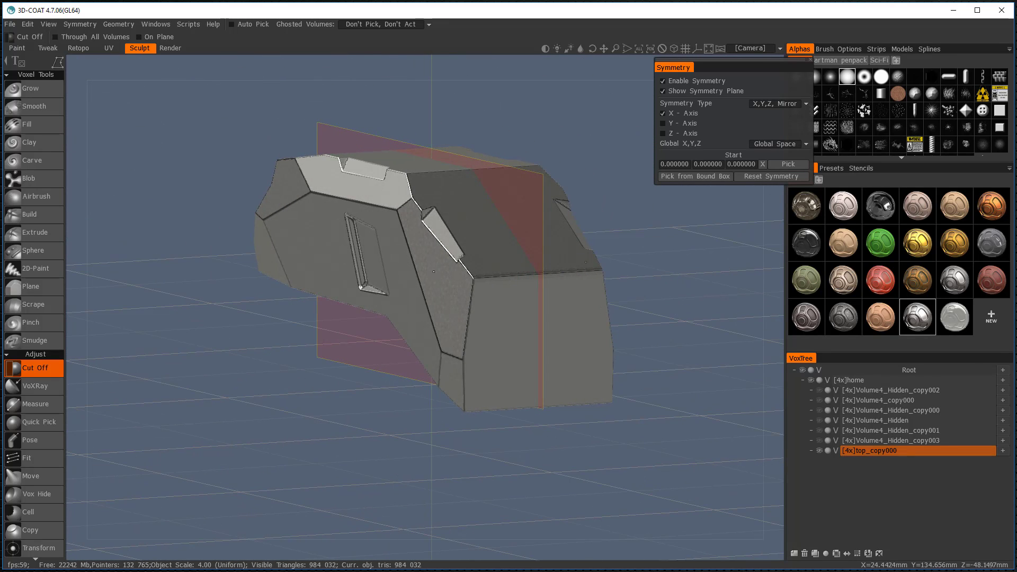
pyautogui.hotkey('ctrl', 'z')
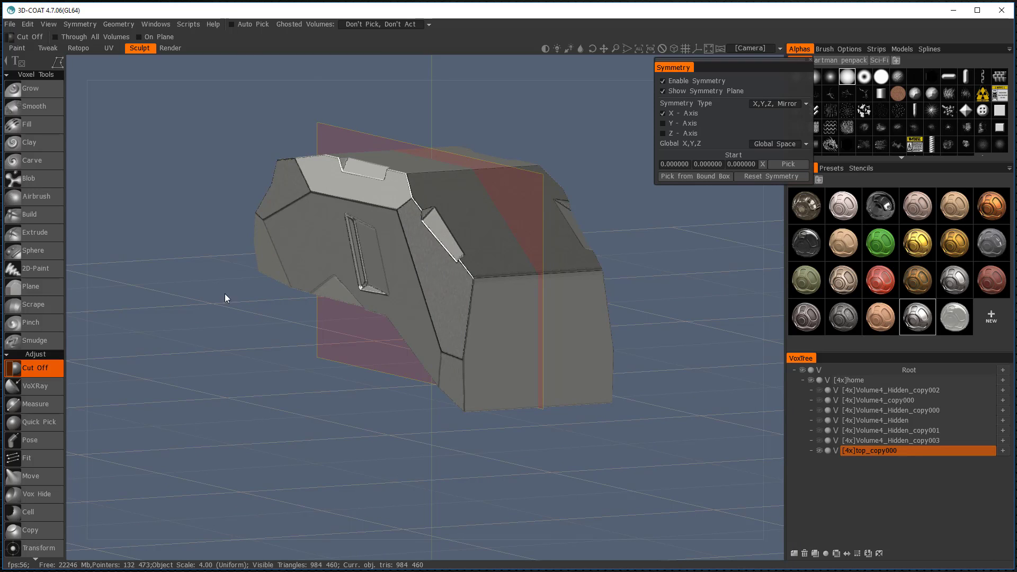
# Step: Set the Smooth brush radius to 3.701, touch the notched side, and retry the symmetrical copy
pyautogui.click(17, 111)
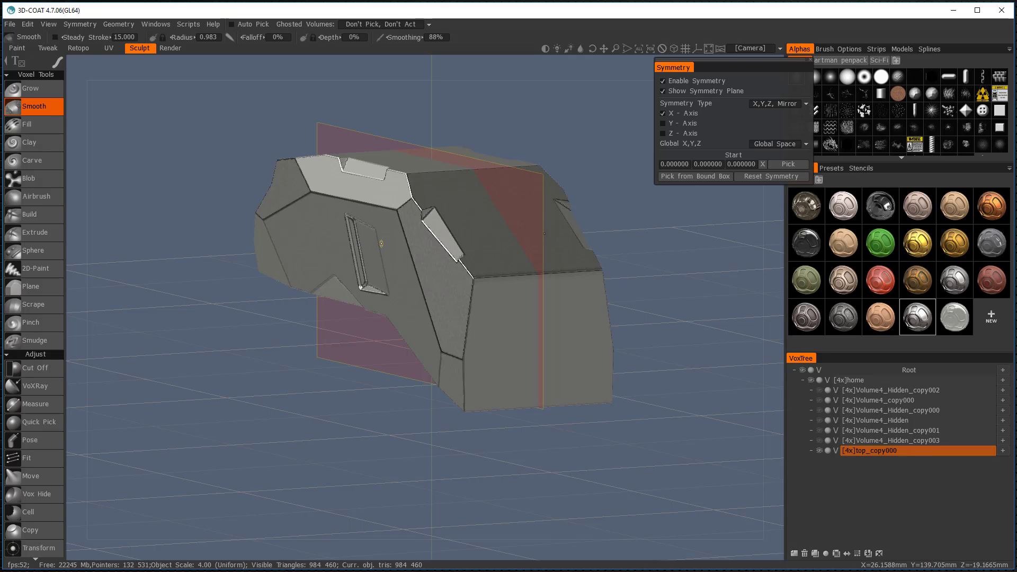
pyautogui.moveTo(332, 243); pyautogui.dragTo(314, 246, button='right')
pyautogui.moveTo(264, 393); pyautogui.dragTo(328, 419)
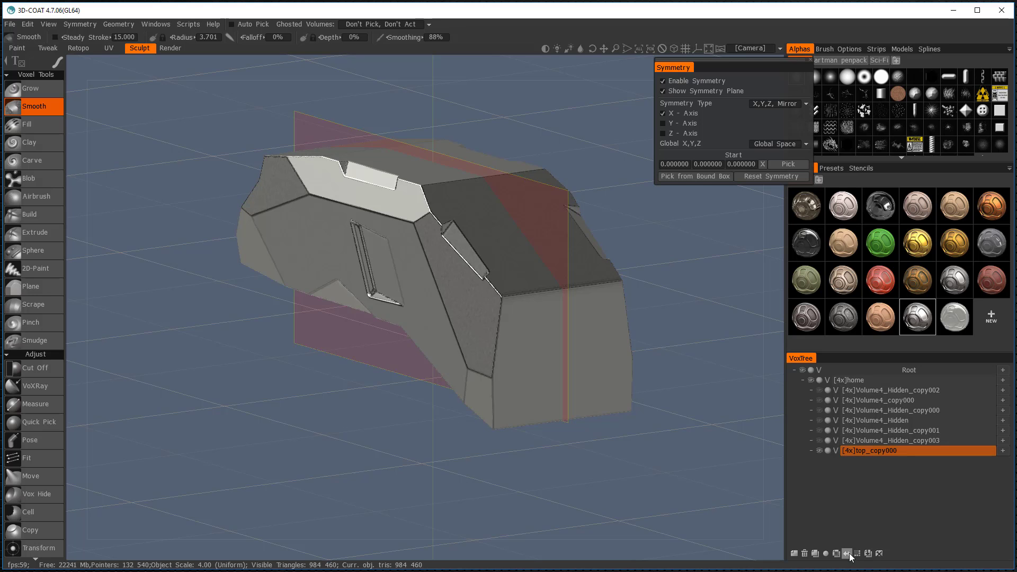
pyautogui.moveTo(675, 432)
pyautogui.mouseDown()
pyautogui.moveTo(474, 424)
pyautogui.moveTo(477, 327)
pyautogui.moveTo(492, 389)
pyautogui.moveTo(656, 415)
pyautogui.moveTo(668, 434)
pyautogui.mouseUp()
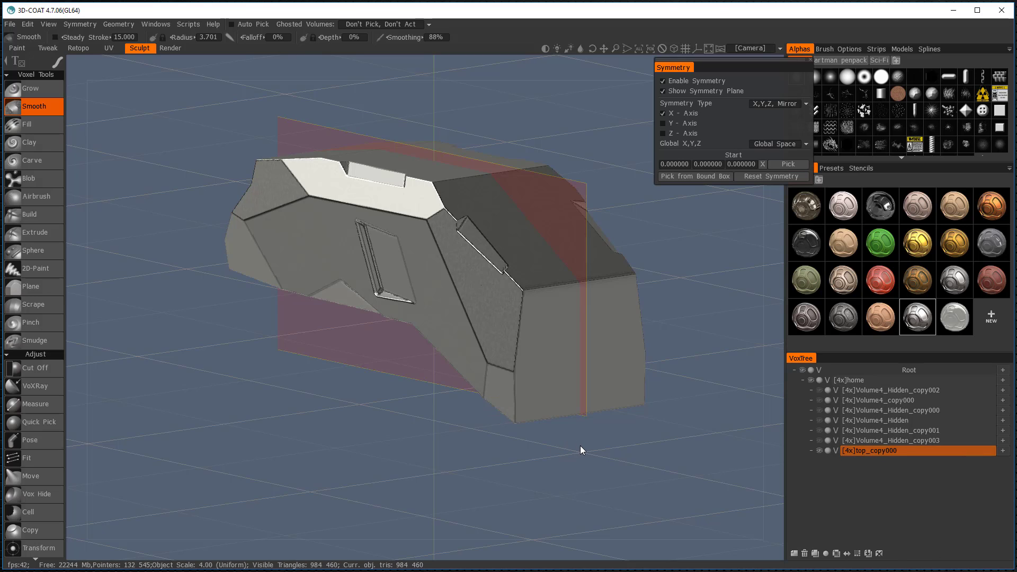
# Step: Undo the smoothing attempt and the one-sided lower-edge notch, leaving X-axis symmetry off
pyautogui.press('c')
pyautogui.press('s')
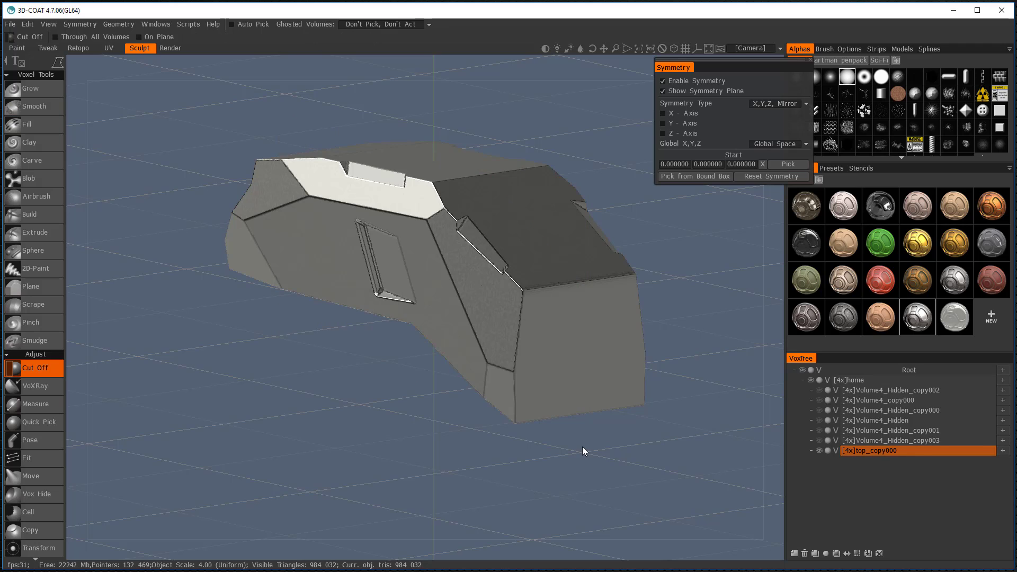
pyautogui.moveTo(723, 455); pyautogui.dragTo(702, 443)
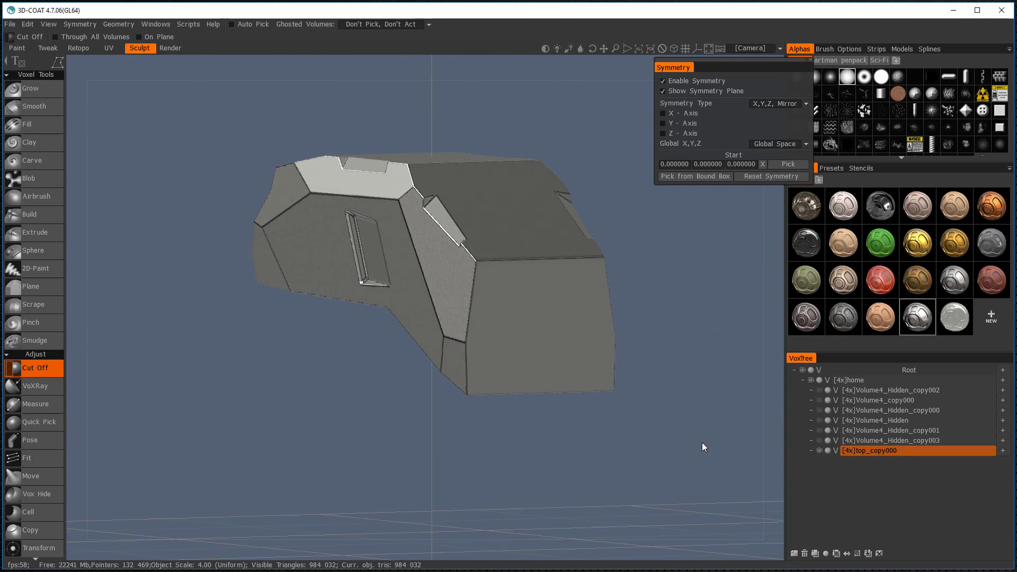
# Step: Show all volumes in the home group and examine how the shaped top fits the surrounding parts
pyautogui.click(810, 380)
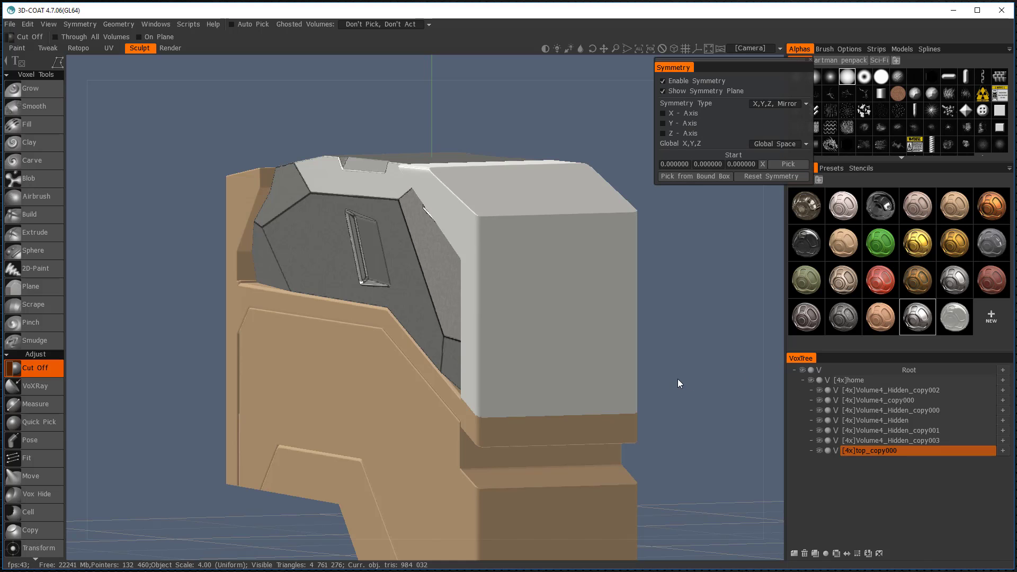
pyautogui.scroll(8, 675, 382)
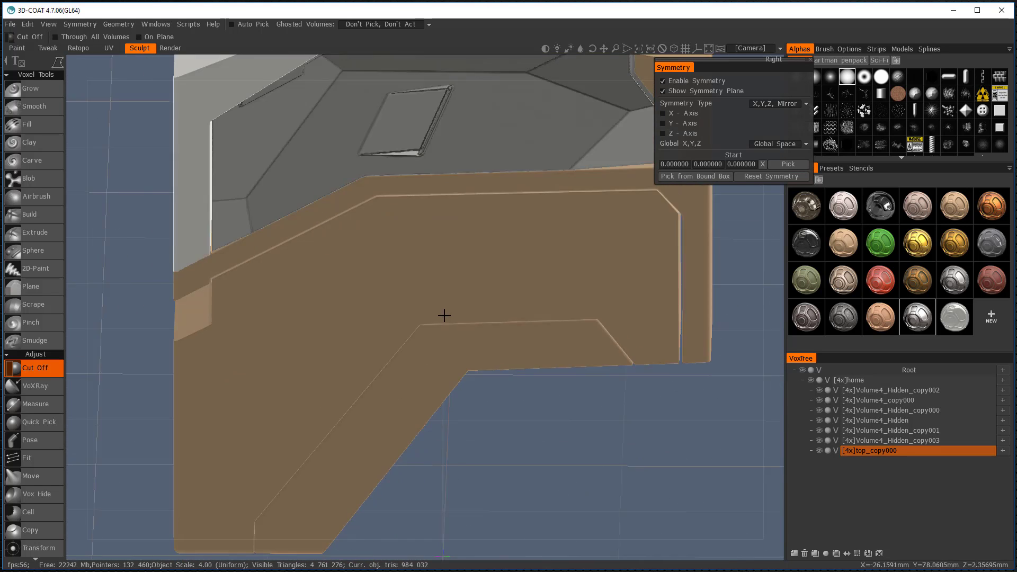
pyautogui.keyDown('alt'); pyautogui.moveTo(444, 315); pyautogui.dragTo(687, 290); pyautogui.keyUp('alt')
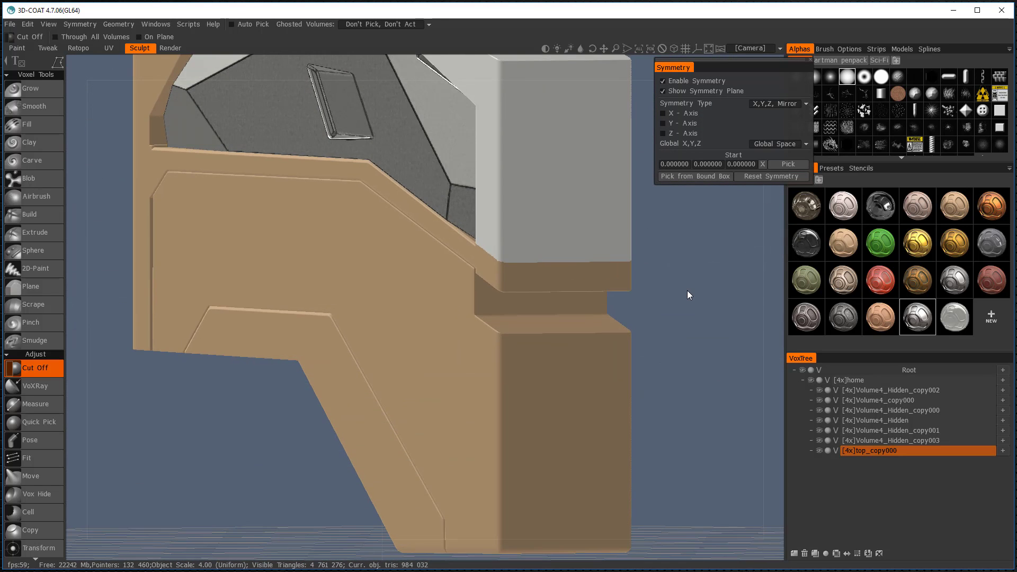
pyautogui.scroll(-5, 771, 291)
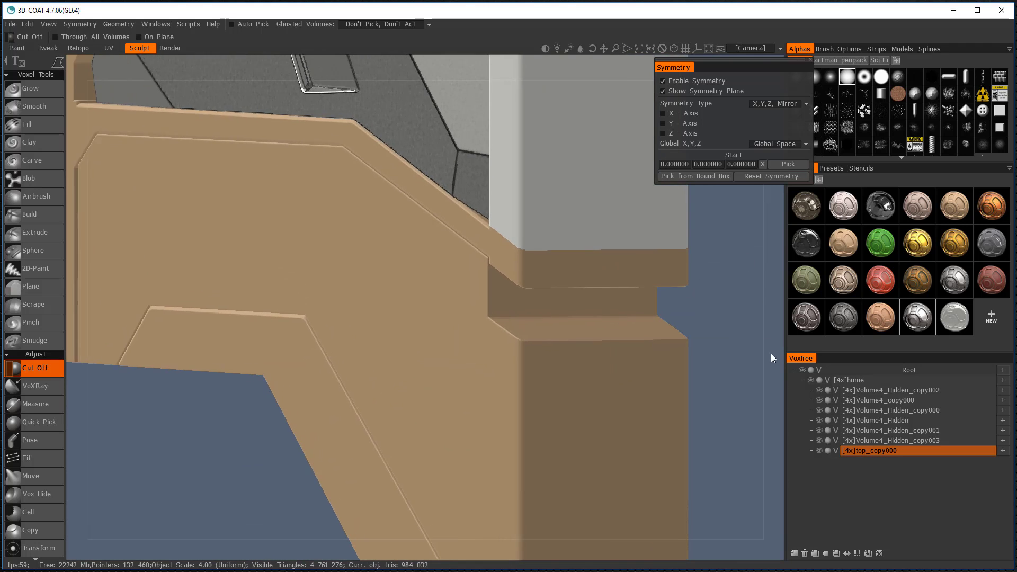
# Step: Start a box primitive in the back view and narrow its X size to 26.7245 inside the assembly
pyautogui.keyDown('alt'); pyautogui.moveTo(681, 284); pyautogui.dragTo(614, 284); pyautogui.keyUp('alt')
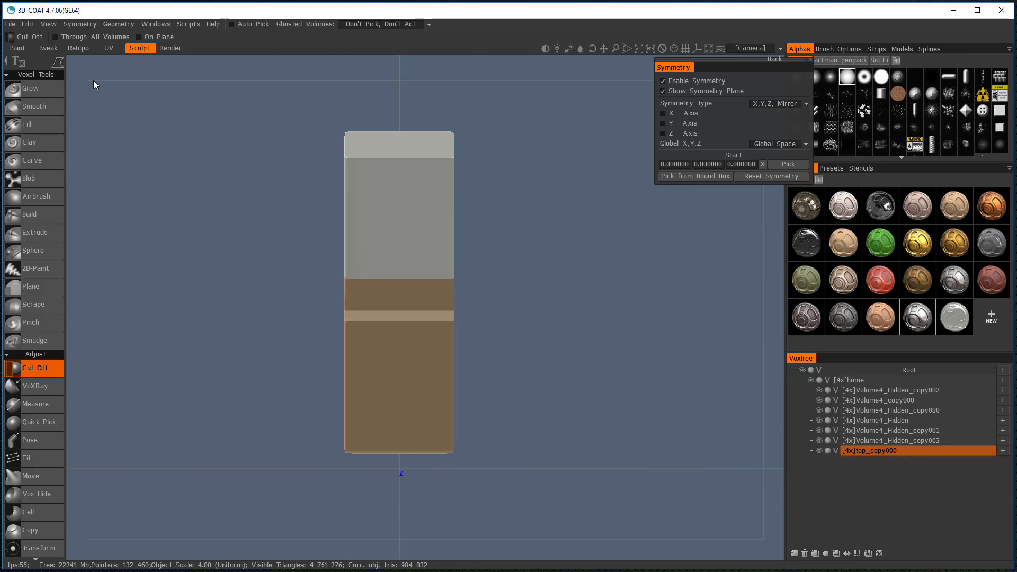
pyautogui.press('space')
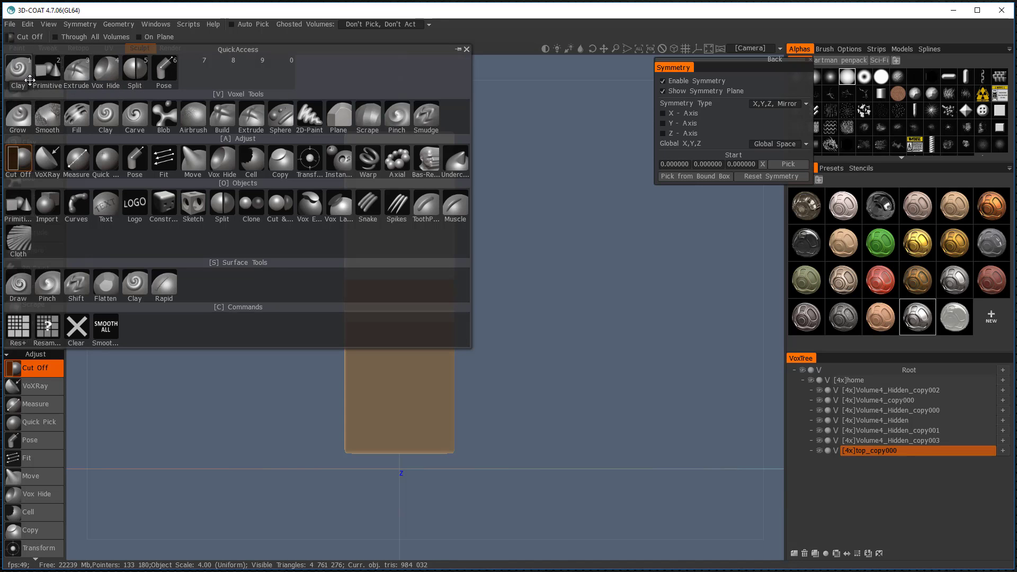
pyautogui.click(47, 70)
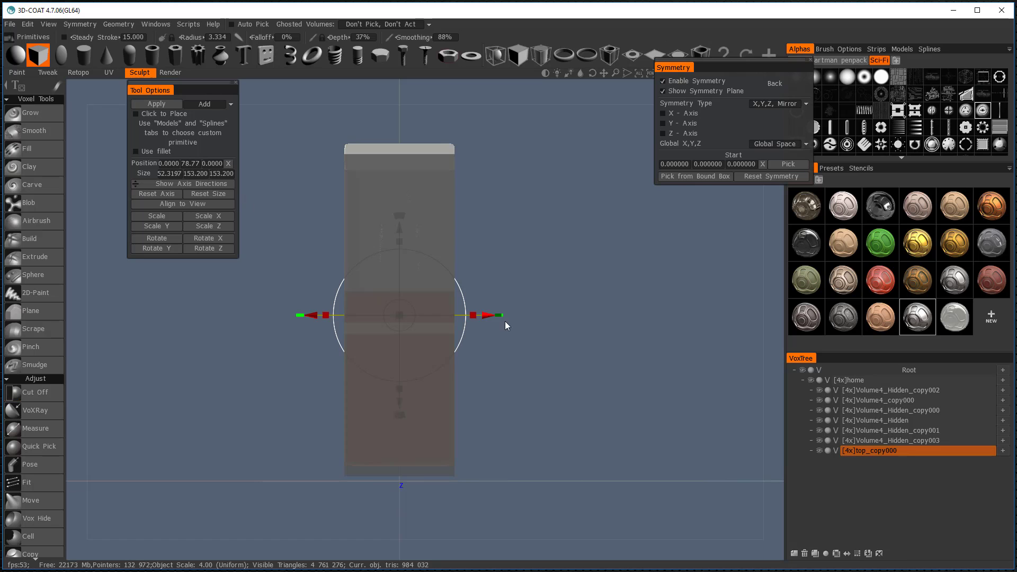
pyautogui.moveTo(473, 316)
pyautogui.mouseDown()
pyautogui.moveTo(429, 315)
pyautogui.moveTo(471, 315)
pyautogui.moveTo(440, 315)
pyautogui.moveTo(468, 314)
pyautogui.moveTo(451, 312)
pyautogui.mouseUp()
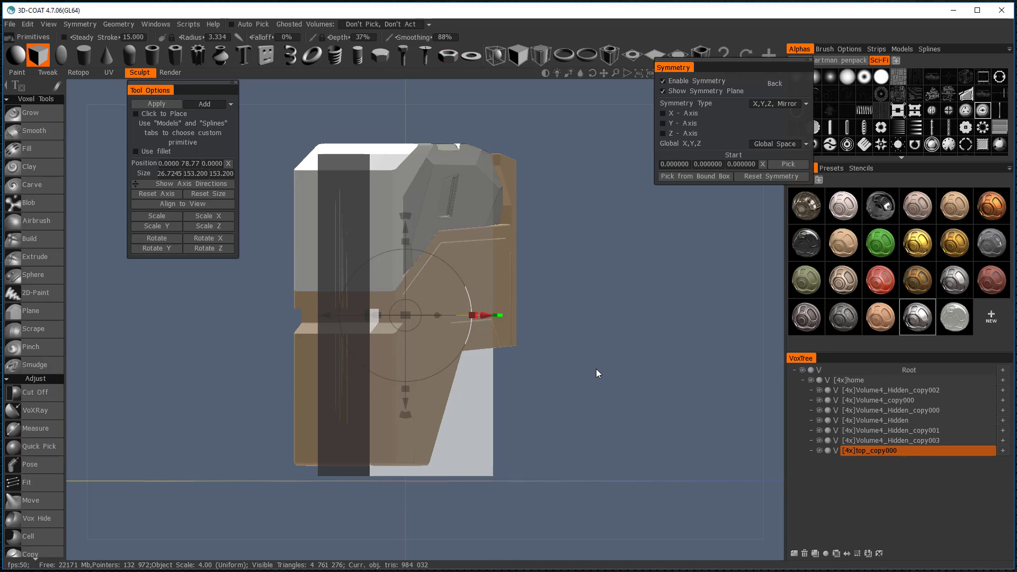
pyautogui.moveTo(618, 373); pyautogui.dragTo(596, 358)
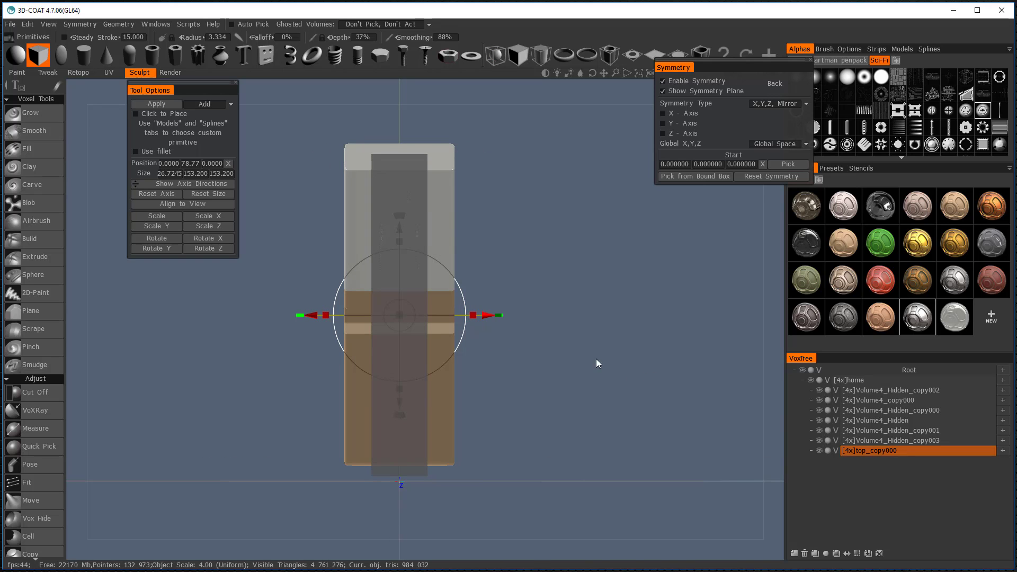
# Step: Move the box primitive beside the assembly to X 43.06 and create a new volume named stand
pyautogui.moveTo(488, 316); pyautogui.dragTo(400, 313)
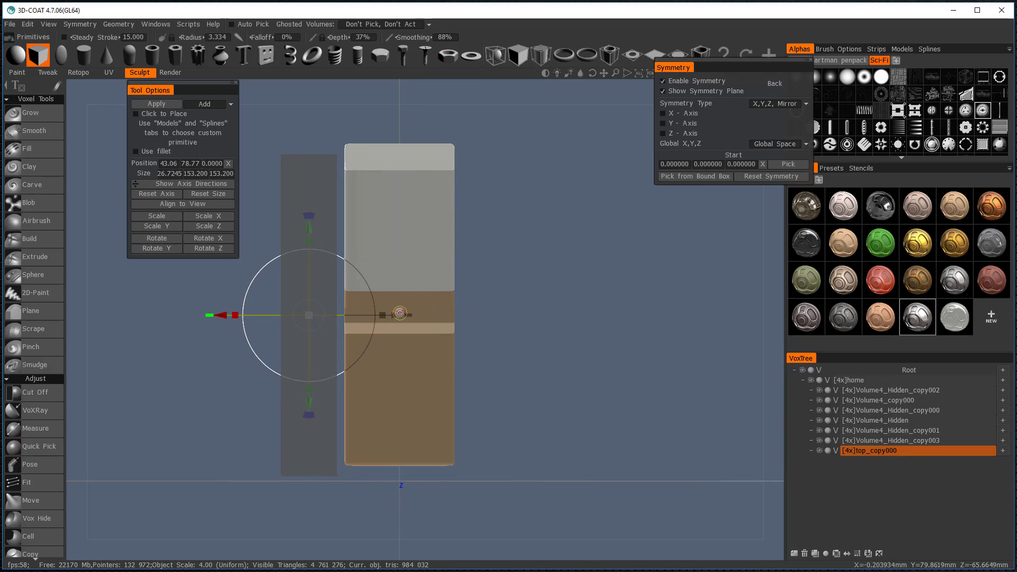
pyautogui.click(794, 554)
pyautogui.doubleClick(872, 462)
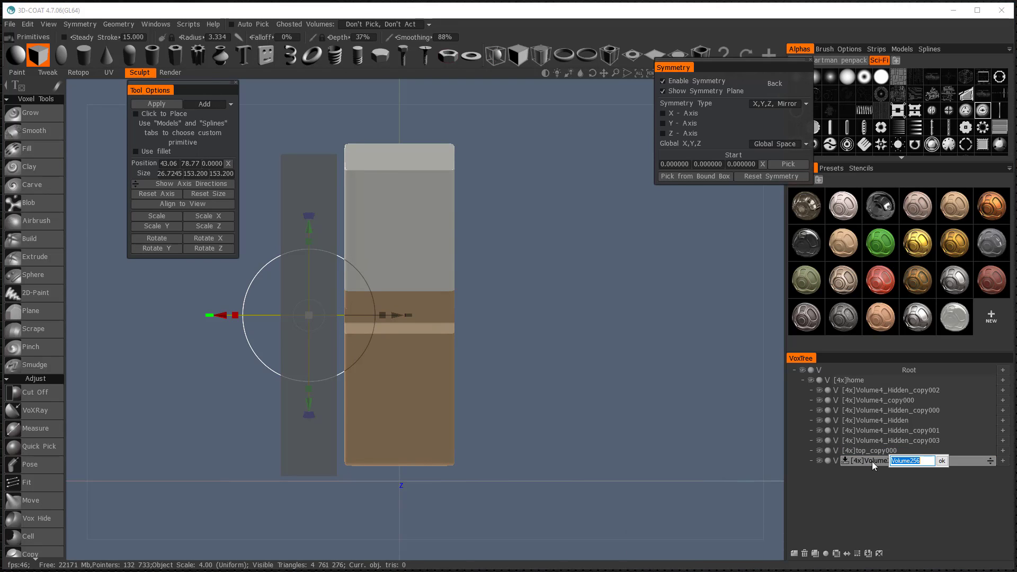
pyautogui.write('stand')
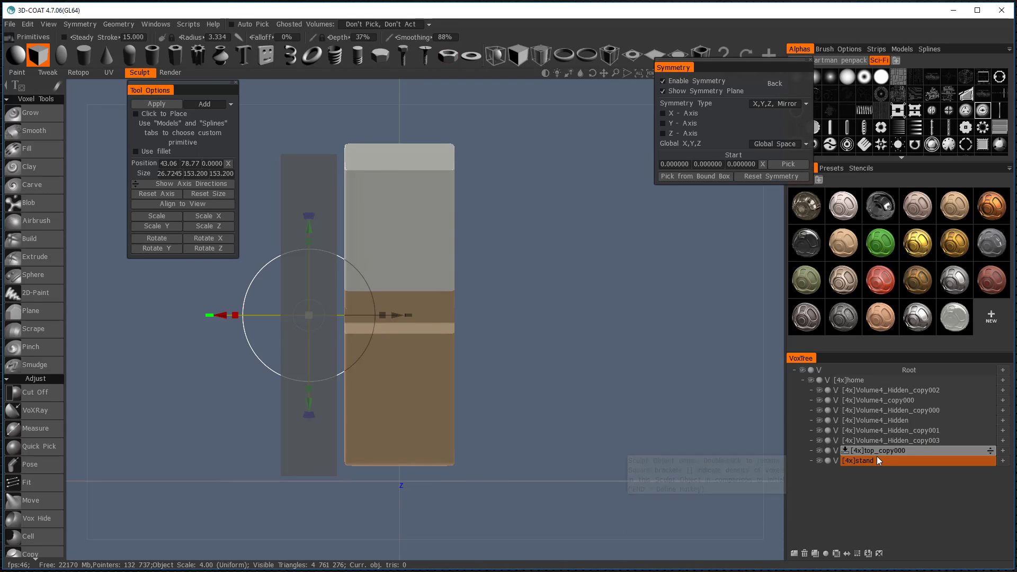
pyautogui.press('Return')
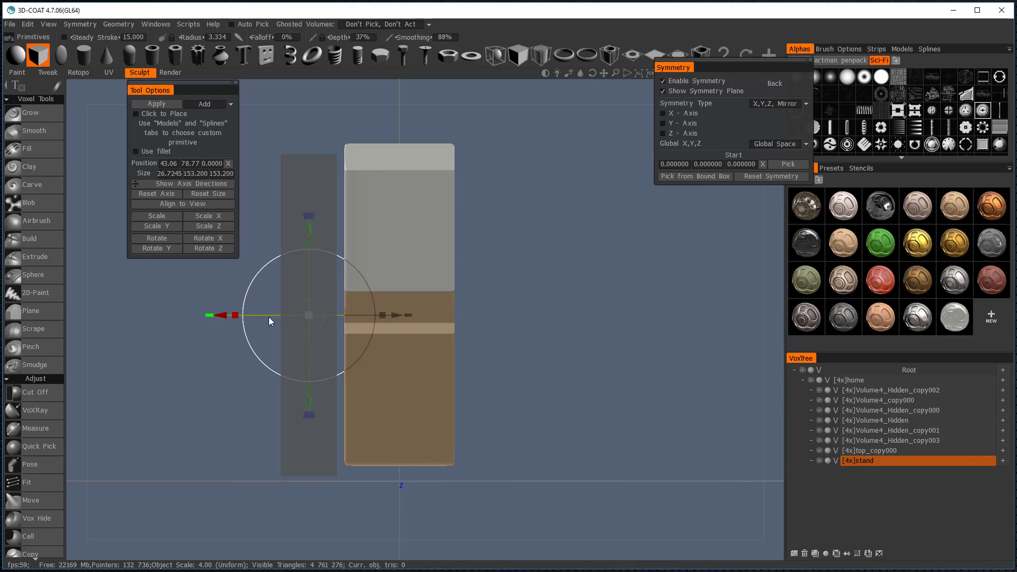
# Step: Widen the box primitive to an X size of 31.3388 and lower it to Y position 76.762
pyautogui.moveTo(386, 313); pyautogui.dragTo(397, 314)
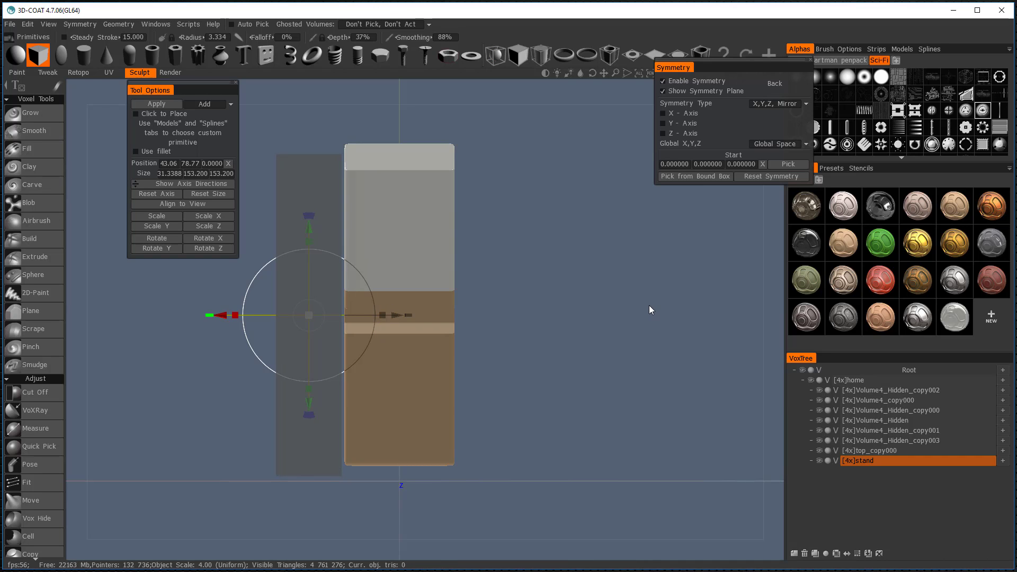
pyautogui.moveTo(310, 225); pyautogui.dragTo(309, 229)
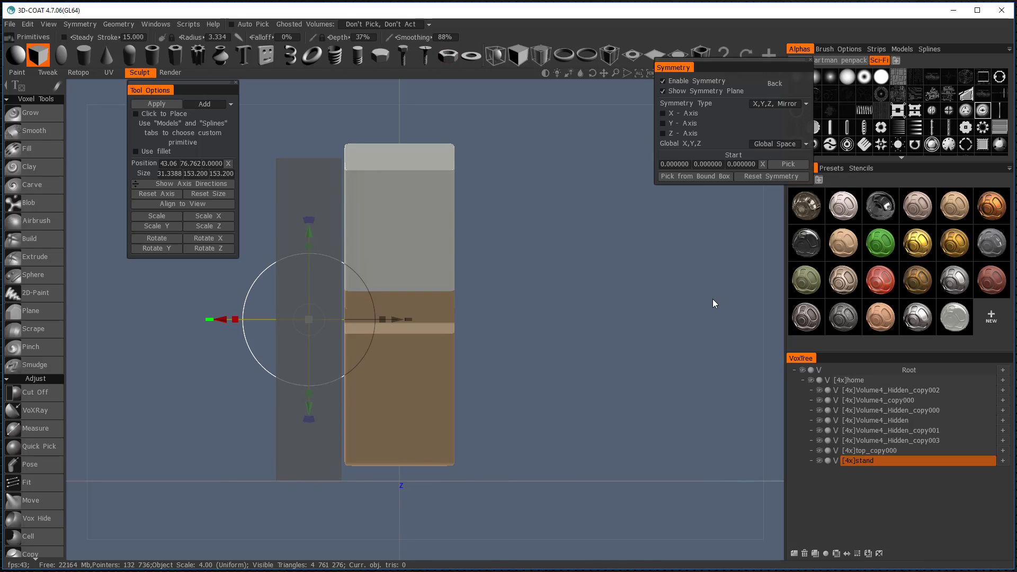
# Step: Resample the stand volume to 2x resolution with Good resampling quality by lowering its density
pyautogui.click(859, 553)
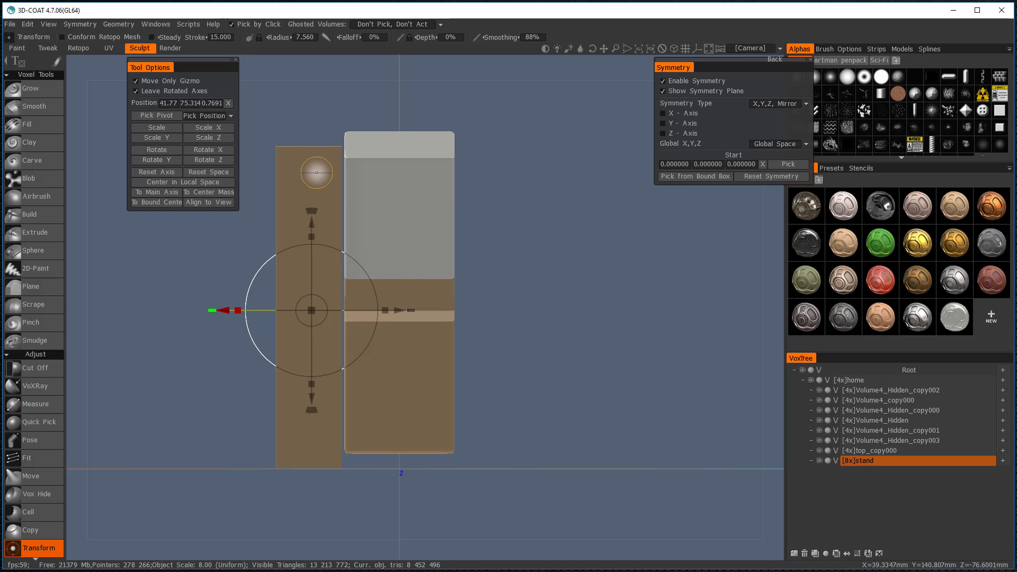
pyautogui.hotkey('ctrl', 'r')
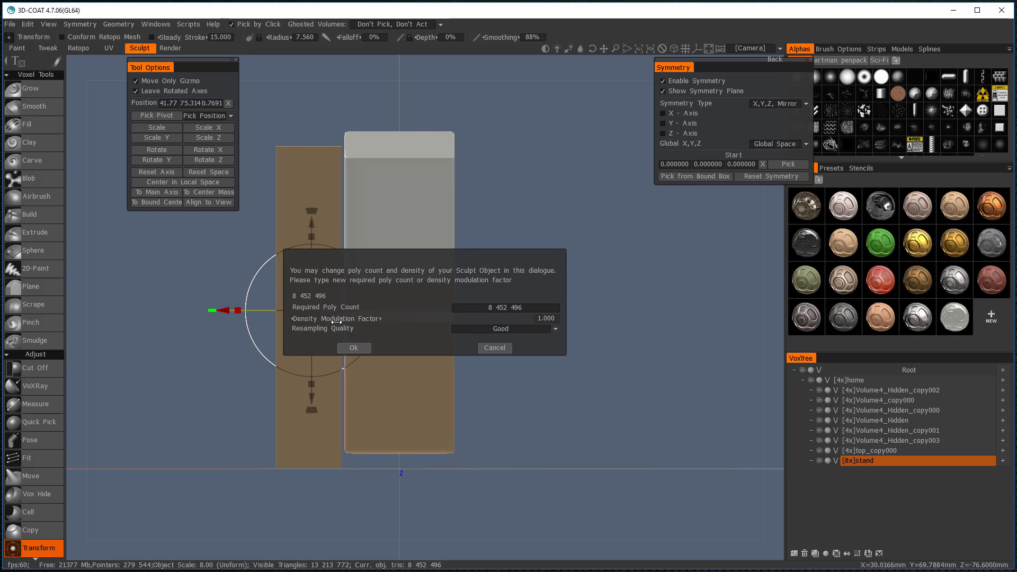
pyautogui.moveTo(336, 321); pyautogui.dragTo(311, 318)
pyautogui.click(354, 347)
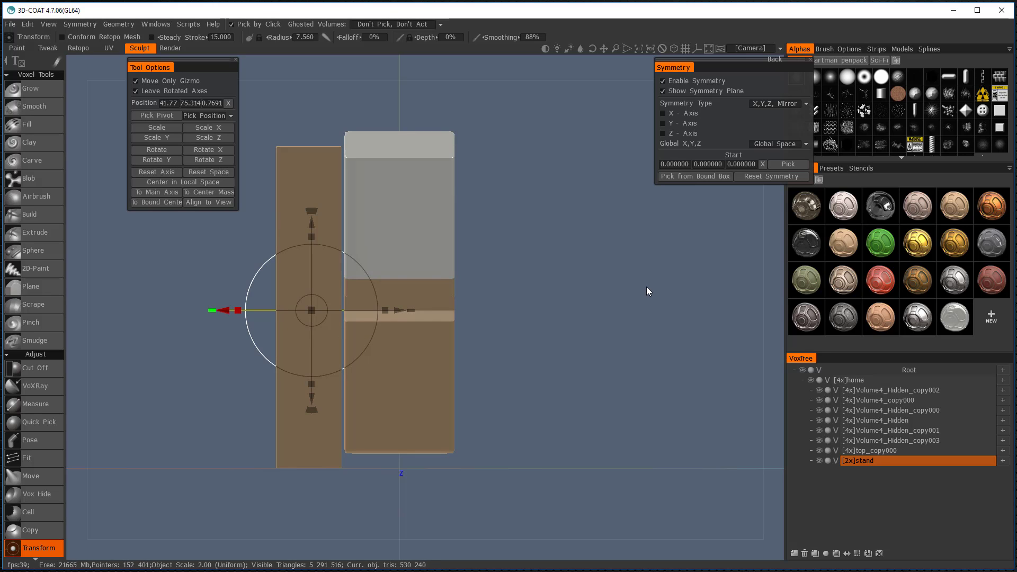
# Step: Use Cut Off in the back view to slope the stand's upper end downward away from the assembly
pyautogui.click(35, 368)
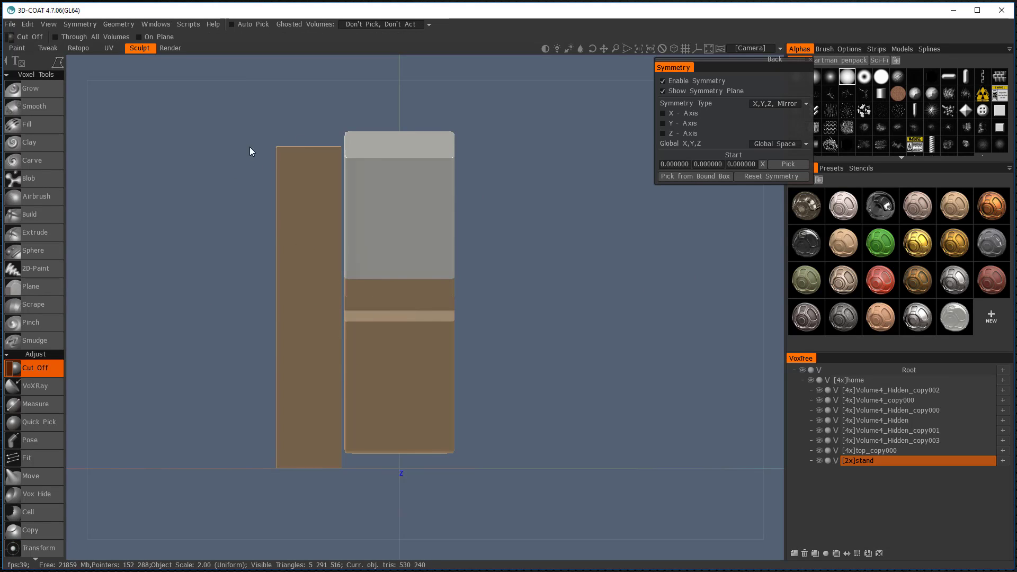
pyautogui.click(406, 185)
pyautogui.press('Return')
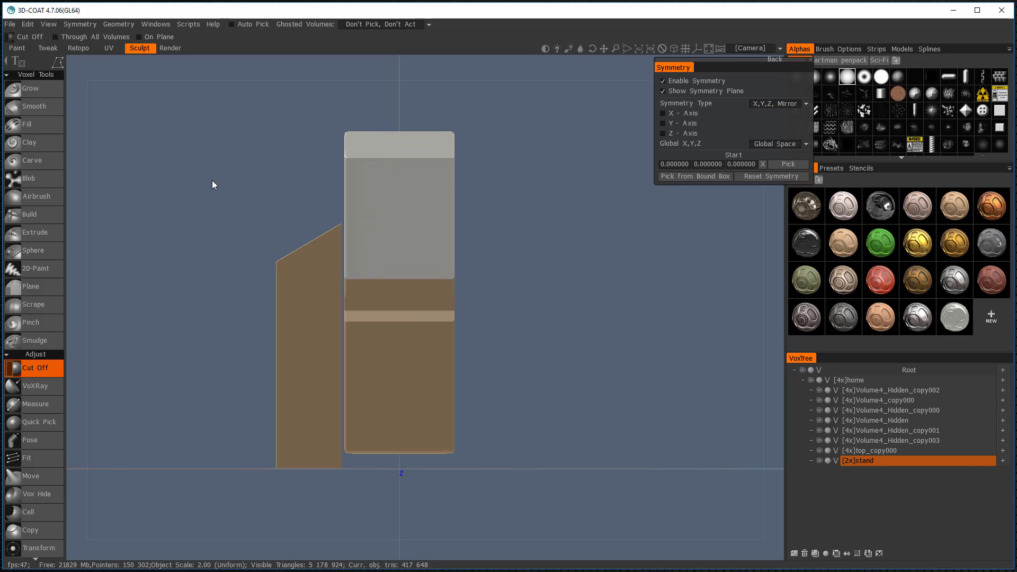
# Step: Try a tapered Cut Off along the stand's outer back edge from a slightly turned back view
pyautogui.moveTo(211, 181)
pyautogui.mouseDown(button='middle')
pyautogui.moveTo(188, 189)
pyautogui.moveTo(215, 195)
pyautogui.mouseUp(button='middle')
pyautogui.click(265, 221)
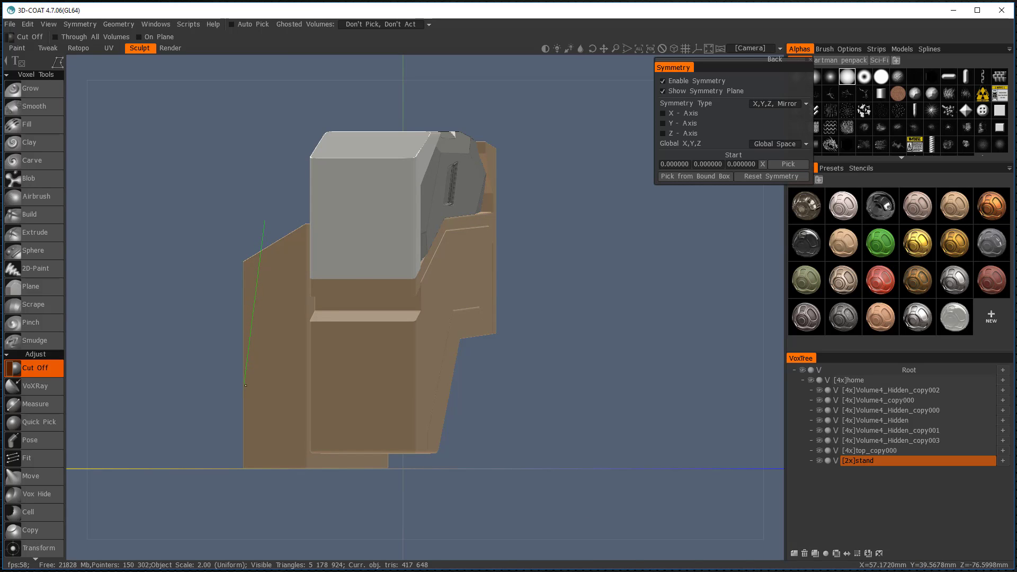
pyautogui.click(245, 385)
pyautogui.click(253, 482)
pyautogui.click(206, 450)
pyautogui.click(185, 242)
pyautogui.press('Return')
pyautogui.moveTo(262, 186)
pyautogui.mouseDown(button='middle')
pyautogui.moveTo(338, 194)
pyautogui.moveTo(272, 199)
pyautogui.mouseUp(button='middle')
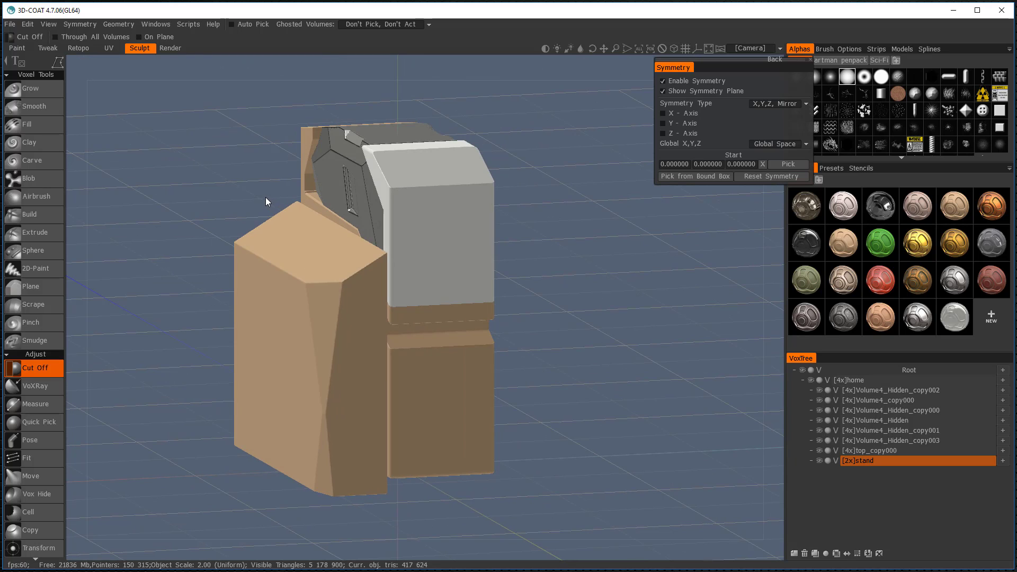
pyautogui.moveTo(266, 196); pyautogui.dragTo(192, 168, button='middle')
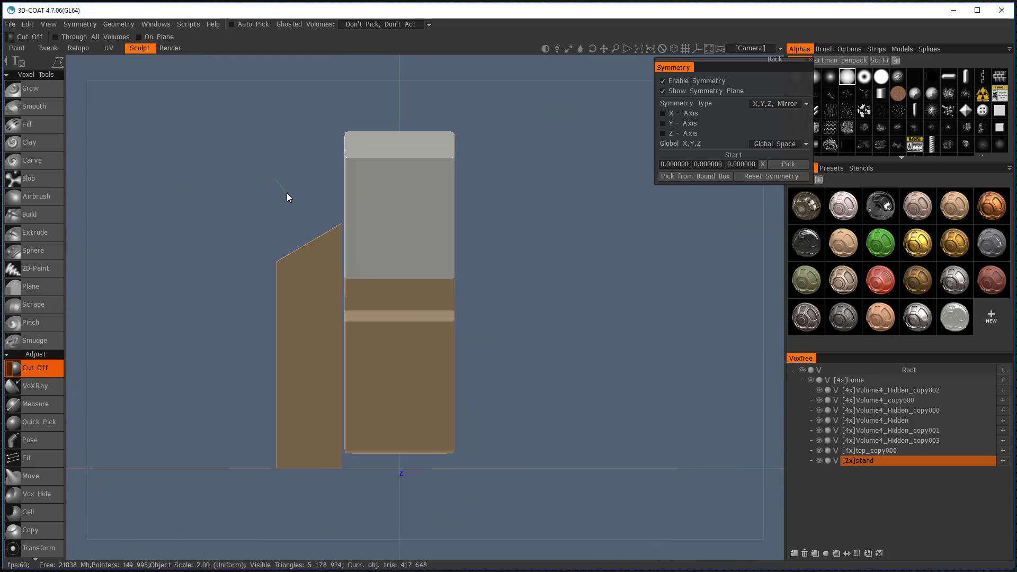
# Step: Cut a diagonal bevel across the stand's outer face from a slightly turned back view and assign the grey metallic shader
pyautogui.moveTo(287, 211); pyautogui.dragTo(280, 212, button='middle')
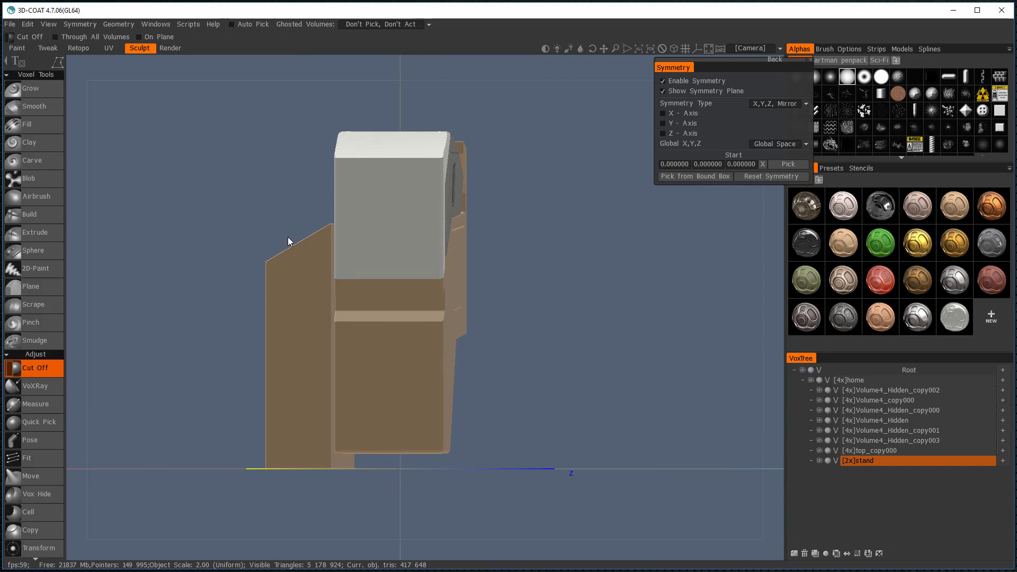
pyautogui.click(288, 233)
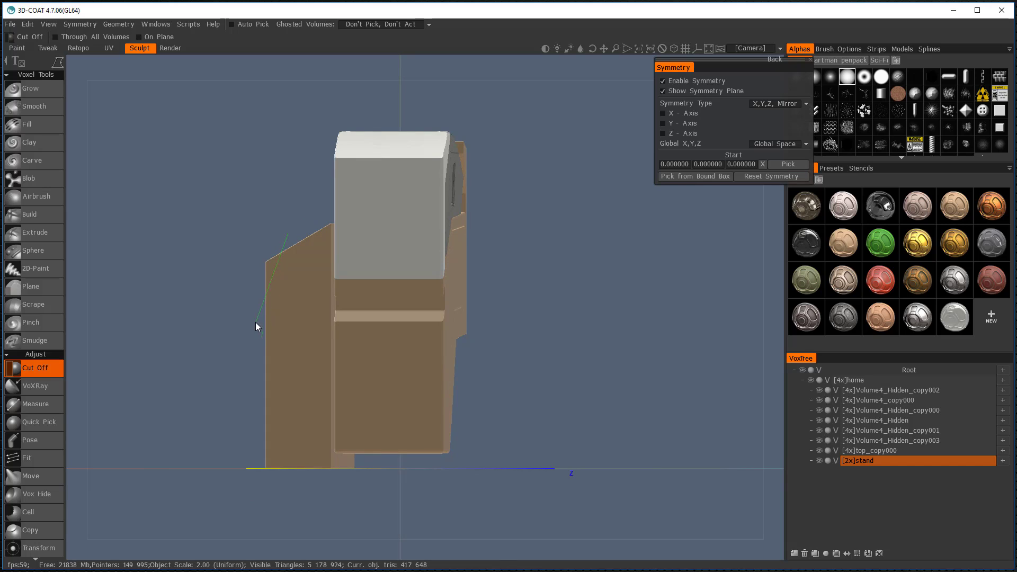
pyautogui.click(268, 401)
pyautogui.doubleClick(194, 275)
pyautogui.moveTo(194, 274); pyautogui.dragTo(747, 265, button='middle')
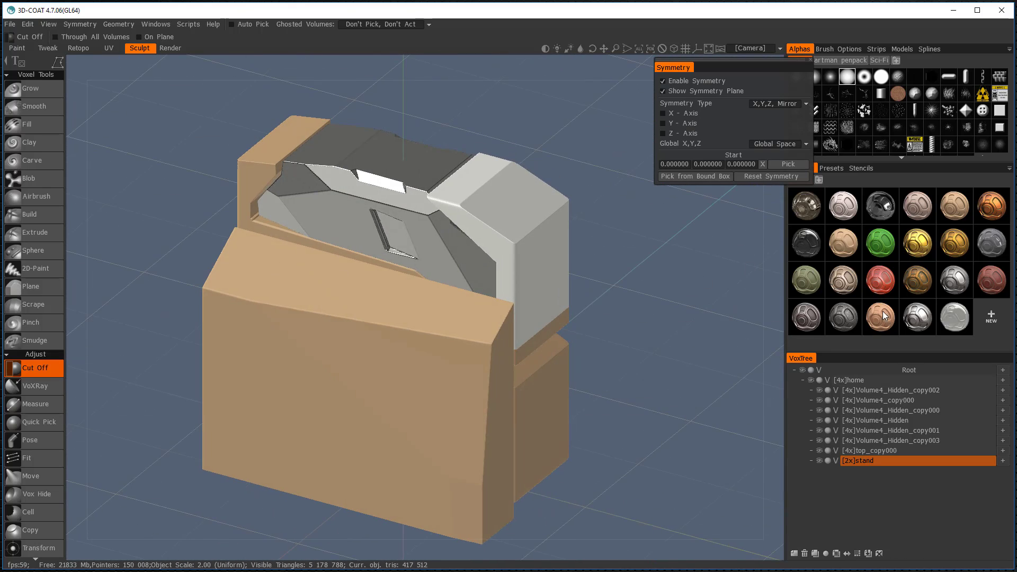
pyautogui.click(925, 318)
# Step: Cut off the stand's upper back corner along a long diagonal that slopes down toward the back in side view
pyautogui.moveTo(687, 289); pyautogui.dragTo(735, 253, button='middle')
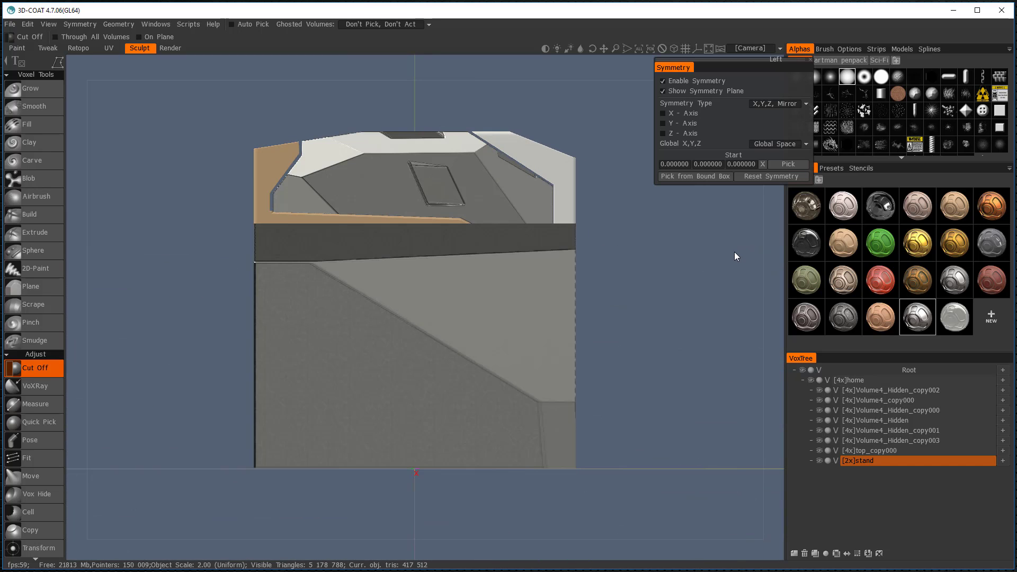
pyautogui.click(395, 215)
pyautogui.moveTo(628, 306); pyautogui.dragTo(561, 318, button='middle')
pyautogui.click(625, 348)
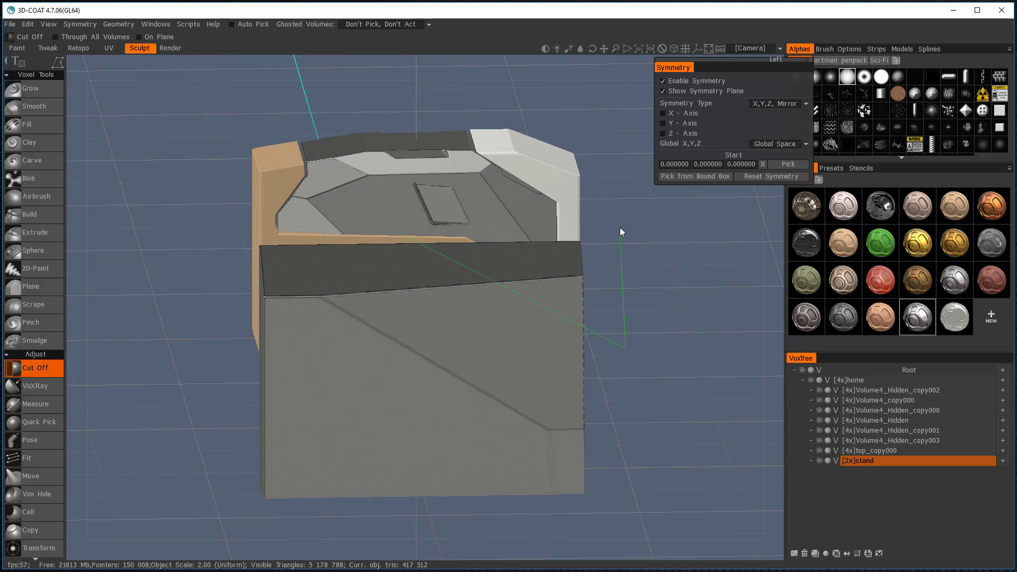
pyautogui.click(619, 220)
pyautogui.moveTo(445, 226); pyautogui.dragTo(530, 321, button='middle')
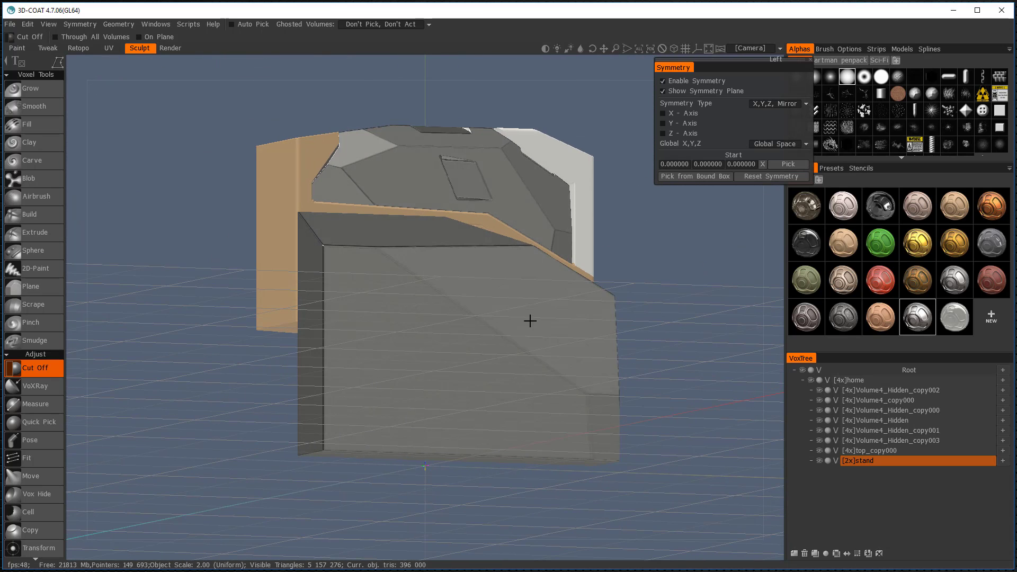
# Step: Cut off the stand's upper front corner along a steep diagonal
pyautogui.click(256, 391)
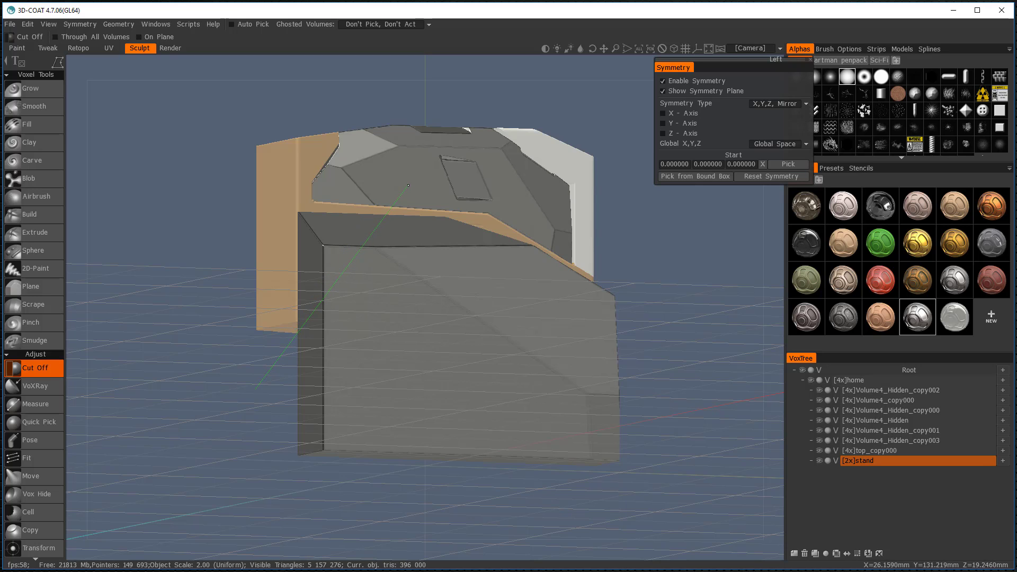
pyautogui.click(408, 184)
pyautogui.doubleClick(203, 326)
pyautogui.moveTo(206, 327); pyautogui.dragTo(145, 201, button='middle')
# Step: Cut away the stand's lower front corner in side view with a two-segment outline, shallow at first and steeper toward the base
pyautogui.click(190, 348)
pyautogui.click(396, 419)
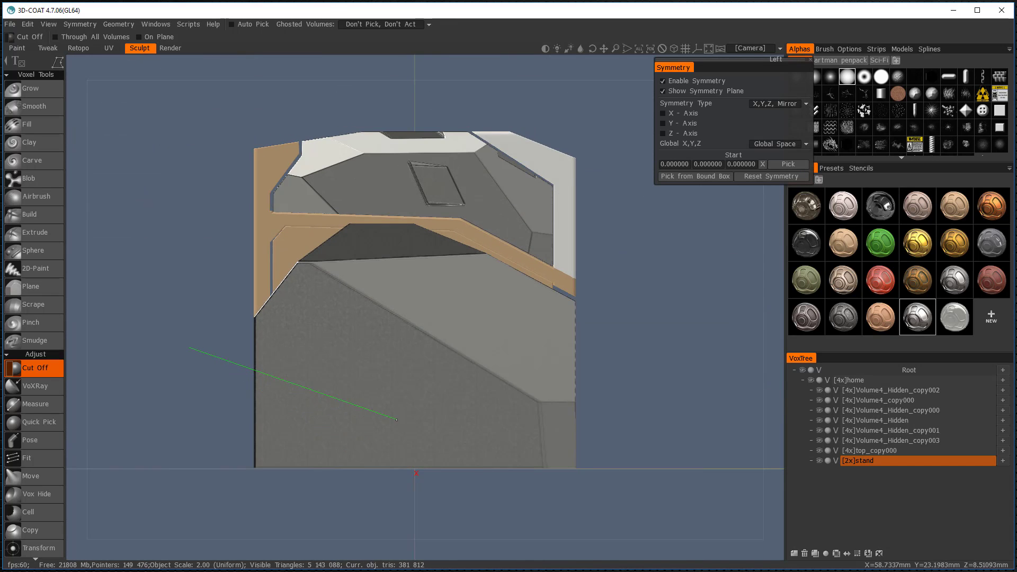
pyautogui.click(463, 499)
pyautogui.doubleClick(215, 495)
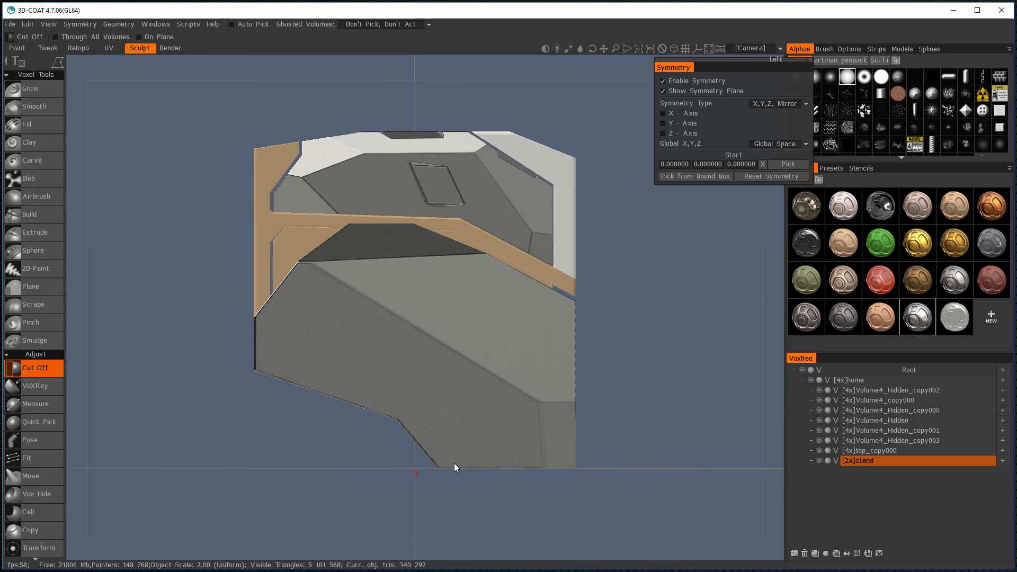
pyautogui.moveTo(454, 467); pyautogui.dragTo(526, 310, button='middle')
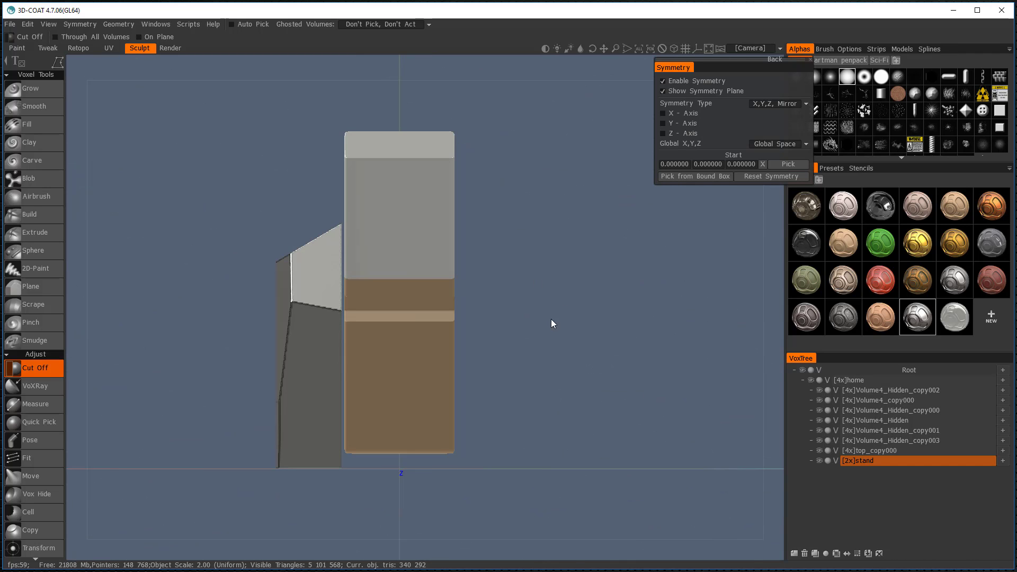
# Step: Taper the stand's outer face in the back view with a cut from its sloped upper end to near its base
pyautogui.moveTo(551, 320); pyautogui.dragTo(595, 333, button='middle')
pyautogui.click(313, 226)
pyautogui.click(272, 452)
pyautogui.click(239, 321)
pyautogui.press('Return')
pyautogui.moveTo(293, 217); pyautogui.dragTo(350, 217, button='right')
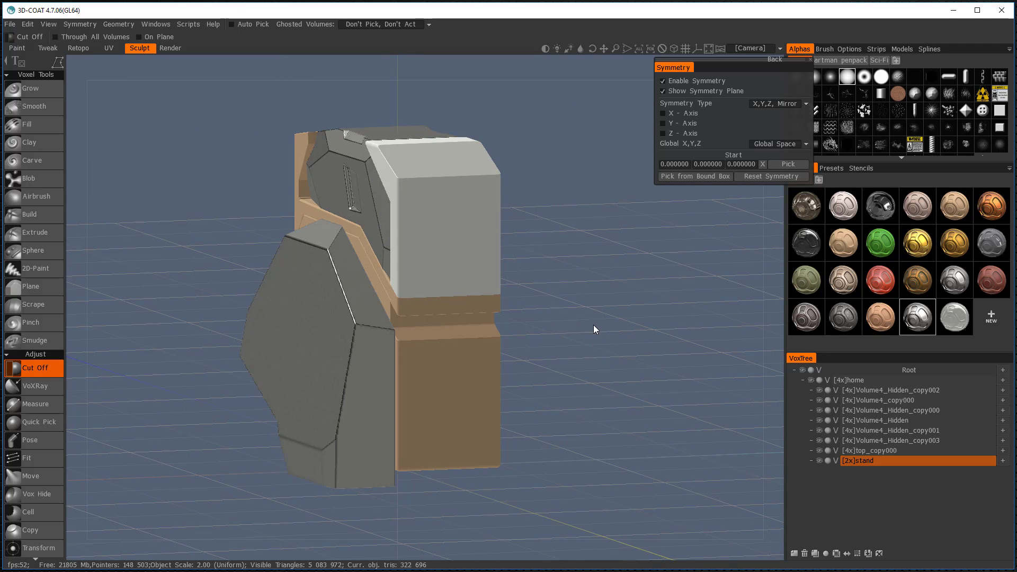
# Step: Create an X-mirrored instance of the stand on the opposite side of the assembly with the Instancer
pyautogui.keyDown('shift'); pyautogui.moveTo(583, 326); pyautogui.dragTo(577, 328, button='right'); pyautogui.keyUp('shift')
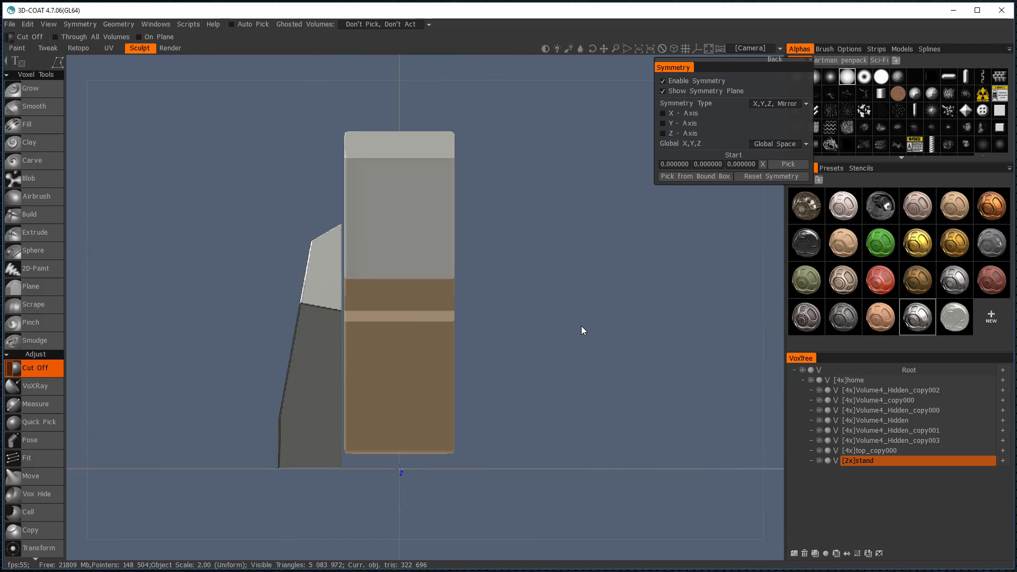
pyautogui.scroll(-1, 34, 475)
pyautogui.scroll(-2, 34, 475)
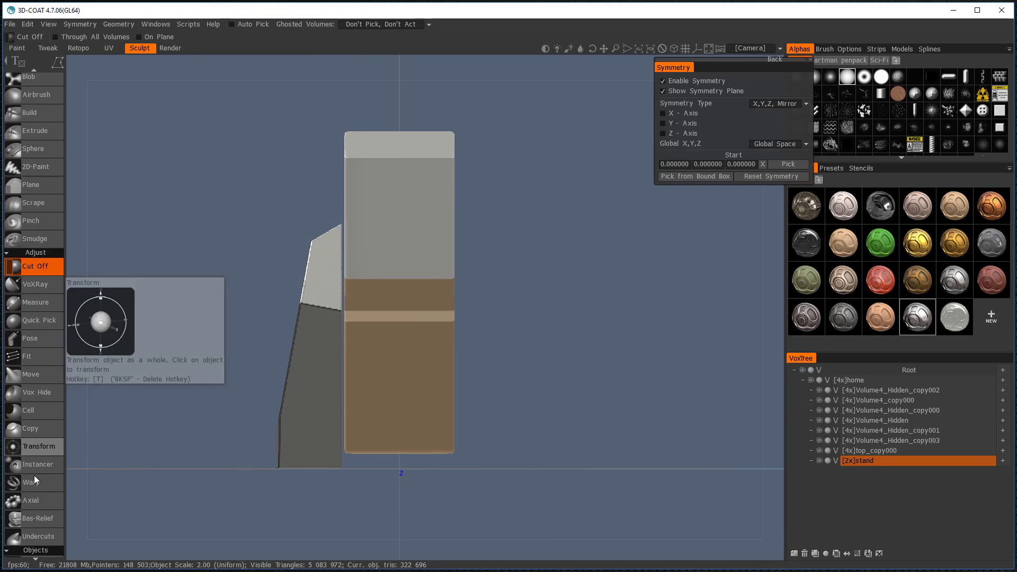
pyautogui.click(36, 463)
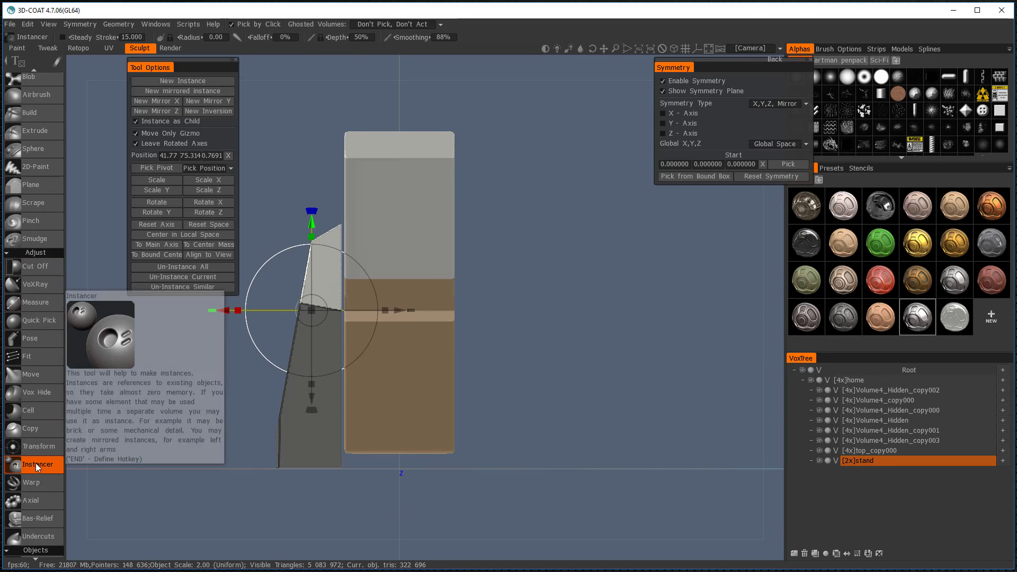
pyautogui.click(143, 101)
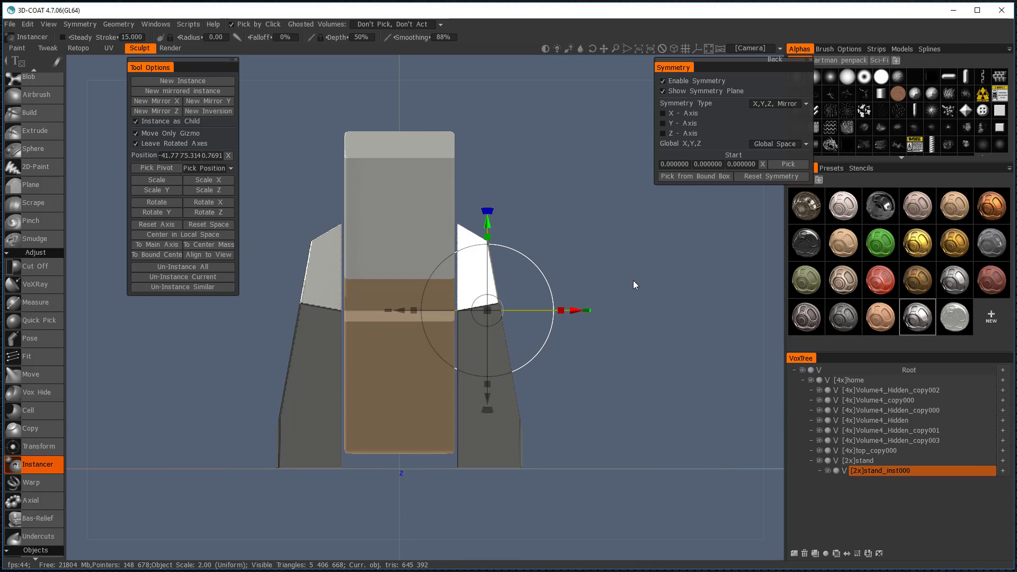
pyautogui.moveTo(634, 281); pyautogui.dragTo(581, 304)
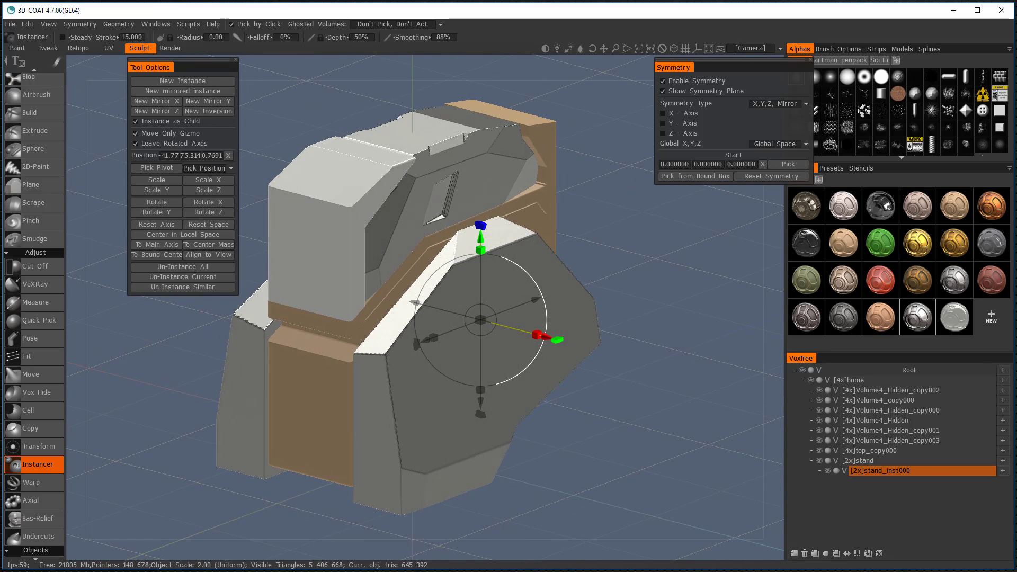
# Step: Cut a small notch into the lower front edge of the mirrored stand instance with Cut Off
pyautogui.press('c')
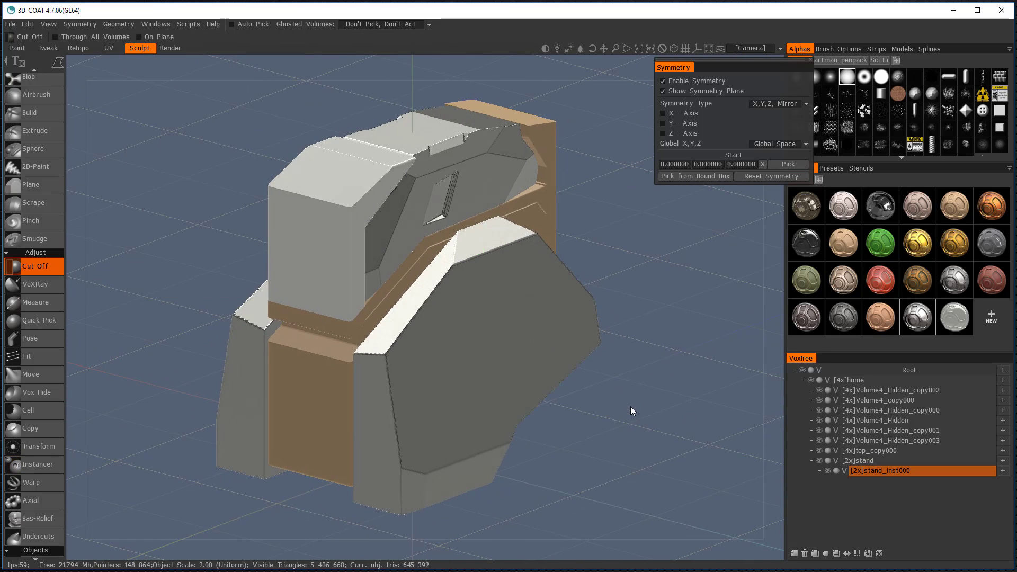
pyautogui.moveTo(630, 406); pyautogui.dragTo(582, 372)
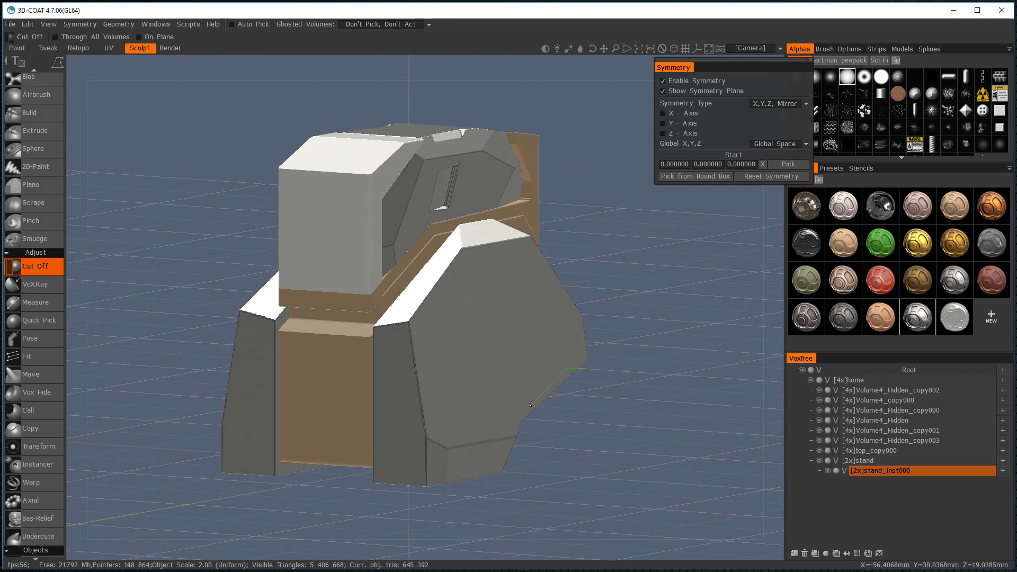
pyautogui.moveTo(531, 406); pyautogui.dragTo(533, 419)
pyautogui.moveTo(238, 201); pyautogui.dragTo(549, 237)
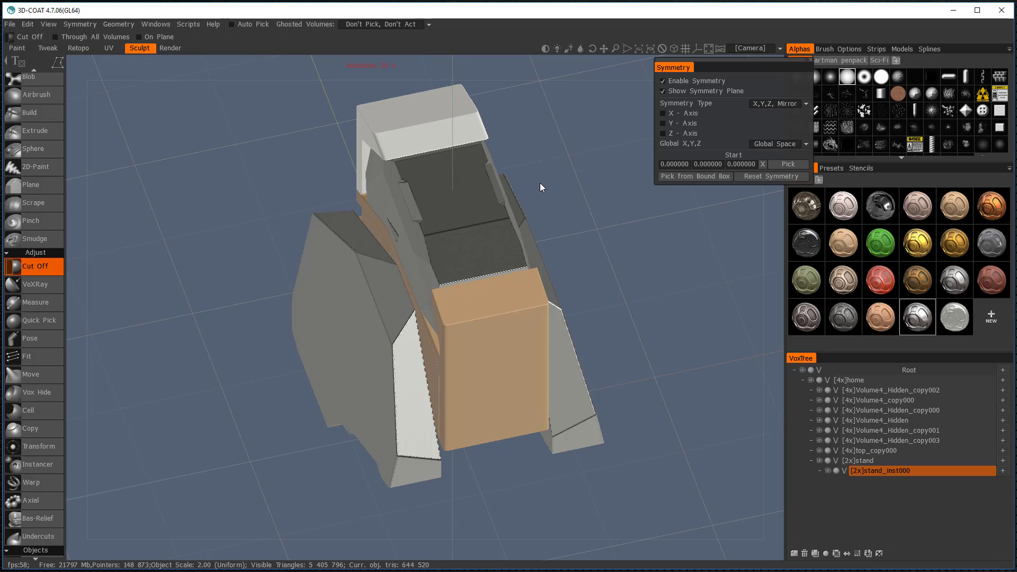
pyautogui.moveTo(539, 183); pyautogui.dragTo(612, 255)
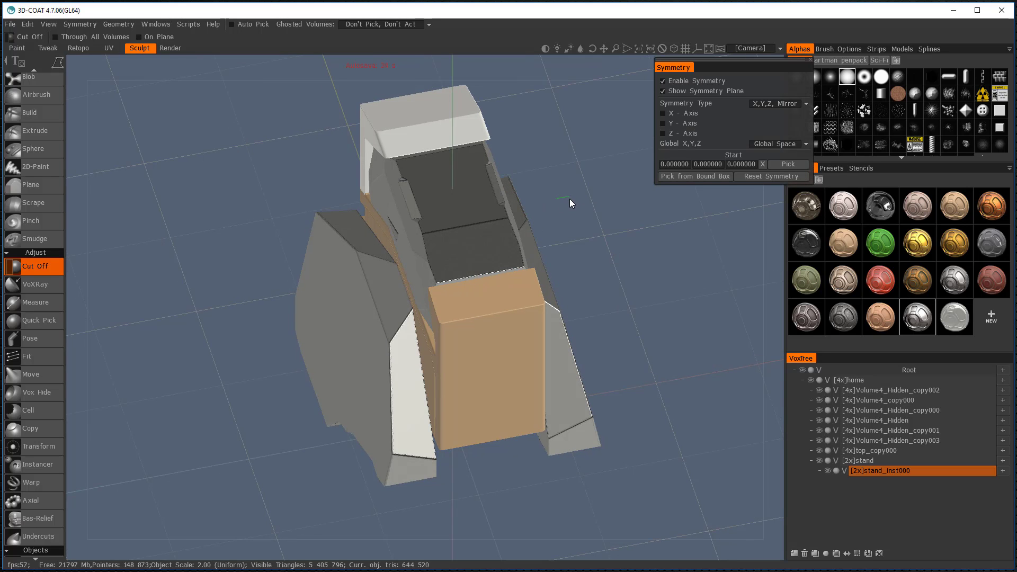
pyautogui.moveTo(564, 247); pyautogui.dragTo(572, 245)
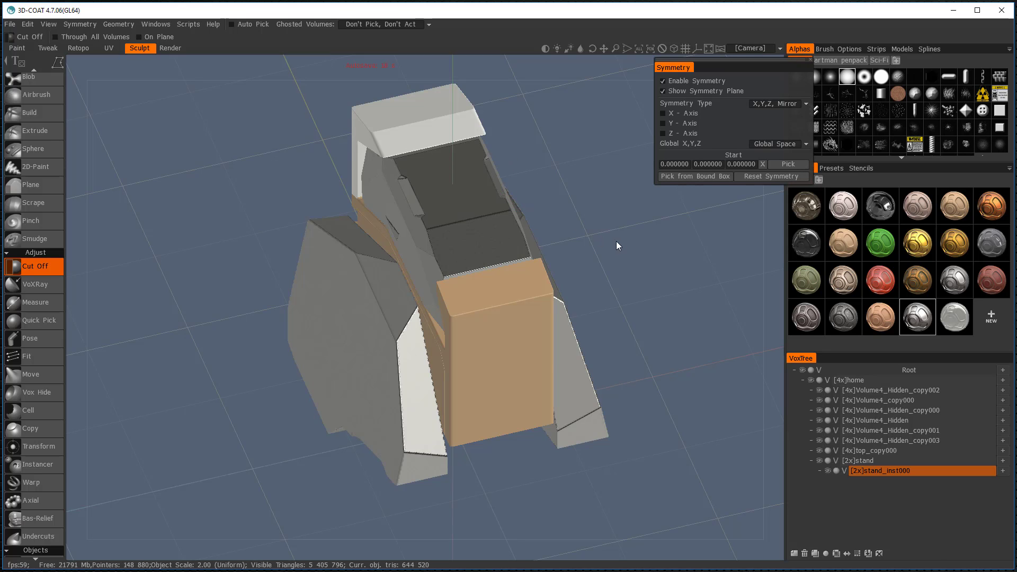
pyautogui.moveTo(618, 245); pyautogui.dragTo(575, 221)
pyautogui.click(513, 147)
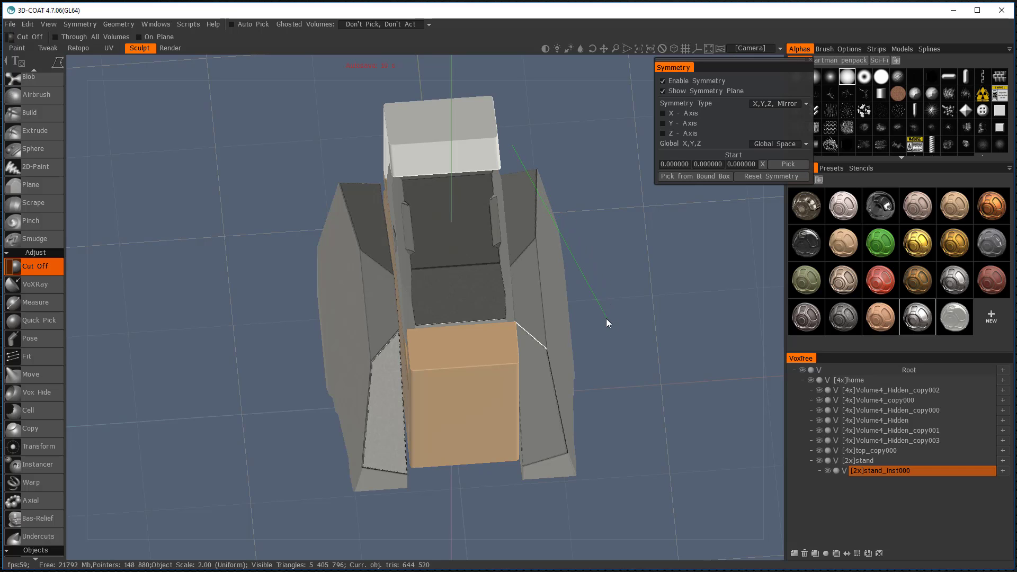
pyautogui.press('Escape')
# Step: Trim the tip of the stand's upper outer corner with a short diagonal Cut Off line, keeping the mirrored stand instance visible and active
pyautogui.click(828, 470)
pyautogui.click(828, 470)
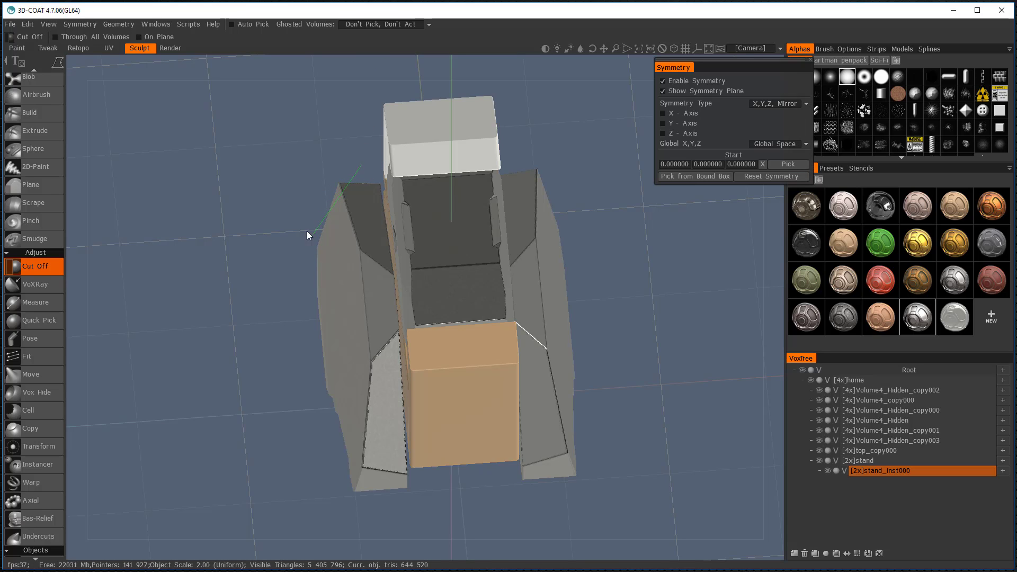
pyautogui.doubleClick(336, 166)
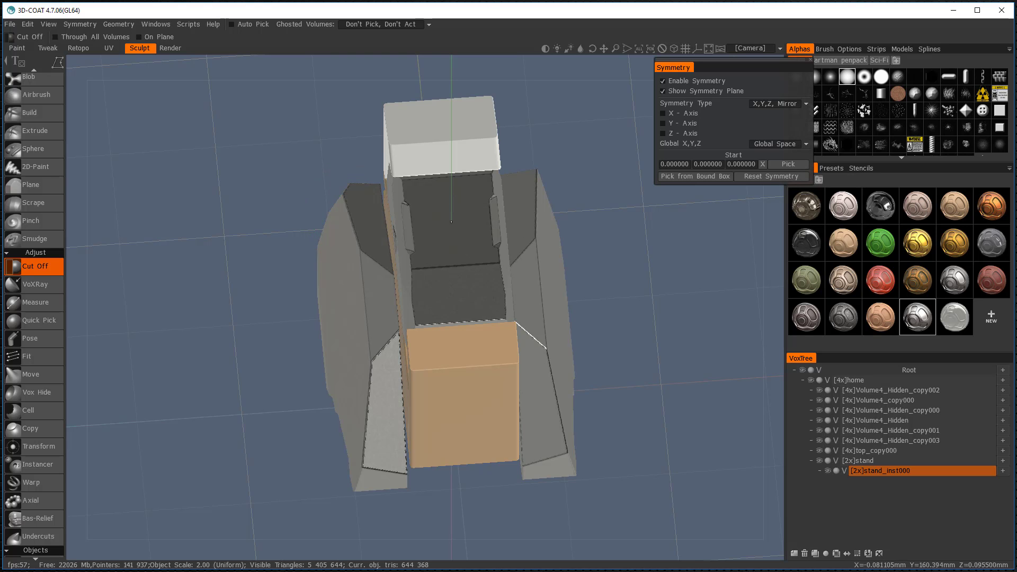
# Step: Hide the stand together with its mirrored instance
pyautogui.moveTo(669, 318); pyautogui.dragTo(490, 214)
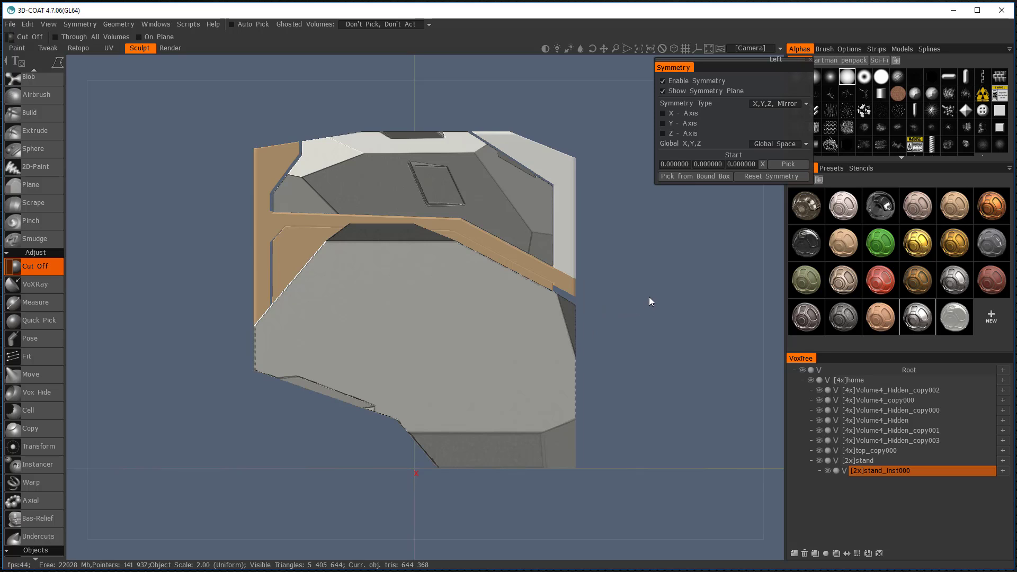
pyautogui.moveTo(659, 278); pyautogui.dragTo(681, 305, button='middle')
pyautogui.moveTo(641, 274); pyautogui.dragTo(589, 305, button='middle')
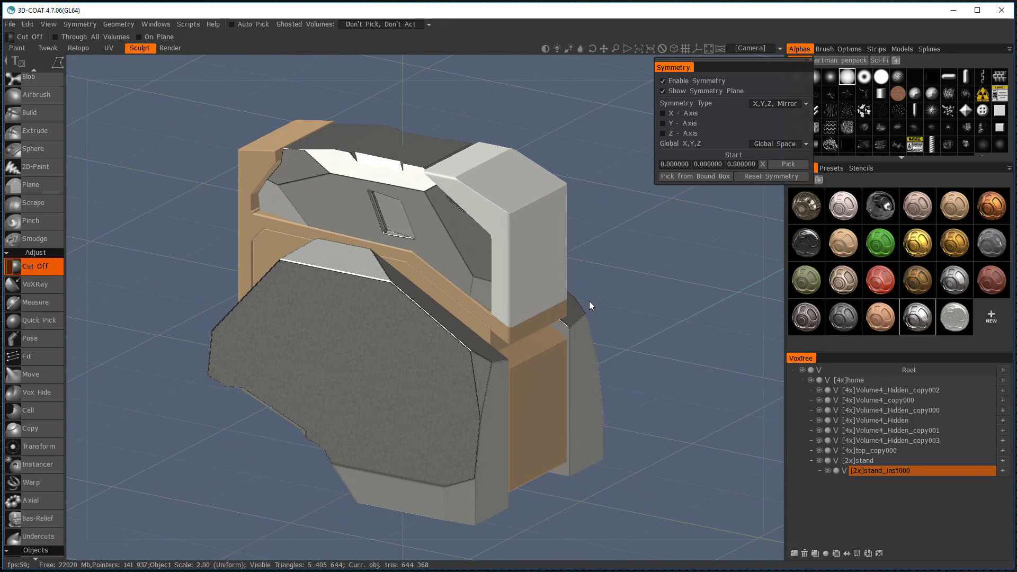
pyautogui.click(819, 460)
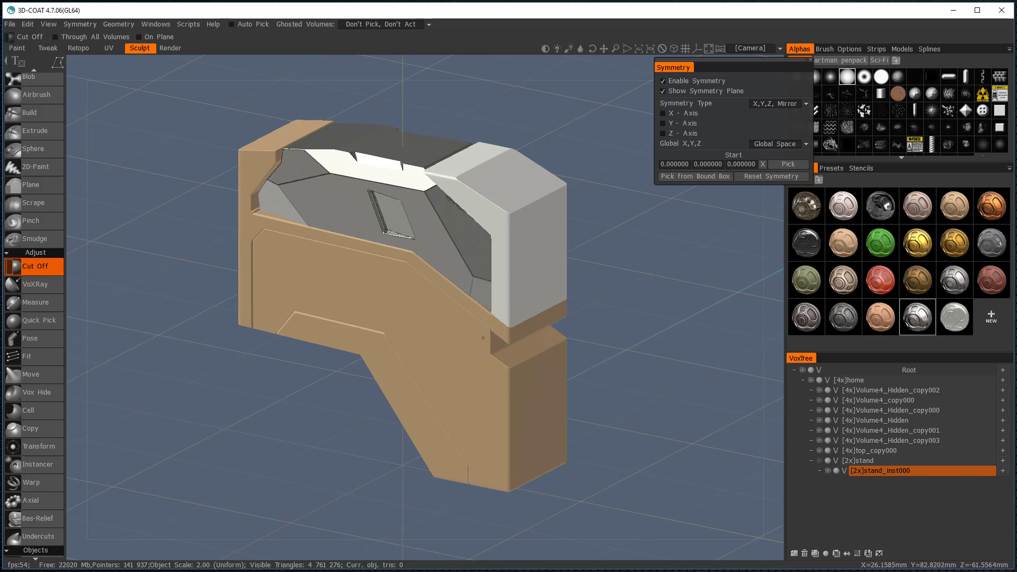
# Step: Pick the angled rear cap volume in side view with the Transform tool and isolate it
pyautogui.press('t')
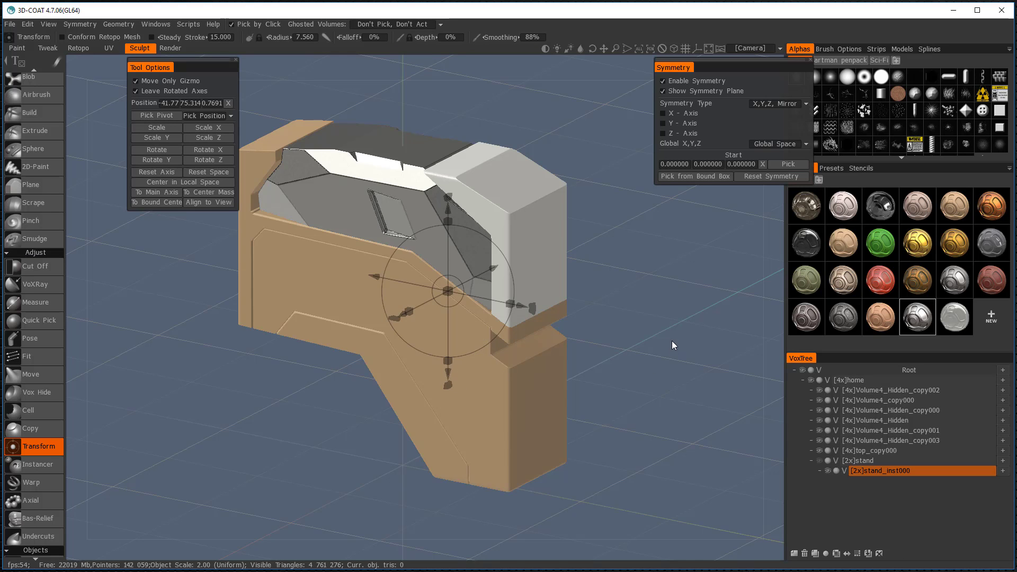
pyautogui.moveTo(671, 345); pyautogui.dragTo(691, 365)
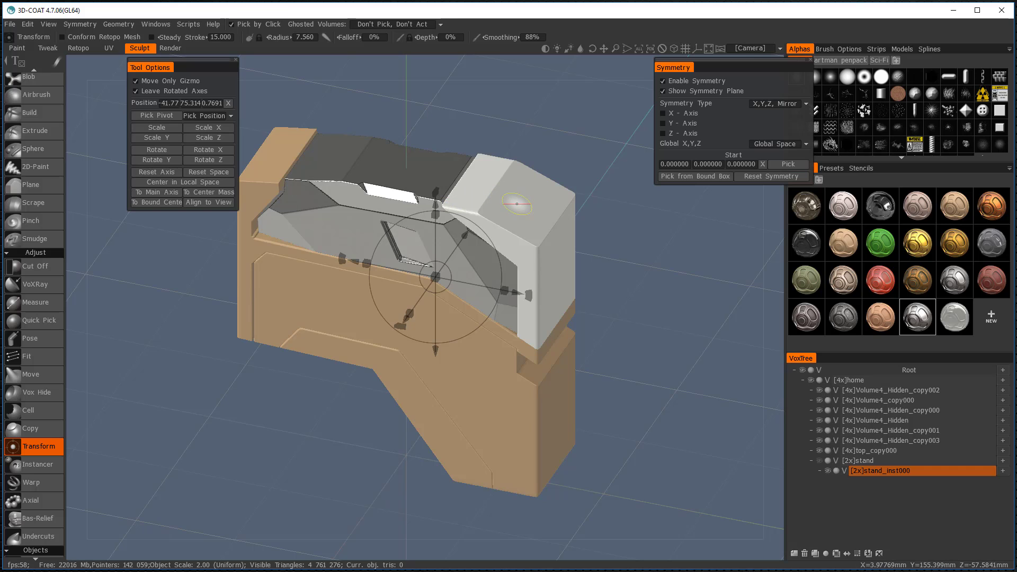
pyautogui.press('c')
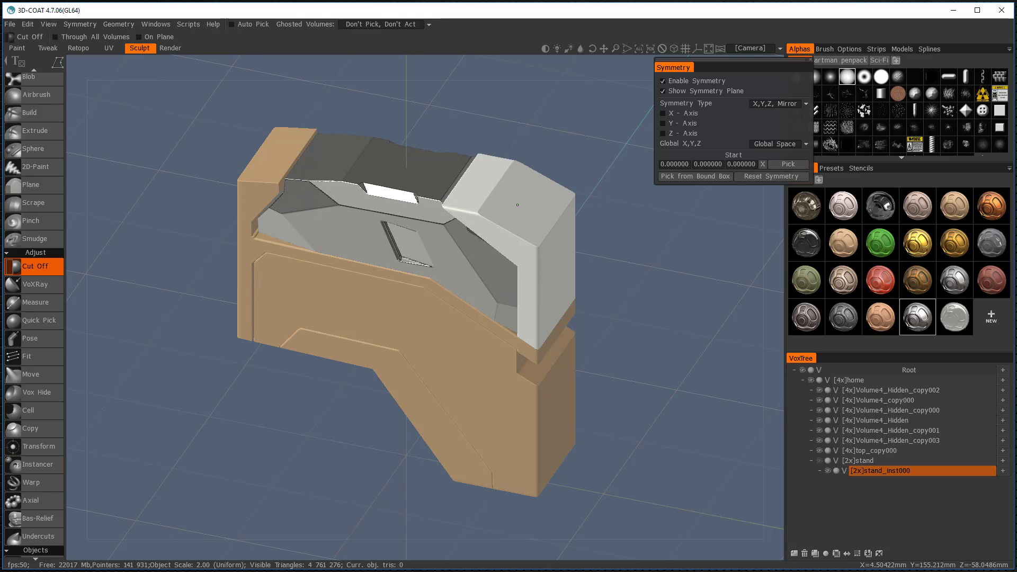
pyautogui.press('t')
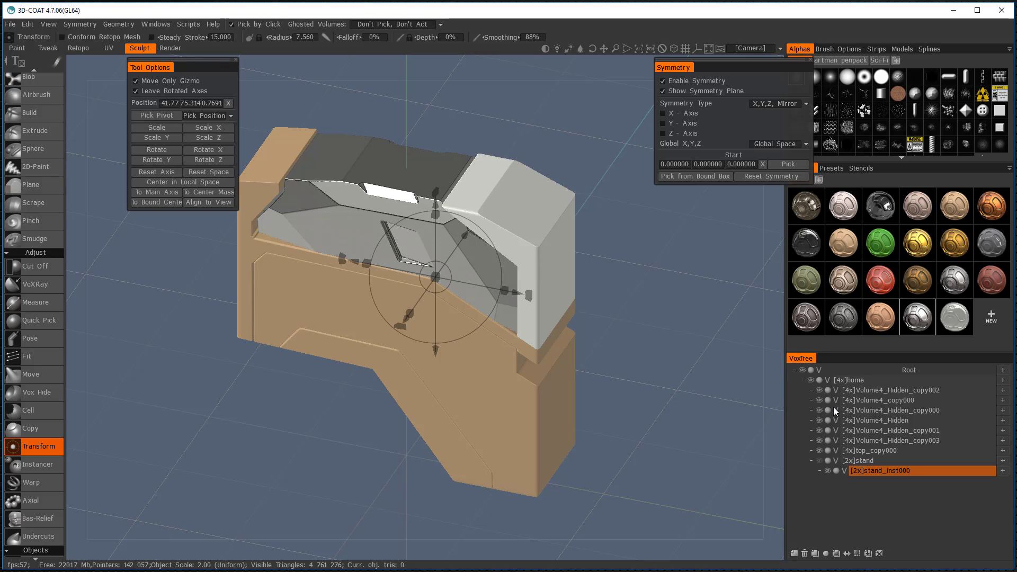
pyautogui.keyDown('shift'); pyautogui.moveTo(649, 396); pyautogui.dragTo(669, 345); pyautogui.keyUp('shift')
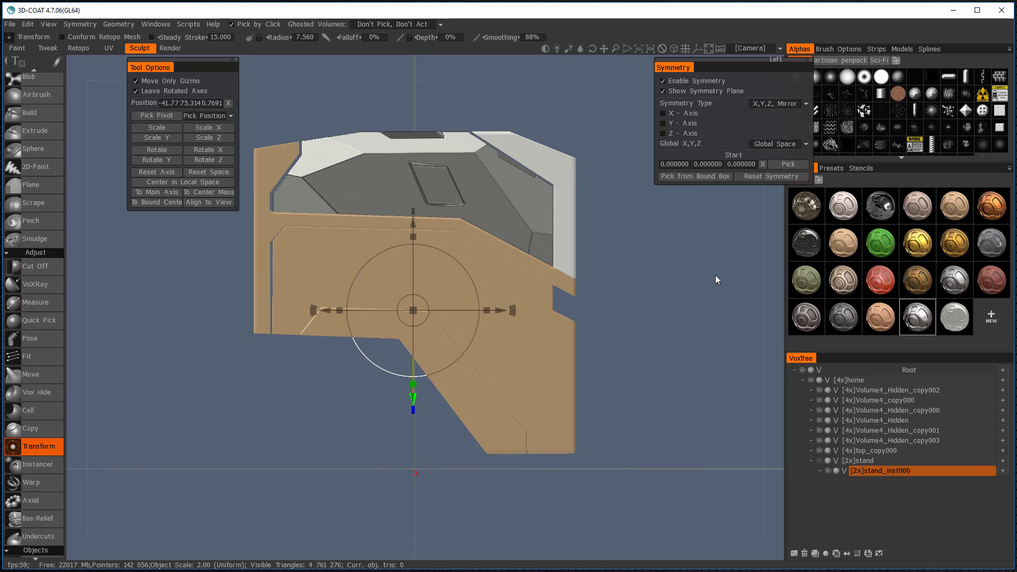
pyautogui.click(857, 392)
pyautogui.click(551, 167)
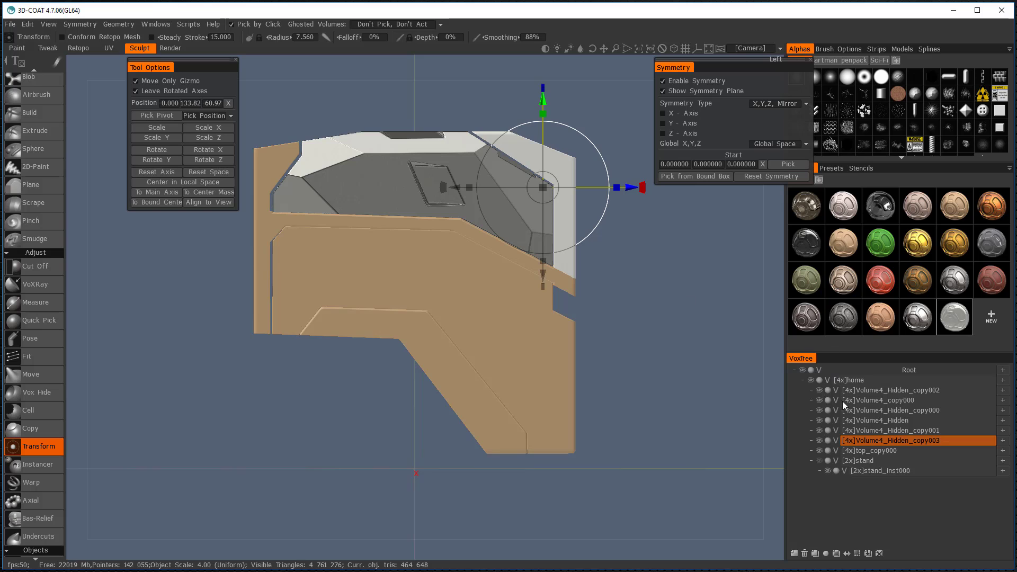
pyautogui.keyDown('alt'); pyautogui.click(819, 440); pyautogui.keyUp('alt')
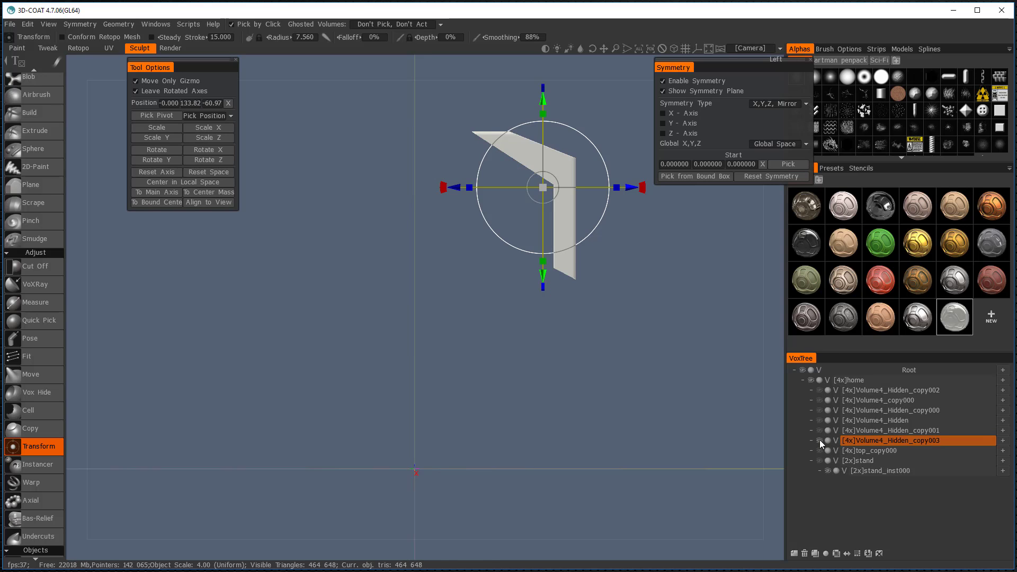
# Step: Try to restore hidden geometry on the isolated rear cap with Unhide All
pyautogui.click(119, 23)
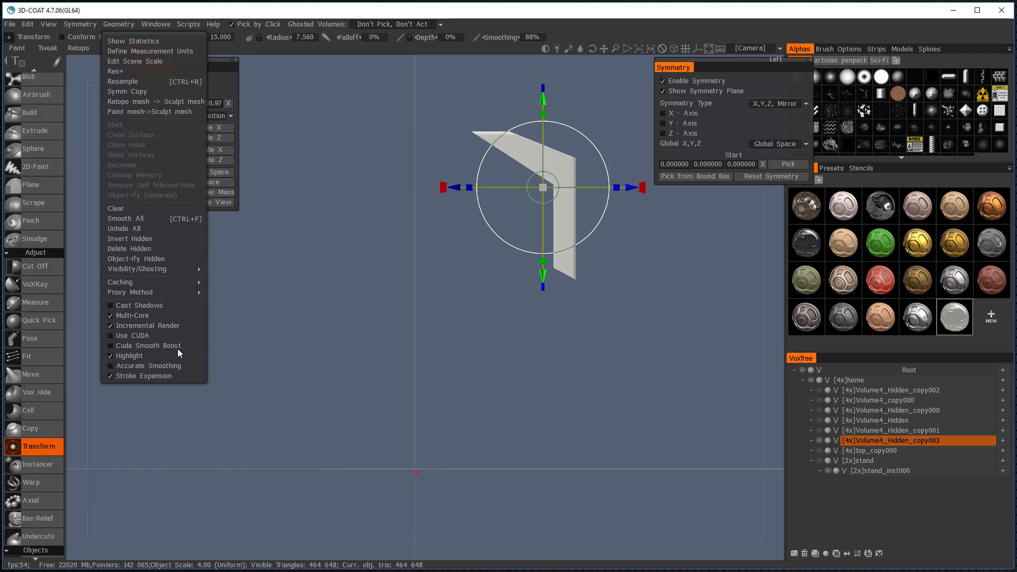
pyautogui.click(145, 226)
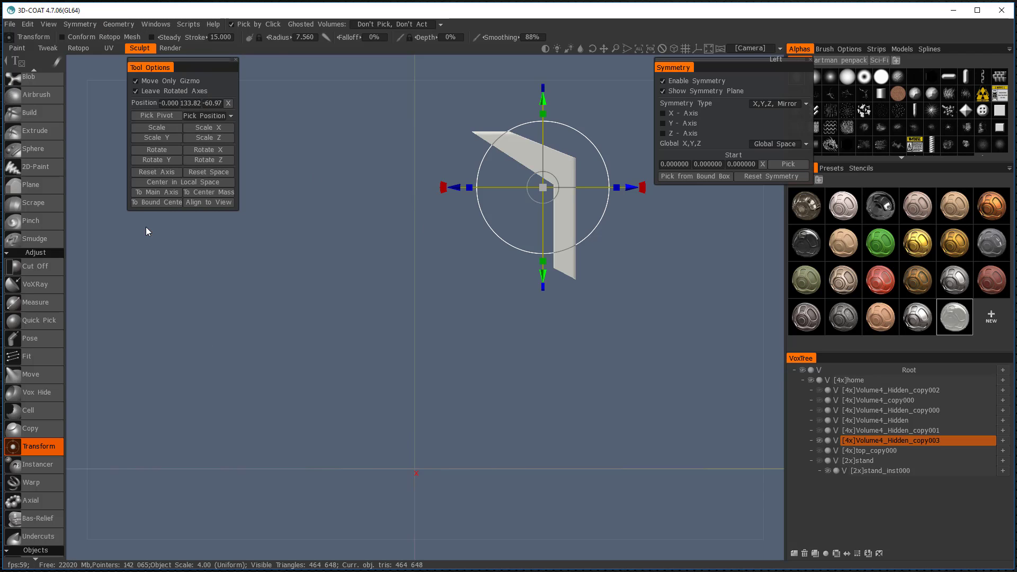
pyautogui.click(118, 24)
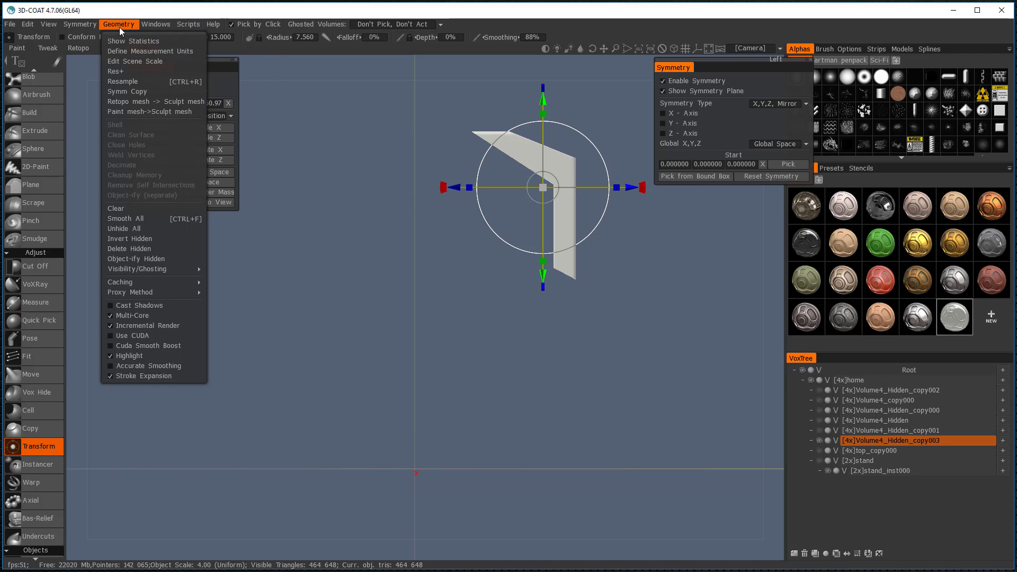
pyautogui.click(590, 389)
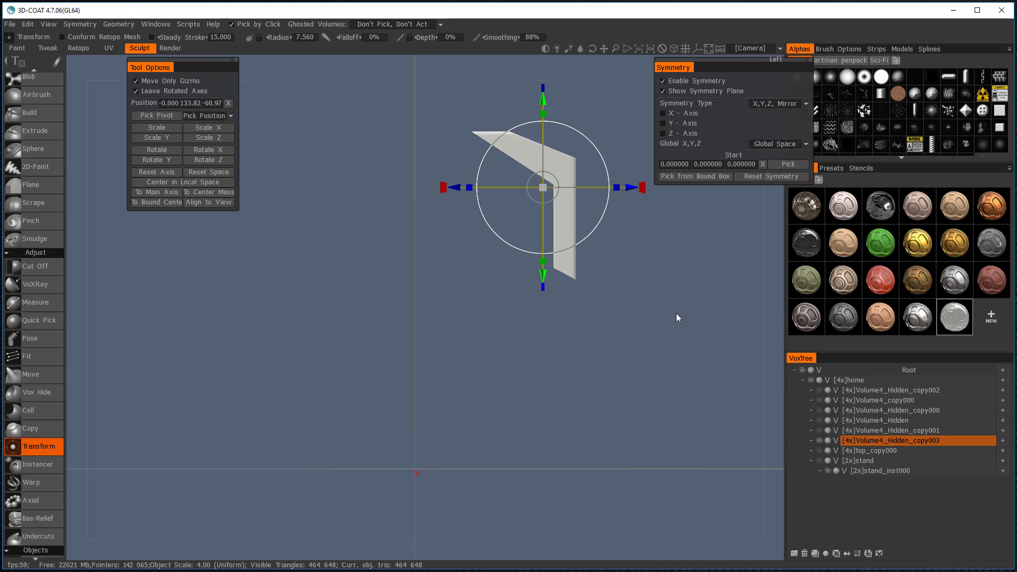
# Step: Toggle the volumes between Volume4_Hidden_copy003 and Volume4_Hidden_copy002 on and off one by one to examine which part each contains
pyautogui.moveTo(676, 313); pyautogui.dragTo(628, 366)
pyautogui.click(820, 440)
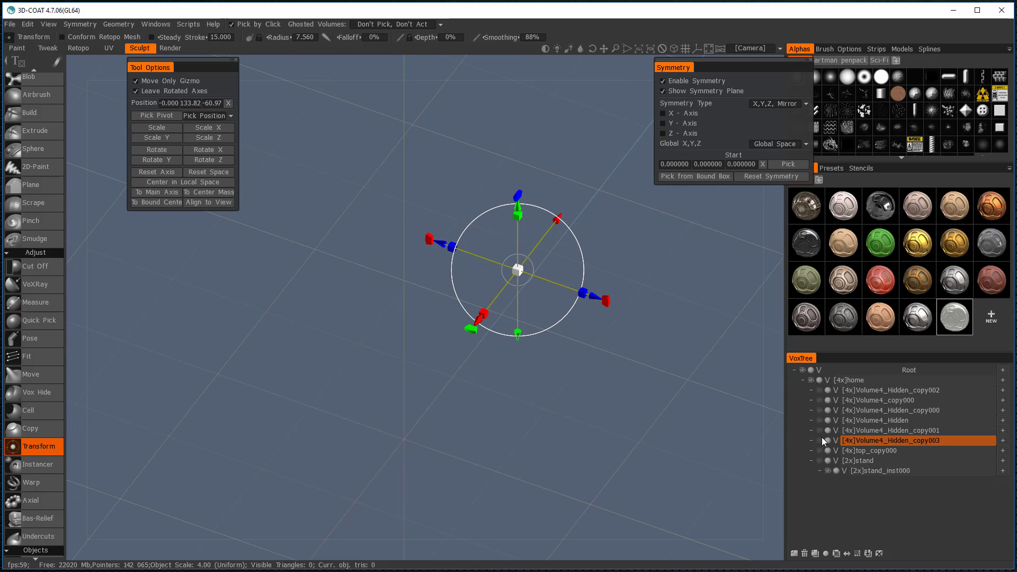
pyautogui.click(819, 430)
pyautogui.click(819, 430)
pyautogui.click(820, 420)
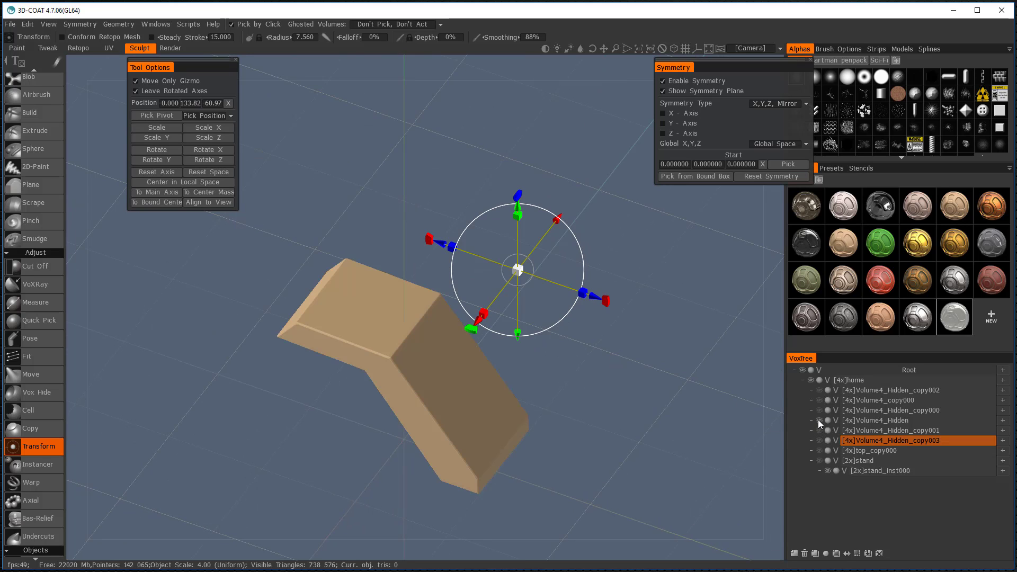
pyautogui.click(819, 419)
pyautogui.click(820, 410)
pyautogui.click(819, 410)
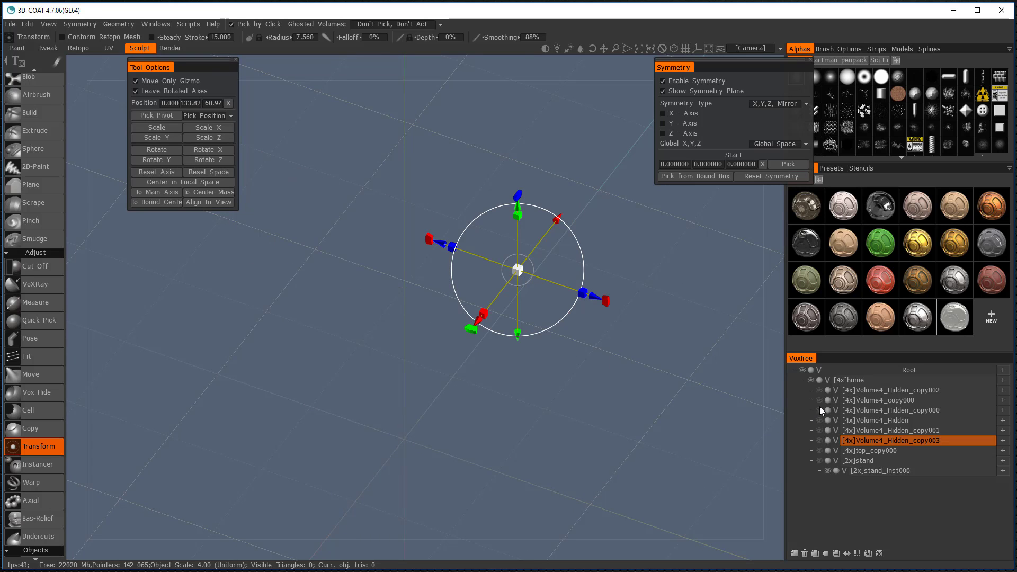
pyautogui.click(819, 400)
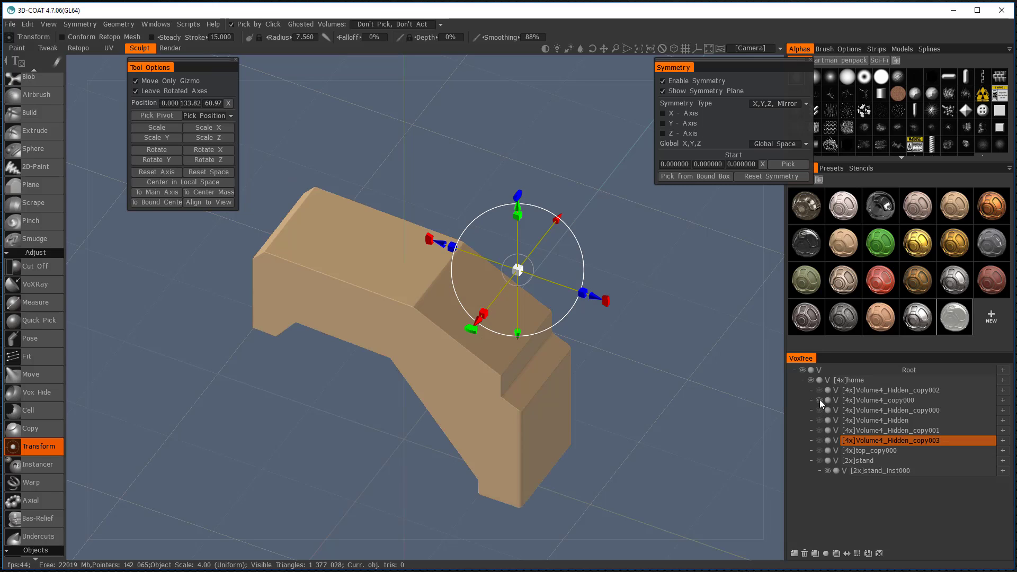
pyautogui.click(820, 400)
pyautogui.click(820, 390)
pyautogui.click(820, 390)
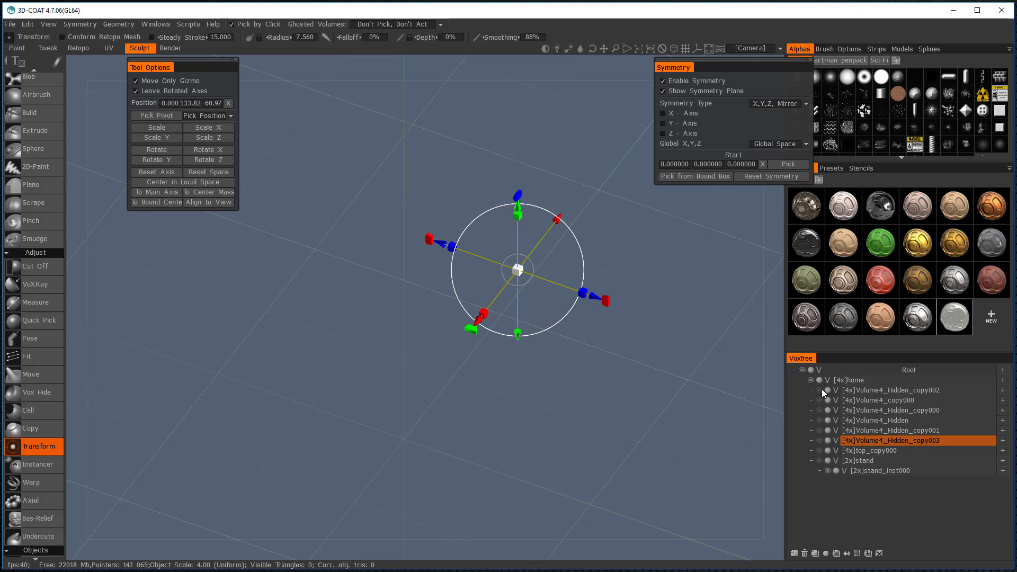
# Step: Show the stand, top_copy000 and Volume4_Hidden_copy003 volumes together
pyautogui.click(819, 460)
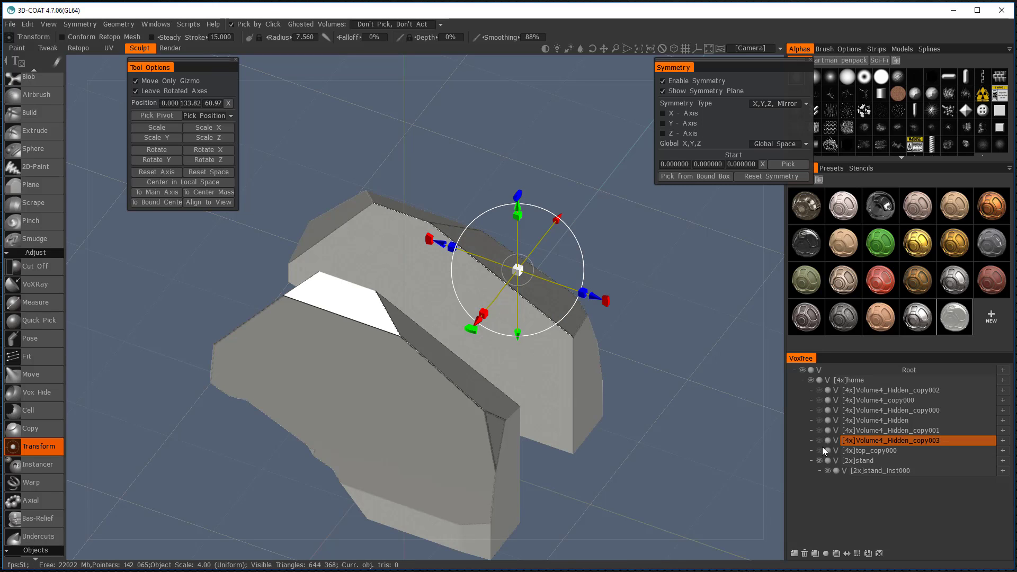
pyautogui.click(820, 451)
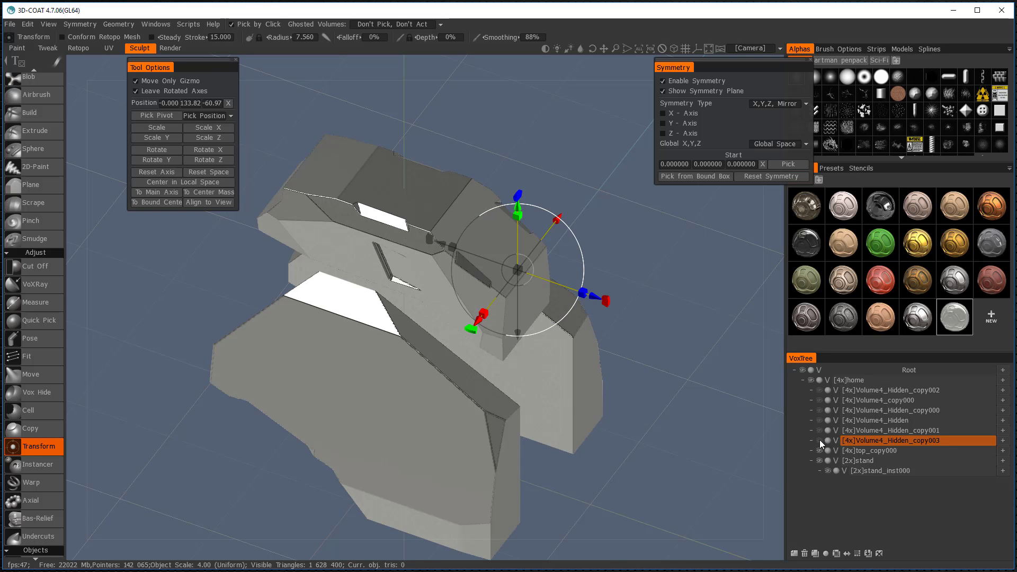
pyautogui.click(819, 441)
pyautogui.keyDown('shift'); pyautogui.moveTo(666, 379); pyautogui.dragTo(599, 359); pyautogui.keyUp('shift')
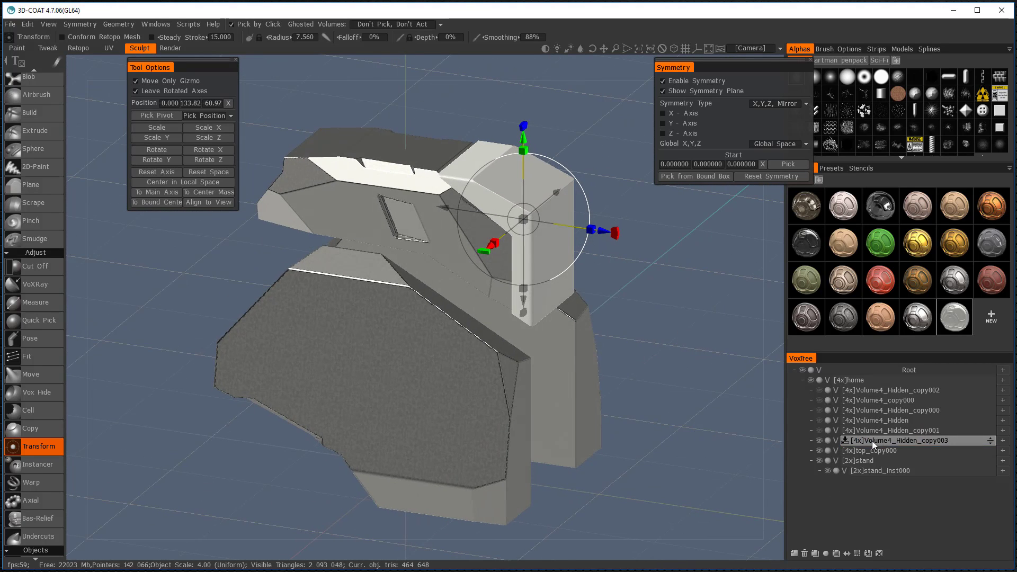
# Step: Rename the rear cap volume Volume4_Hidden_copy003 as Lid and isolate it
pyautogui.doubleClick(857, 441)
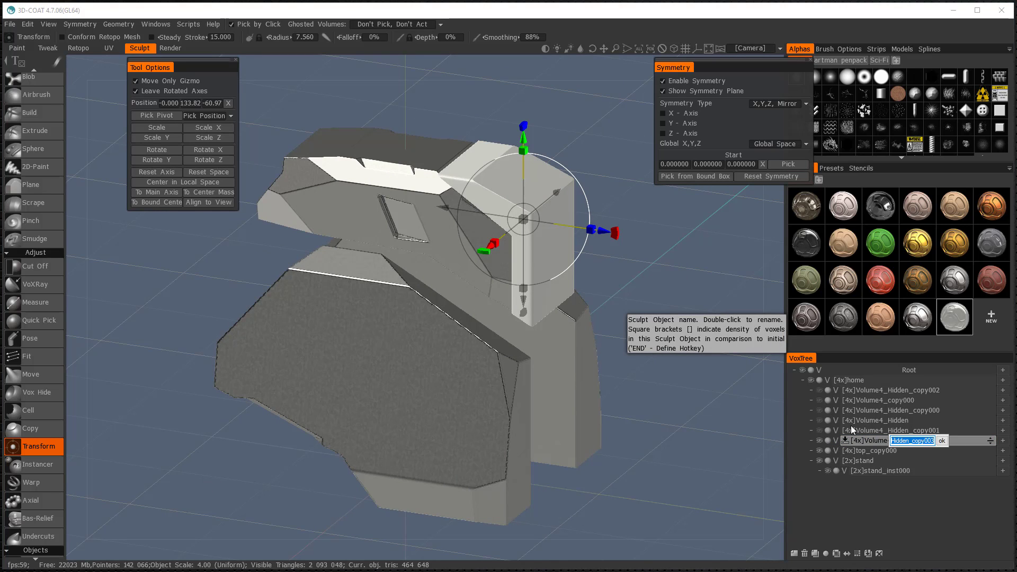
pyautogui.write('Lid')
pyautogui.press('Return')
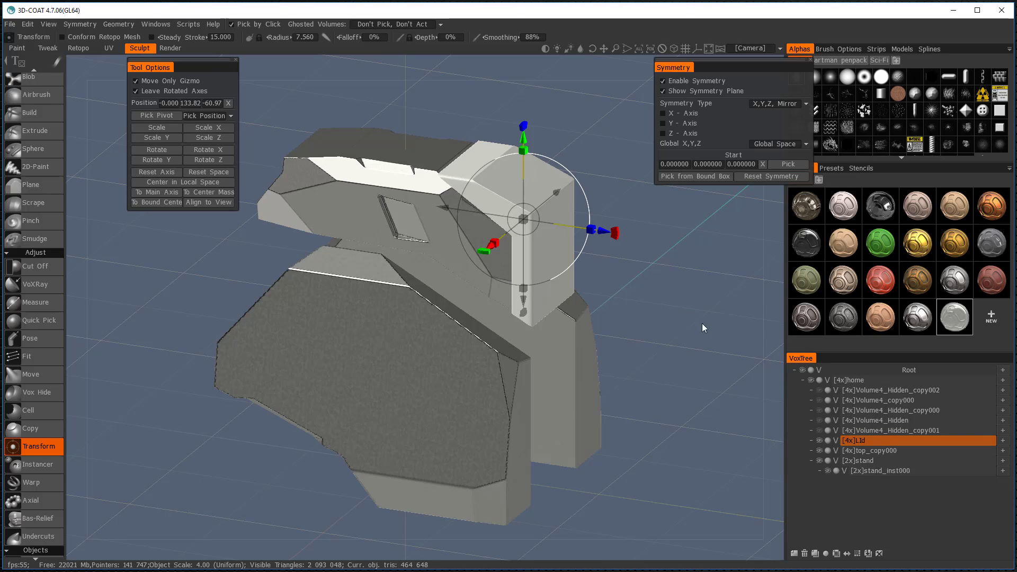
pyautogui.click(821, 440)
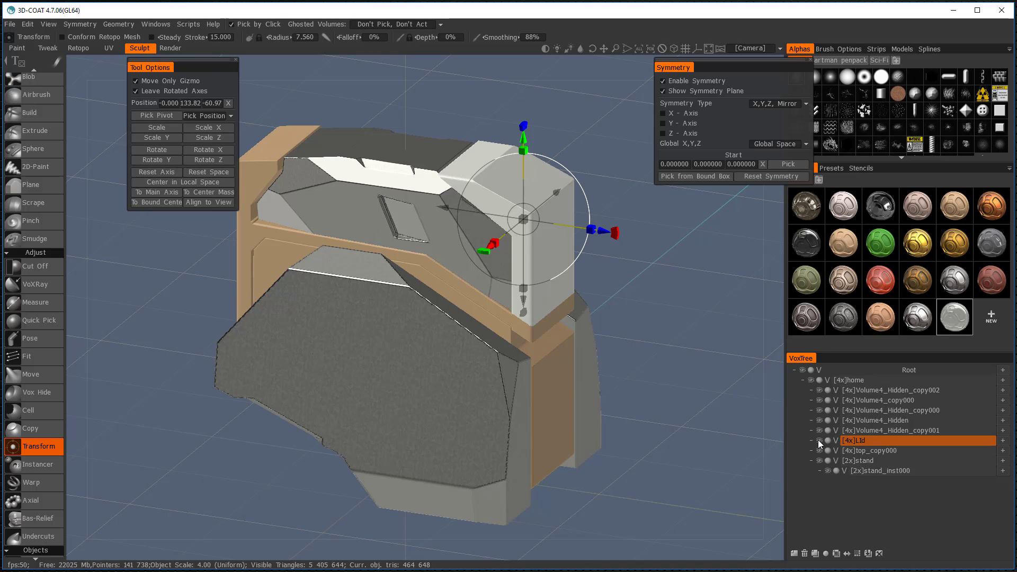
pyautogui.click(819, 441)
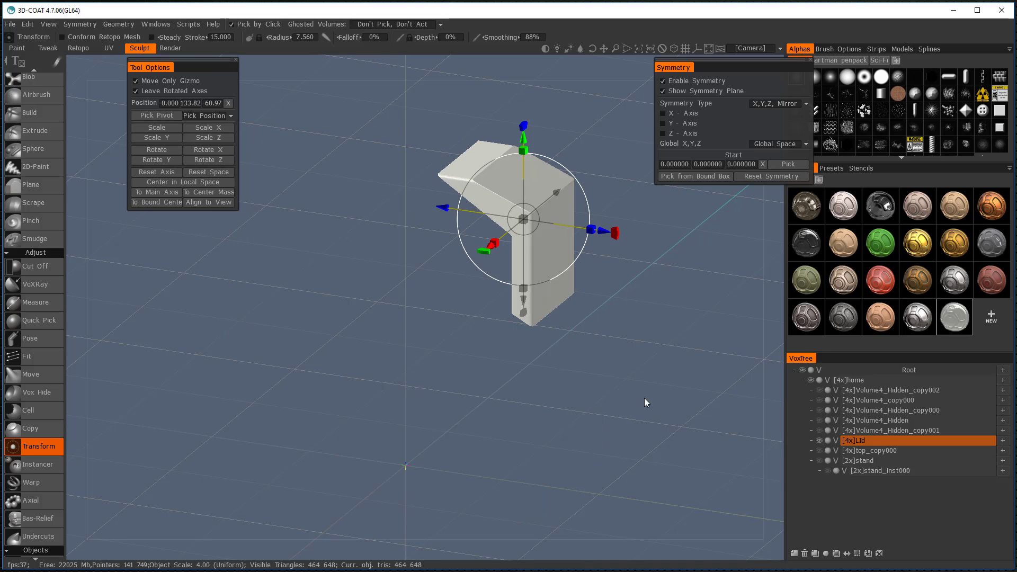
# Step: Split the Lid along a polyline running just inside its upper slope and rear edge, separating the outer strip
pyautogui.keyDown('shift'); pyautogui.moveTo(665, 390); pyautogui.dragTo(672, 378); pyautogui.keyUp('shift')
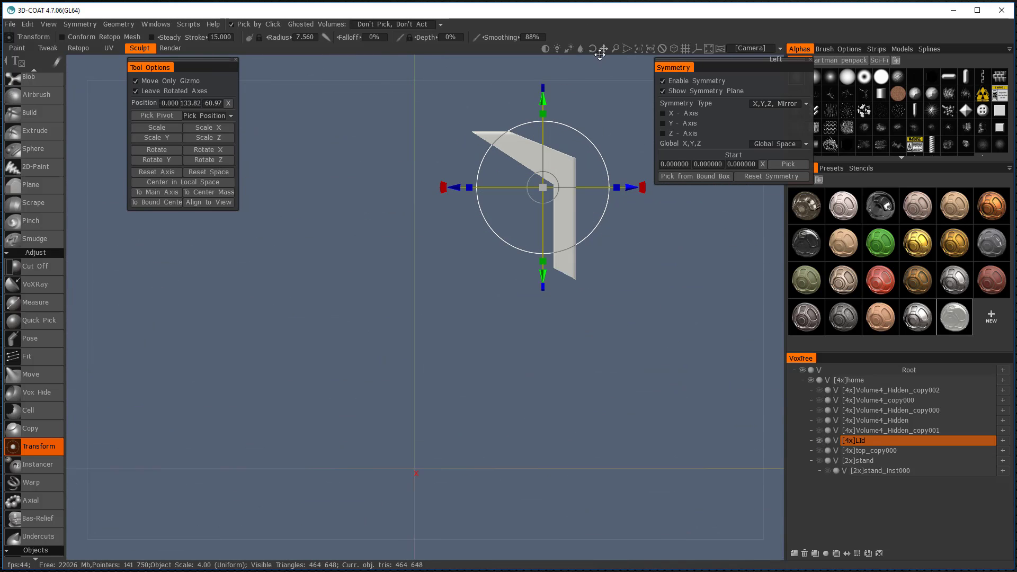
pyautogui.moveTo(593, 60); pyautogui.dragTo(671, 211, button='right')
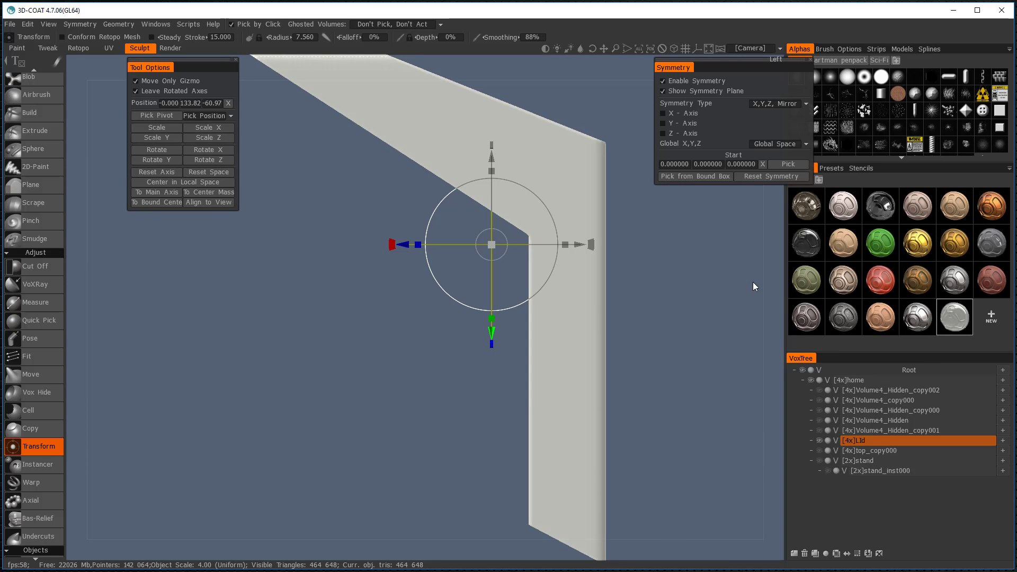
pyautogui.moveTo(752, 282); pyautogui.dragTo(635, 313, button='right')
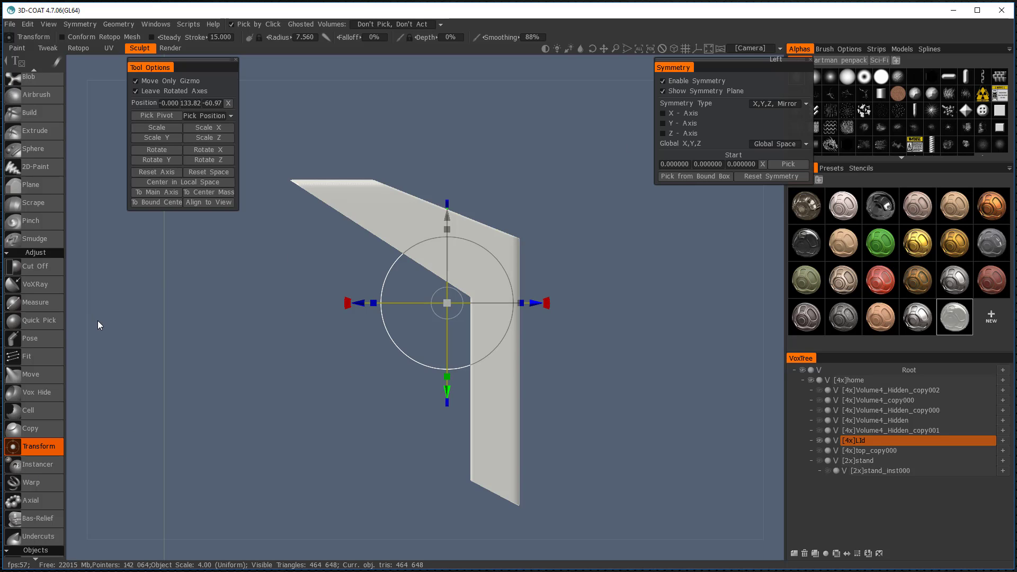
pyautogui.press('space')
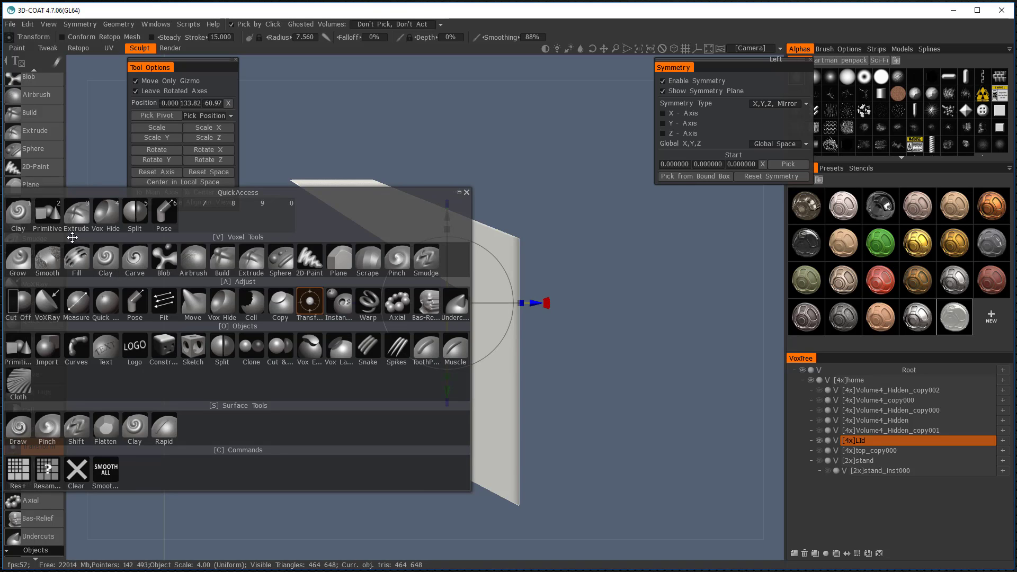
pyautogui.click(134, 216)
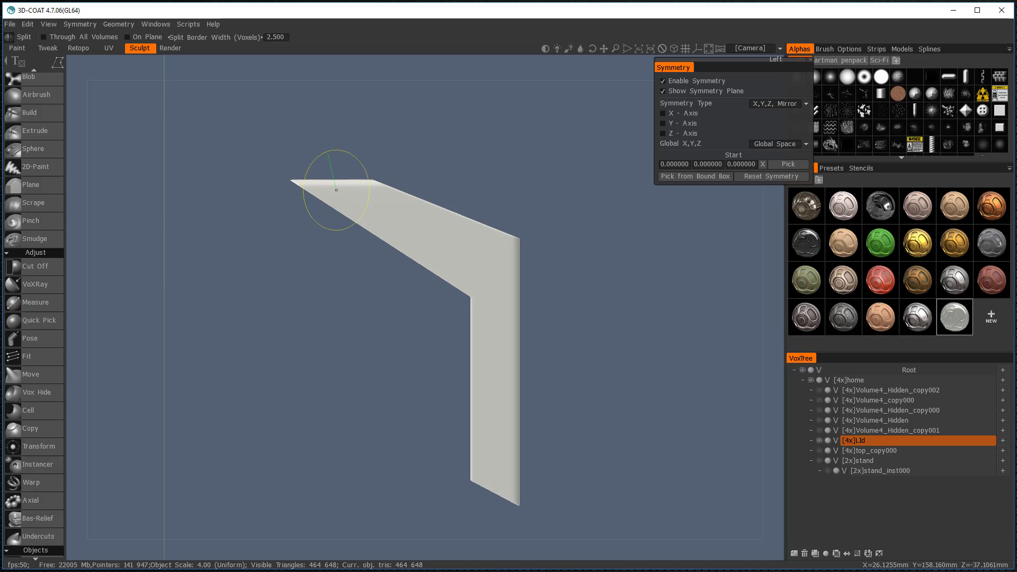
pyautogui.click(333, 193)
pyautogui.click(504, 254)
pyautogui.click(504, 291)
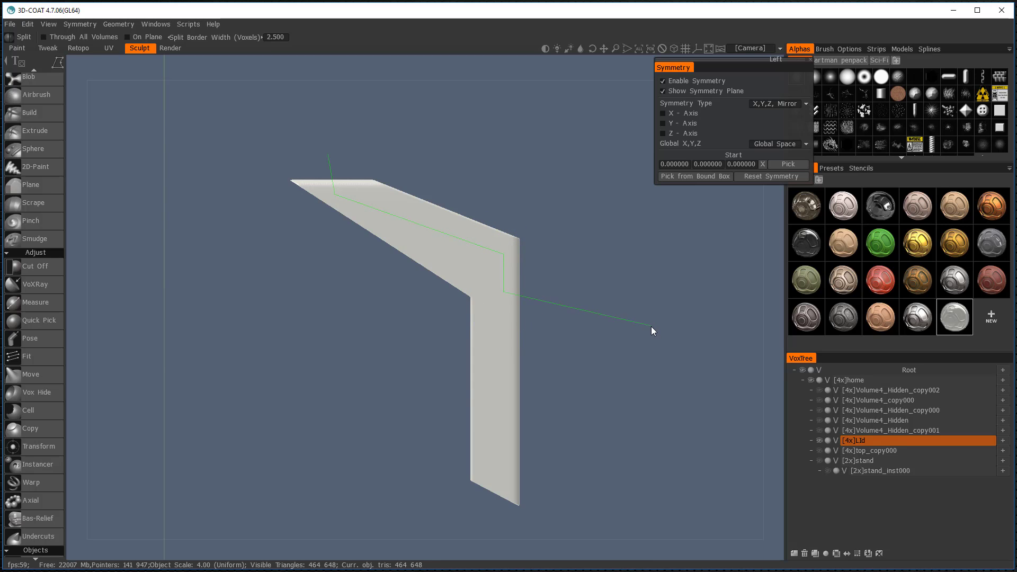
pyautogui.click(620, 334)
pyautogui.press('Return')
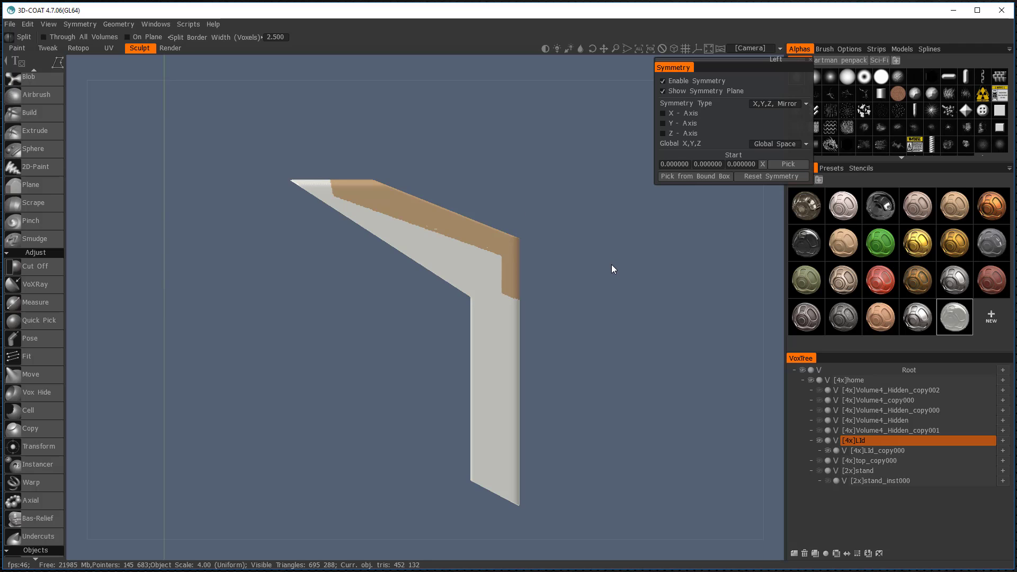
pyautogui.moveTo(630, 250); pyautogui.dragTo(614, 265, button='middle')
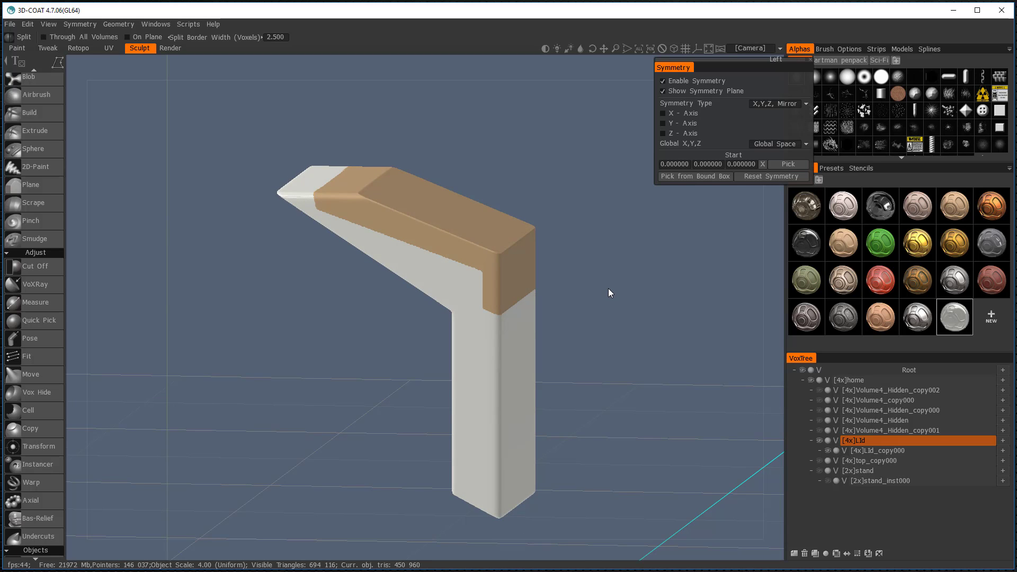
pyautogui.moveTo(609, 289); pyautogui.dragTo(627, 269)
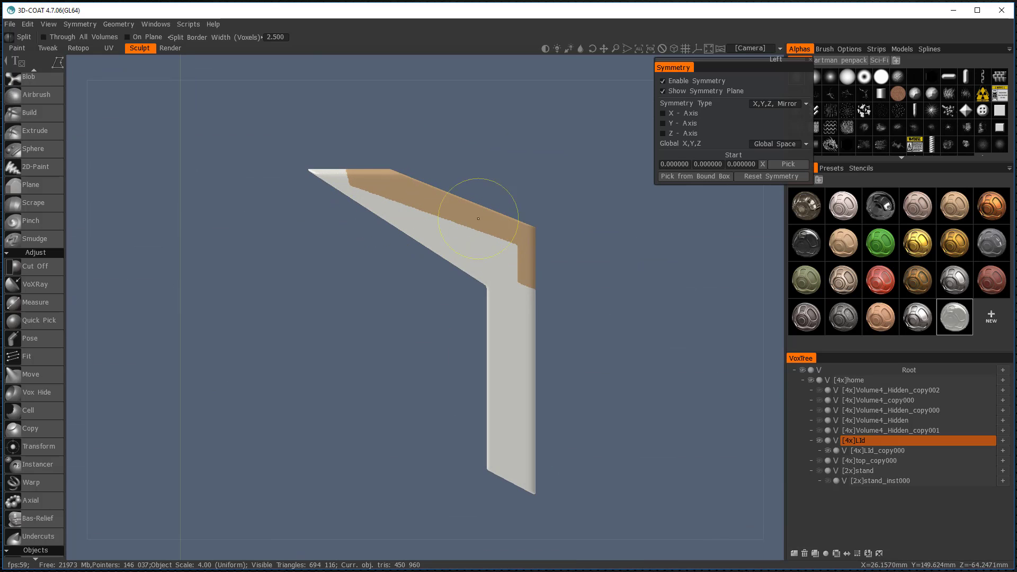
# Step: Turn off Move Only Gizmo in the Transform tool and try shifting the Lid with its split-off child forward
pyautogui.press('t')
pyautogui.moveTo(550, 295); pyautogui.dragTo(525, 292)
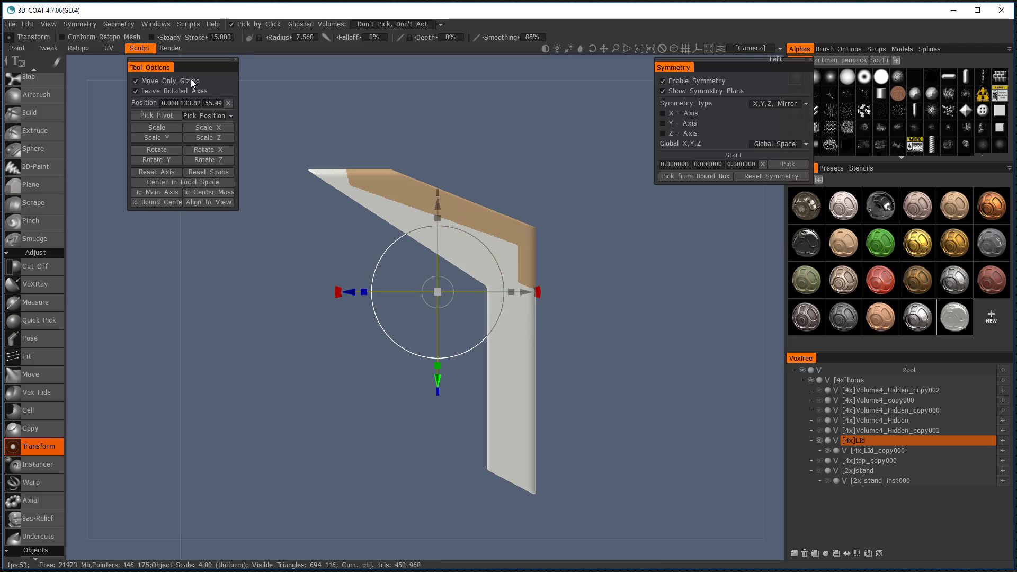
pyautogui.click(182, 82)
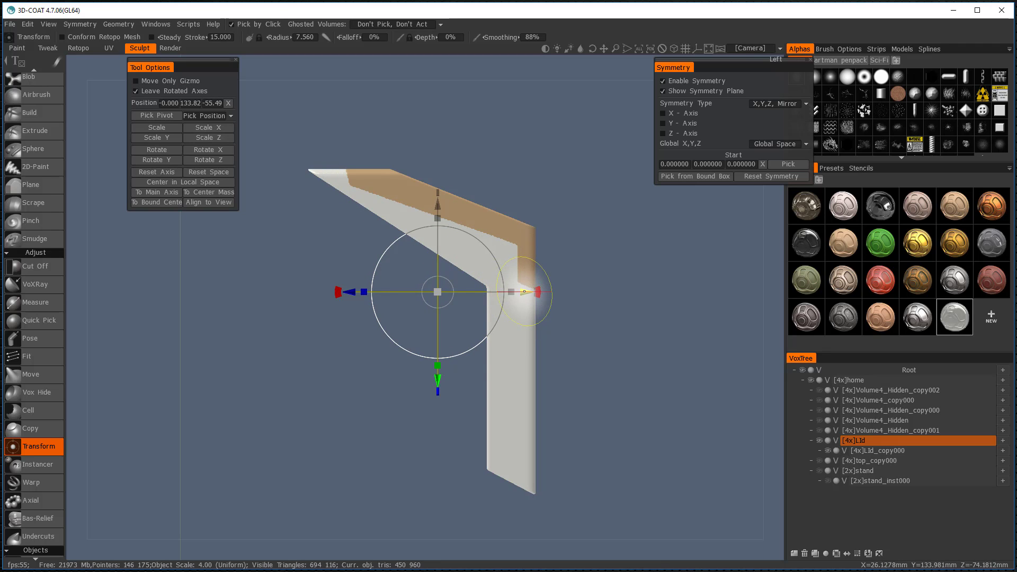
pyautogui.moveTo(538, 293); pyautogui.dragTo(499, 291)
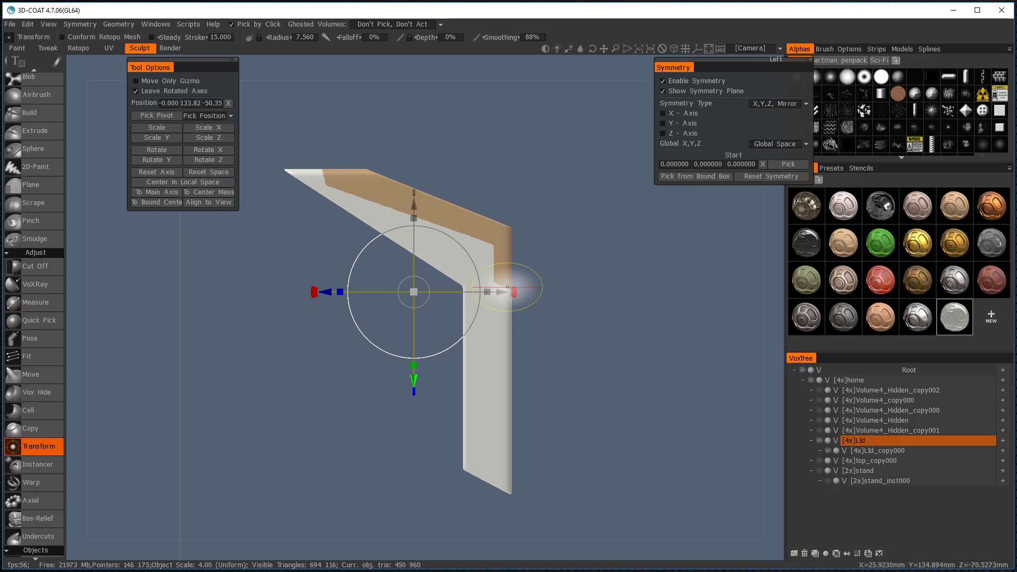
# Step: Try sliding the split-off Lid_copy000 piece backward out of the Lid, and undo the moves and the split
pyautogui.click(866, 450)
pyautogui.moveTo(541, 218)
pyautogui.mouseDown()
pyautogui.moveTo(599, 214)
pyautogui.moveTo(541, 211)
pyautogui.moveTo(551, 212)
pyautogui.mouseUp()
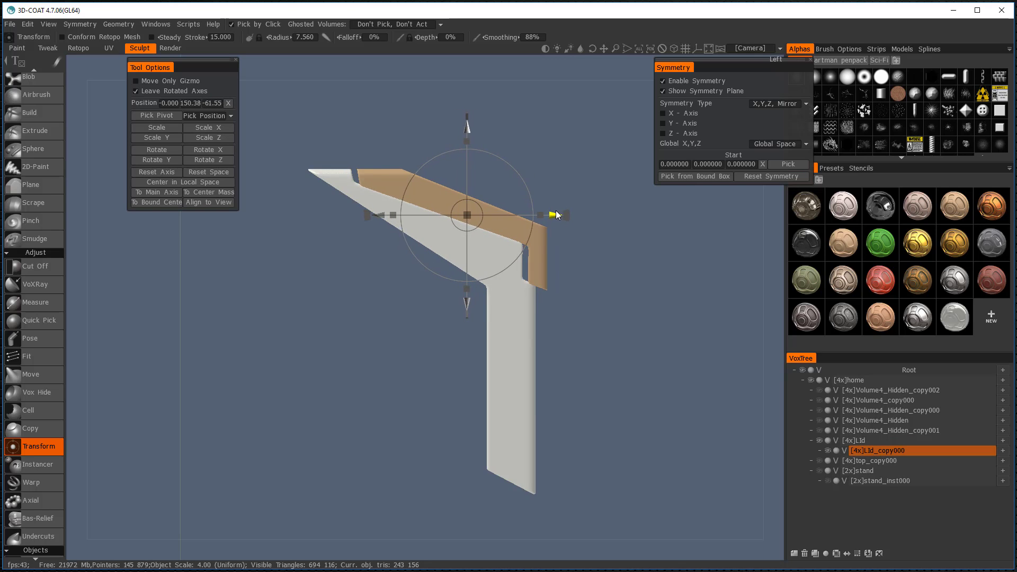
pyautogui.press('Return')
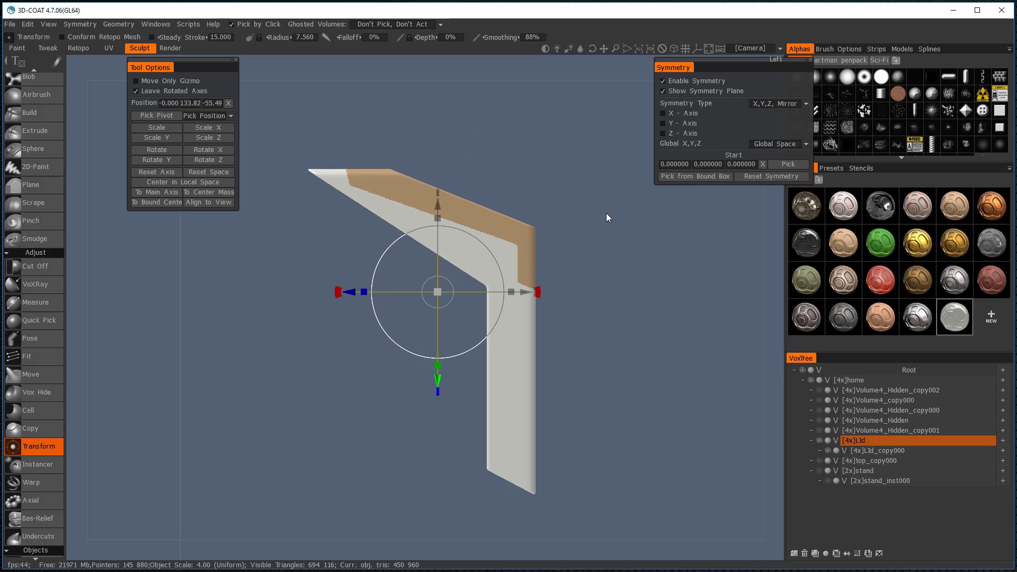
pyautogui.press('s')
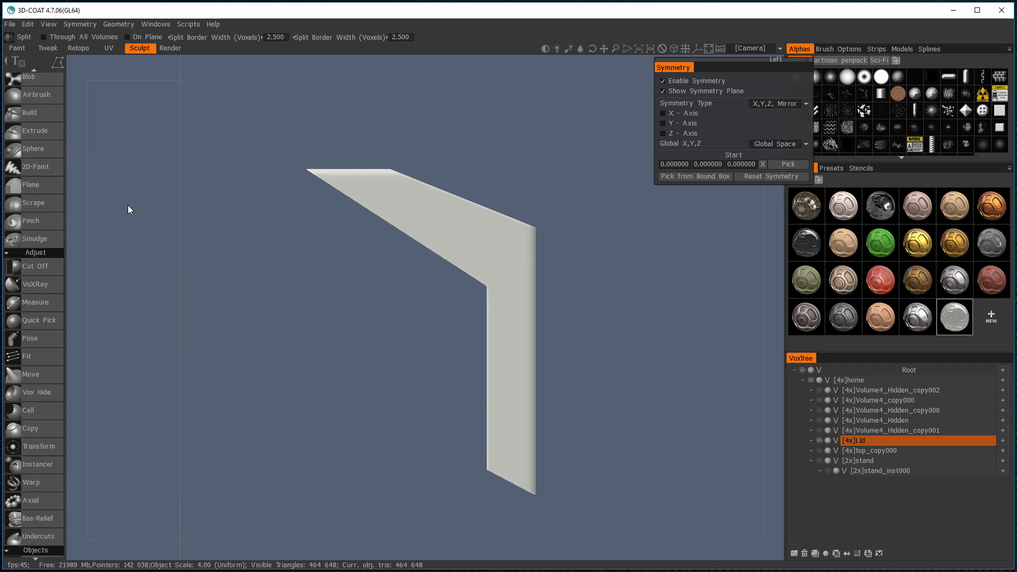
# Step: Switch to the Vox Hide tool and run Unhide All on the Lid
pyautogui.press('space')
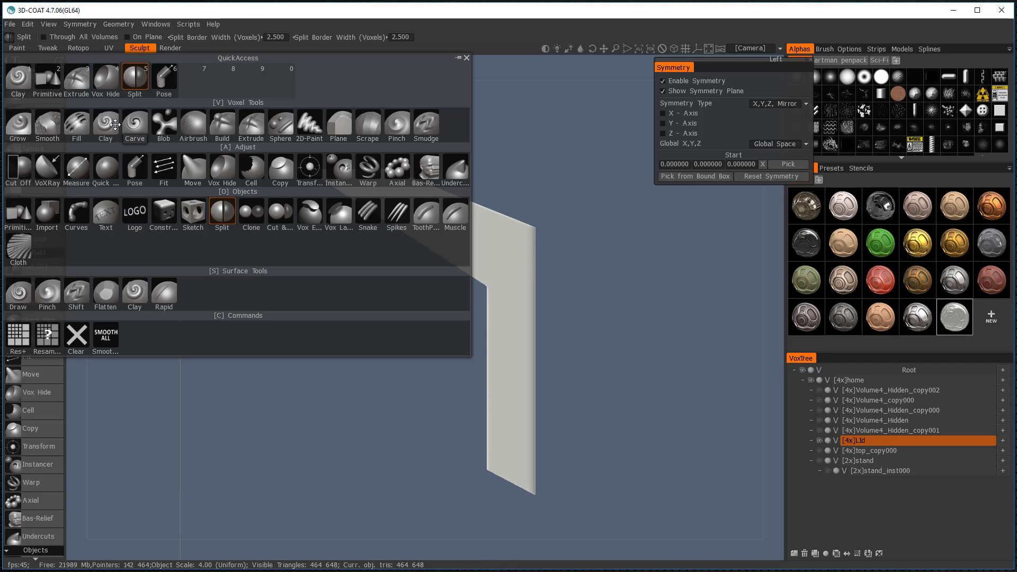
pyautogui.click(104, 78)
pyautogui.click(119, 24)
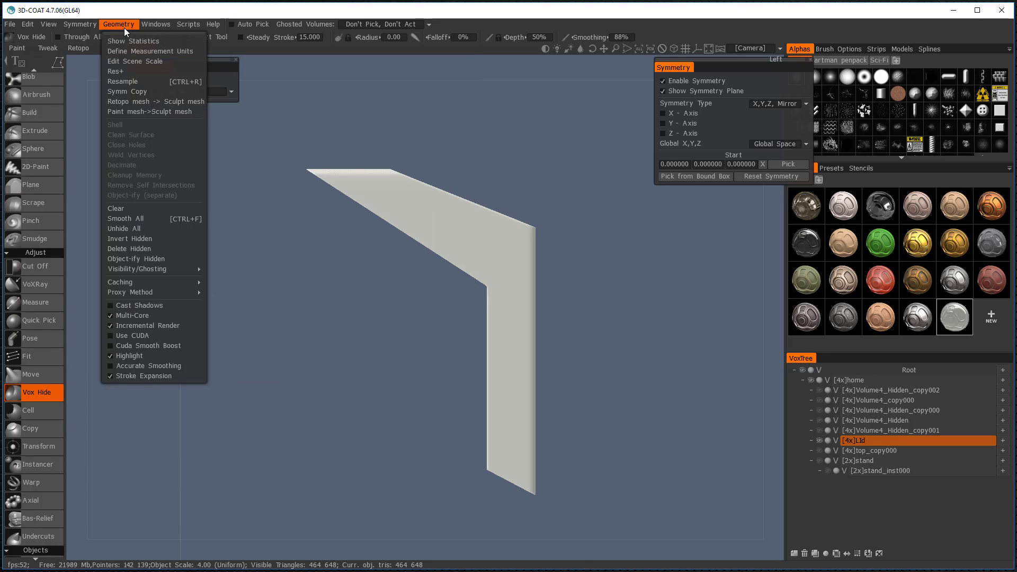
pyautogui.click(147, 230)
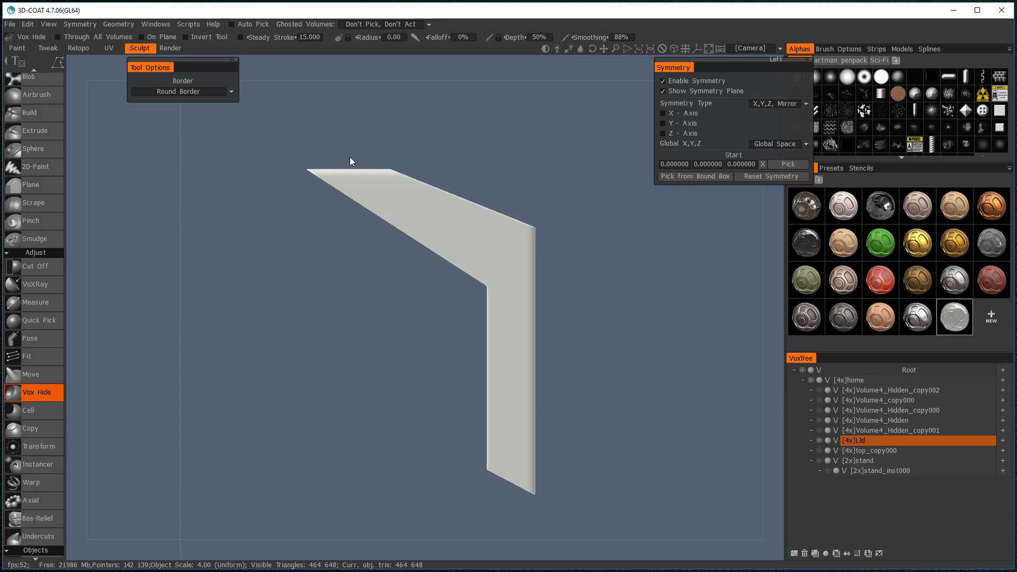
# Step: Hide the Lid's thin outer strip along the upper slope and rear corner with a polygonal outline and objectify the hidden part
pyautogui.click(353, 179)
pyautogui.click(515, 245)
pyautogui.click(514, 274)
pyautogui.click(552, 299)
pyautogui.click(555, 180)
pyautogui.doubleClick(365, 145)
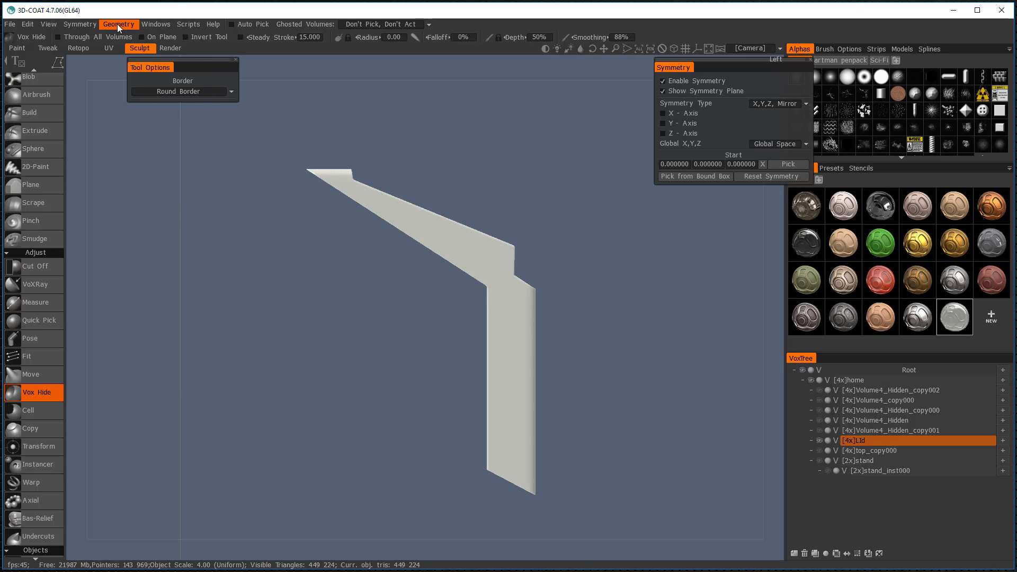
pyautogui.moveTo(117, 24)
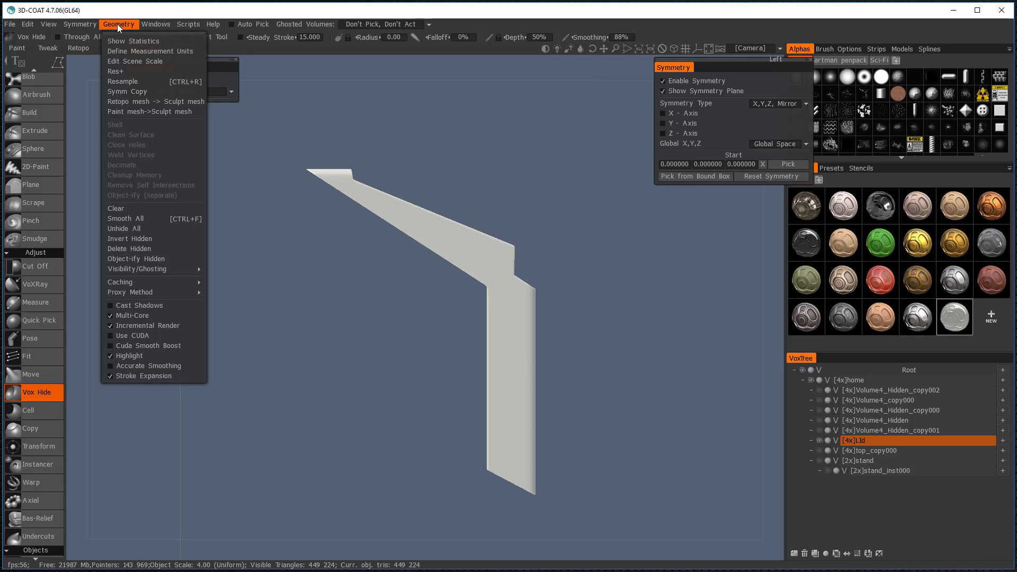
pyautogui.click(148, 259)
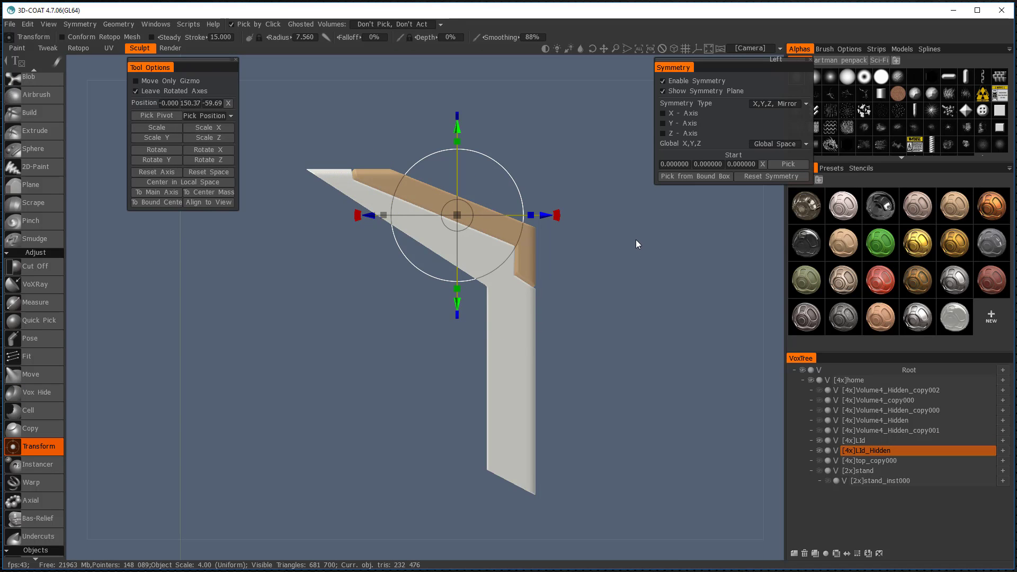
# Step: Check the separated outer strip from several angles, and undo the objectify and the hiding to get the whole Lid back
pyautogui.moveTo(636, 240); pyautogui.dragTo(697, 375)
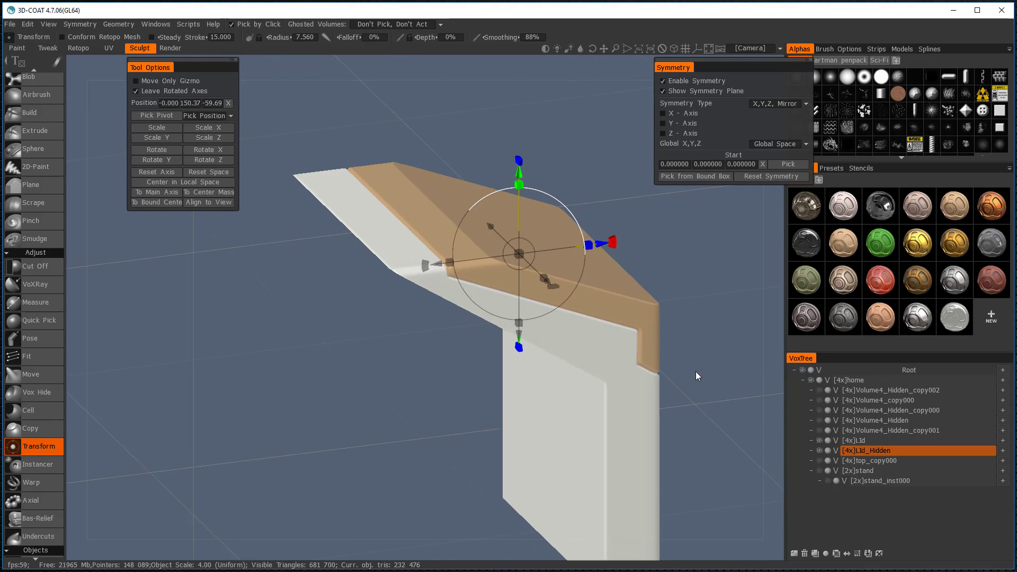
pyautogui.scroll(3, 708, 334)
pyautogui.moveTo(756, 332); pyautogui.dragTo(664, 329)
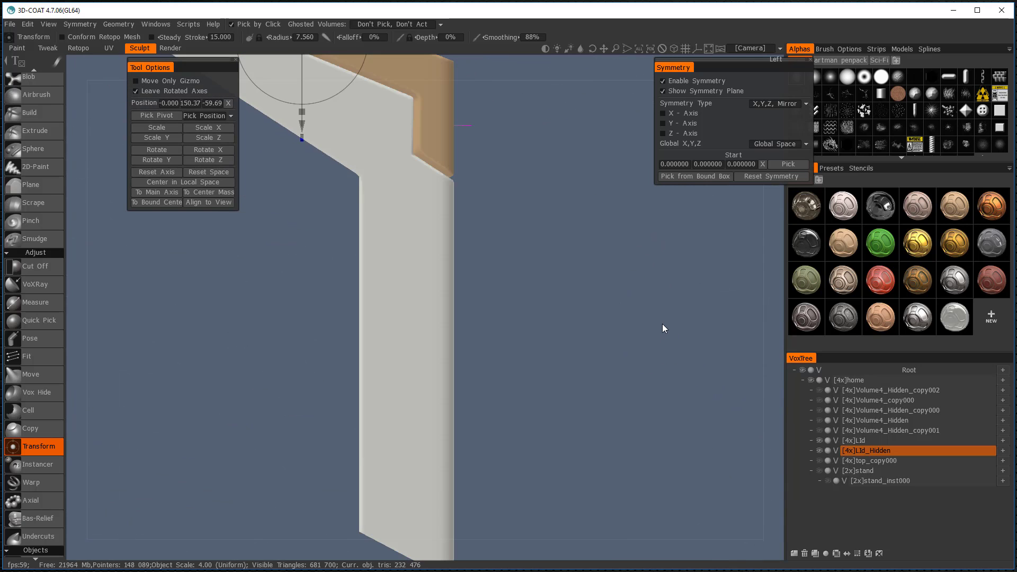
pyautogui.moveTo(562, 226); pyautogui.dragTo(675, 336)
pyautogui.hotkey('ctrl', 'z')
pyautogui.hotkey('ctrl', 'z')
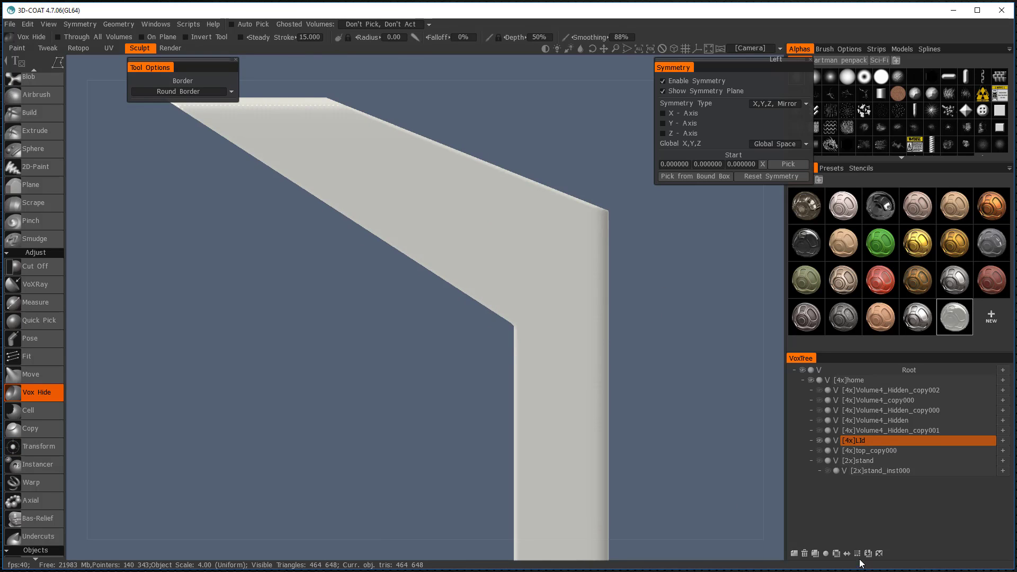
# Step: Resample the Lid with a density modulation factor of 1.356
pyautogui.hotkey('ctrl', 'r')
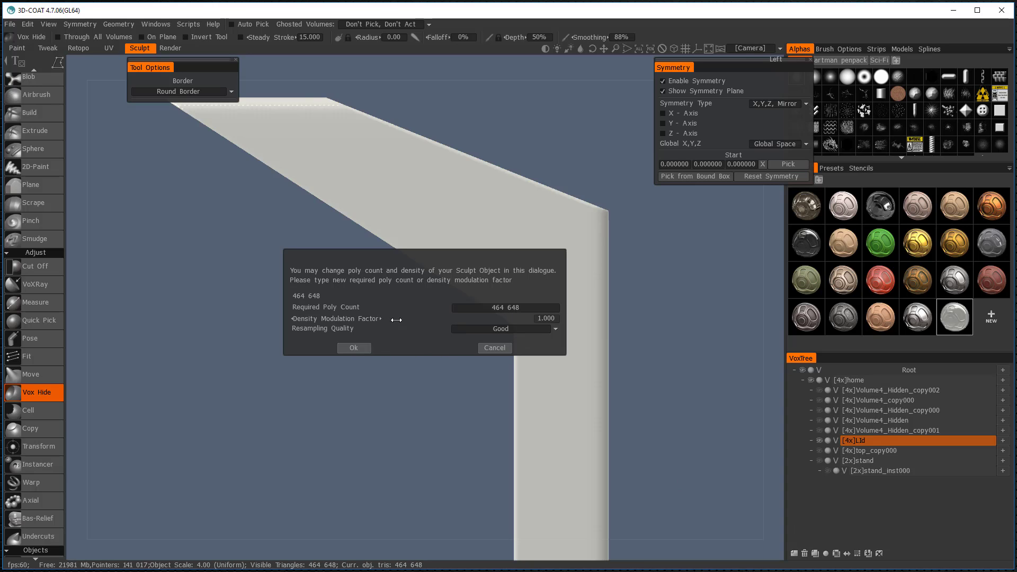
pyautogui.moveTo(339, 320); pyautogui.dragTo(348, 319)
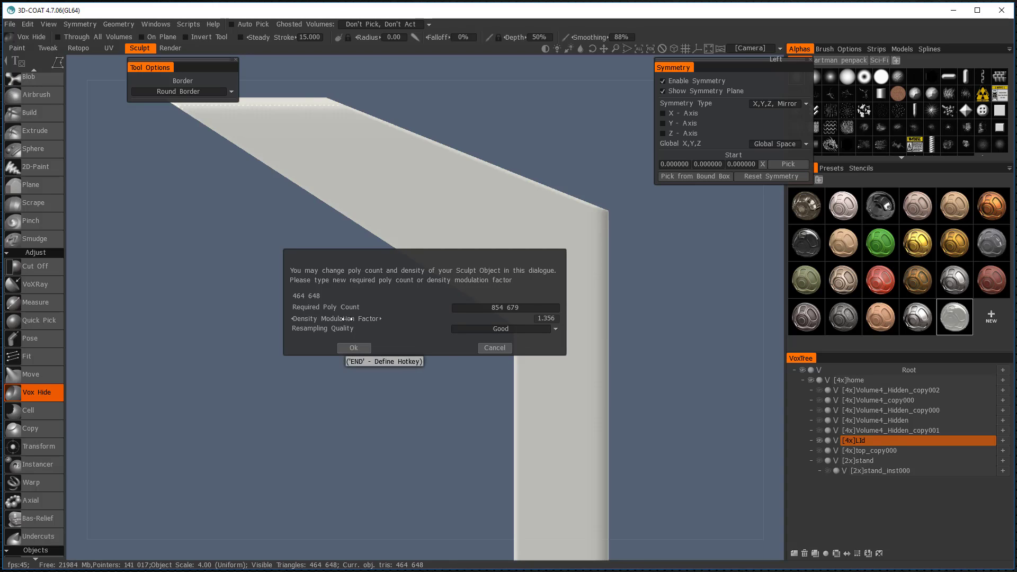
pyautogui.click(359, 348)
pyautogui.moveTo(572, 179); pyautogui.dragTo(565, 201, button='middle')
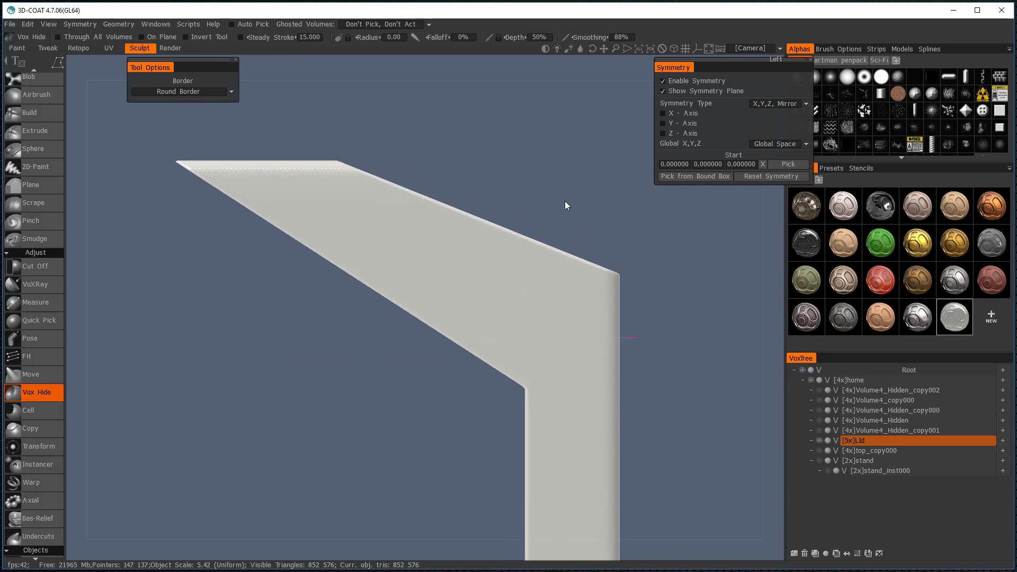
pyautogui.click(231, 149)
pyautogui.click(264, 189)
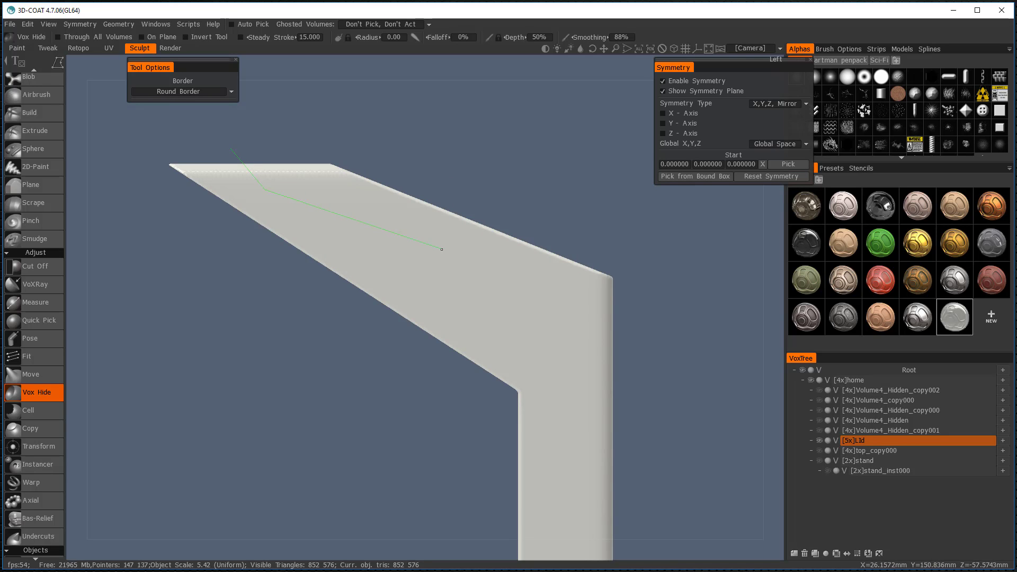
pyautogui.press('Escape')
# Step: Hide a thicker outer strip along the Lid's upper slope and down its rear edge with Vox Hide, and objectify the hidden part
pyautogui.click(261, 144)
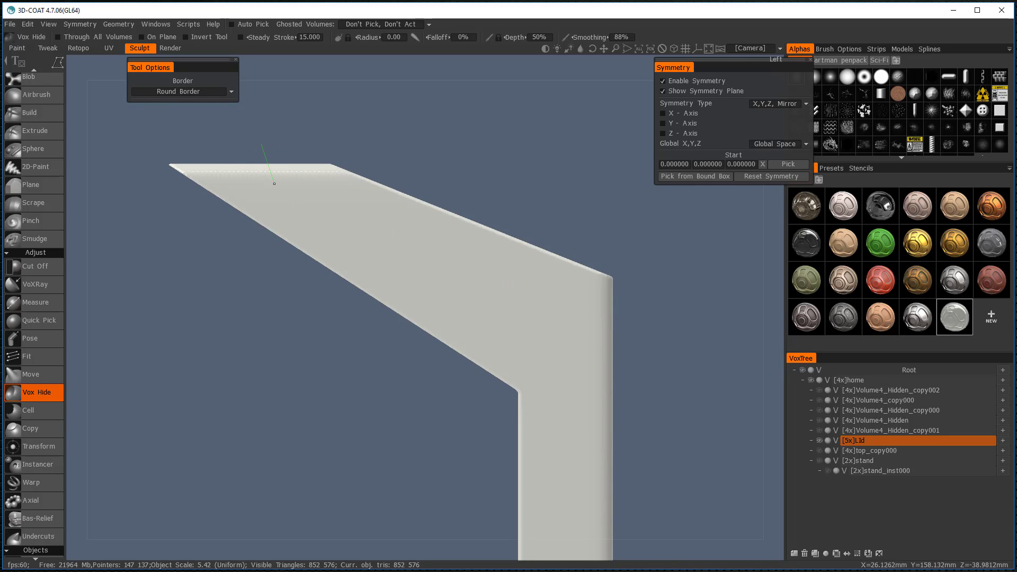
pyautogui.click(275, 187)
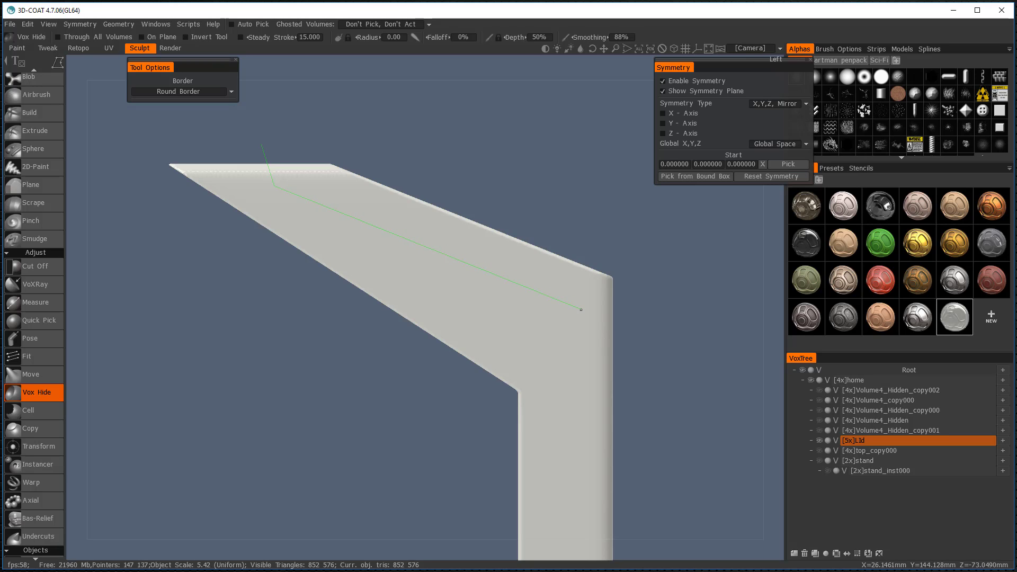
pyautogui.click(569, 310)
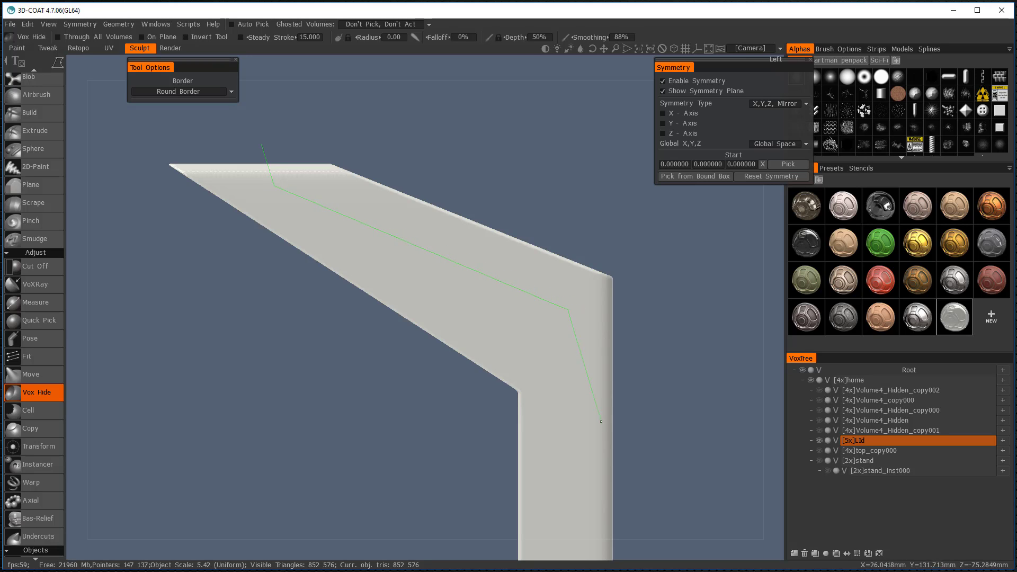
pyautogui.click(569, 424)
pyautogui.click(663, 465)
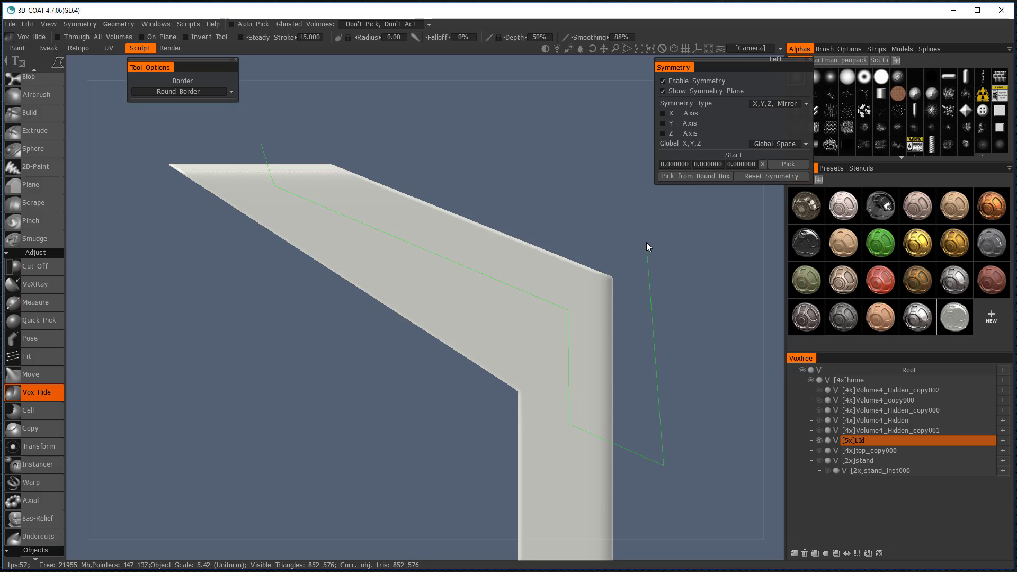
pyautogui.click(647, 242)
pyautogui.press('Return')
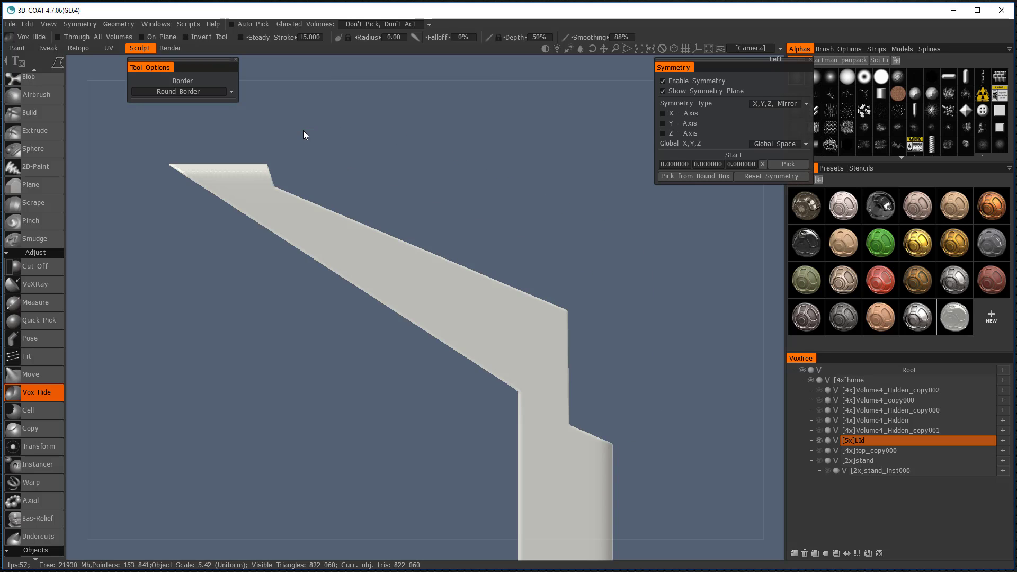
pyautogui.click(119, 22)
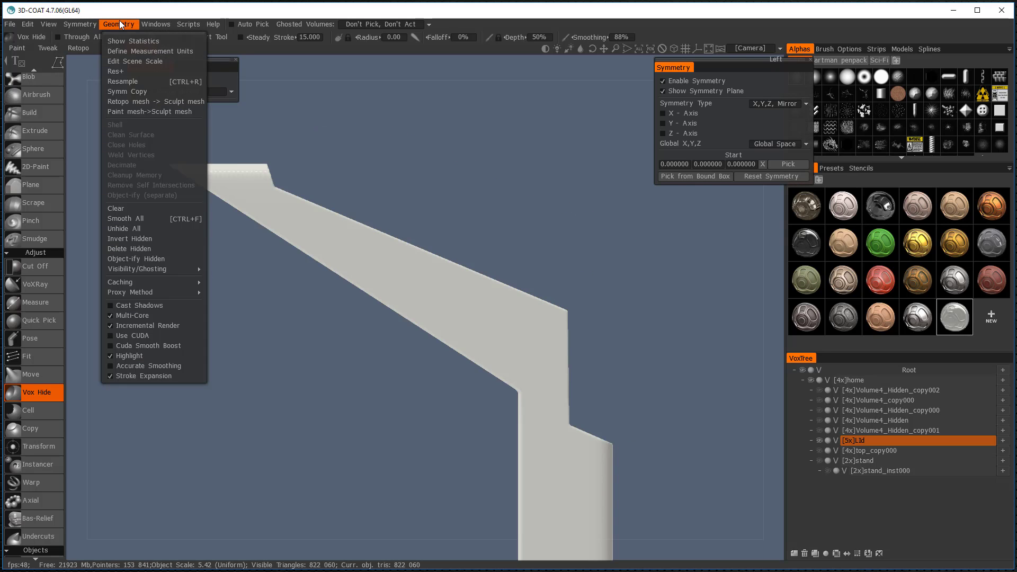
pyautogui.click(151, 259)
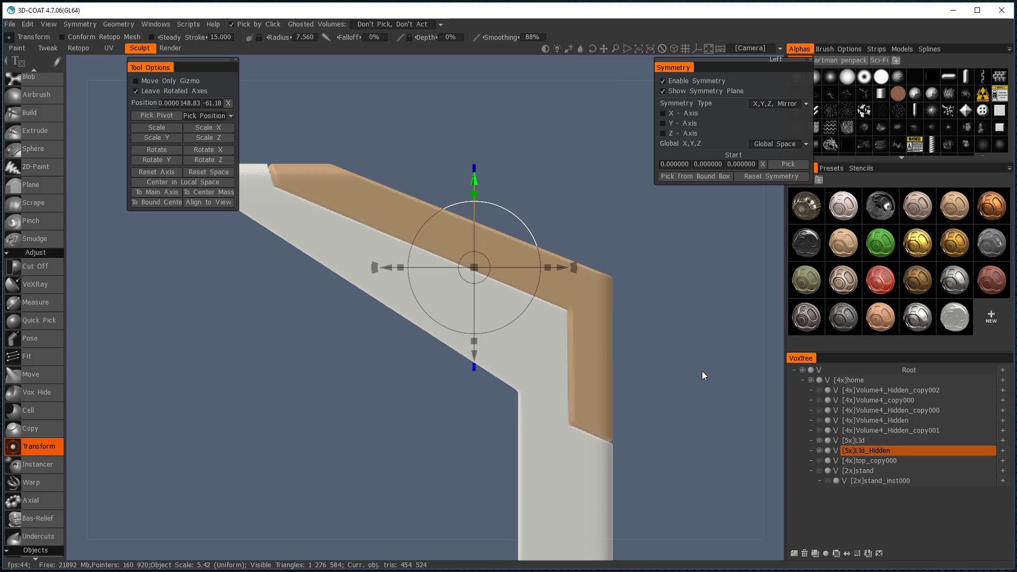
# Step: Apply the dark metallic shader to the separated outer strip, and try raising the strip slightly along the vertical axis
pyautogui.hotkey('ctrl', 'r')
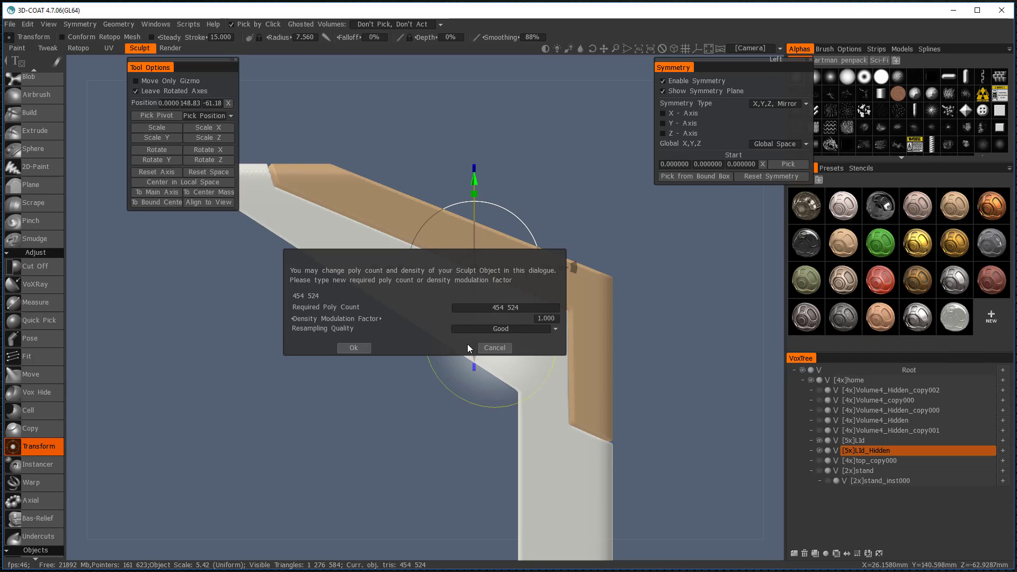
pyautogui.click(495, 349)
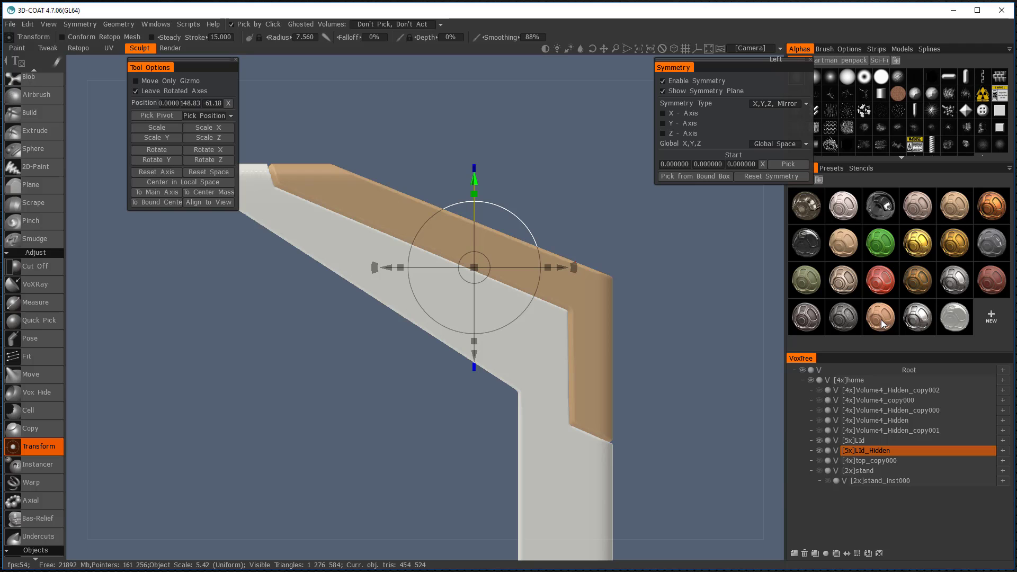
pyautogui.click(923, 324)
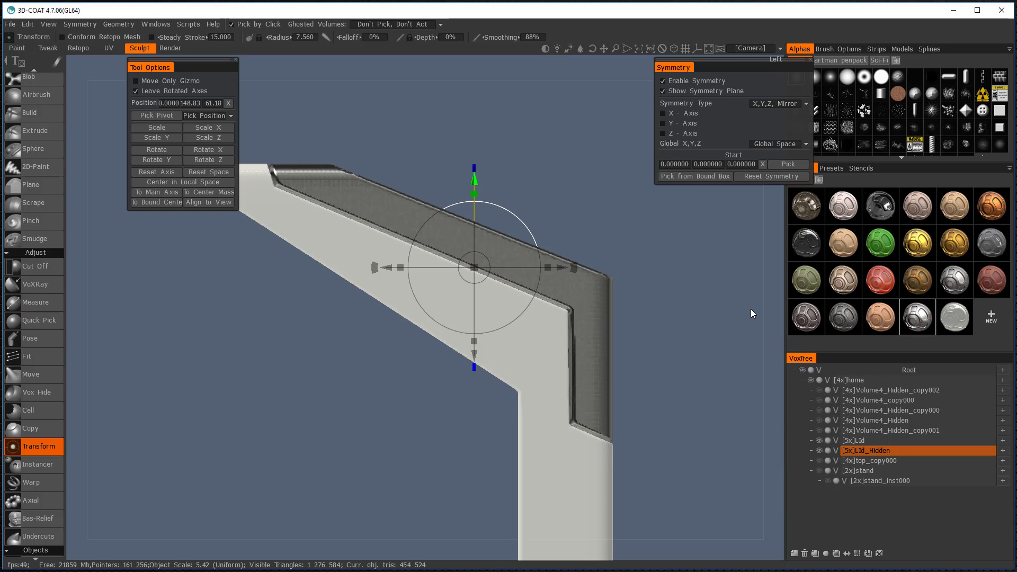
pyautogui.scroll(5, 711, 309)
pyautogui.moveTo(664, 329); pyautogui.dragTo(703, 319)
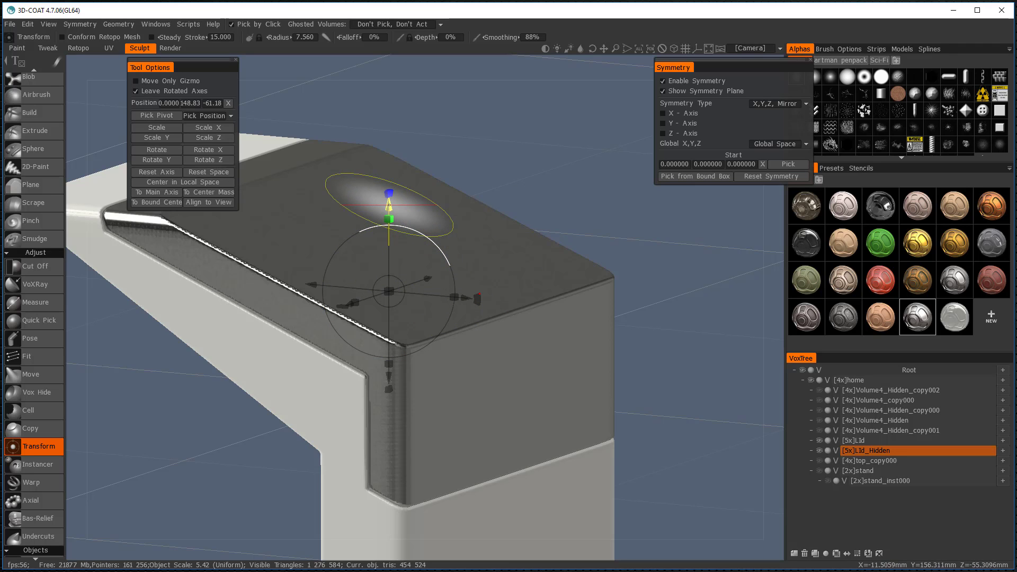
pyautogui.moveTo(389, 202)
pyautogui.mouseDown()
pyautogui.moveTo(389, 176)
pyautogui.moveTo(385, 197)
pyautogui.mouseUp()
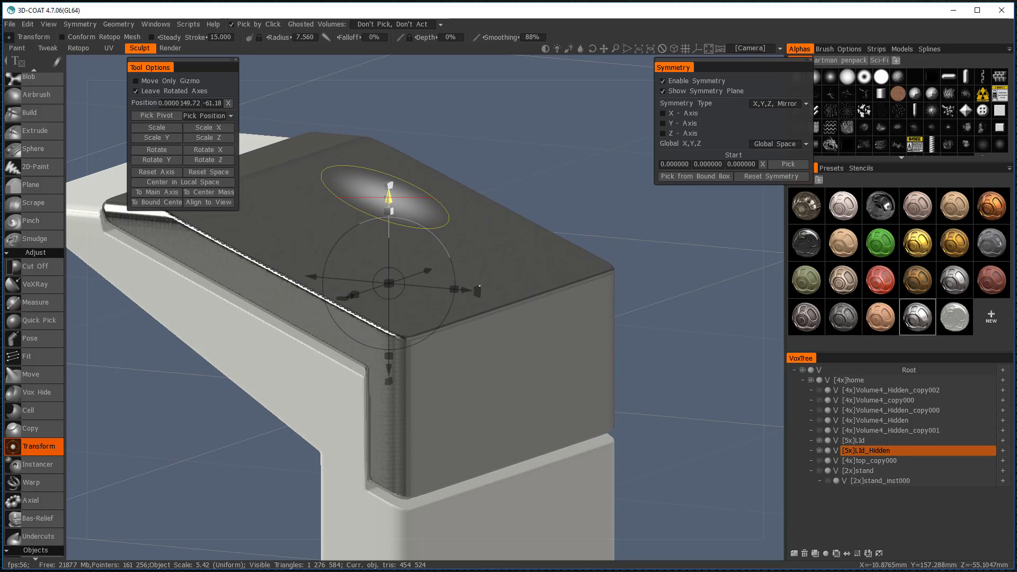
pyautogui.hotkey('ctrl', 'z')
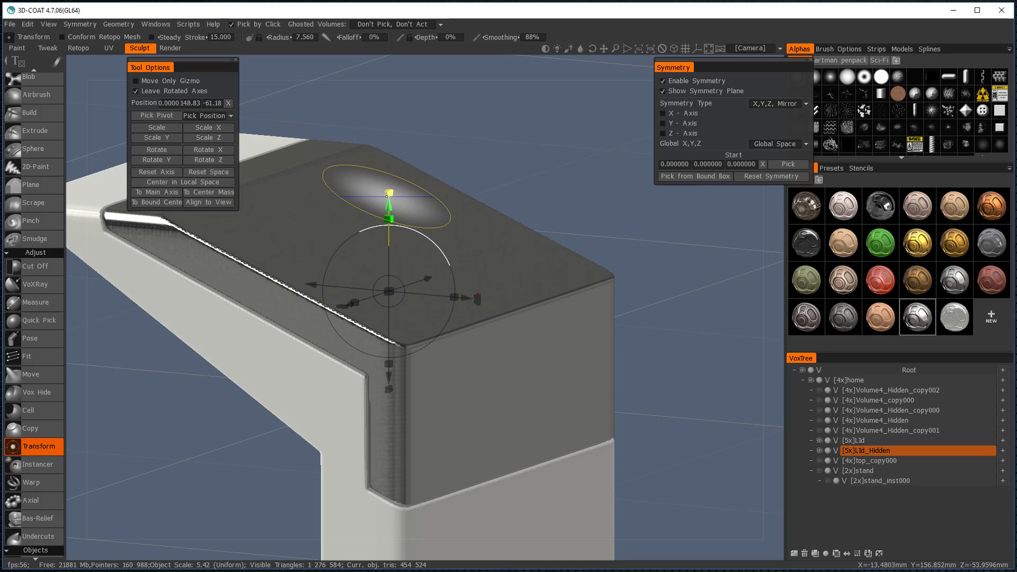
# Step: Inspect the separated outer strip with the Lid hidden, and undo the separation to get the whole Lid back
pyautogui.click(819, 441)
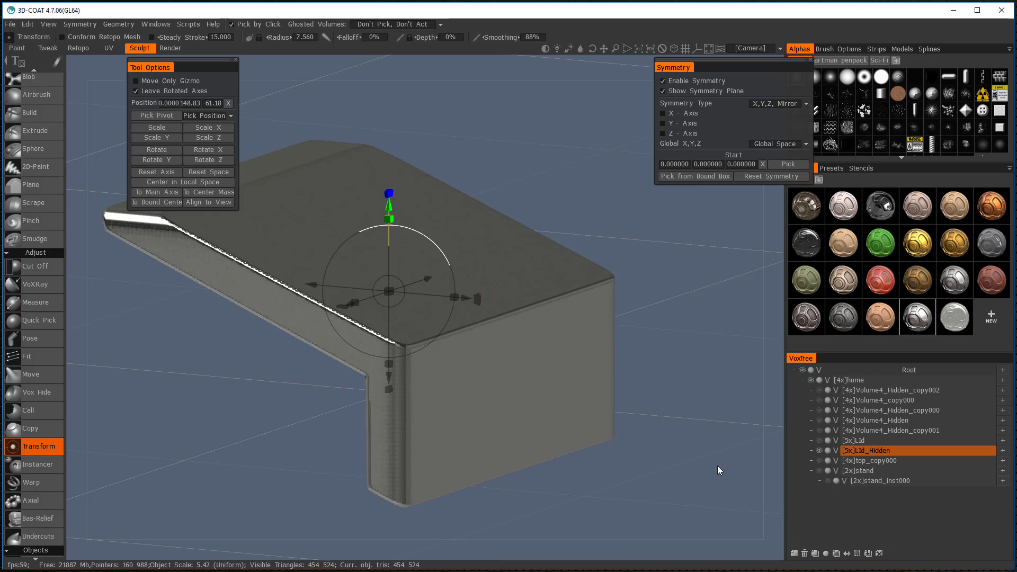
pyautogui.scroll(3, 716, 464)
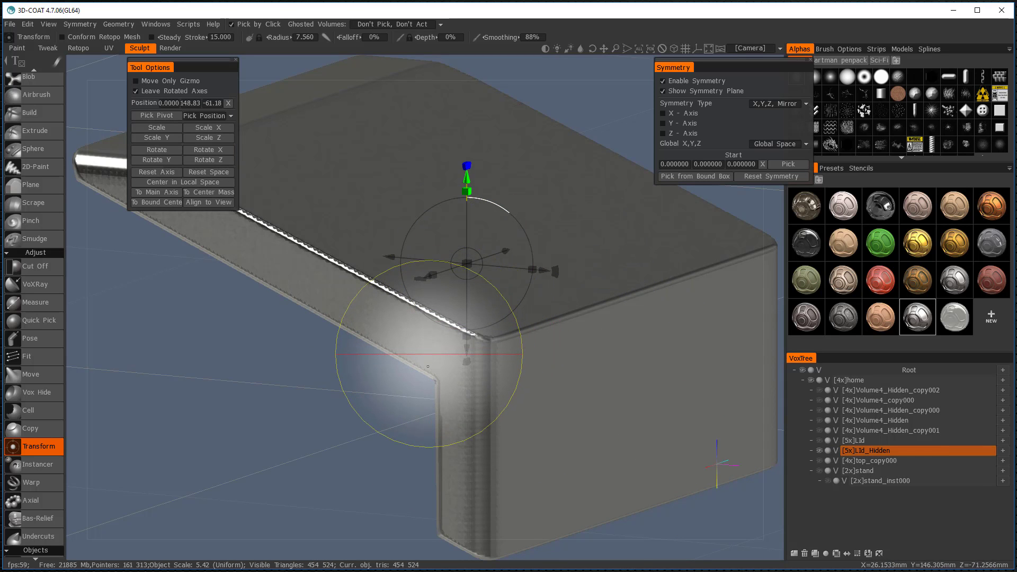
pyautogui.scroll(-5, 364, 406)
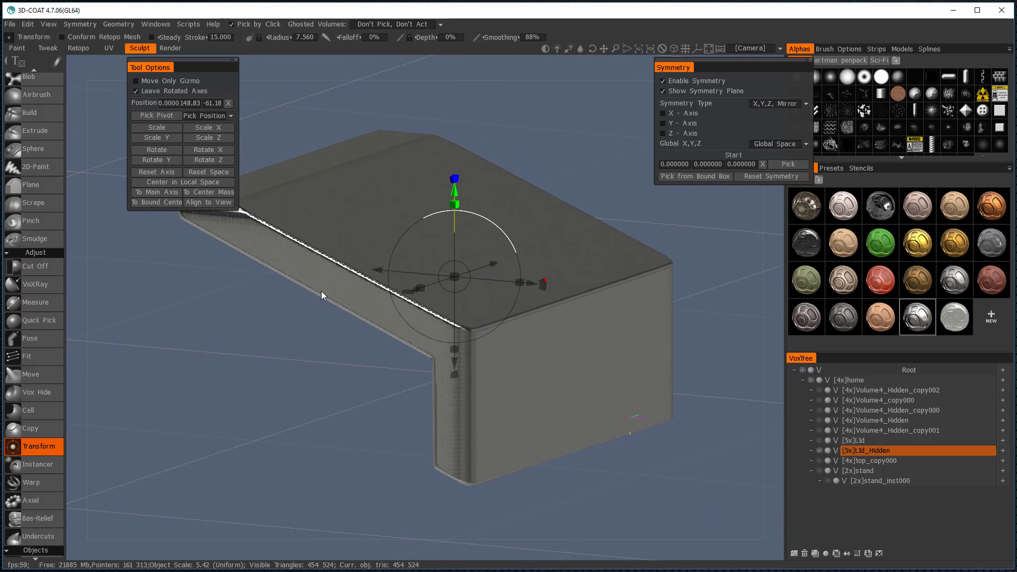
pyautogui.scroll(1, 322, 251)
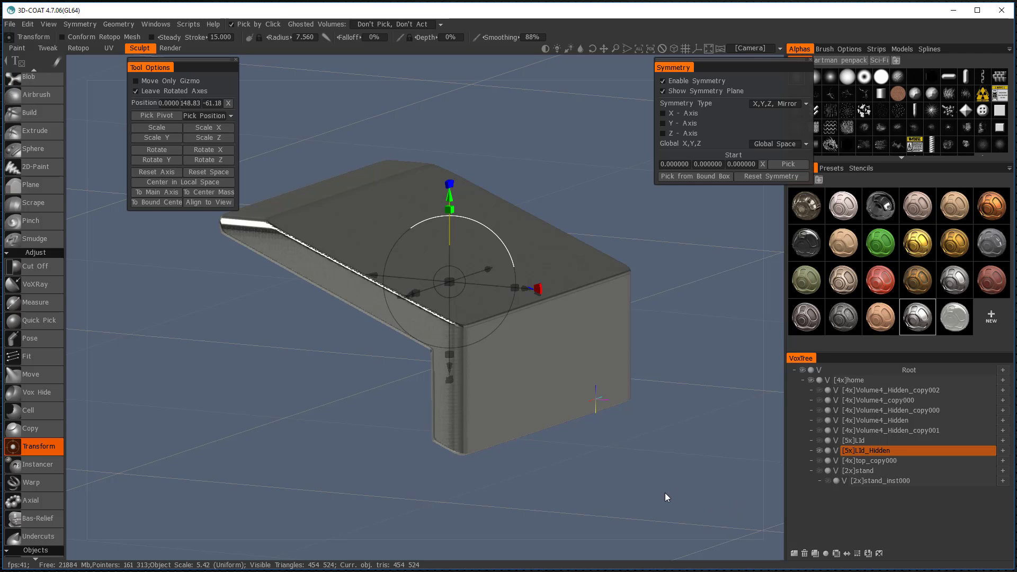
pyautogui.keyDown('shift'); pyautogui.moveTo(665, 492); pyautogui.dragTo(707, 475); pyautogui.keyUp('shift')
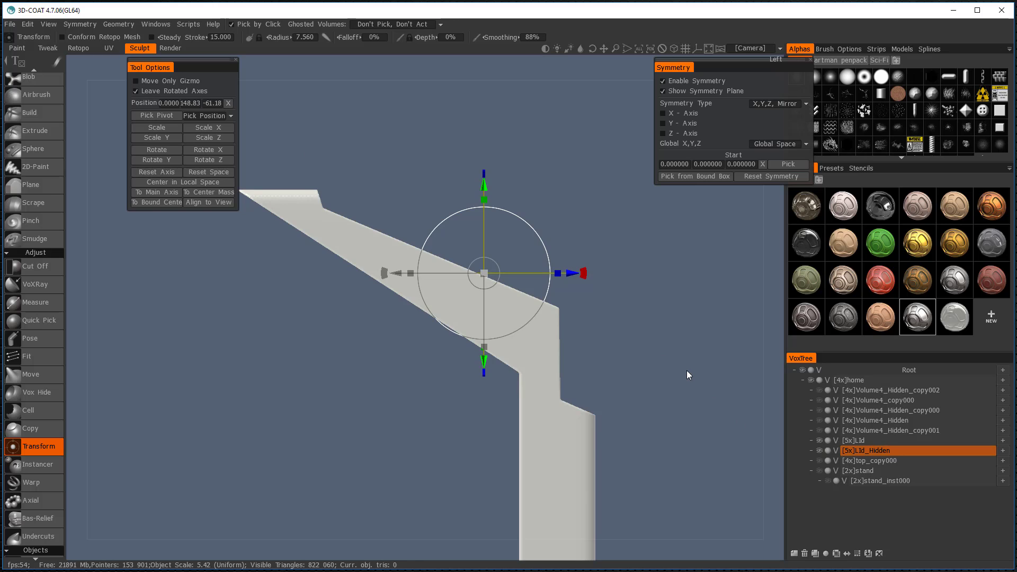
pyautogui.hotkey('ctrl', 'z')
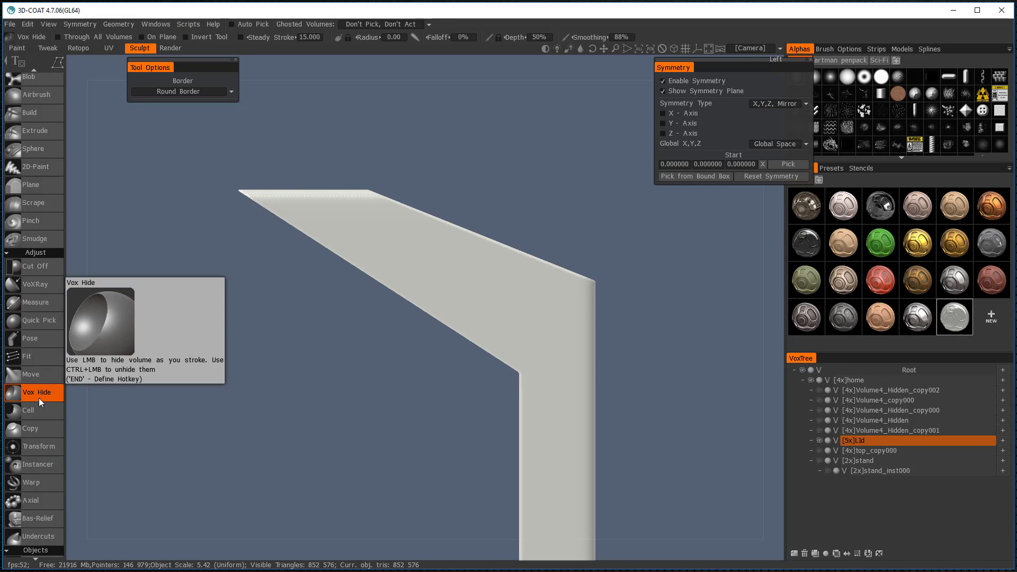
# Step: Split the outer strip along the Lid's upper slope and down its rear edge with a polygonal Split tool outline
pyautogui.press('space')
pyautogui.press('space')
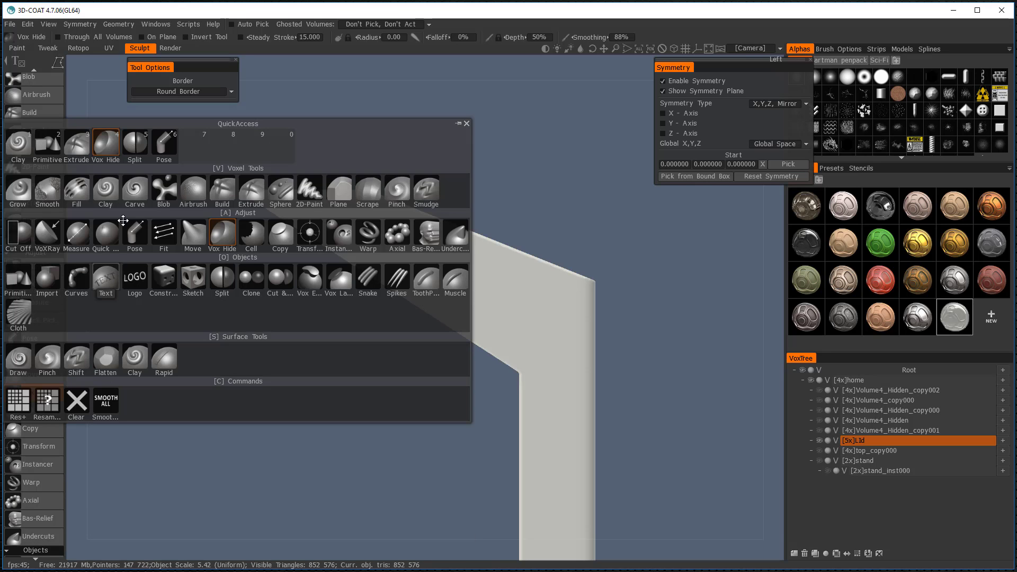
pyautogui.click(135, 145)
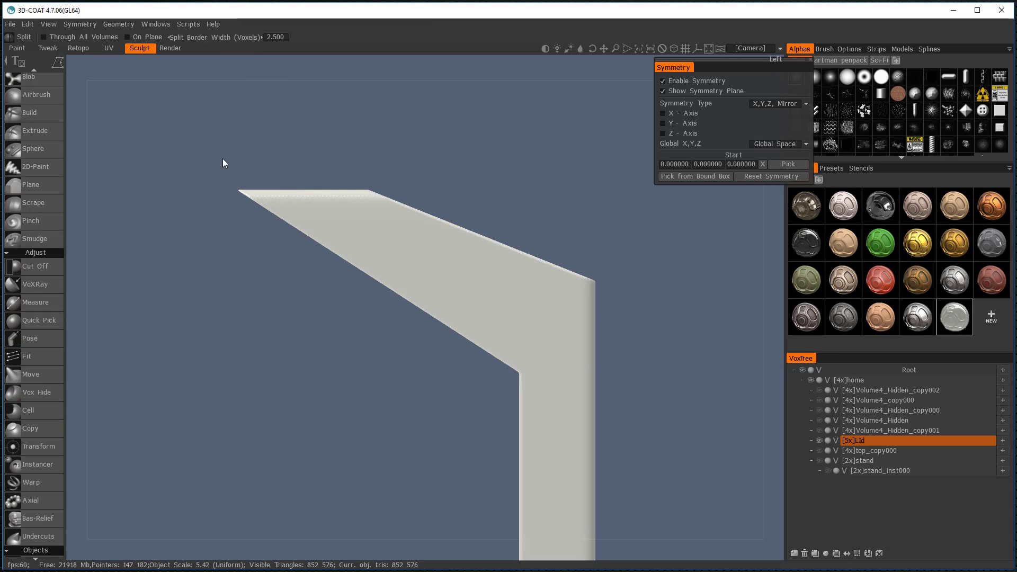
pyautogui.click(319, 175)
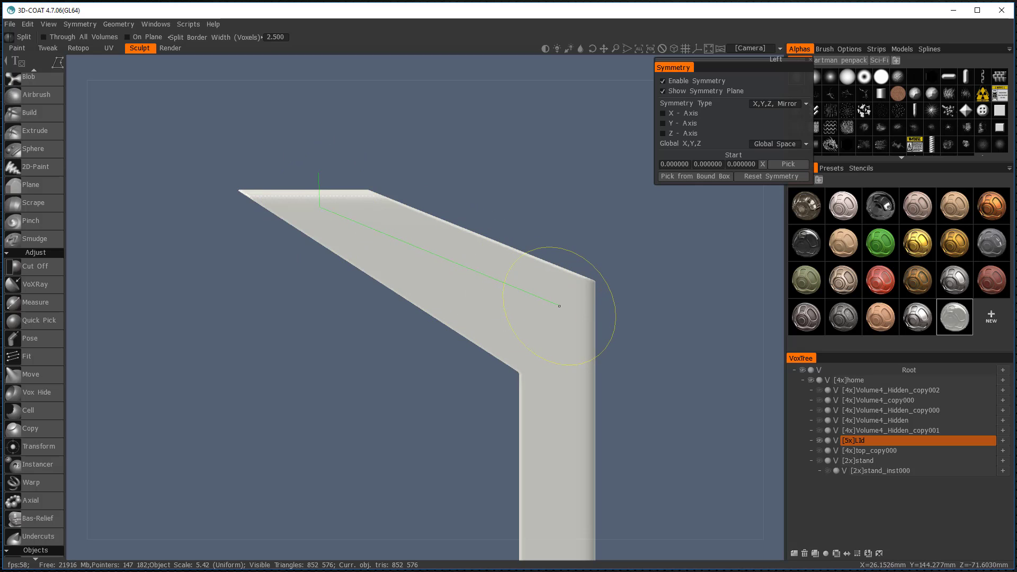
pyautogui.click(564, 306)
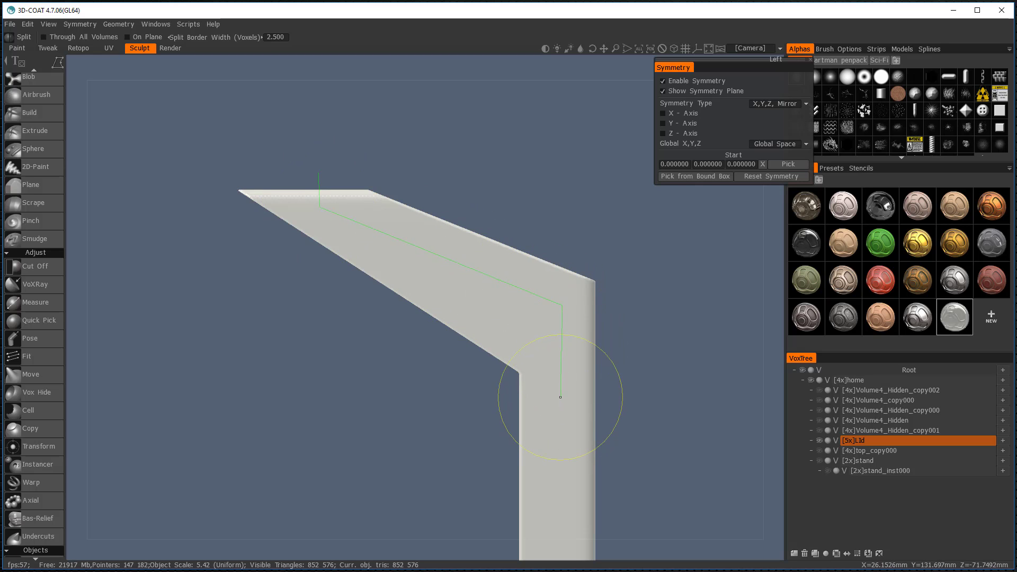
pyautogui.click(565, 397)
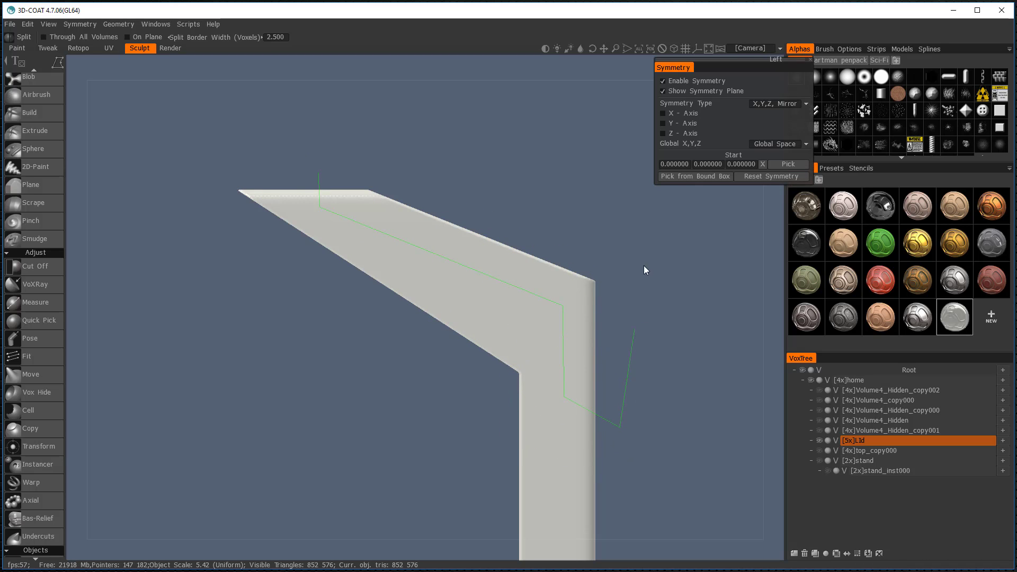
# Step: Split the upper outer bend off the Lid along the drawn outline, and change the split-off volume's parent to home
pyautogui.click(632, 225)
pyautogui.press('Return')
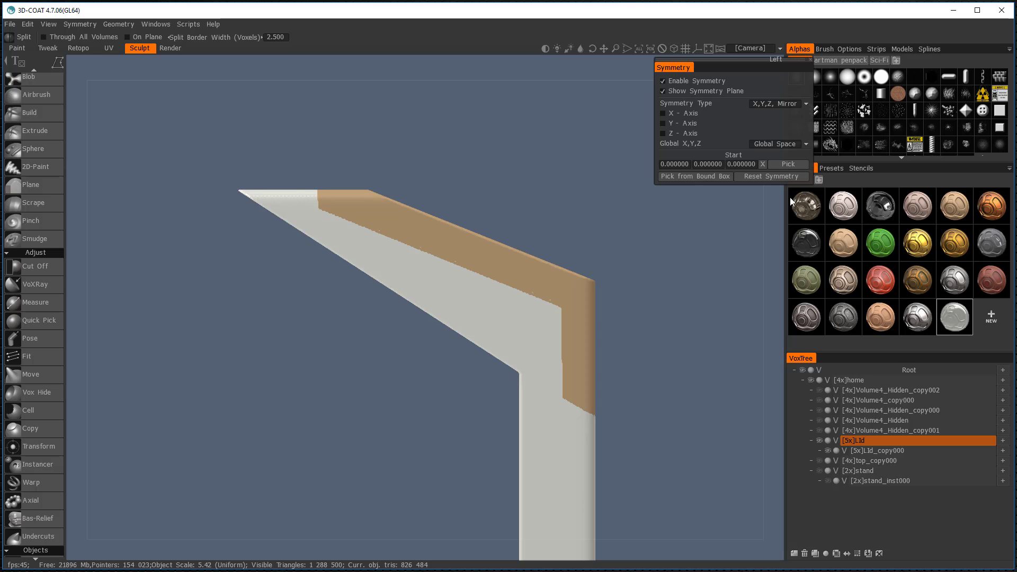
pyautogui.click(874, 445)
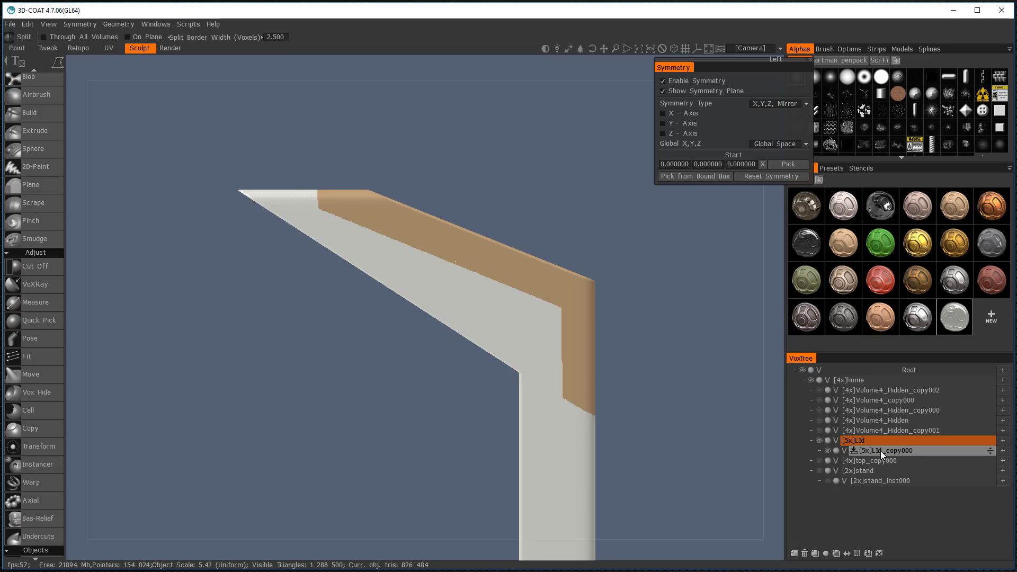
pyautogui.rightClick(879, 449)
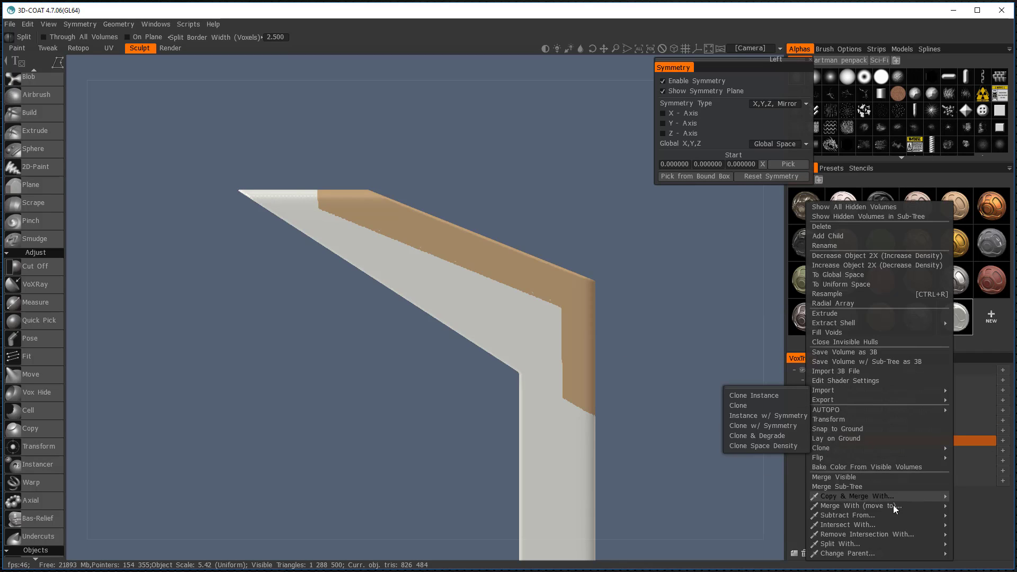
pyautogui.moveTo(848, 543)
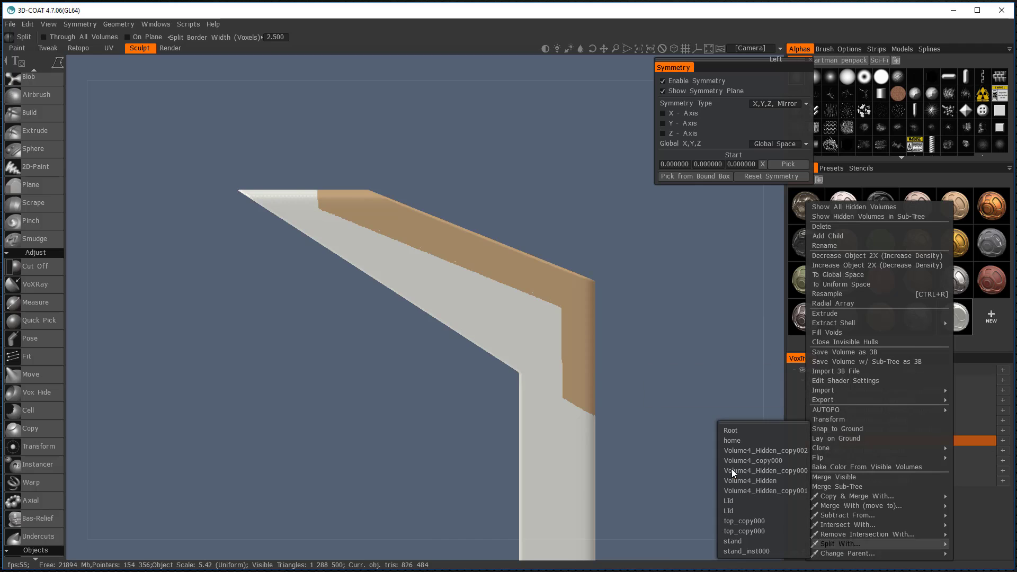
pyautogui.click(726, 442)
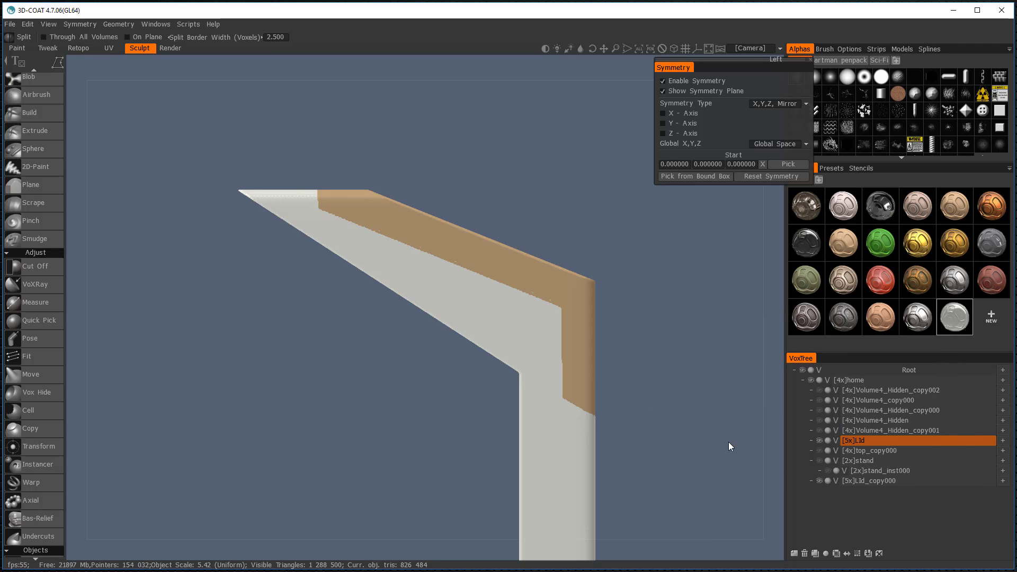
# Step: Assign the Steel shader to the split-off Lid_copy000 volume, keeping the original pale shader on the Lid
pyautogui.click(919, 319)
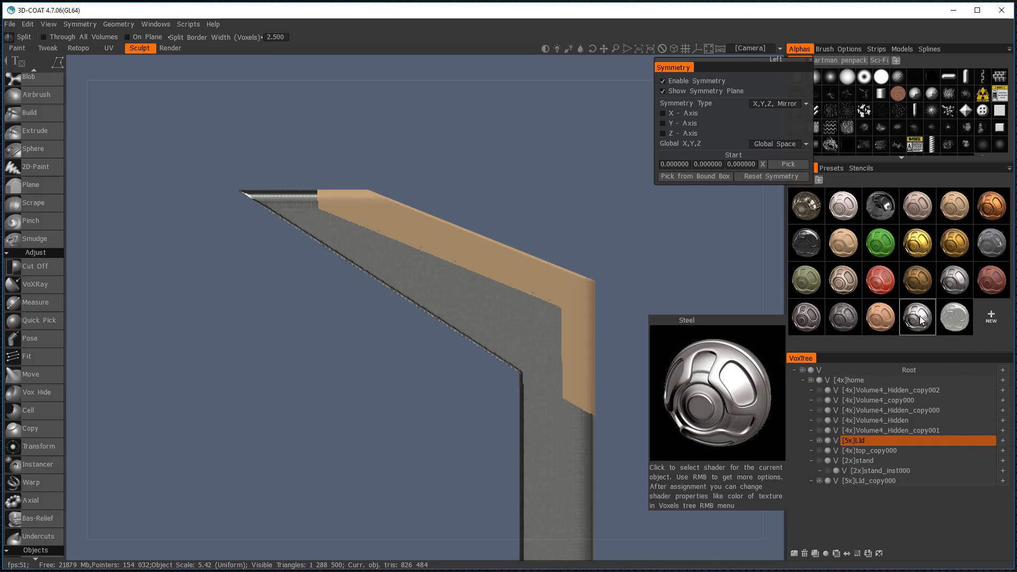
pyautogui.click(957, 314)
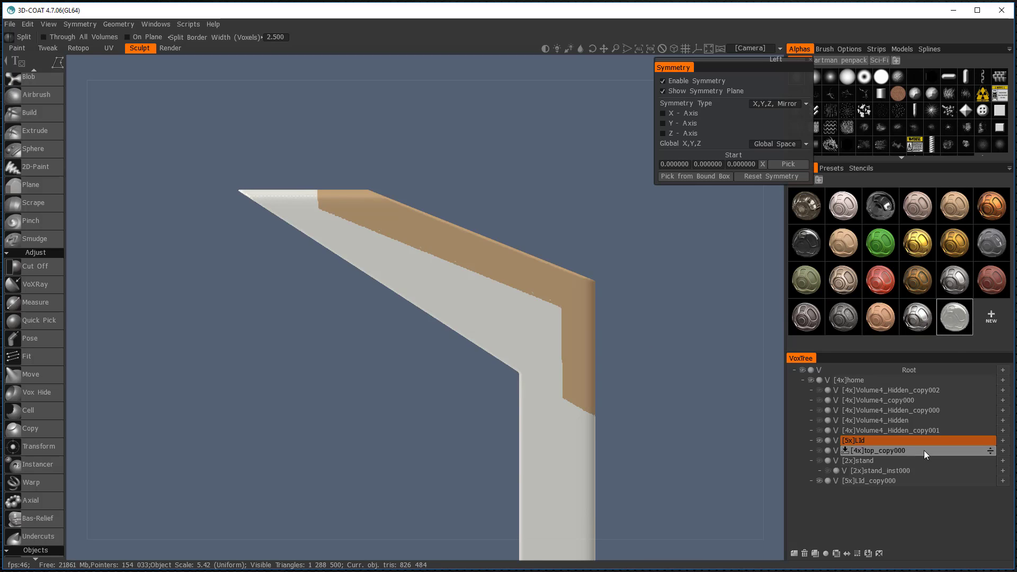
pyautogui.moveTo(928, 428); pyautogui.dragTo(896, 482)
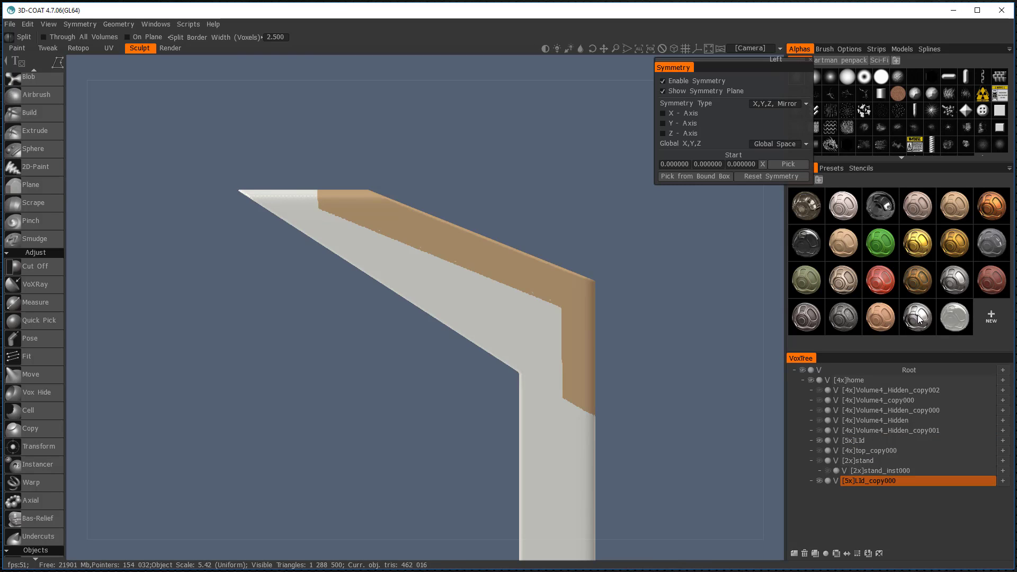
pyautogui.click(920, 320)
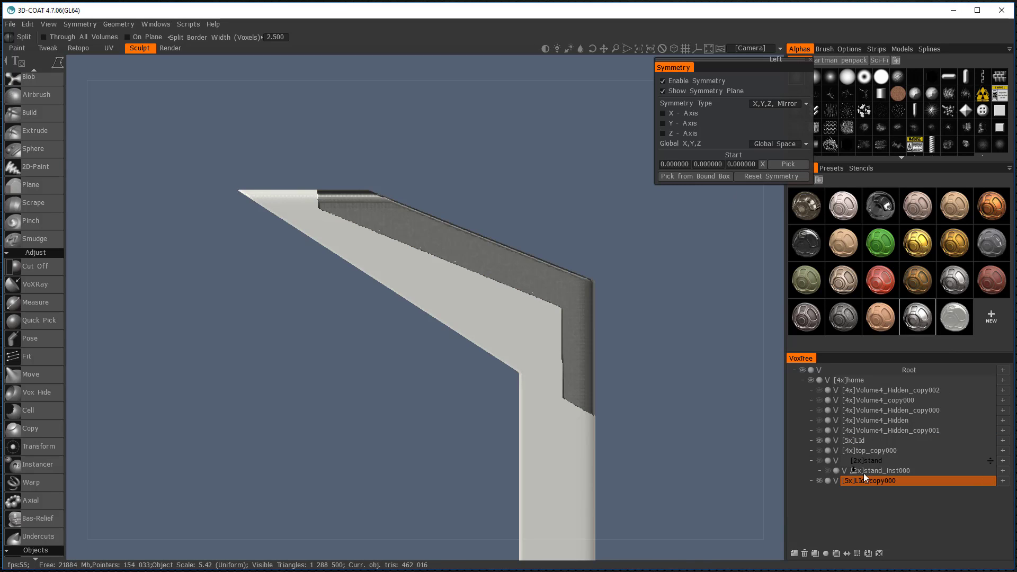
# Step: Isolate the Lid_copy000 volume by hiding the original Lid
pyautogui.moveTo(864, 474); pyautogui.dragTo(825, 484)
pyautogui.click(820, 481)
pyautogui.click(819, 481)
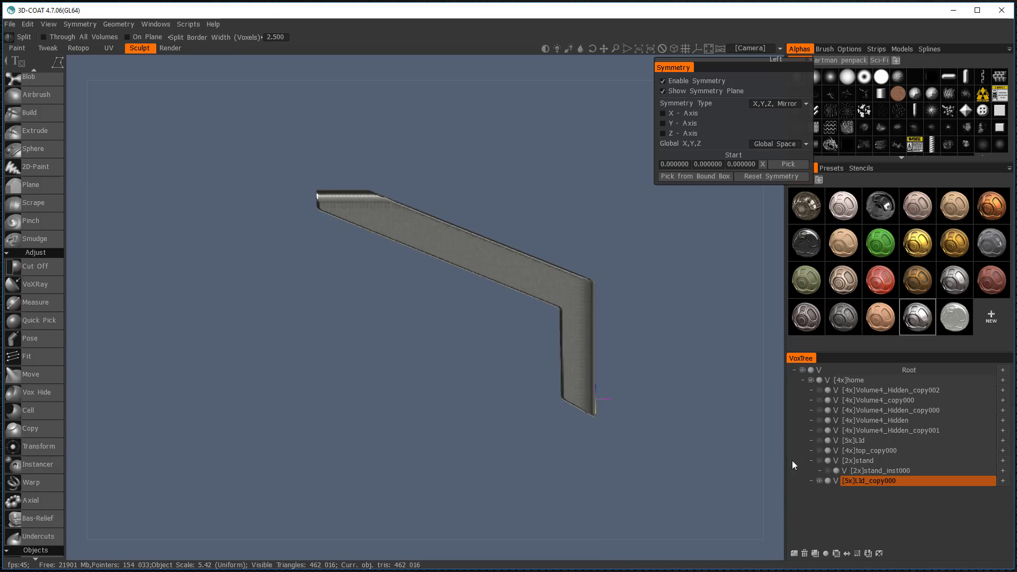
pyautogui.moveTo(626, 296); pyautogui.dragTo(605, 321)
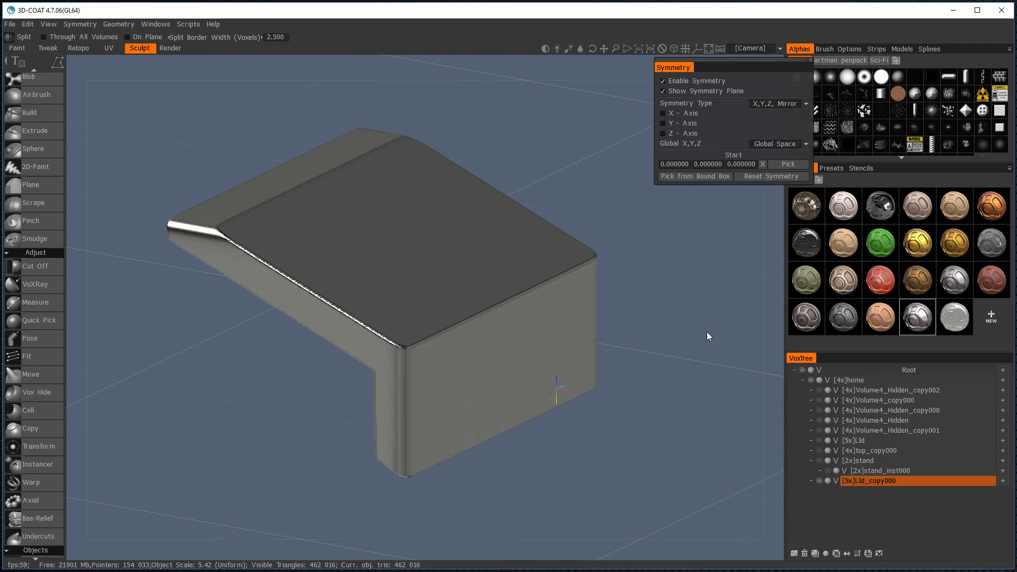
# Step: Rename the Lid_copy000 volume as Glass Lid
pyautogui.doubleClick(870, 481)
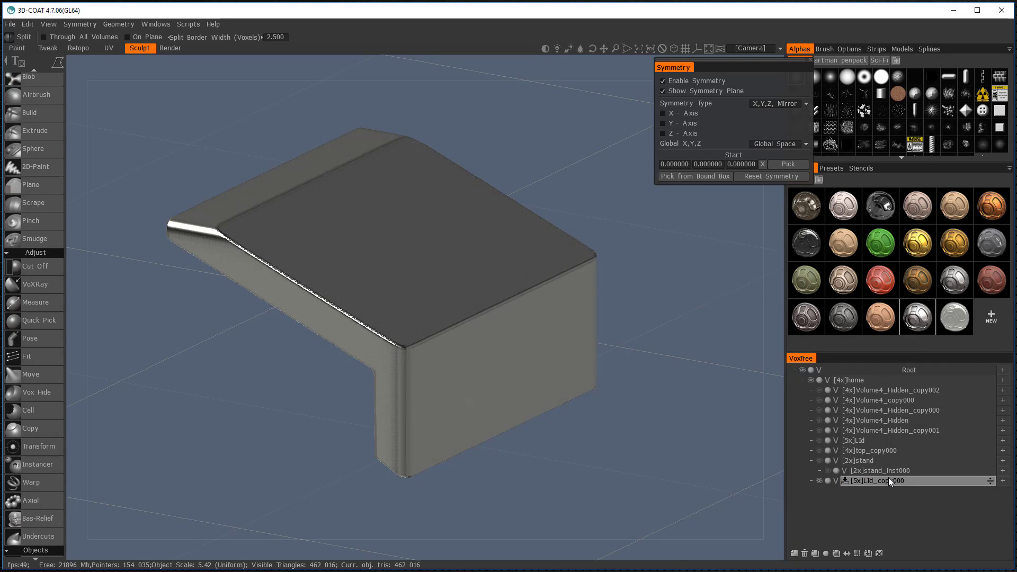
pyautogui.doubleClick(870, 481)
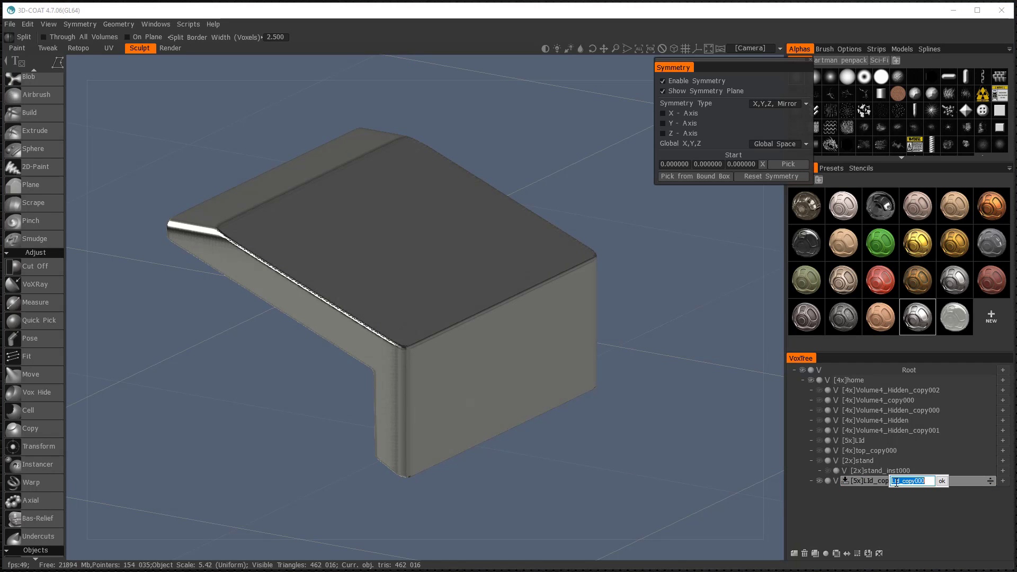
pyautogui.write('Glass Lid')
pyautogui.press('Return')
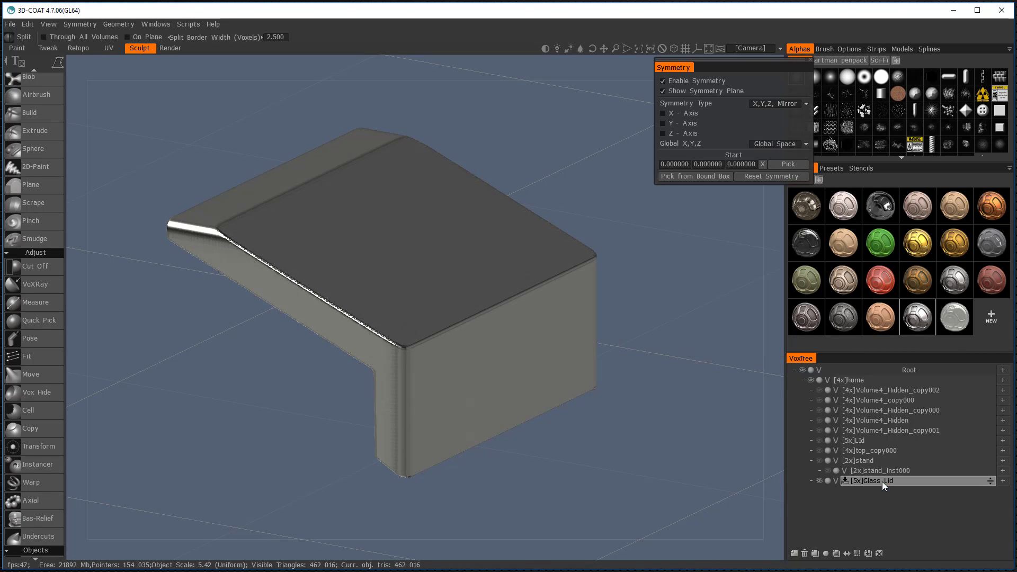
# Step: Make a voxel shell mesh from Glass Lid with a wall thickness of 4 voxels
pyautogui.rightClick(881, 481)
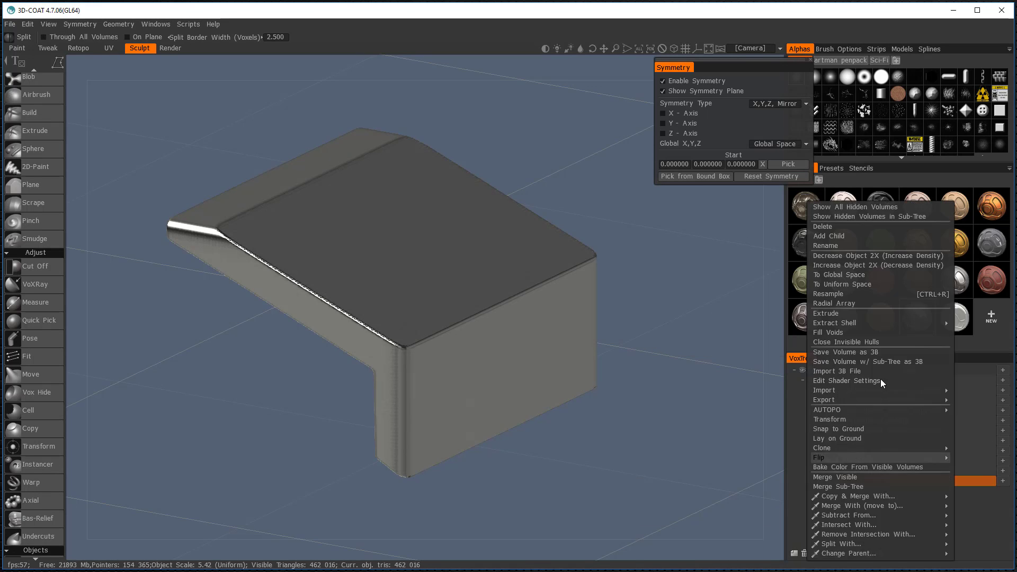
pyautogui.moveTo(862, 323)
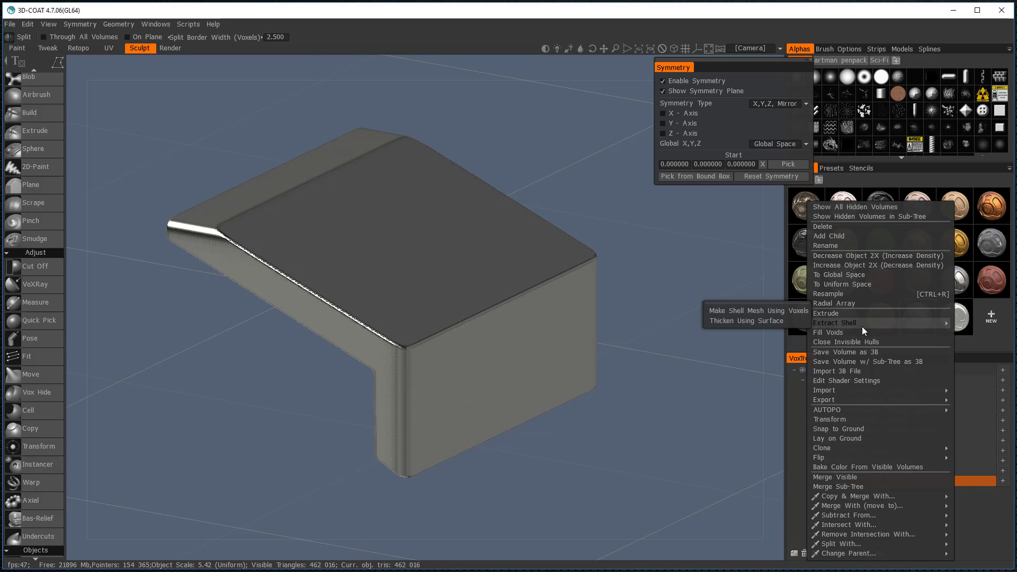
pyautogui.click(756, 312)
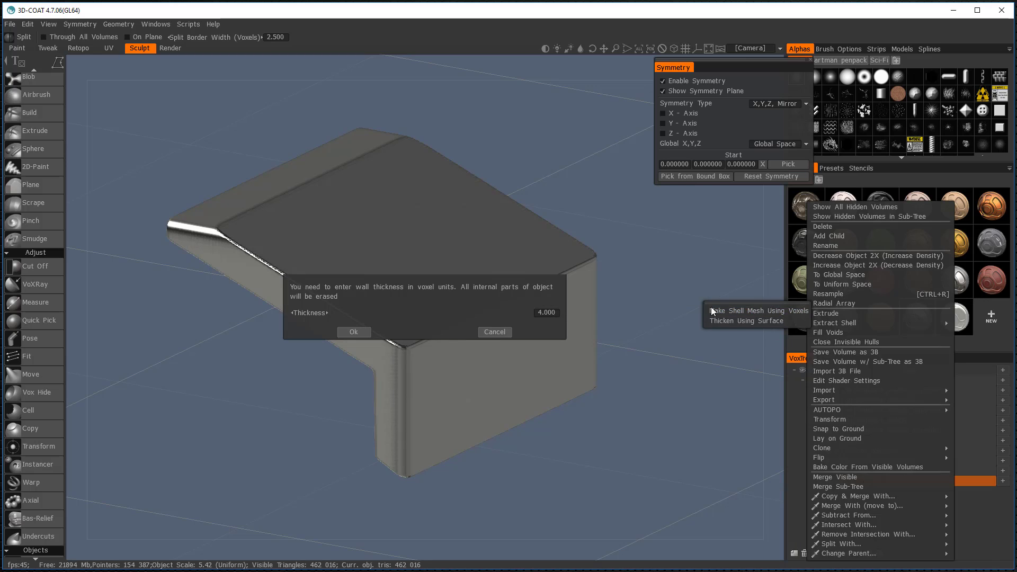
pyautogui.click(351, 332)
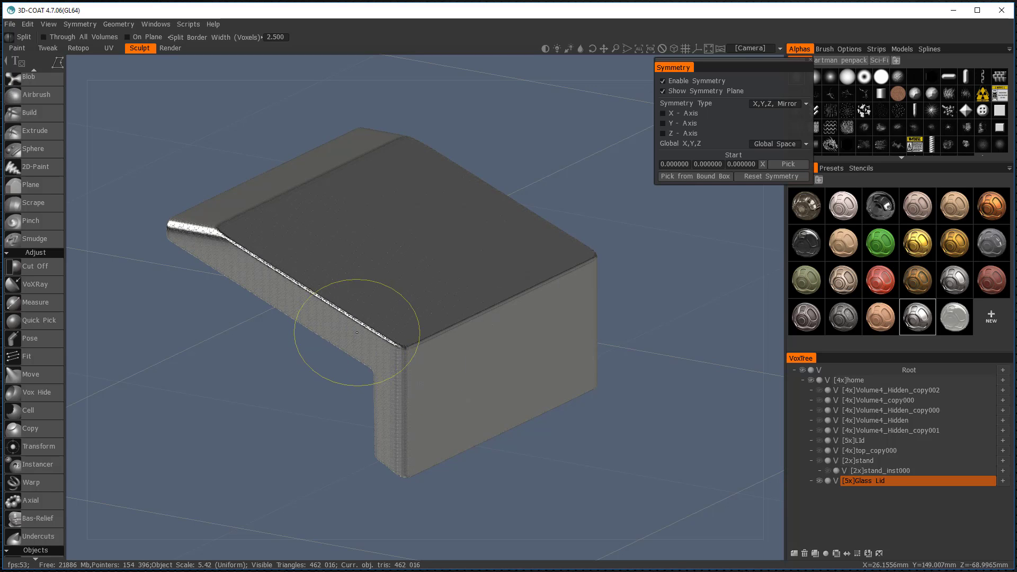
pyautogui.moveTo(603, 483); pyautogui.dragTo(582, 511)
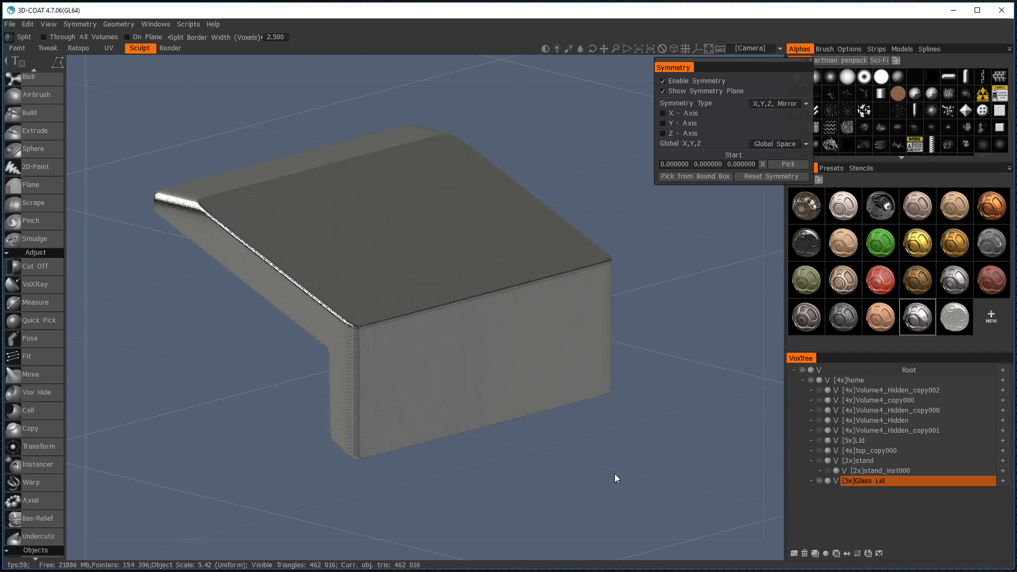
# Step: Try to slice through Glass Lid with VoxRay by repositioning its gizmo, showing the stand volume as a reference
pyautogui.click(34, 287)
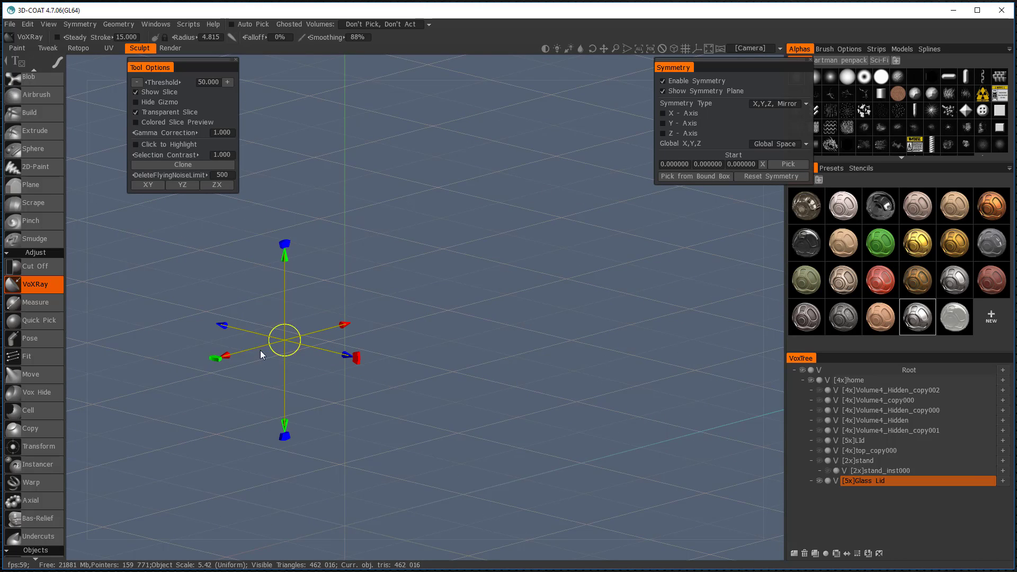
pyautogui.moveTo(345, 326); pyautogui.dragTo(568, 252)
pyautogui.moveTo(568, 298); pyautogui.dragTo(547, 208)
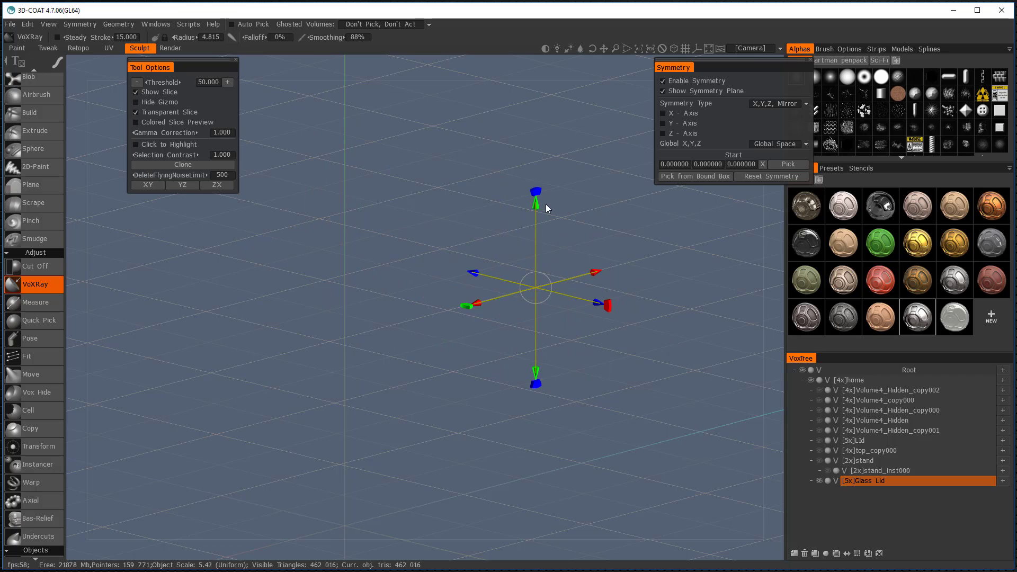
pyautogui.click(818, 460)
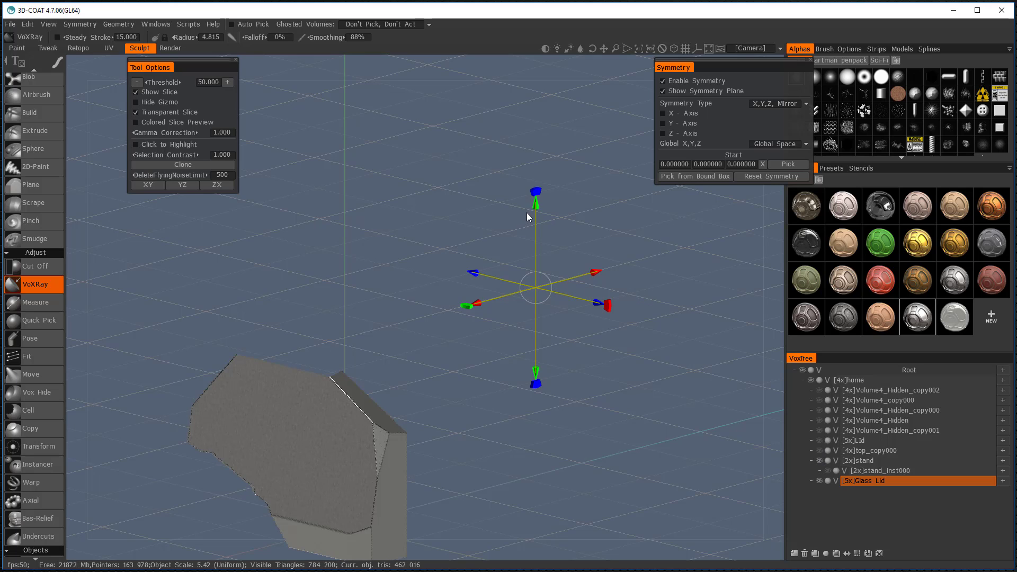
pyautogui.moveTo(535, 203); pyautogui.dragTo(539, 131)
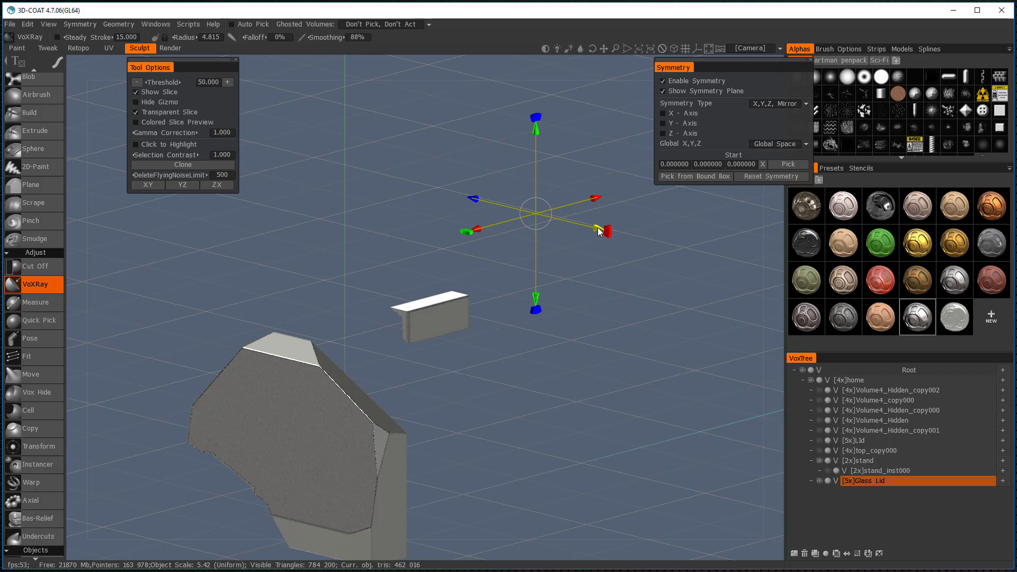
pyautogui.moveTo(602, 228); pyautogui.dragTo(617, 268)
pyautogui.moveTo(561, 149); pyautogui.dragTo(548, 88)
pyautogui.moveTo(548, 109); pyautogui.dragTo(564, 73)
pyautogui.click(862, 484)
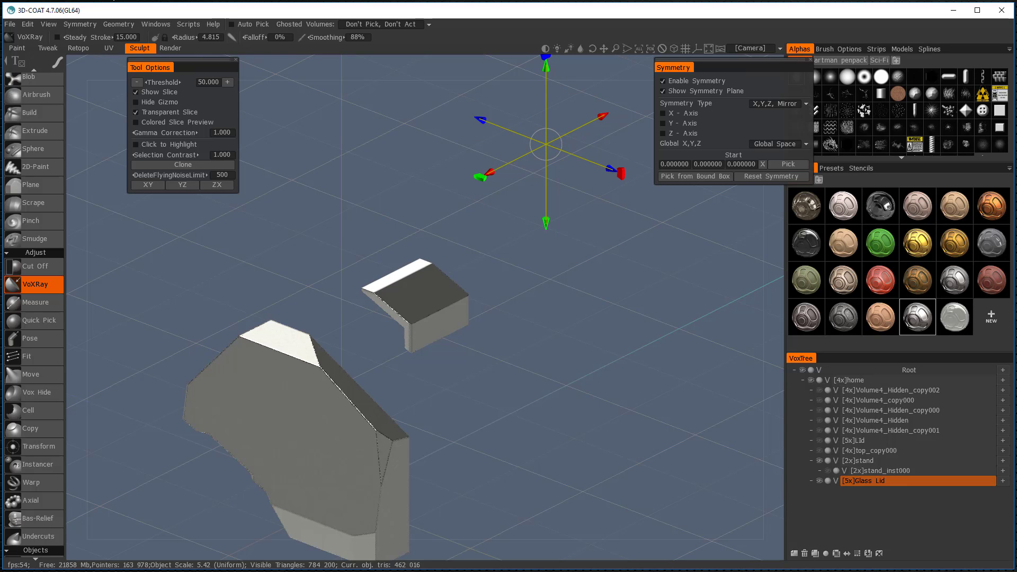
# Step: Undo the stand's visibility change, the shell extraction and the renaming of Glass Lid
pyautogui.click(29, 25)
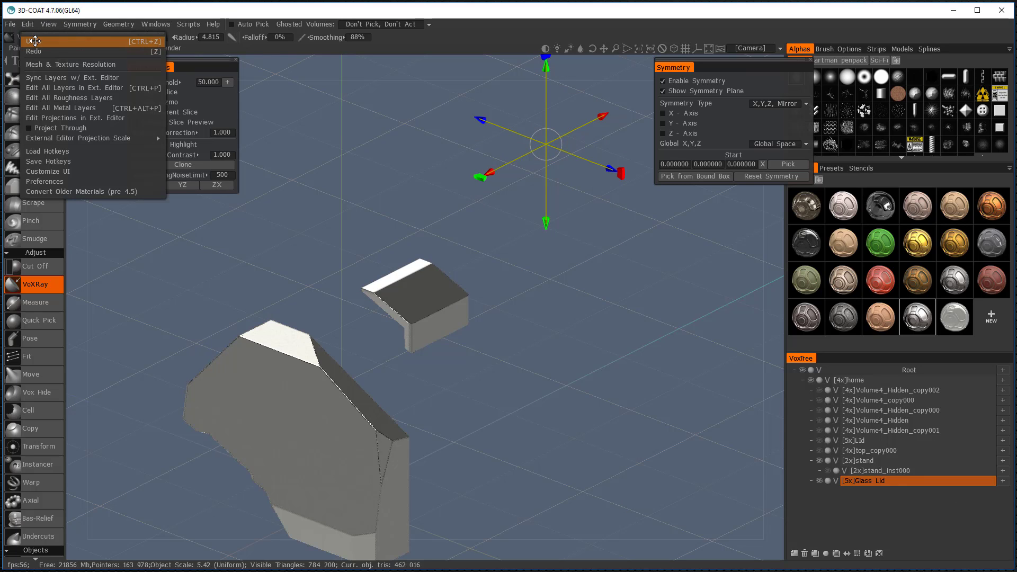
pyautogui.click(34, 41)
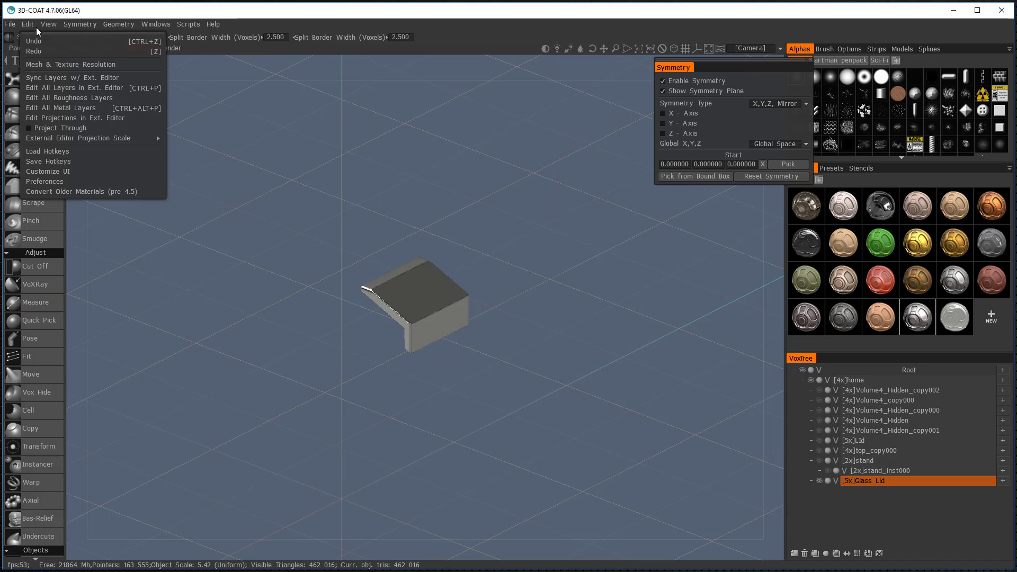
pyautogui.click(29, 25)
pyautogui.click(30, 25)
pyautogui.click(30, 25)
pyautogui.click(34, 43)
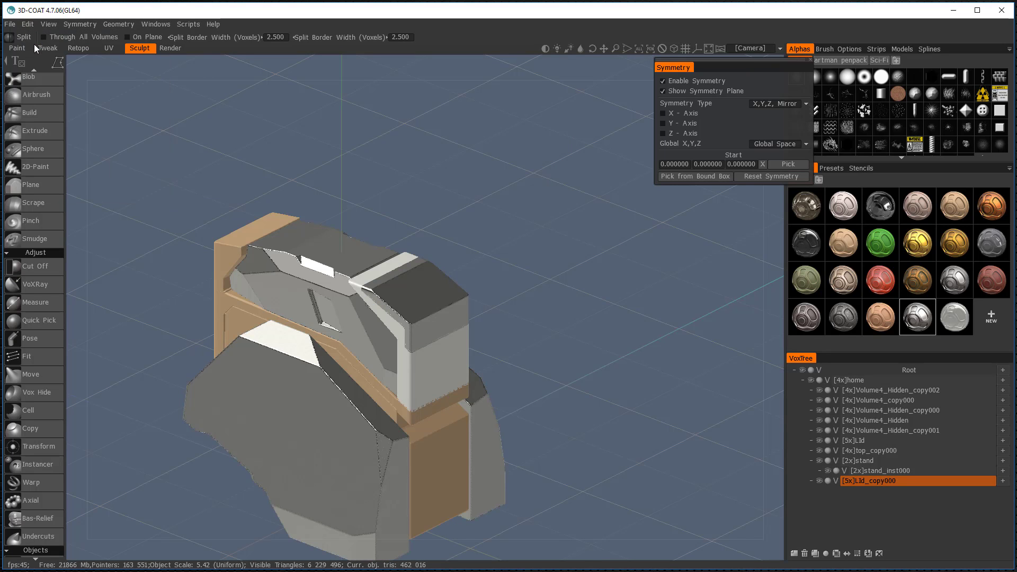
# Step: Undo back past the reparenting of Lid_copy000, and restore that volume under home as the active object
pyautogui.click(29, 24)
pyautogui.click(29, 25)
pyautogui.click(29, 25)
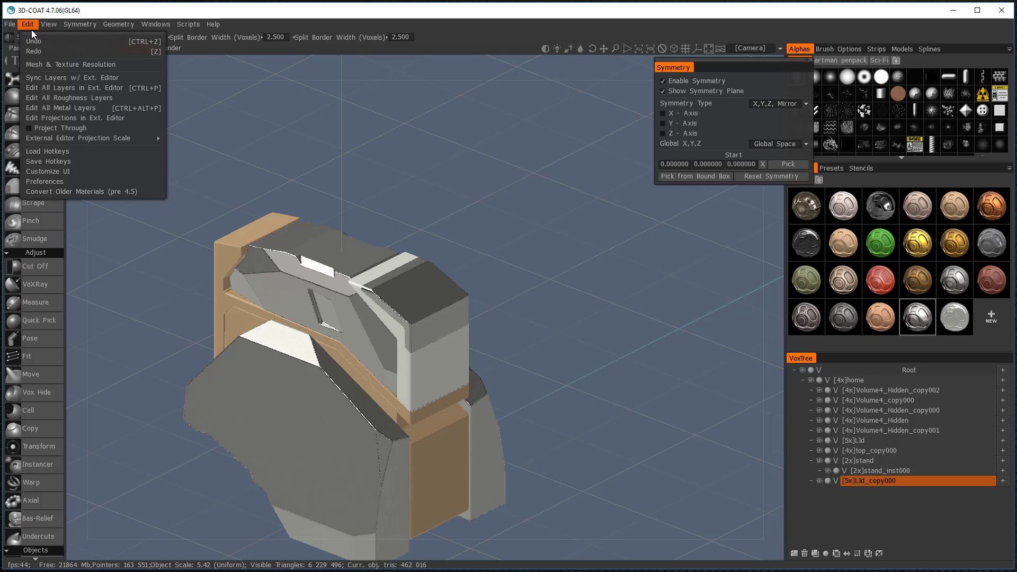
pyautogui.click(34, 41)
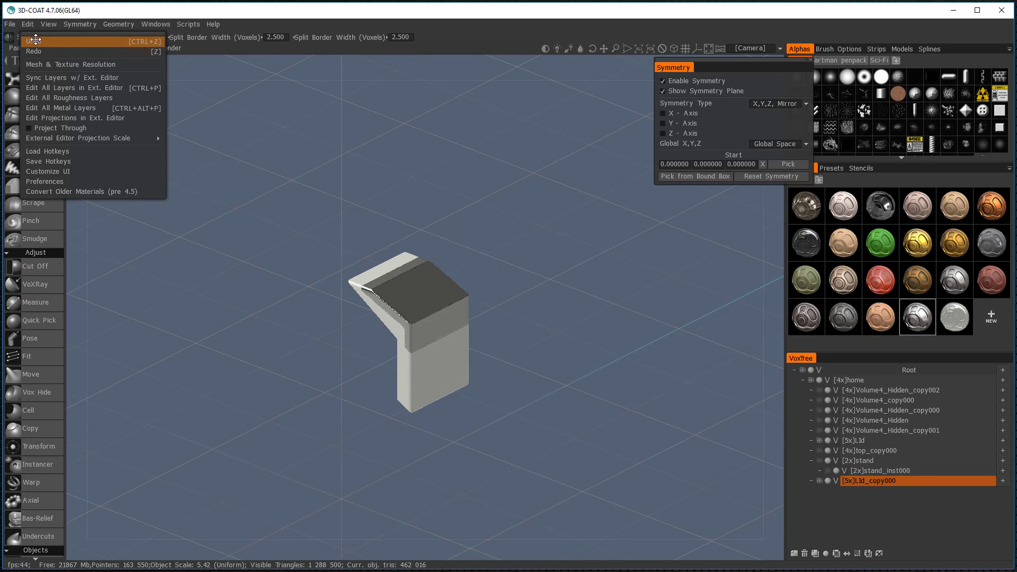
pyautogui.click(26, 25)
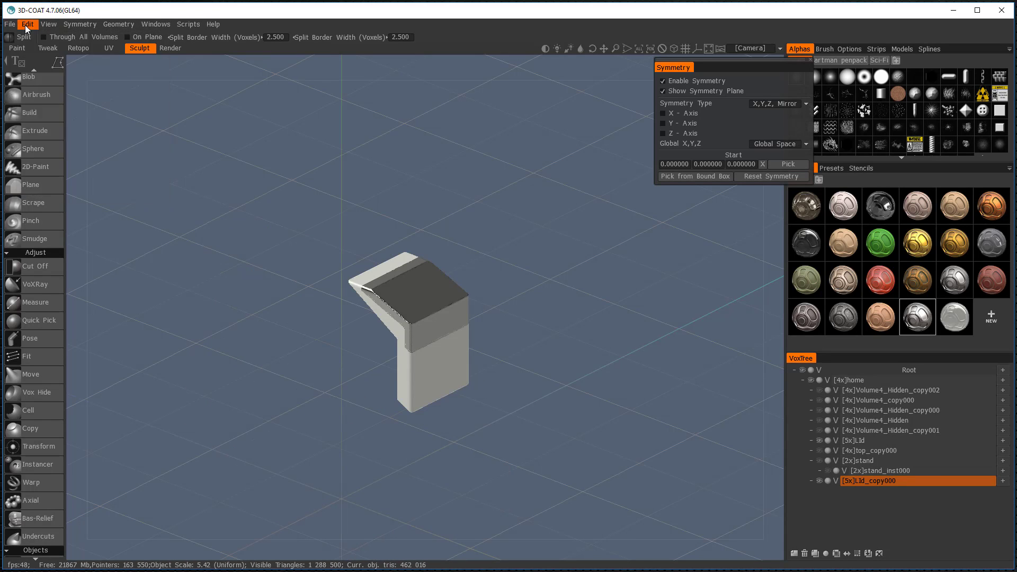
pyautogui.click(27, 25)
pyautogui.click(34, 41)
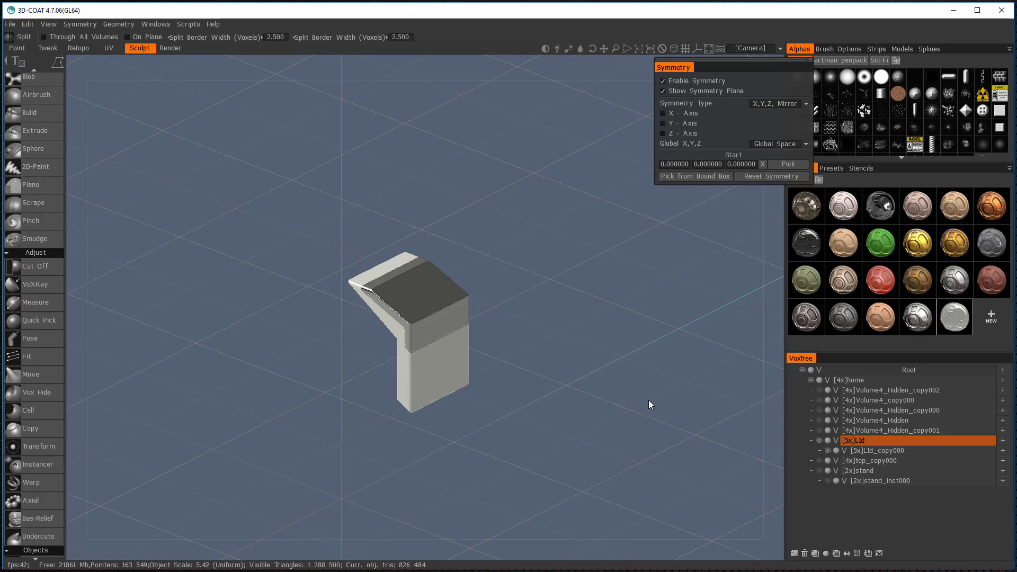
pyautogui.hotkey('ctrl', 'z')
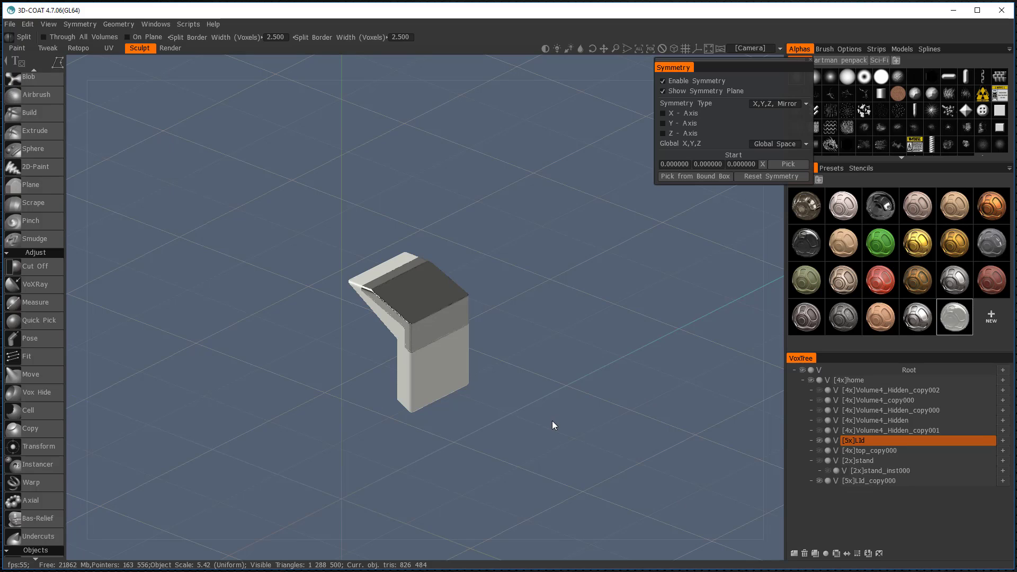
pyautogui.click(887, 481)
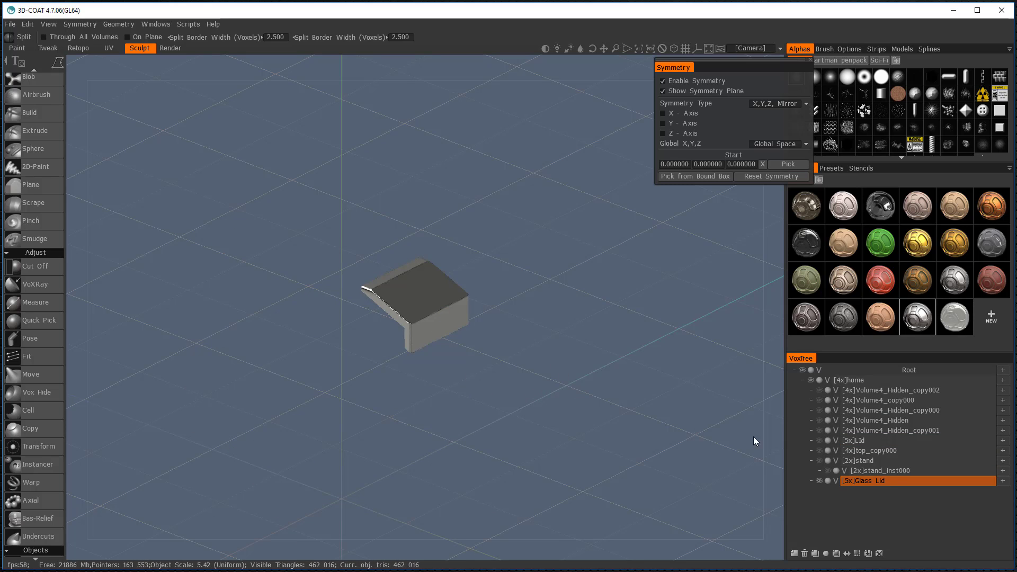
# Step: Try to make a voxel shell mesh from Glass Lid with a wall thickness of 7.05 voxels, and check it with VoxRay
pyautogui.rightClick(872, 481)
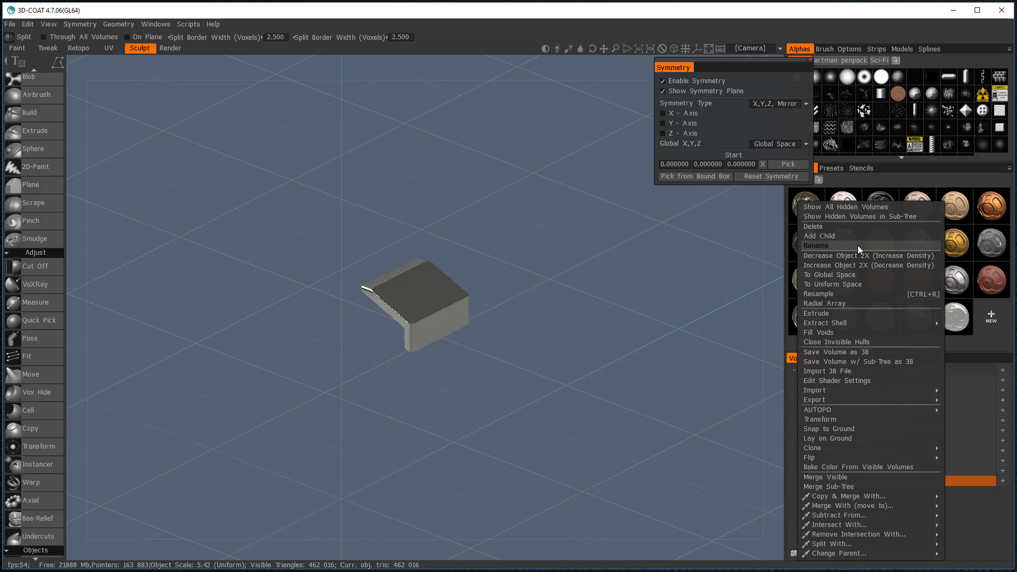
pyautogui.moveTo(846, 327)
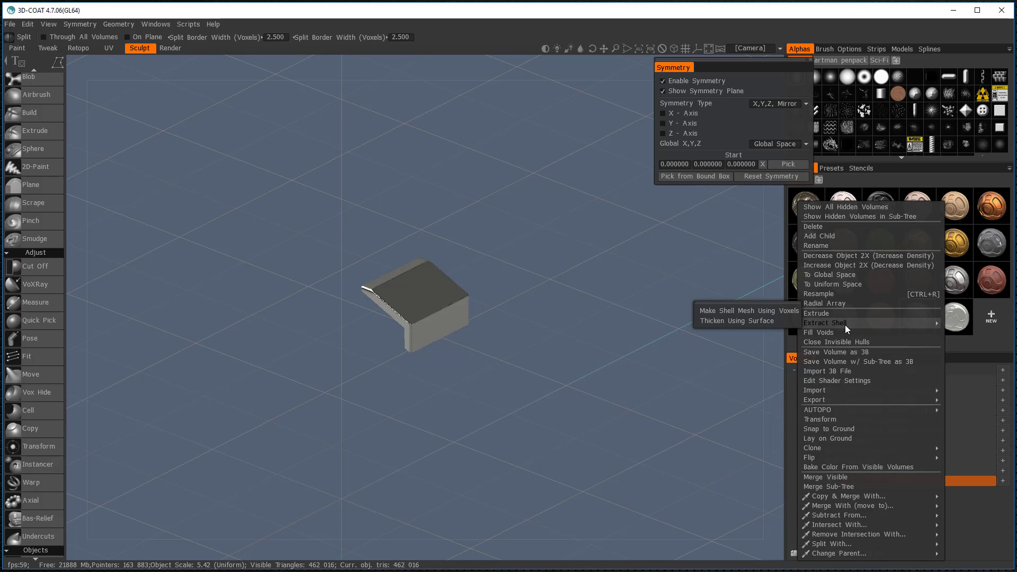
pyautogui.click(756, 313)
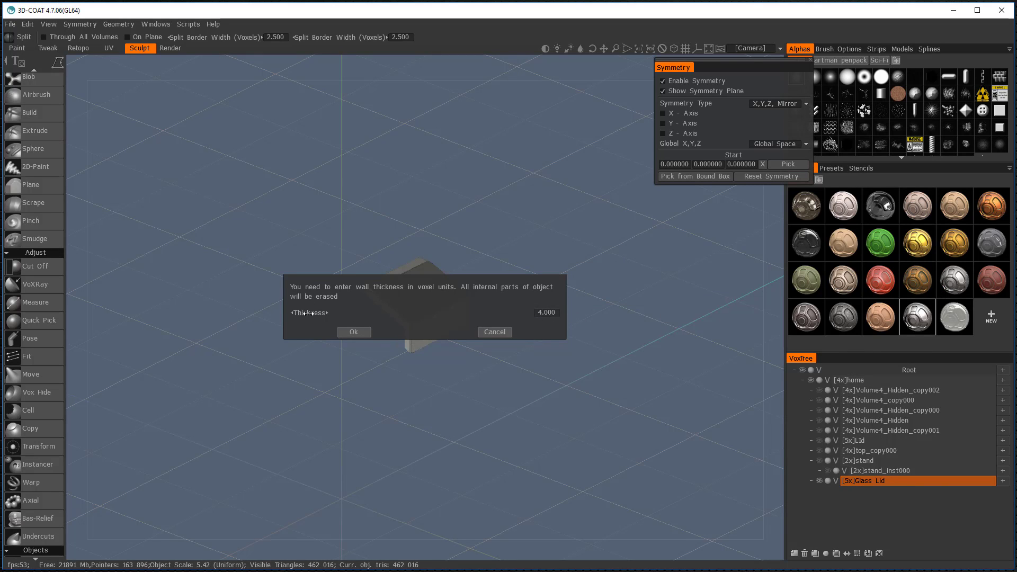
pyautogui.moveTo(310, 313); pyautogui.dragTo(343, 310)
pyautogui.click(354, 333)
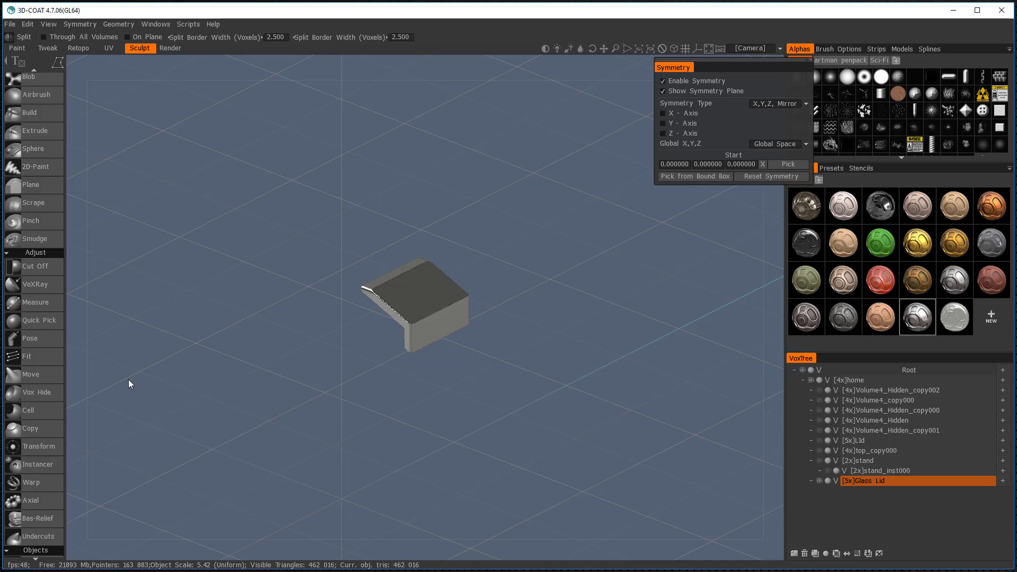
pyautogui.click(40, 284)
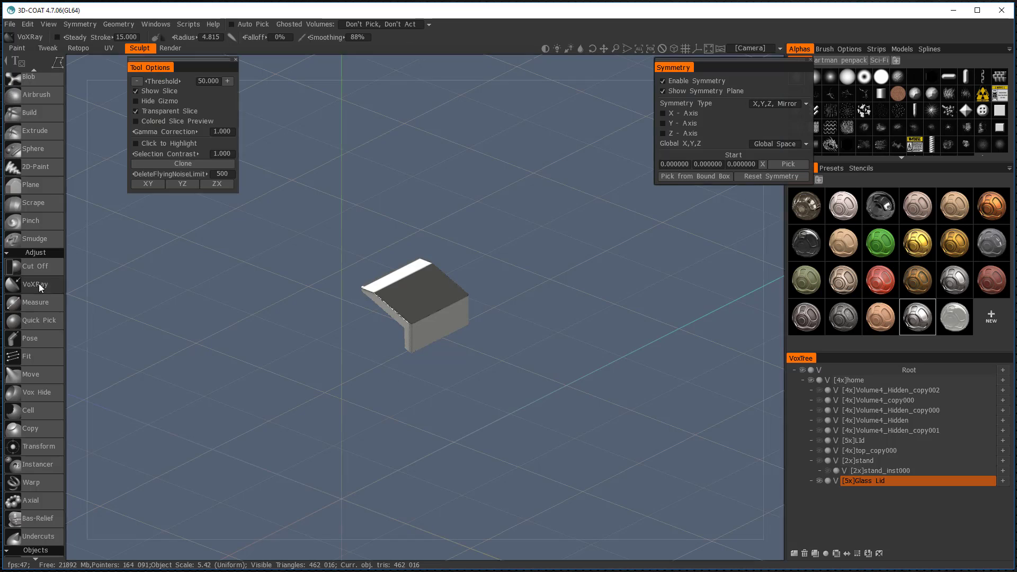
pyautogui.moveTo(544, 65)
pyautogui.mouseDown()
pyautogui.moveTo(550, 86)
pyautogui.moveTo(548, 62)
pyautogui.mouseUp()
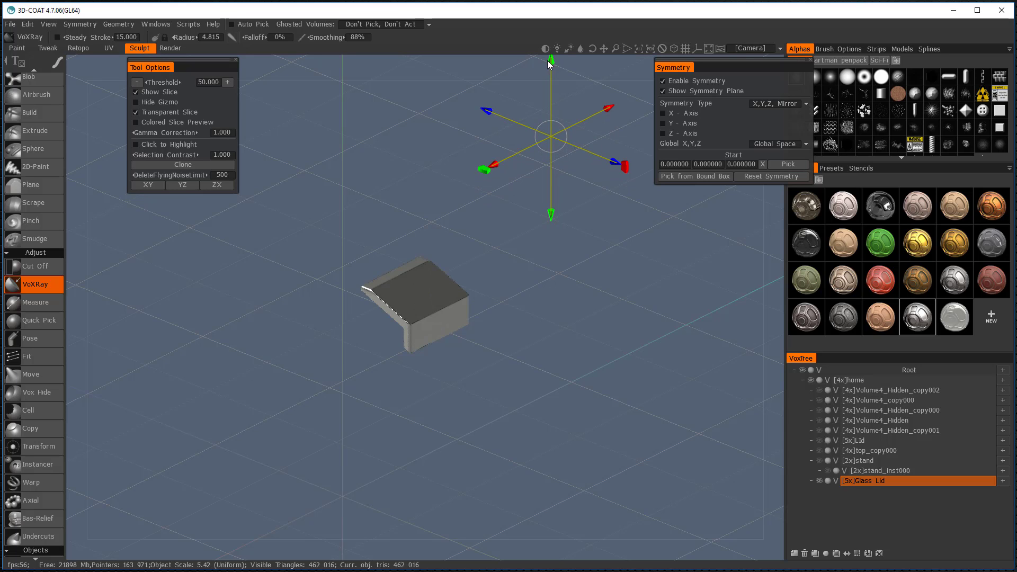
pyautogui.rightClick(876, 478)
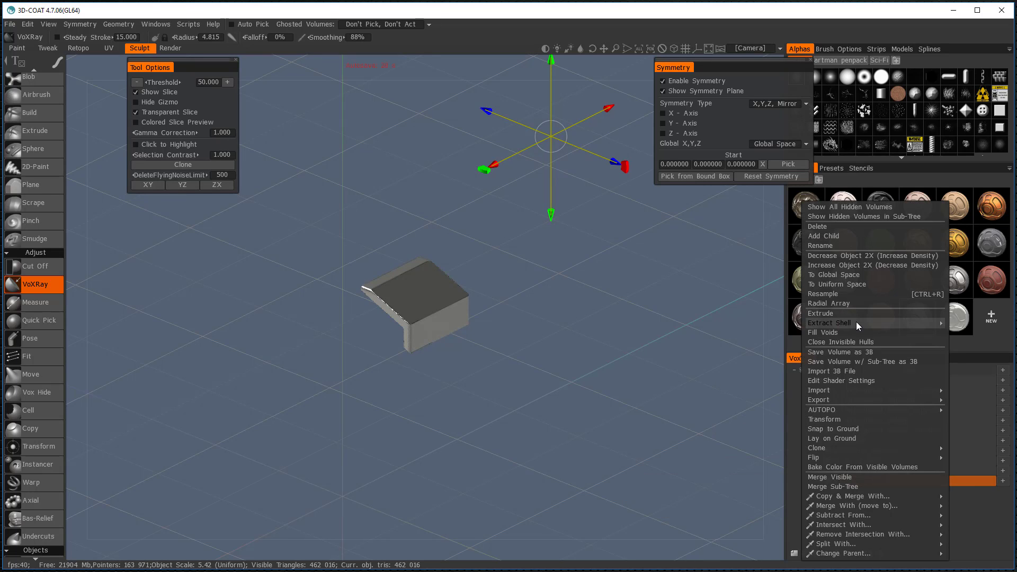
pyautogui.moveTo(857, 322)
pyautogui.click(751, 322)
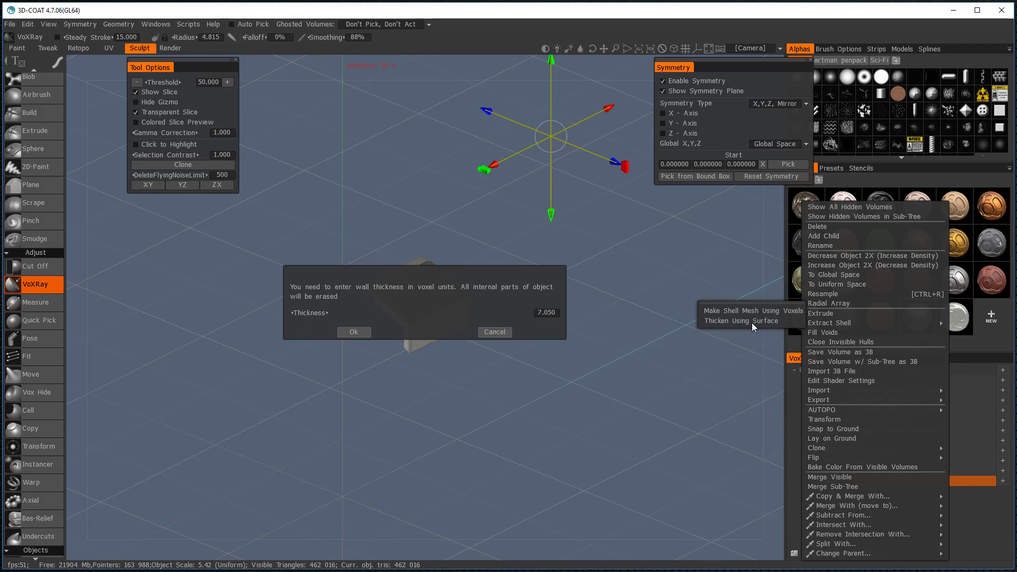
pyautogui.click(496, 332)
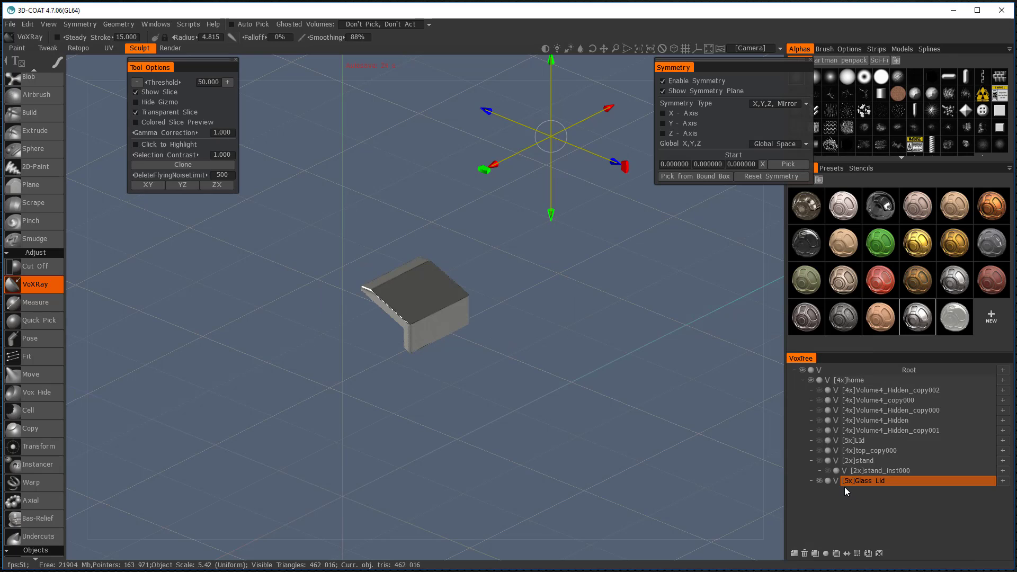
# Step: Make a voxel shell mesh from Glass Lid with a wall thickness of 0.7 voxels
pyautogui.rightClick(872, 481)
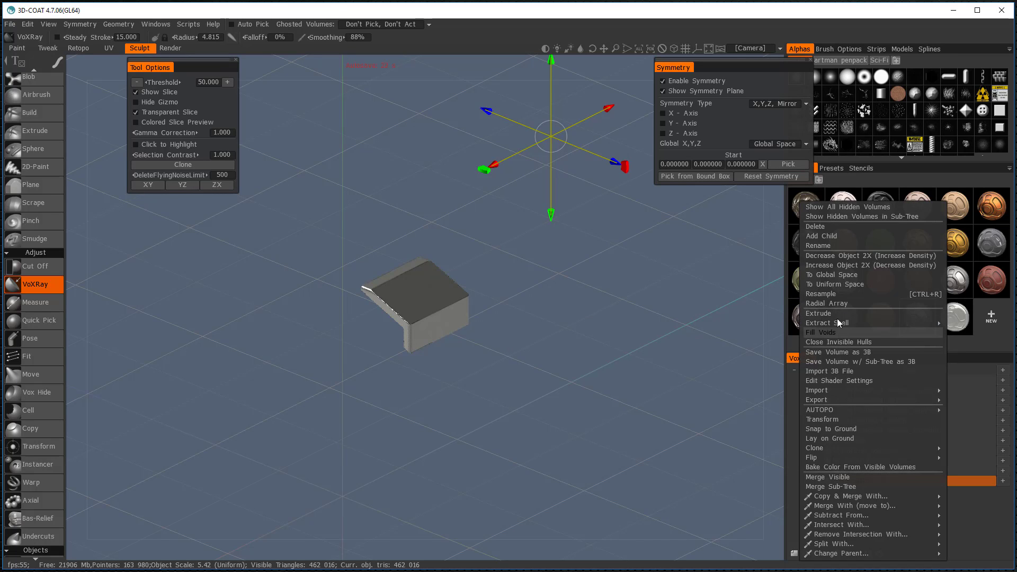
pyautogui.moveTo(843, 323)
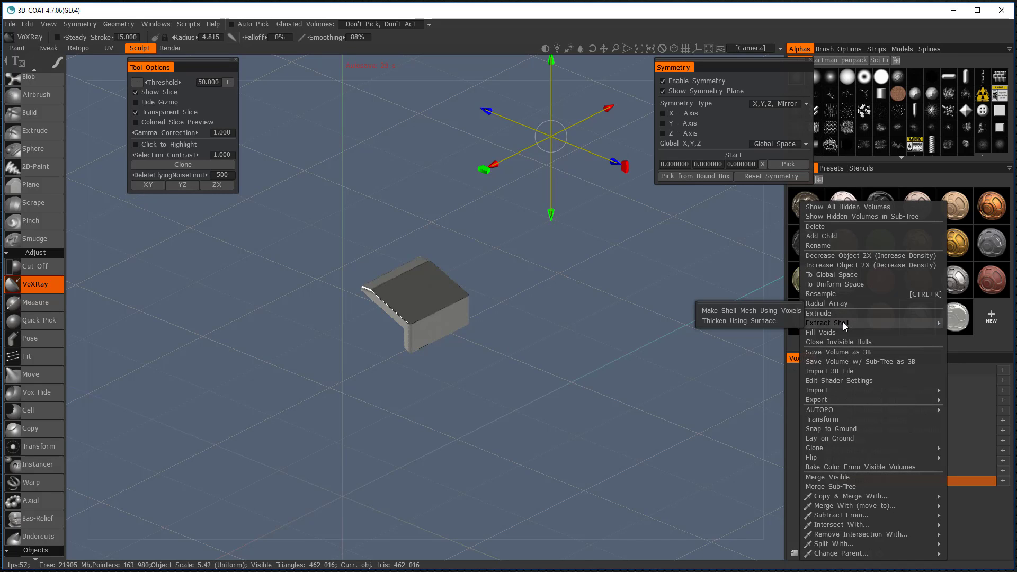
pyautogui.click(747, 312)
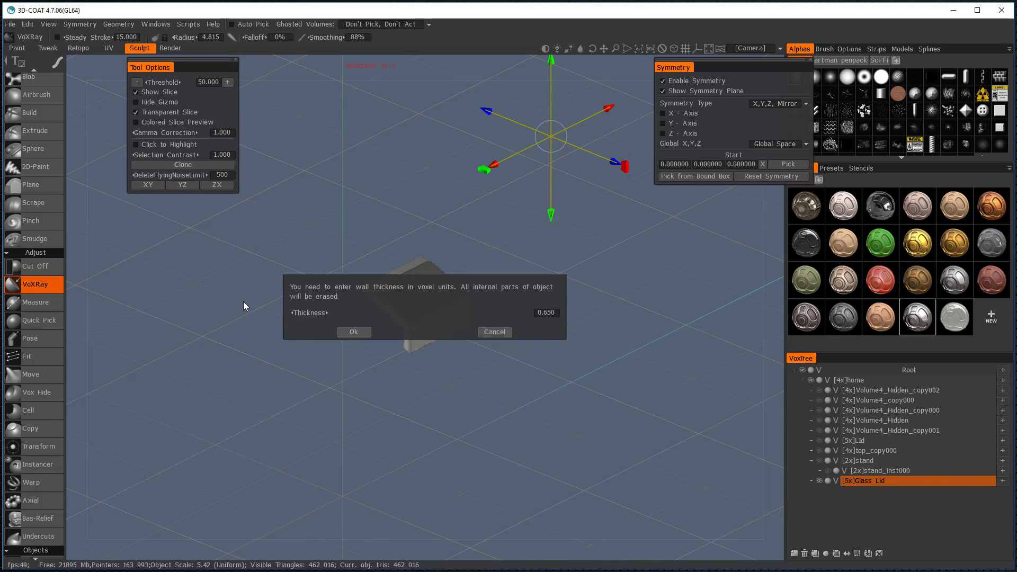
pyautogui.write('0.7')
pyautogui.click(353, 332)
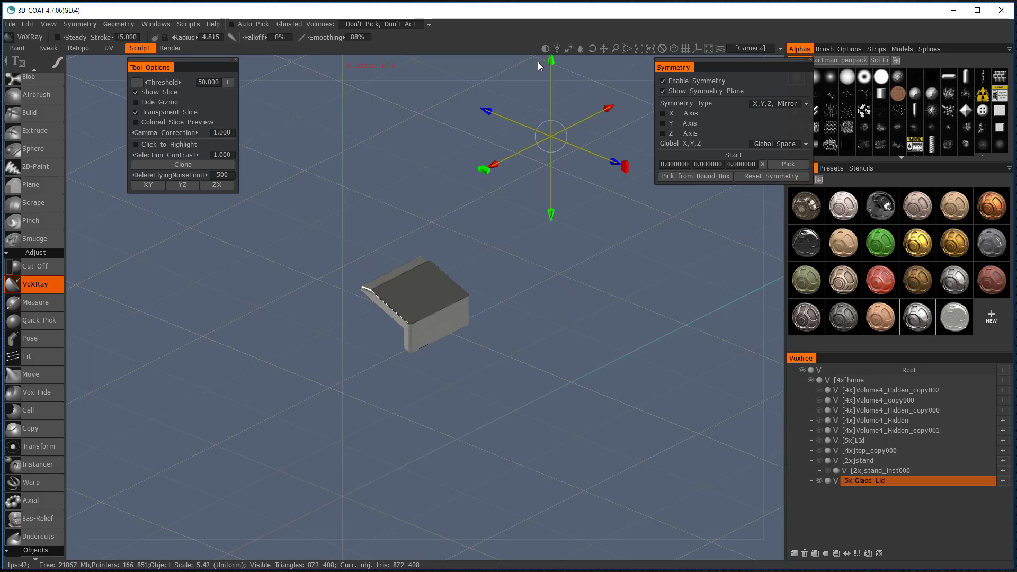
# Step: Lower the VoxRay slice through Glass Lid to check its walls, and undo the slice move and the shell extraction
pyautogui.moveTo(551, 58)
pyautogui.mouseDown()
pyautogui.moveTo(556, 103)
pyautogui.moveTo(555, 59)
pyautogui.moveTo(559, 76)
pyautogui.mouseUp()
pyautogui.hotkey('alt', 'z')
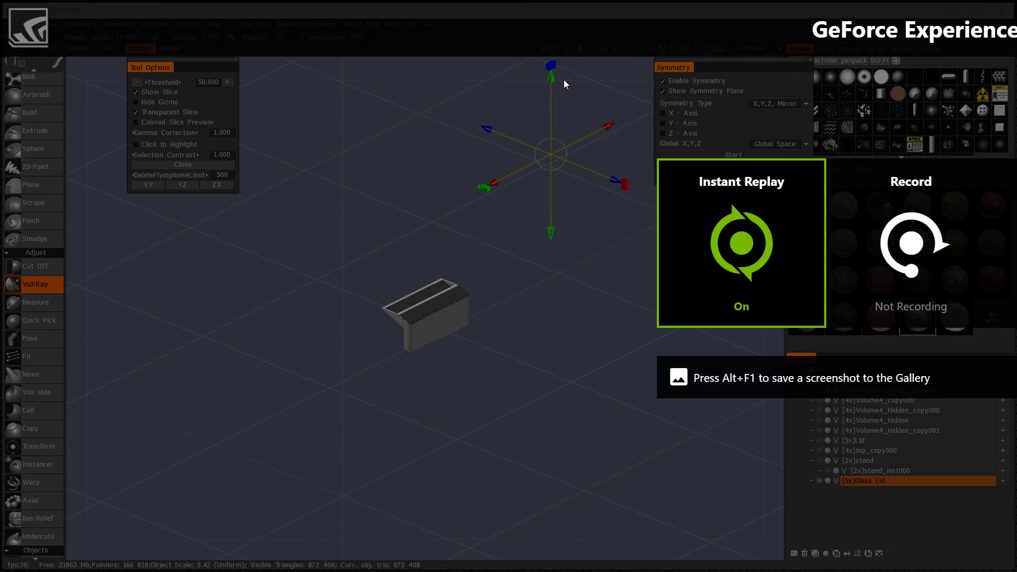
pyautogui.hotkey('alt', 'z')
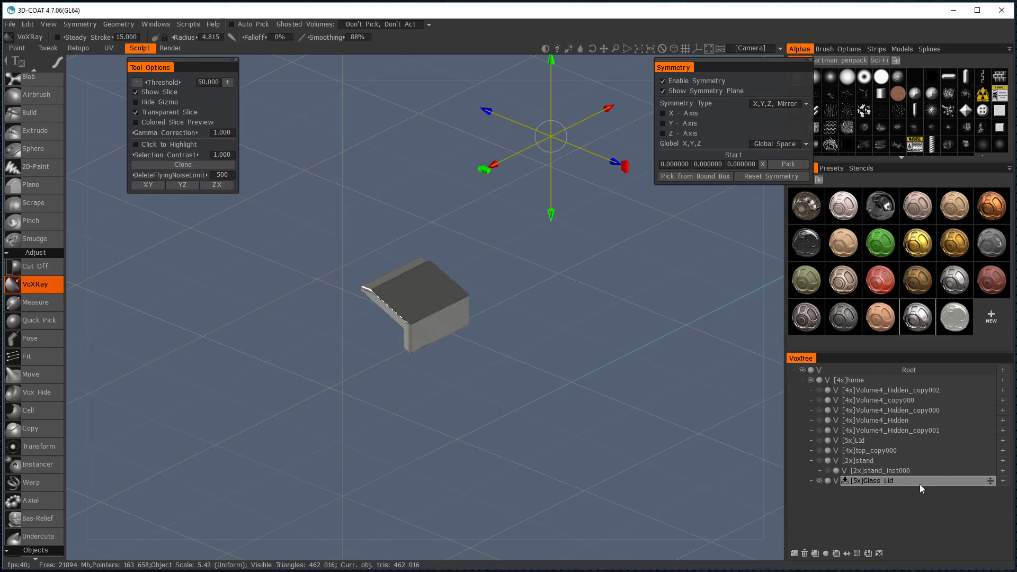
# Step: Make a voxel shell mesh from Glass Lid with a wall thickness of 0.75 voxels, and shift the VoxRay slice to check it
pyautogui.click(876, 480)
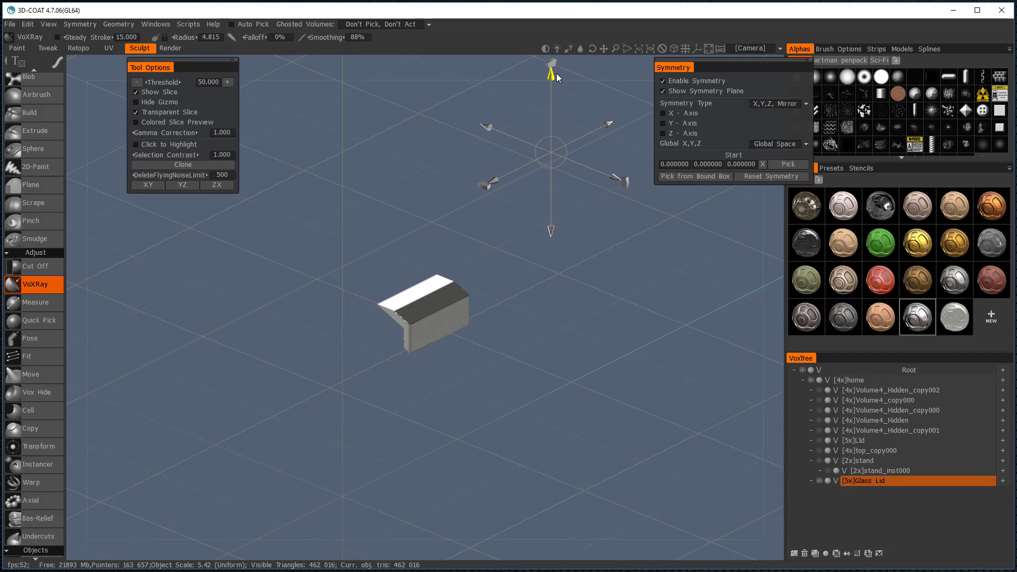
pyautogui.rightClick(859, 482)
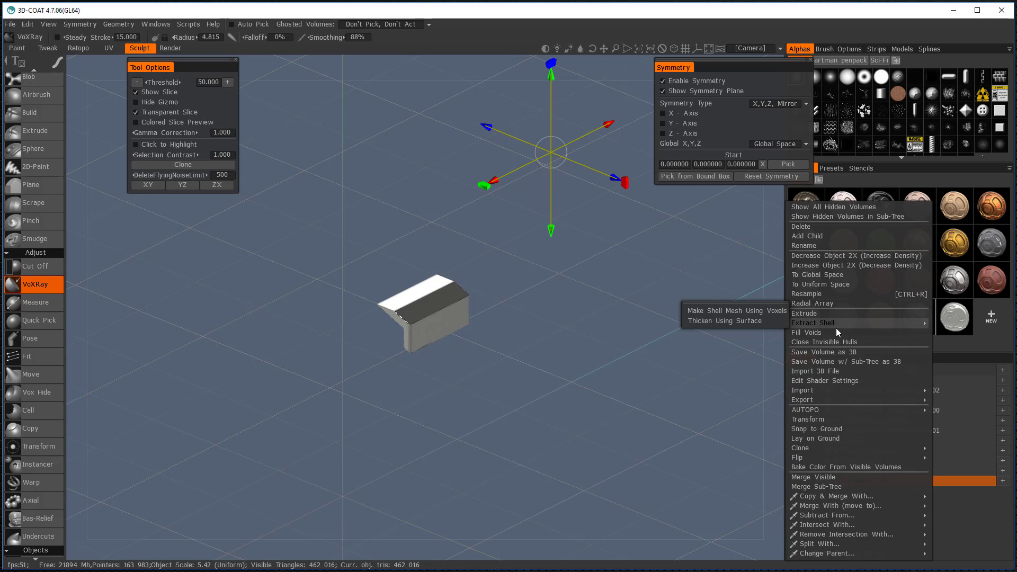
pyautogui.click(724, 312)
pyautogui.moveTo(327, 317); pyautogui.dragTo(318, 313)
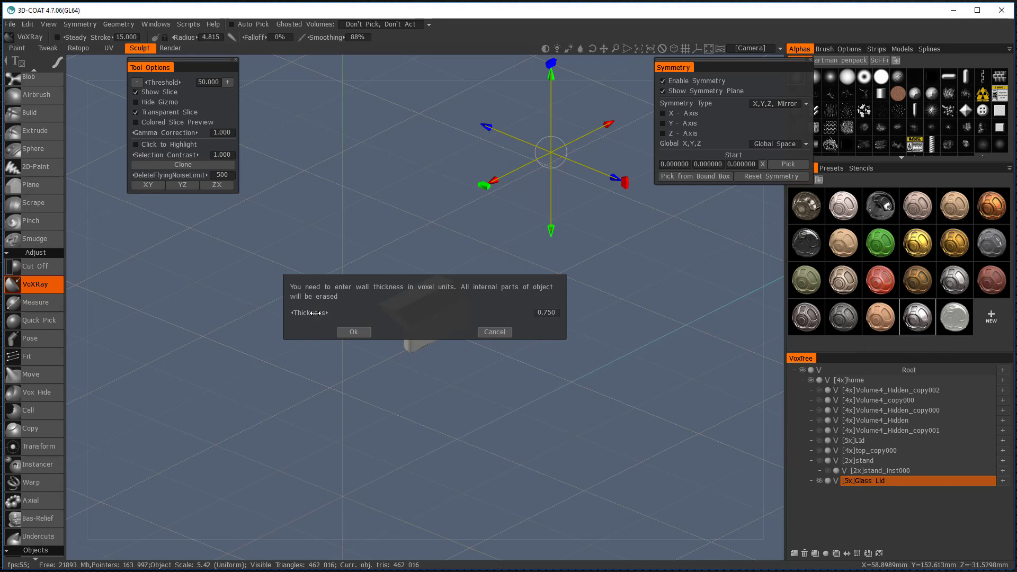
pyautogui.click(354, 332)
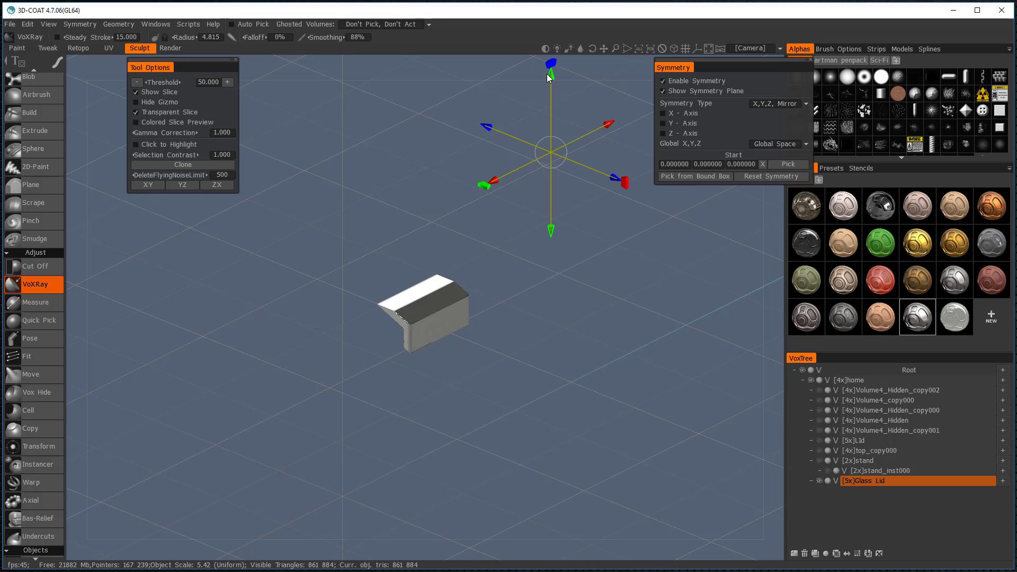
pyautogui.moveTo(549, 76)
pyautogui.mouseDown(button='middle')
pyautogui.moveTo(549, 88)
pyautogui.moveTo(548, 53)
pyautogui.moveTo(554, 74)
pyautogui.moveTo(559, 55)
pyautogui.mouseUp(button='middle')
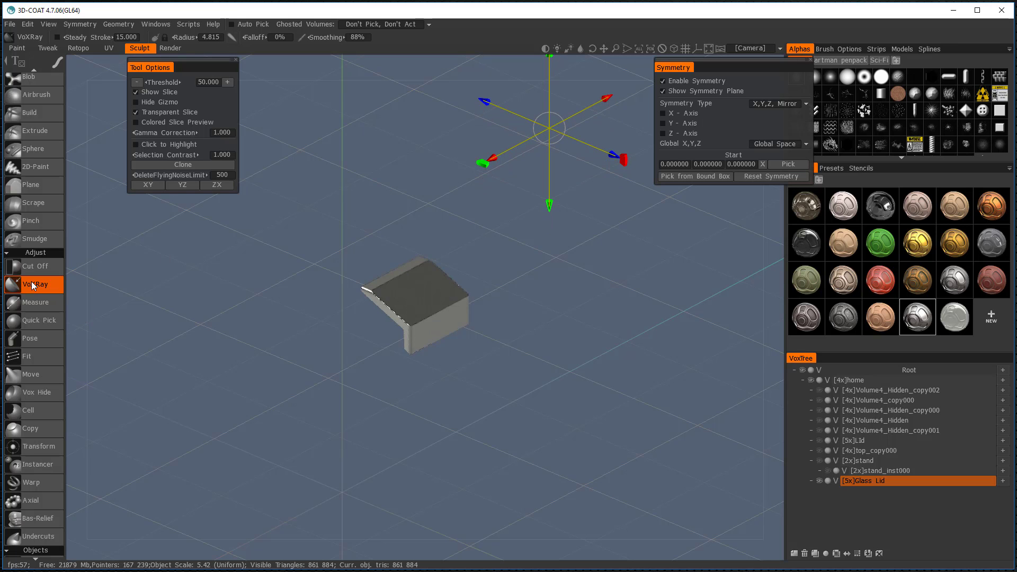
# Step: Switch from VoxRay to Transform and show the Lid volume together with Glass Lid in the left side view
pyautogui.press('t')
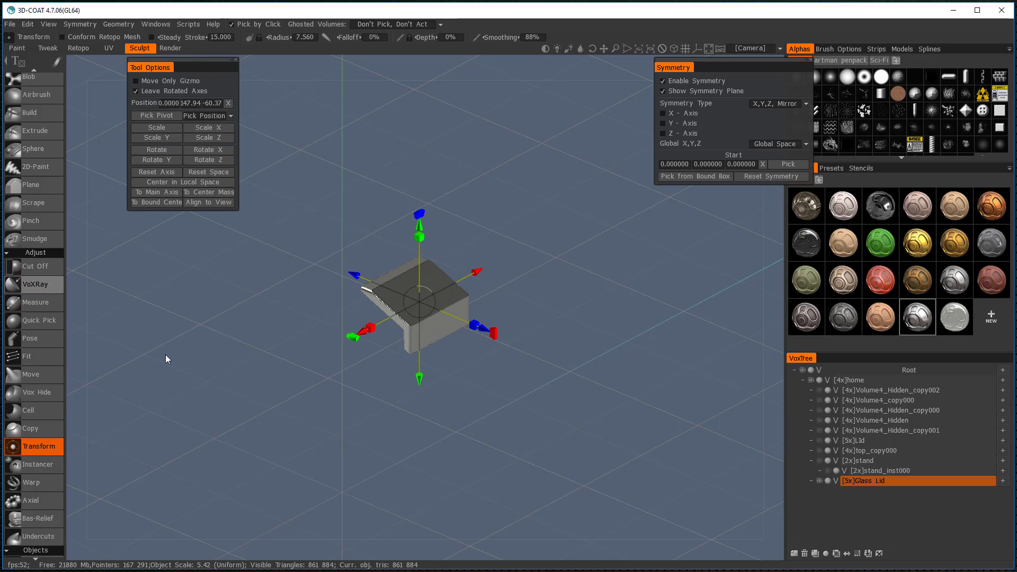
pyautogui.scroll(5, 264, 414)
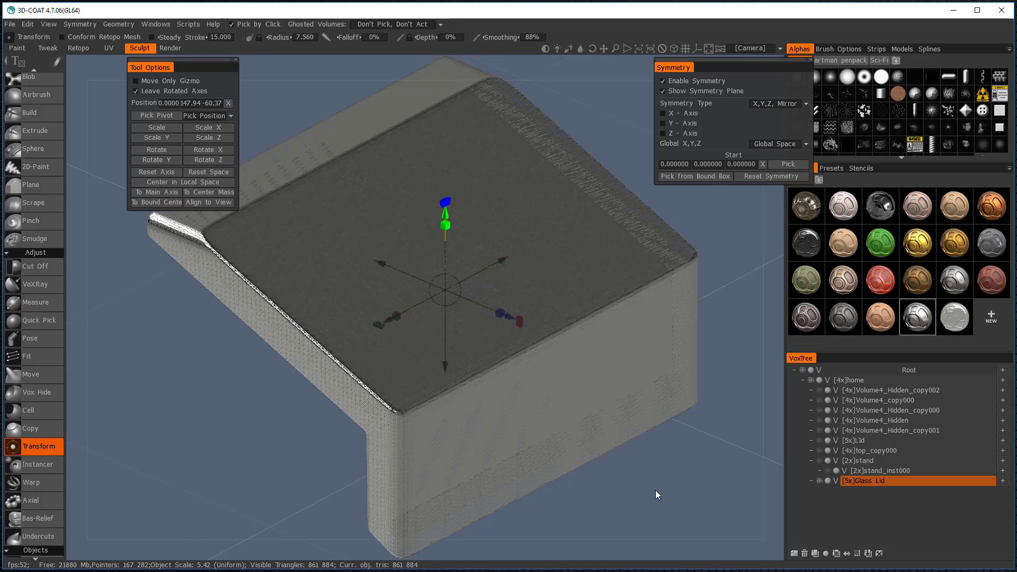
pyautogui.moveTo(656, 491); pyautogui.dragTo(710, 433, button='middle')
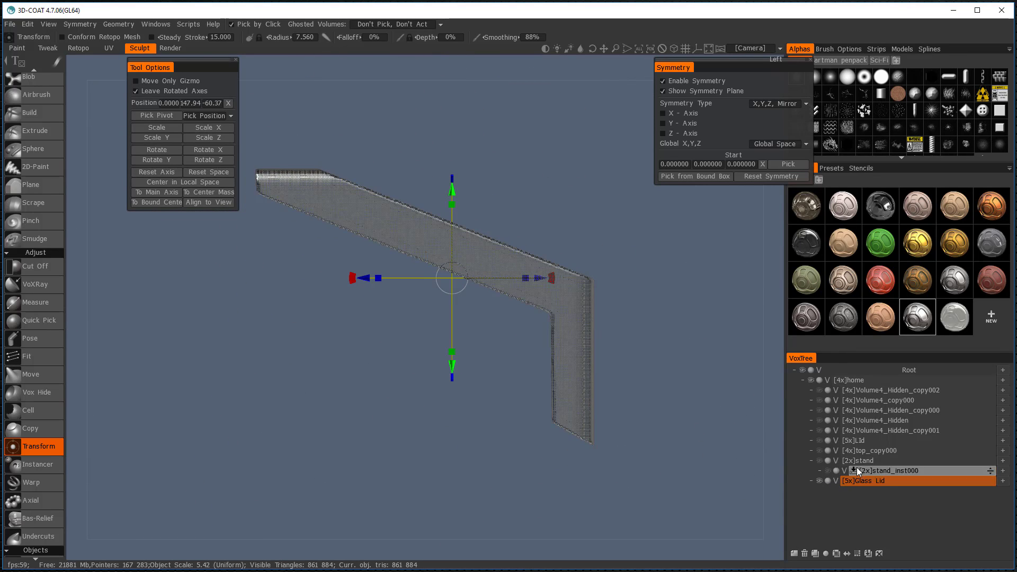
pyautogui.click(819, 440)
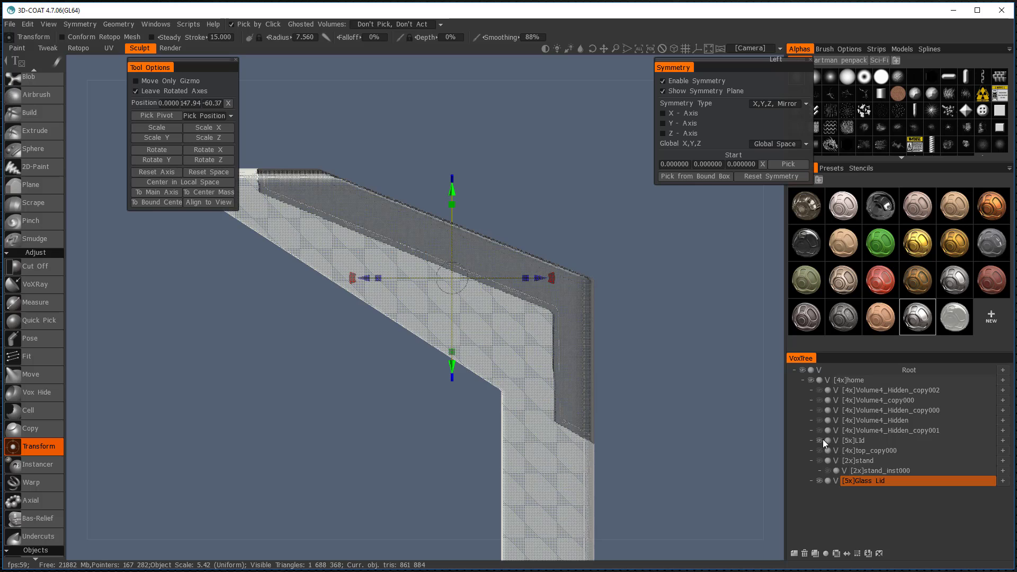
pyautogui.moveTo(682, 317); pyautogui.dragTo(729, 320, button='middle')
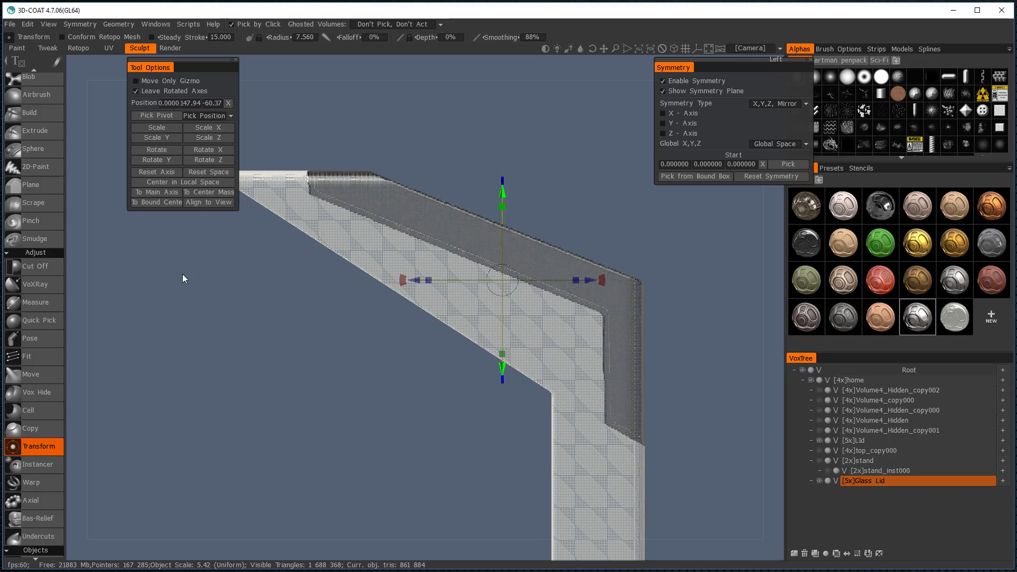
# Step: Try to trim Glass Lid using a Cut Off polygon along its inner edge and closed around its outer side, and undo the cut
pyautogui.press('c')
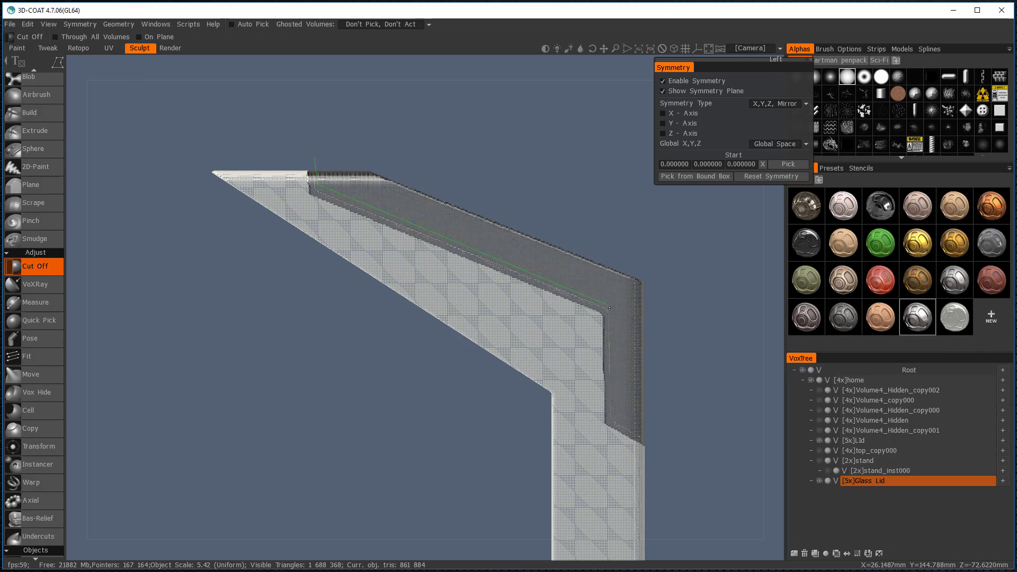
pyautogui.click(612, 314)
pyautogui.click(318, 180)
pyautogui.click(314, 165)
pyautogui.click(317, 188)
pyautogui.click(610, 311)
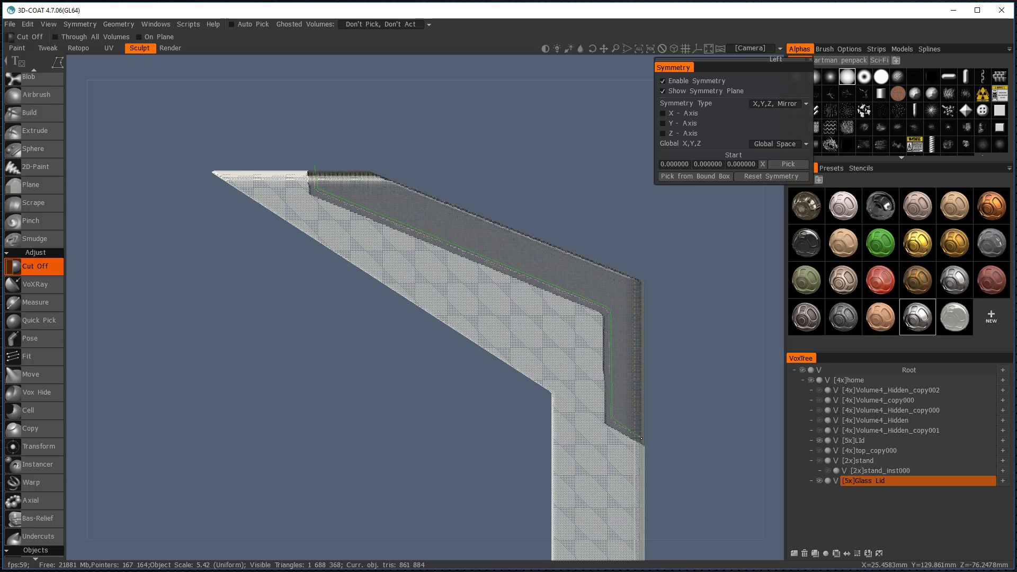
pyautogui.click(662, 448)
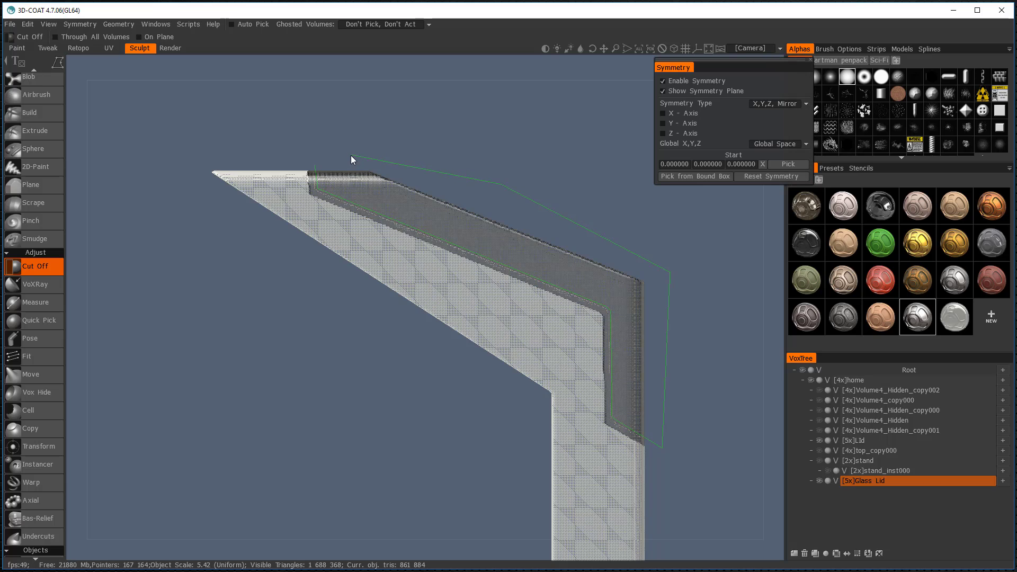
pyautogui.press('Return')
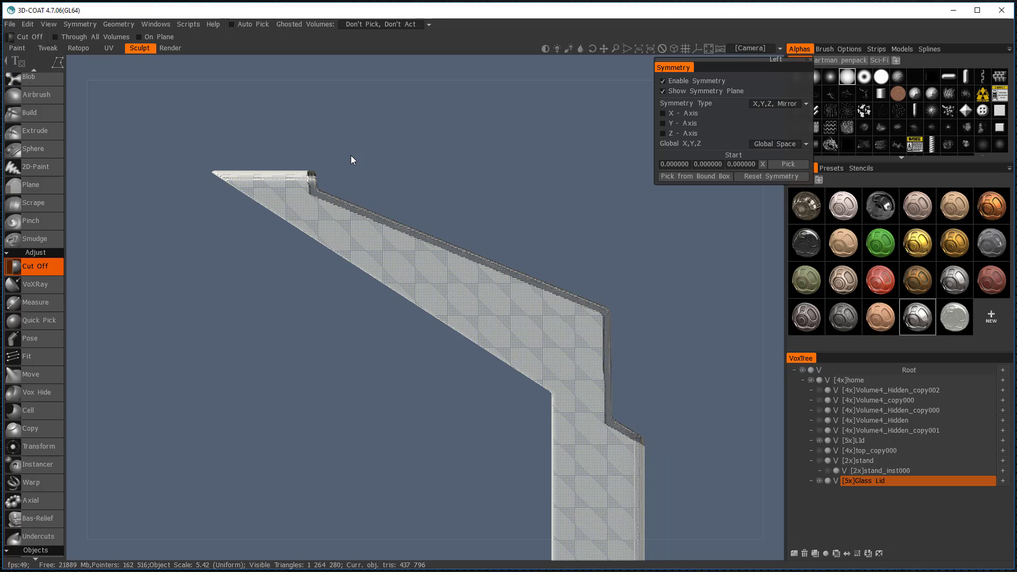
pyautogui.hotkey('ctrl', 'z')
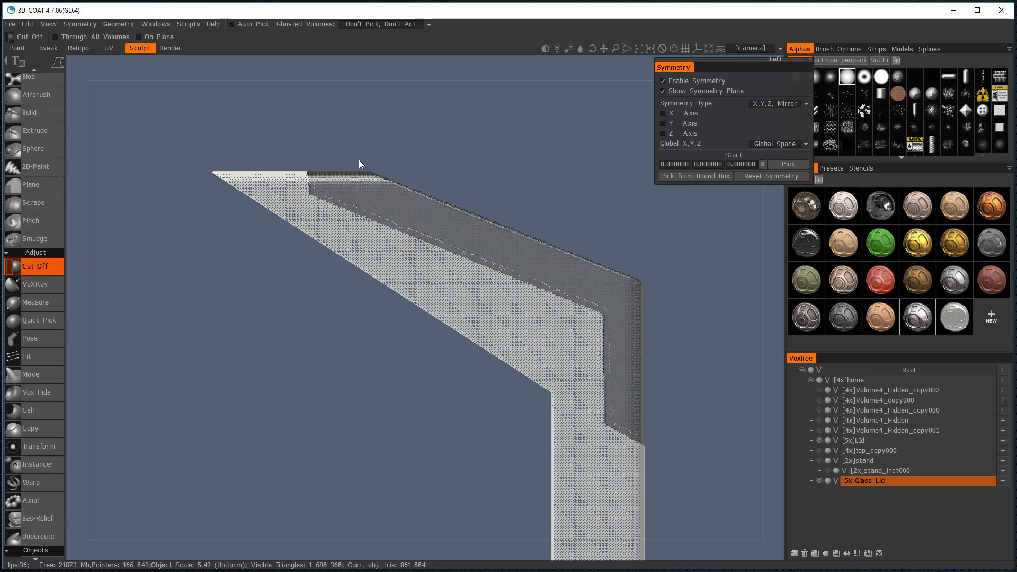
# Step: Cut a thin strip off the inner side of Glass Lid using a Cut Off polygon along its inner edge, closed around the Lid side
pyautogui.click(315, 162)
pyautogui.click(315, 188)
pyautogui.click(610, 312)
pyautogui.click(615, 420)
pyautogui.click(675, 492)
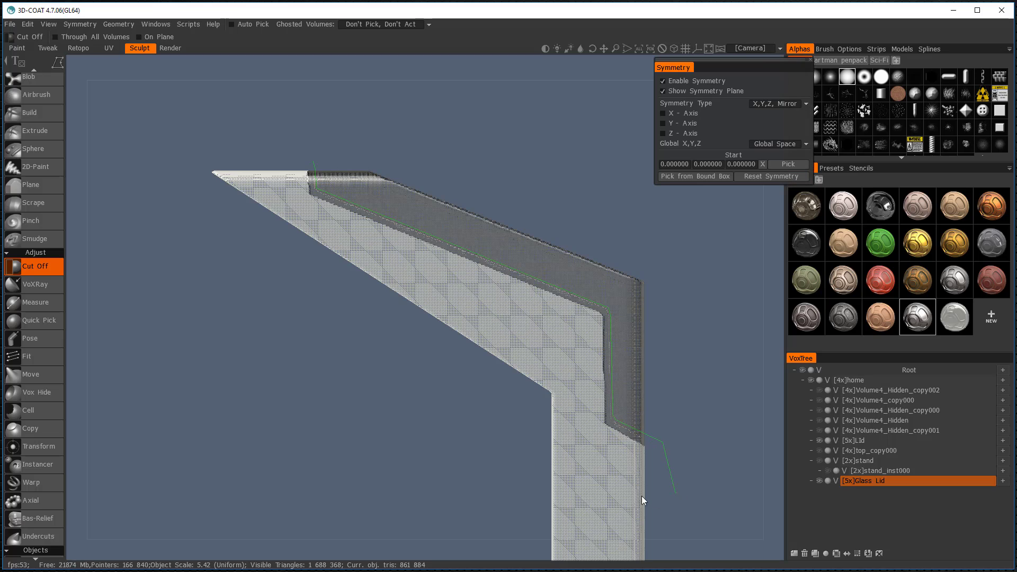
pyautogui.click(212, 205)
pyautogui.doubleClick(288, 136)
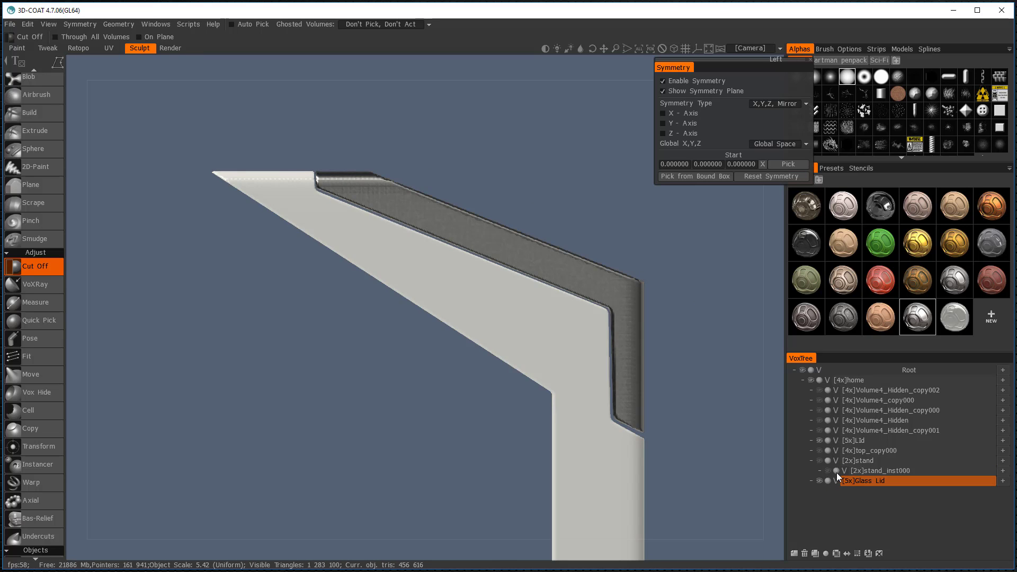
# Step: Hide the Lid volume and inspect the trimmed Glass Lid from several angles
pyautogui.click(820, 441)
pyautogui.moveTo(698, 431); pyautogui.dragTo(660, 463)
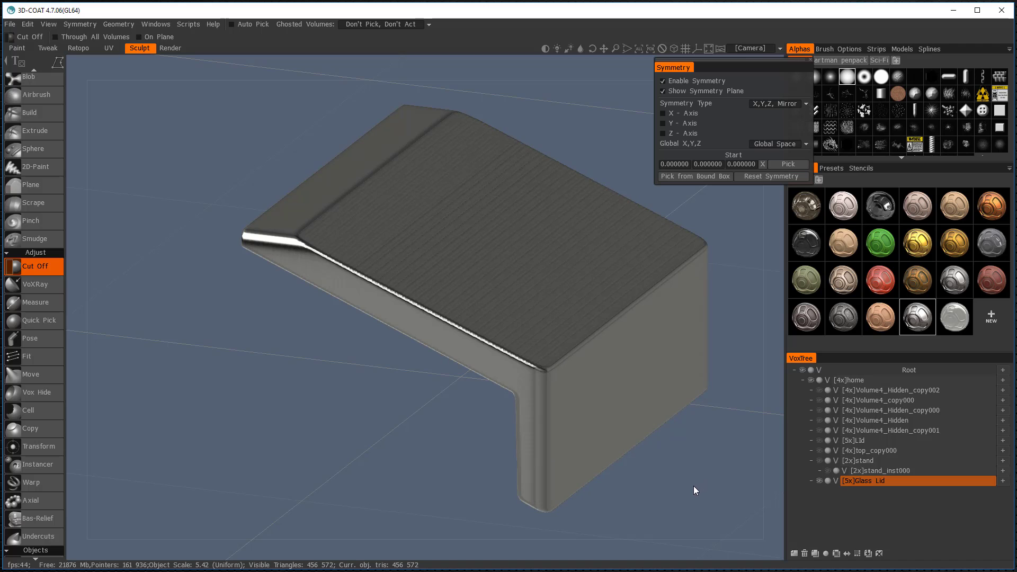
pyautogui.moveTo(695, 490)
pyautogui.mouseDown()
pyautogui.moveTo(677, 427)
pyautogui.moveTo(624, 481)
pyautogui.moveTo(696, 501)
pyautogui.mouseUp()
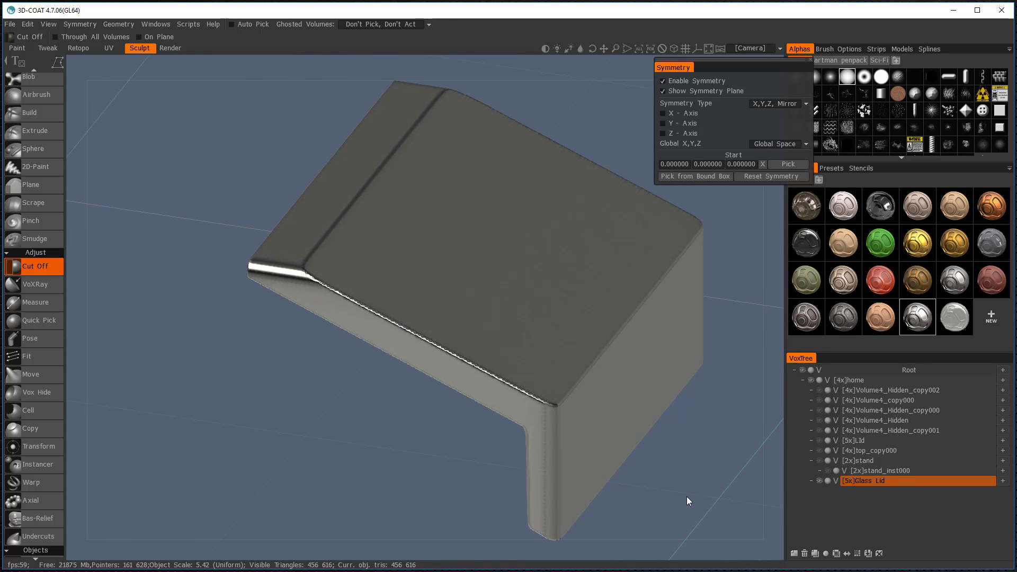
pyautogui.moveTo(691, 476); pyautogui.dragTo(642, 448)
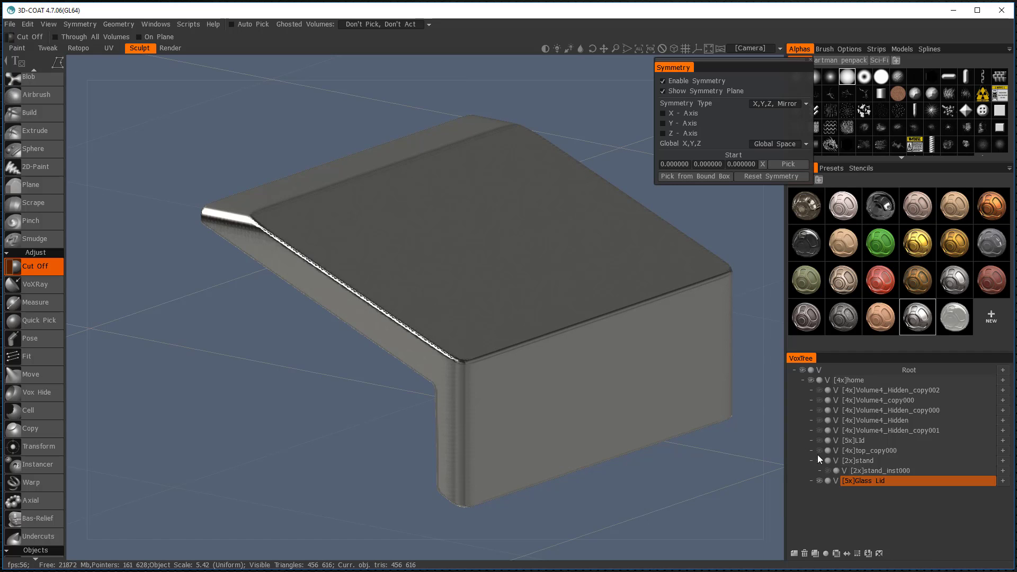
# Step: Show all volumes of the home group again and inspect the complete model with Glass Lid in place
pyautogui.click(814, 380)
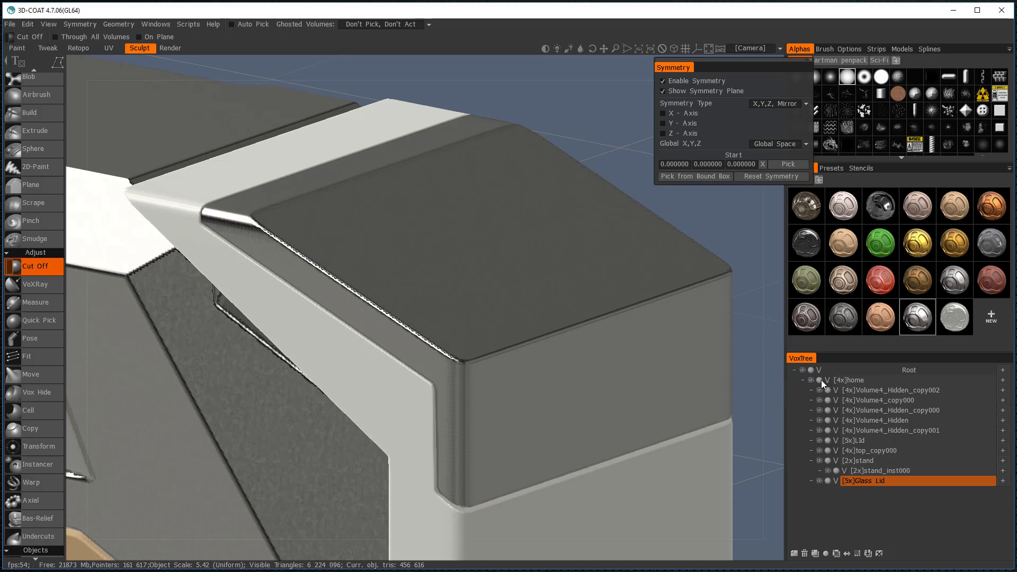
pyautogui.moveTo(777, 310); pyautogui.dragTo(689, 117, button='right')
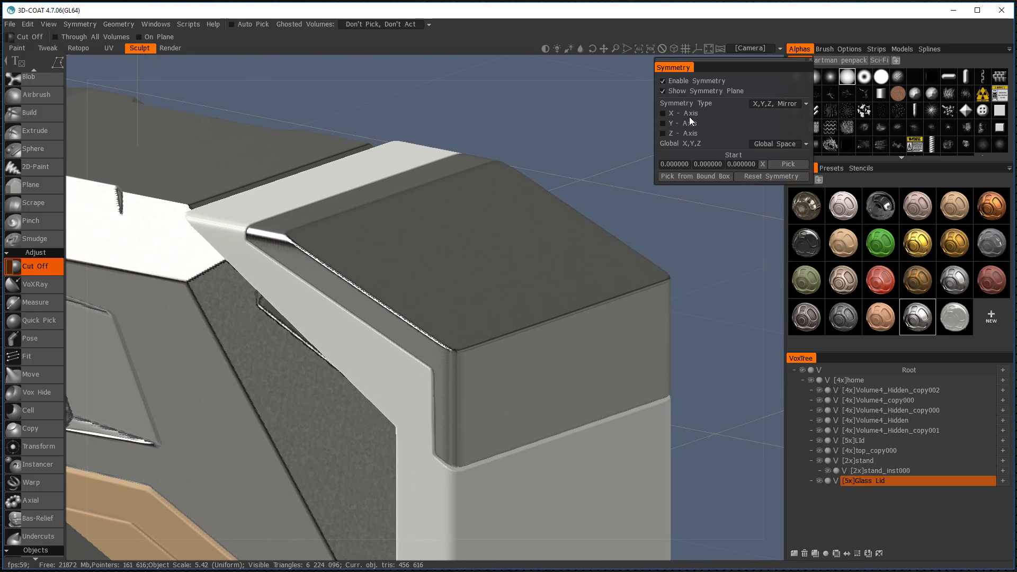
pyautogui.click(674, 48)
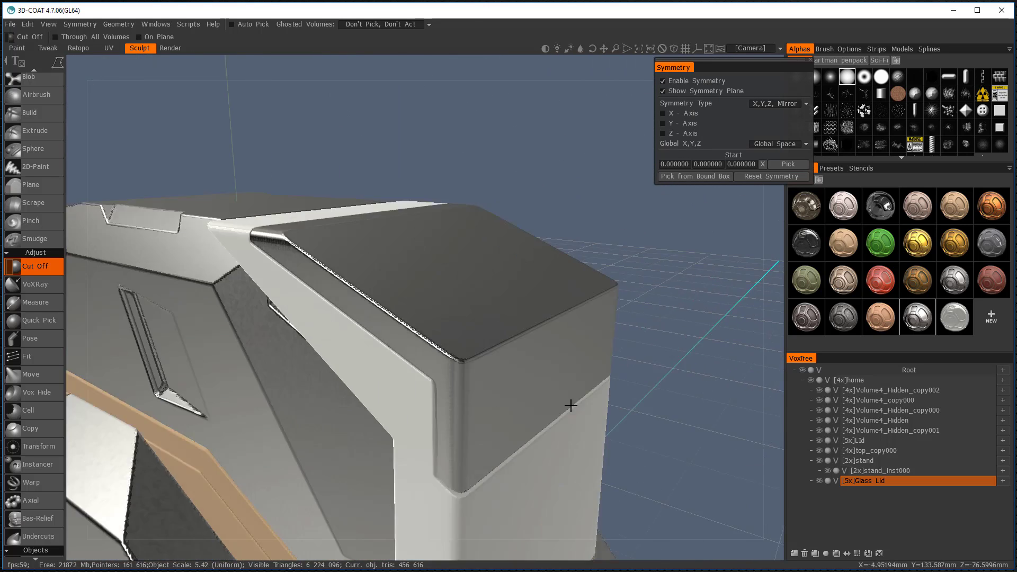
pyautogui.moveTo(580, 313); pyautogui.dragTo(620, 345)
pyautogui.scroll(-2, 620, 345)
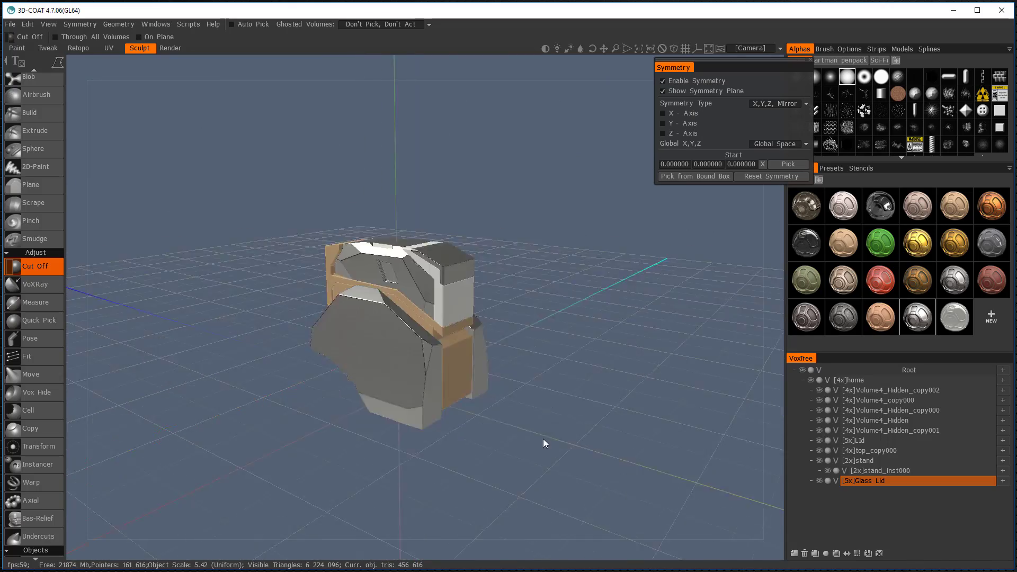
pyautogui.scroll(10, 543, 439)
pyautogui.scroll(-10, 585, 427)
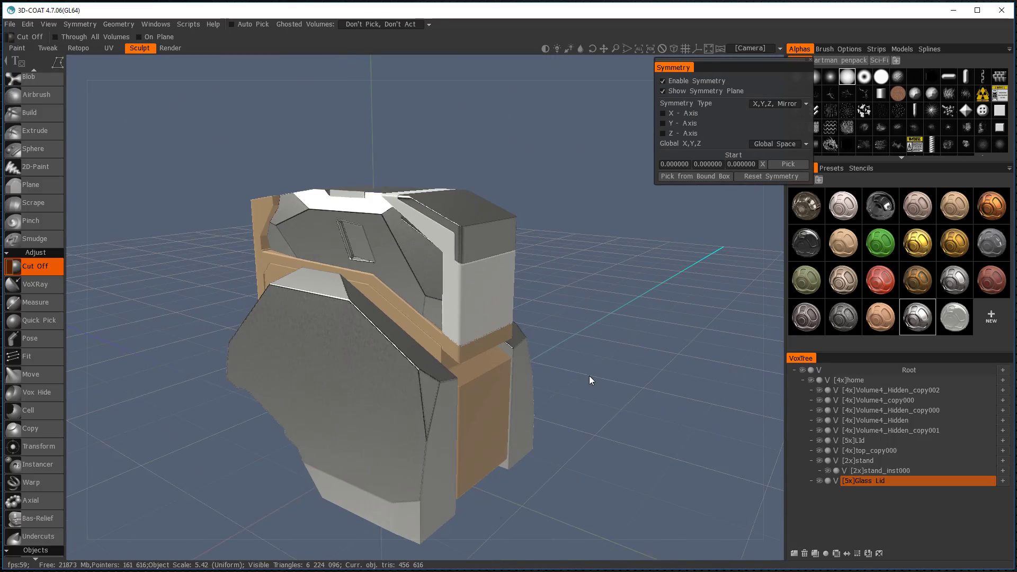
pyautogui.moveTo(719, 403)
pyautogui.mouseDown()
pyautogui.moveTo(515, 387)
pyautogui.moveTo(572, 431)
pyautogui.moveTo(705, 411)
pyautogui.moveTo(732, 417)
pyautogui.mouseUp()
pyautogui.click(667, 386)
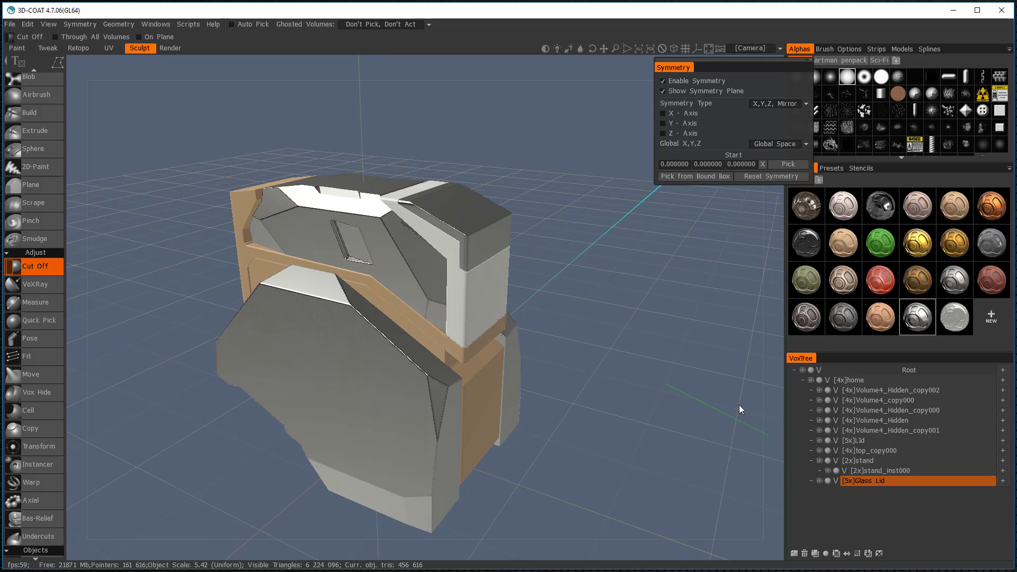
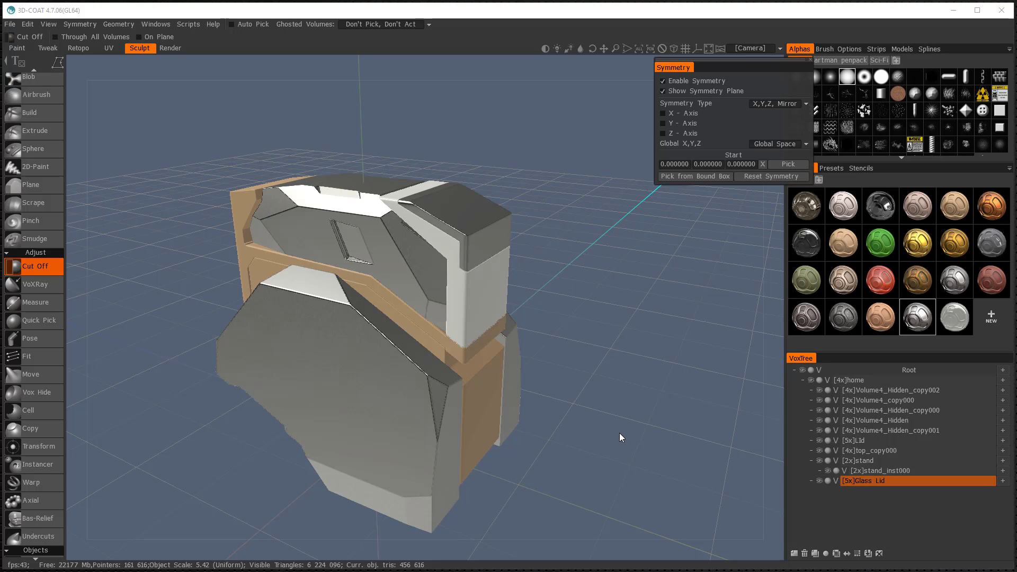
# Step: Pick the top_copy000 volume with Transform, isolate it by hiding all other volumes and frame it in the view
pyautogui.press('t')
pyautogui.click(317, 236)
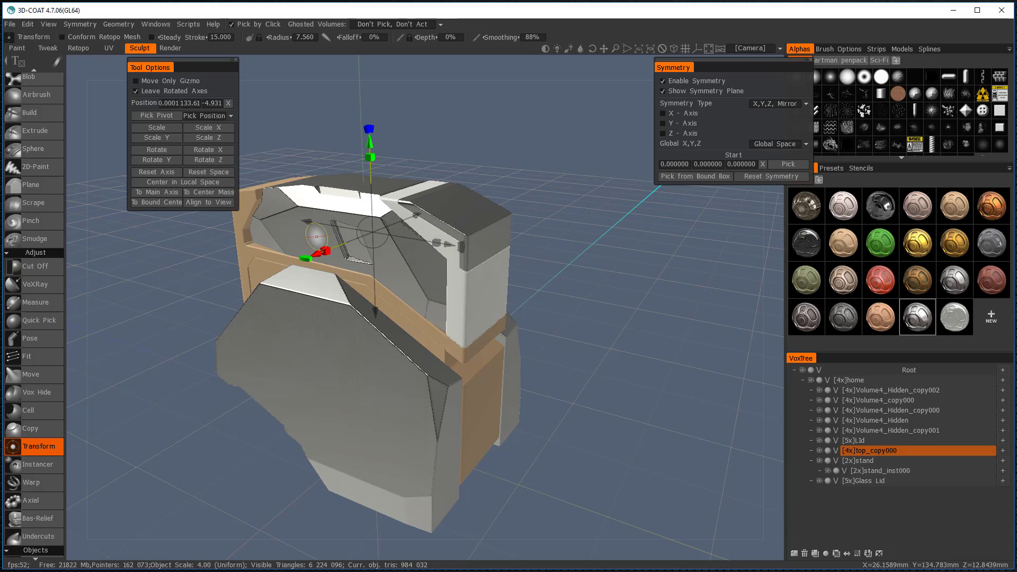
pyautogui.keyDown('alt'); pyautogui.click(819, 450); pyautogui.keyUp('alt')
pyautogui.press('f')
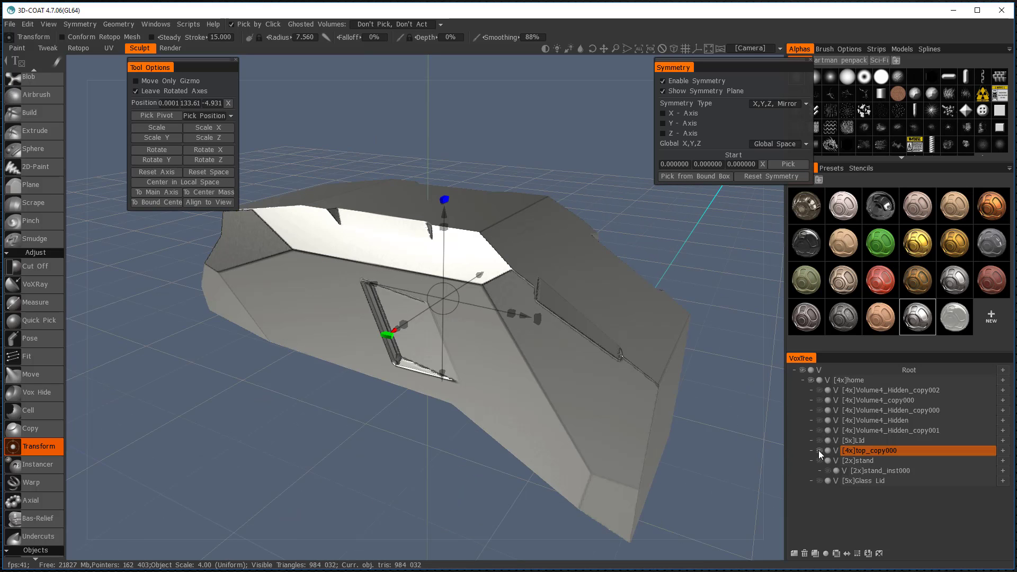
pyautogui.moveTo(726, 358); pyautogui.dragTo(732, 362)
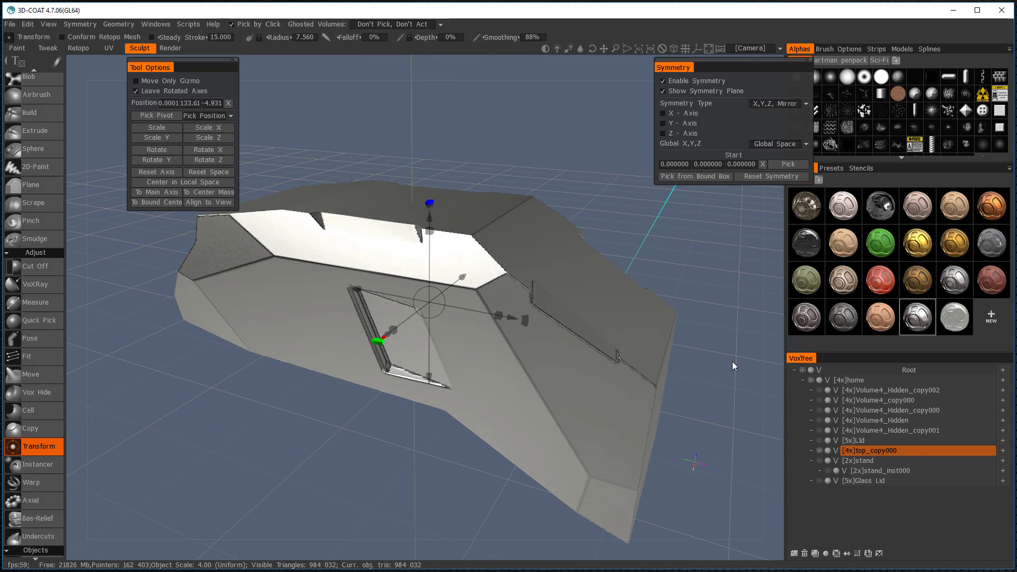
# Step: Examine the recesses and edges of top_copy000 from several angles, including its left side
pyautogui.click(638, 48)
pyautogui.moveTo(653, 170); pyautogui.dragTo(677, 241)
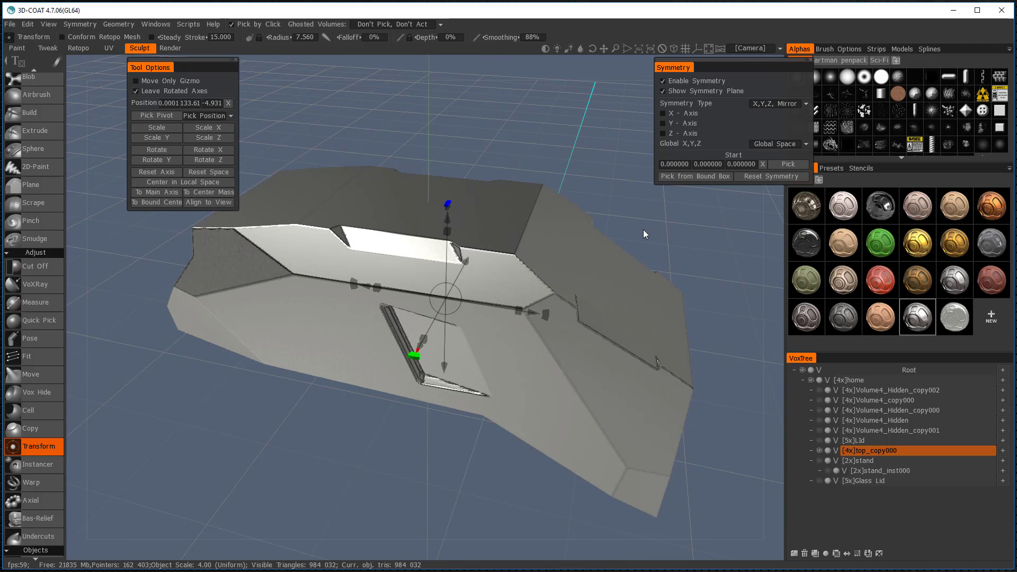
pyautogui.moveTo(652, 236); pyautogui.dragTo(679, 265)
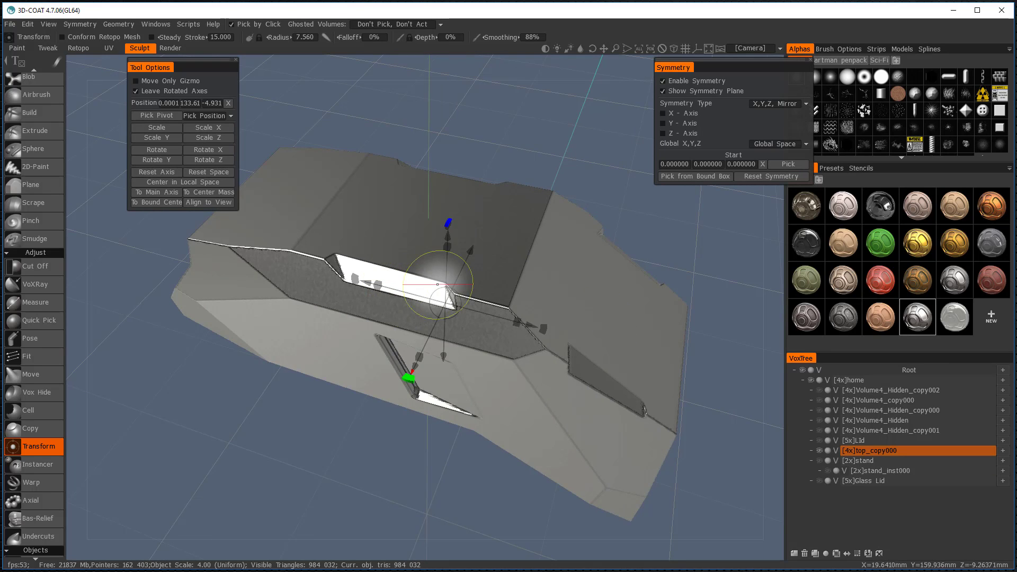
pyautogui.moveTo(692, 272)
pyautogui.mouseDown()
pyautogui.moveTo(614, 257)
pyautogui.moveTo(550, 286)
pyautogui.moveTo(681, 208)
pyautogui.moveTo(701, 225)
pyautogui.mouseUp()
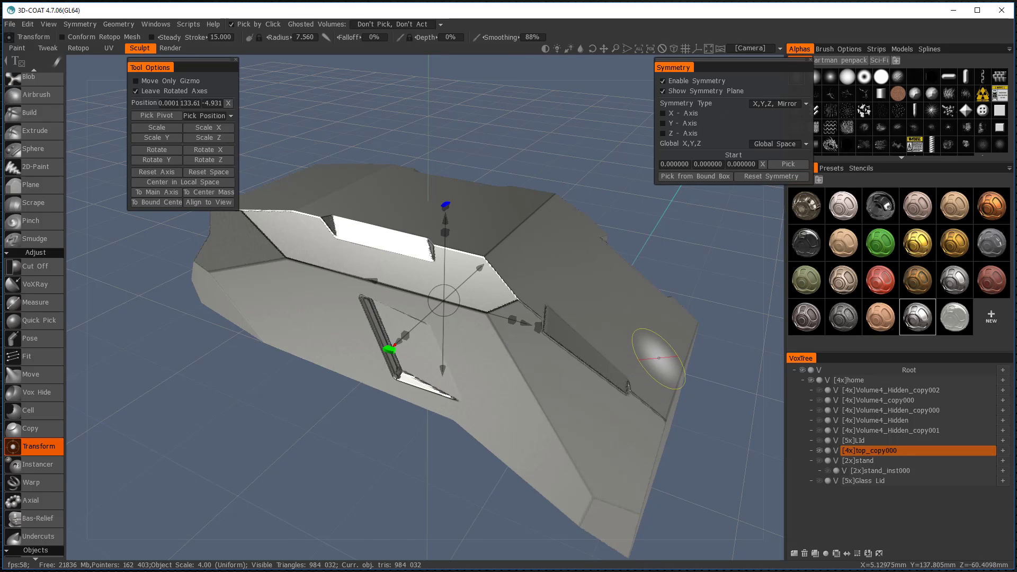
pyautogui.click(650, 49)
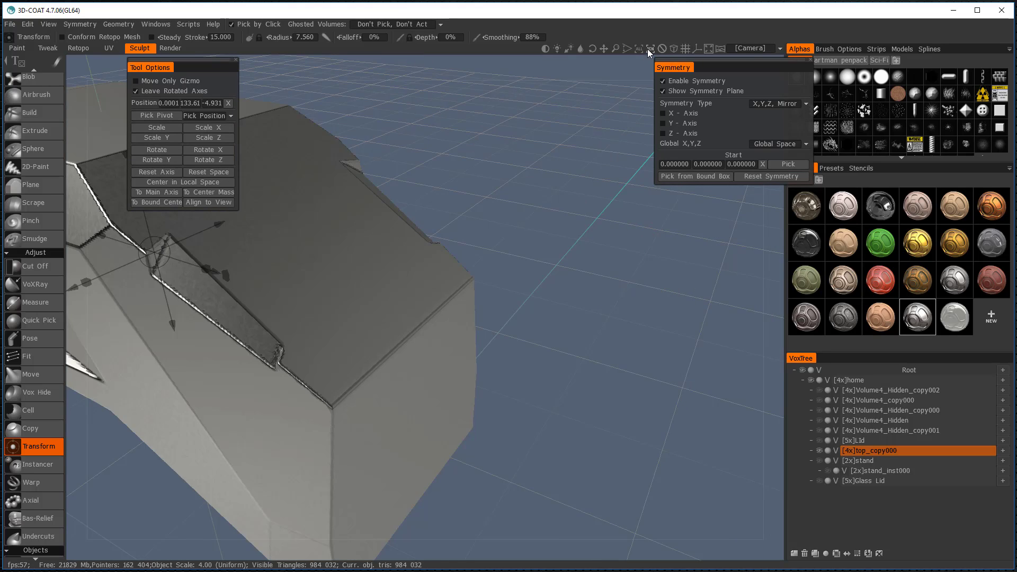
pyautogui.moveTo(609, 283); pyautogui.dragTo(630, 249, button='right')
pyautogui.click(640, 49)
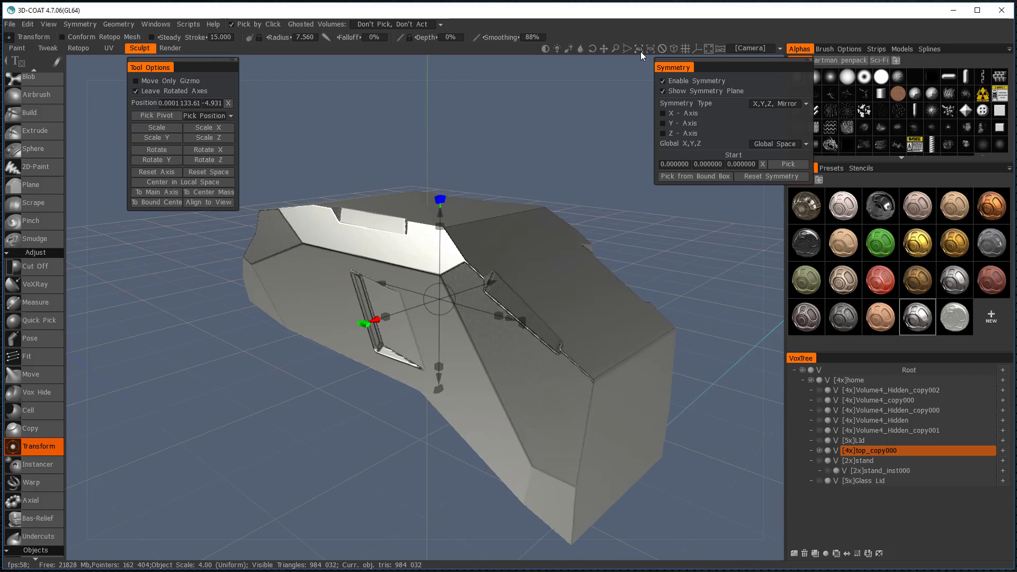
pyautogui.moveTo(609, 159); pyautogui.dragTo(715, 171, button='right')
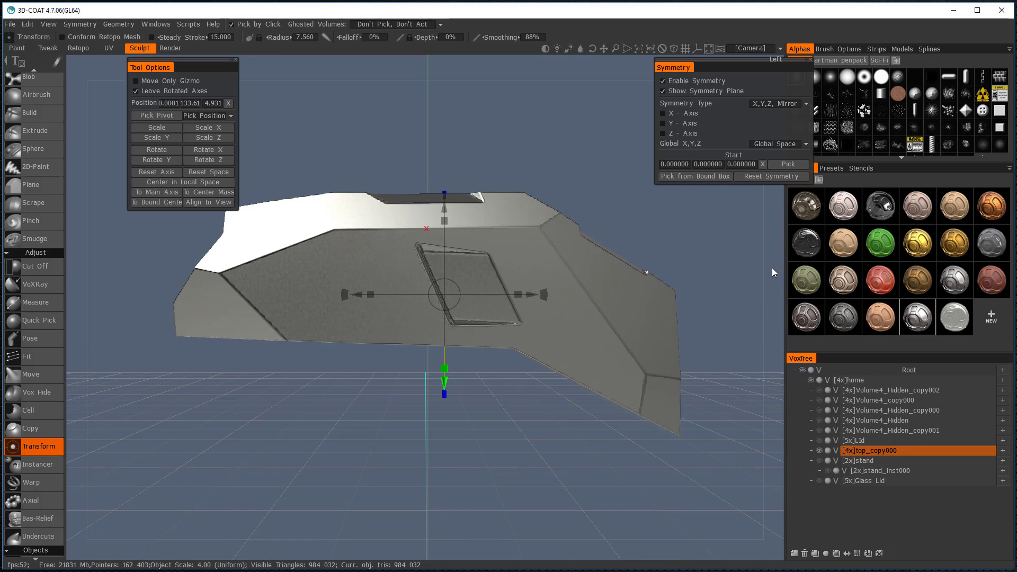
pyautogui.scroll(5, 776, 276)
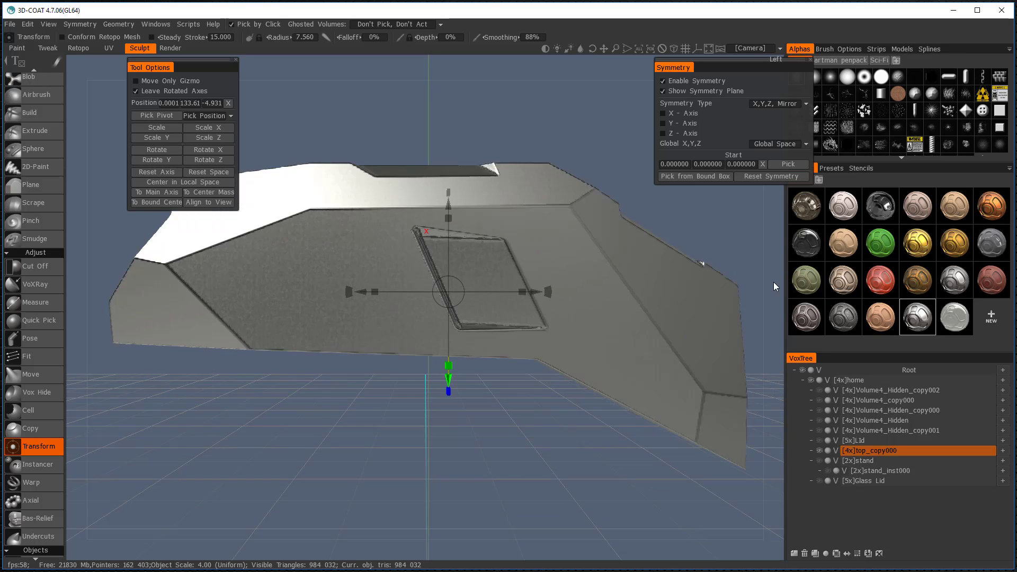
pyautogui.scroll(4, 486, 406)
pyautogui.moveTo(486, 406); pyautogui.dragTo(684, 116, button='right')
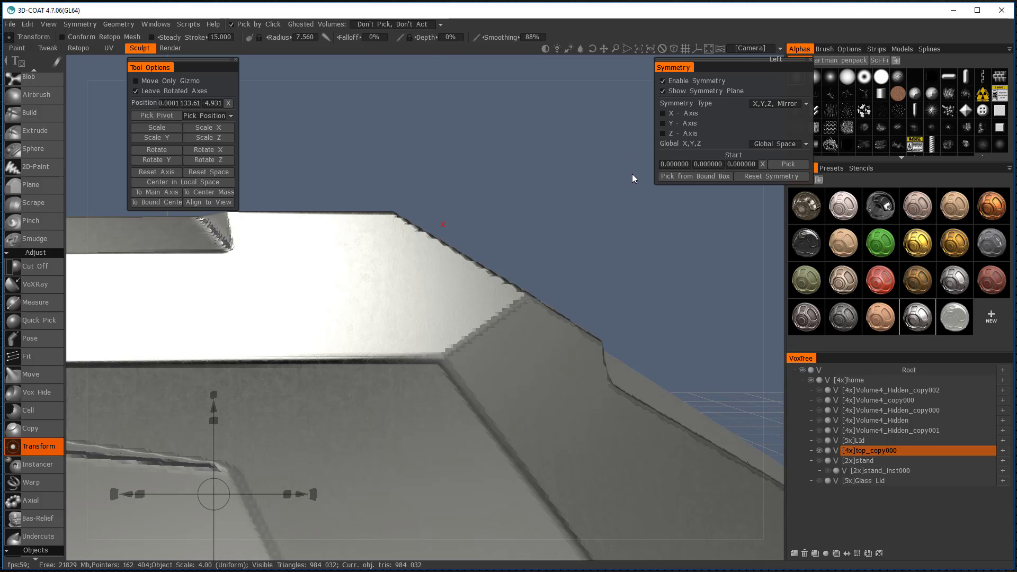
pyautogui.press('f')
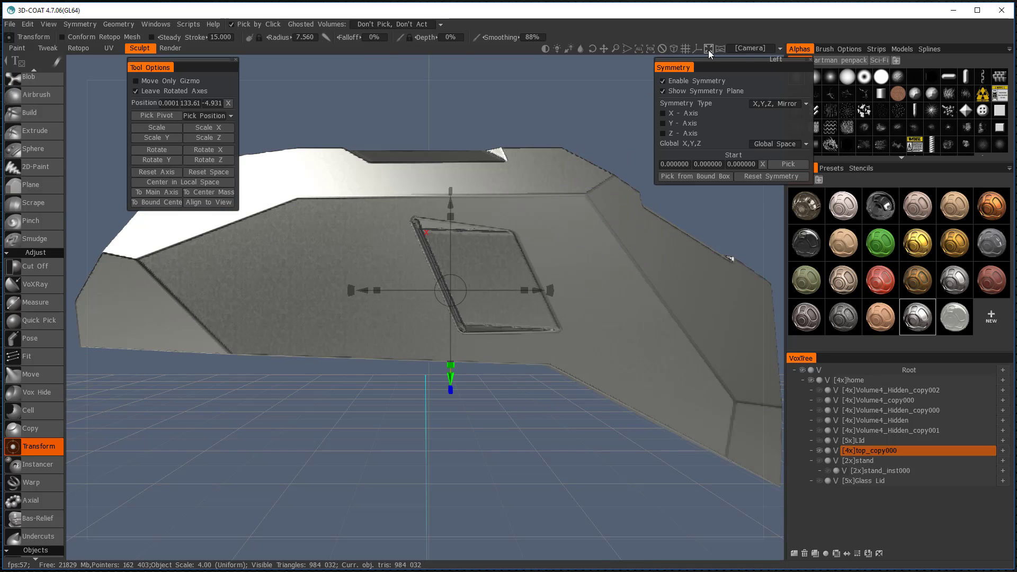
# Step: Show the left side of top_copy000 in orthographic projection with wireframe, close up on the area beside the slanted recess
pyautogui.click(673, 48)
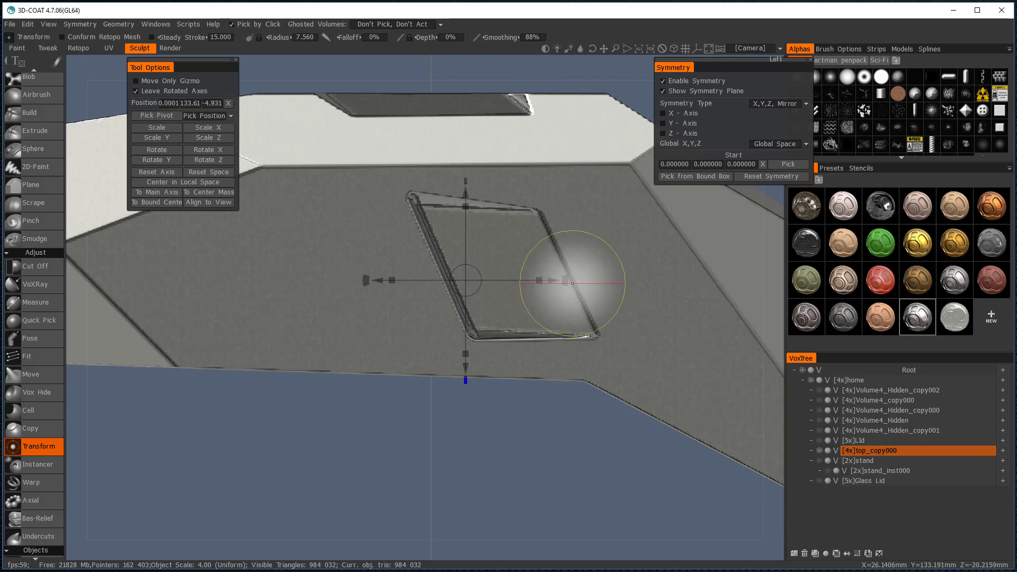
pyautogui.moveTo(501, 481); pyautogui.dragTo(495, 439, button='middle')
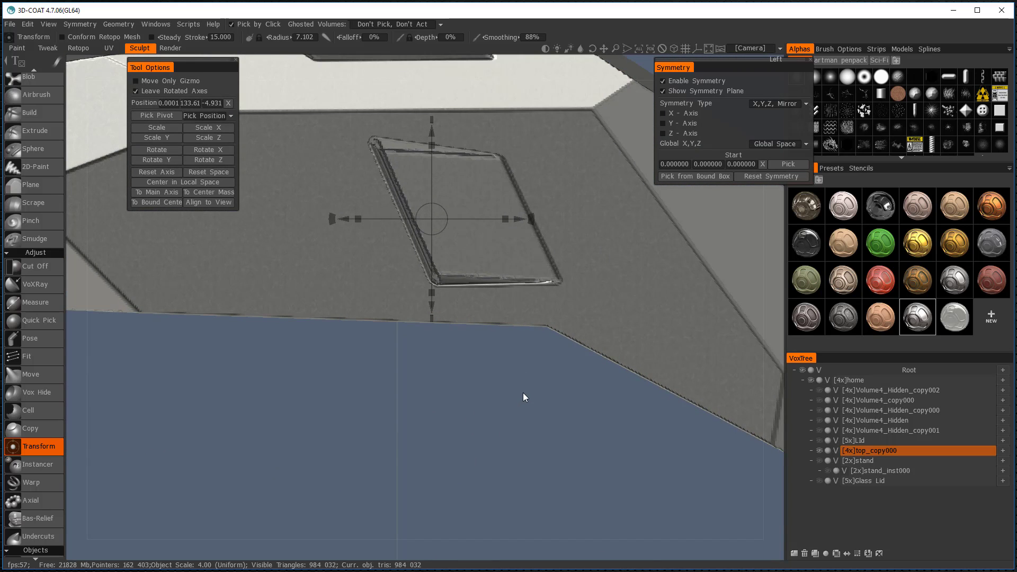
pyautogui.moveTo(430, 448)
pyautogui.mouseDown(button='middle')
pyautogui.moveTo(484, 449)
pyautogui.moveTo(454, 471)
pyautogui.moveTo(603, 164)
pyautogui.mouseUp(button='middle')
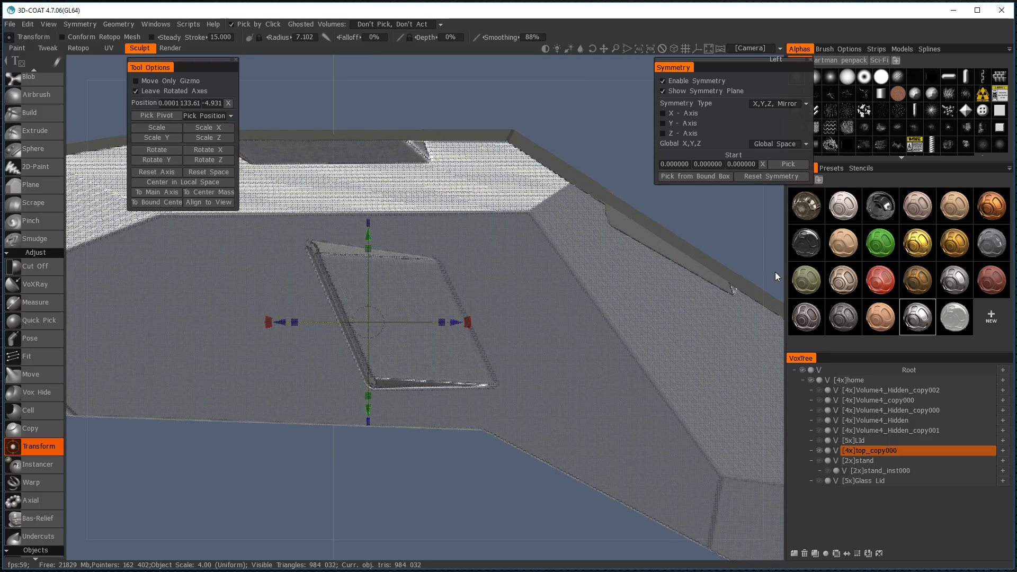
pyautogui.moveTo(776, 272); pyautogui.dragTo(774, 291)
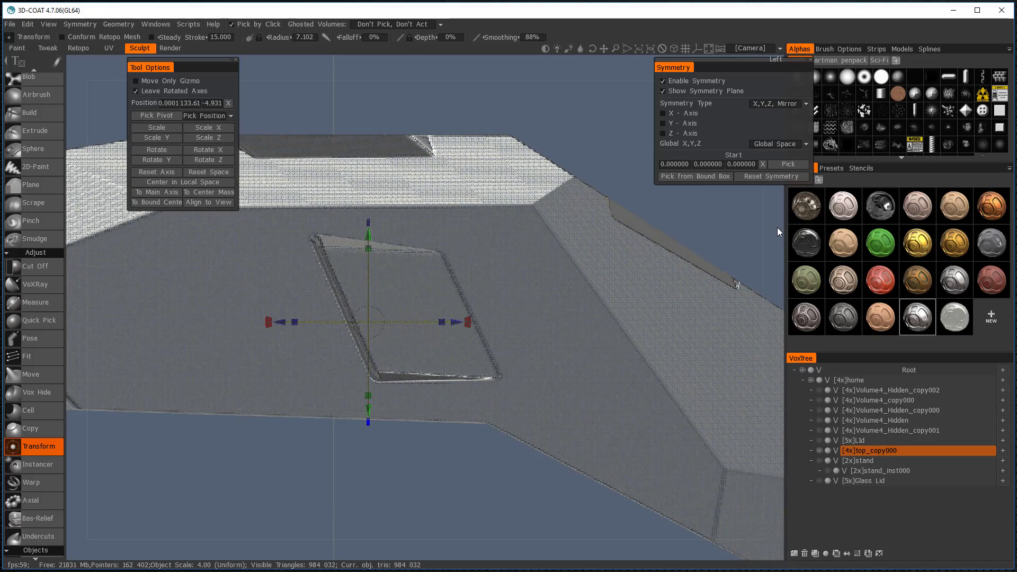
pyautogui.moveTo(777, 227); pyautogui.dragTo(781, 381, button='right')
pyautogui.moveTo(781, 381); pyautogui.dragTo(783, 423)
pyautogui.moveTo(602, 266); pyautogui.dragTo(445, 431)
pyautogui.moveTo(462, 341)
pyautogui.mouseDown(button='middle')
pyautogui.moveTo(447, 381)
pyautogui.moveTo(482, 366)
pyautogui.mouseUp(button='middle')
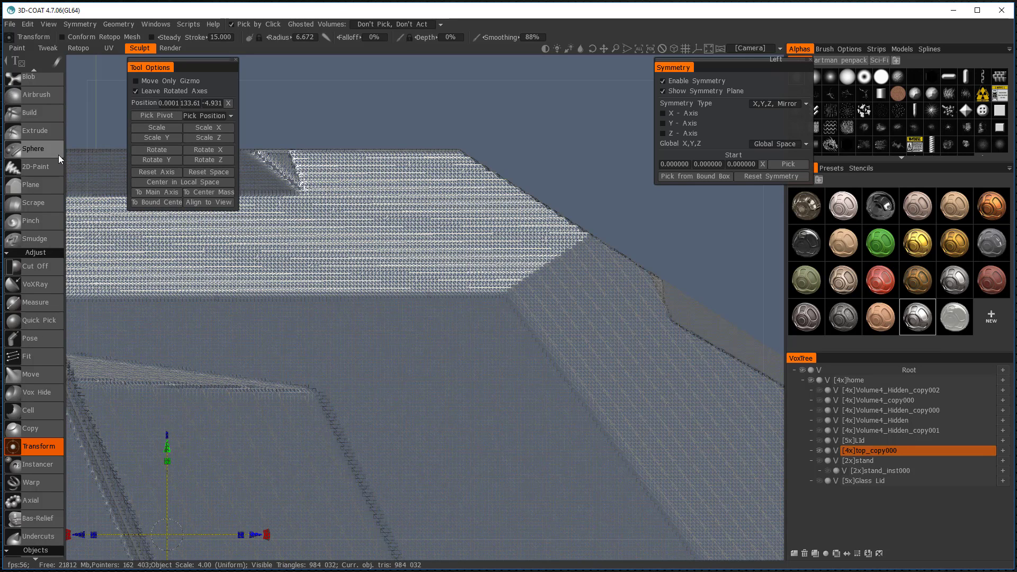
# Step: Try carving a round groove beside the slanted recess using inverted Extrude with radius 1.044 and 41% smoothing, and undo it
pyautogui.click(41, 132)
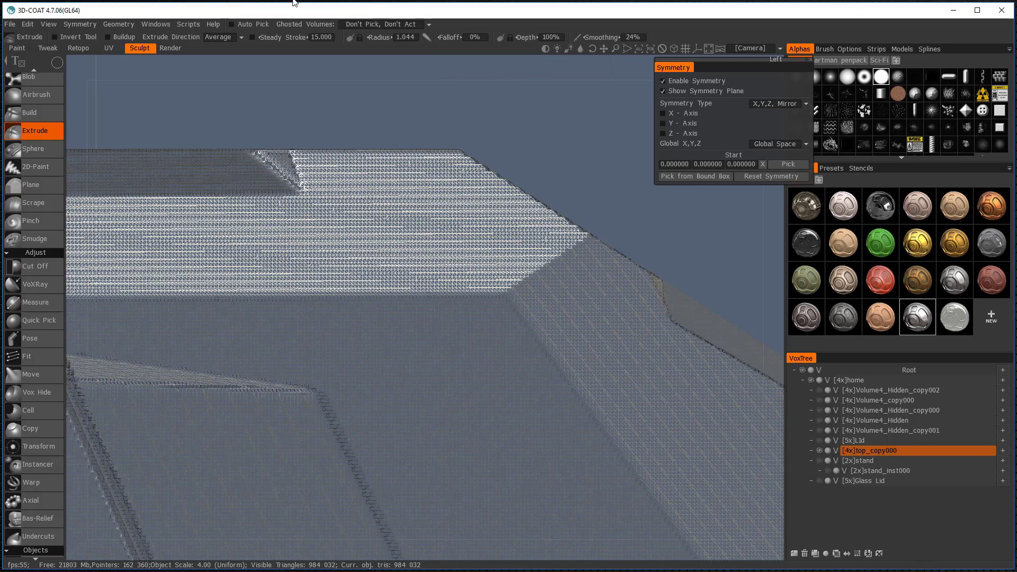
pyautogui.click(55, 37)
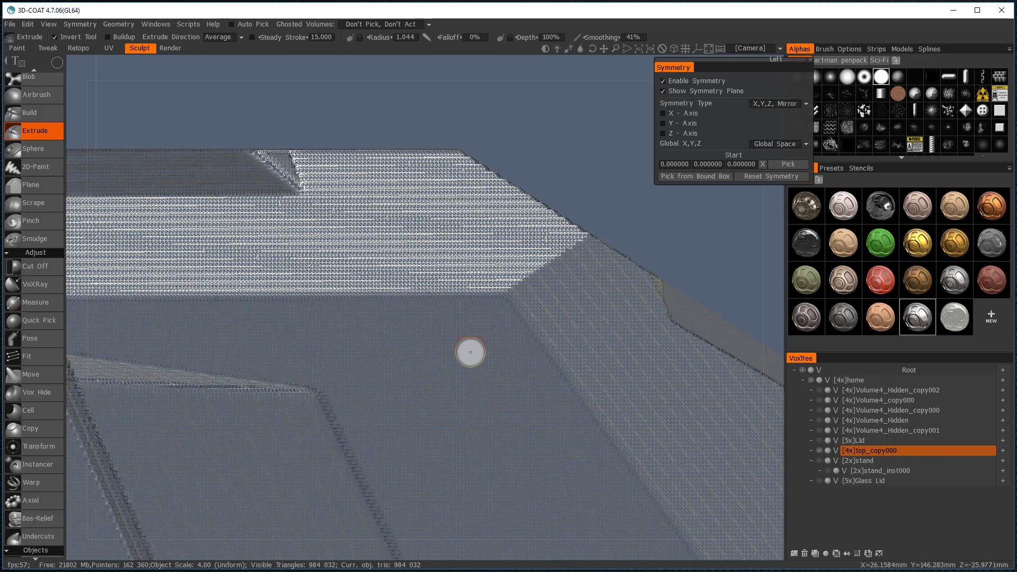
pyautogui.moveTo(470, 352)
pyautogui.mouseDown(button='right')
pyautogui.moveTo(500, 306)
pyautogui.moveTo(488, 316)
pyautogui.mouseUp(button='right')
pyautogui.click(473, 348)
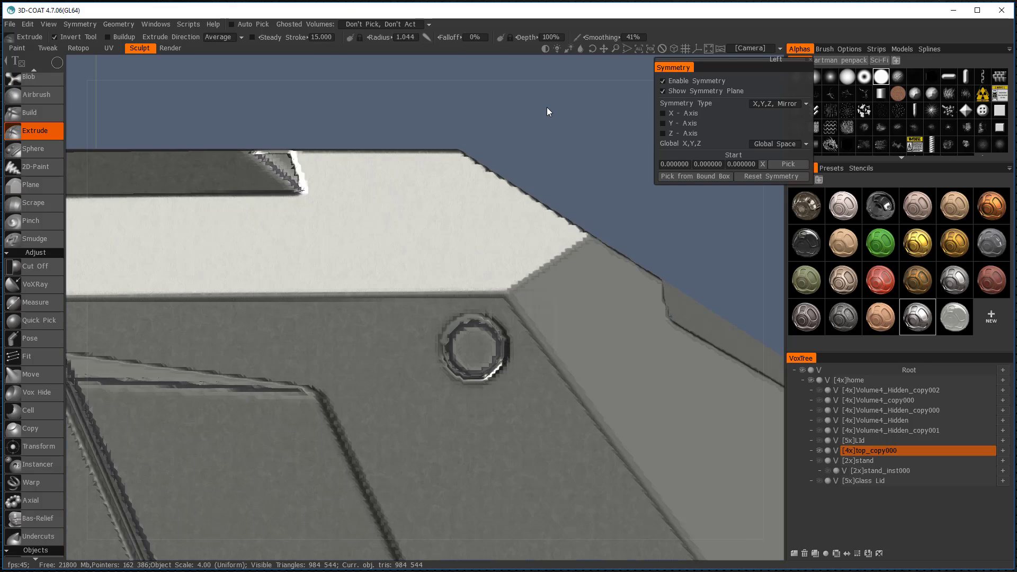
pyautogui.moveTo(542, 120)
pyautogui.mouseDown()
pyautogui.moveTo(595, 168)
pyautogui.moveTo(636, 169)
pyautogui.moveTo(619, 140)
pyautogui.moveTo(414, 127)
pyautogui.moveTo(630, 137)
pyautogui.moveTo(613, 127)
pyautogui.moveTo(556, 130)
pyautogui.moveTo(609, 159)
pyautogui.moveTo(599, 159)
pyautogui.moveTo(577, 120)
pyautogui.moveTo(527, 122)
pyautogui.mouseUp()
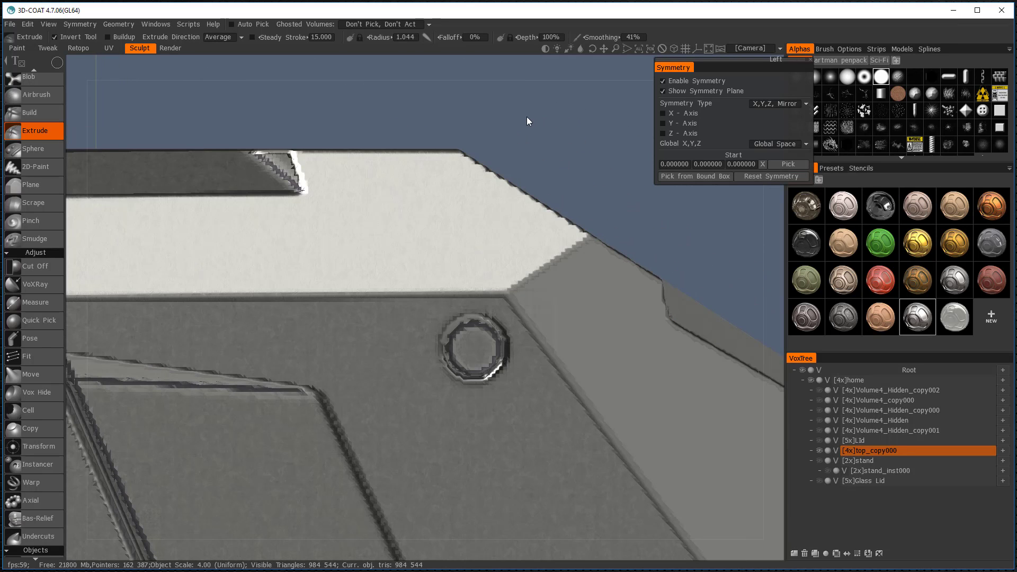
pyautogui.hotkey('ctrl', 'z')
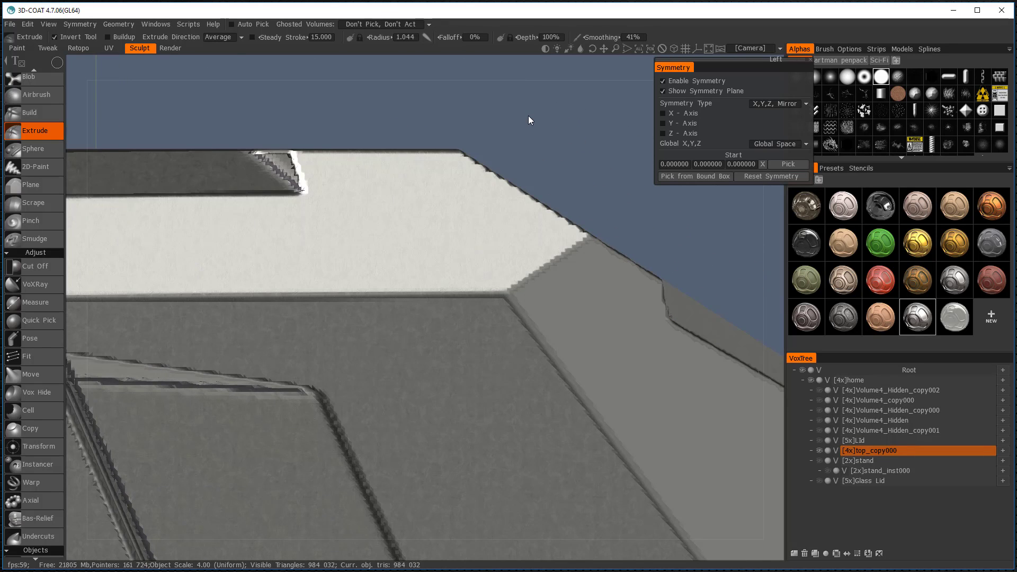
# Step: Turn the wireframe display back on, convert top_copy000 from voxel to surface mode and activate the LiveClay tool
pyautogui.press('w')
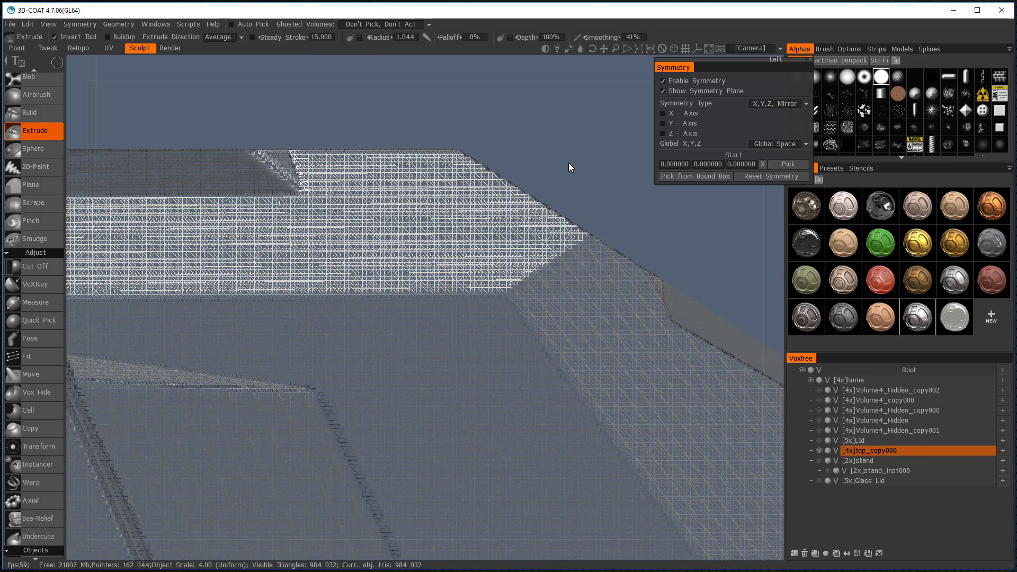
pyautogui.click(818, 450)
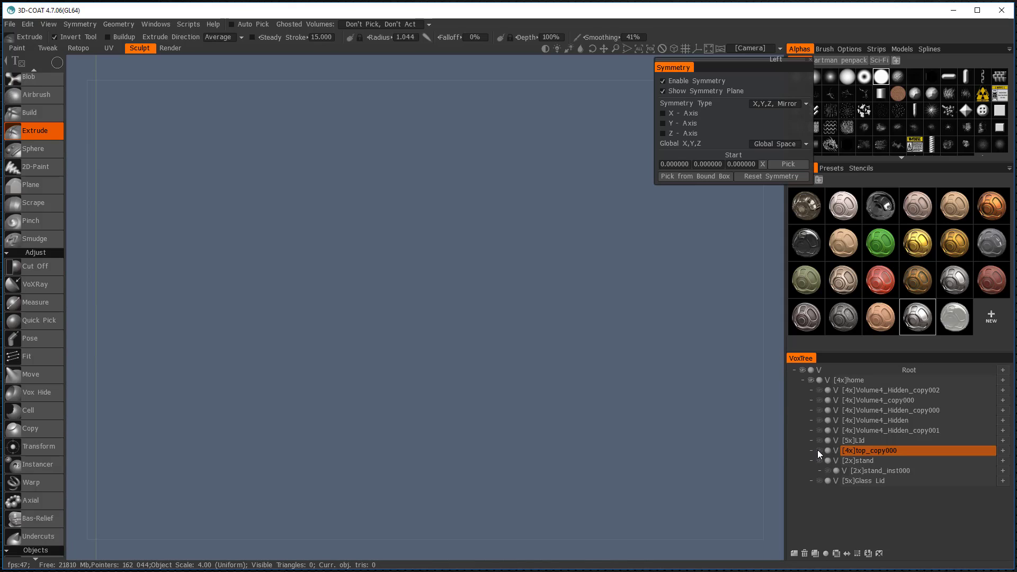
pyautogui.click(818, 450)
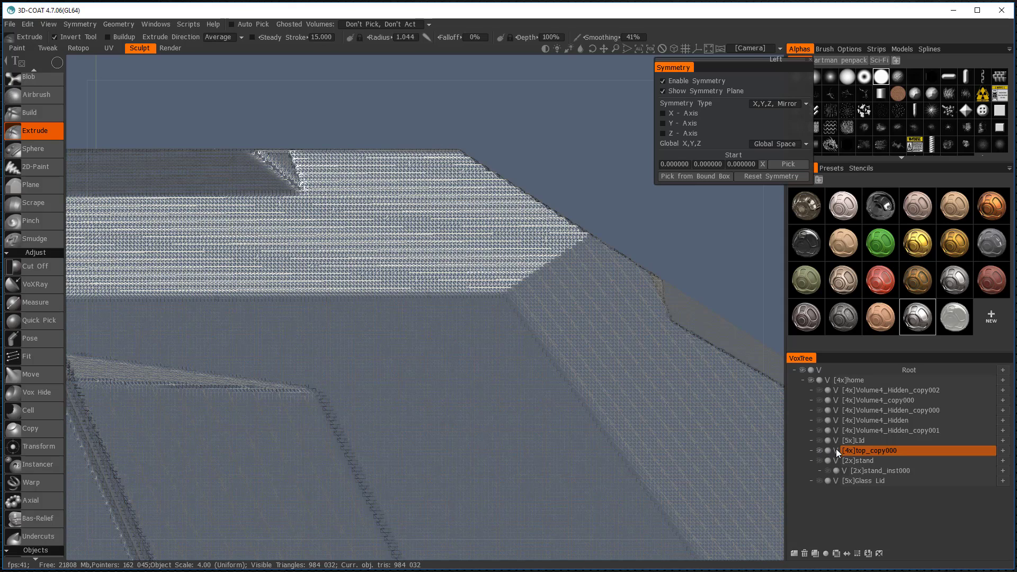
pyautogui.click(836, 451)
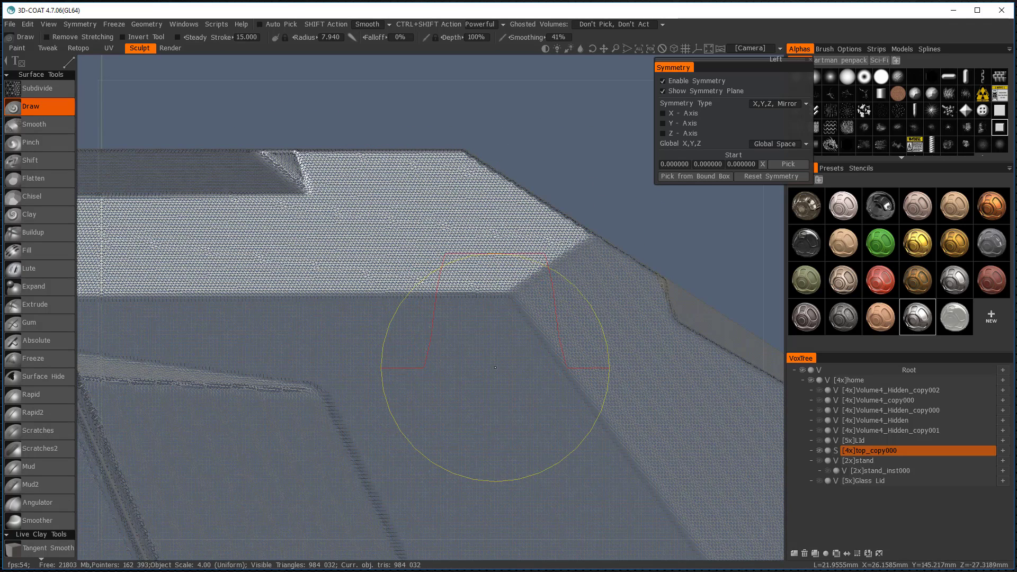
pyautogui.press('space')
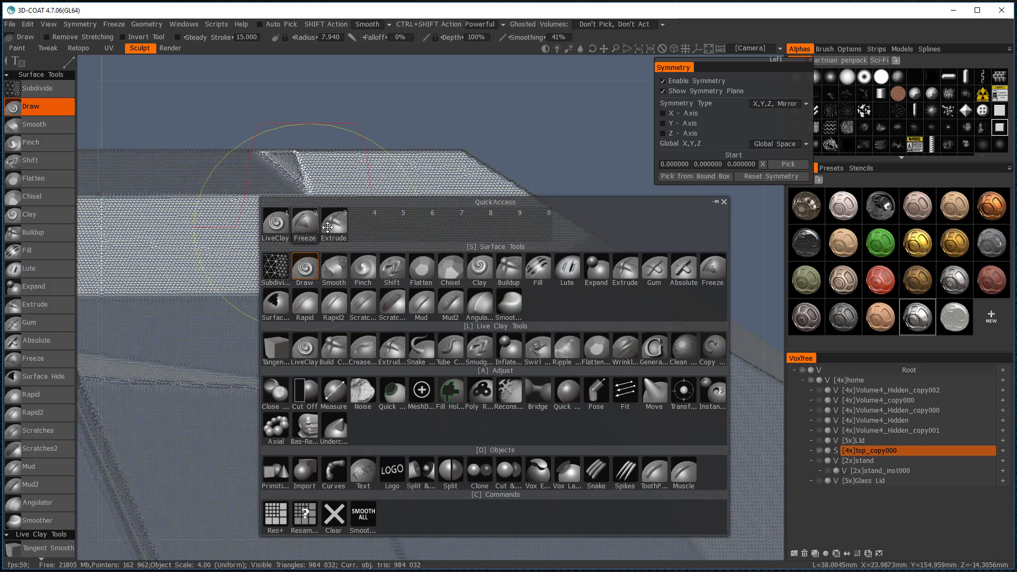
pyautogui.click(276, 226)
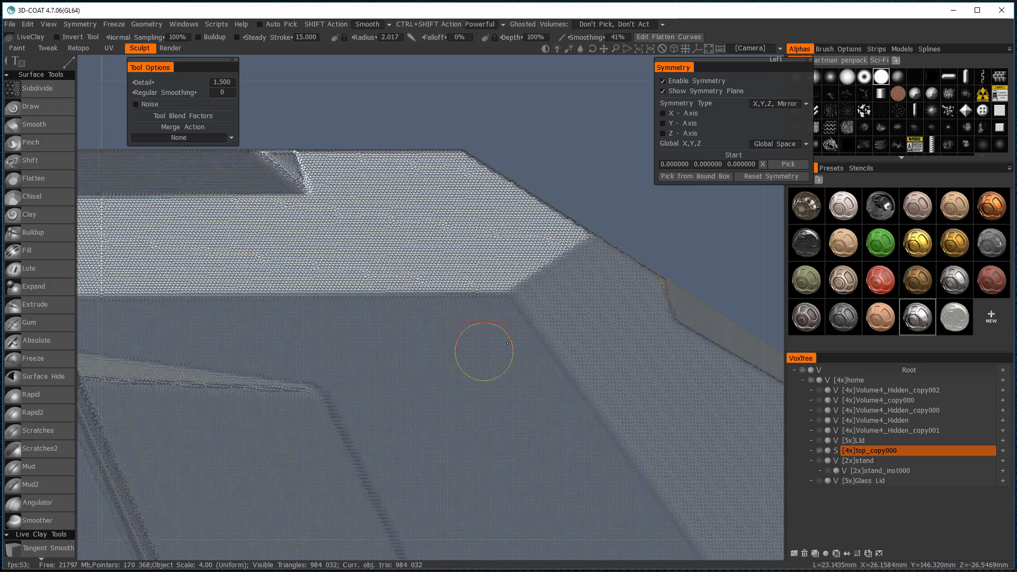
# Step: Set LiveClay to a freehand stroke with radius 2.275 and depth 0%, and move the Symmetry window clear of the alphas and shaders
pyautogui.press(']')
pyautogui.click(68, 60)
pyautogui.click(137, 65)
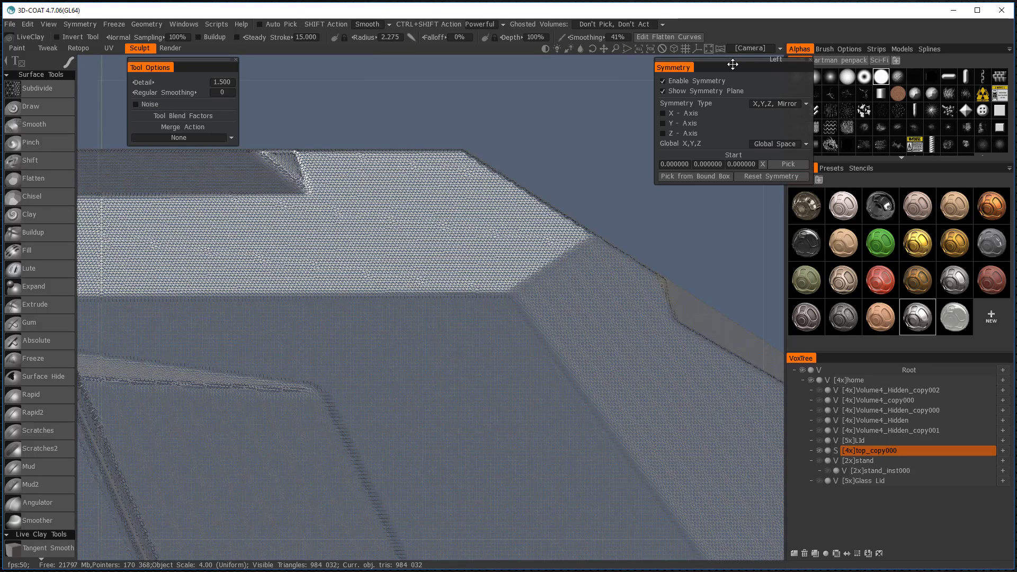
pyautogui.moveTo(733, 64); pyautogui.dragTo(694, 63)
pyautogui.moveTo(65, 62)
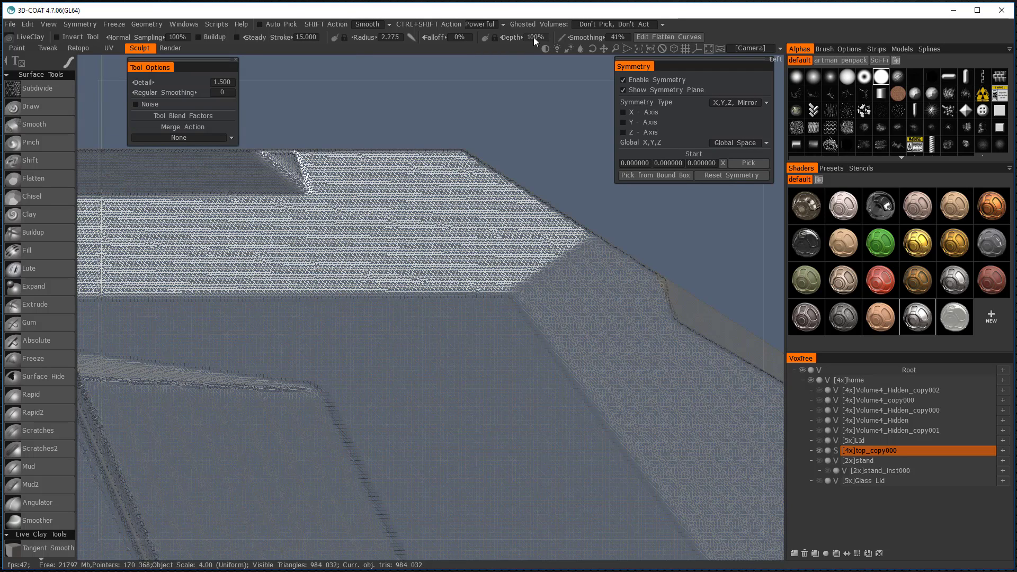
pyautogui.moveTo(493, 36); pyautogui.dragTo(404, 35)
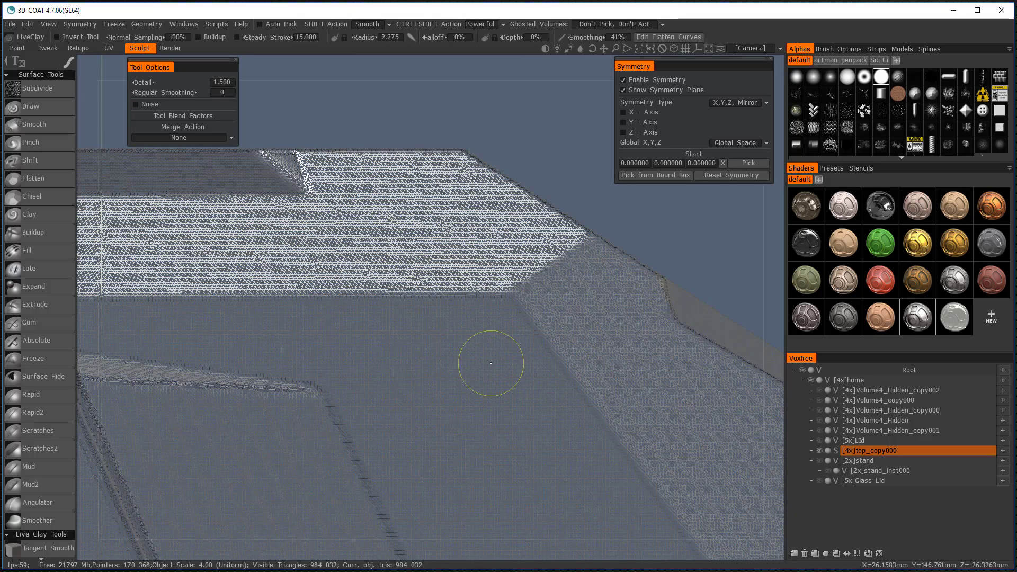
# Step: Paint a denser mesh patch beside the slanted recess with LiveClay, reducing the radius to 0.474 and 0.216 for refinement
pyautogui.moveTo(445, 386)
pyautogui.keyDown('shift'); pyautogui.mouseDown()
pyautogui.moveTo(493, 356)
pyautogui.moveTo(484, 350)
pyautogui.mouseUp(); pyautogui.keyUp('shift')
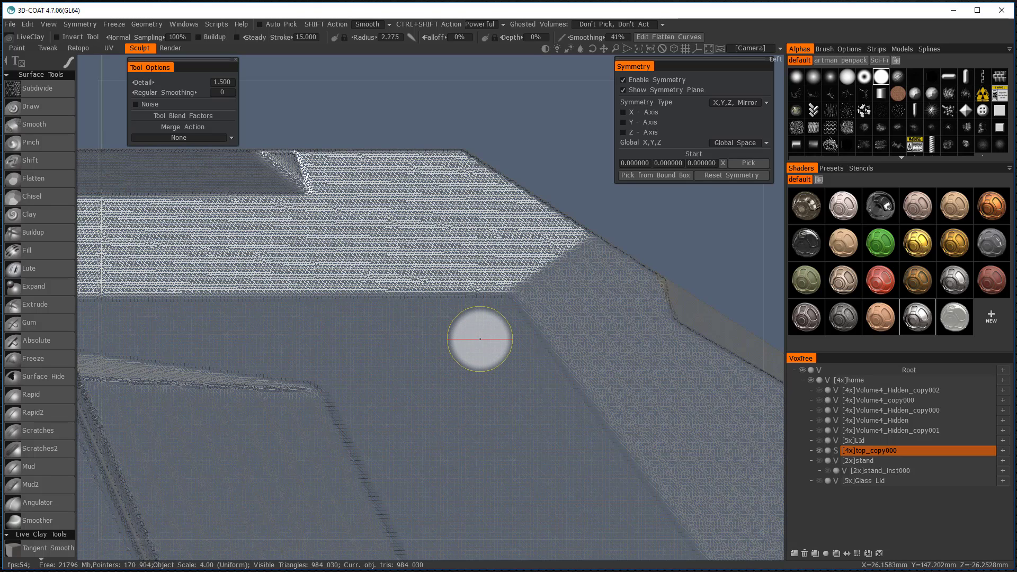
pyautogui.moveTo(480, 339); pyautogui.dragTo(459, 341, button='right')
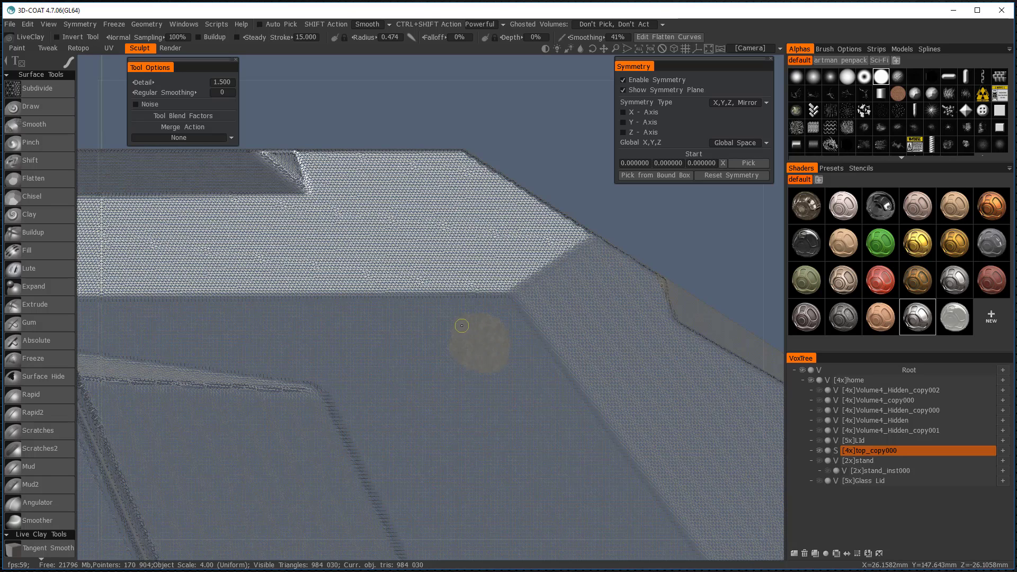
pyautogui.moveTo(466, 342); pyautogui.dragTo(482, 334)
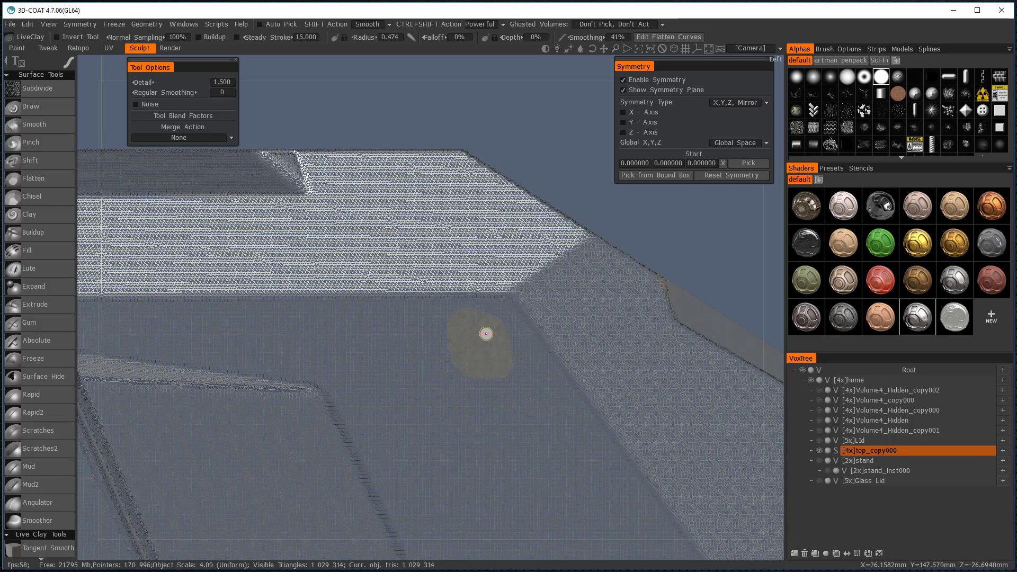
pyautogui.moveTo(487, 334); pyautogui.dragTo(483, 332, button='right')
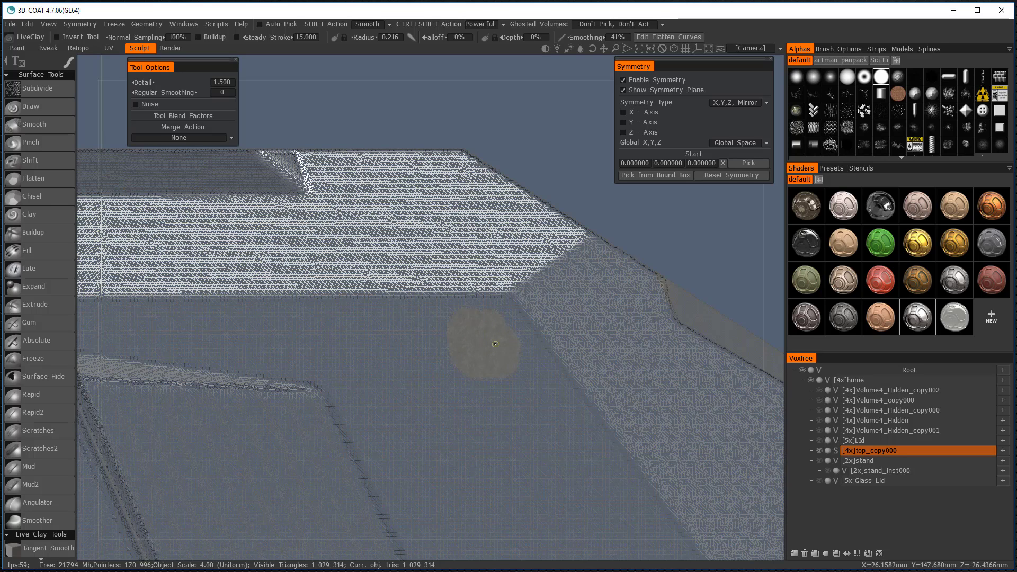
pyautogui.moveTo(504, 343); pyautogui.dragTo(500, 332)
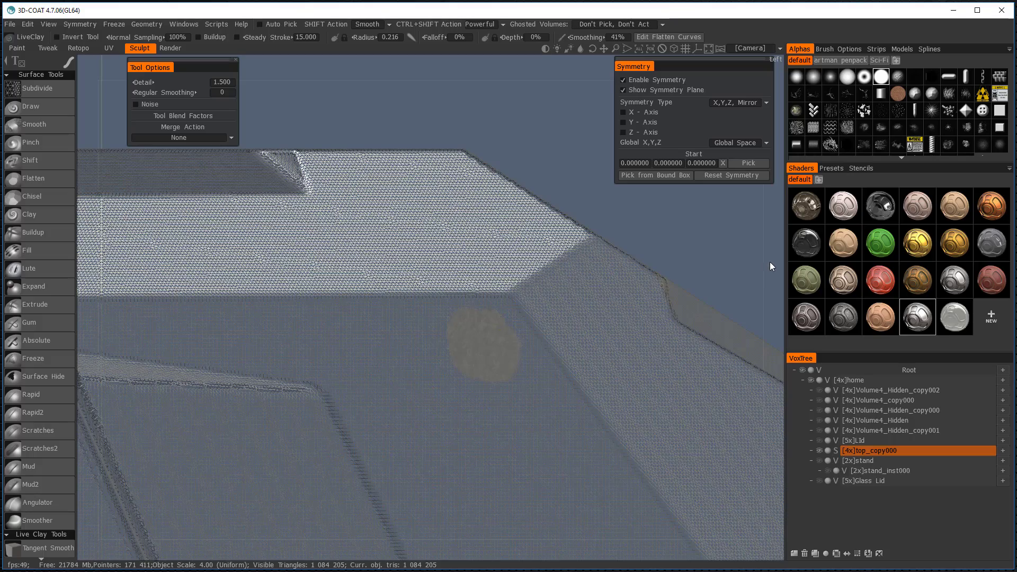
pyautogui.scroll(5, 771, 261)
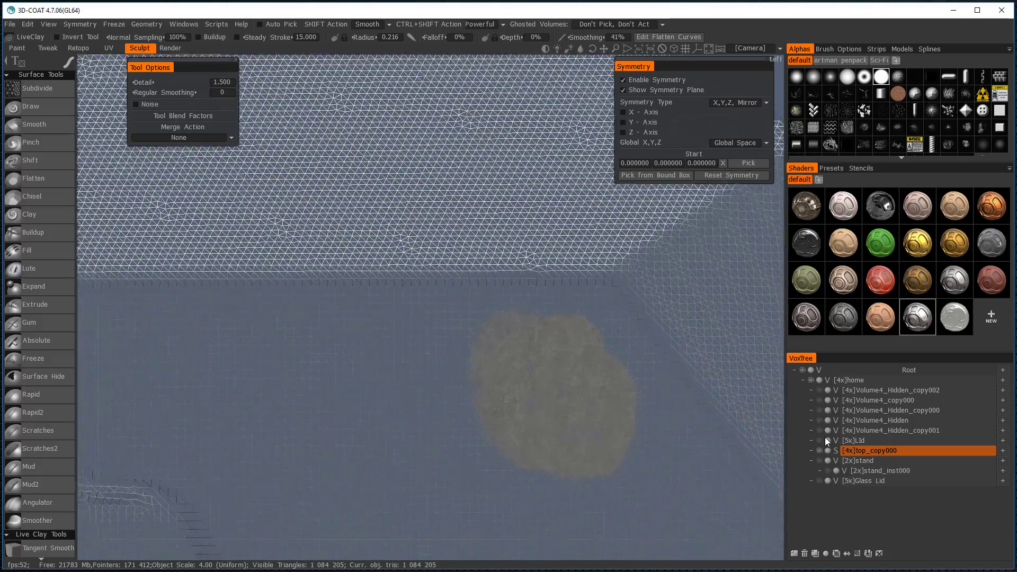
pyautogui.scroll(2, 636, 379)
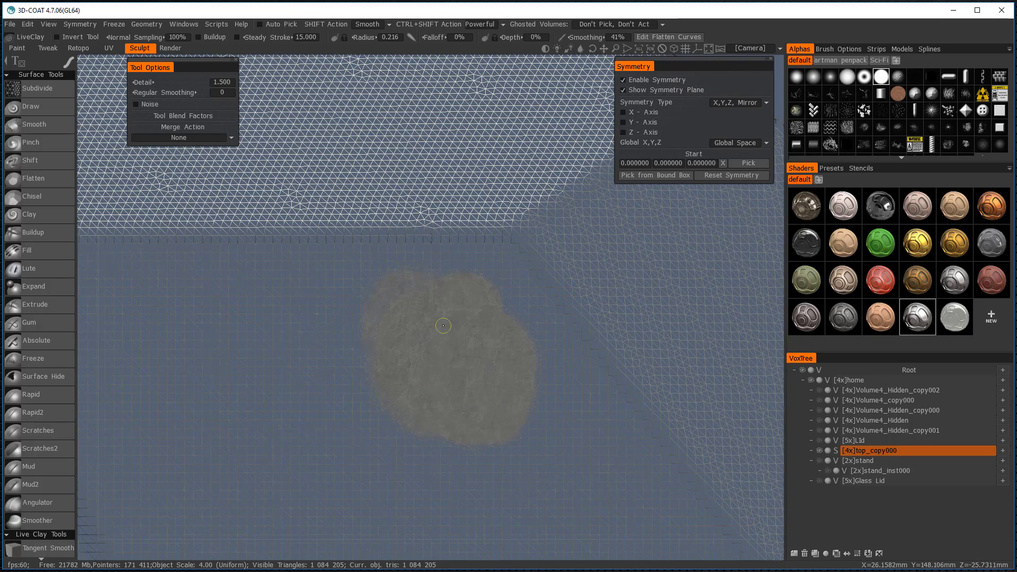
pyautogui.moveTo(444, 325); pyautogui.dragTo(416, 353)
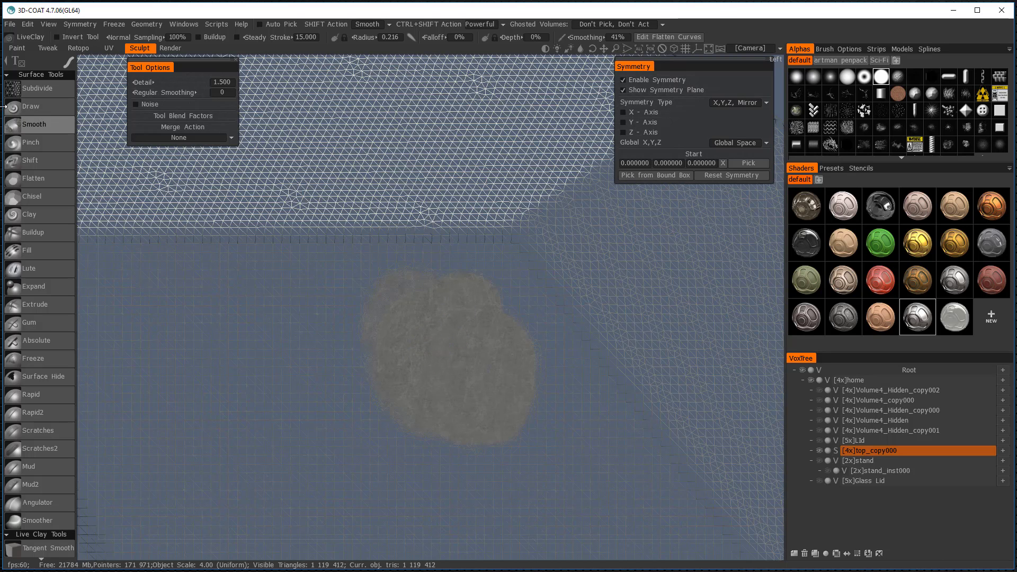
# Step: Carve a round recess in the dense patch using Extrude with a circular stroke, Invert Tool on, radius 0.959 and smoothing 0%
pyautogui.press('space')
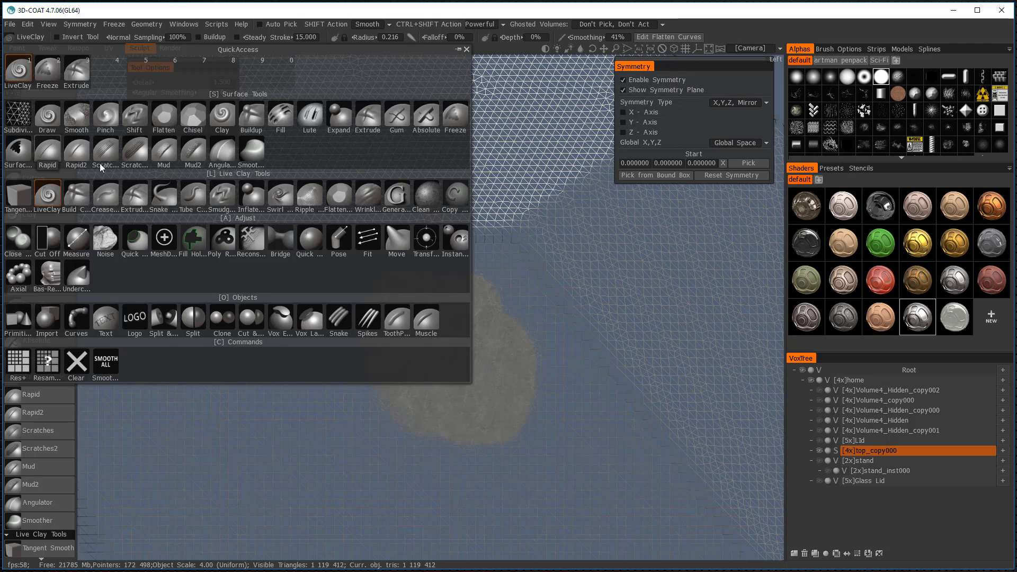
pyautogui.click(84, 80)
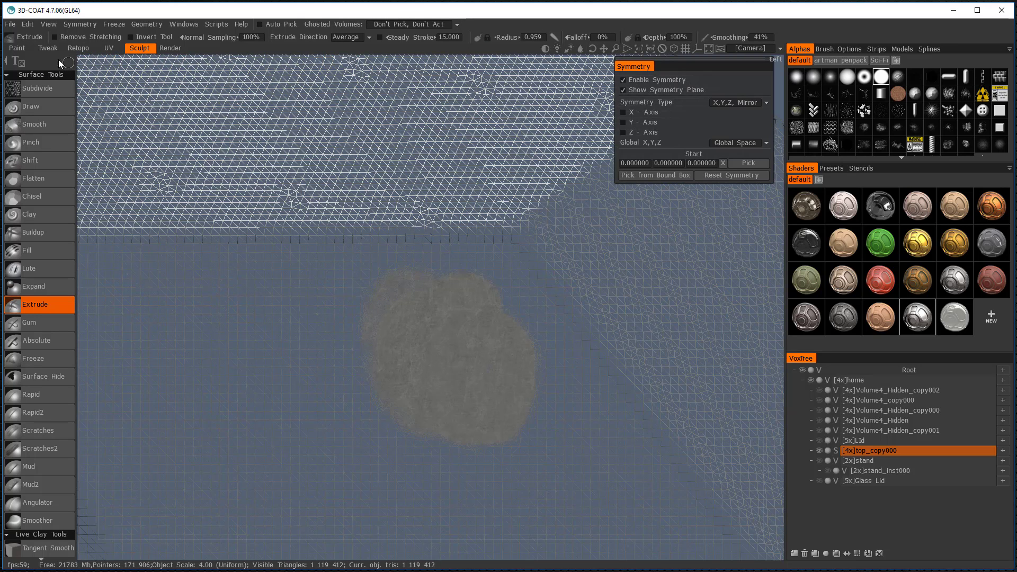
pyautogui.moveTo(65, 64)
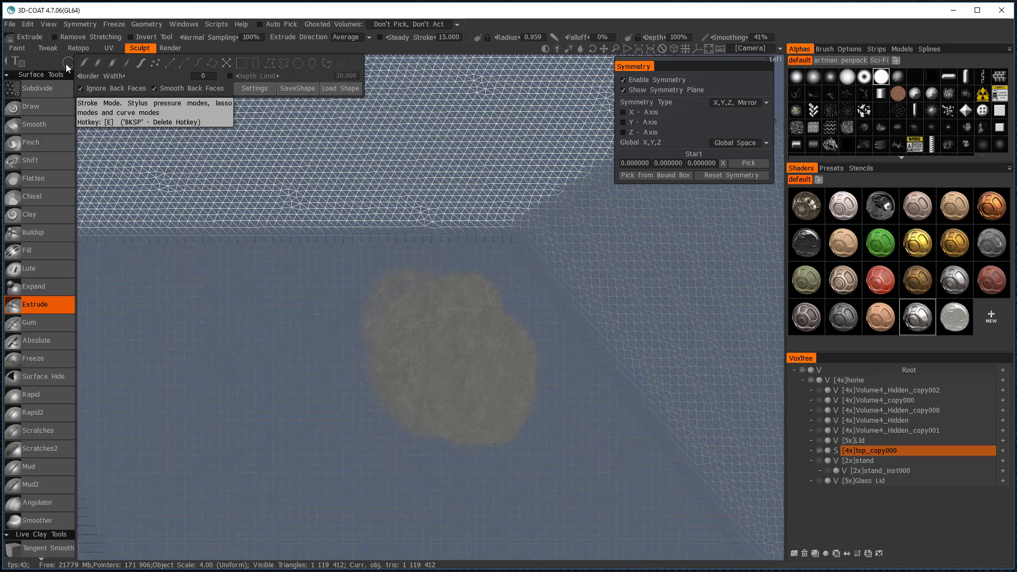
pyautogui.click(131, 38)
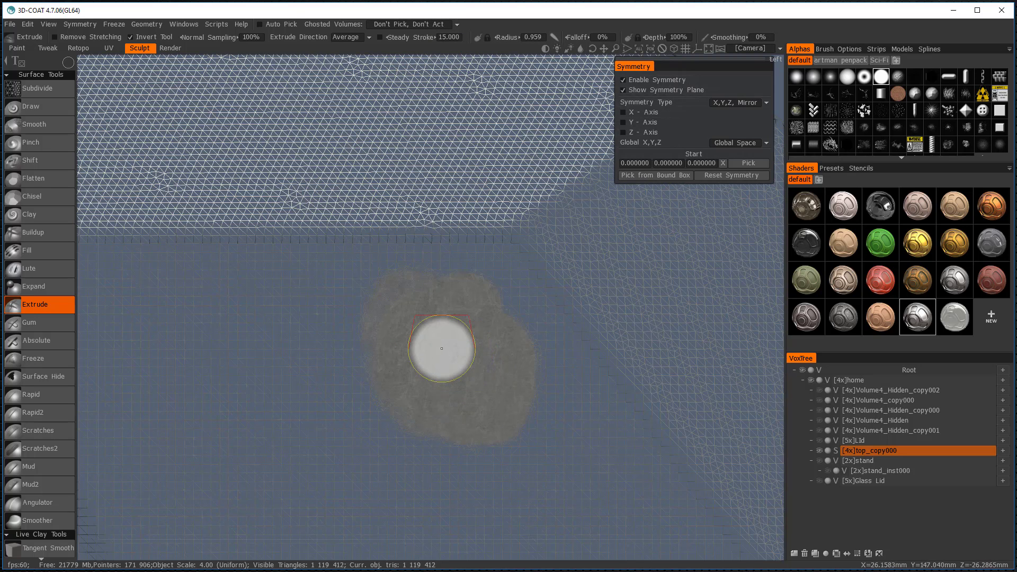
pyautogui.moveTo(451, 352); pyautogui.dragTo(420, 296, button='right')
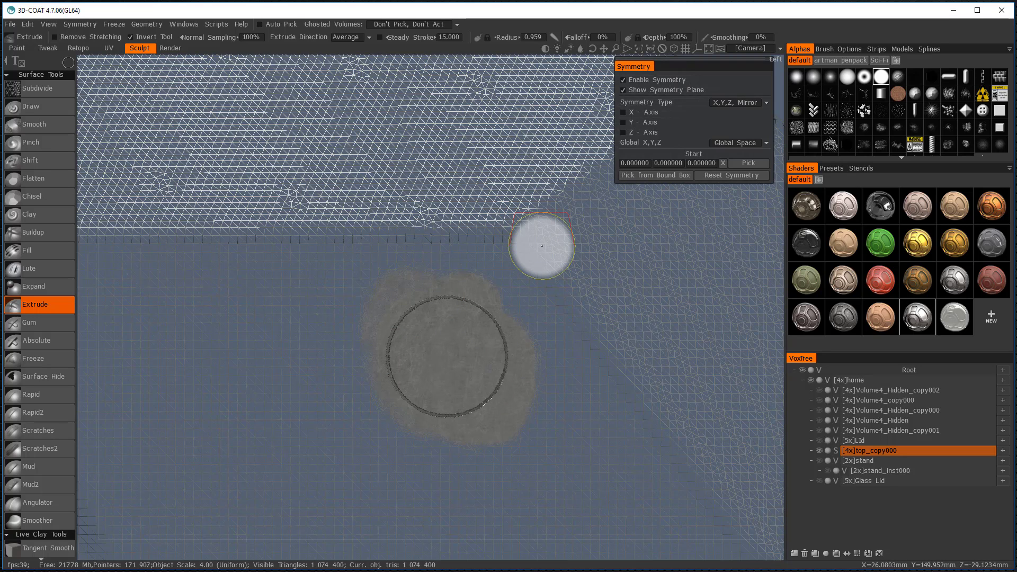
# Step: Hide the wireframe, examine the round recess and its rim close up and at an angle, and show the wireframe again
pyautogui.press('w')
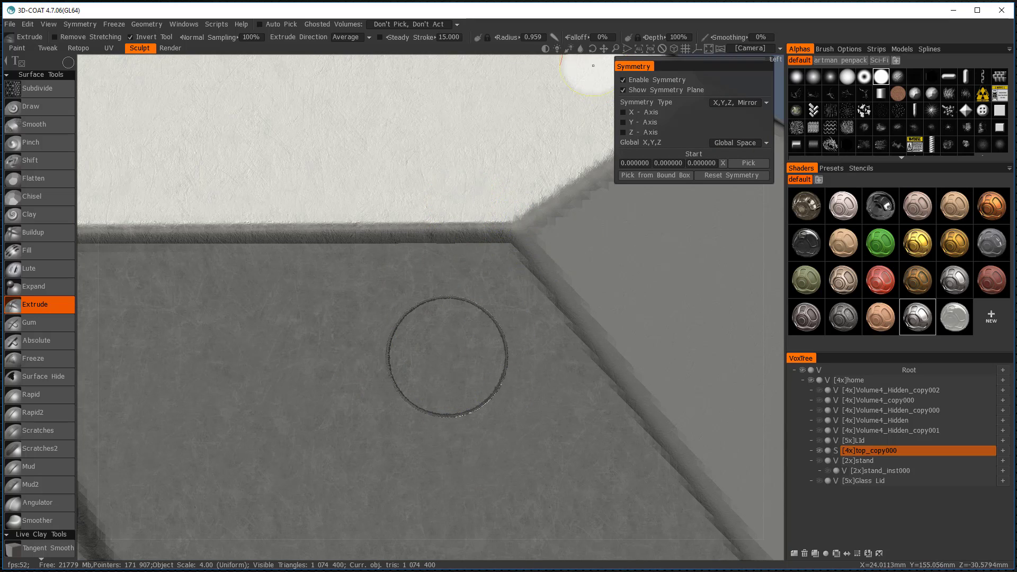
pyautogui.click(651, 48)
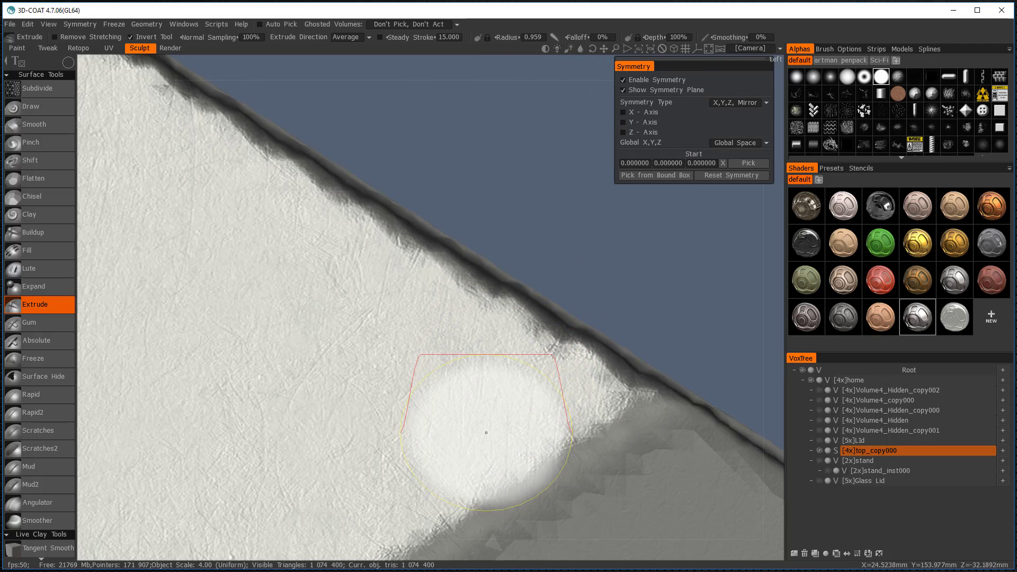
pyautogui.moveTo(492, 422); pyautogui.dragTo(540, 138, button='middle')
pyautogui.moveTo(392, 501); pyautogui.dragTo(576, 248, button='middle')
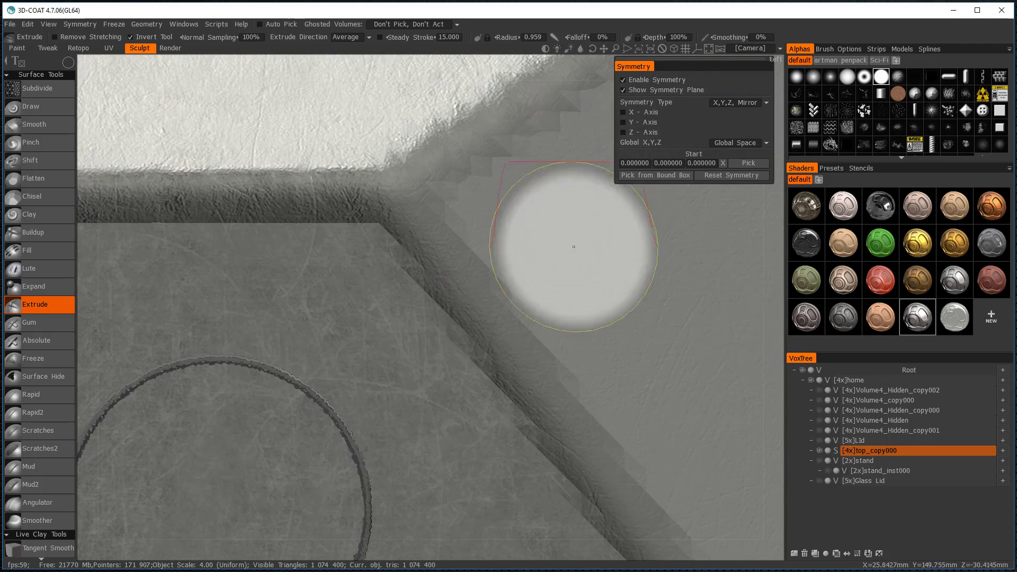
pyautogui.moveTo(211, 474)
pyautogui.mouseDown(button='middle')
pyautogui.moveTo(481, 318)
pyautogui.moveTo(431, 363)
pyautogui.mouseUp(button='middle')
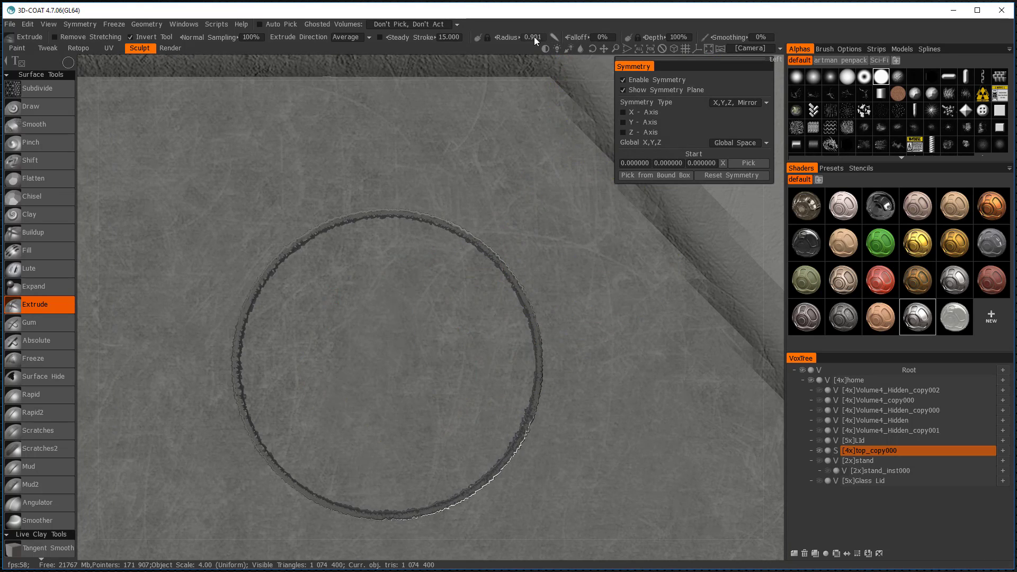
pyautogui.click(651, 49)
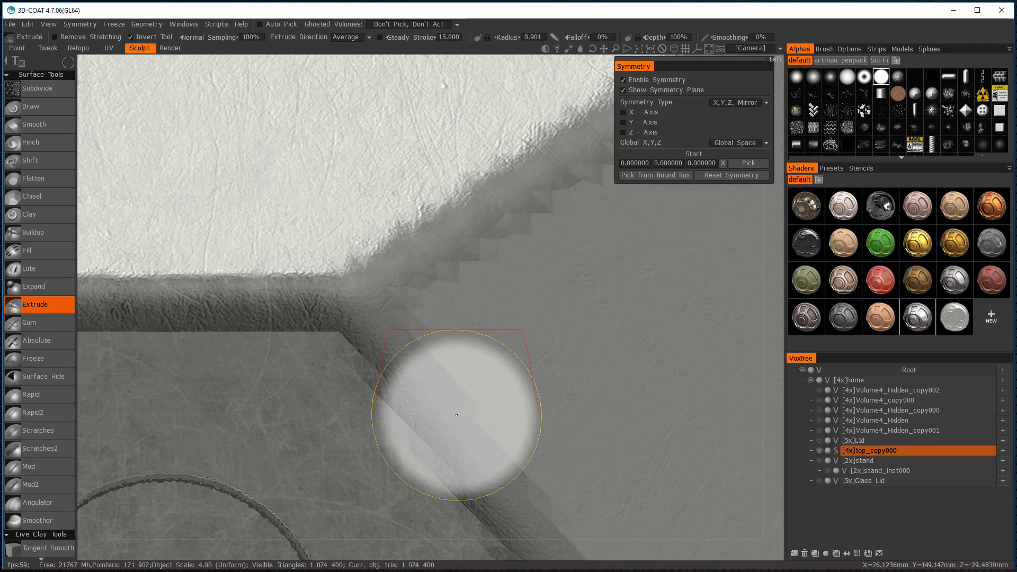
pyautogui.moveTo(456, 415)
pyautogui.mouseDown(button='middle')
pyautogui.moveTo(509, 367)
pyautogui.moveTo(504, 395)
pyautogui.moveTo(552, 270)
pyautogui.moveTo(637, 361)
pyautogui.mouseUp(button='middle')
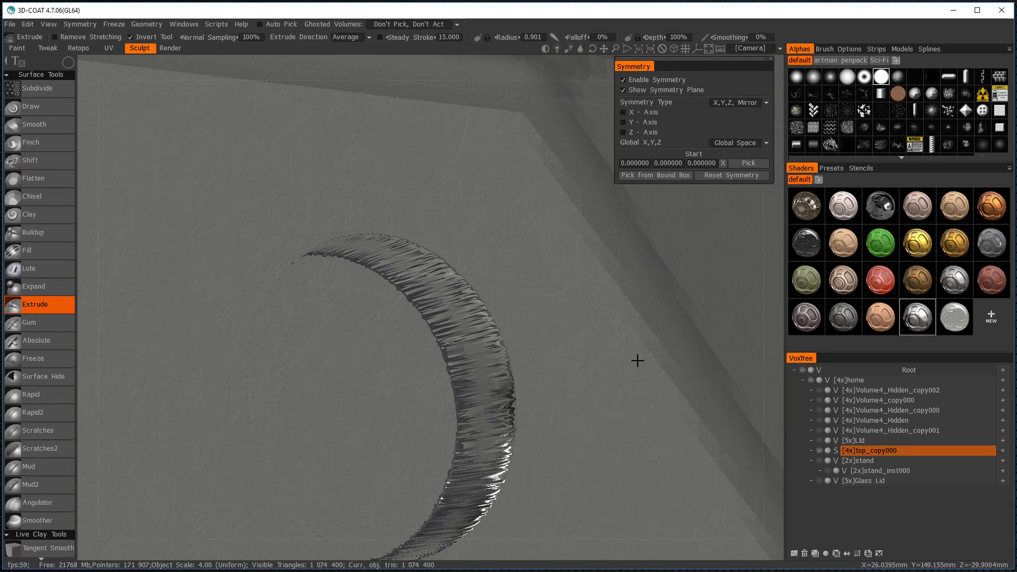
pyautogui.scroll(-5, 622, 381)
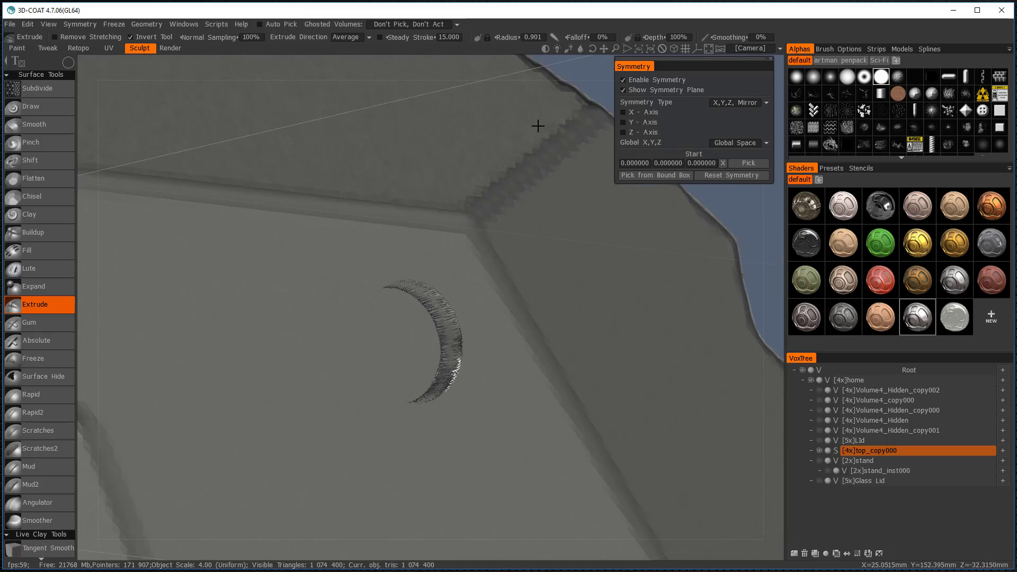
pyautogui.moveTo(538, 125); pyautogui.dragTo(537, 297, button='right')
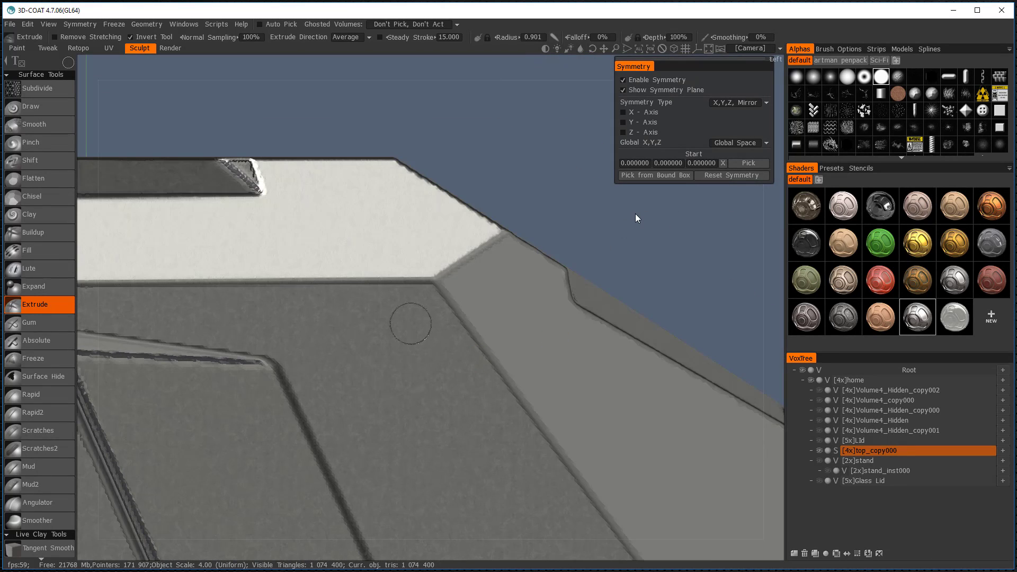
pyautogui.scroll(6, 636, 218)
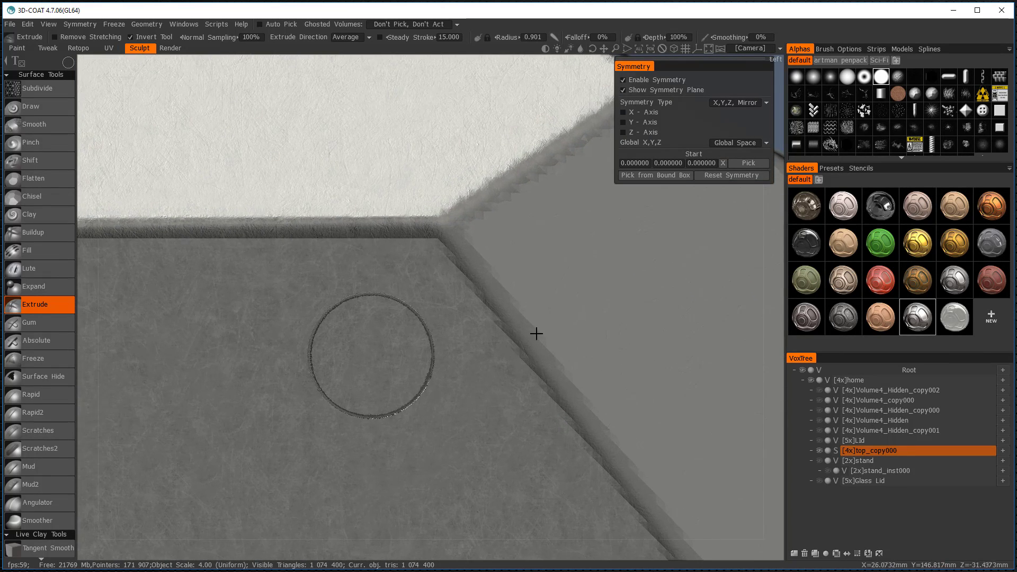
pyautogui.moveTo(334, 373); pyautogui.dragTo(334, 373)
pyautogui.press('w')
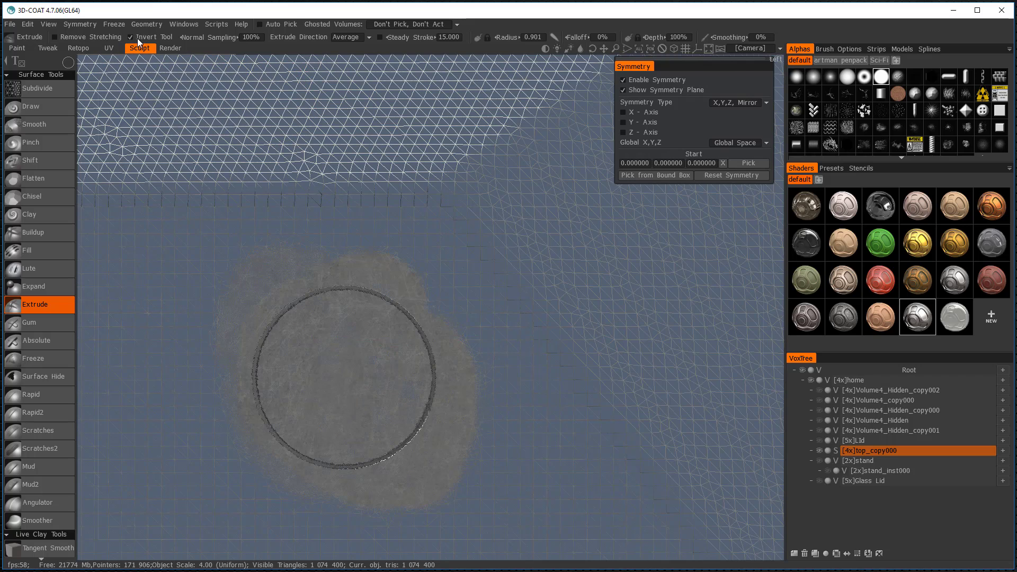
# Step: Try raising a concentric disc inside the round recess using non-inverted Extrude at radius 0.901 with hard and softer round alphas, undoing each attempt
pyautogui.moveTo(341, 374)
pyautogui.mouseDown()
pyautogui.moveTo(348, 368)
pyautogui.moveTo(334, 362)
pyautogui.moveTo(375, 451)
pyautogui.mouseUp()
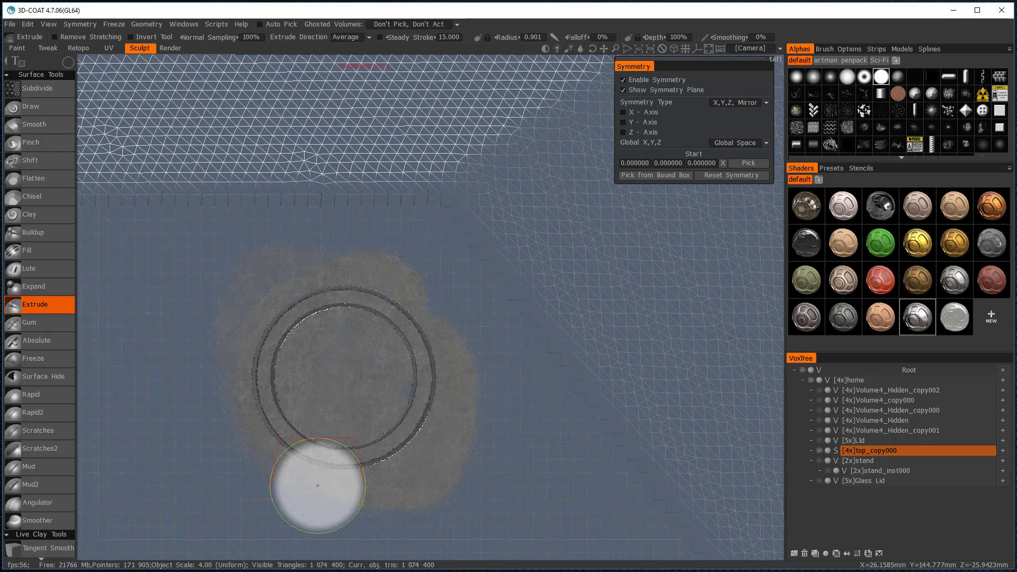
pyautogui.hotkey('ctrl', 'z')
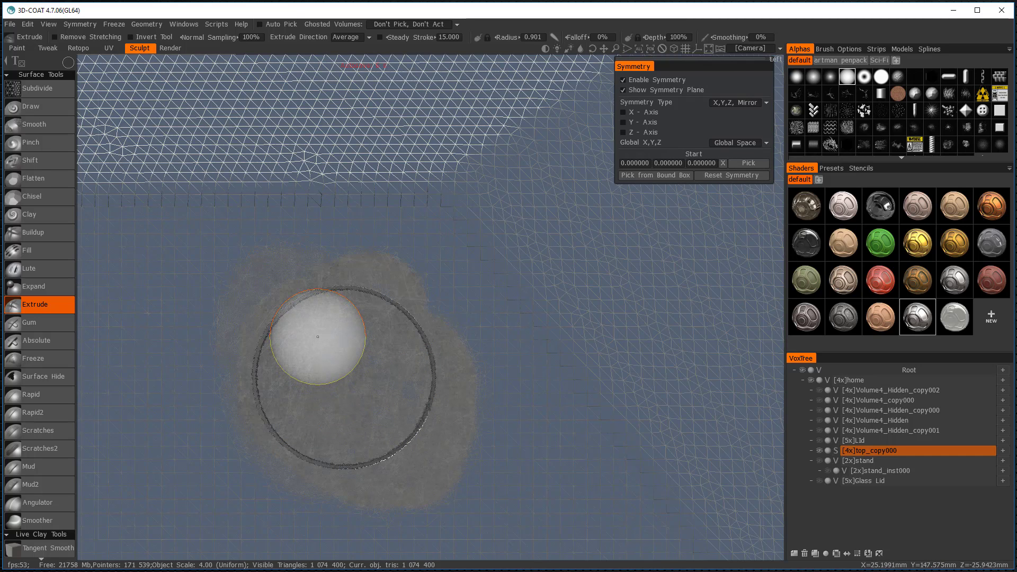
pyautogui.moveTo(318, 337)
pyautogui.mouseDown()
pyautogui.moveTo(307, 341)
pyautogui.moveTo(399, 453)
pyautogui.mouseUp()
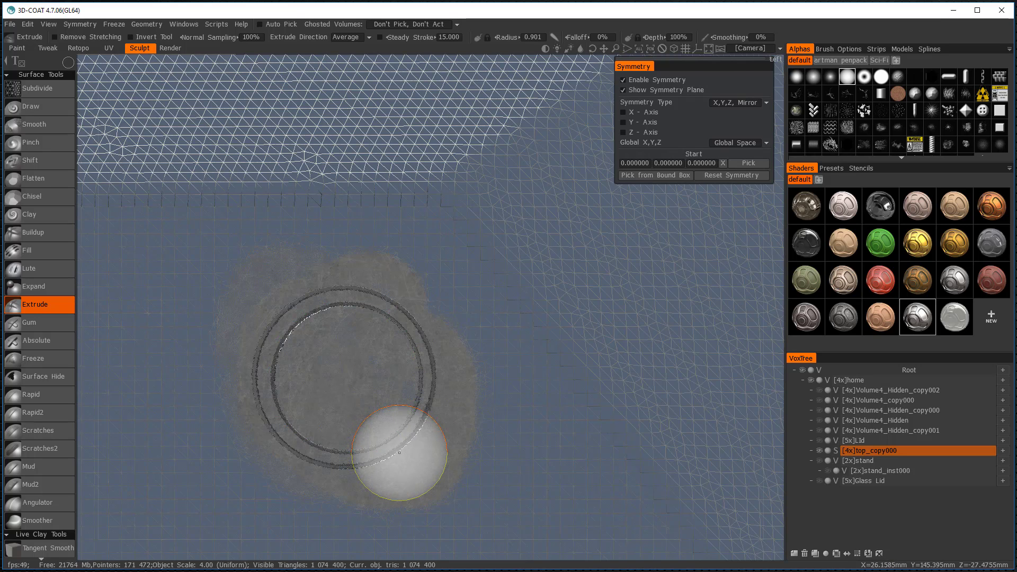
pyautogui.hotkey('ctrl', 'z')
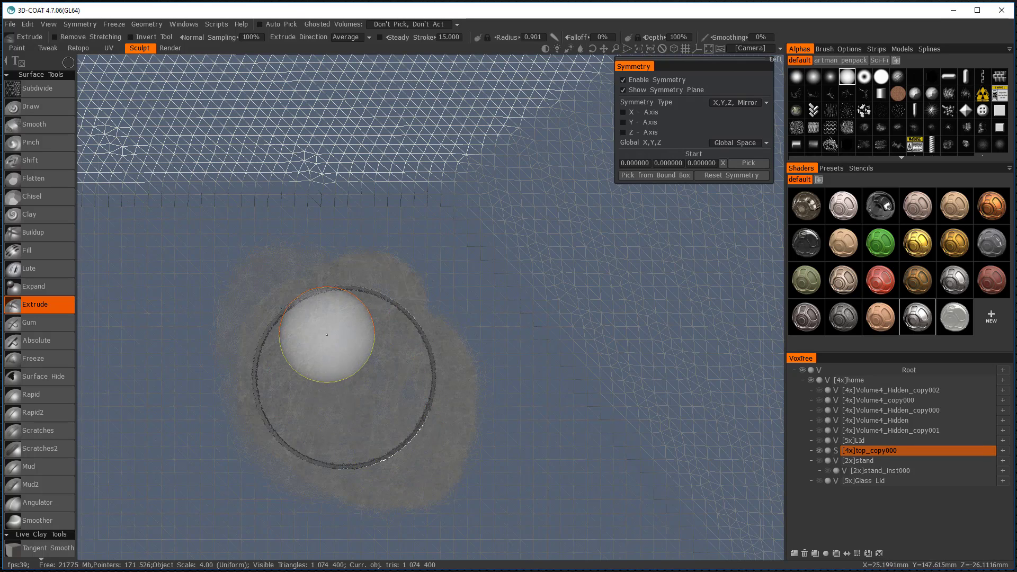
pyautogui.moveTo(321, 347)
pyautogui.mouseDown()
pyautogui.moveTo(404, 424)
pyautogui.moveTo(390, 410)
pyautogui.moveTo(408, 454)
pyautogui.mouseUp()
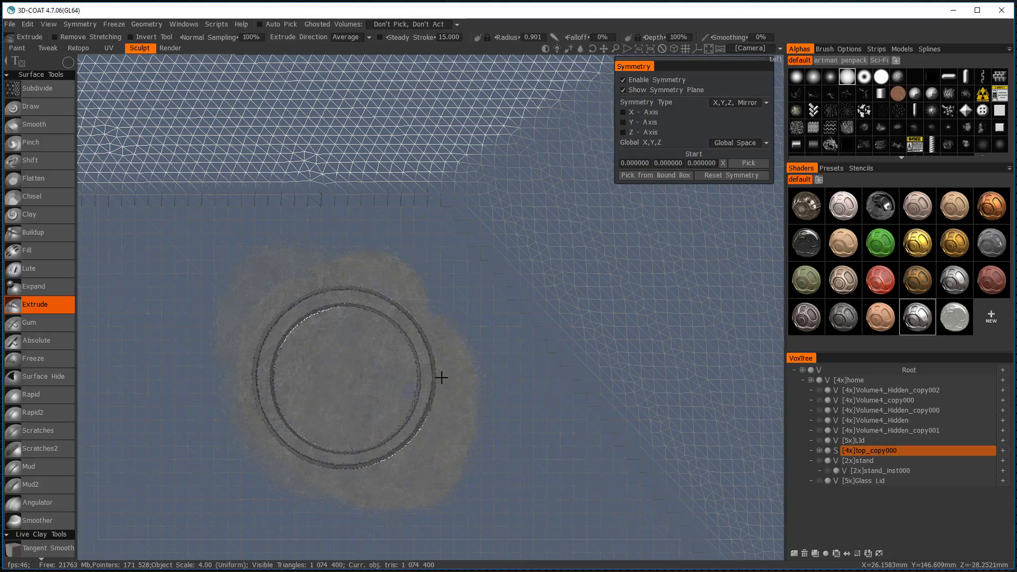
pyautogui.moveTo(444, 369)
pyautogui.mouseDown(button='right')
pyautogui.moveTo(597, 389)
pyautogui.moveTo(563, 336)
pyautogui.moveTo(491, 374)
pyautogui.moveTo(443, 377)
pyautogui.mouseUp(button='right')
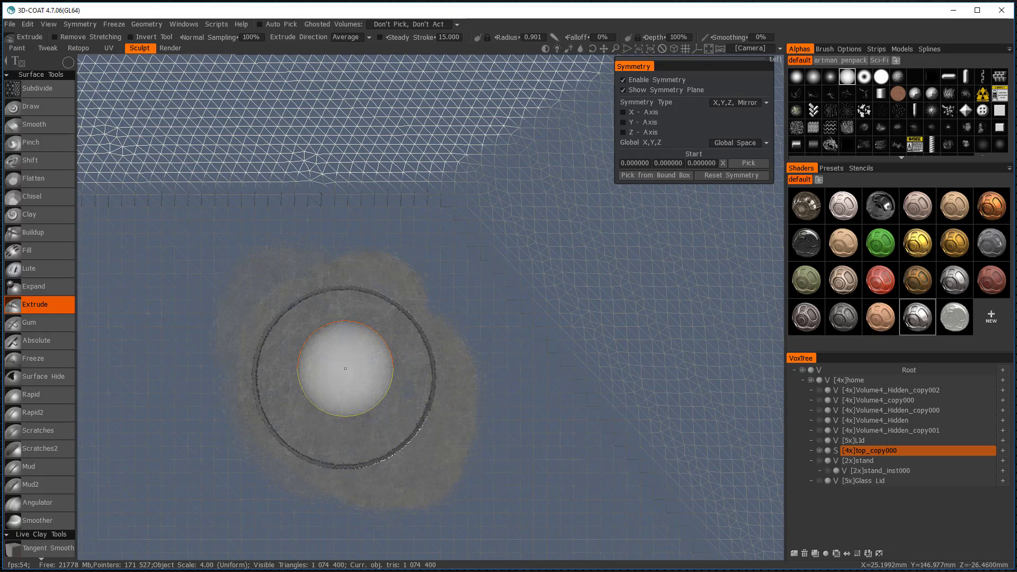
# Step: Try extruding a circle about 2.23 mm across inside the round recess, with radius 1.030 and depth 66%, and undo it
pyautogui.moveTo(345, 368); pyautogui.dragTo(359, 371, button='right')
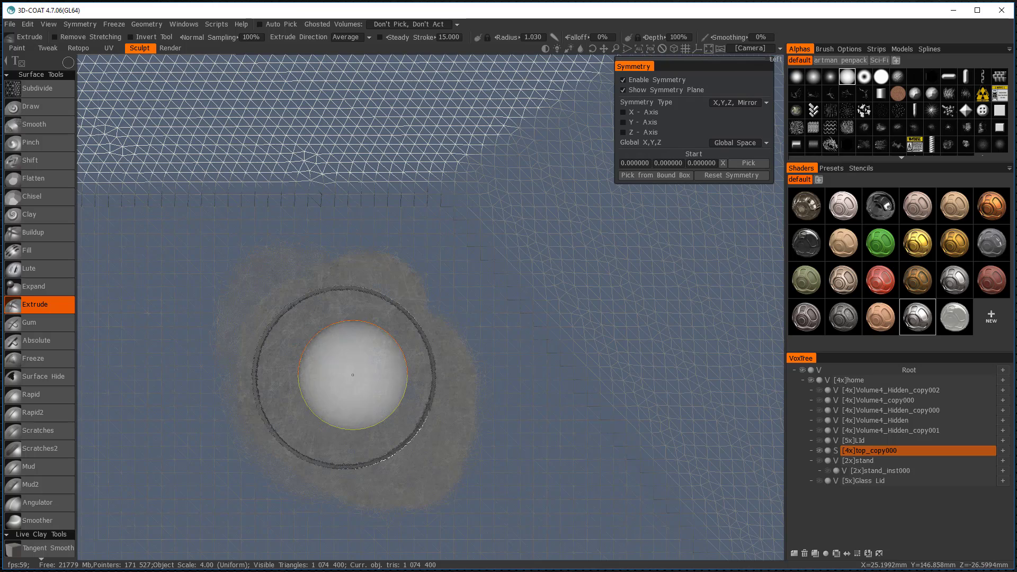
pyautogui.click(815, 80)
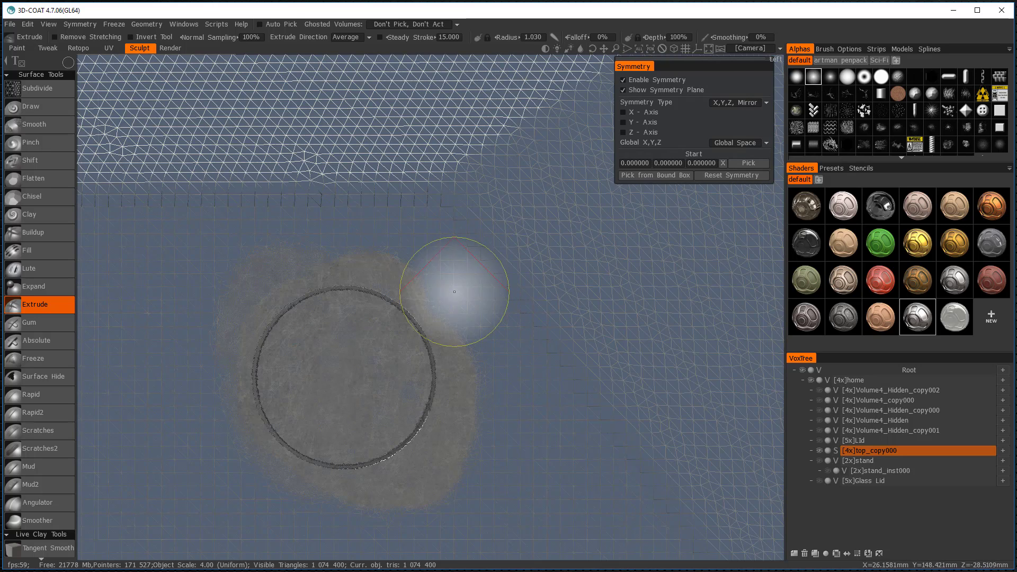
pyautogui.click(848, 81)
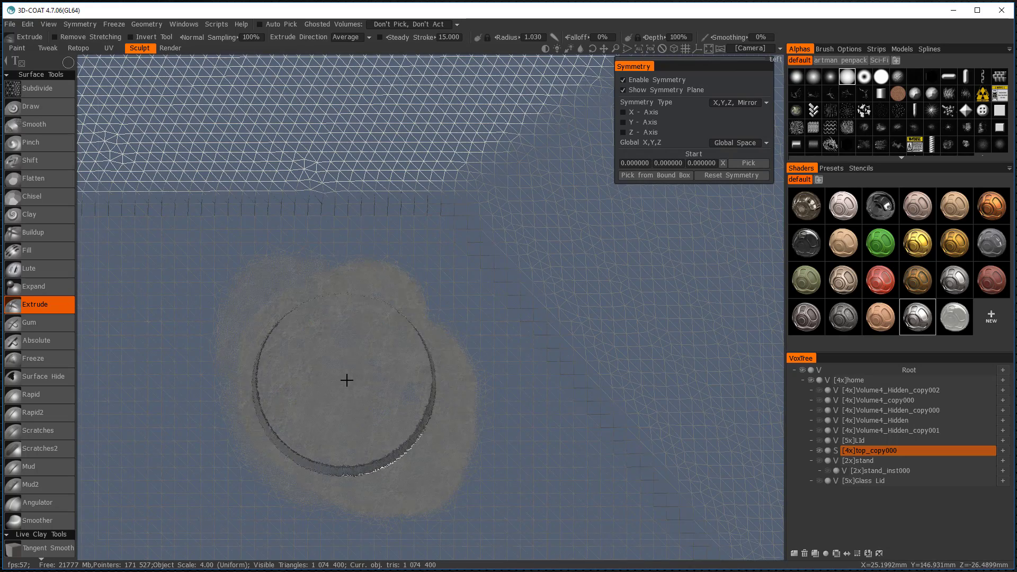
pyautogui.moveTo(346, 380); pyautogui.dragTo(340, 370, button='middle')
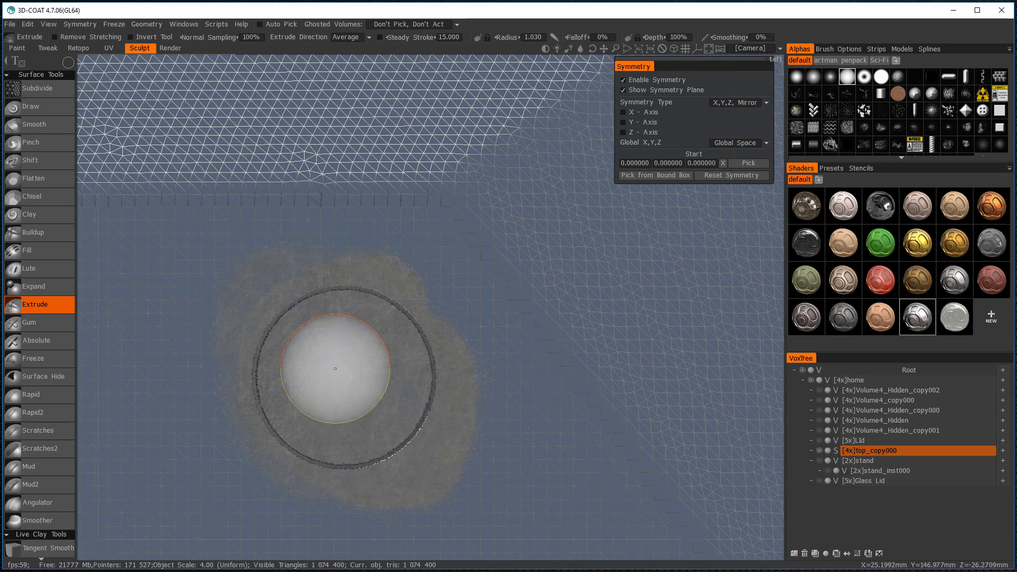
pyautogui.moveTo(339, 373)
pyautogui.mouseDown(button='right')
pyautogui.moveTo(356, 379)
pyautogui.moveTo(336, 348)
pyautogui.moveTo(371, 404)
pyautogui.mouseUp(button='right')
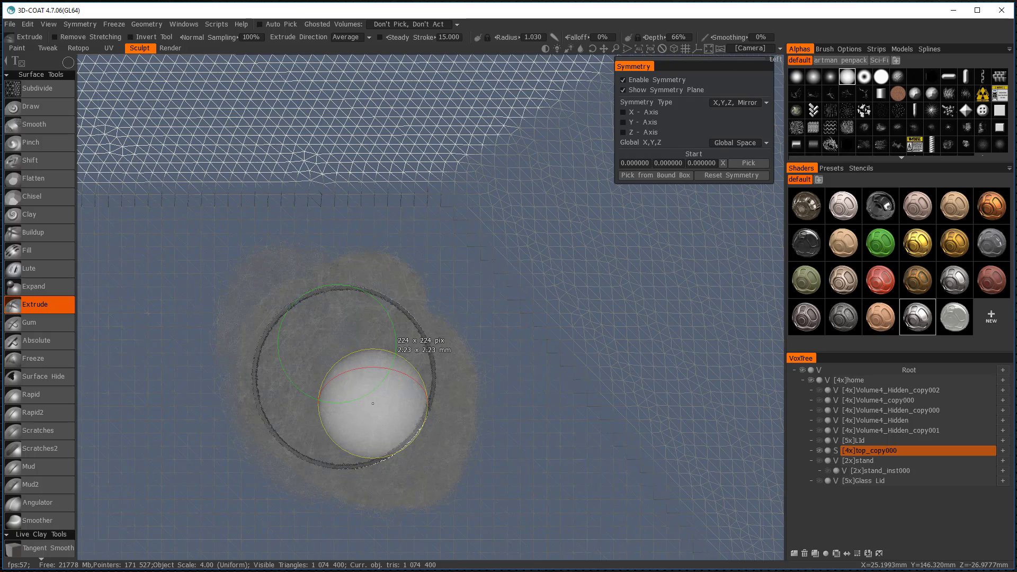
pyautogui.moveTo(373, 404); pyautogui.dragTo(373, 404)
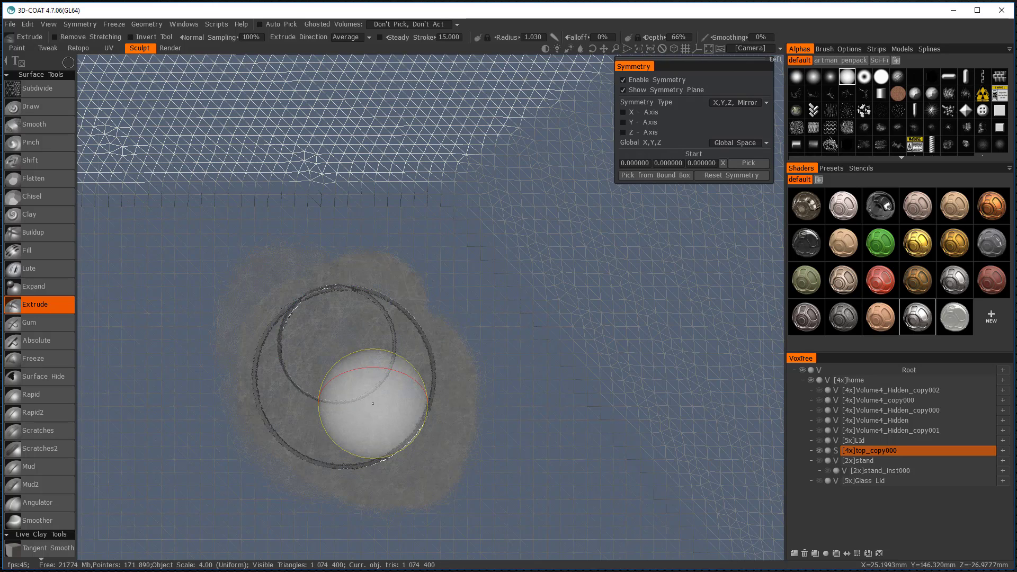
pyautogui.hotkey('ctrl', 'z')
# Step: Raise a dome in the centre of the round recess using Extrude with the freehand brush stroke, radius 1.408 and depth 69%
pyautogui.moveTo(63, 63)
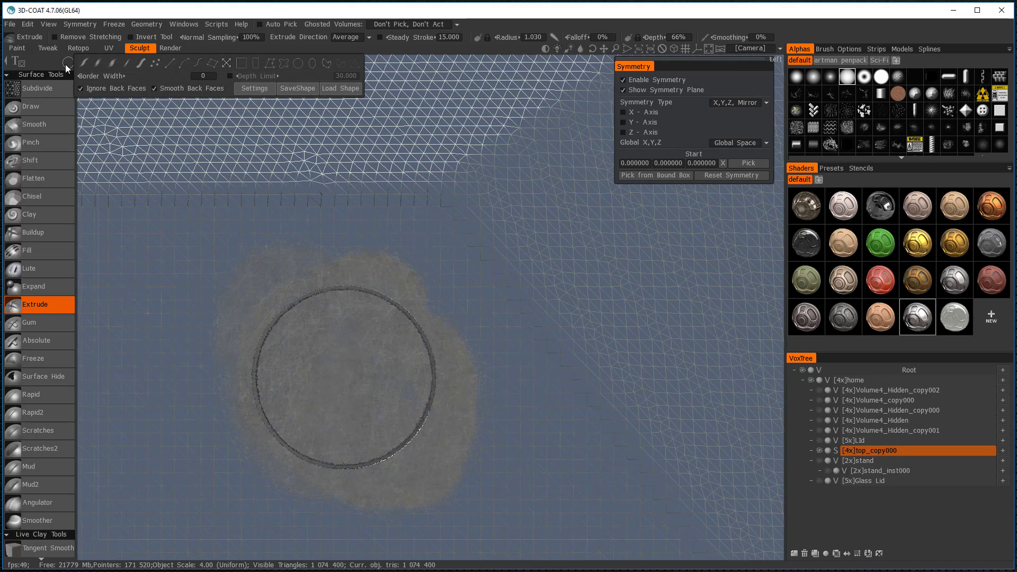
pyautogui.click(139, 64)
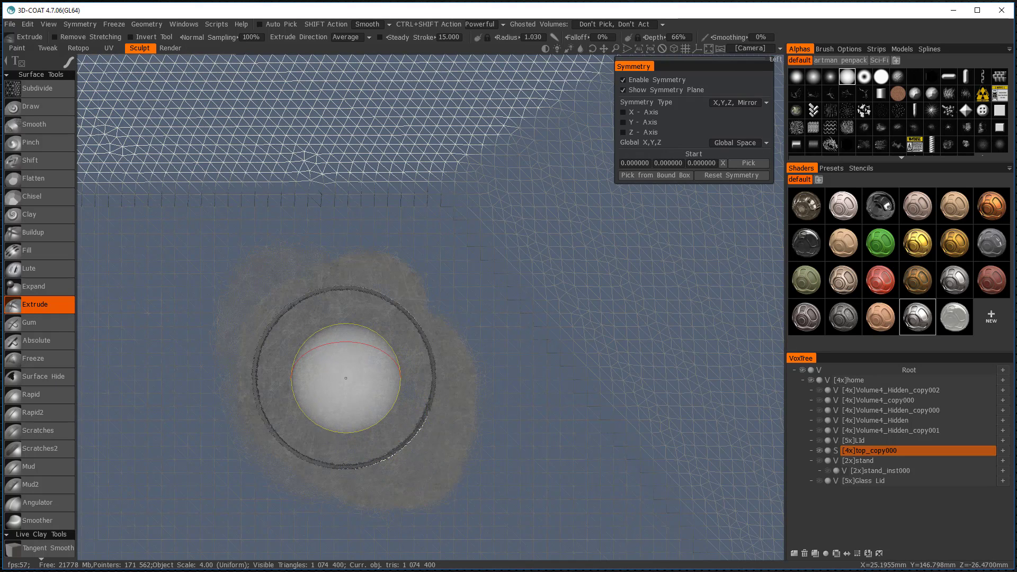
pyautogui.moveTo(346, 377); pyautogui.dragTo(343, 375, button='right')
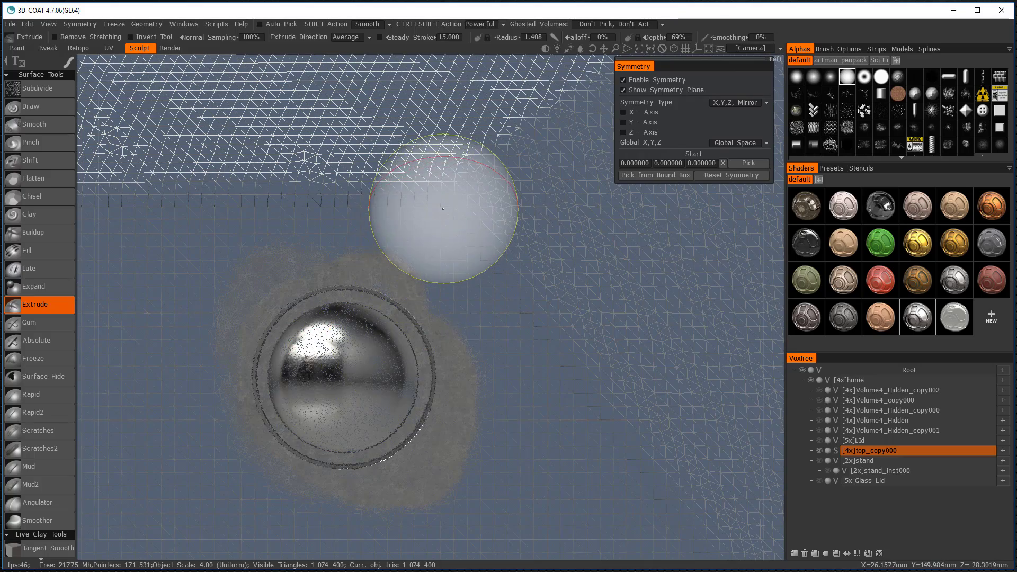
pyautogui.moveTo(443, 208)
pyautogui.keyDown('alt'); pyautogui.mouseDown()
pyautogui.moveTo(575, 254)
pyautogui.moveTo(609, 250)
pyautogui.moveTo(429, 206)
pyautogui.mouseUp(); pyautogui.keyUp('alt')
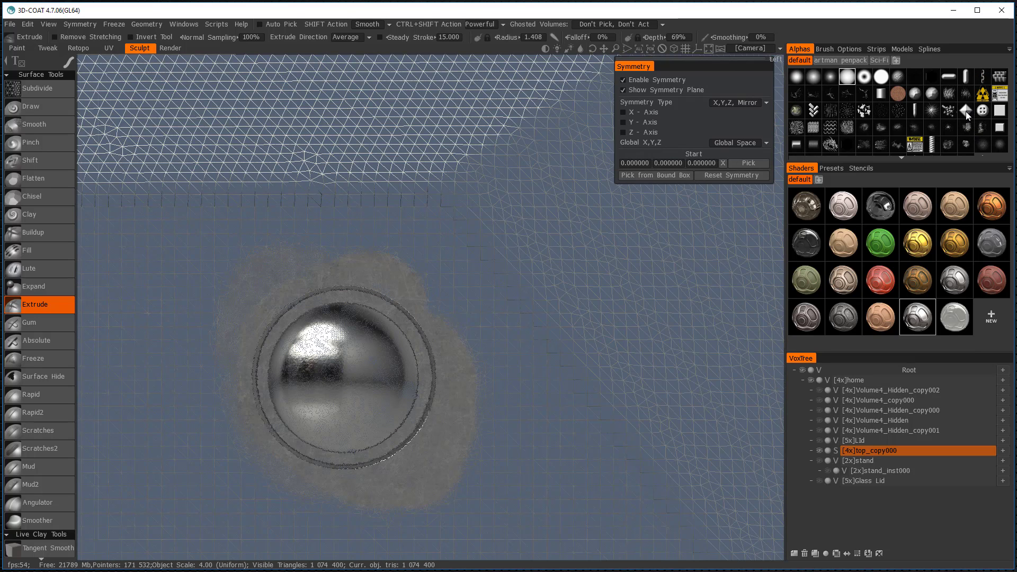
# Step: Stamp an inverted pyramid alpha into the centre of the dome using Extrude with Invert Tool on and radius 0.871
pyautogui.moveTo(965, 111)
pyautogui.click(968, 111)
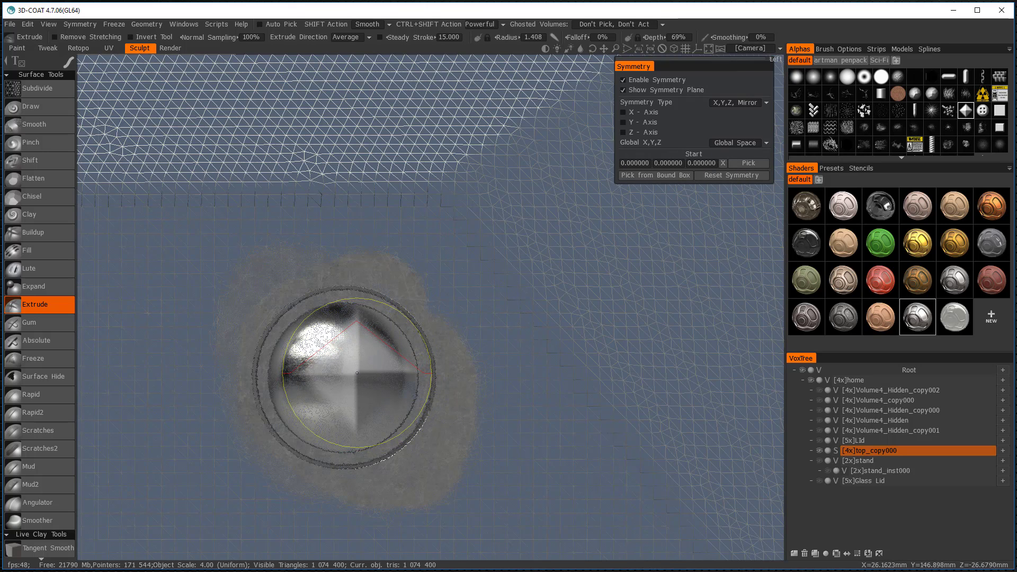
pyautogui.moveTo(357, 373); pyautogui.dragTo(307, 374, button='right')
pyautogui.click(150, 38)
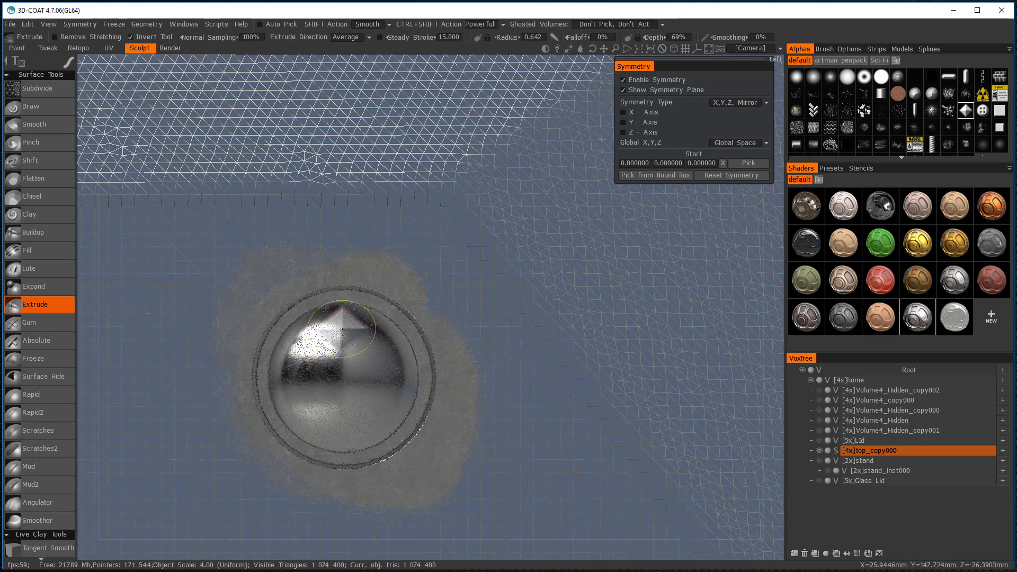
pyautogui.moveTo(340, 363); pyautogui.dragTo(344, 376, button='right')
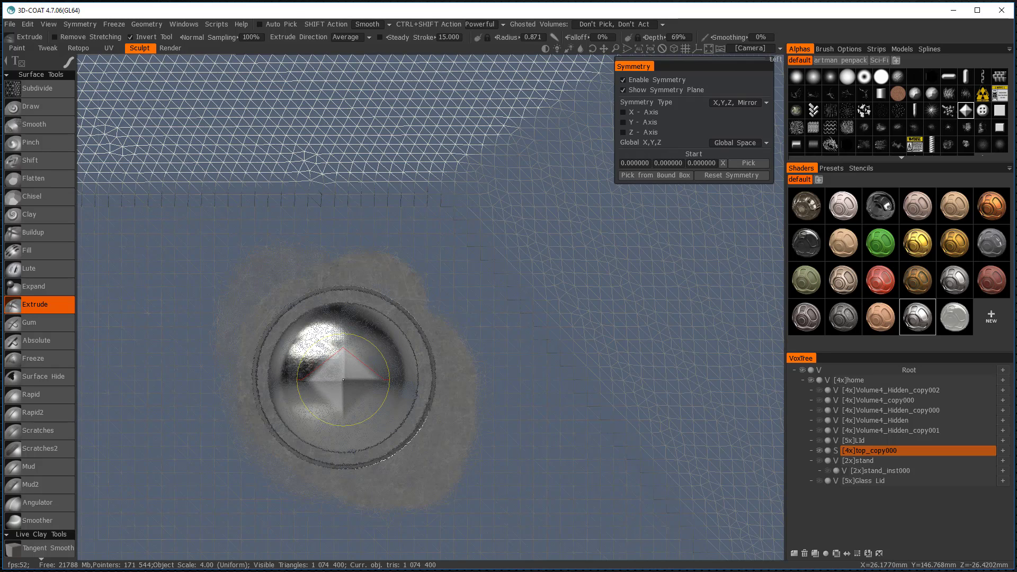
pyautogui.click(343, 380)
# Step: Examine the domed round detail and the surrounding recesses without wireframe, close up, in side view and from several angles
pyautogui.moveTo(385, 283)
pyautogui.mouseDown(button='right')
pyautogui.moveTo(434, 273)
pyautogui.moveTo(549, 291)
pyautogui.moveTo(516, 262)
pyautogui.moveTo(452, 252)
pyautogui.moveTo(405, 214)
pyautogui.moveTo(411, 288)
pyautogui.moveTo(422, 289)
pyautogui.mouseUp(button='right')
pyautogui.scroll(3, 405, 214)
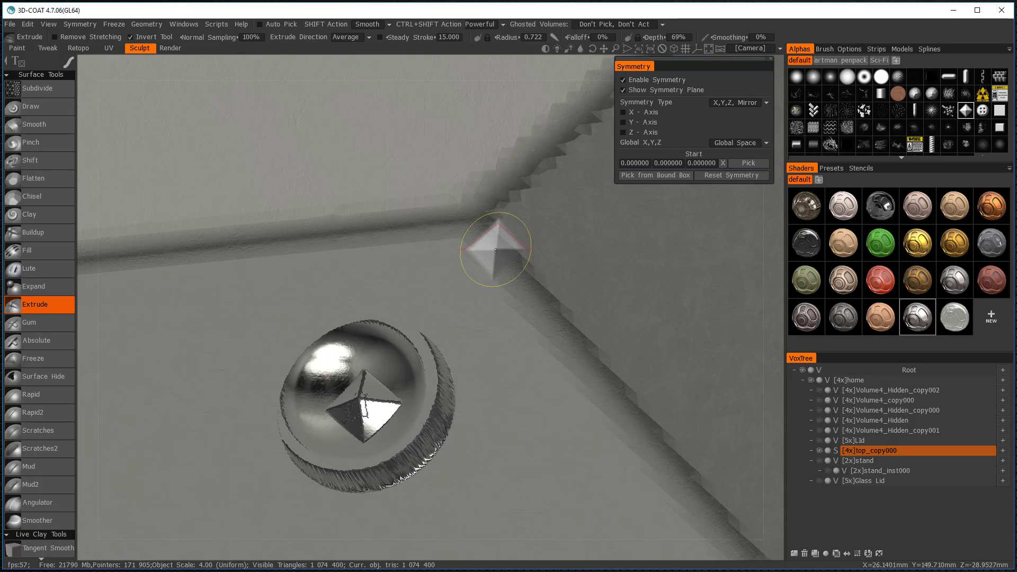
pyautogui.moveTo(496, 250); pyautogui.dragTo(498, 268, button='right')
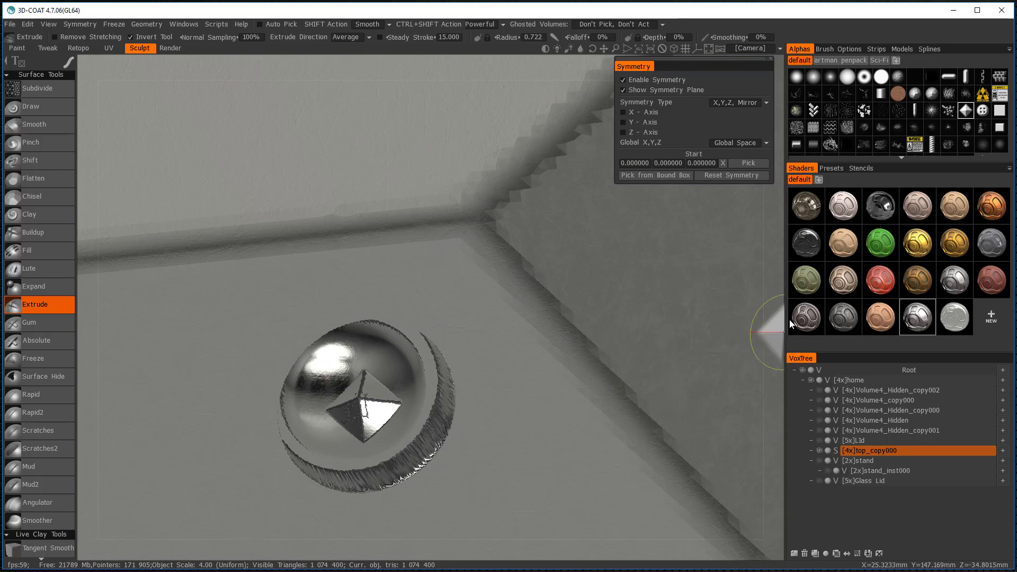
pyautogui.moveTo(763, 268); pyautogui.dragTo(548, 466, button='right')
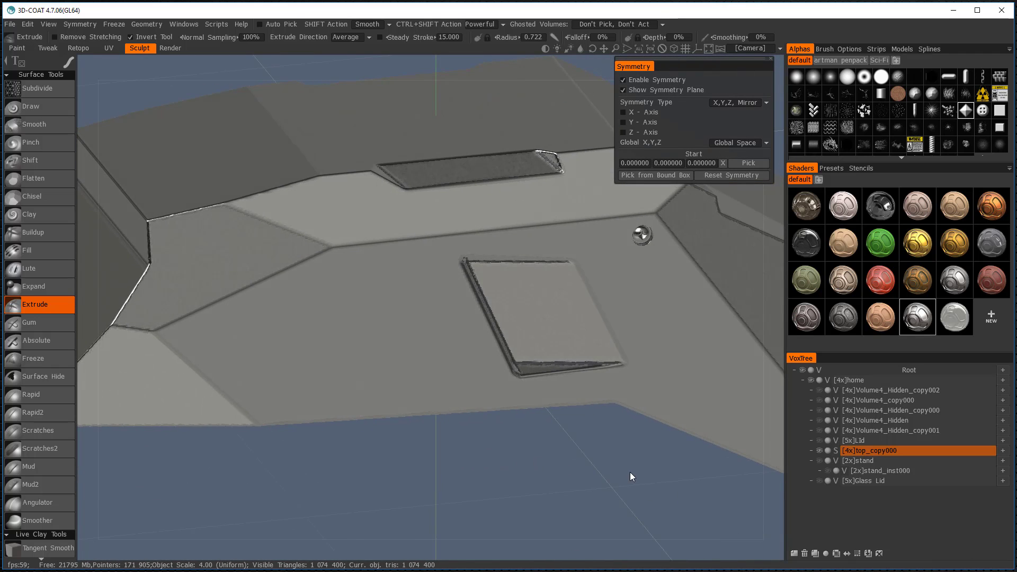
pyautogui.moveTo(604, 481); pyautogui.dragTo(467, 473, button='right')
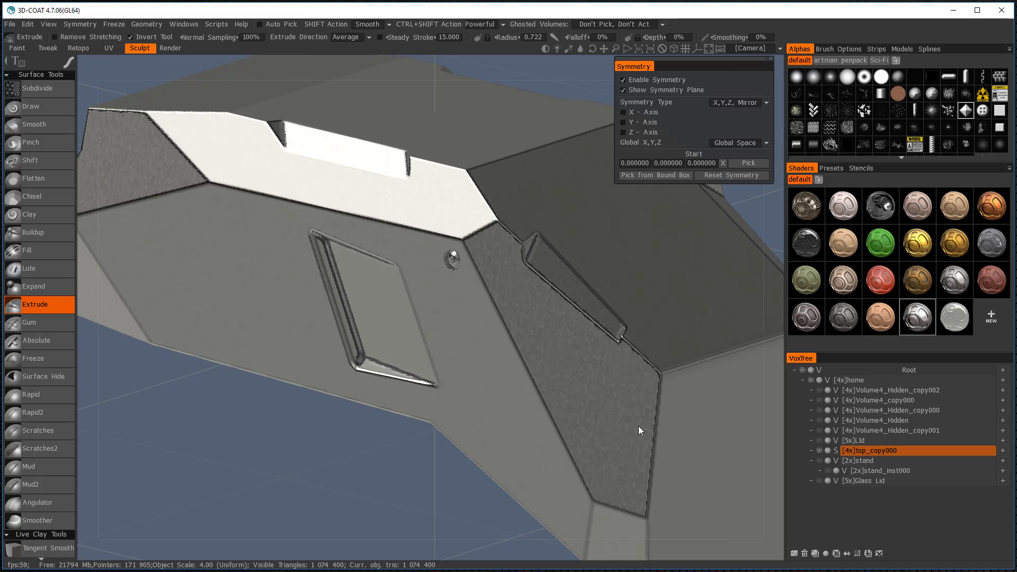
pyautogui.scroll(5, 624, 409)
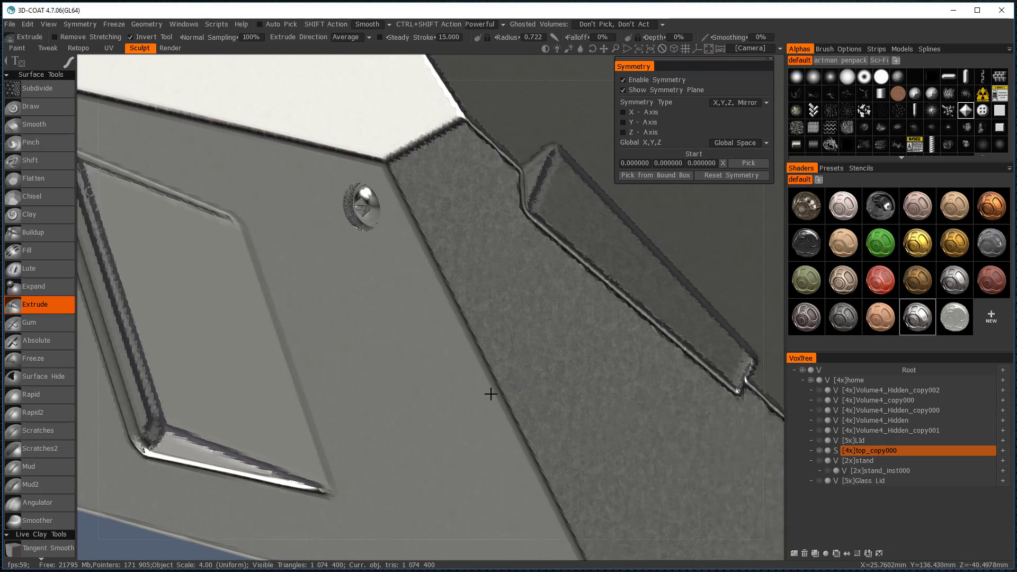
pyautogui.moveTo(491, 394); pyautogui.dragTo(440, 447, button='middle')
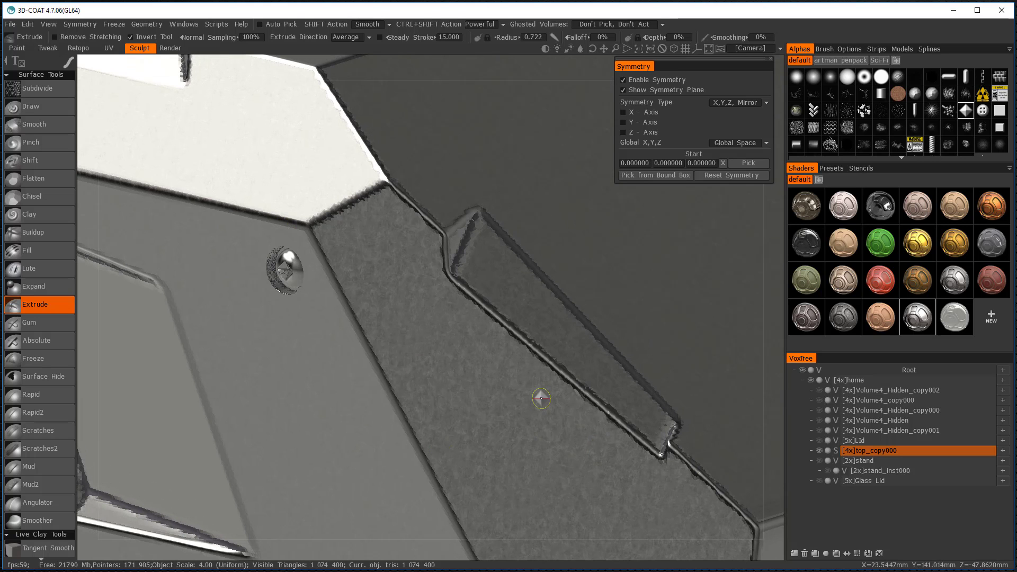
pyautogui.scroll(3, 541, 399)
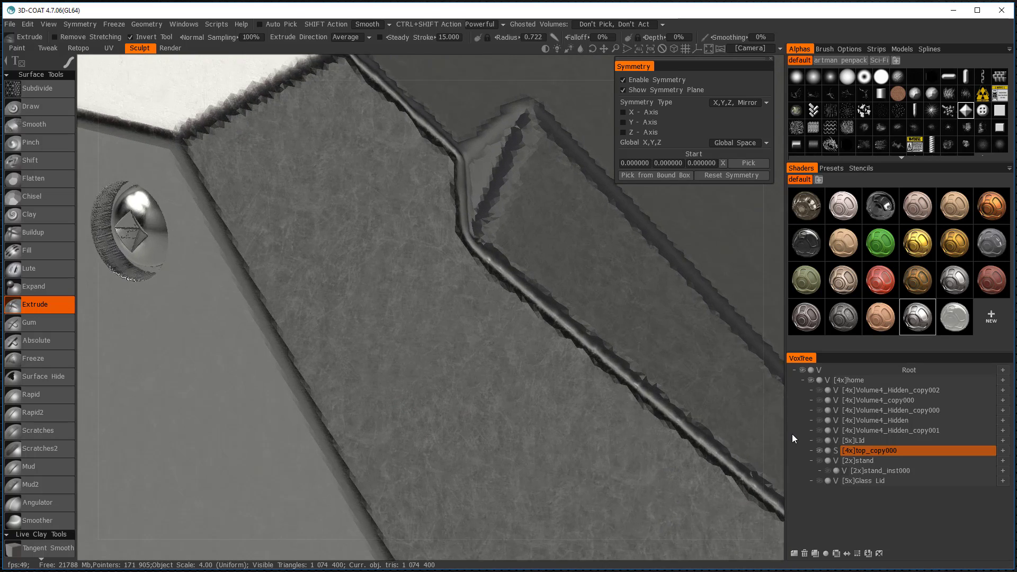
pyautogui.keyDown('alt'); pyautogui.moveTo(793, 435); pyautogui.dragTo(790, 52, button='right'); pyautogui.keyUp('alt')
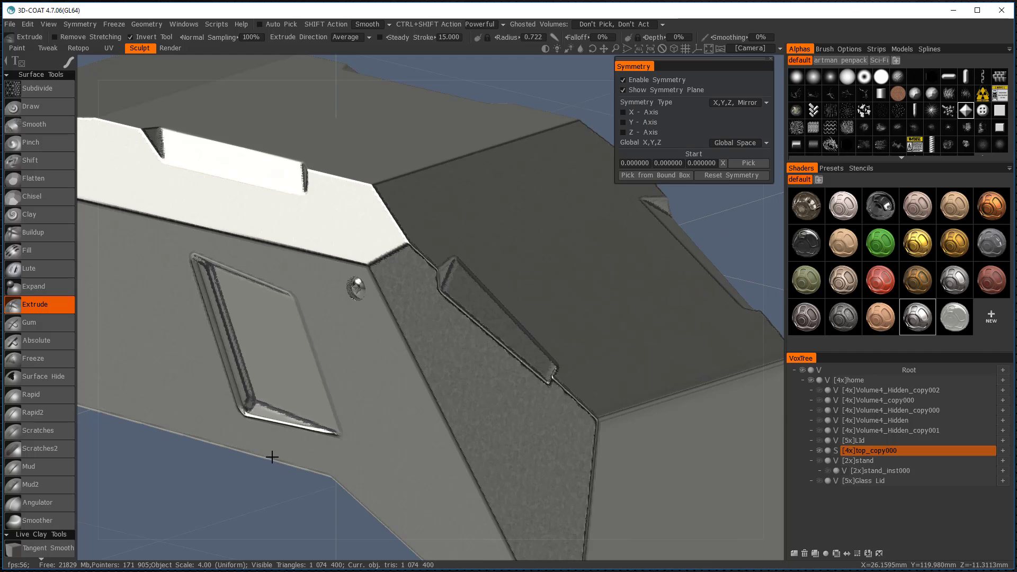
pyautogui.moveTo(276, 426); pyautogui.dragTo(296, 477)
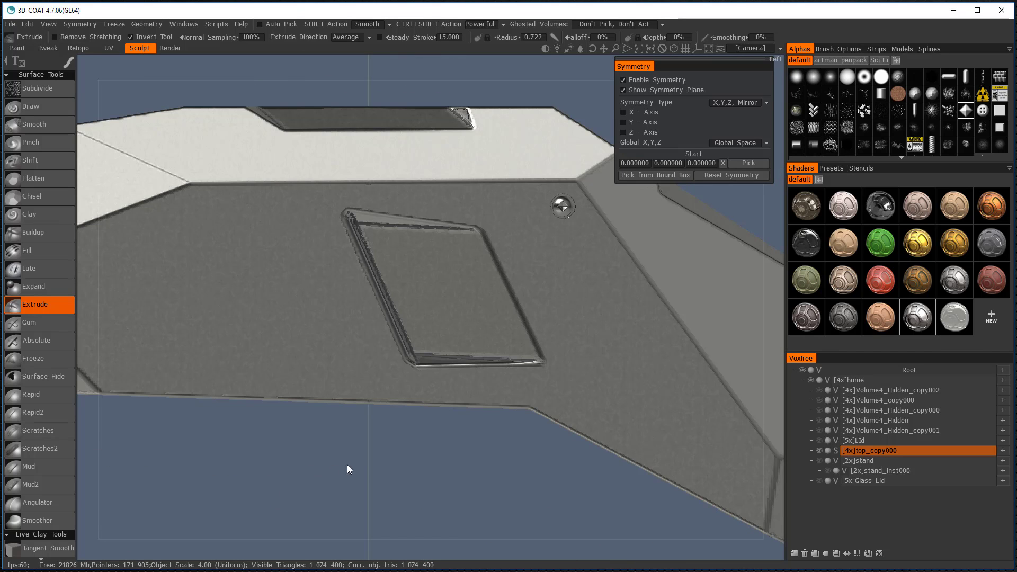
pyautogui.scroll(-3, 440, 457)
pyautogui.moveTo(440, 429); pyautogui.dragTo(585, 116)
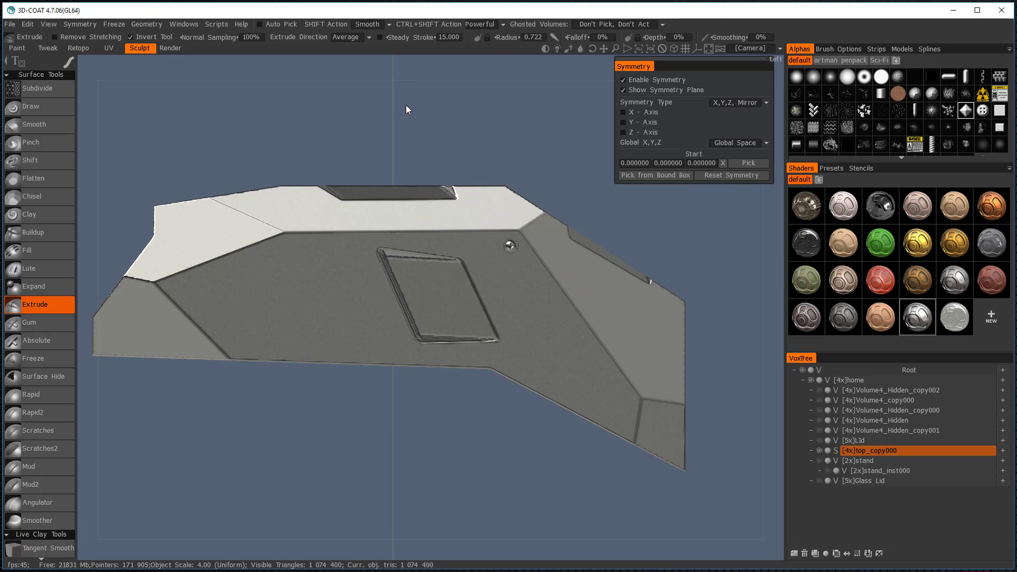
pyautogui.moveTo(406, 105); pyautogui.dragTo(461, 175)
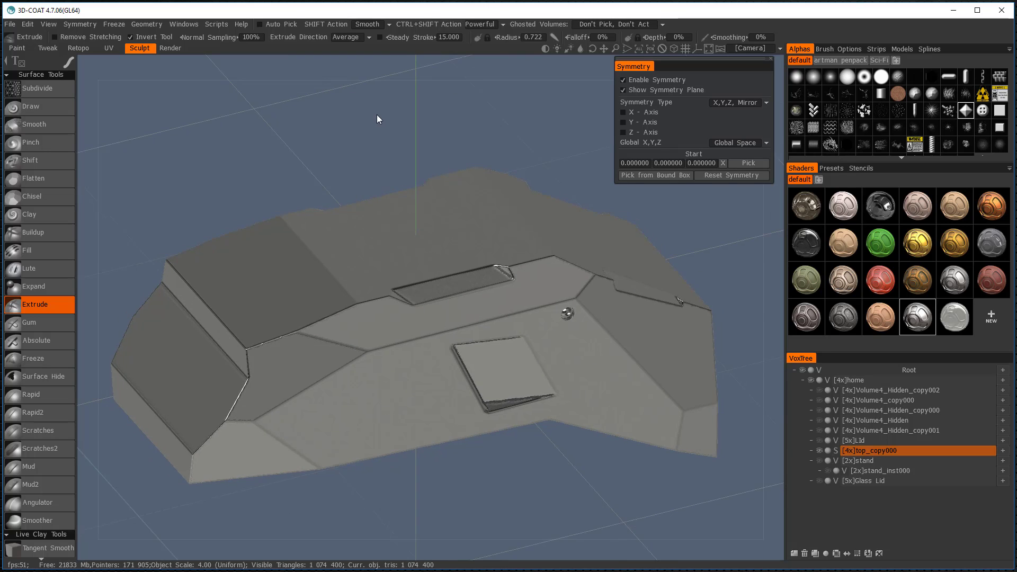
pyautogui.scroll(5, 390, 188)
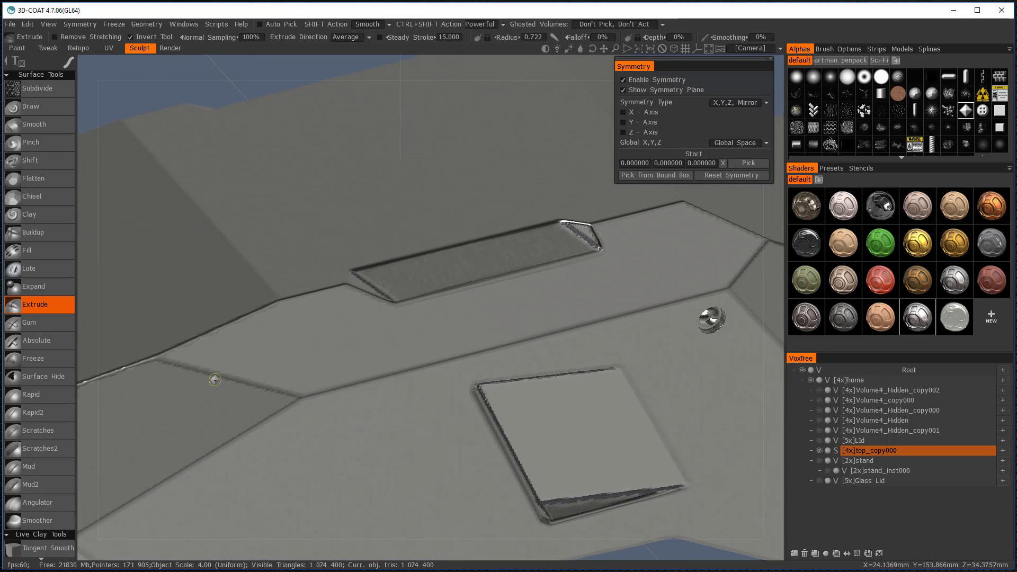
# Step: Switch to the LiveClay tool with the straight line stroke mode for working on top_copy000
pyautogui.press('space')
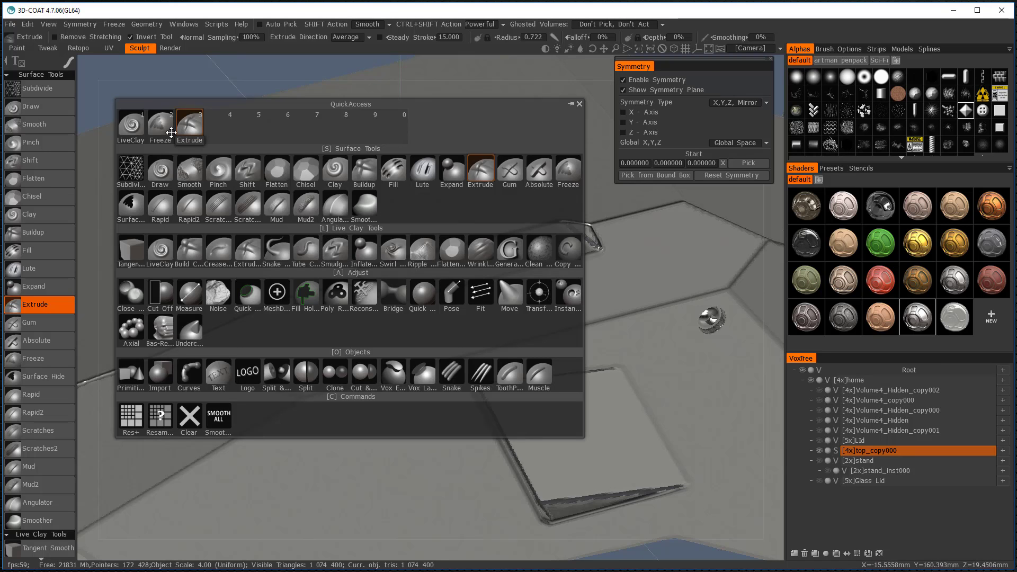
pyautogui.click(136, 133)
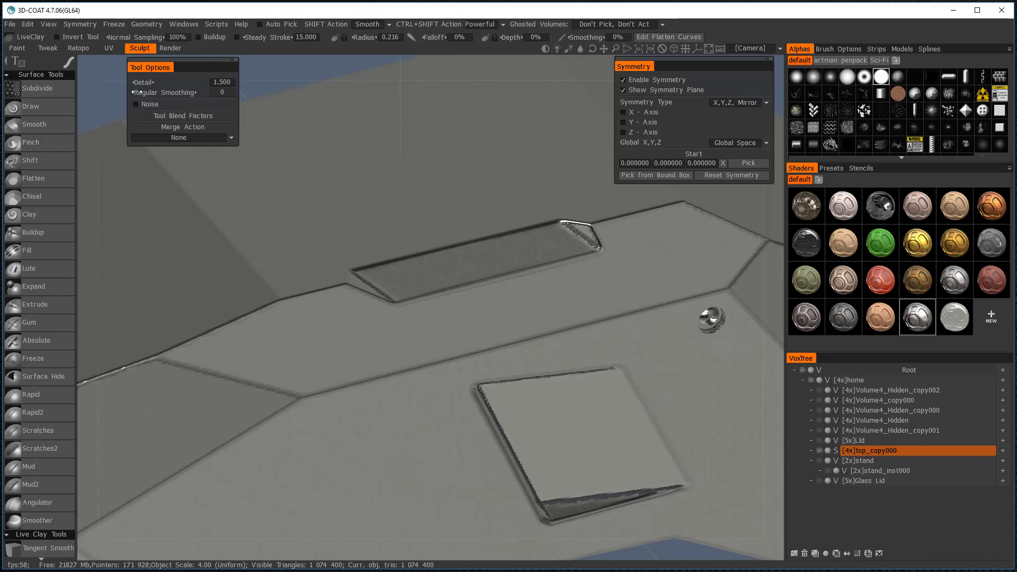
pyautogui.moveTo(75, 62)
pyautogui.click(170, 62)
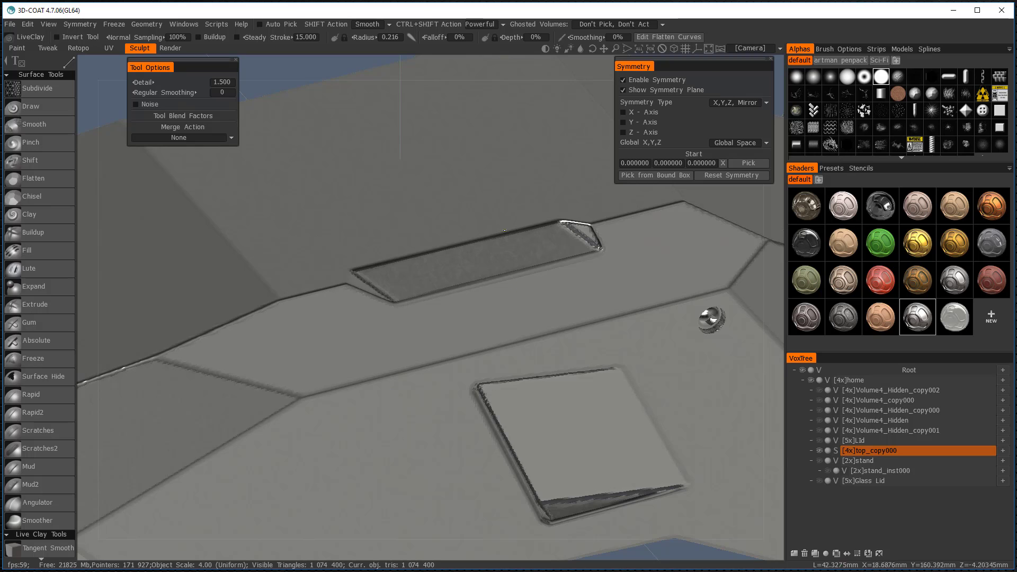
# Step: Examine the long edge recess up close from several angles, then the recesses along the other sides of top_copy000
pyautogui.scroll(5, 776, 393)
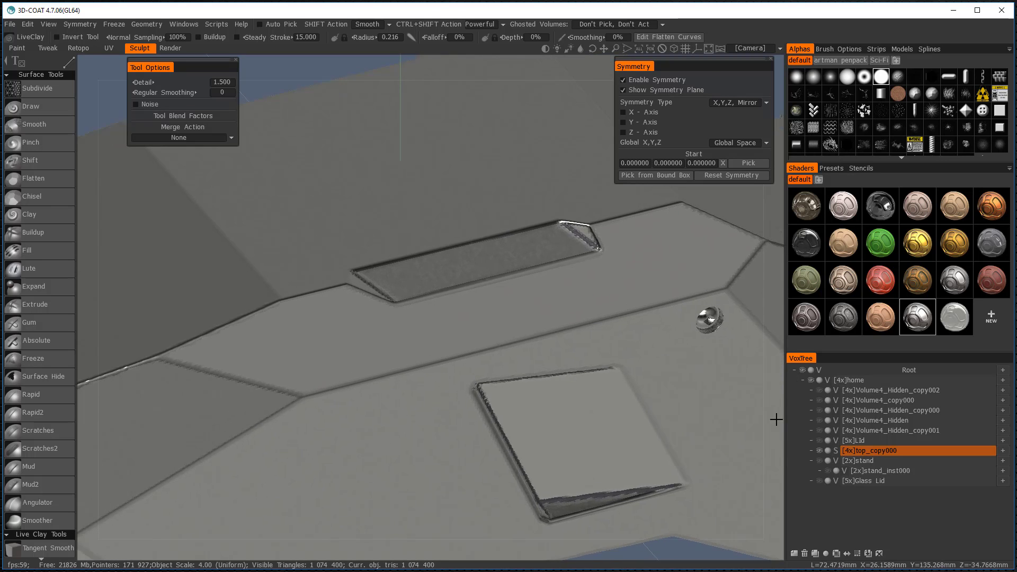
pyautogui.moveTo(526, 393)
pyautogui.mouseDown(button='middle')
pyautogui.moveTo(546, 422)
pyautogui.moveTo(564, 381)
pyautogui.mouseUp(button='middle')
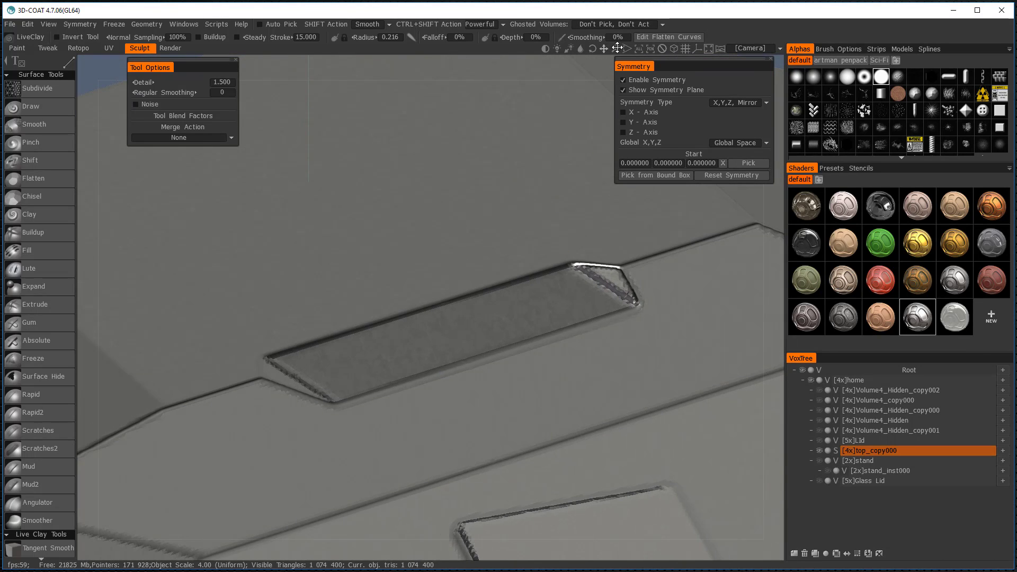
pyautogui.click(650, 48)
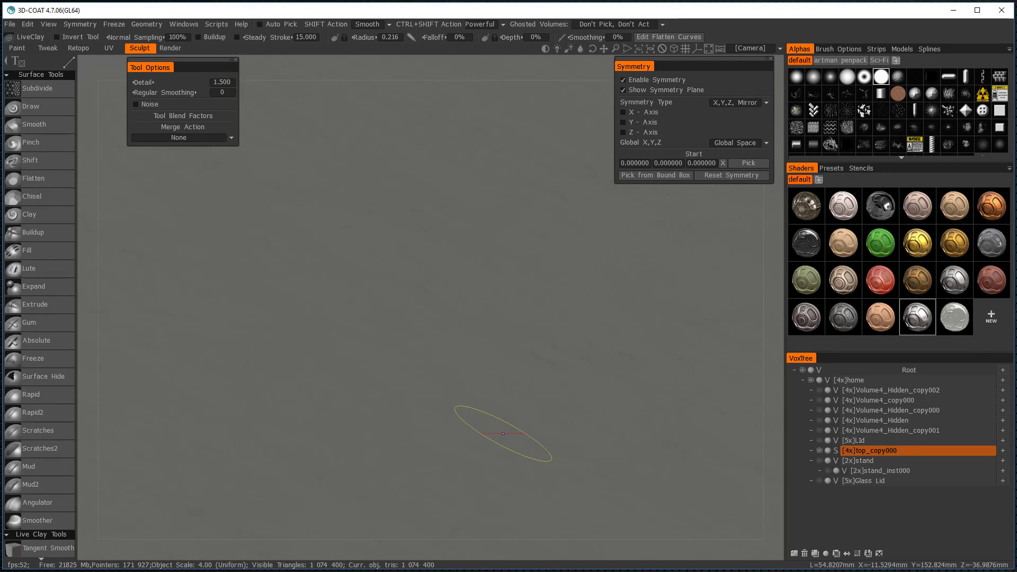
pyautogui.moveTo(486, 286); pyautogui.dragTo(466, 196, button='middle')
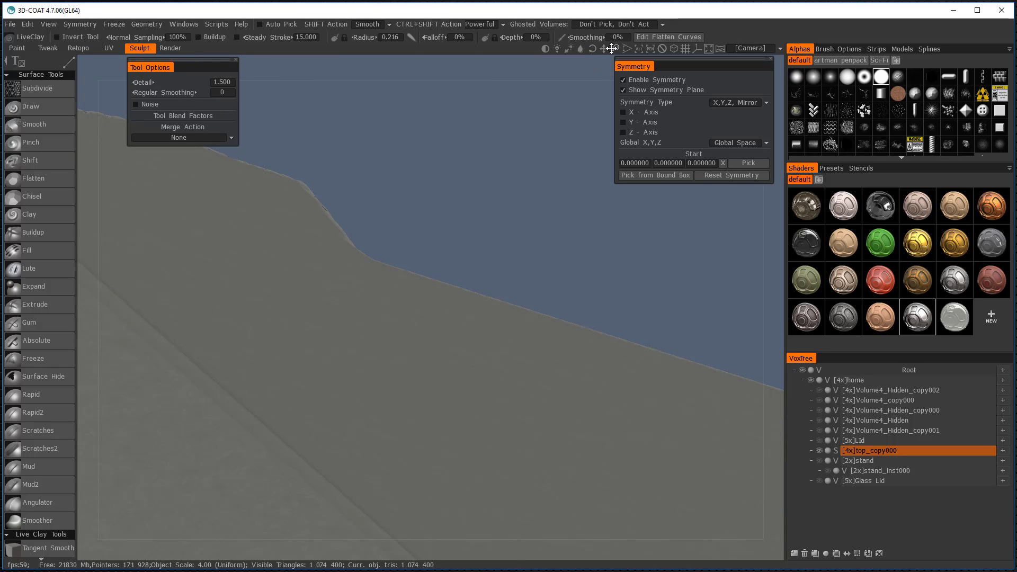
pyautogui.moveTo(612, 49); pyautogui.dragTo(433, 257)
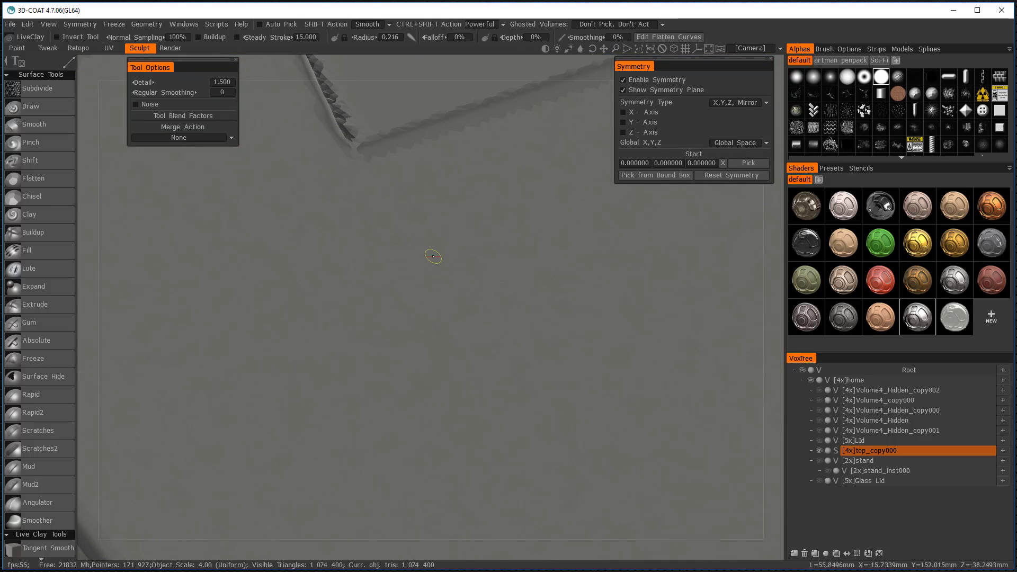
pyautogui.moveTo(527, 302)
pyautogui.mouseDown(button='middle')
pyautogui.moveTo(375, 504)
pyautogui.moveTo(377, 517)
pyautogui.mouseUp(button='middle')
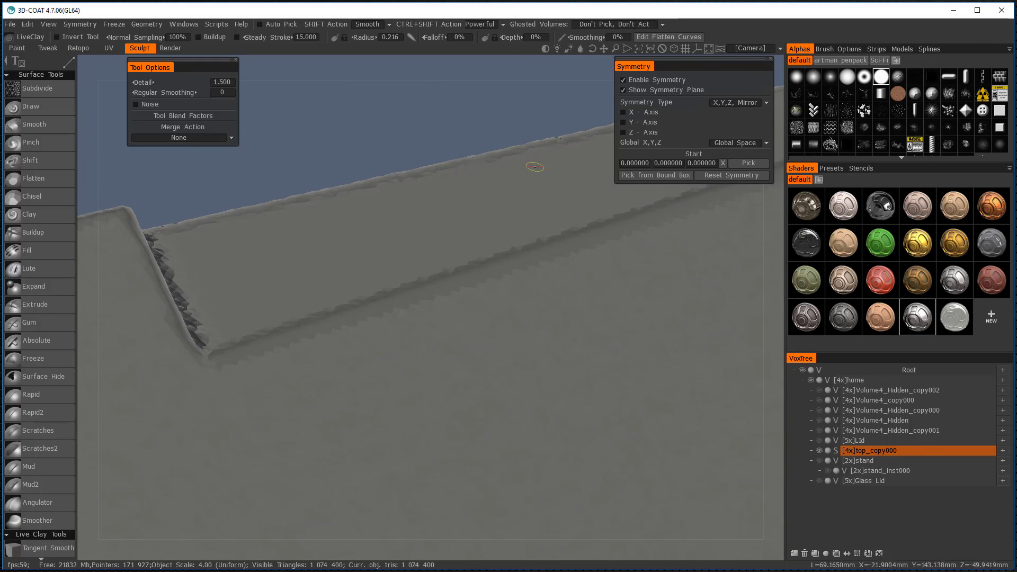
pyautogui.moveTo(615, 49); pyautogui.dragTo(615, 56)
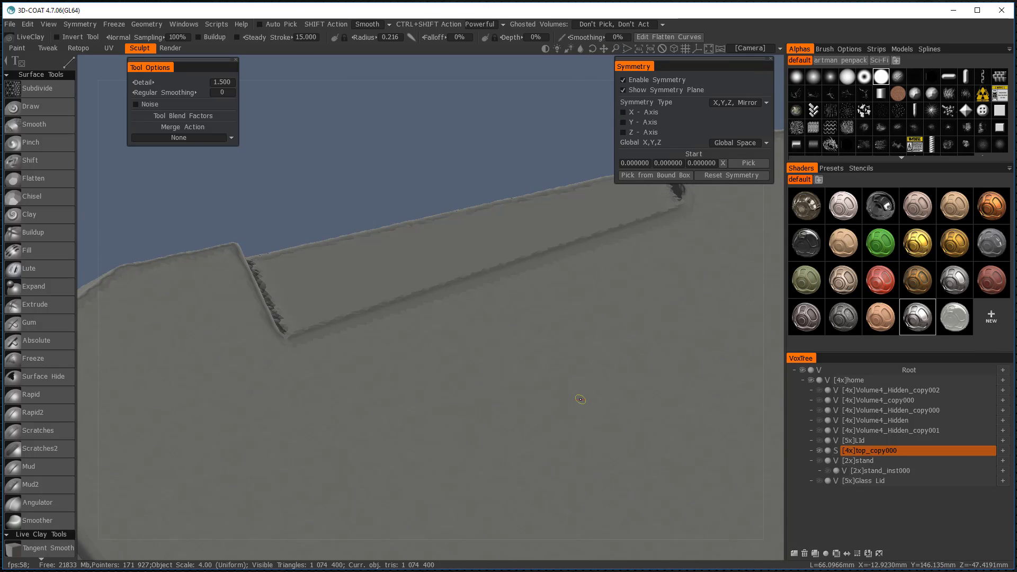
pyautogui.moveTo(586, 375); pyautogui.dragTo(538, 433, button='middle')
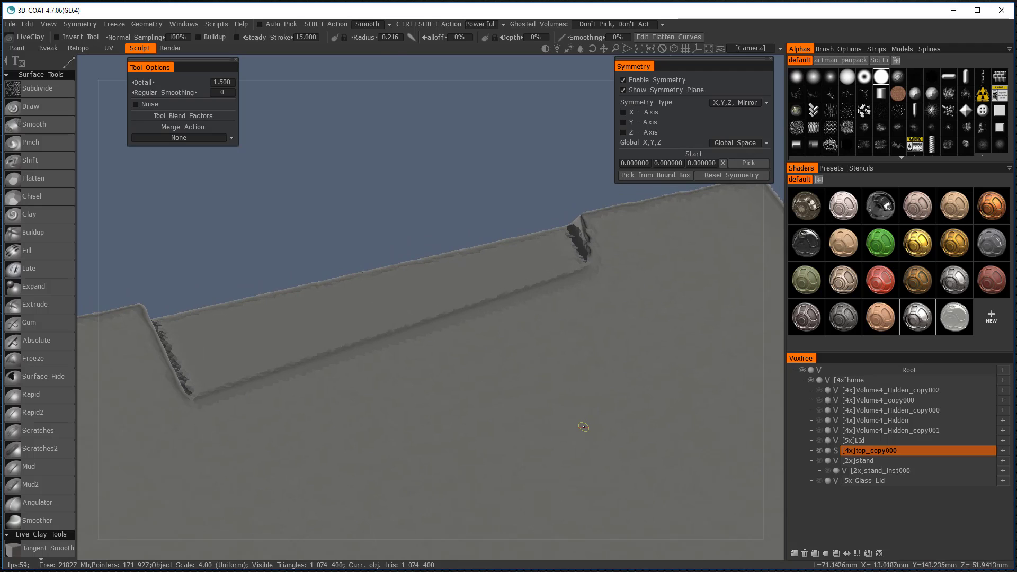
pyautogui.moveTo(399, 55); pyautogui.dragTo(486, 176, button='middle')
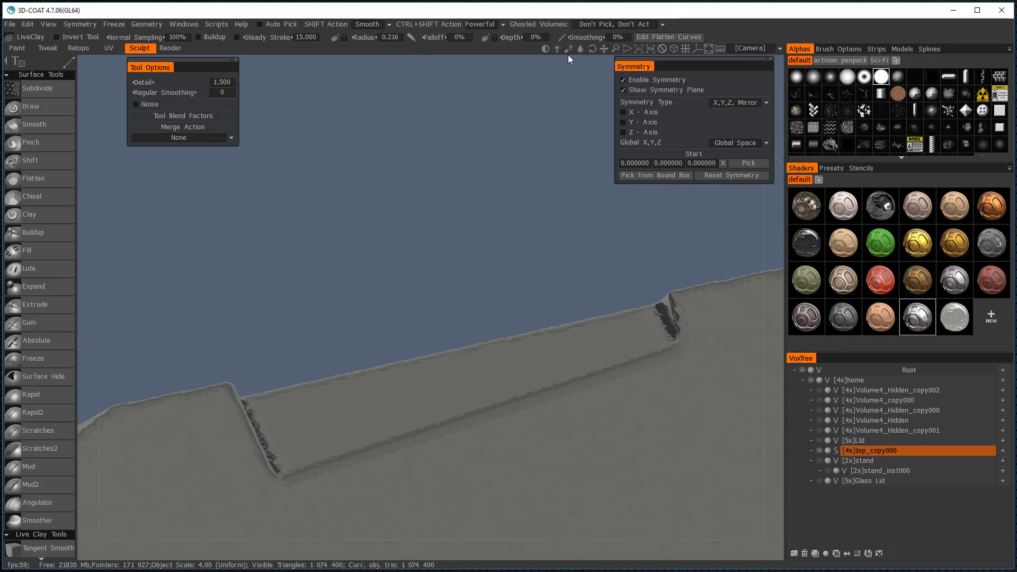
pyautogui.moveTo(596, 49); pyautogui.dragTo(592, 47)
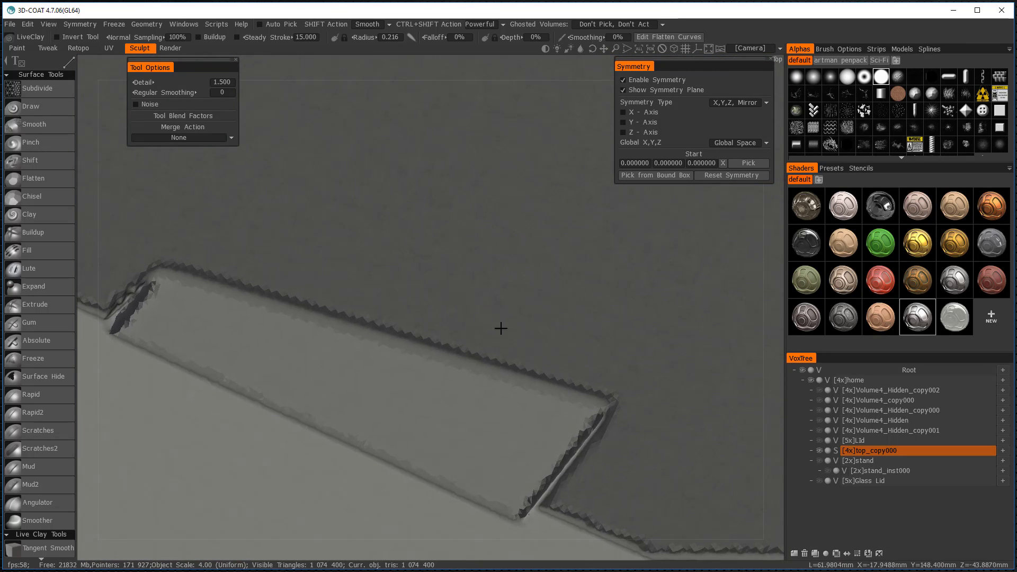
pyautogui.moveTo(500, 327); pyautogui.dragTo(578, 242, button='middle')
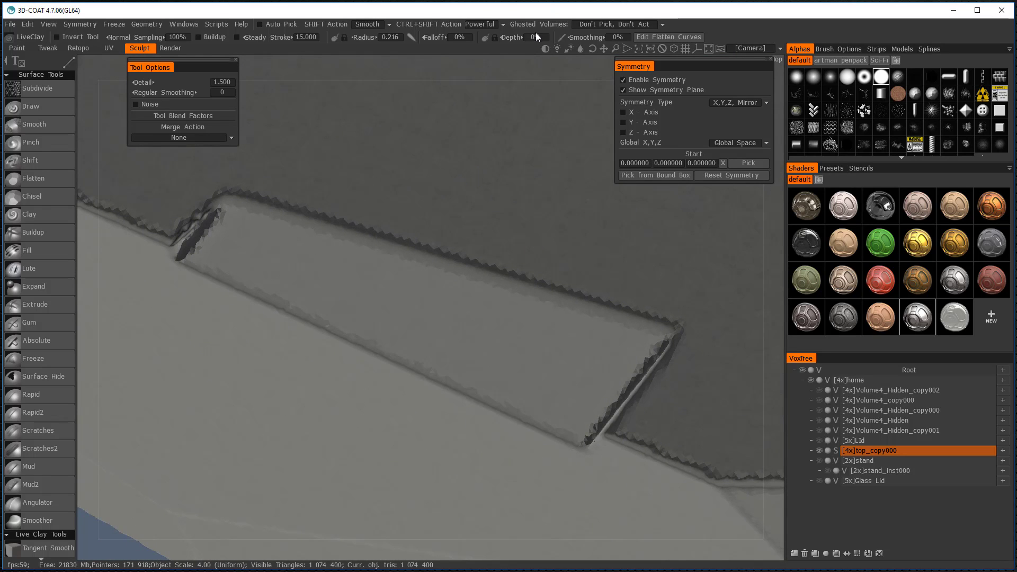
pyautogui.press('f')
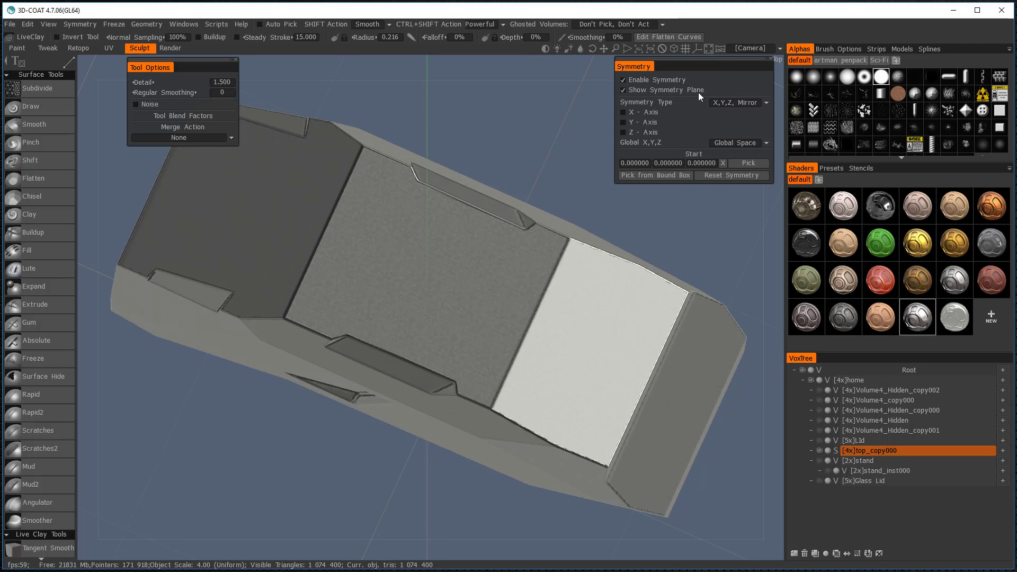
pyautogui.scroll(3, 565, 123)
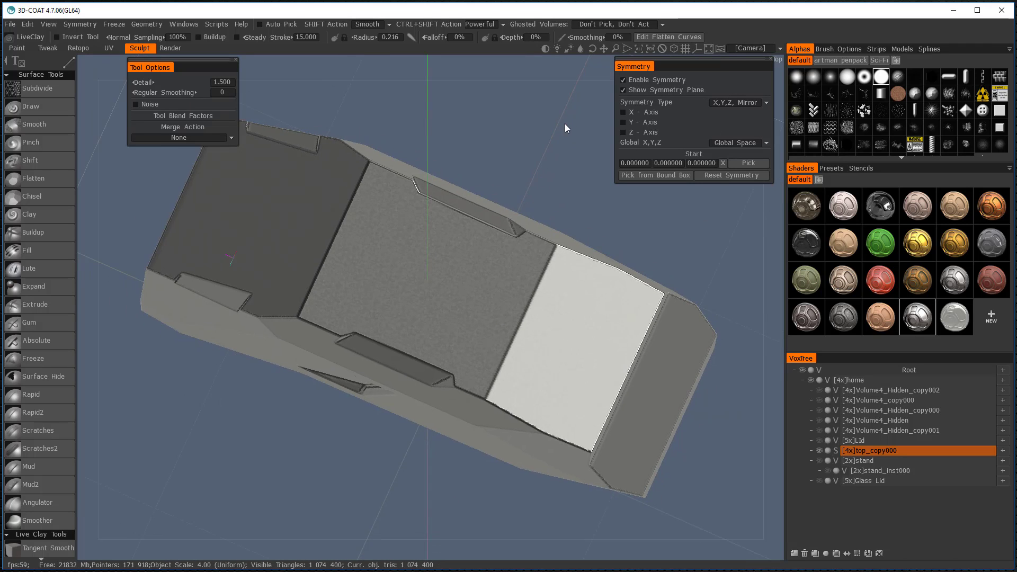
pyautogui.scroll(2, 613, 209)
pyautogui.scroll(5, 386, 466)
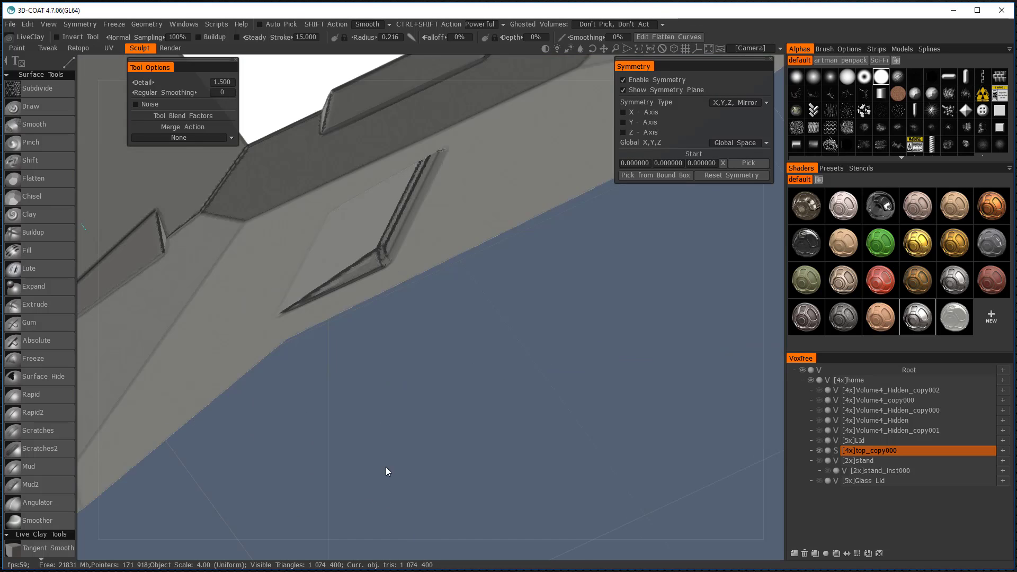
pyautogui.scroll(-5, 395, 467)
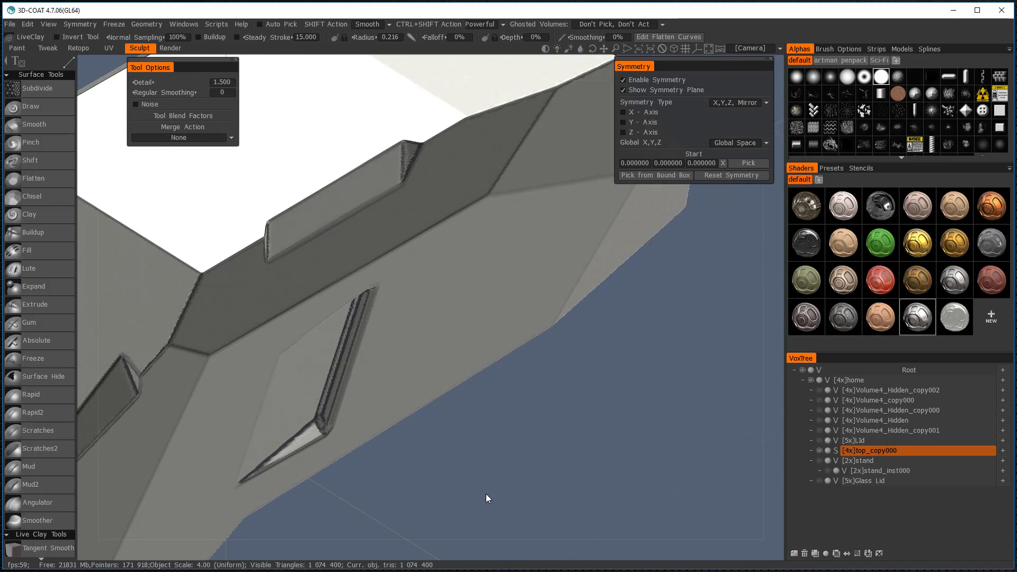
pyautogui.moveTo(482, 485); pyautogui.dragTo(604, 485)
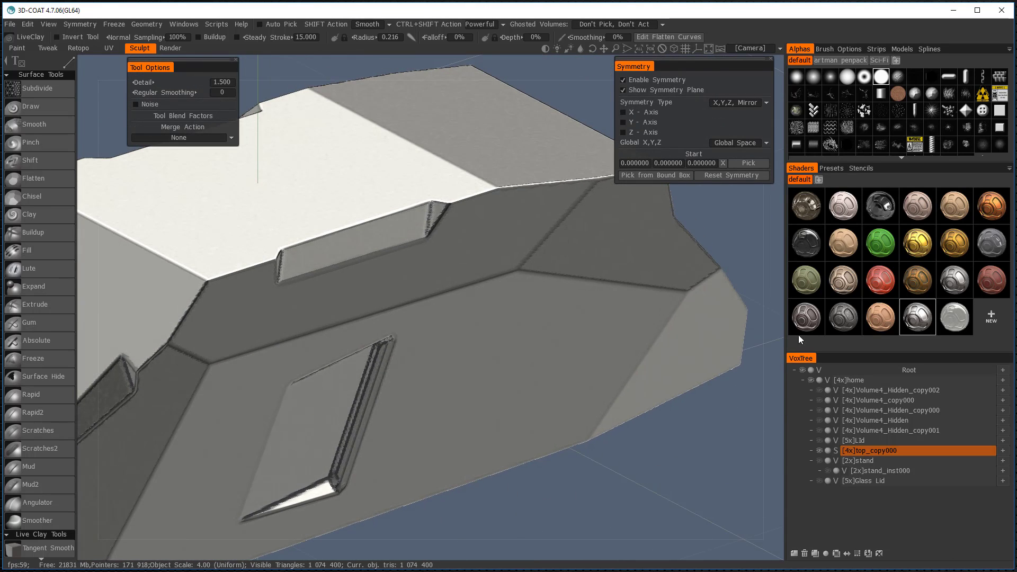
pyautogui.scroll(4, 771, 345)
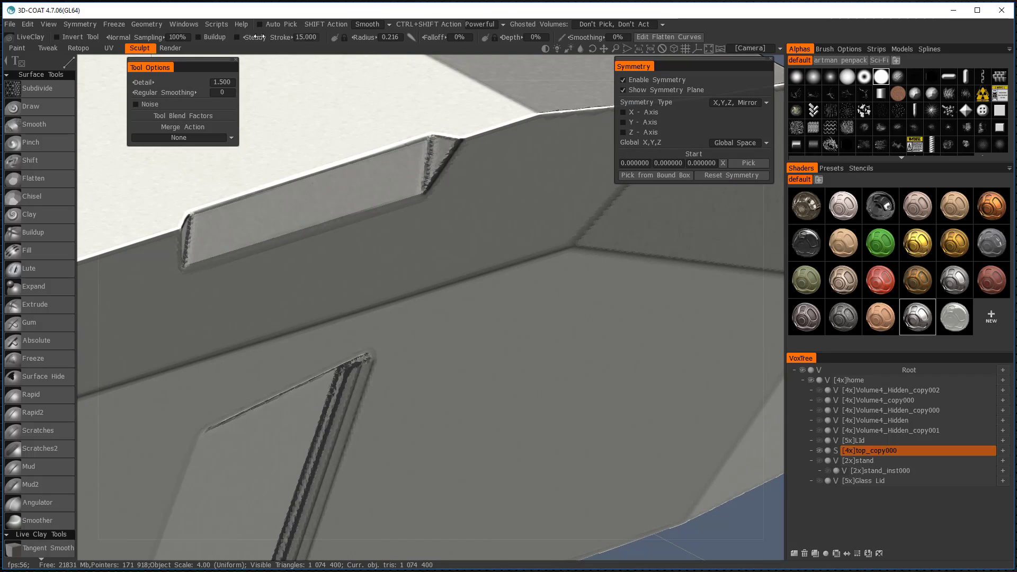
# Step: Set the LiveClay radius to 0.5 and depth to 100%, and apply the olive green shader to top_copy000
pyautogui.click(389, 36)
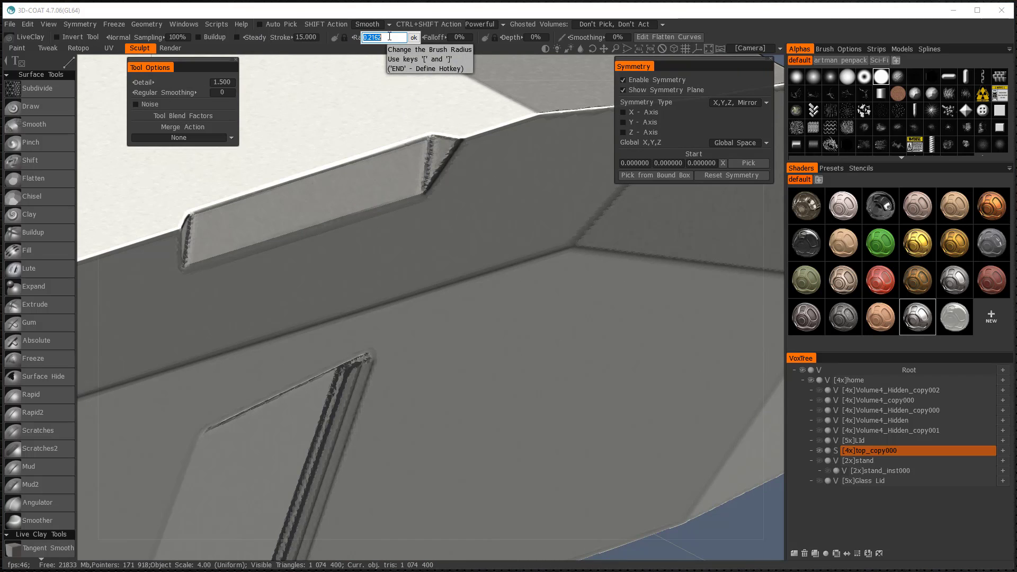
pyautogui.write('0.5')
pyautogui.press('Return')
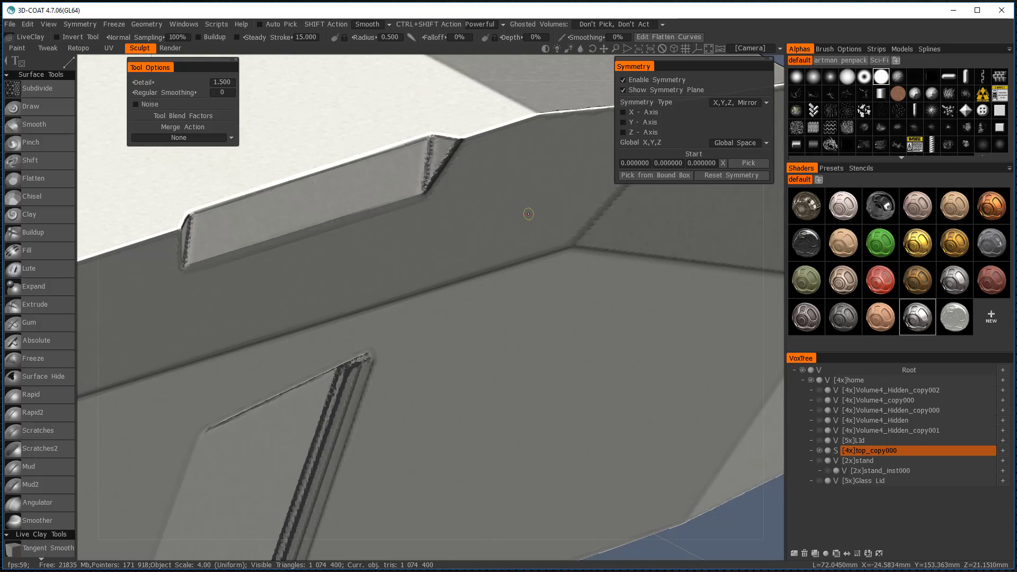
pyautogui.click(962, 319)
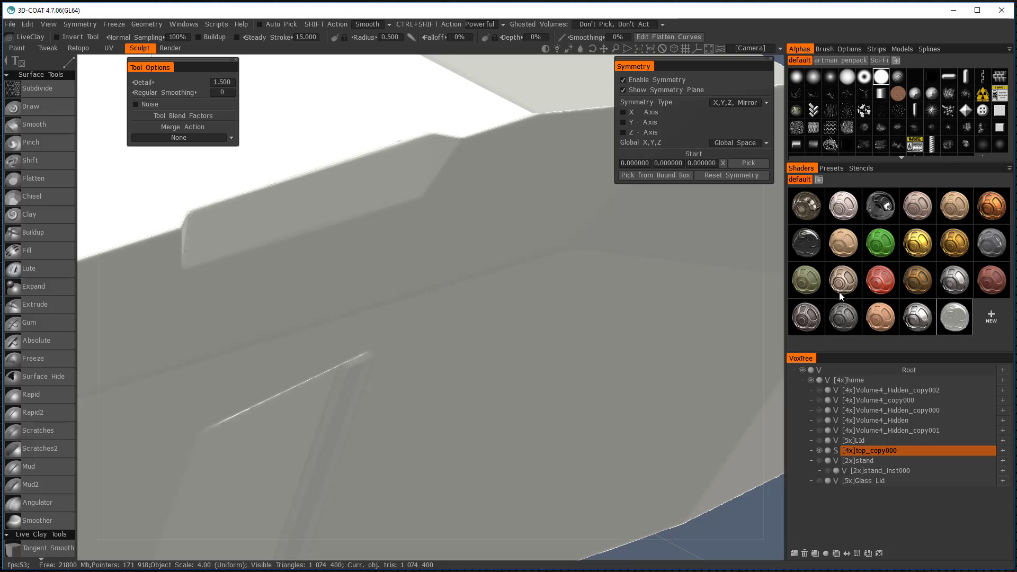
pyautogui.click(807, 282)
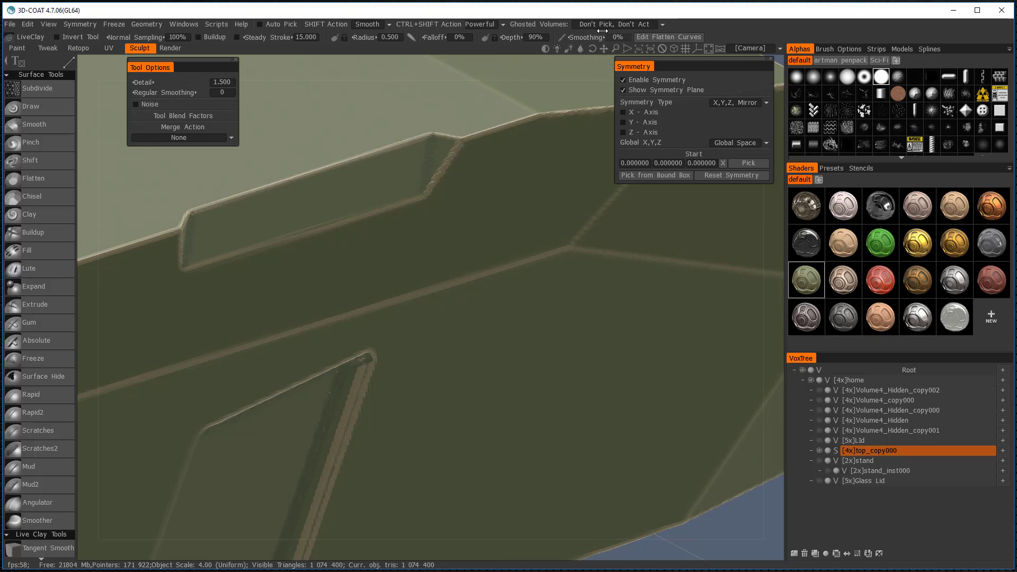
pyautogui.moveTo(603, 31); pyautogui.dragTo(717, 43)
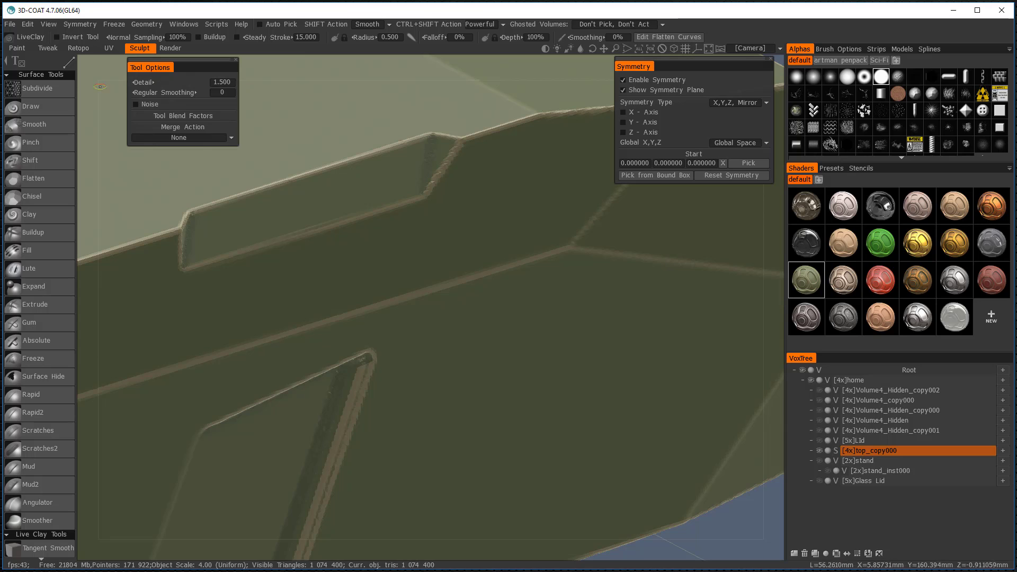
# Step: Reduce the brush radius to 0.470 and close the Symmetry settings to clear the view of the long edge recess
pyautogui.moveTo(62, 62)
pyautogui.moveTo(208, 188); pyautogui.dragTo(330, 270, button='middle')
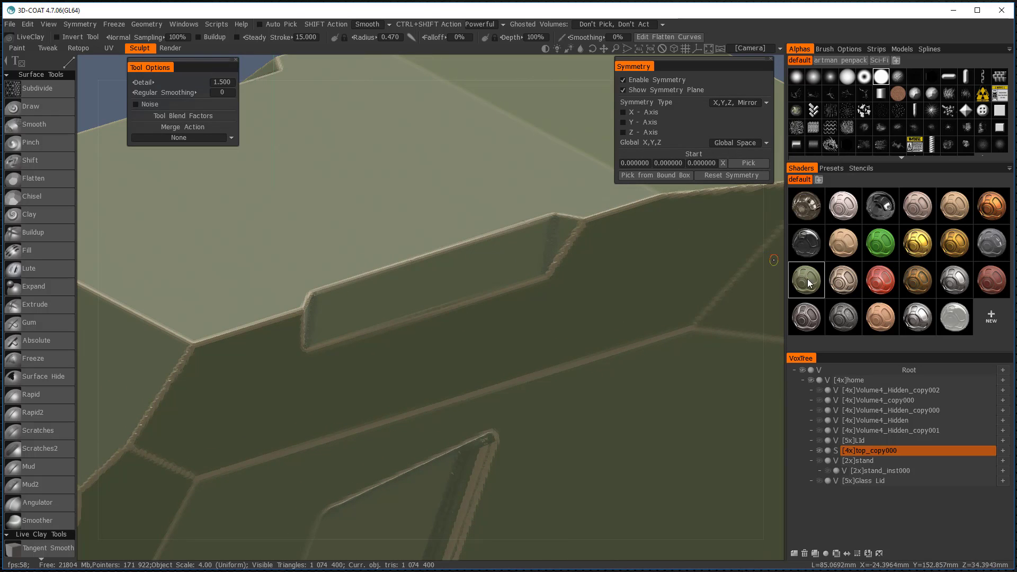
pyautogui.moveTo(773, 250); pyautogui.dragTo(777, 287, button='middle')
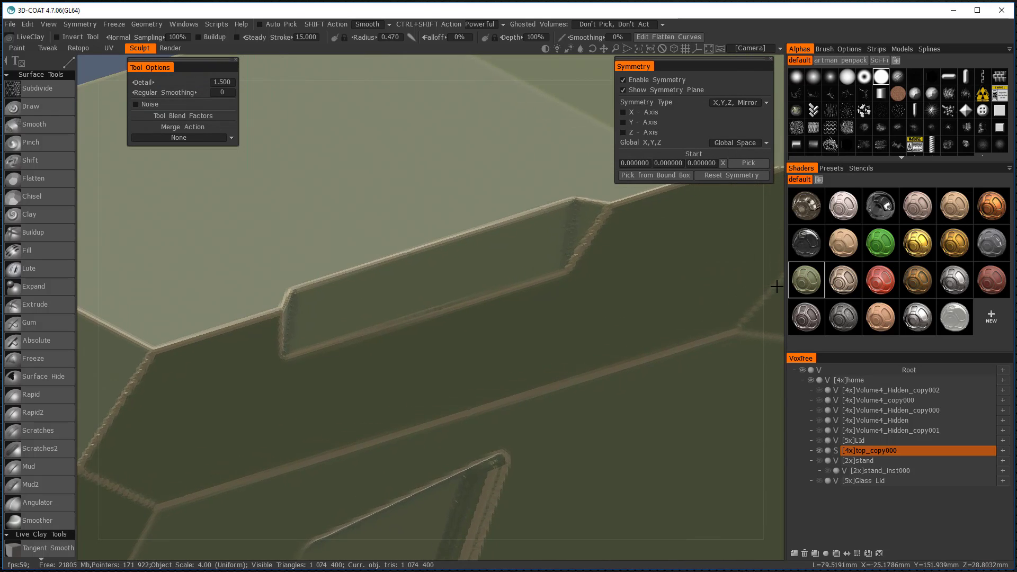
pyautogui.moveTo(691, 65); pyautogui.dragTo(732, 64)
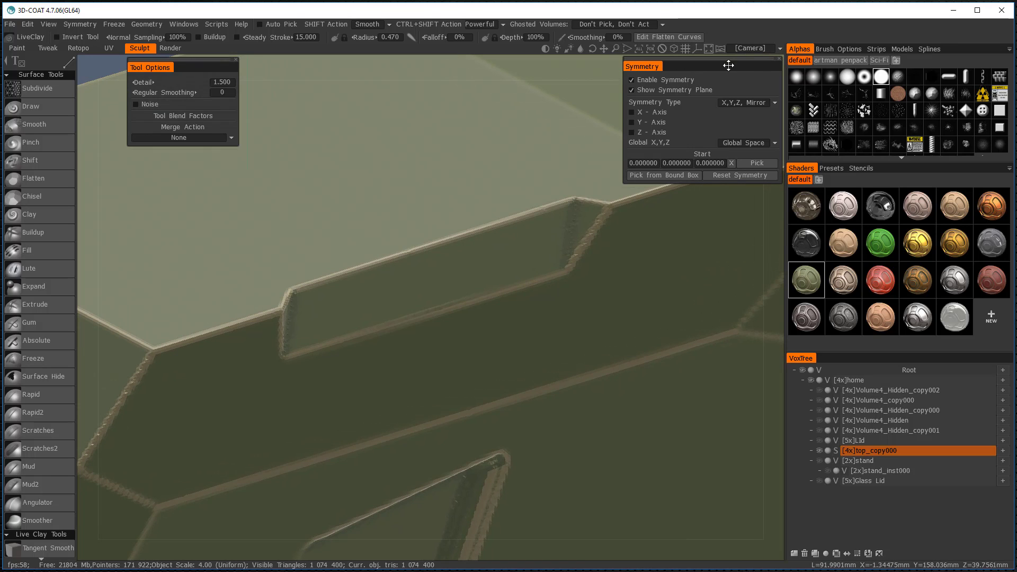
pyautogui.click(779, 59)
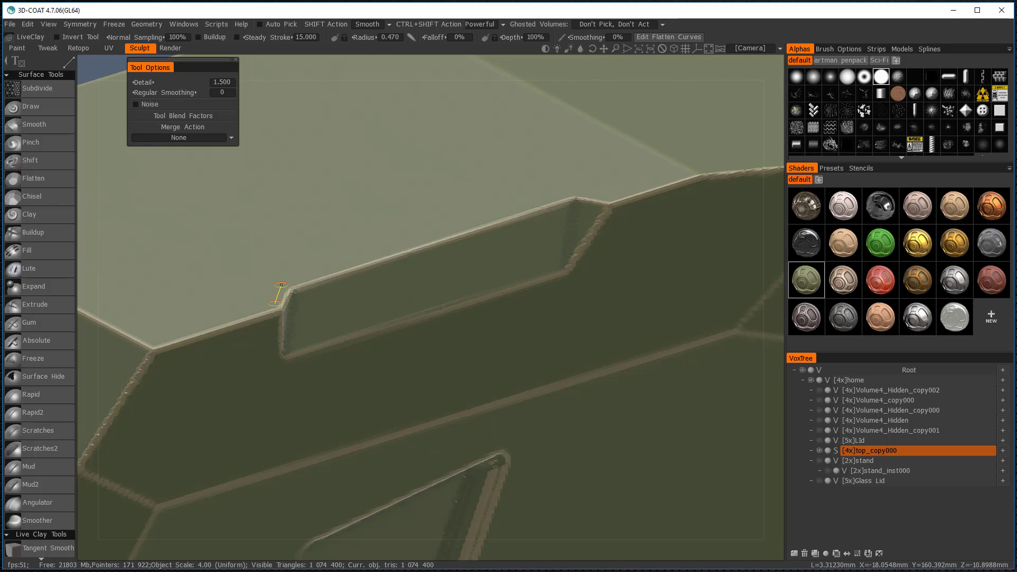
# Step: Raise a straight-line rim with LiveClay along the long edge recess's upper side, from the start corner around the far pointed corner
pyautogui.click(284, 282)
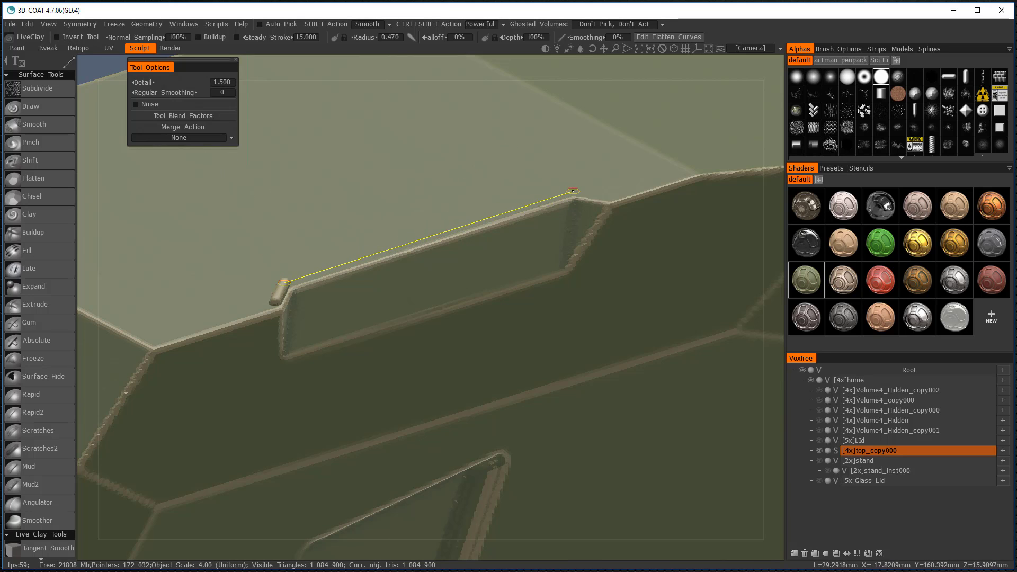
pyautogui.click(573, 193)
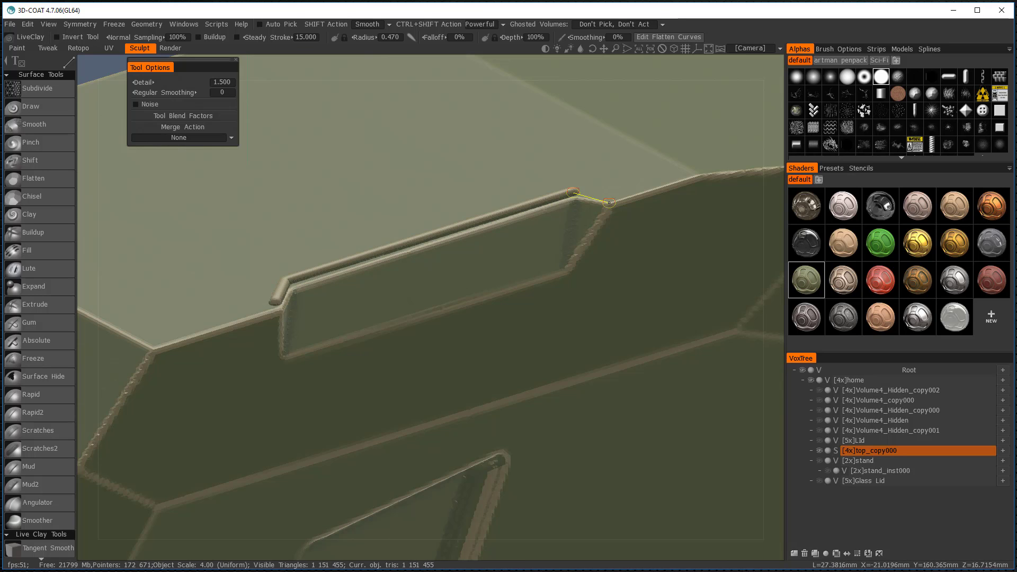
pyautogui.click(611, 198)
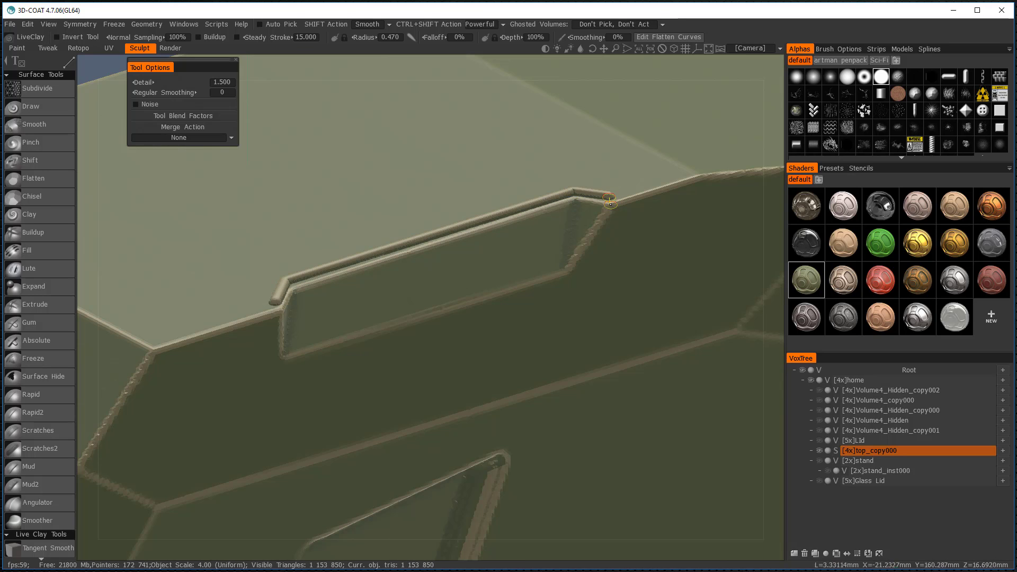
pyautogui.click(613, 206)
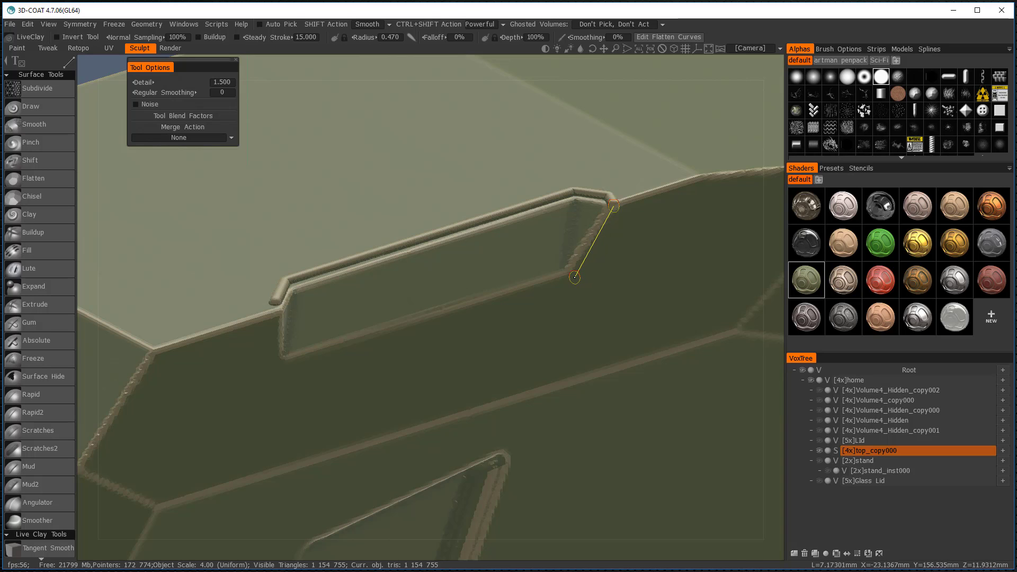
# Step: Continue the raised rim down the slanted end, along the lower side and up the short end to close it around the recess
pyautogui.click(575, 276)
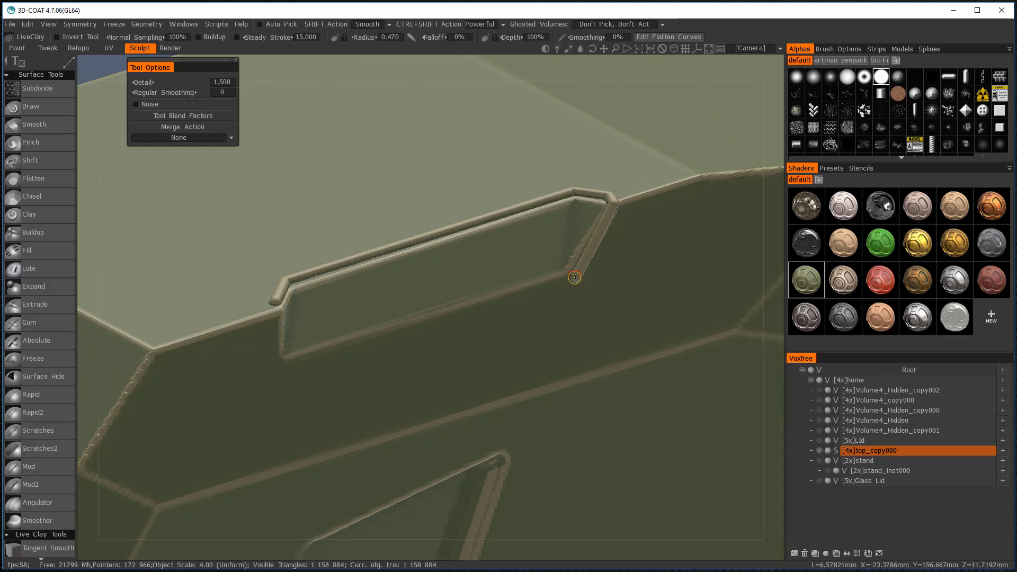
pyautogui.click(276, 357)
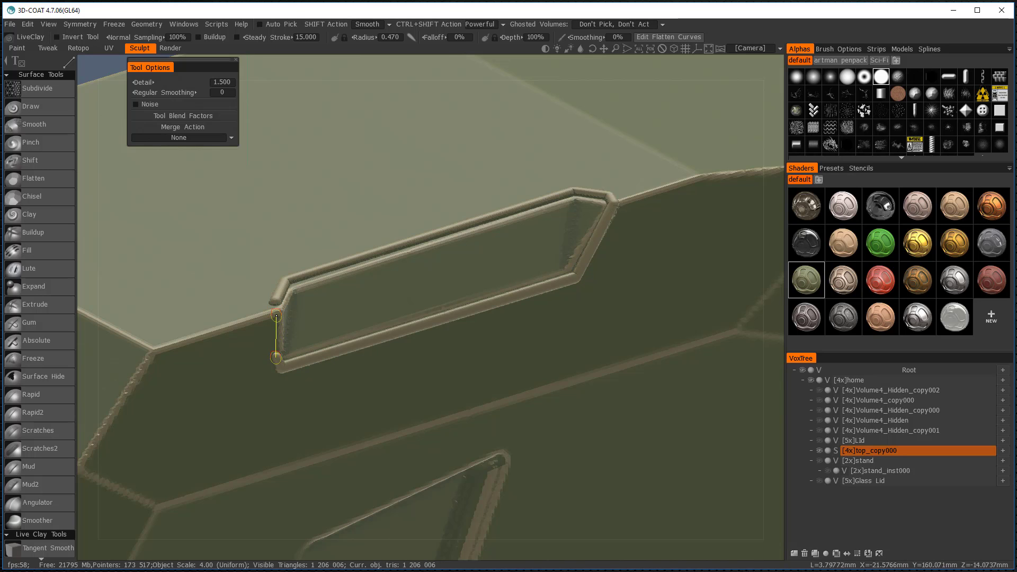
pyautogui.click(277, 312)
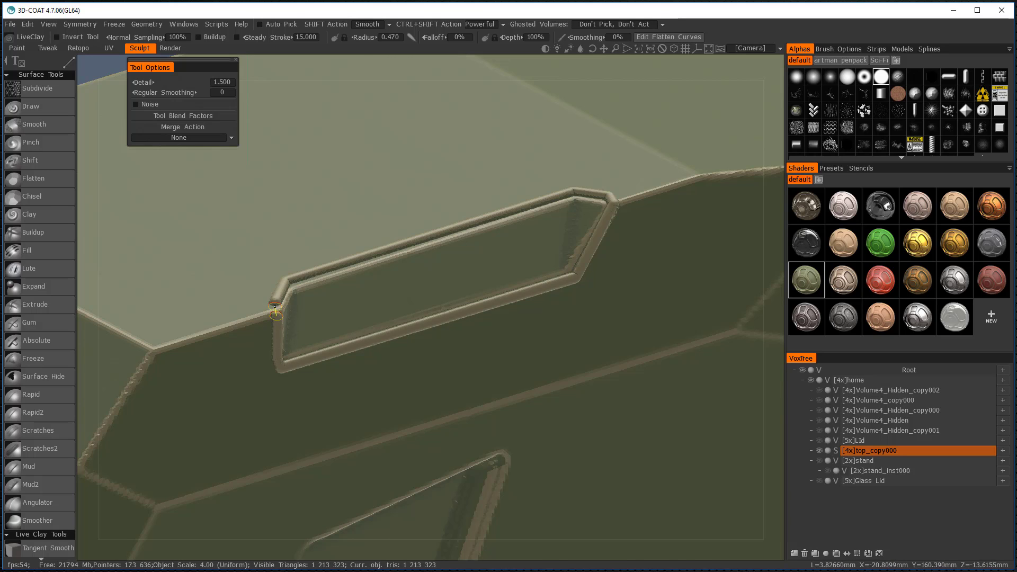
pyautogui.click(275, 306)
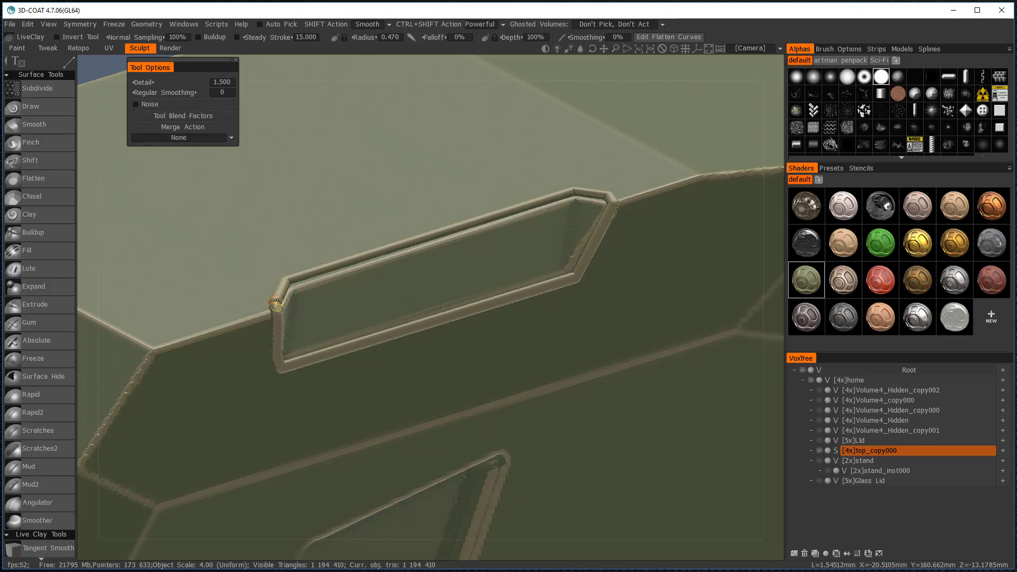
pyautogui.click(276, 301)
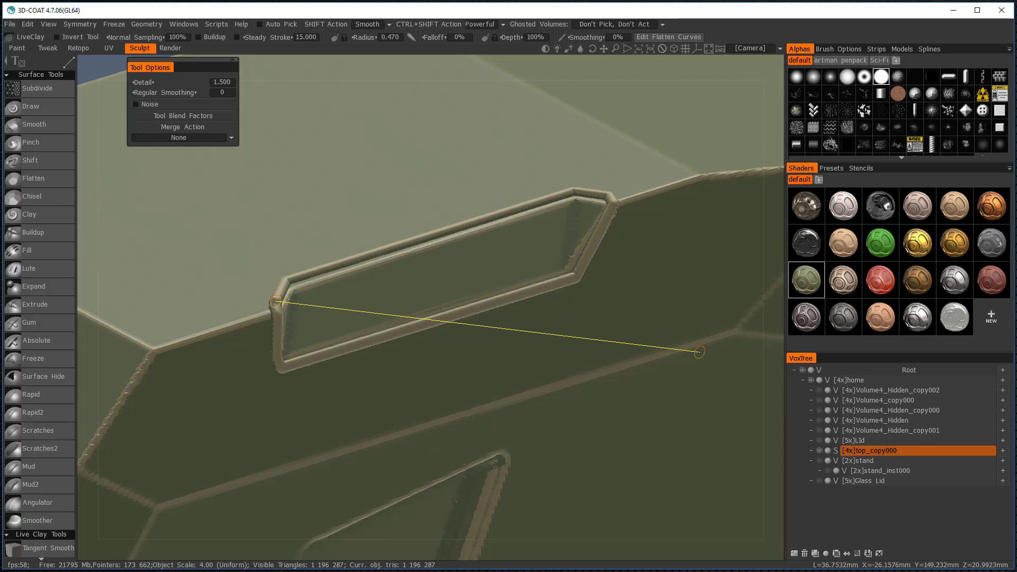
pyautogui.press('Escape')
pyautogui.moveTo(408, 285)
pyautogui.mouseDown(button='middle')
pyautogui.moveTo(465, 297)
pyautogui.moveTo(421, 280)
pyautogui.mouseUp(button='middle')
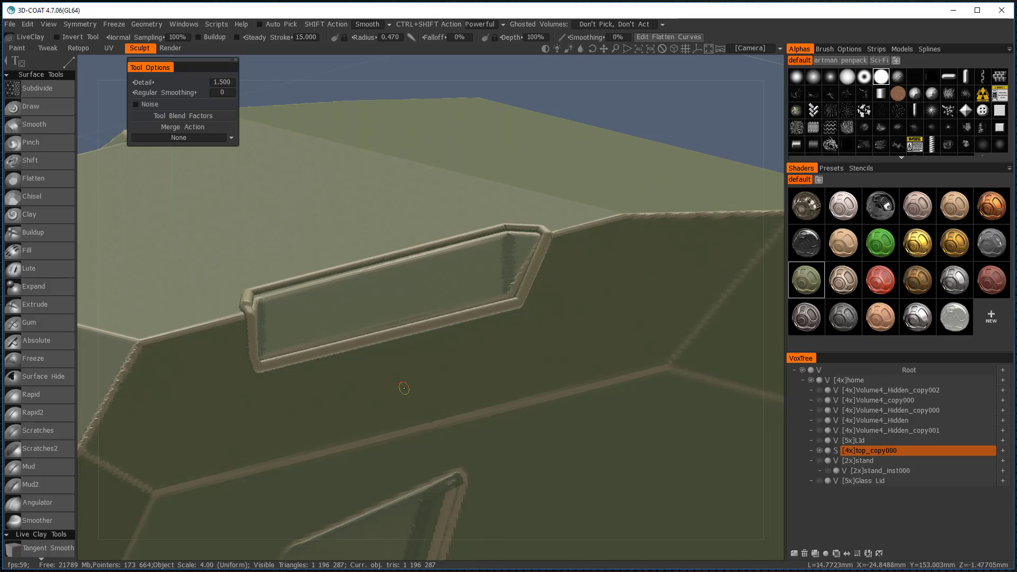
# Step: Set the LiveClay radius to 0.25, check the mesh density in wireframe, and invert the tool for carving
pyautogui.doubleClick(389, 35)
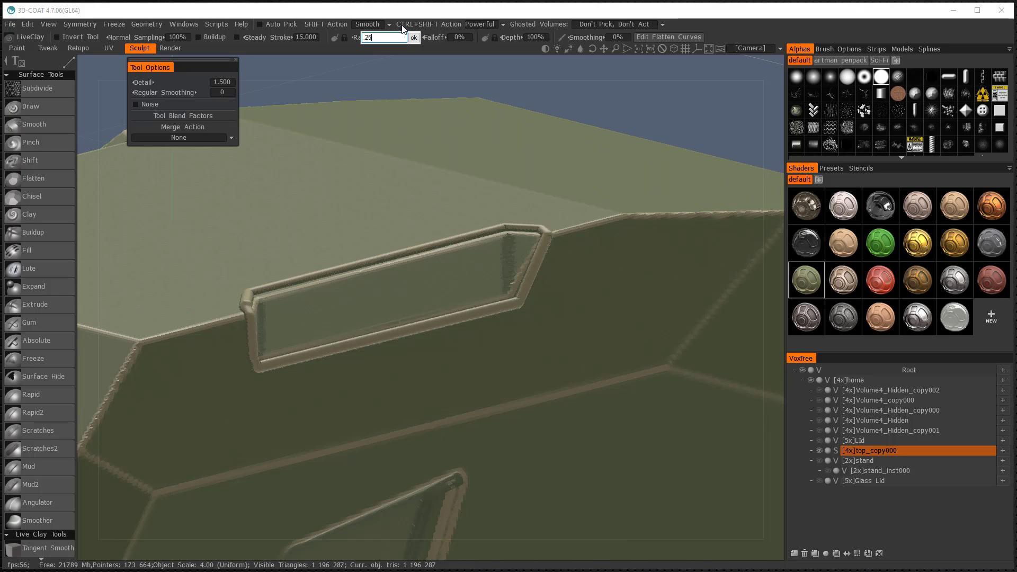
pyautogui.press('Return')
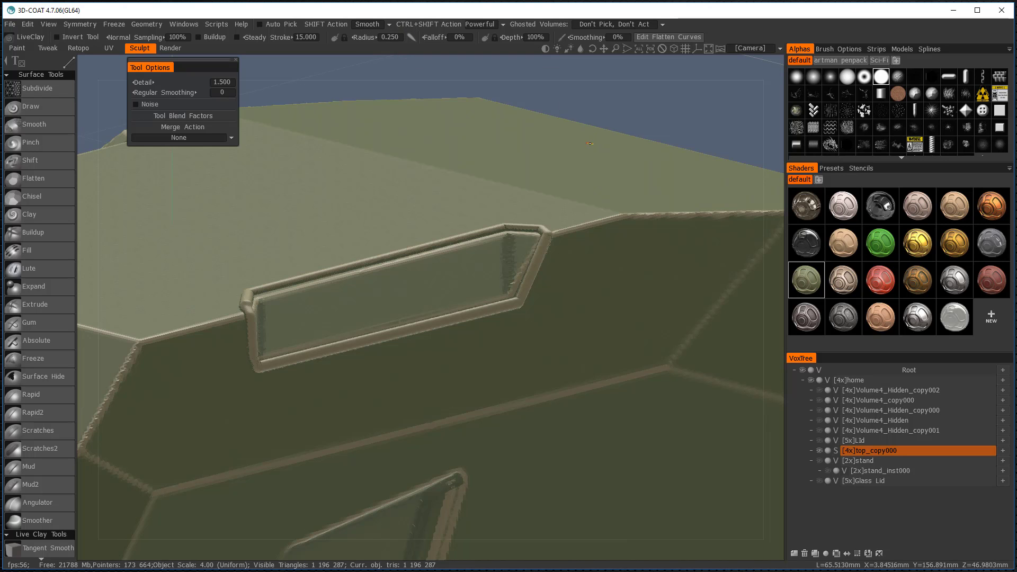
pyautogui.press('w')
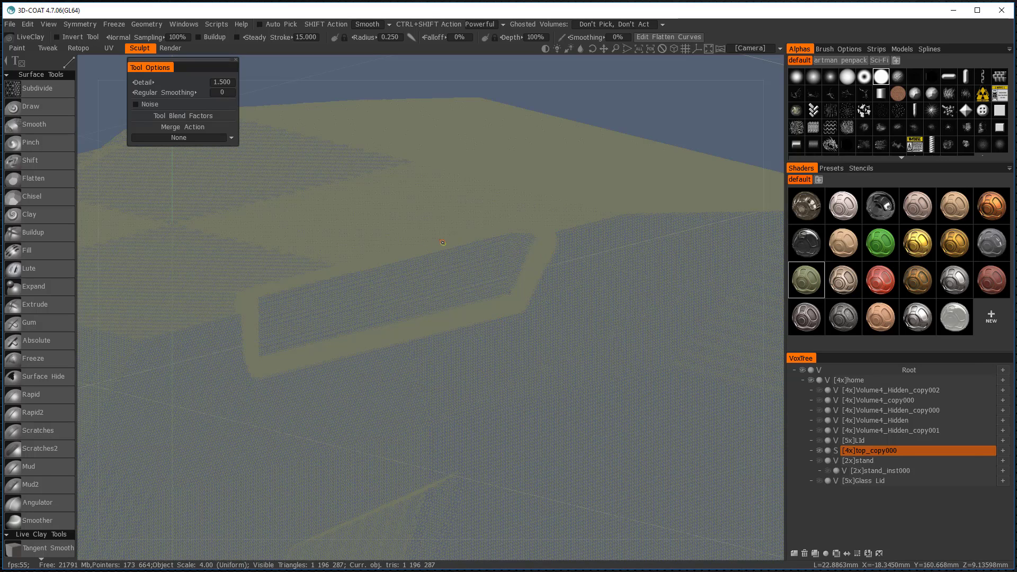
pyautogui.press('w')
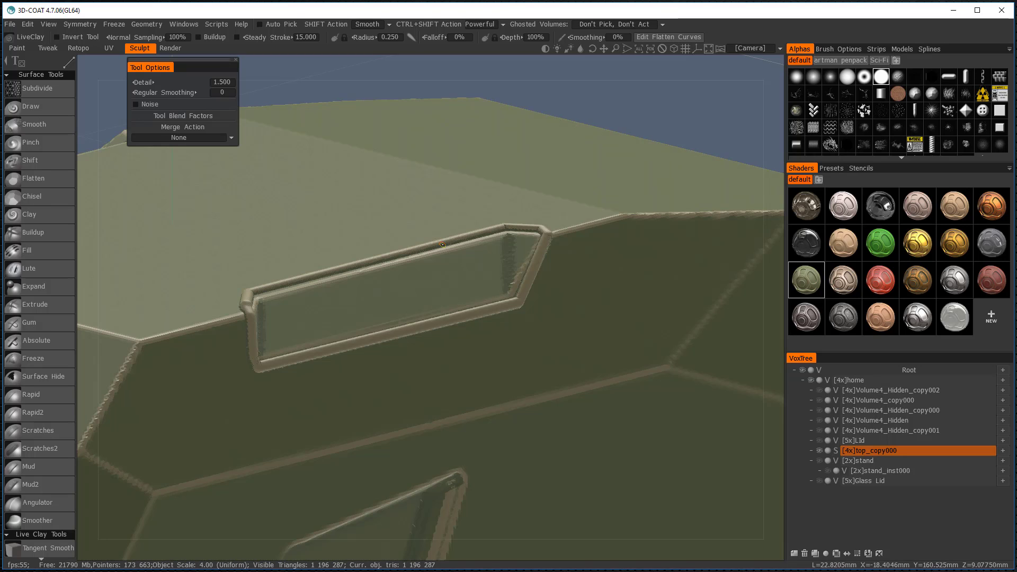
pyautogui.click(62, 38)
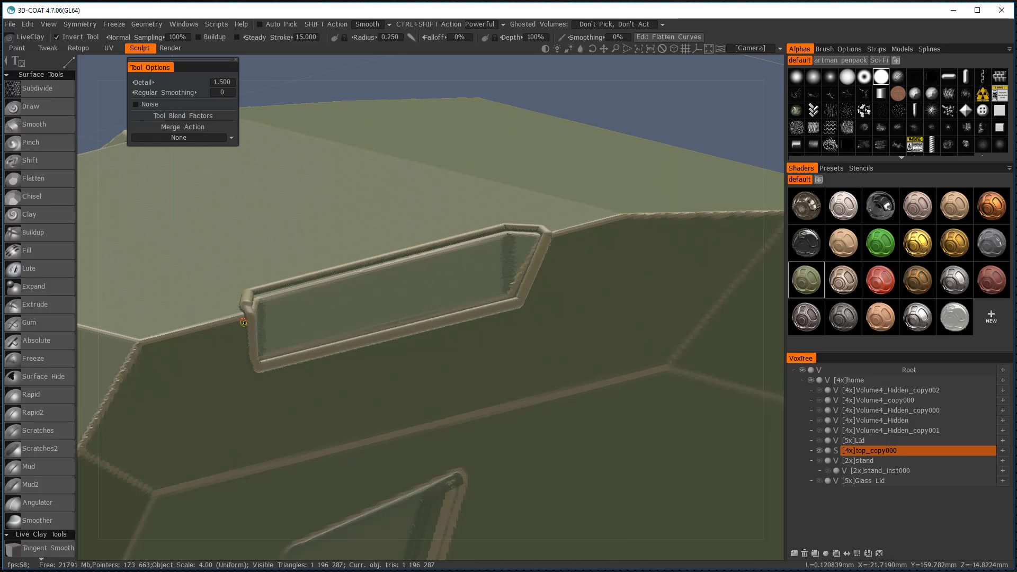
# Step: Carve a thin groove just outside the rim along the recess's short end, lower side and slanted end
pyautogui.moveTo(243, 321); pyautogui.dragTo(255, 359)
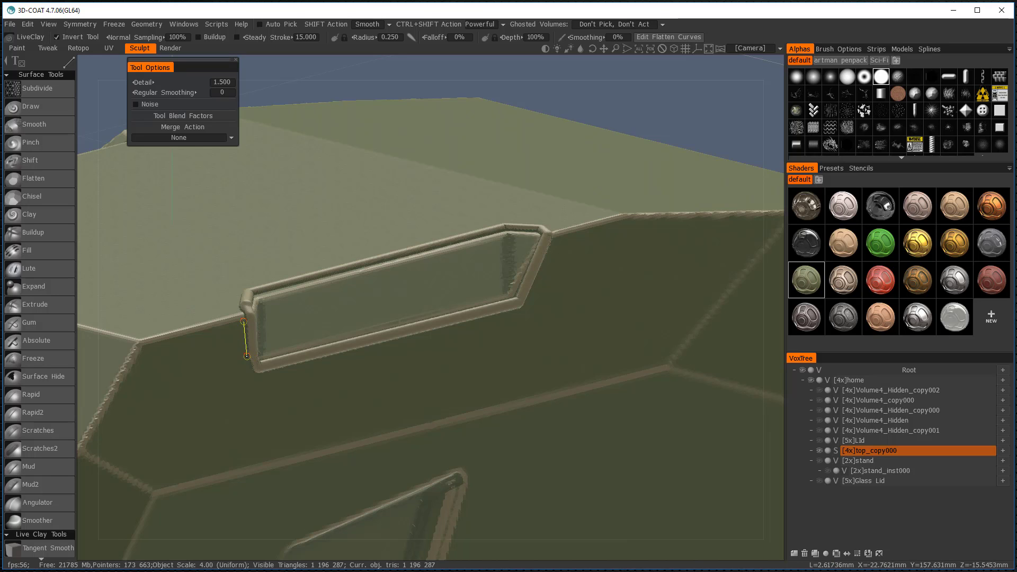
pyautogui.click(247, 356)
pyautogui.click(255, 375)
pyautogui.click(260, 375)
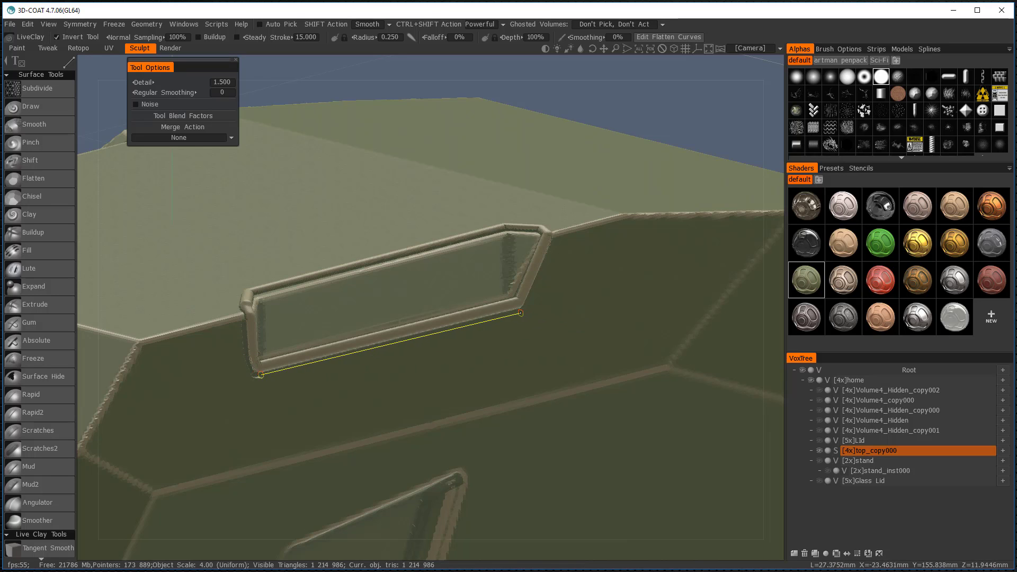
pyautogui.click(523, 310)
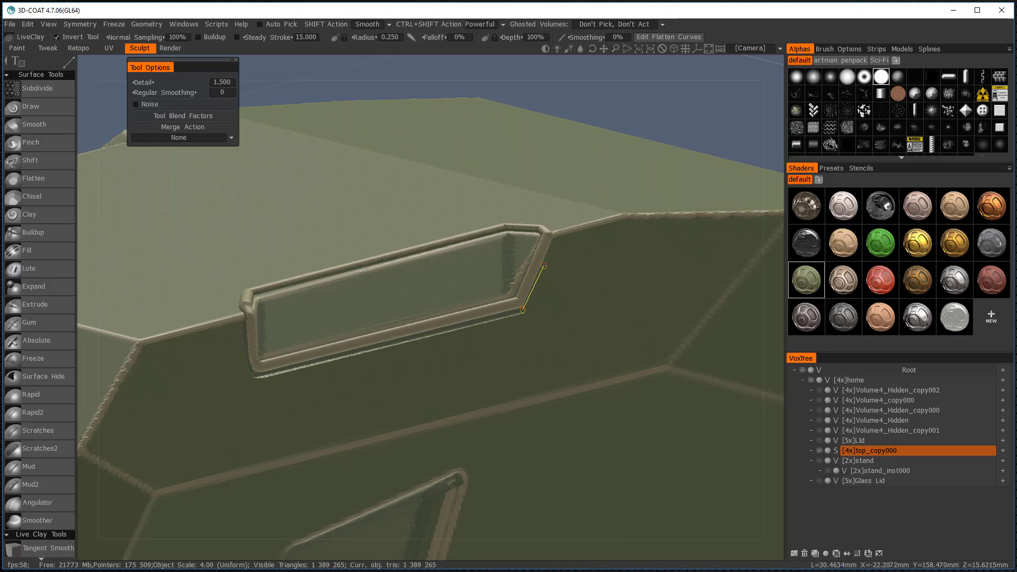
pyautogui.click(554, 240)
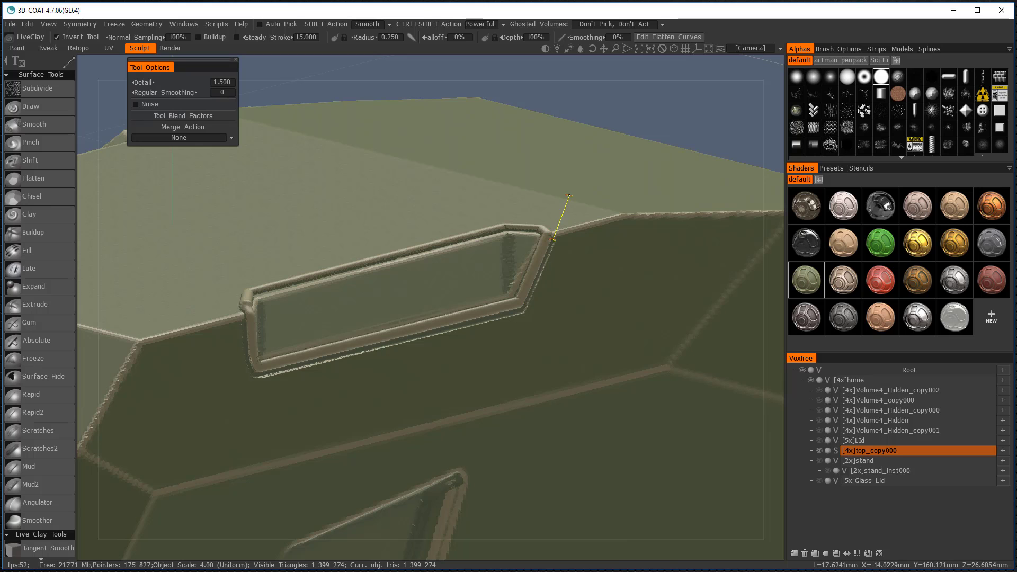
pyautogui.keyDown('alt'); pyautogui.moveTo(569, 196); pyautogui.dragTo(536, 211); pyautogui.keyUp('alt')
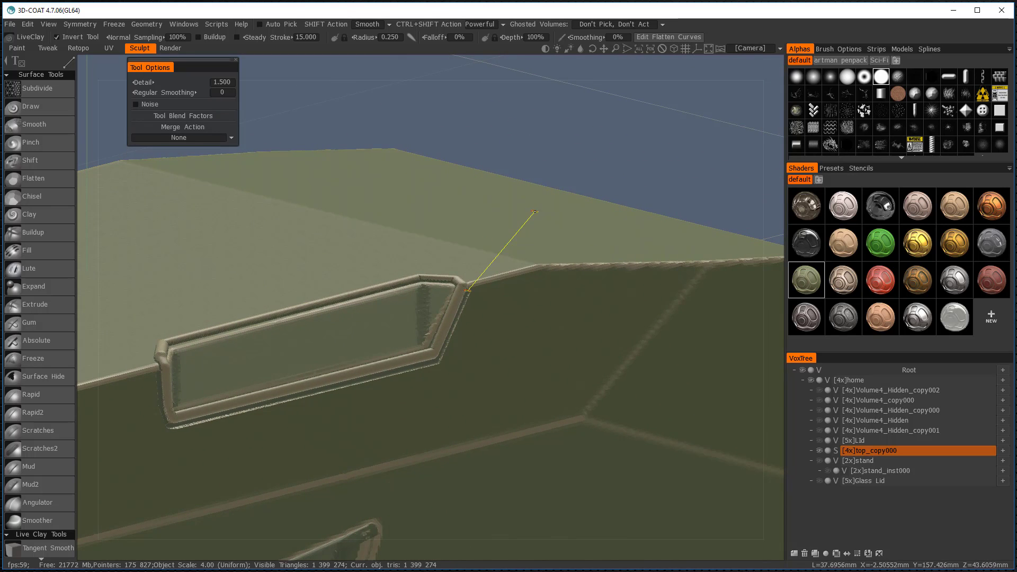
pyautogui.press('Escape')
# Step: Carve the groove around the rim's corner beyond the slanted end, and undo the last segment across the short upper chamfer
pyautogui.keyDown('alt'); pyautogui.moveTo(661, 172); pyautogui.dragTo(403, 174); pyautogui.keyUp('alt')
pyautogui.click(398, 173)
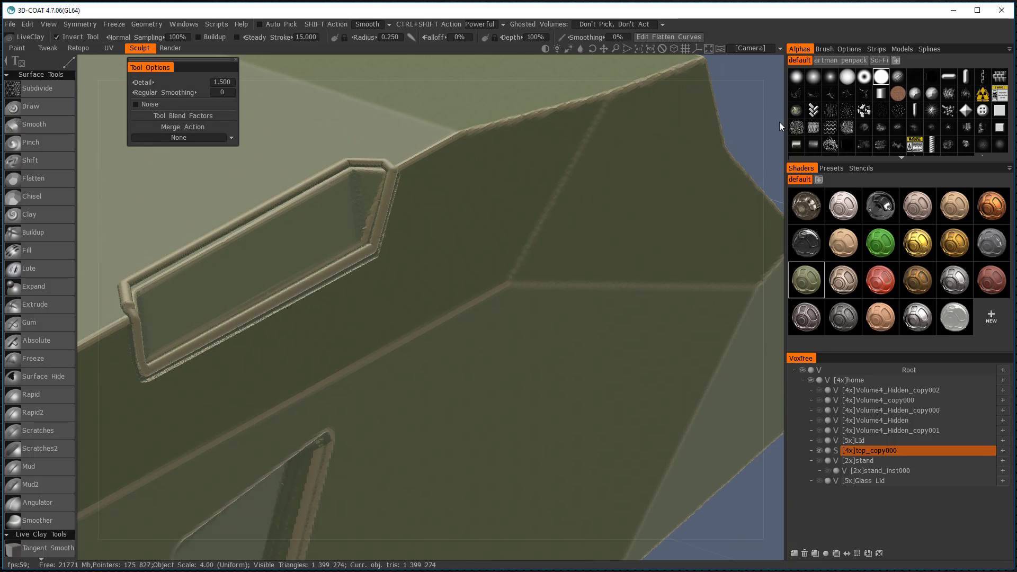
pyautogui.scroll(4, 775, 129)
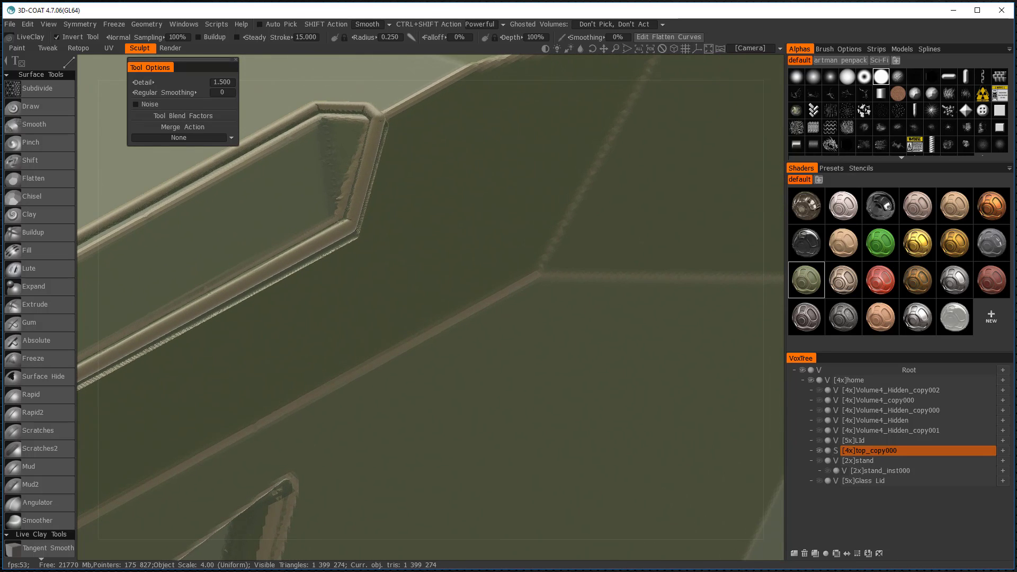
pyautogui.click(382, 115)
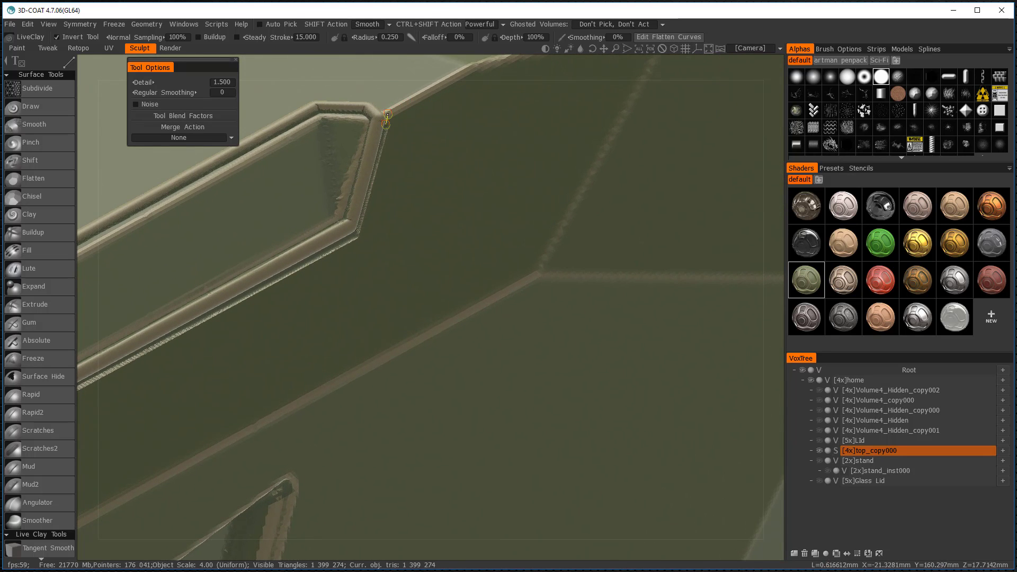
pyautogui.click(375, 103)
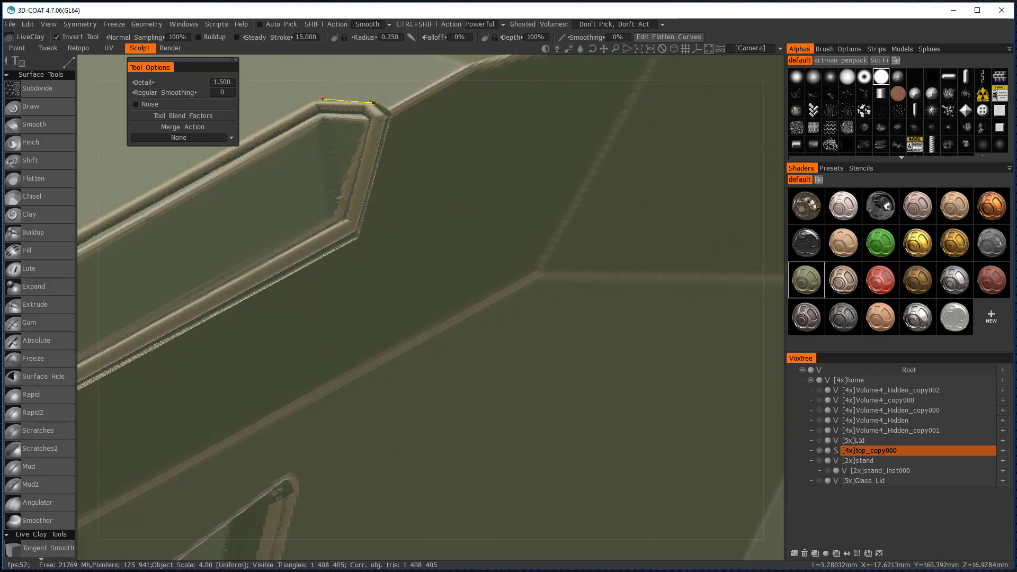
pyautogui.click(317, 96)
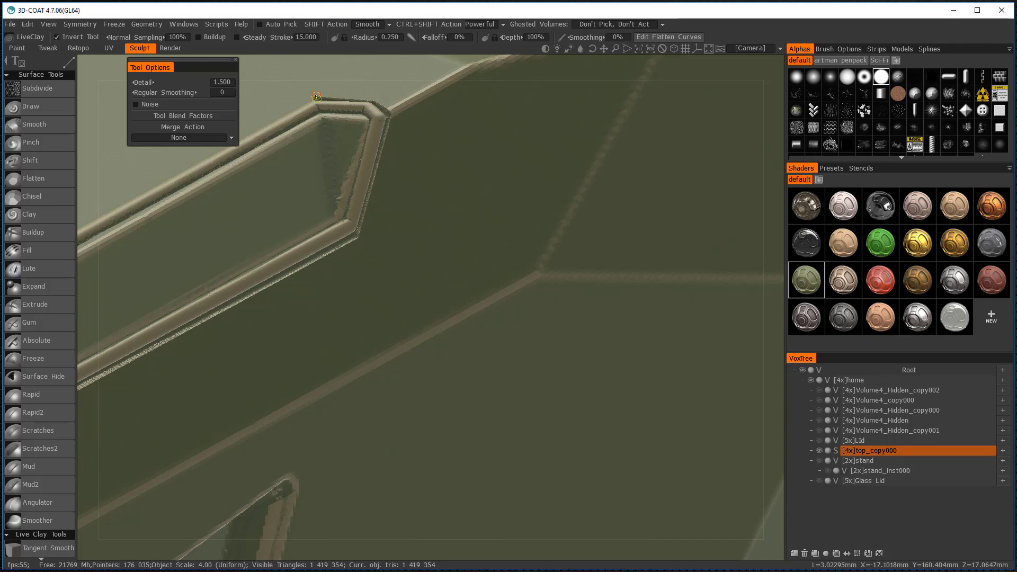
pyautogui.moveTo(316, 97); pyautogui.dragTo(281, 109, button='middle')
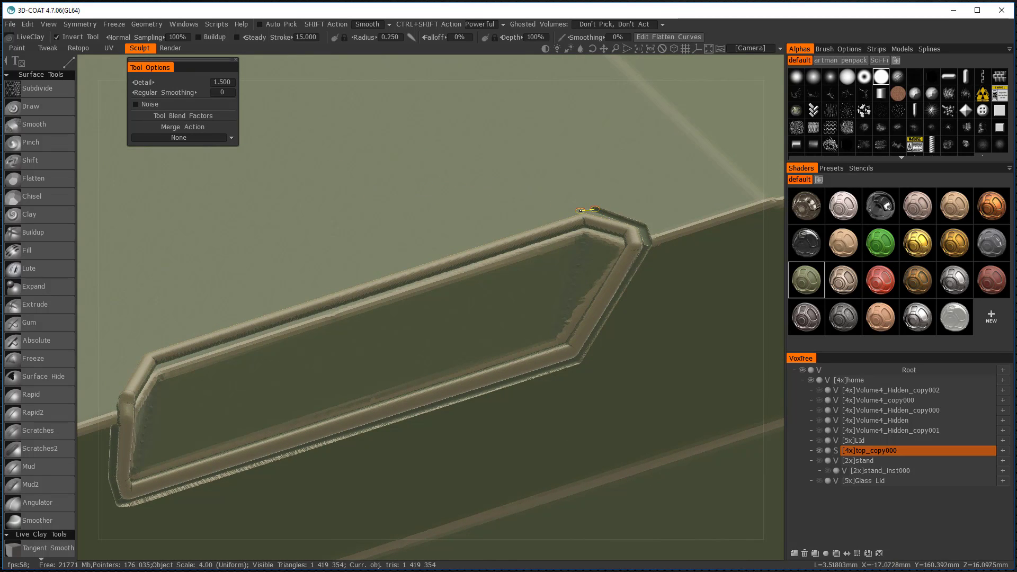
pyautogui.hotkey('ctrl', 'z')
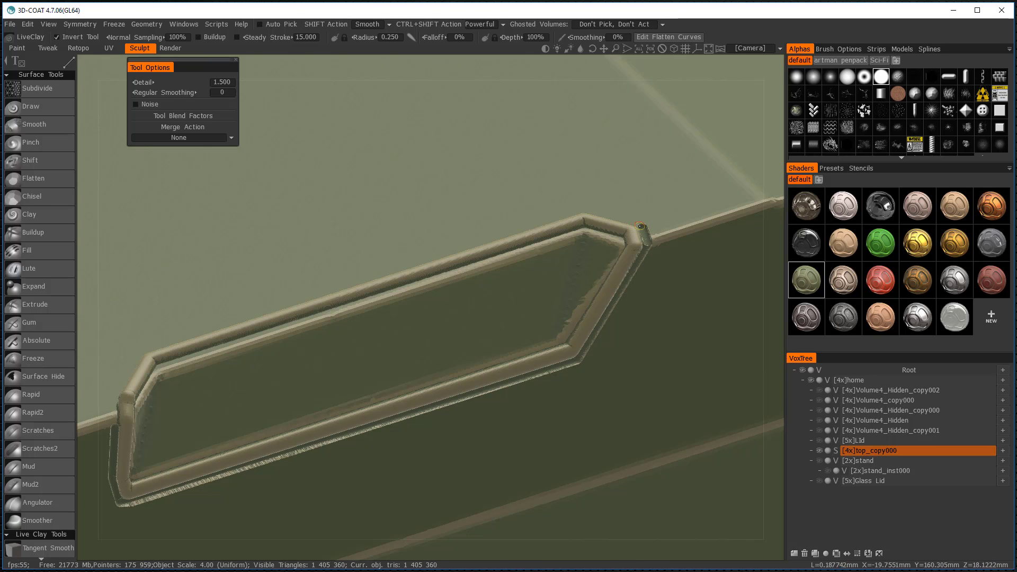
# Step: Carve the groove across the short upper chamfer, along the long upper side and down the opposite corner to close the outline
pyautogui.click(587, 213)
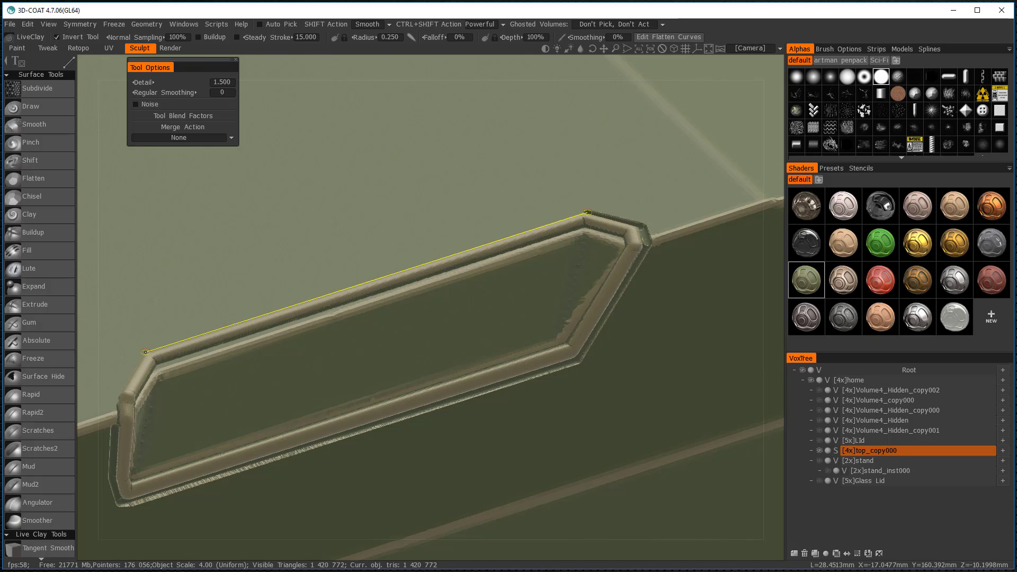
pyautogui.click(146, 352)
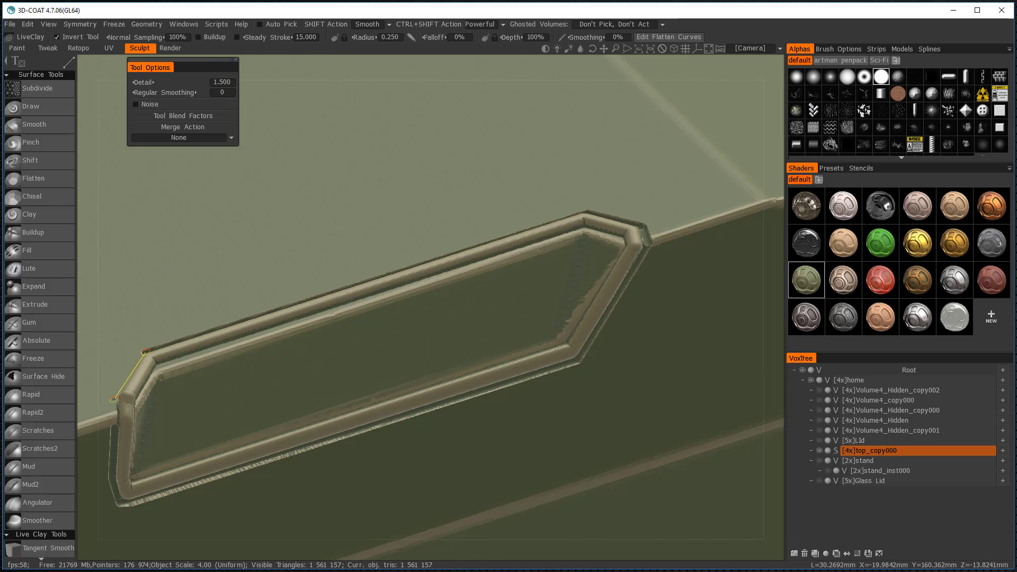
pyautogui.click(115, 399)
pyautogui.click(113, 413)
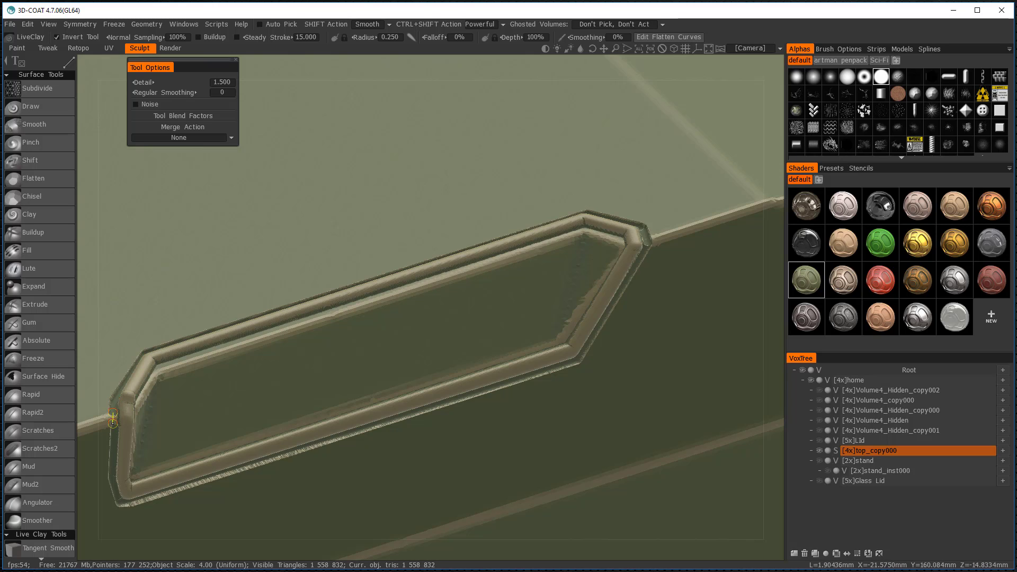
pyautogui.click(113, 424)
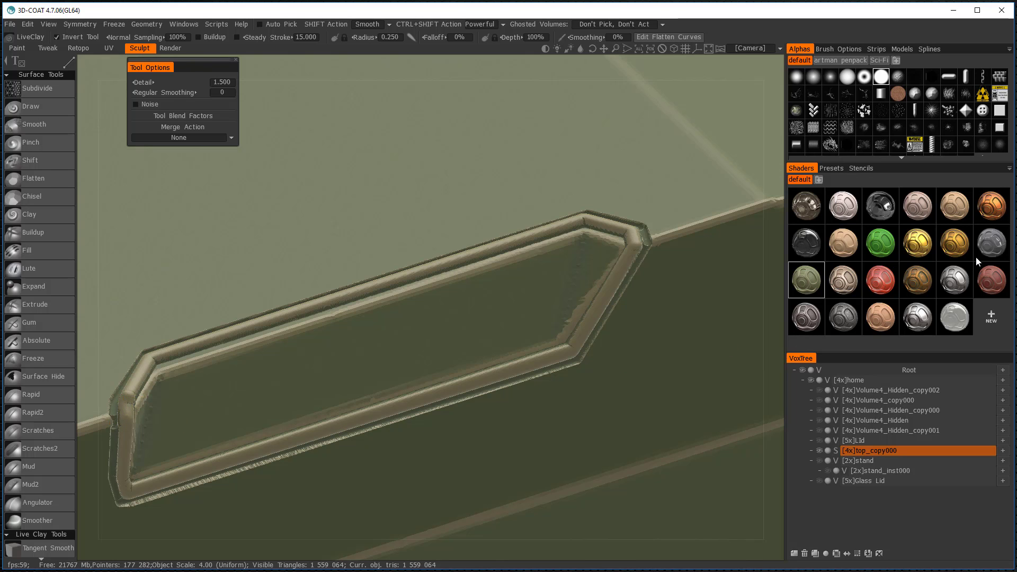
# Step: Apply the pale off-white shader to top_copy000 and inspect the rimmed recess from the right side
pyautogui.scroll(-6, 736, 98)
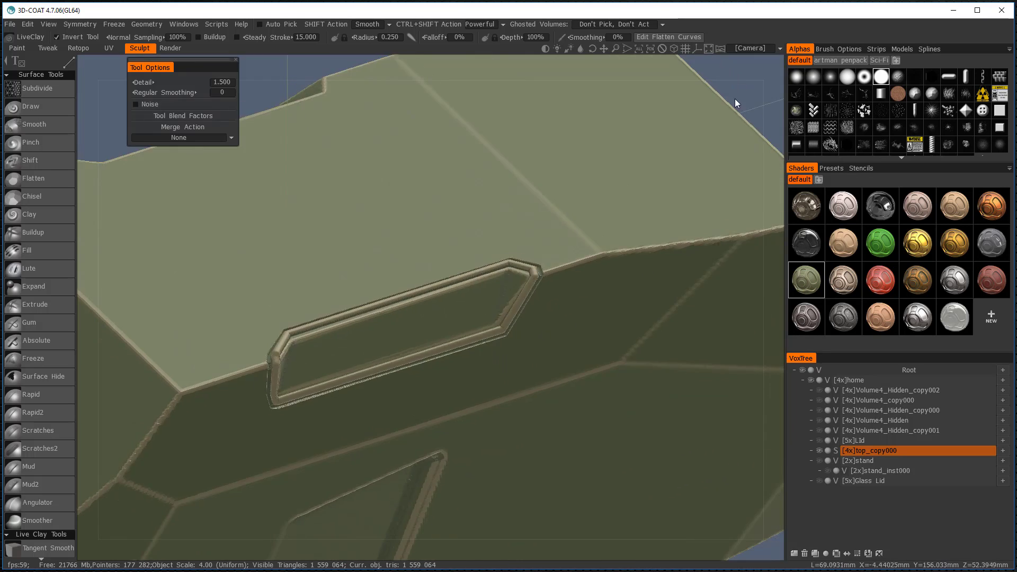
pyautogui.moveTo(736, 98); pyautogui.dragTo(717, 25)
pyautogui.moveTo(717, 222); pyautogui.dragTo(609, 192)
pyautogui.click(955, 316)
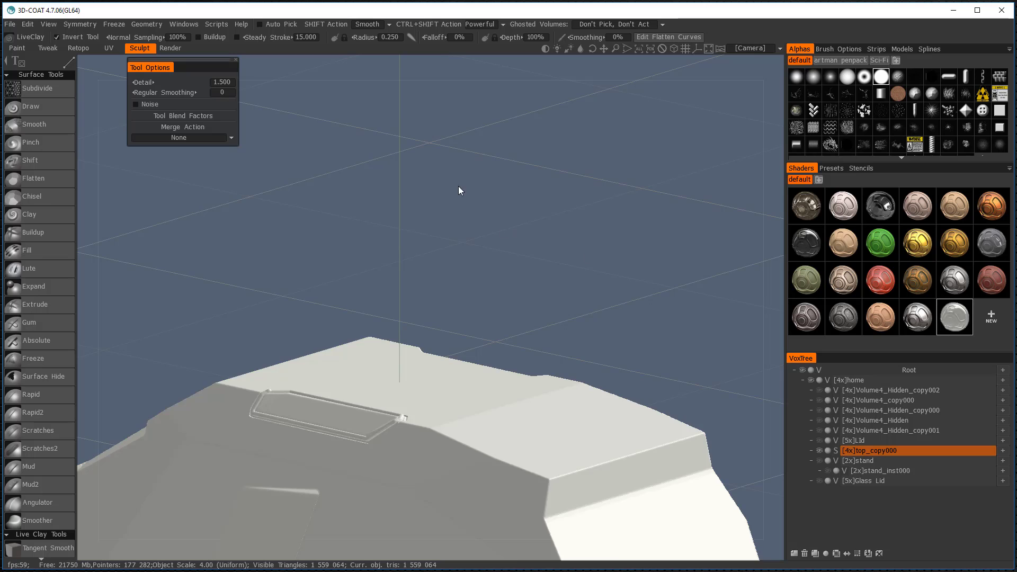
pyautogui.moveTo(461, 188); pyautogui.dragTo(577, 152)
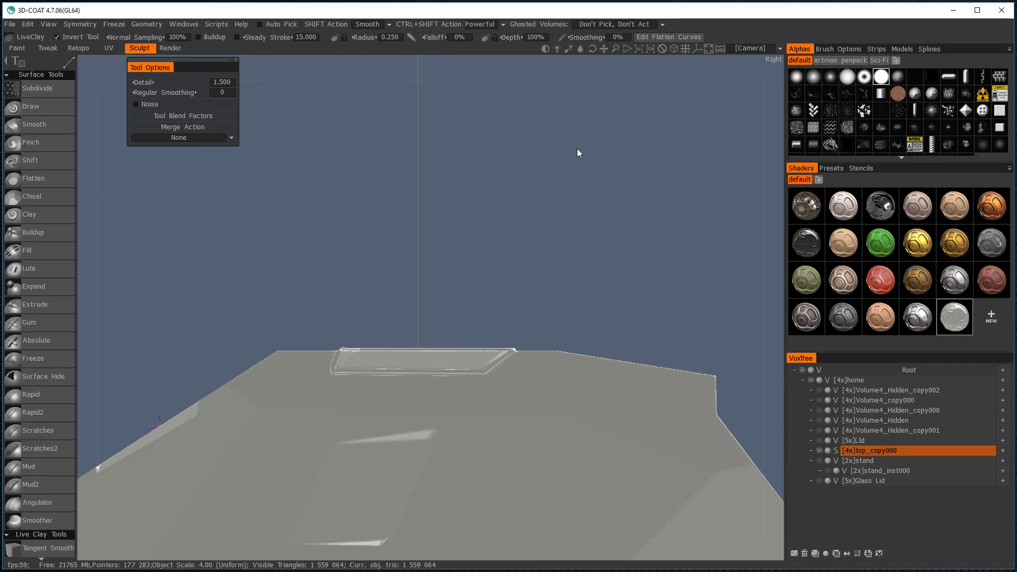
pyautogui.moveTo(627, 265); pyautogui.dragTo(629, 147)
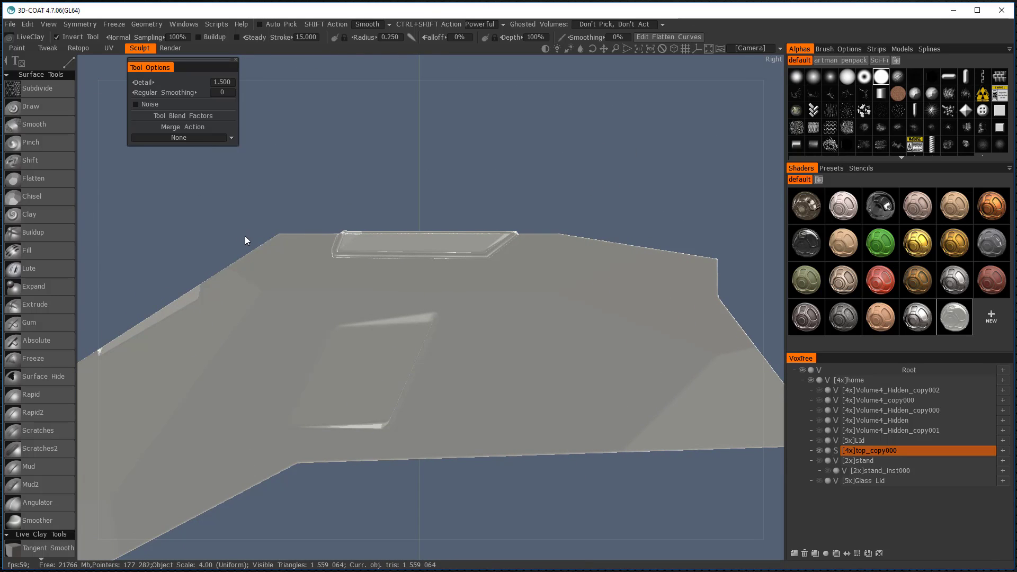
pyautogui.moveTo(536, 203); pyautogui.dragTo(117, 335)
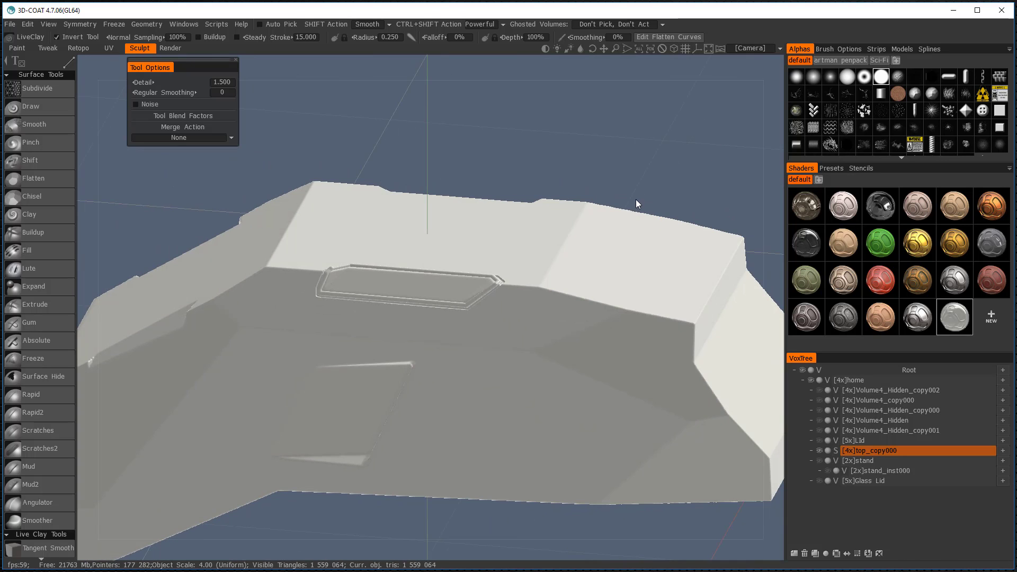
pyautogui.moveTo(612, 165); pyautogui.dragTo(630, 181)
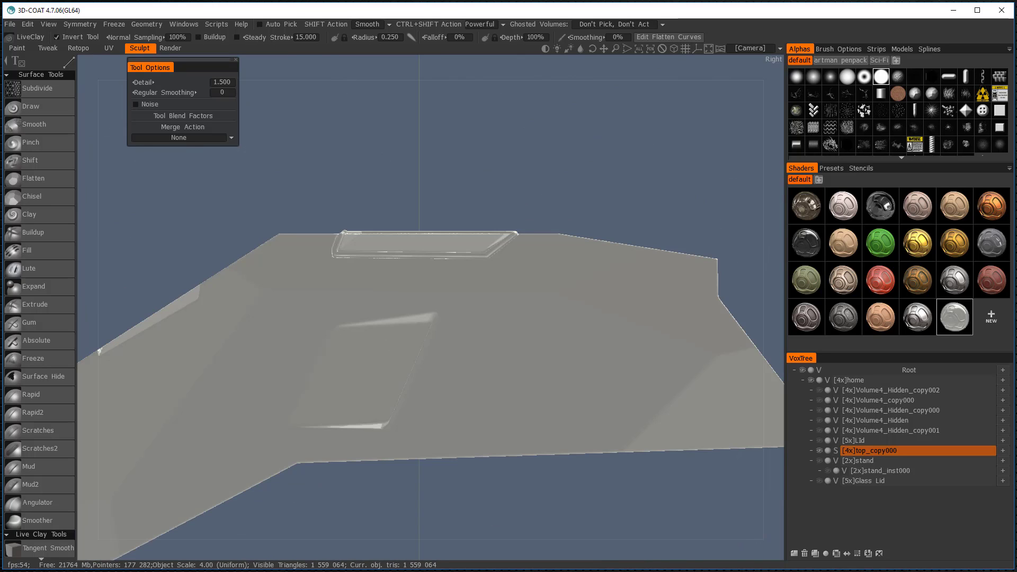
pyautogui.click(28, 24)
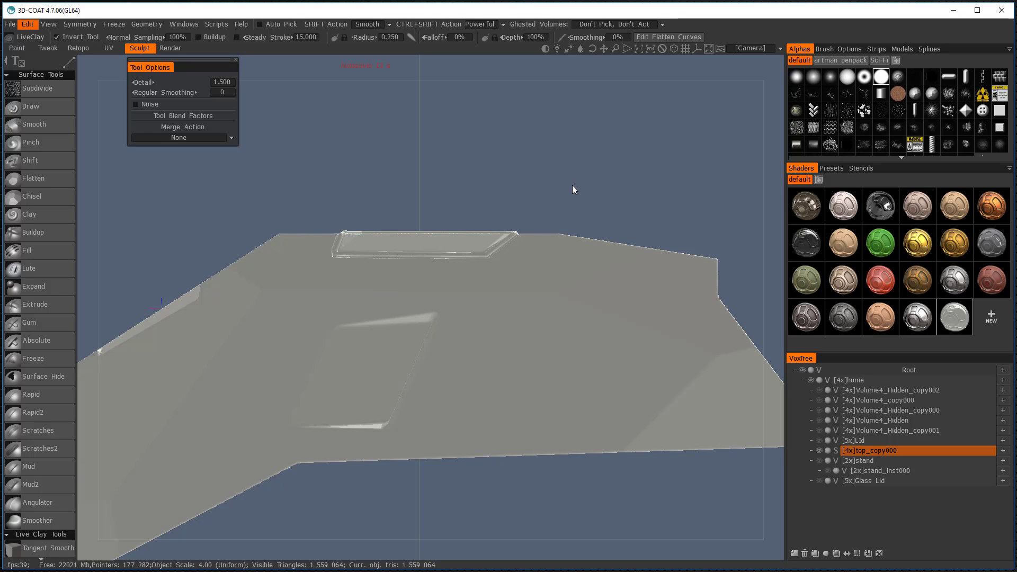
pyautogui.moveTo(554, 168); pyautogui.dragTo(976, 147)
pyautogui.scroll(-1, 960, 138)
pyautogui.moveTo(578, 241); pyautogui.dragTo(812, 247)
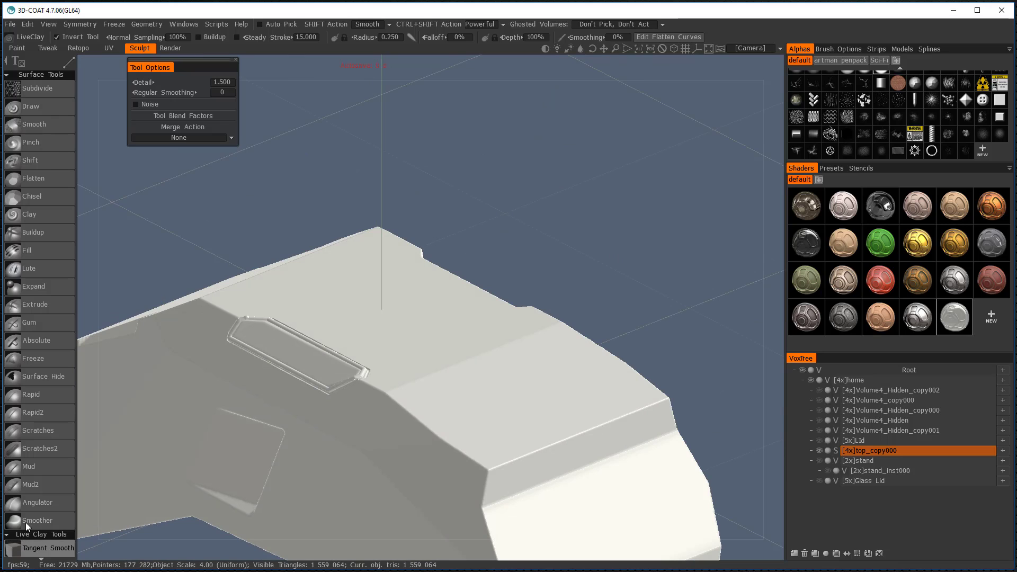
pyautogui.scroll(-2, 39, 453)
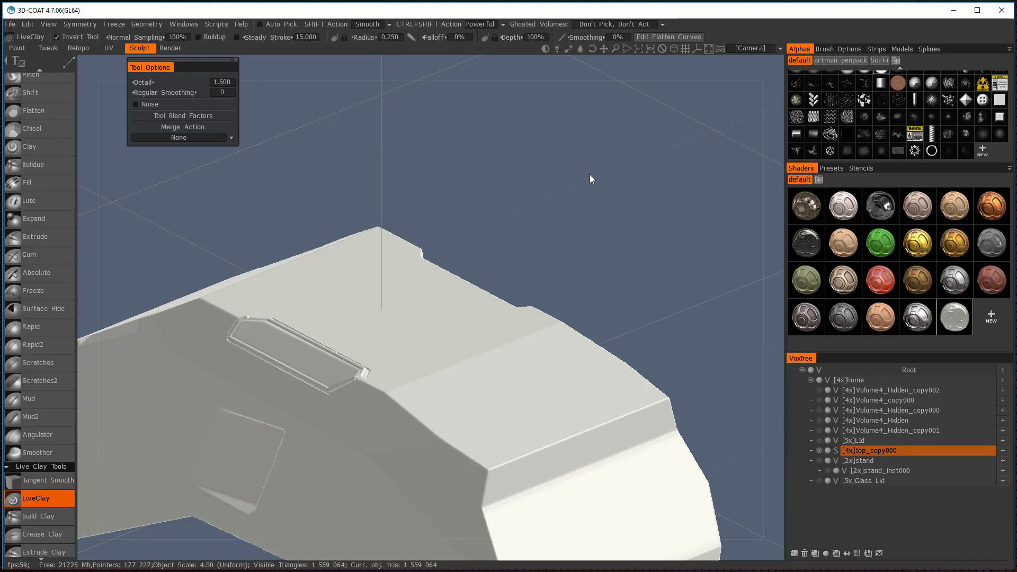
# Step: Turn on mirror symmetry for the X axis in global space
pyautogui.click(95, 24)
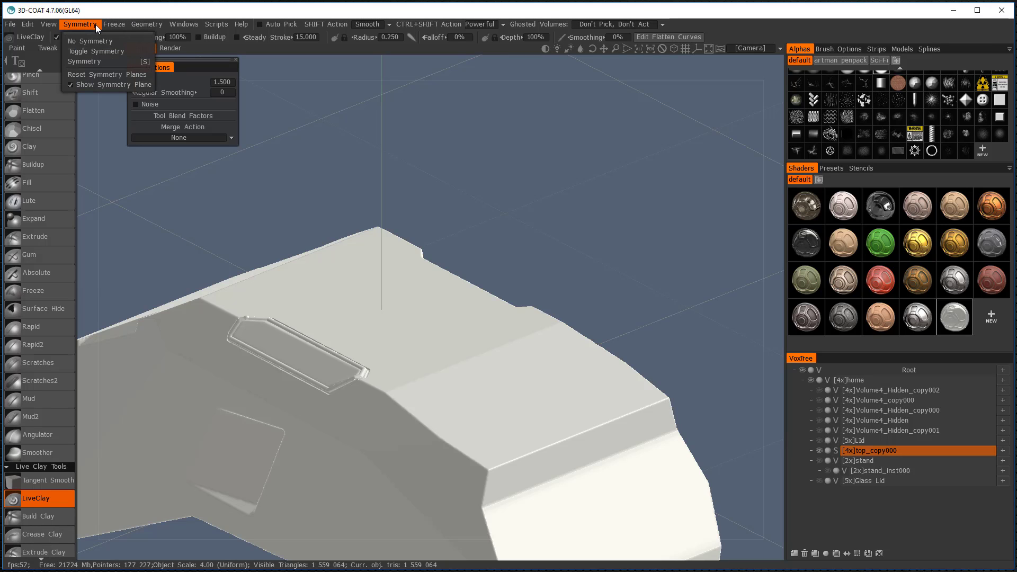
pyautogui.click(103, 64)
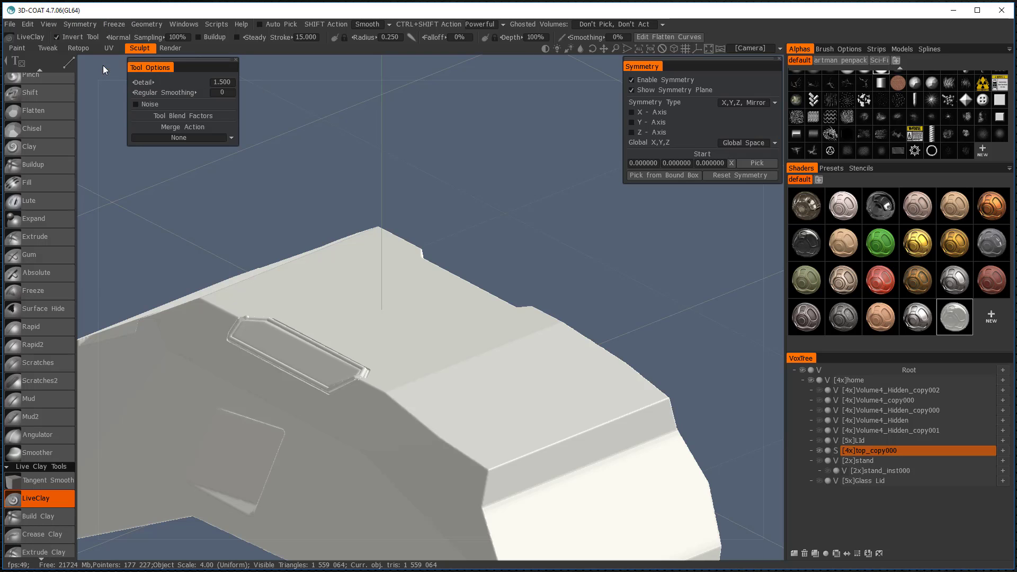
pyautogui.click(632, 112)
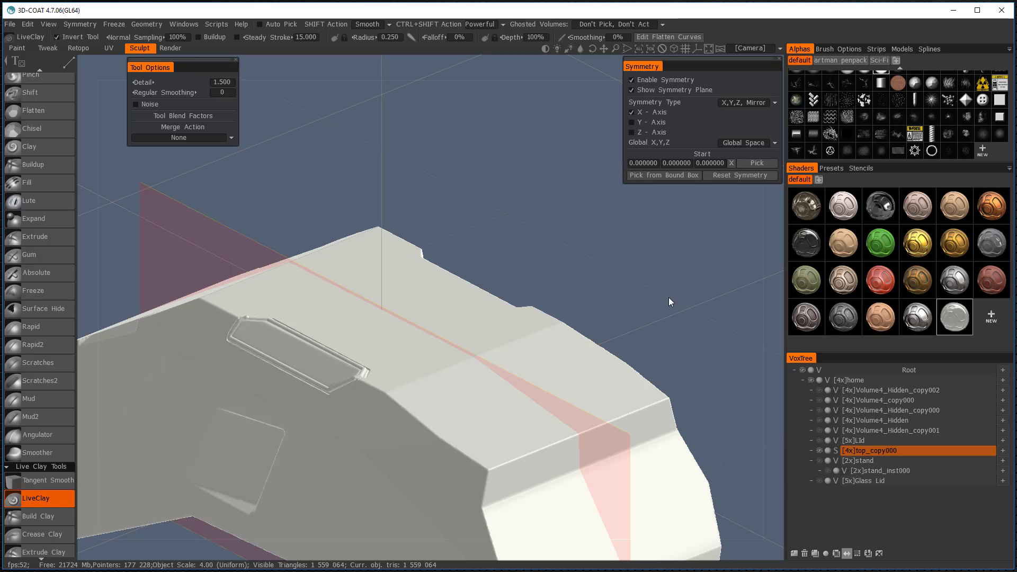
pyautogui.moveTo(668, 297)
pyautogui.mouseDown()
pyautogui.moveTo(624, 302)
pyautogui.moveTo(577, 285)
pyautogui.moveTo(576, 269)
pyautogui.moveTo(677, 281)
pyautogui.moveTo(705, 312)
pyautogui.moveTo(729, 318)
pyautogui.moveTo(756, 302)
pyautogui.moveTo(791, 484)
pyautogui.mouseUp()
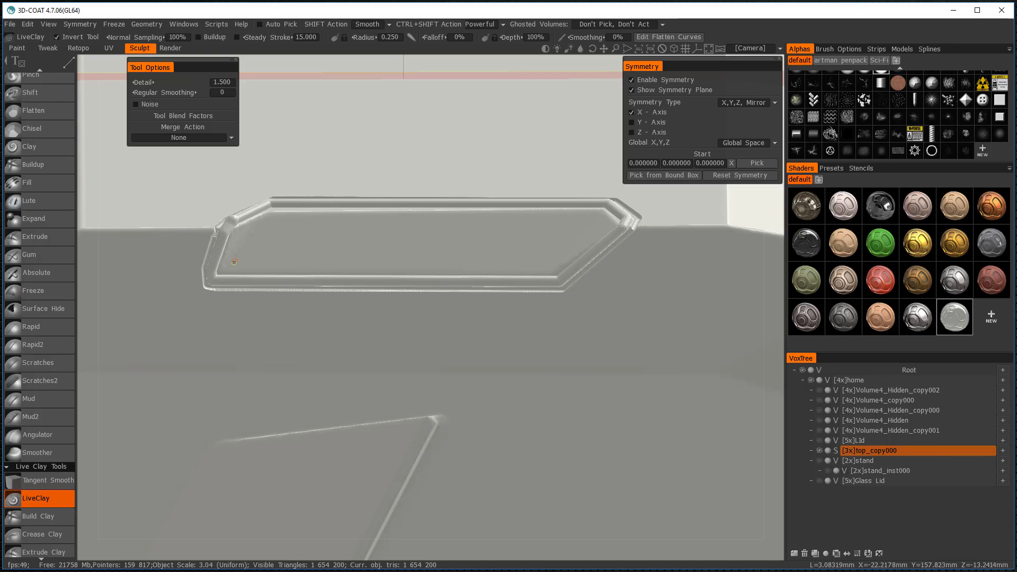
# Step: Set LiveClay to a freehand brush stroke with 0% depth and a radius of about 0.579
pyautogui.press('space')
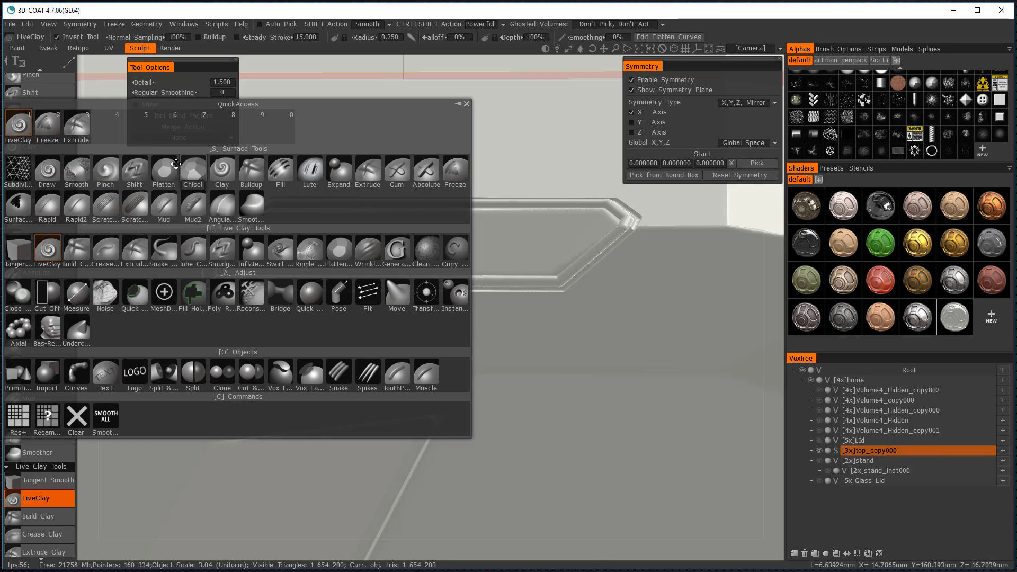
pyautogui.press('space')
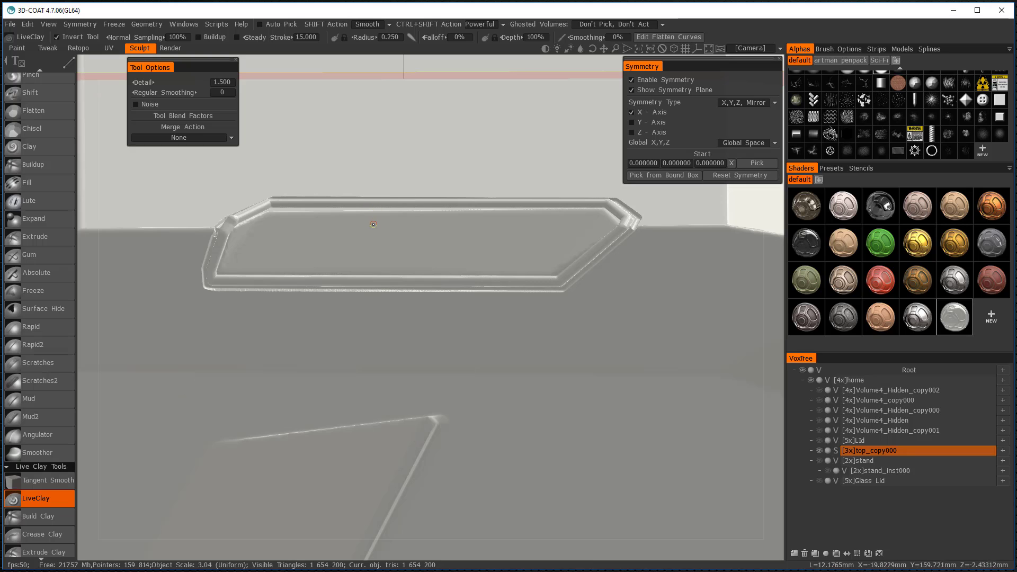
pyautogui.moveTo(377, 245)
pyautogui.mouseDown(button='right')
pyautogui.moveTo(366, 233)
pyautogui.moveTo(381, 234)
pyautogui.moveTo(388, 276)
pyautogui.mouseUp(button='right')
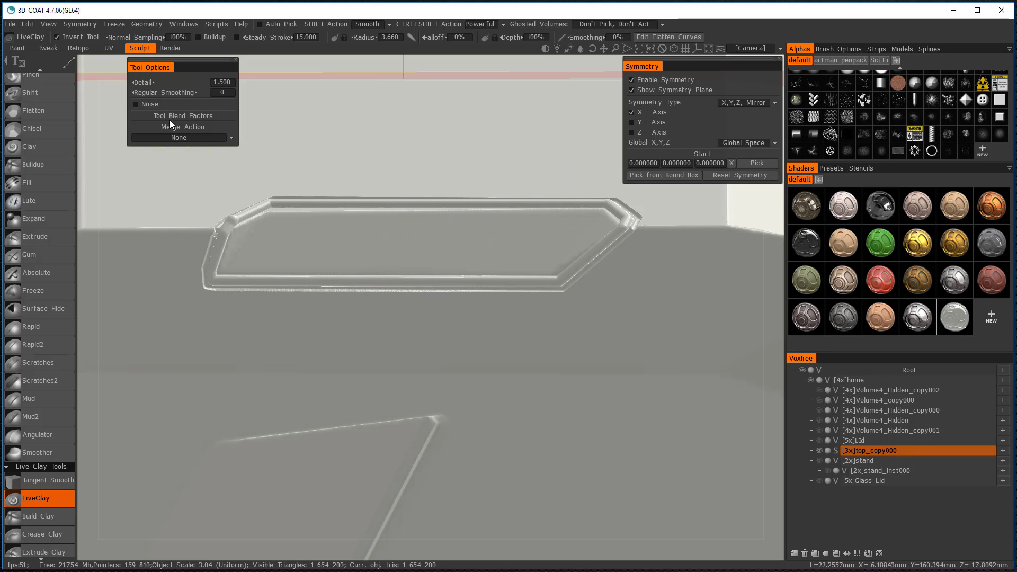
pyautogui.click(68, 63)
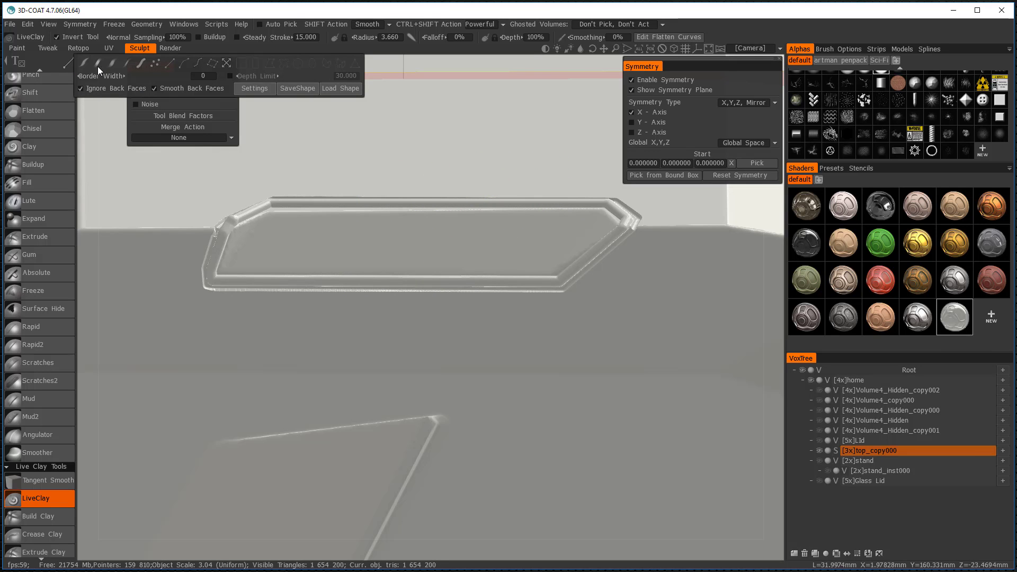
pyautogui.click(141, 66)
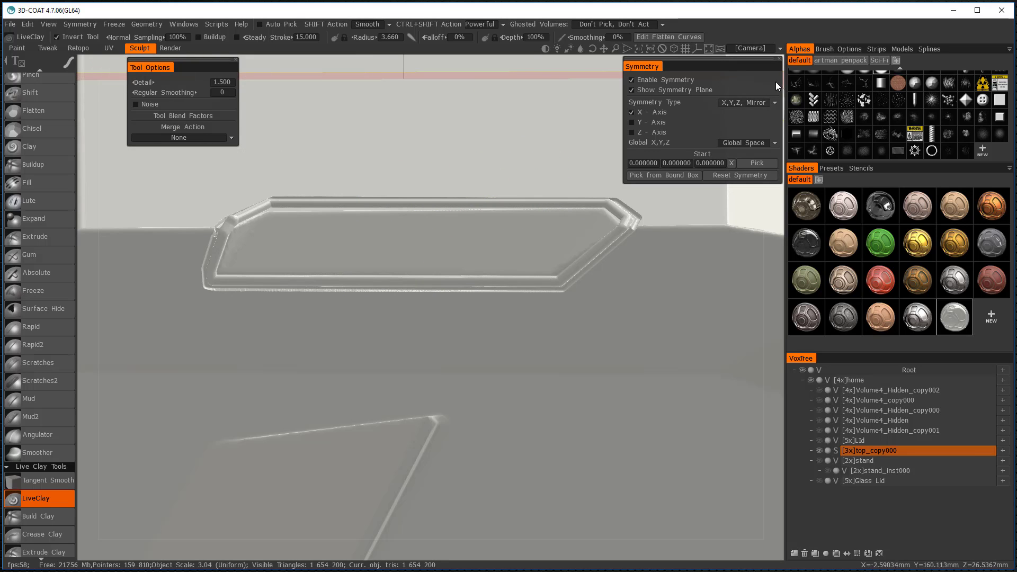
pyautogui.scroll(1, 915, 103)
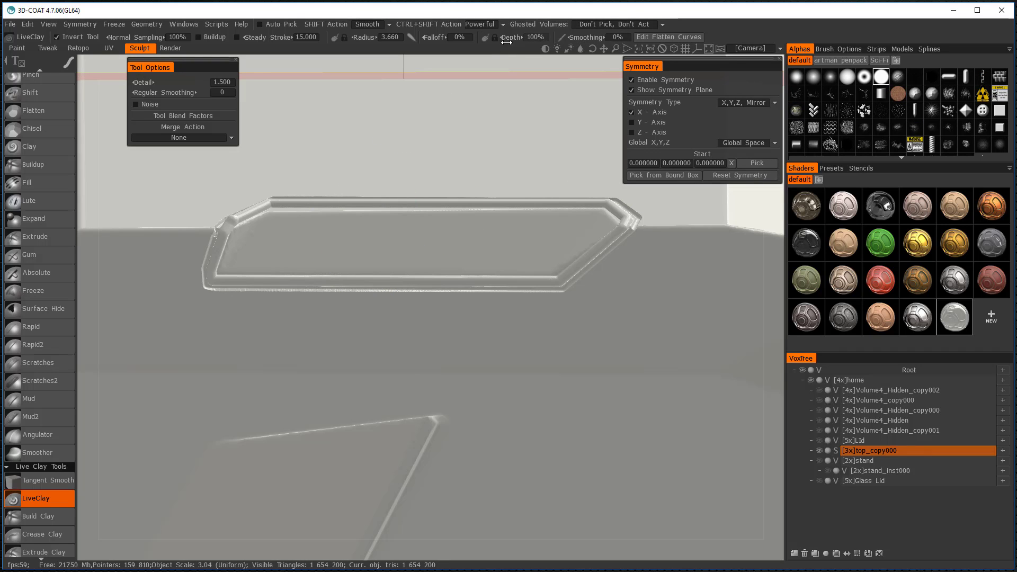
pyautogui.moveTo(337, 248); pyautogui.dragTo(301, 271, button='right')
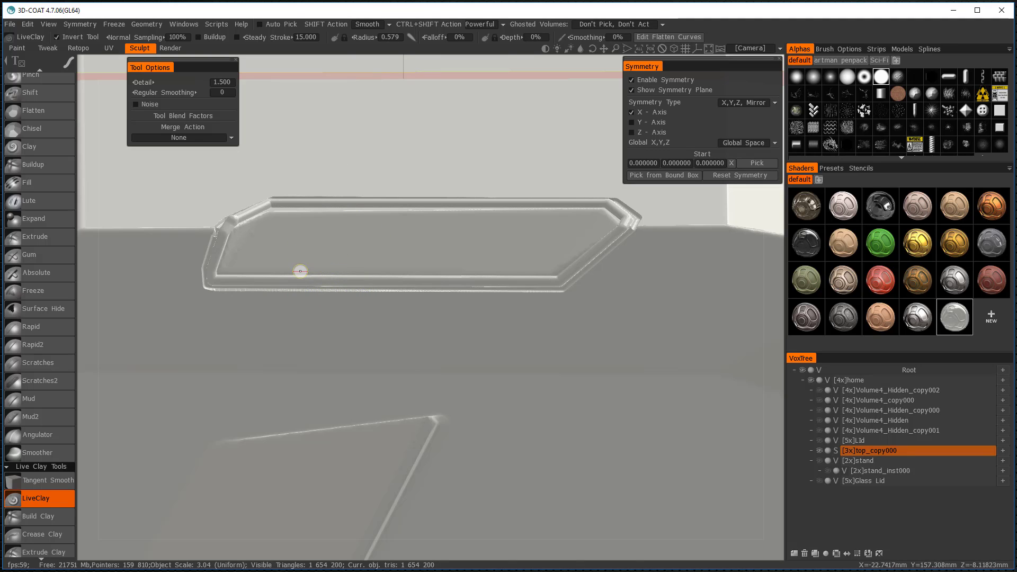
# Step: Show the wireframe and brush LiveClay over the rimmed recess's floor to refine its mesh
pyautogui.press('w')
pyautogui.moveTo(283, 214)
pyautogui.mouseDown()
pyautogui.moveTo(238, 266)
pyautogui.moveTo(536, 267)
pyautogui.mouseUp()
pyautogui.moveTo(570, 256)
pyautogui.mouseDown()
pyautogui.moveTo(604, 216)
pyautogui.moveTo(265, 222)
pyautogui.moveTo(229, 270)
pyautogui.moveTo(335, 219)
pyautogui.moveTo(576, 224)
pyautogui.moveTo(509, 255)
pyautogui.moveTo(294, 268)
pyautogui.moveTo(339, 257)
pyautogui.moveTo(562, 263)
pyautogui.moveTo(506, 242)
pyautogui.moveTo(297, 239)
pyautogui.moveTo(446, 238)
pyautogui.mouseUp()
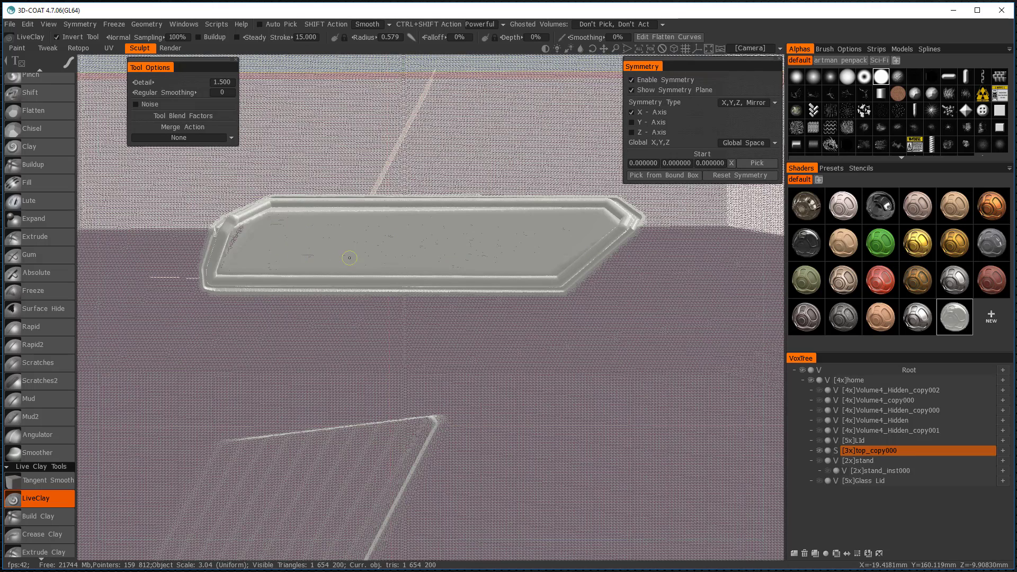
pyautogui.moveTo(499, 257); pyautogui.dragTo(477, 259)
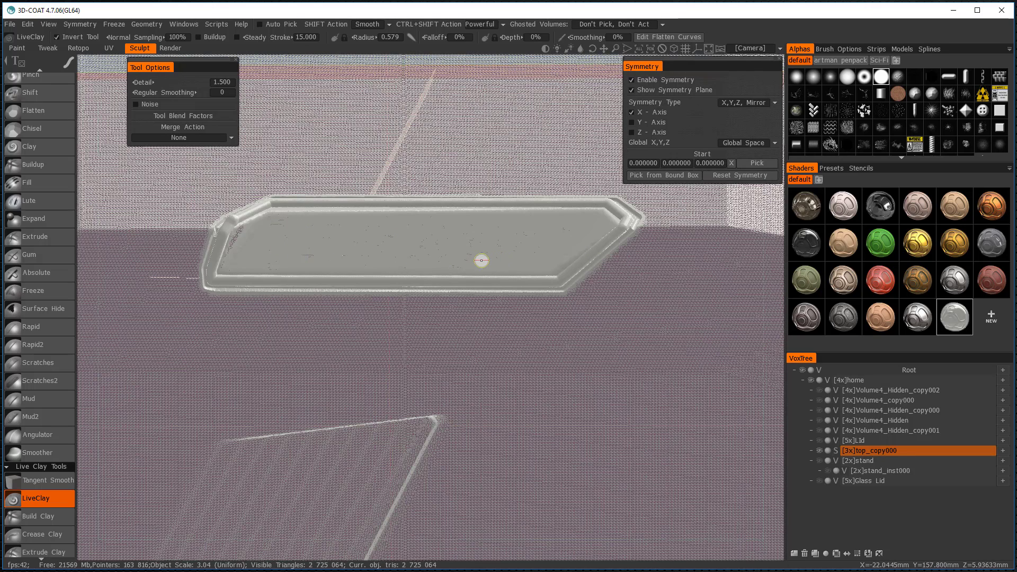
# Step: Freeze a slanted four-sided area covering most of the recess's floor, using a closed polygonal outline
pyautogui.press('space')
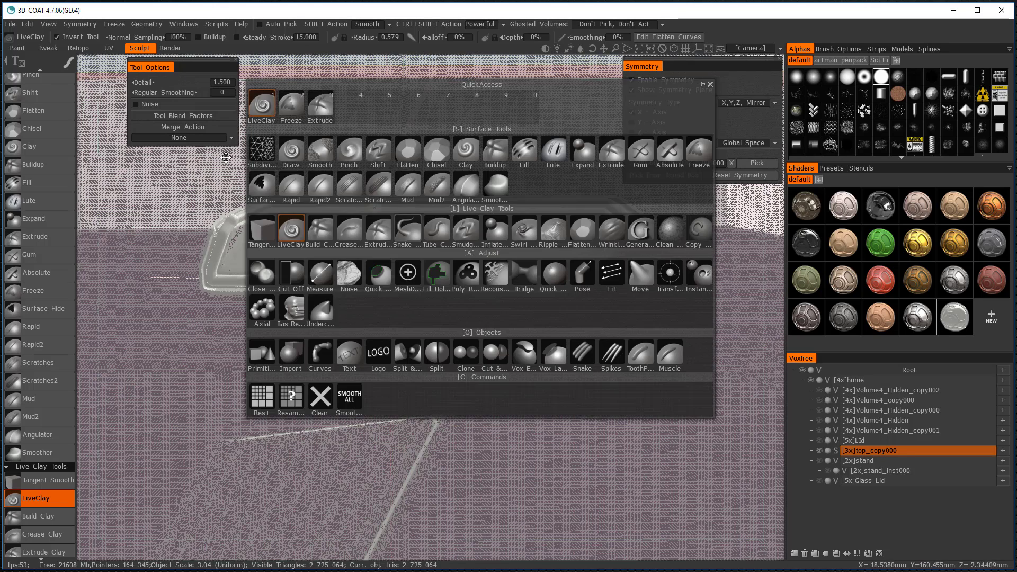
pyautogui.press('space')
pyautogui.press('space')
pyautogui.click(124, 70)
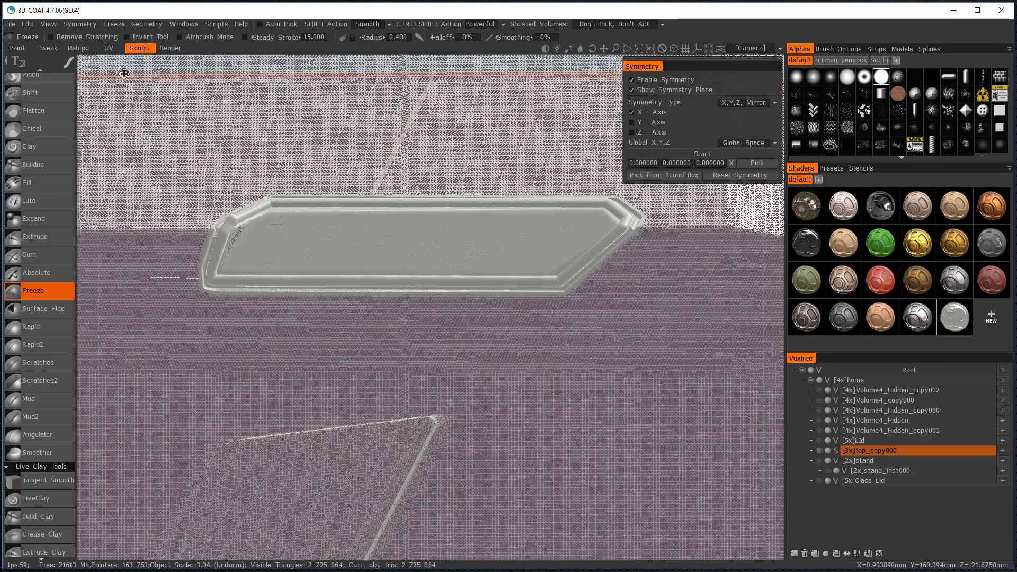
pyautogui.click(63, 67)
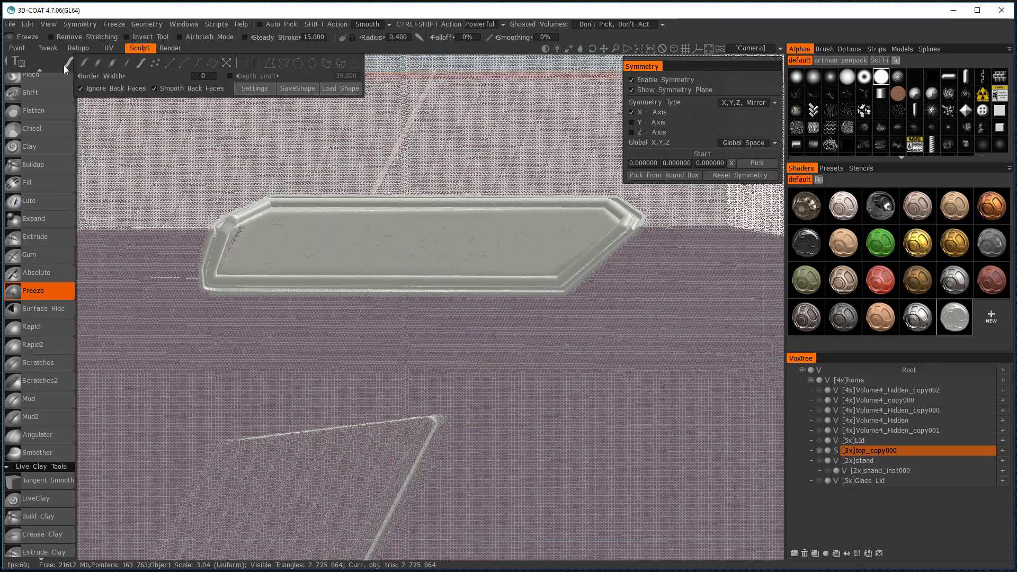
pyautogui.click(270, 64)
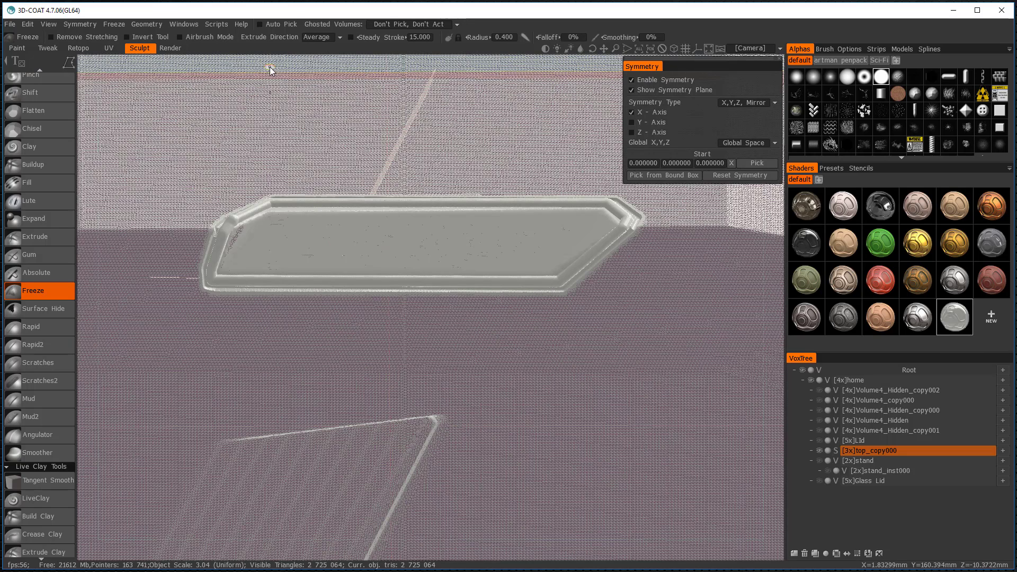
pyautogui.click(232, 267)
pyautogui.click(596, 210)
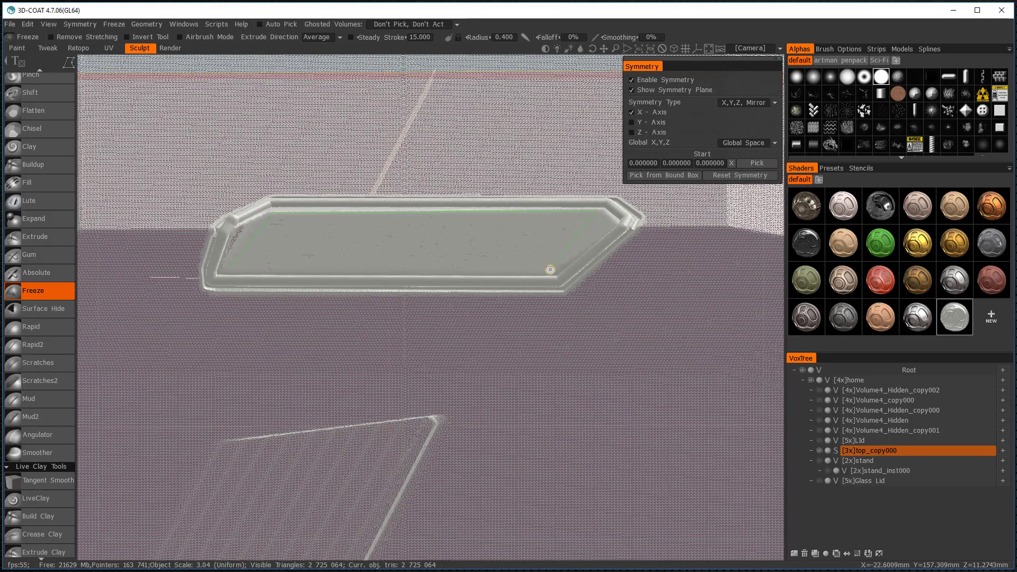
pyautogui.click(551, 271)
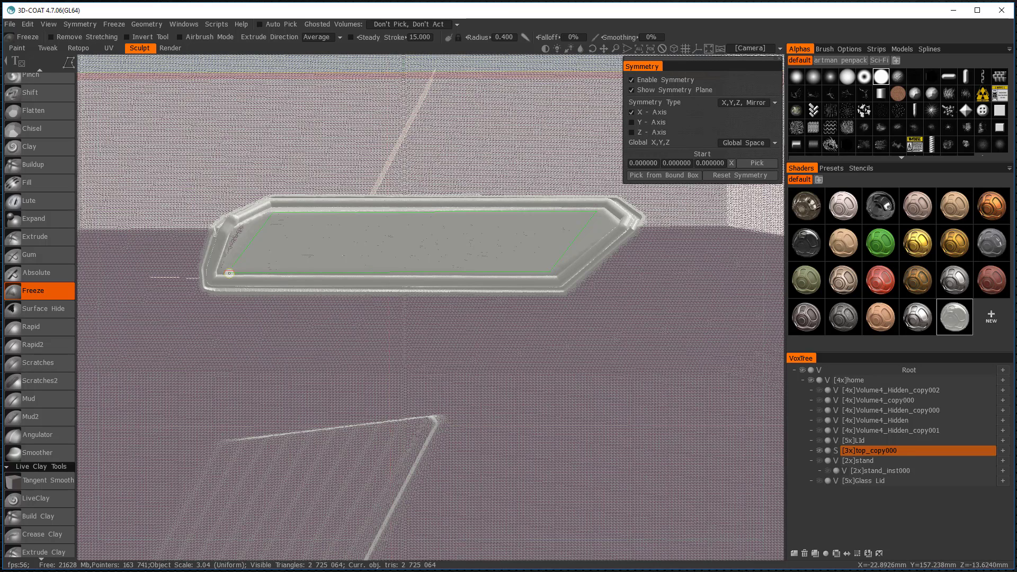
pyautogui.click(230, 272)
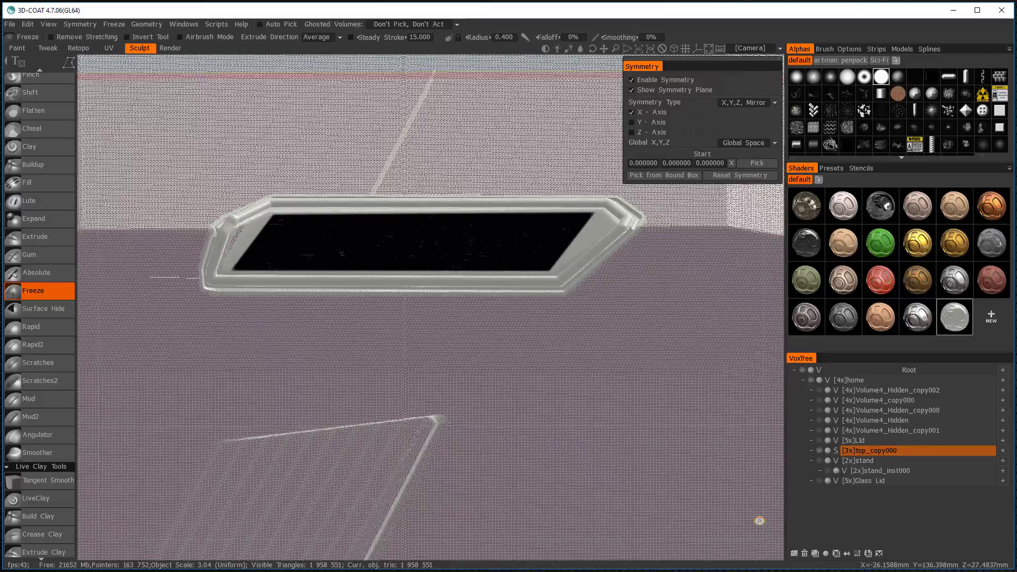
# Step: Set Freeze to a straight-line stroke with a radius of 0.4 and invert the tool to unfreeze
pyautogui.moveTo(586, 453)
pyautogui.mouseDown(button='middle')
pyautogui.moveTo(578, 454)
pyautogui.moveTo(597, 475)
pyautogui.moveTo(568, 454)
pyautogui.mouseUp(button='middle')
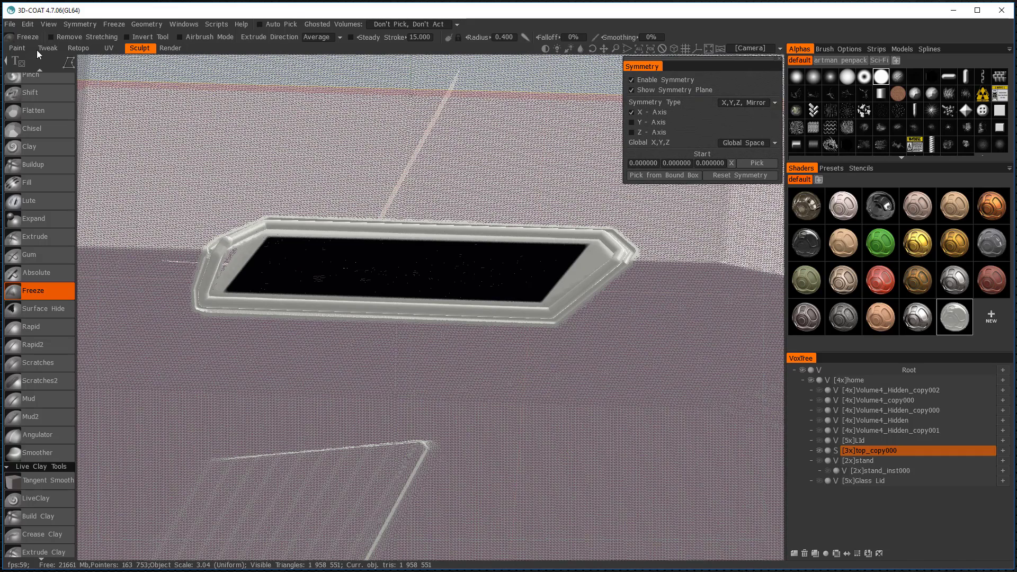
pyautogui.moveTo(78, 60)
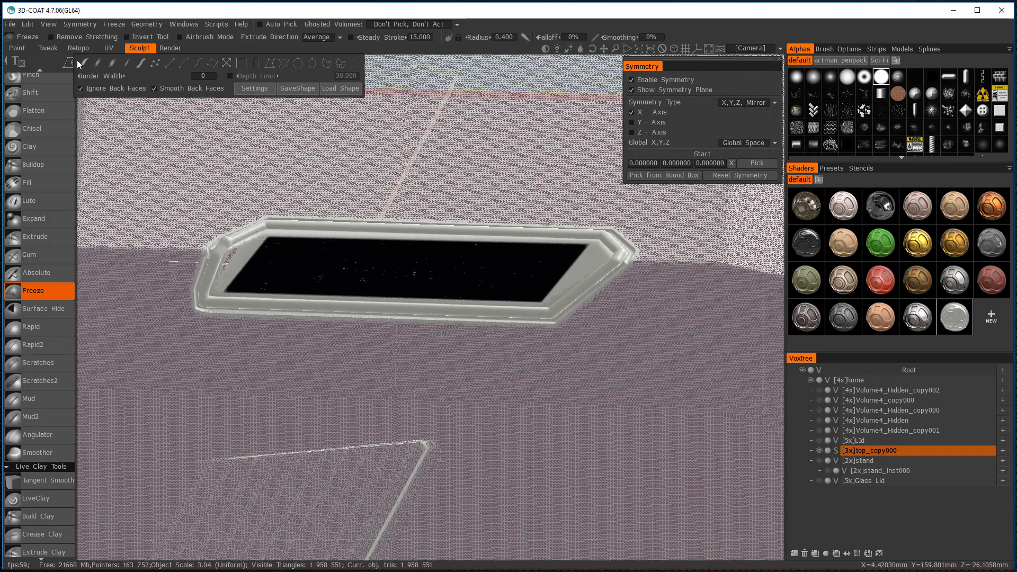
pyautogui.click(170, 64)
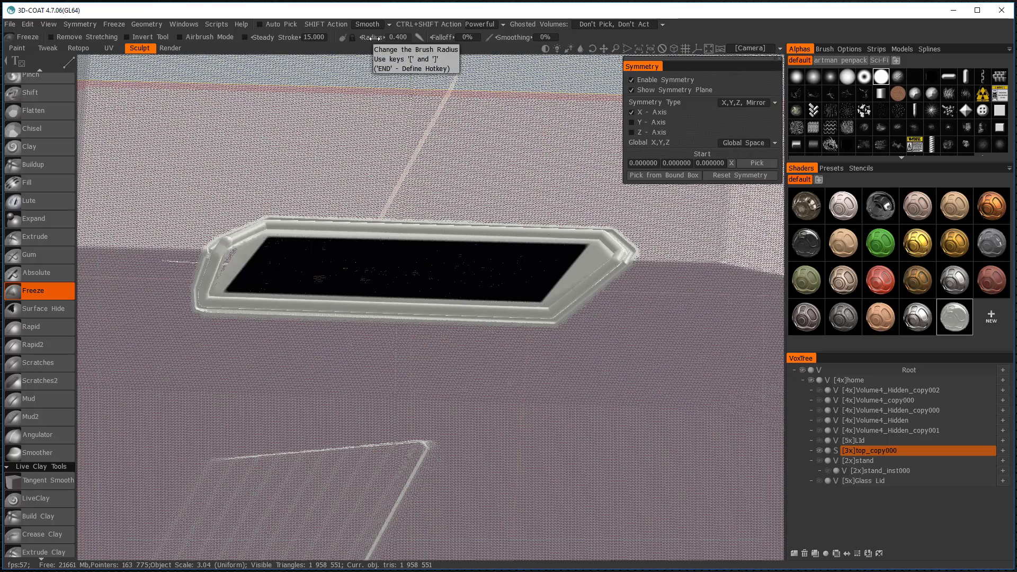
pyautogui.click(396, 35)
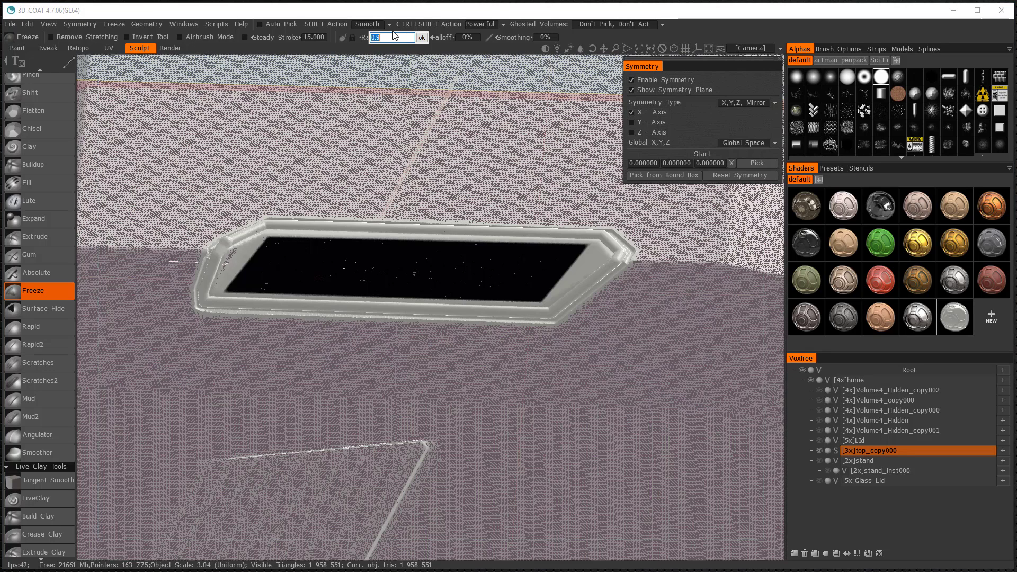
pyautogui.write('.4')
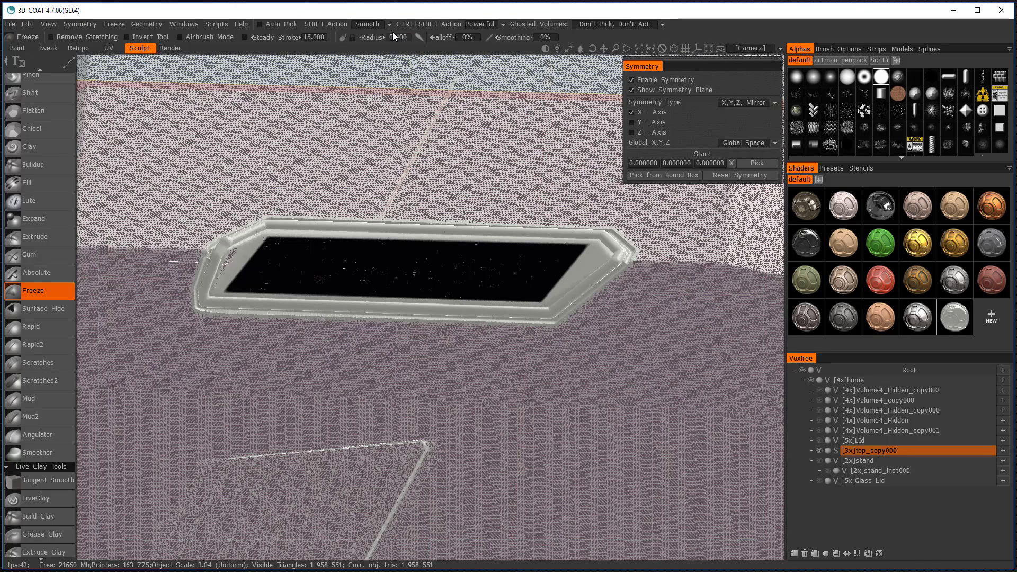
pyautogui.press('Return')
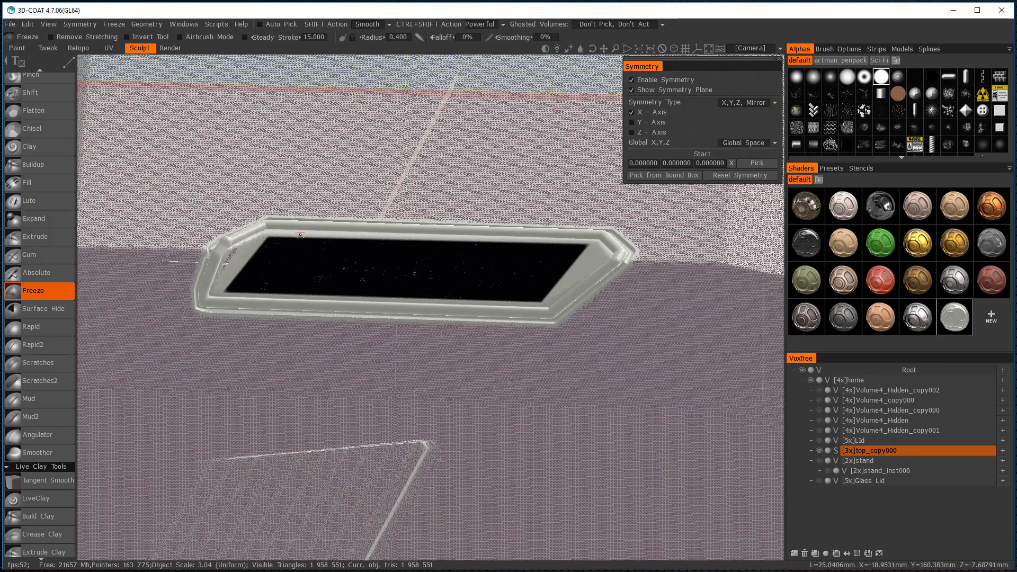
pyautogui.click(127, 37)
# Step: Unfreeze three slanted straight strips across the frozen area in the recess, dividing it into four panels
pyautogui.moveTo(307, 228); pyautogui.dragTo(332, 310)
pyautogui.click(332, 310)
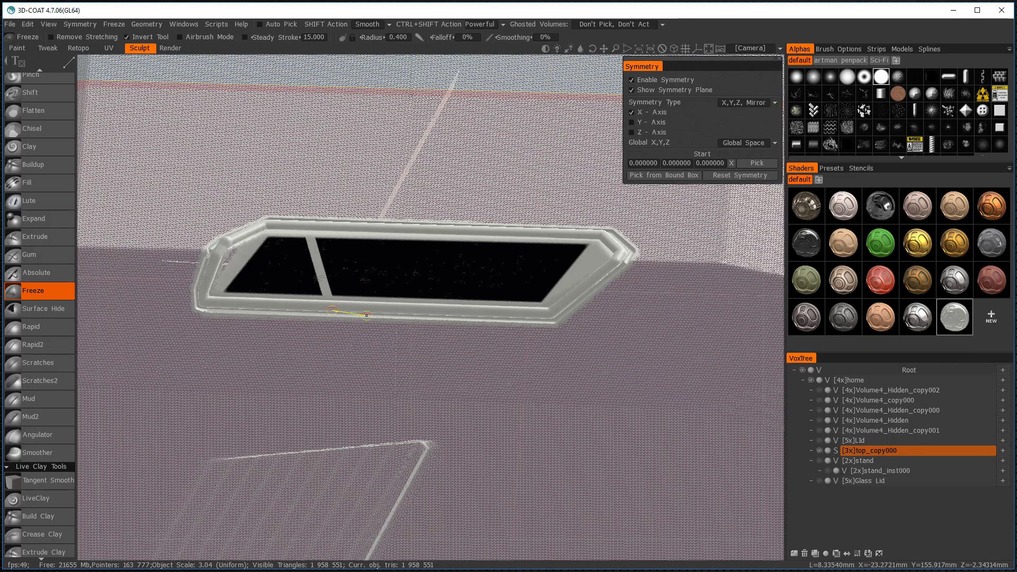
pyautogui.press('Escape')
pyautogui.click(376, 300)
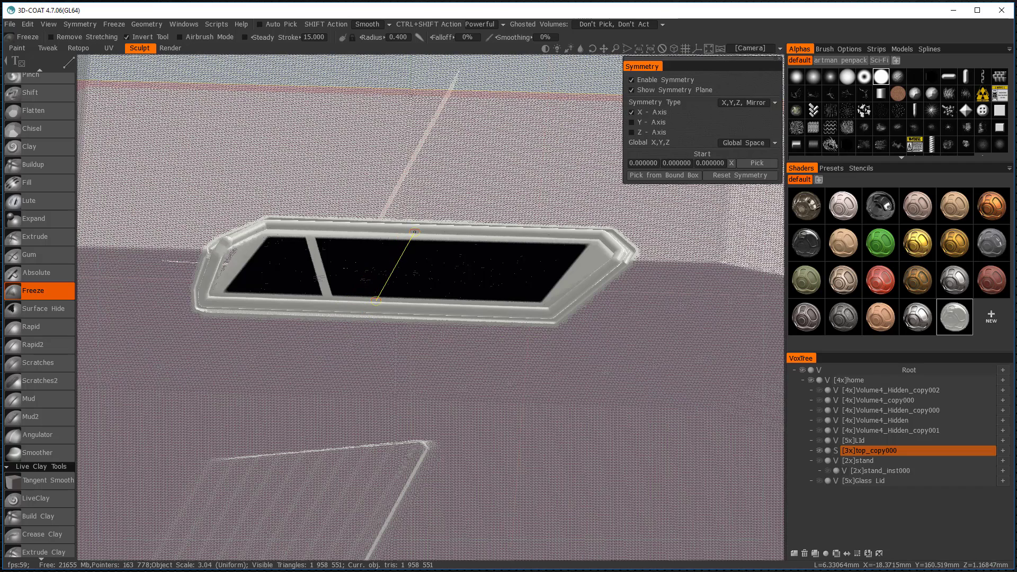
pyautogui.click(417, 232)
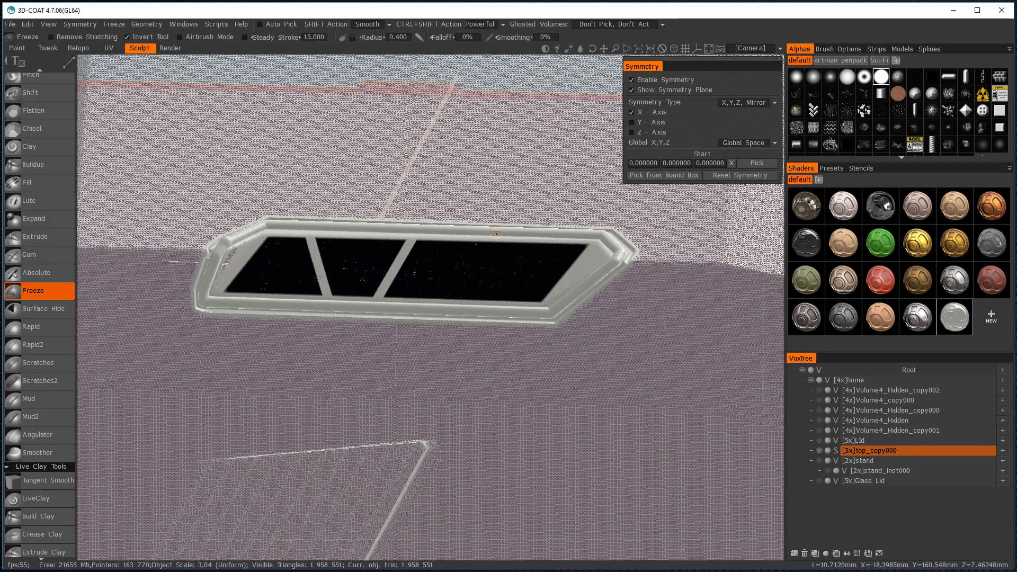
pyautogui.click(469, 238)
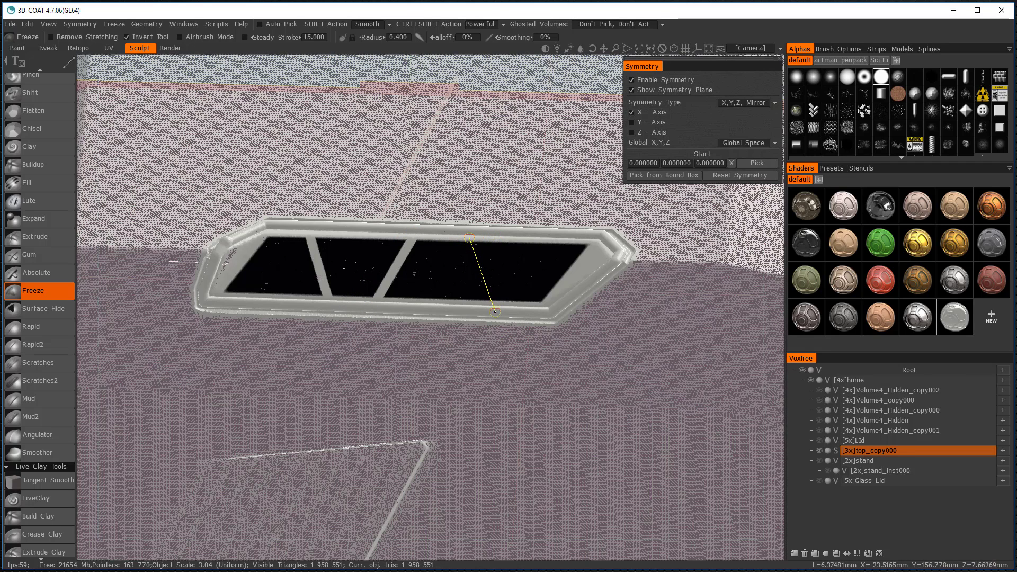
pyautogui.click(493, 306)
pyautogui.press('Escape')
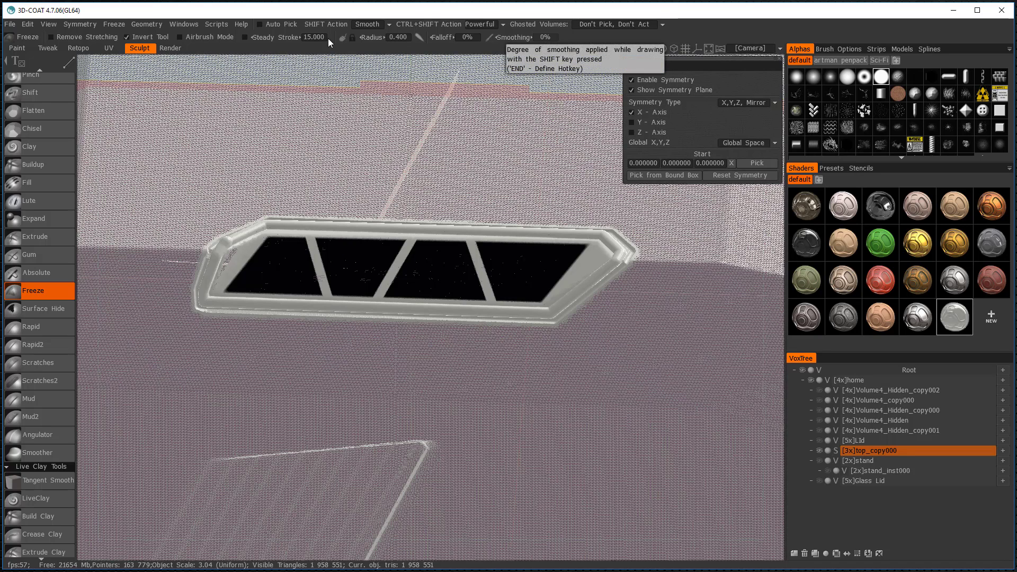
# Step: Invert the frozen area and push in the recess's four panels with an inverted rectangular Extrude at 100% depth
pyautogui.moveTo(68, 62)
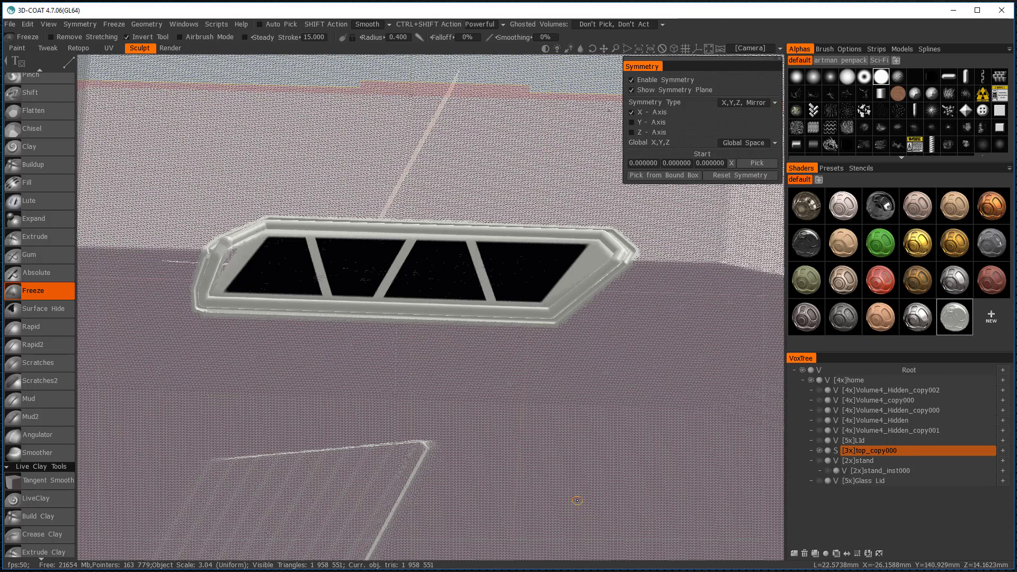
pyautogui.hotkey('ctrl', 'shift', 'i')
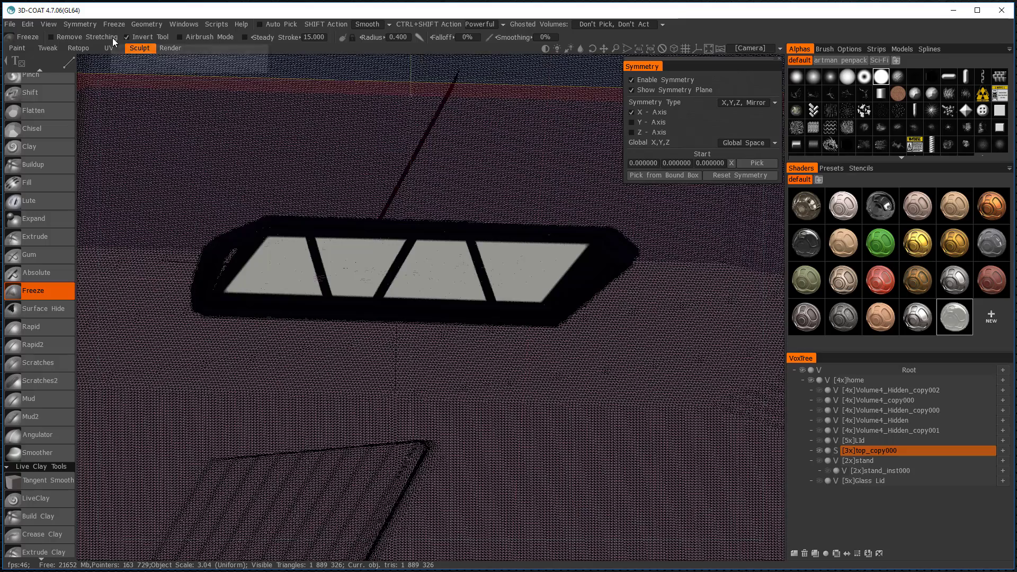
pyautogui.press('space')
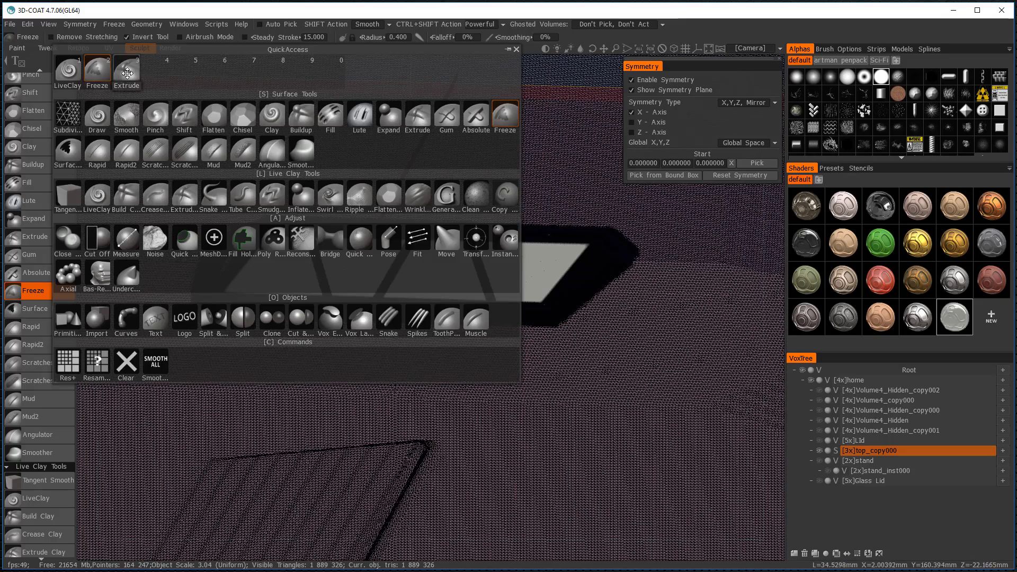
pyautogui.click(127, 73)
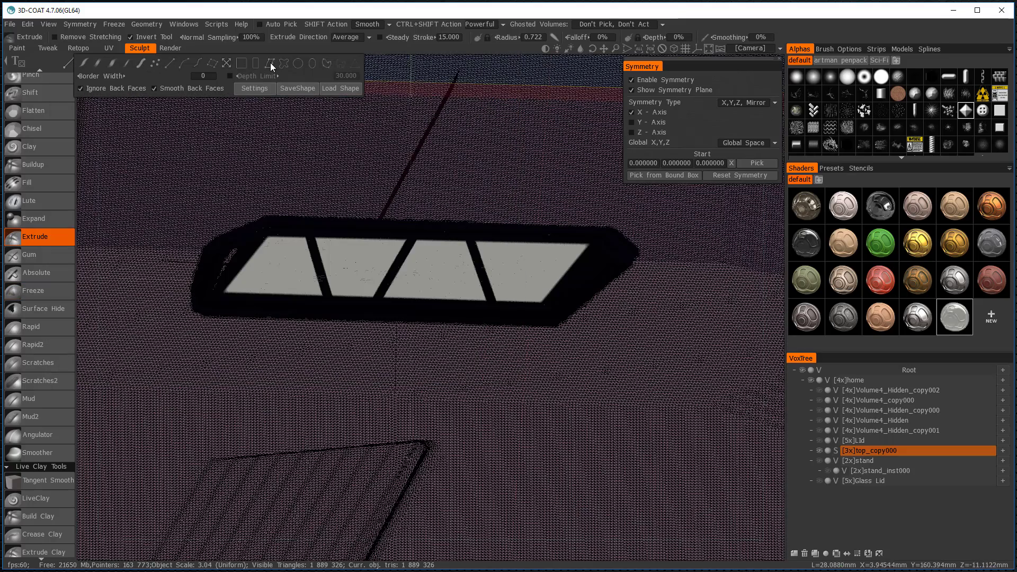
pyautogui.click(256, 64)
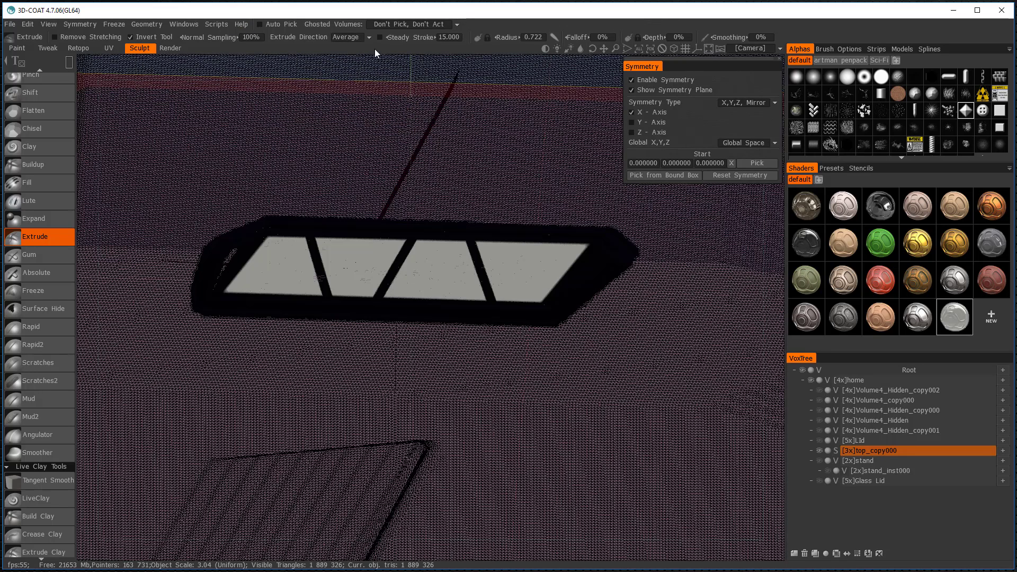
pyautogui.moveTo(656, 38); pyautogui.dragTo(917, 17)
pyautogui.moveTo(691, 24); pyautogui.dragTo(752, 25)
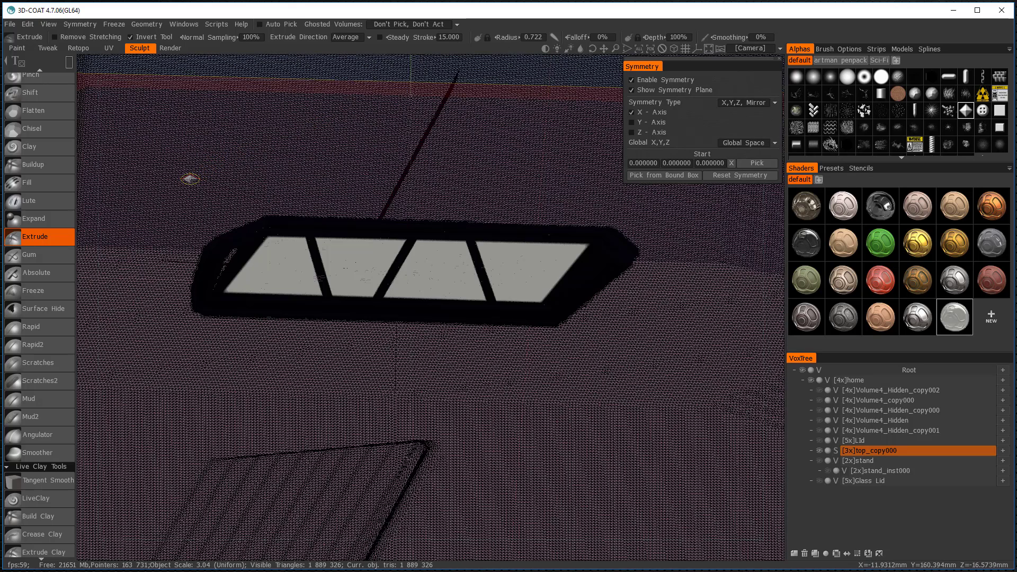
pyautogui.moveTo(186, 179); pyautogui.dragTo(659, 396)
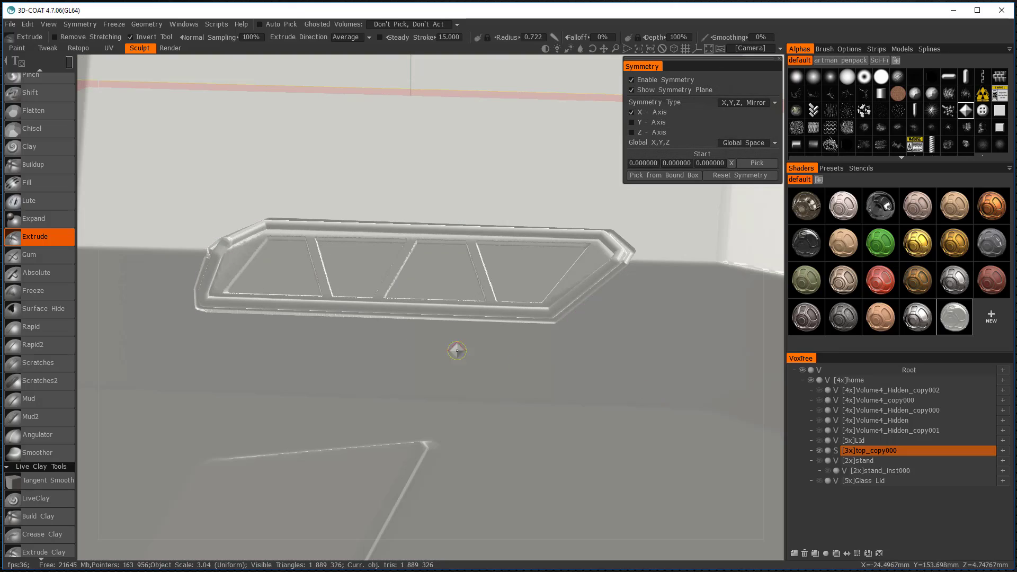
pyautogui.moveTo(357, 313)
pyautogui.mouseDown(button='middle')
pyautogui.moveTo(406, 332)
pyautogui.moveTo(454, 249)
pyautogui.moveTo(317, 258)
pyautogui.moveTo(290, 272)
pyautogui.moveTo(350, 289)
pyautogui.moveTo(405, 273)
pyautogui.moveTo(427, 247)
pyautogui.mouseUp(button='middle')
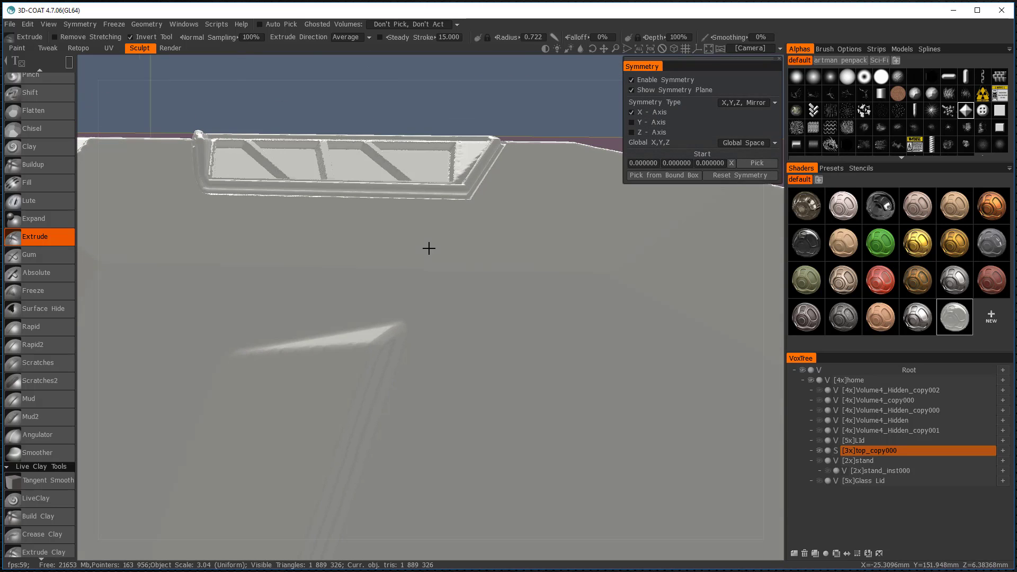
# Step: Apply the dark-edged silver metal shader to top_copy000 and inspect the recess panels from several angles
pyautogui.click(919, 328)
pyautogui.moveTo(565, 268)
pyautogui.mouseDown(button='middle')
pyautogui.moveTo(563, 284)
pyautogui.moveTo(567, 265)
pyautogui.mouseUp(button='middle')
pyautogui.moveTo(508, 248); pyautogui.dragTo(504, 336, button='middle')
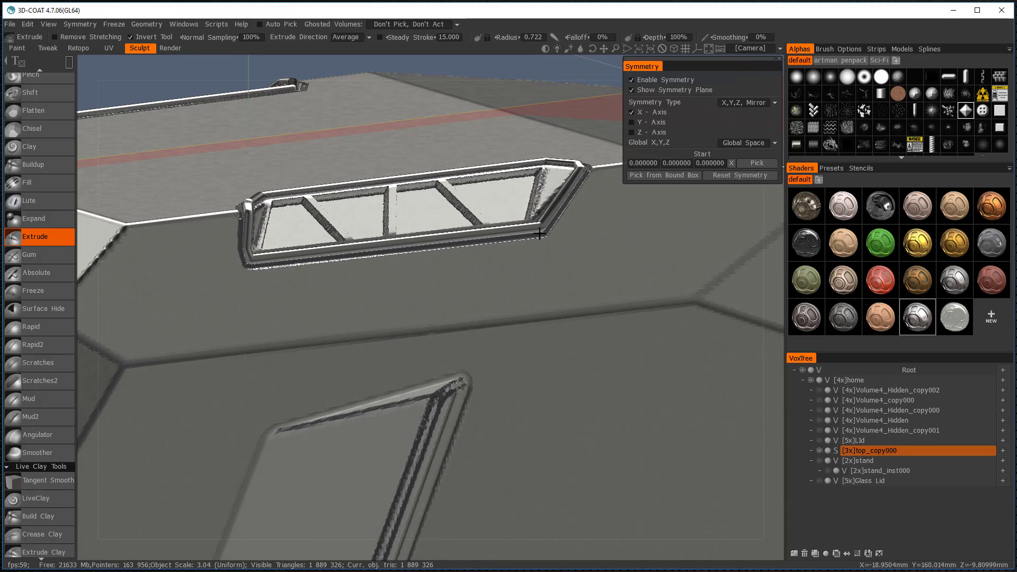
pyautogui.moveTo(614, 360); pyautogui.dragTo(652, 350, button='middle')
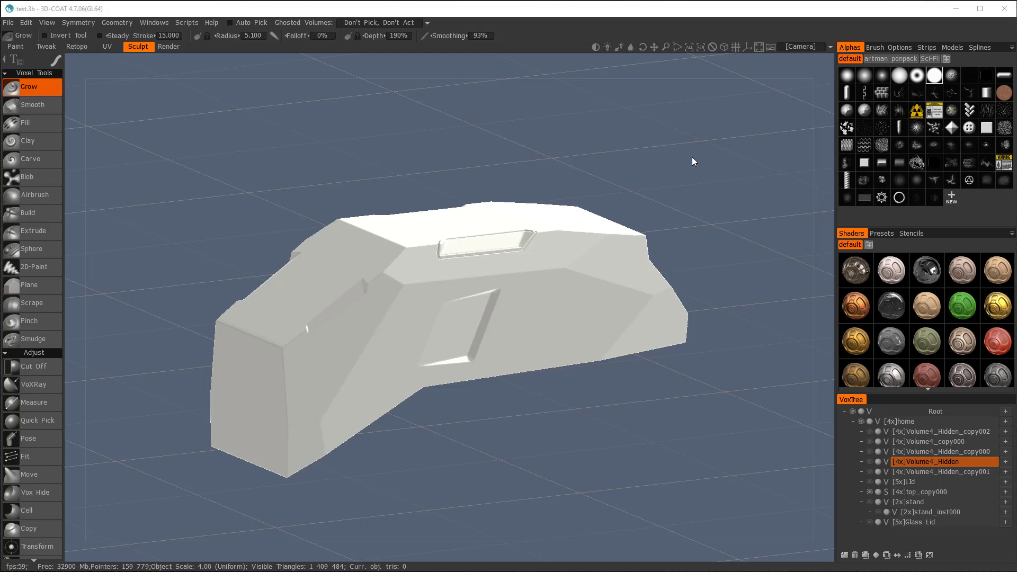
pyautogui.moveTo(790, 199); pyautogui.dragTo(727, 105)
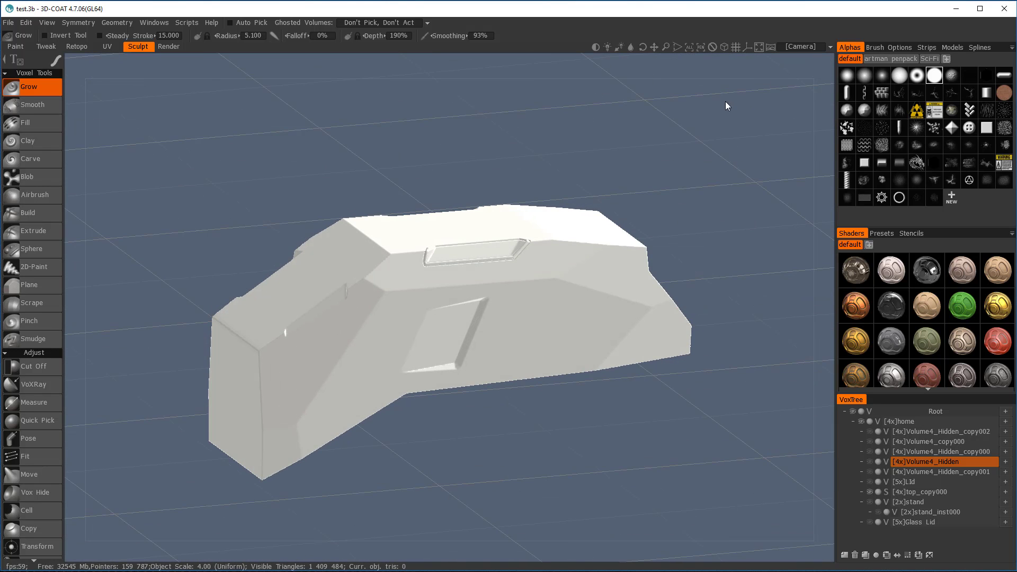
pyautogui.click(770, 48)
pyautogui.scroll(-2, 769, 148)
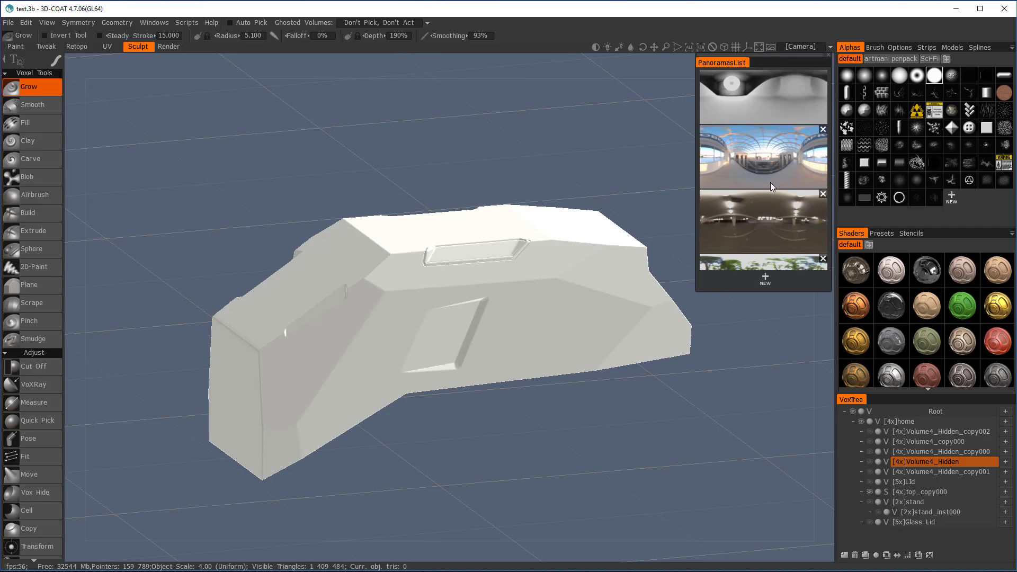
pyautogui.scroll(-3, 773, 166)
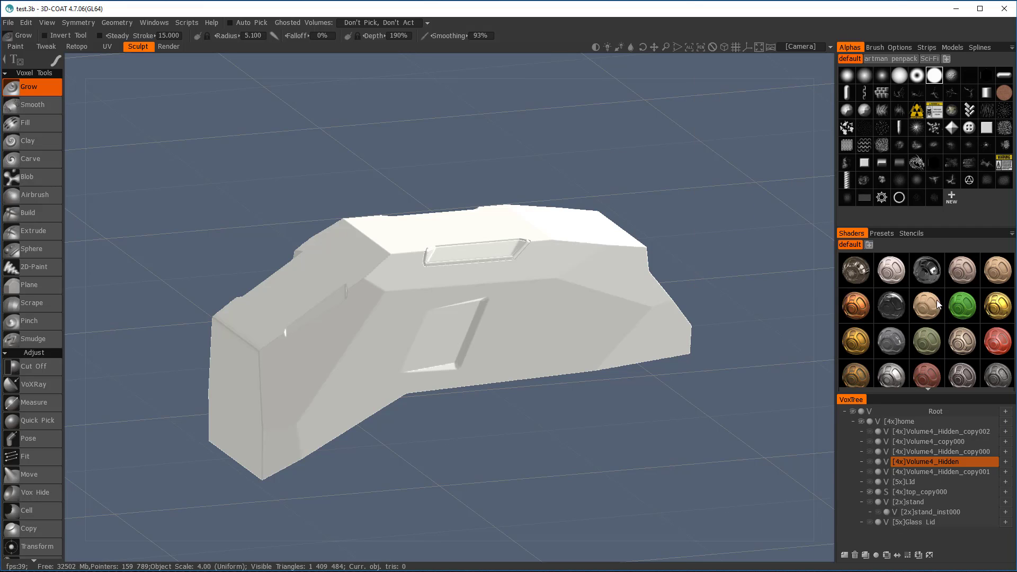
# Step: Select top_copy000, apply the dark-edged silver metal shader and view the model from its right side
pyautogui.scroll(-1, 938, 305)
pyautogui.click(927, 380)
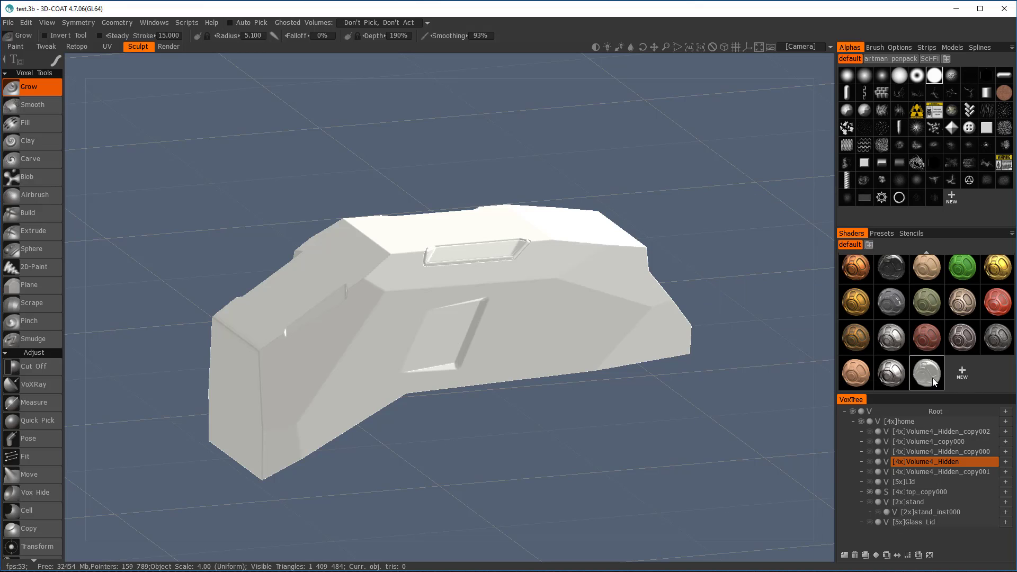
pyautogui.click(896, 380)
pyautogui.moveTo(873, 463); pyautogui.dragTo(933, 493)
pyautogui.click(891, 373)
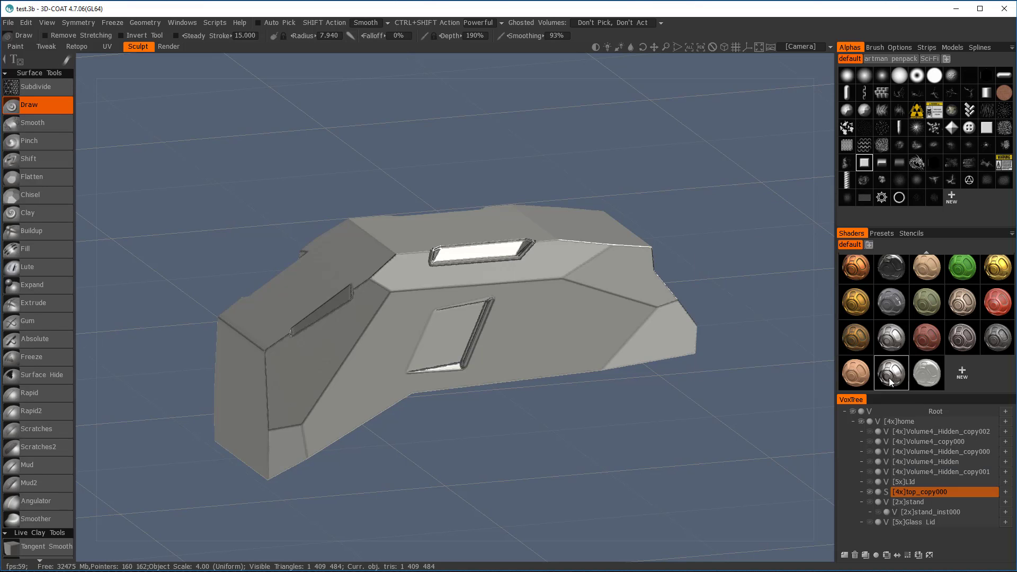
pyautogui.moveTo(705, 191); pyautogui.dragTo(741, 133)
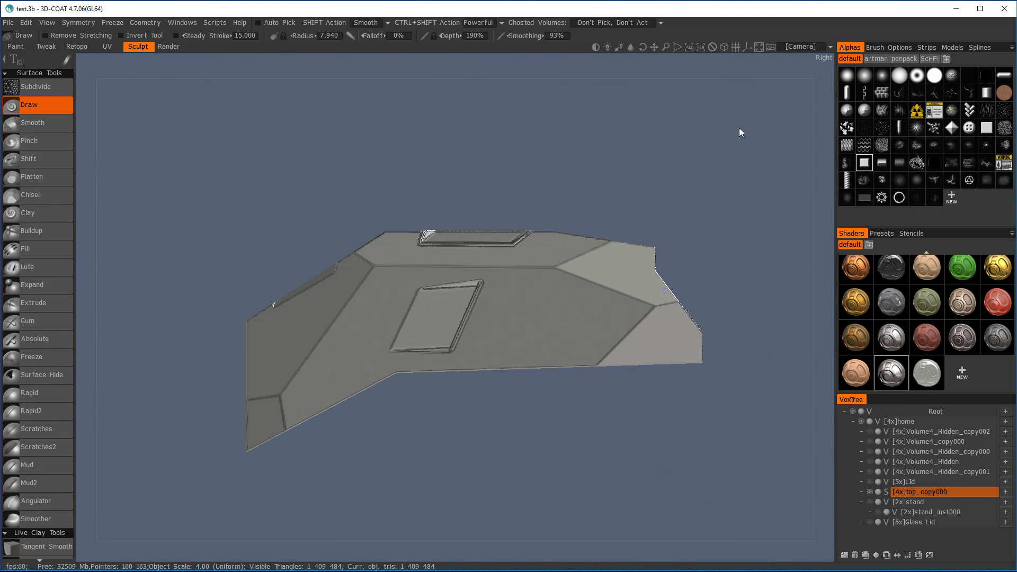
pyautogui.moveTo(749, 139); pyautogui.dragTo(754, 200, button='right')
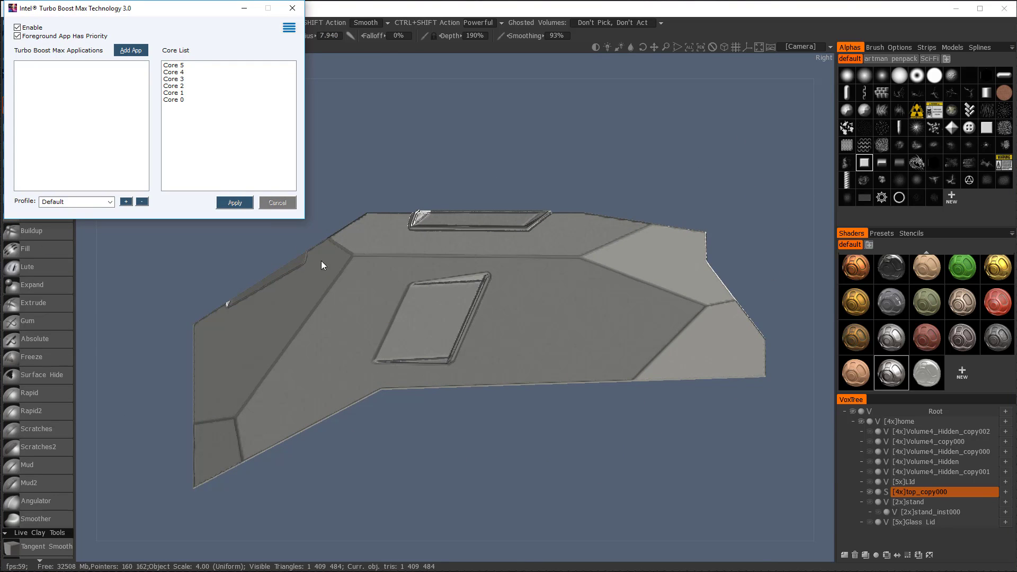
# Step: Close the Intel Turbo Boost window and look at the reference image TechBox2.5a.jpg in XnView
pyautogui.click(292, 8)
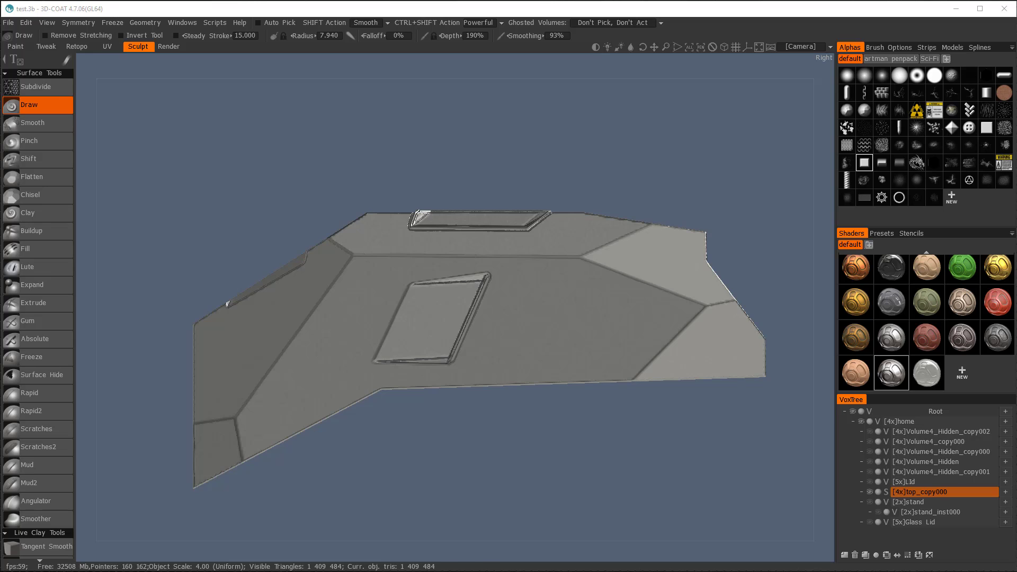
pyautogui.hotkey('alt', 'Tab')
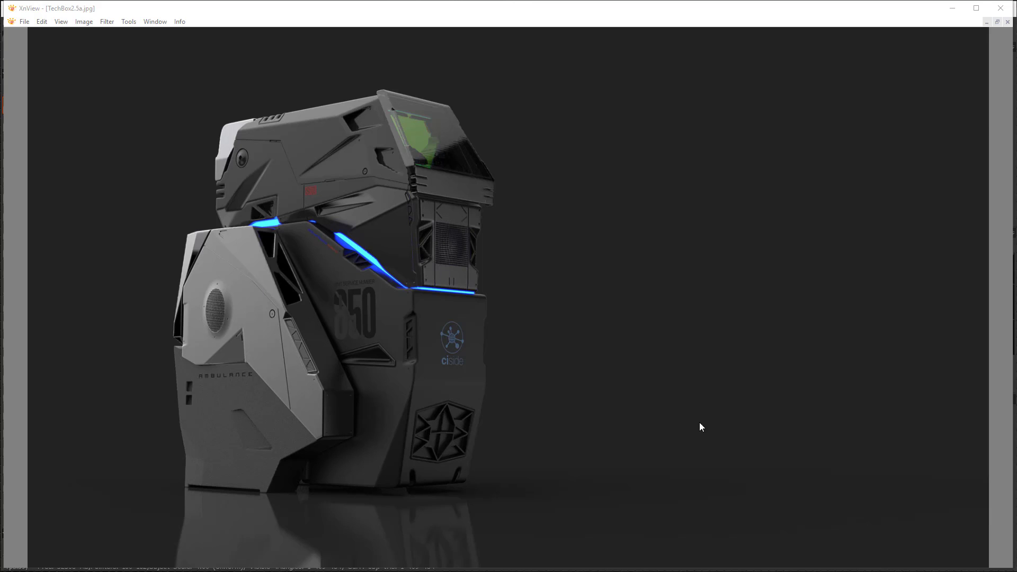
pyautogui.click(961, 13)
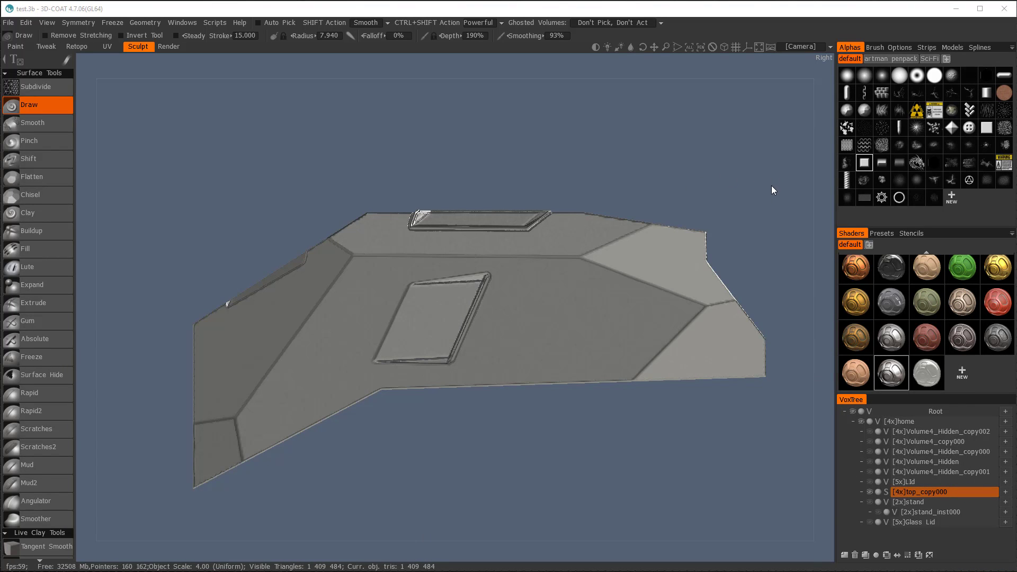
# Step: Brush LiveClay over a small patch of the side face beside the slanted recess to refine its mesh
pyautogui.moveTo(772, 200); pyautogui.dragTo(743, 205, button='middle')
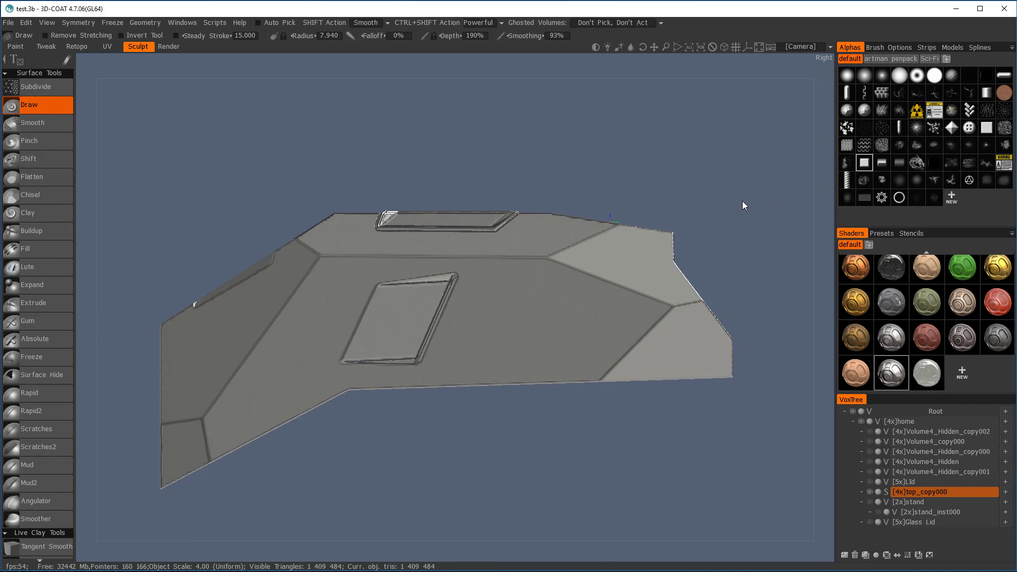
pyautogui.scroll(3, 817, 406)
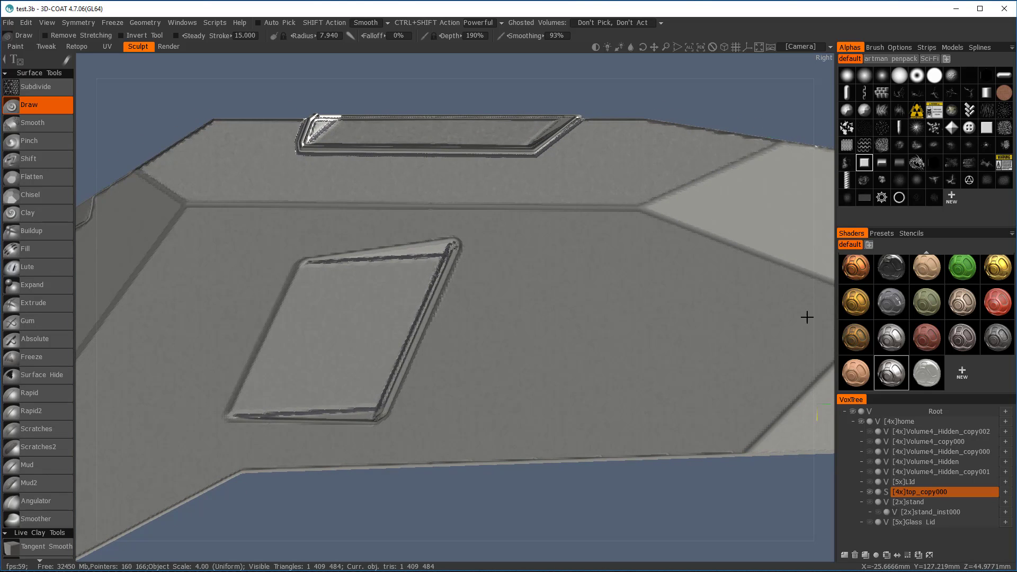
pyautogui.moveTo(774, 91); pyautogui.dragTo(666, 91, button='middle')
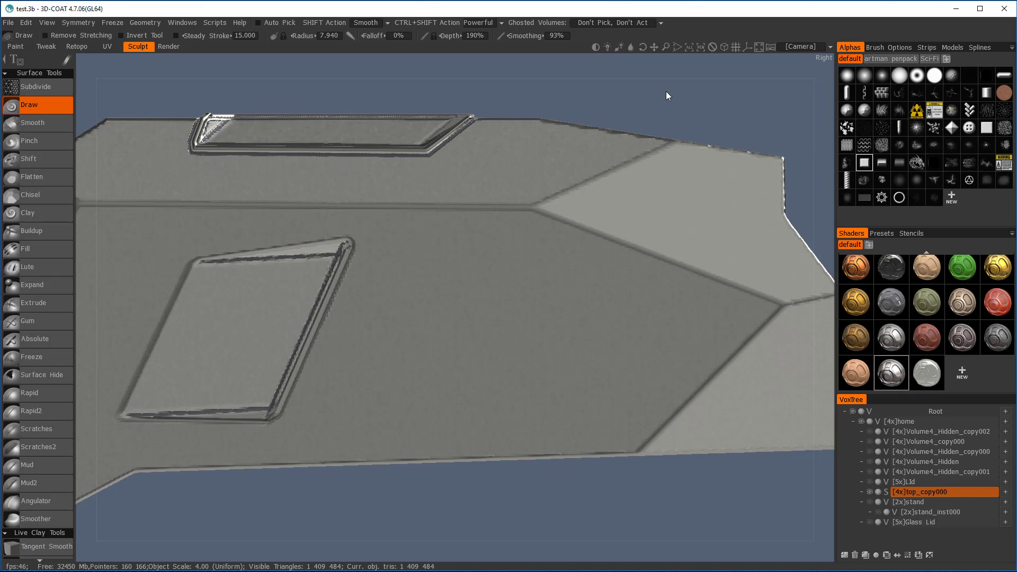
pyautogui.press('space')
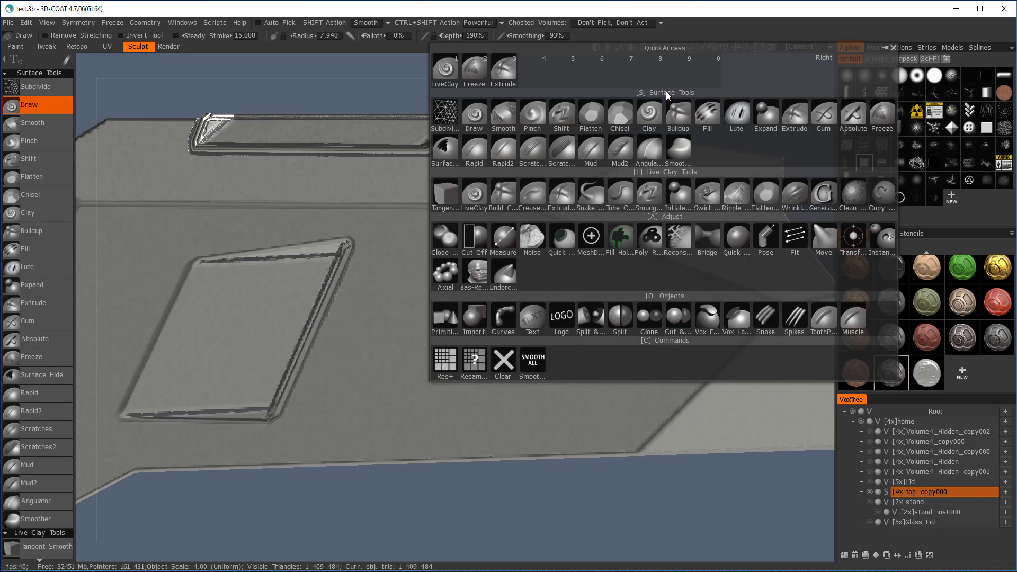
pyautogui.click(448, 73)
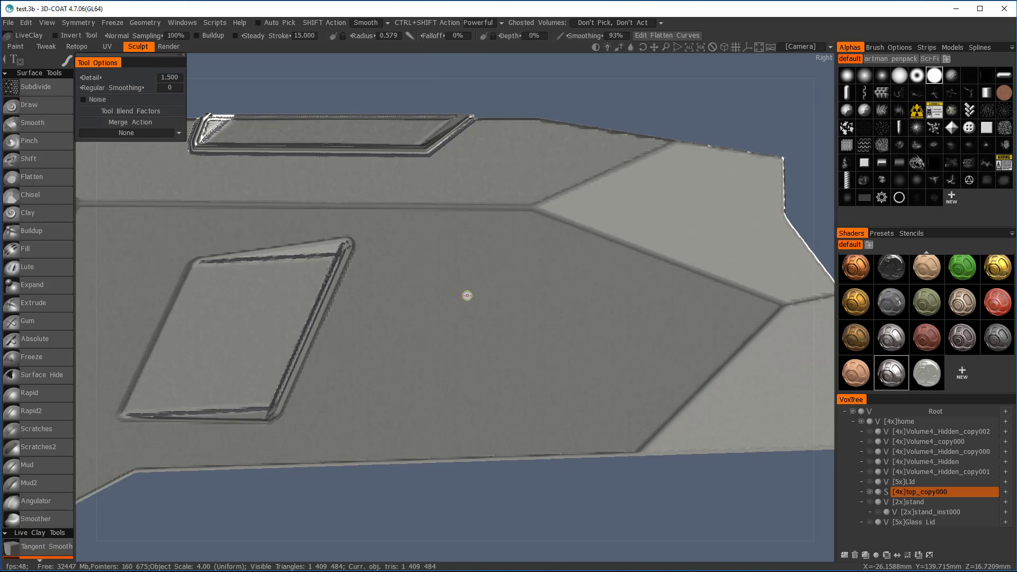
pyautogui.moveTo(464, 311); pyautogui.dragTo(497, 313)
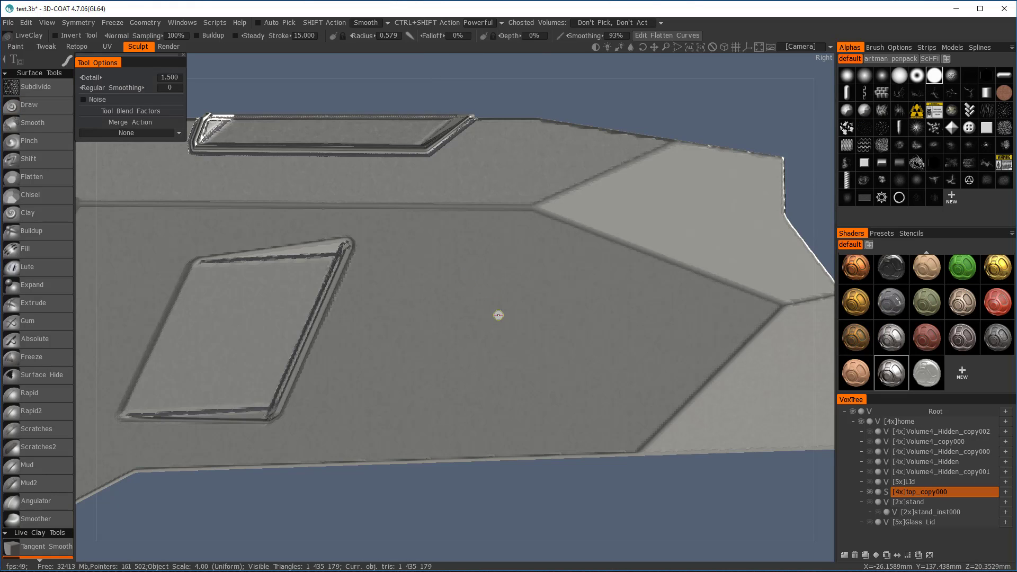
# Step: Show the wireframe and extend the LiveClay-refined patch over more of the side face
pyautogui.press('e')
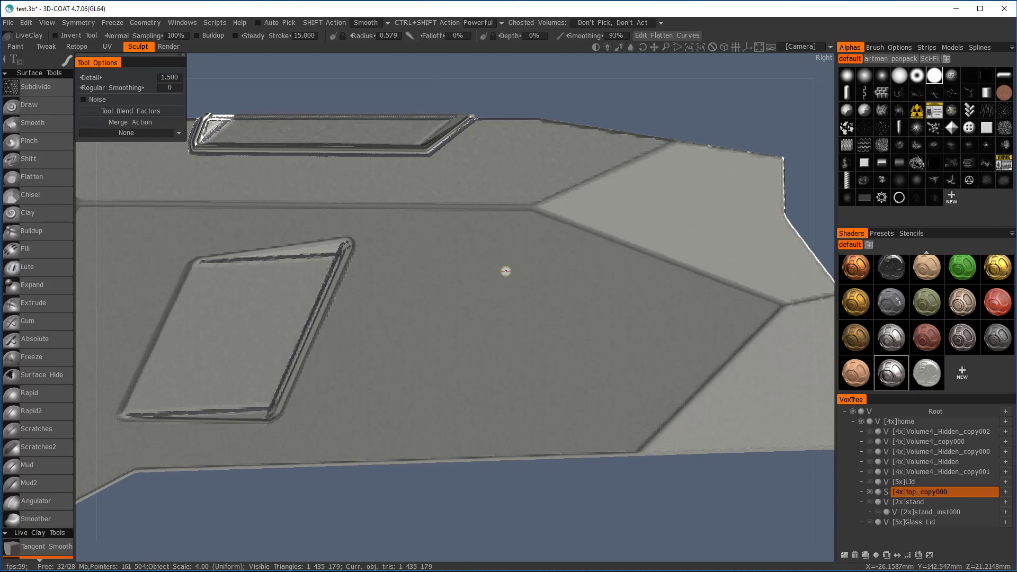
pyautogui.press('w')
pyautogui.moveTo(506, 272); pyautogui.dragTo(504, 272)
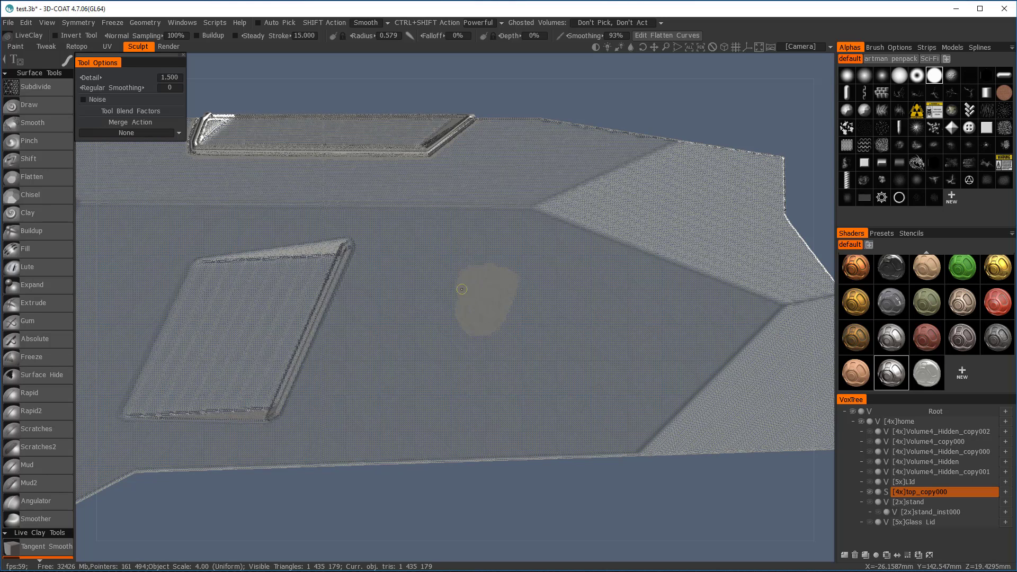
pyautogui.moveTo(462, 289)
pyautogui.mouseDown()
pyautogui.moveTo(483, 345)
pyautogui.moveTo(516, 299)
pyautogui.moveTo(503, 377)
pyautogui.moveTo(504, 330)
pyautogui.mouseUp()
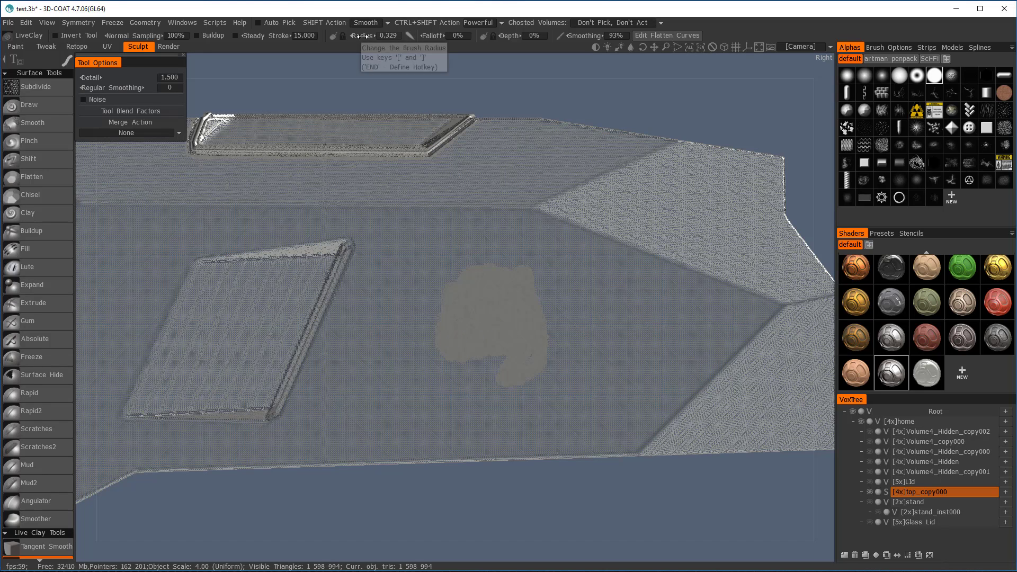
# Step: Set the LiveClay brush radius to 0.3 and enlarge the refined side-face patch to a rounded outline, filling its upper and outer gaps
pyautogui.click(390, 36)
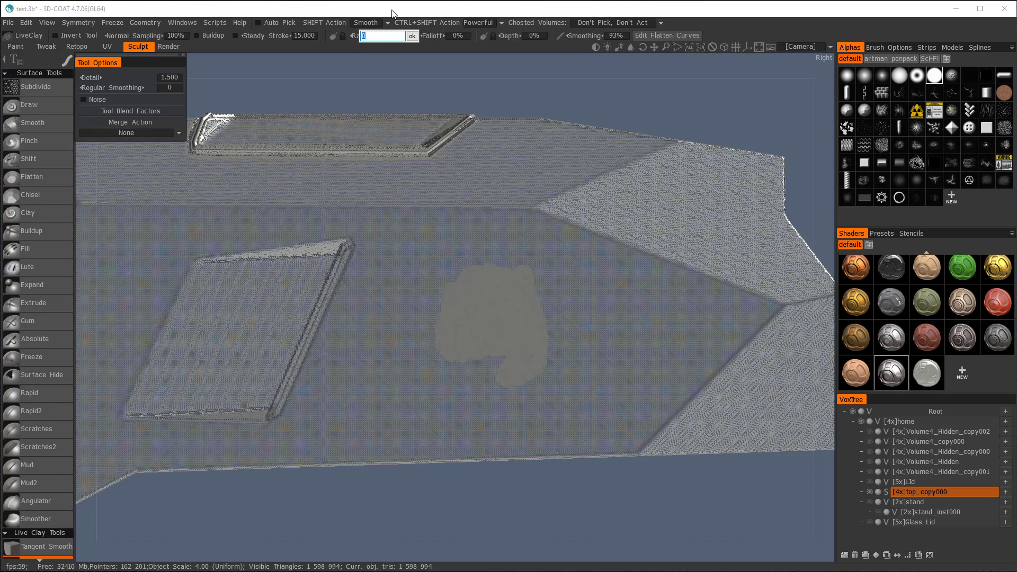
pyautogui.write('0.3')
pyautogui.press('Return')
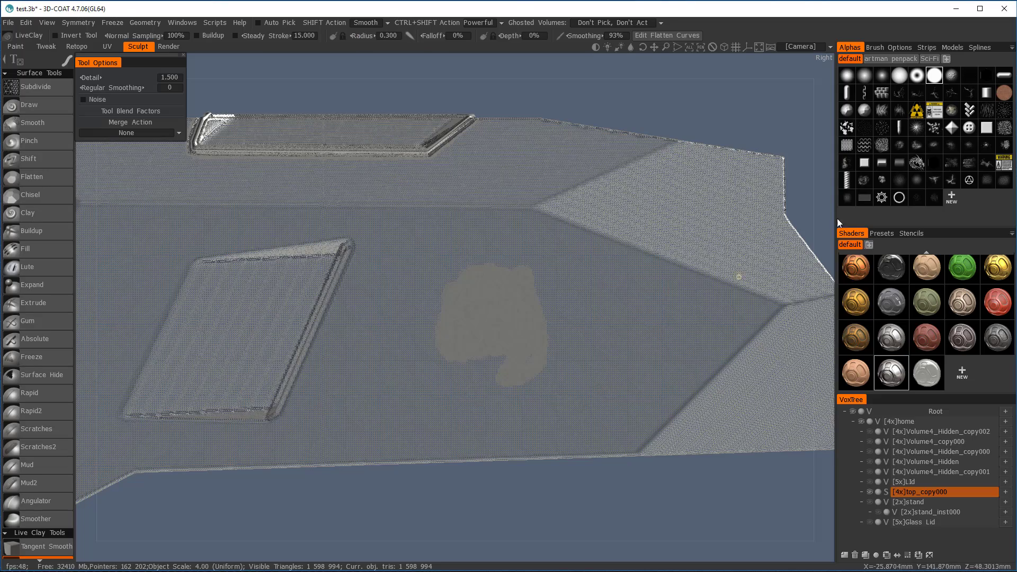
pyautogui.moveTo(825, 186); pyautogui.dragTo(788, 239, button='right')
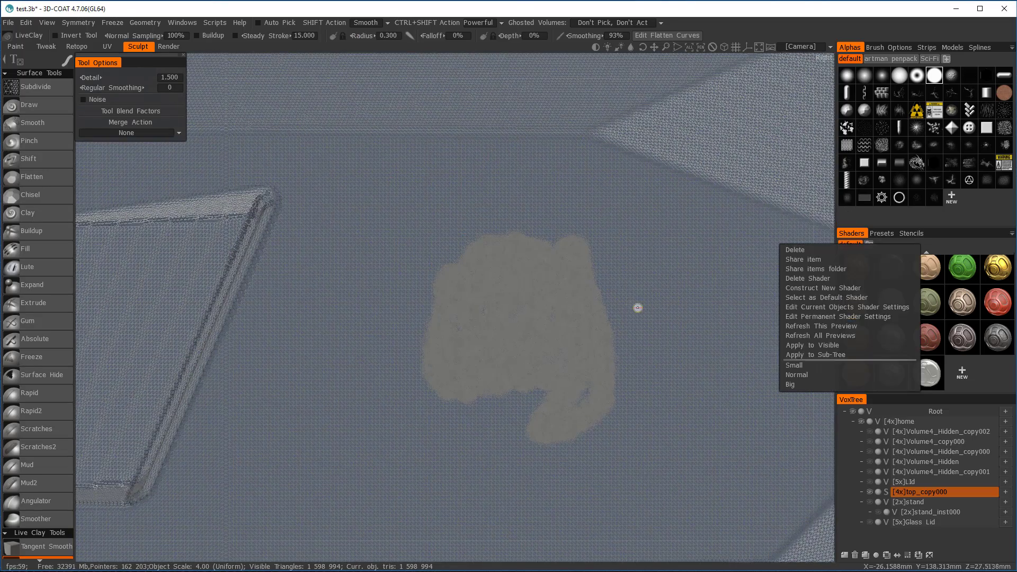
pyautogui.moveTo(488, 227)
pyautogui.mouseDown()
pyautogui.moveTo(606, 244)
pyautogui.moveTo(643, 390)
pyautogui.moveTo(546, 467)
pyautogui.moveTo(399, 367)
pyautogui.moveTo(498, 205)
pyautogui.moveTo(432, 233)
pyautogui.moveTo(397, 351)
pyautogui.moveTo(482, 232)
pyautogui.moveTo(446, 221)
pyautogui.mouseUp()
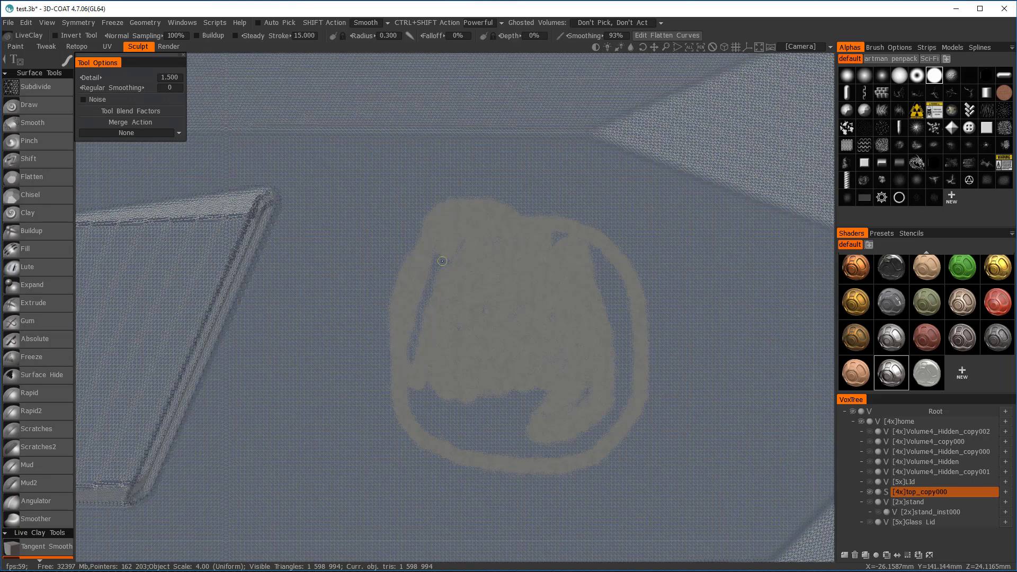
pyautogui.moveTo(443, 261)
pyautogui.mouseDown()
pyautogui.moveTo(431, 250)
pyautogui.moveTo(482, 248)
pyautogui.mouseUp()
pyautogui.moveTo(512, 214)
pyautogui.mouseDown()
pyautogui.moveTo(597, 244)
pyautogui.moveTo(535, 229)
pyautogui.moveTo(627, 331)
pyautogui.moveTo(602, 273)
pyautogui.moveTo(617, 391)
pyautogui.moveTo(633, 376)
pyautogui.moveTo(612, 410)
pyautogui.mouseUp()
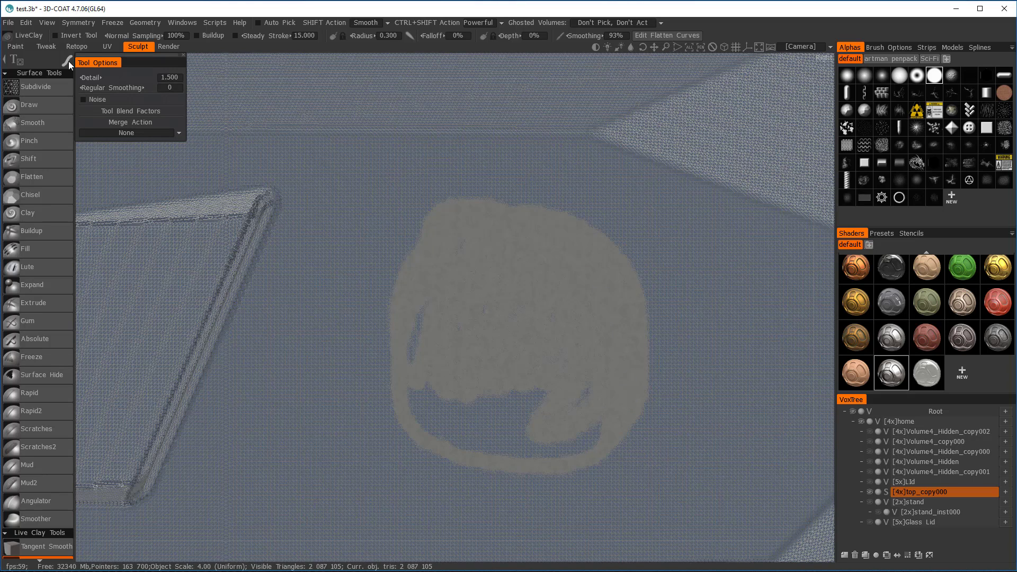
# Step: Fill the remaining gaps inside the refined patch with LiveClay, using a 0.4 brush radius for the lower gap
pyautogui.moveTo(67, 61)
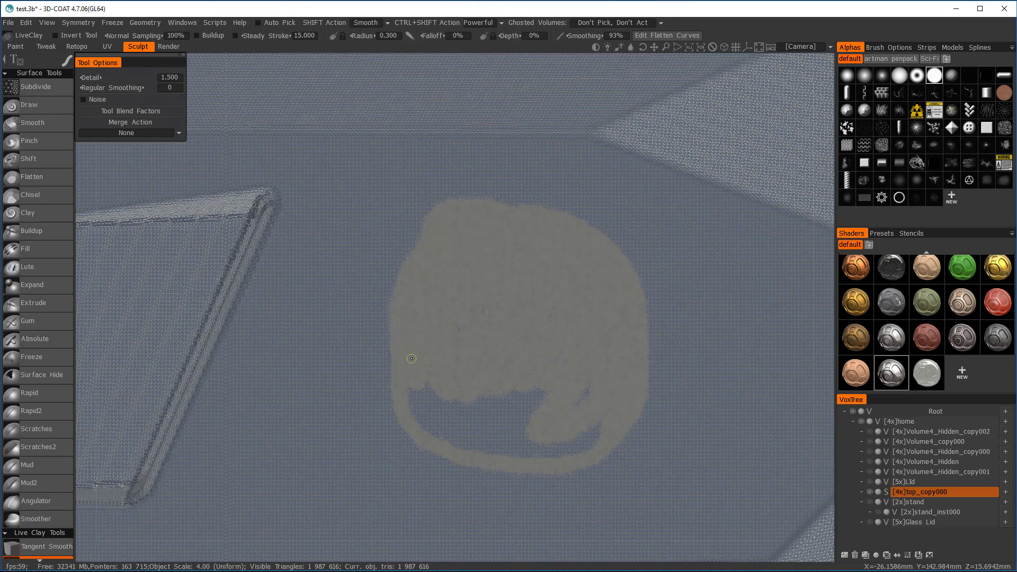
pyautogui.moveTo(411, 390)
pyautogui.mouseDown()
pyautogui.moveTo(426, 418)
pyautogui.moveTo(487, 450)
pyautogui.moveTo(562, 451)
pyautogui.moveTo(600, 424)
pyautogui.mouseUp()
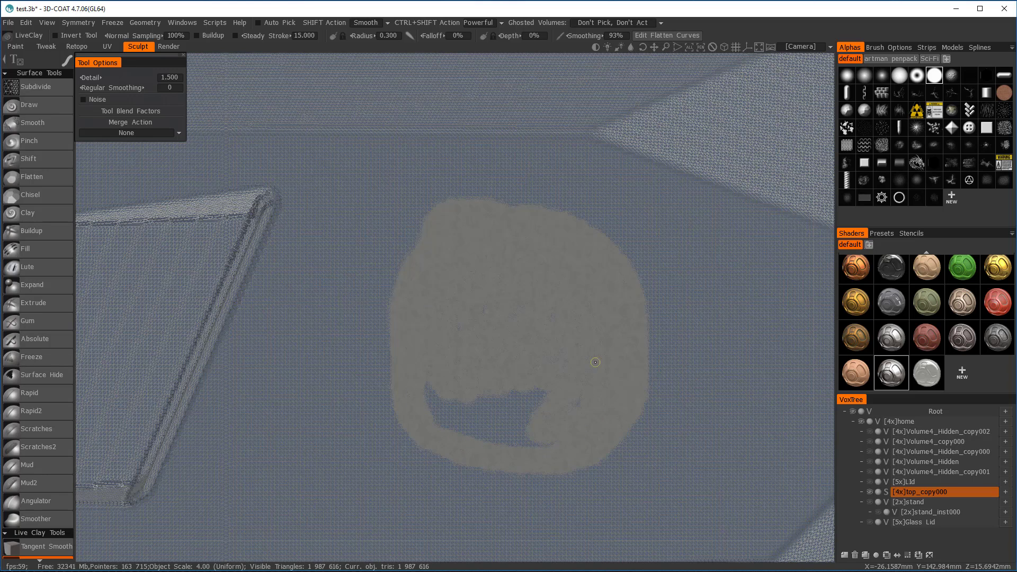
pyautogui.moveTo(524, 390)
pyautogui.mouseDown(button='right')
pyautogui.moveTo(507, 356)
pyautogui.moveTo(495, 402)
pyautogui.mouseUp(button='right')
pyautogui.moveTo(495, 402); pyautogui.dragTo(518, 374)
pyautogui.moveTo(527, 362); pyautogui.dragTo(494, 360, button='right')
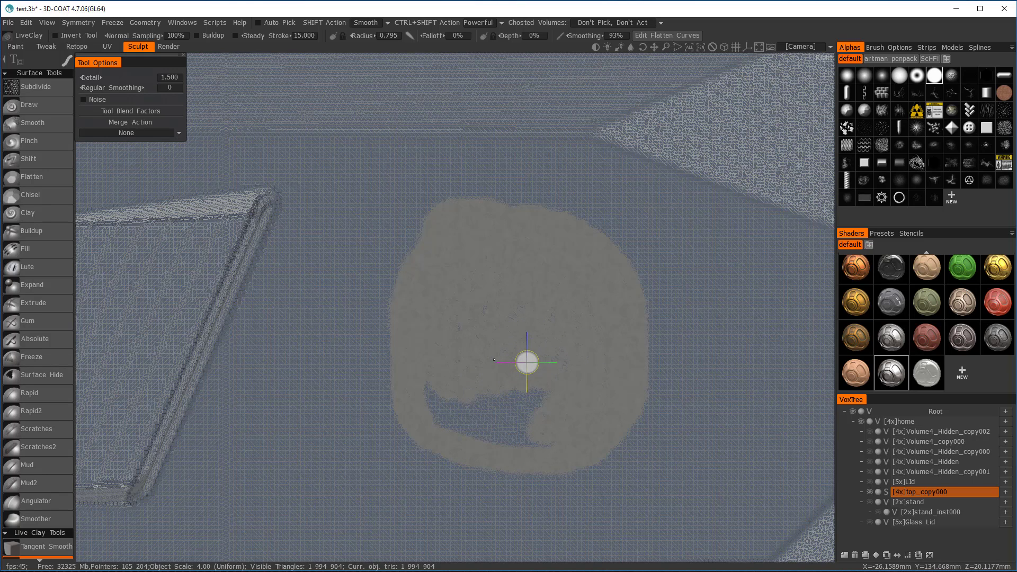
pyautogui.click(391, 32)
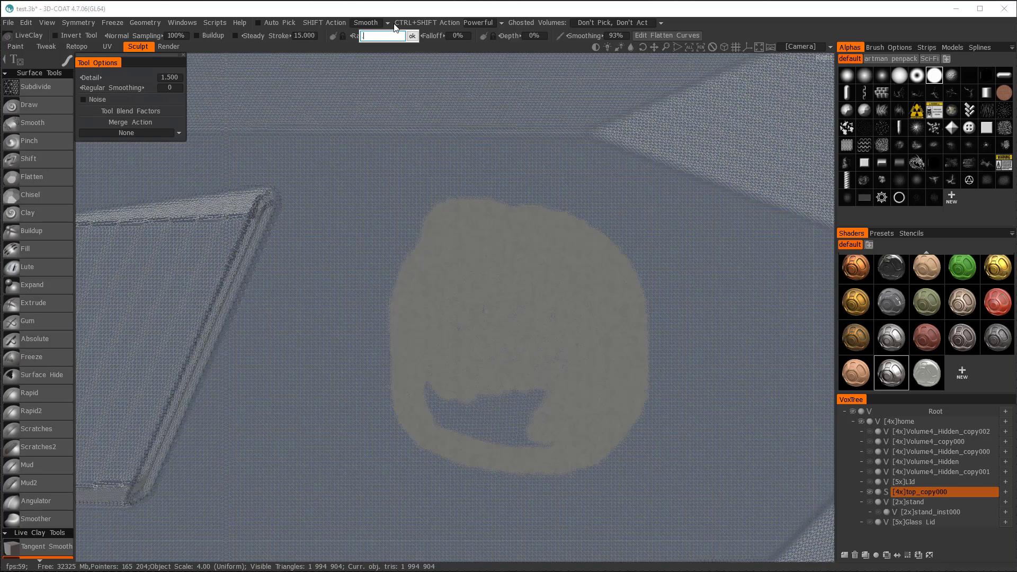
pyautogui.press('Escape')
pyautogui.moveTo(517, 397)
pyautogui.mouseDown()
pyautogui.moveTo(530, 403)
pyautogui.moveTo(420, 379)
pyautogui.moveTo(457, 426)
pyautogui.moveTo(551, 437)
pyautogui.moveTo(474, 421)
pyautogui.moveTo(499, 403)
pyautogui.mouseUp()
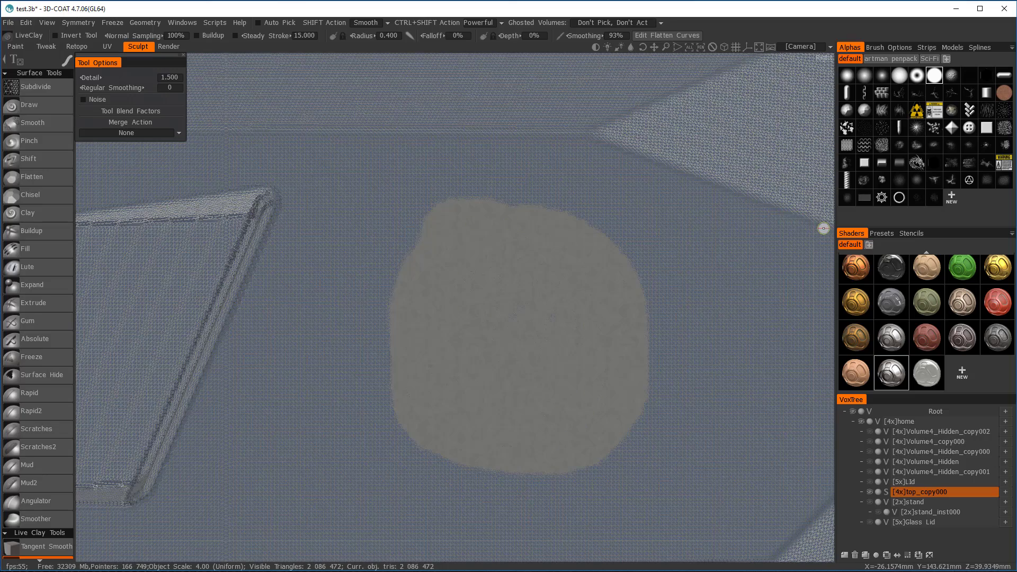
# Step: Switch to the Extrude tool with the soft round alpha and orbit to an angled view of the refined patch
pyautogui.scroll(2, 832, 281)
pyautogui.scroll(2, 834, 289)
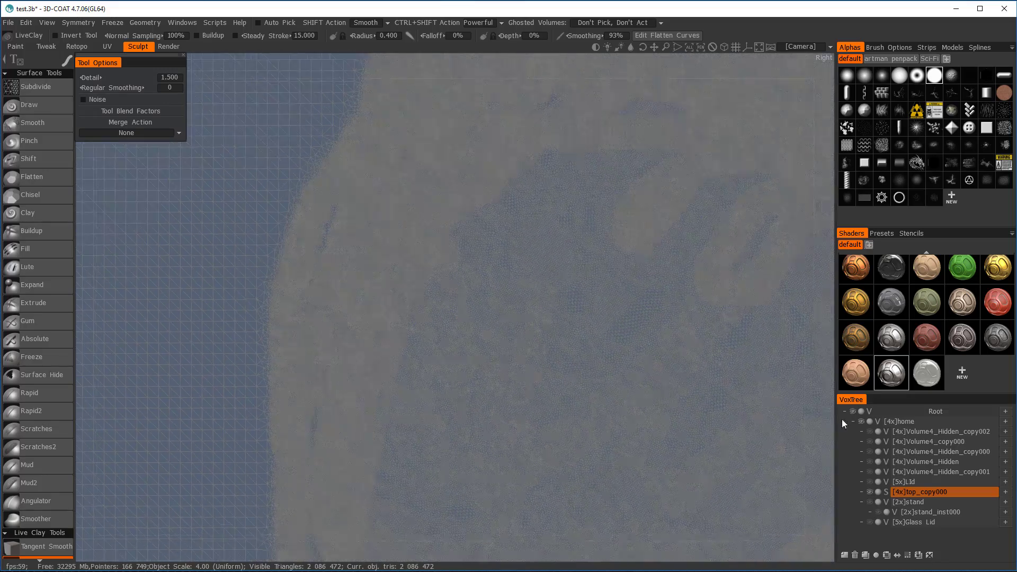
pyautogui.scroll(-3, 796, 288)
pyautogui.scroll(-3, 796, 288)
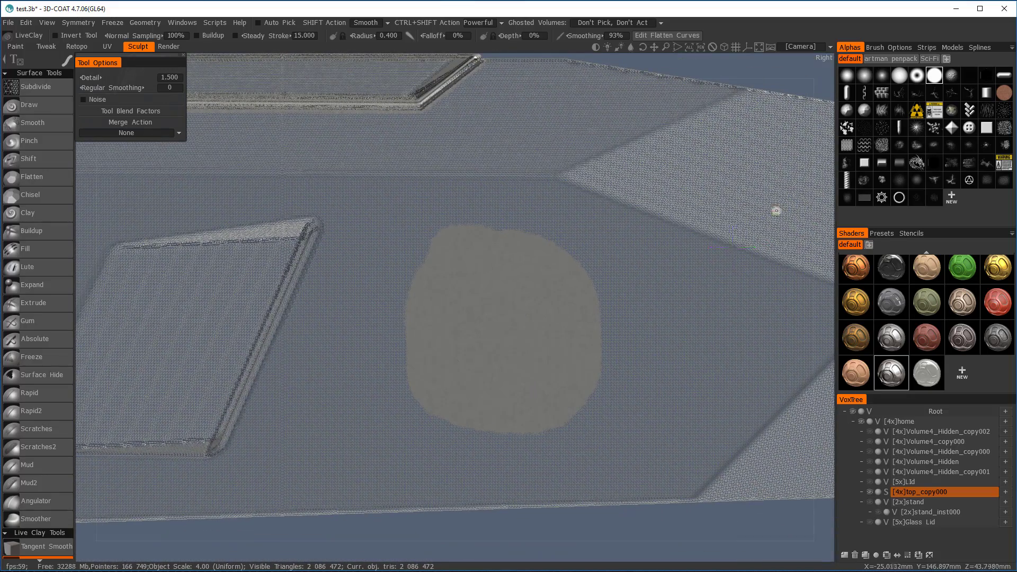
pyautogui.click(854, 71)
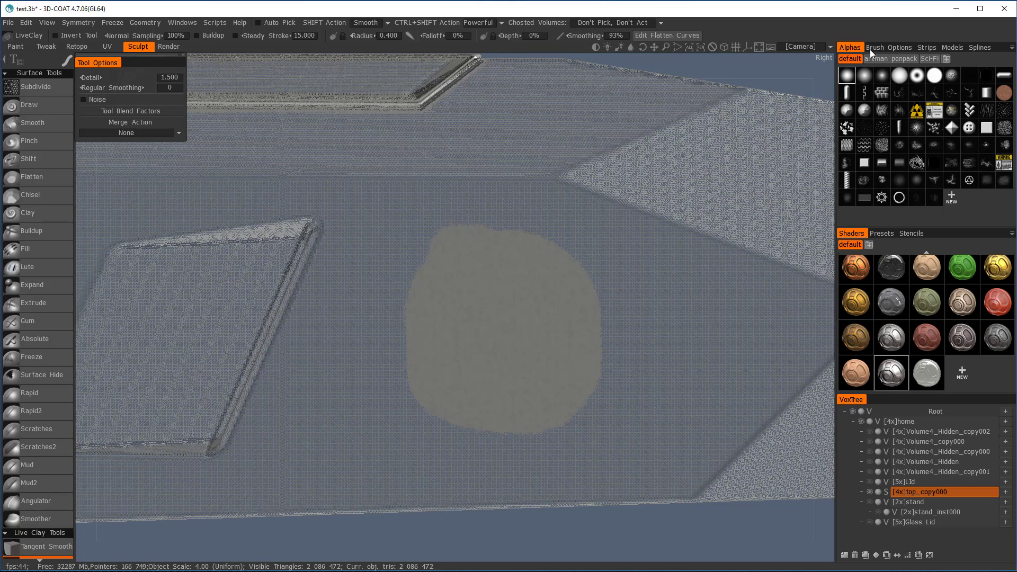
pyautogui.press('e')
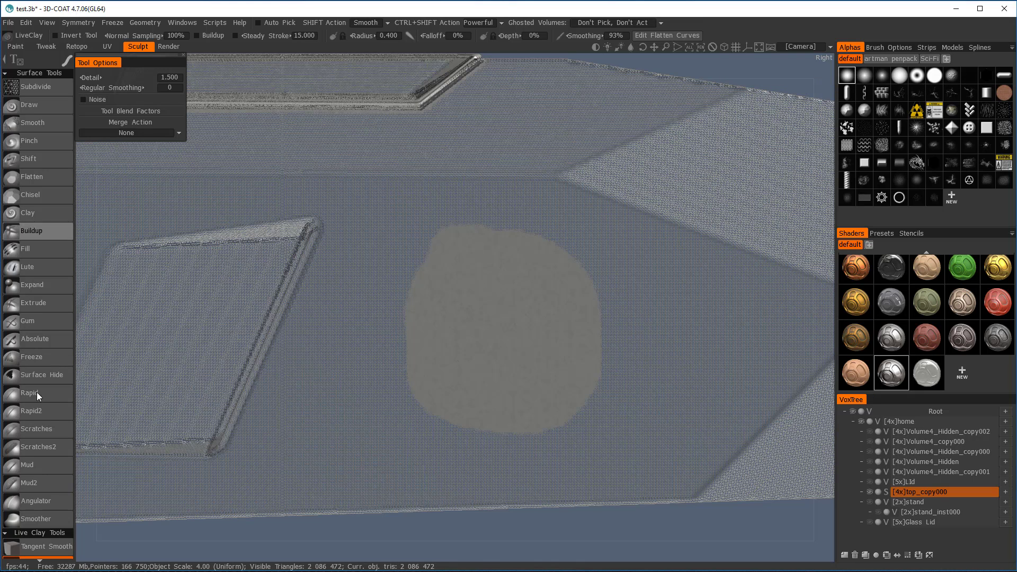
pyautogui.press('space')
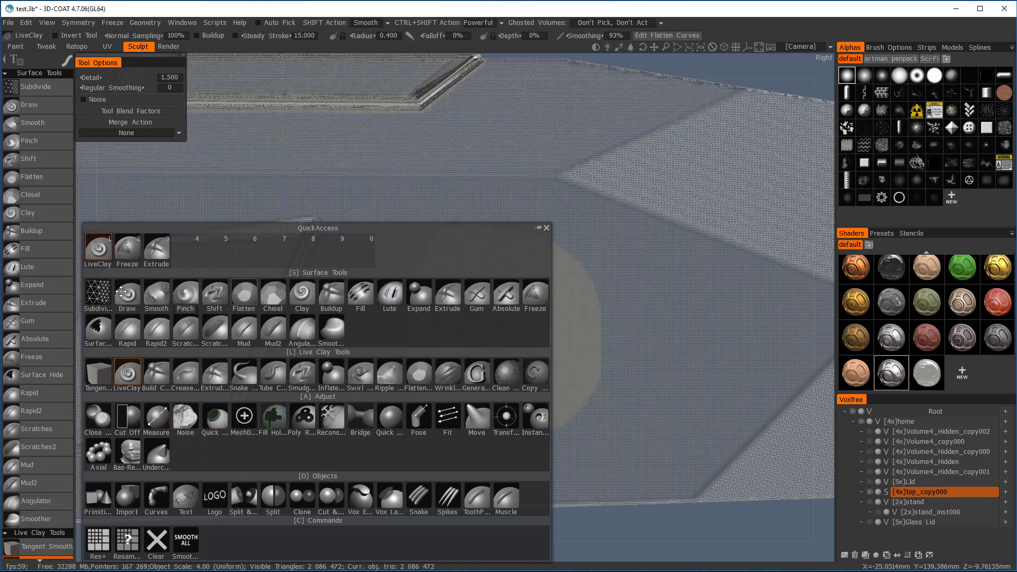
pyautogui.click(158, 252)
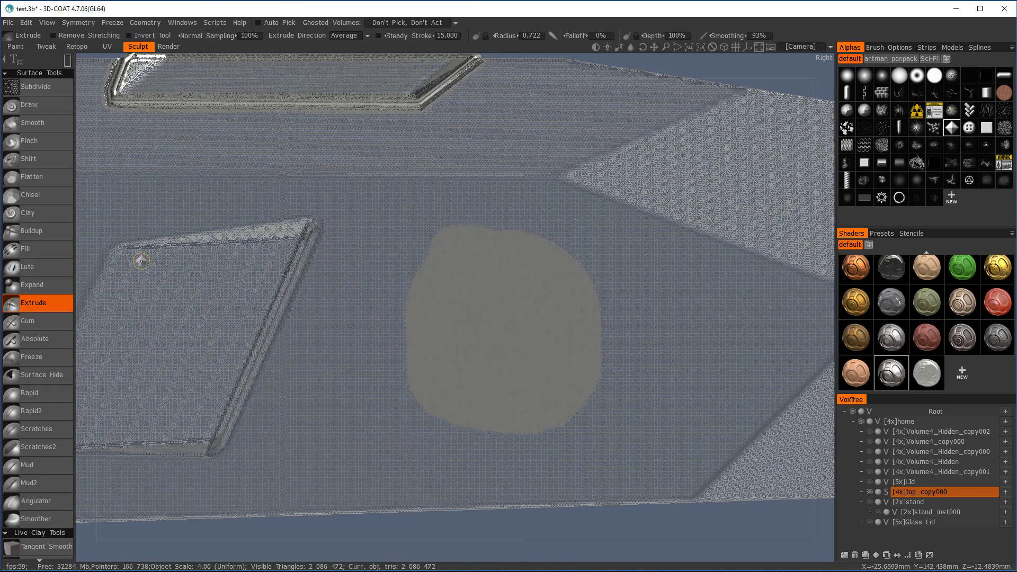
pyautogui.moveTo(233, 270)
pyautogui.keyDown('alt'); pyautogui.mouseDown()
pyautogui.moveTo(302, 295)
pyautogui.moveTo(400, 289)
pyautogui.mouseUp(); pyautogui.keyUp('alt')
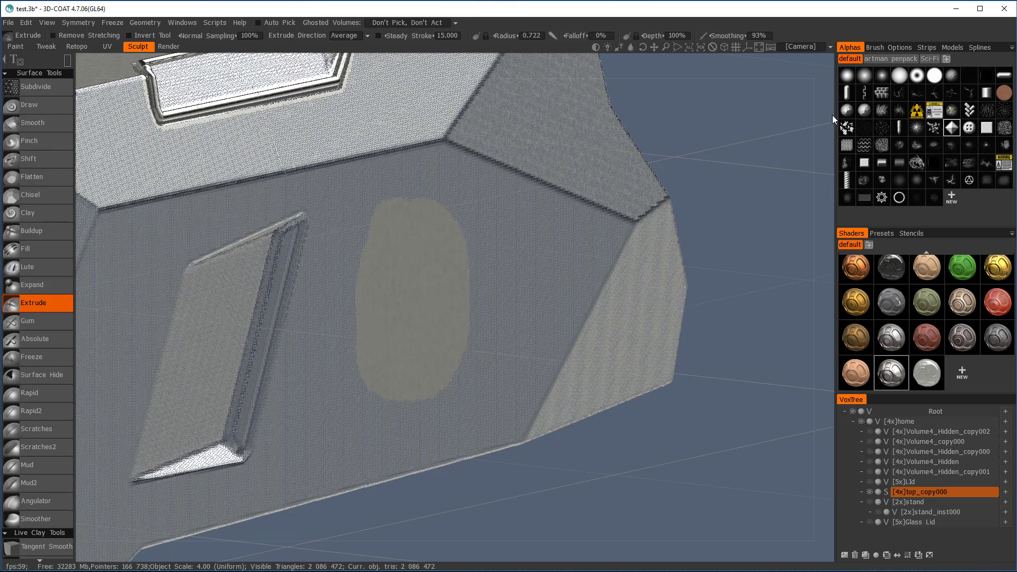
pyautogui.click(850, 75)
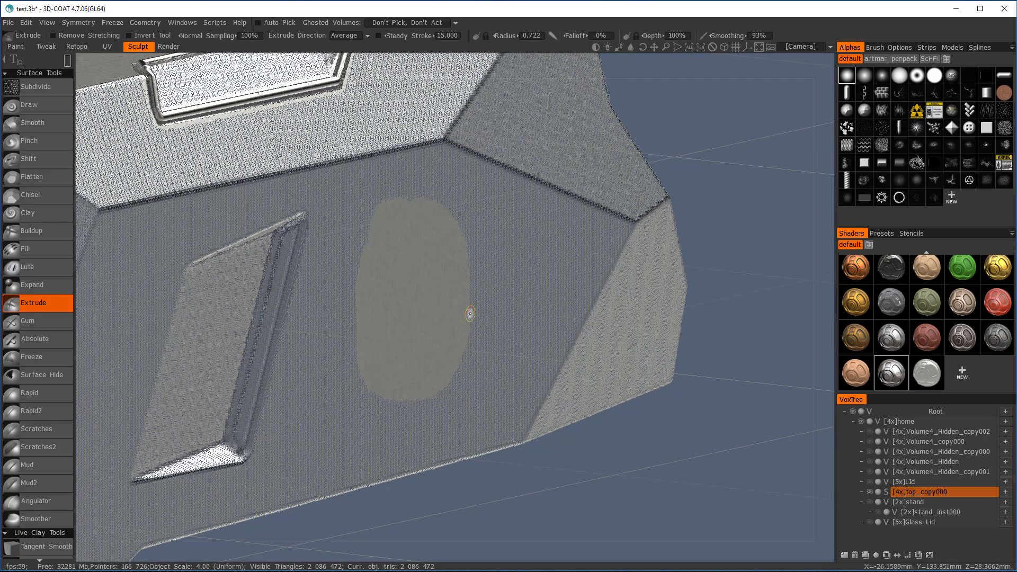
# Step: Set the Extrude brush to radius 8.186 and depth 26%, with the freehand brush stroke mode
pyautogui.moveTo(412, 327)
pyautogui.mouseDown(button='right')
pyautogui.moveTo(414, 303)
pyautogui.moveTo(459, 291)
pyautogui.moveTo(428, 319)
pyautogui.moveTo(432, 295)
pyautogui.moveTo(421, 303)
pyautogui.mouseUp(button='right')
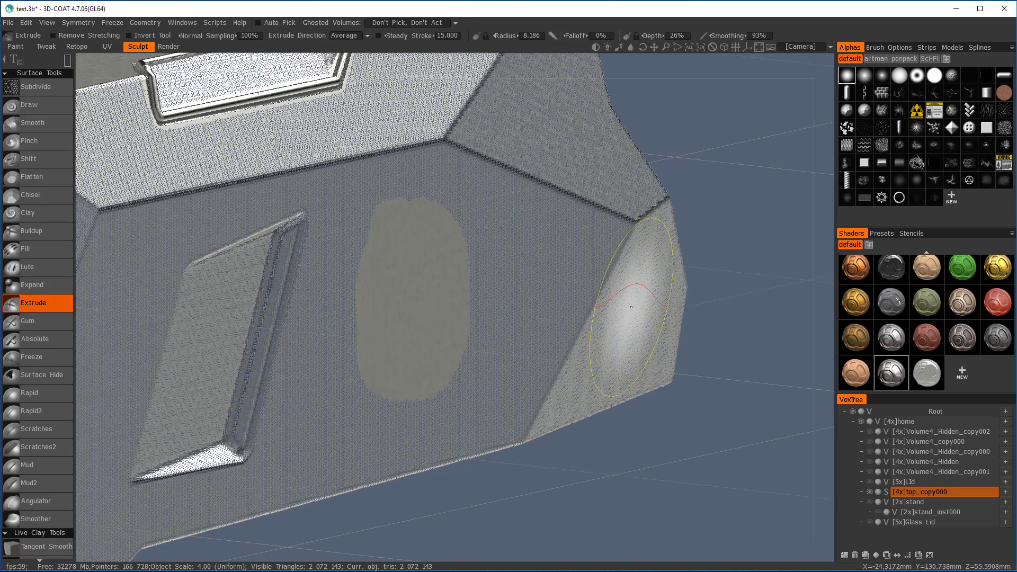
pyautogui.moveTo(68, 55)
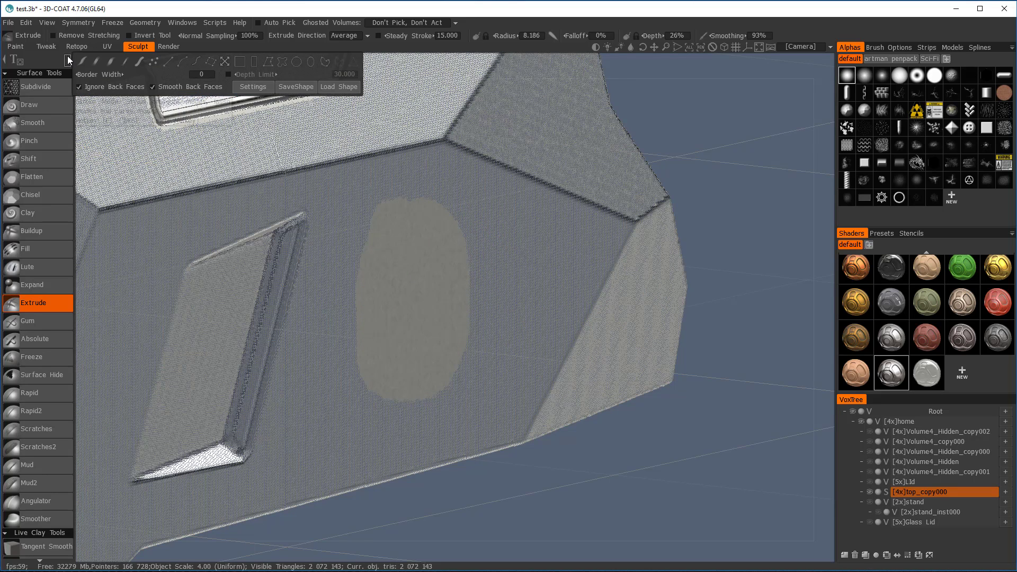
pyautogui.click(137, 64)
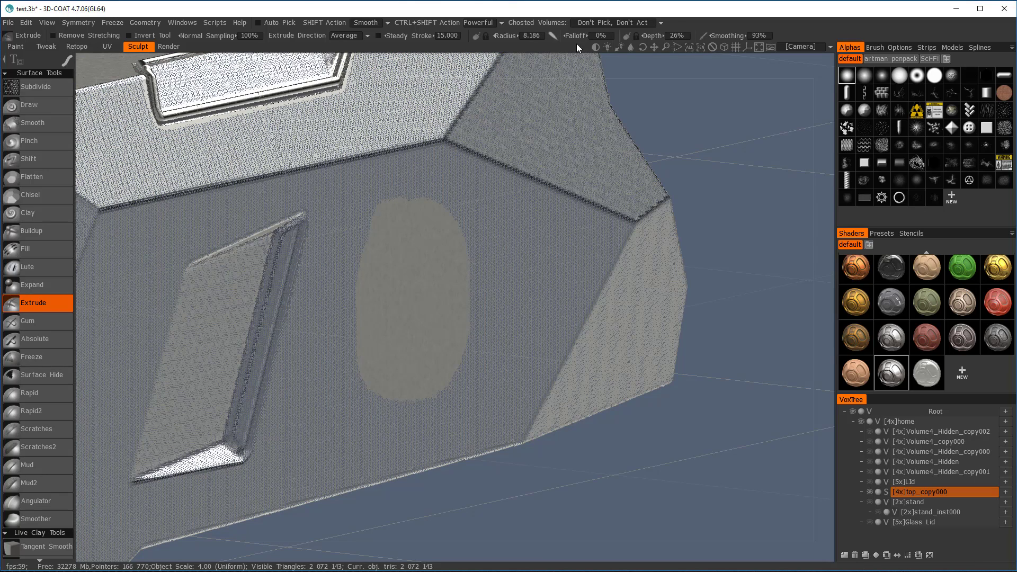
# Step: Try sinking a soft round dent into the refined patch at 26% depth, check it from another angle and undo it
pyautogui.moveTo(414, 299)
pyautogui.mouseDown()
pyautogui.moveTo(479, 296)
pyautogui.moveTo(413, 301)
pyautogui.mouseUp()
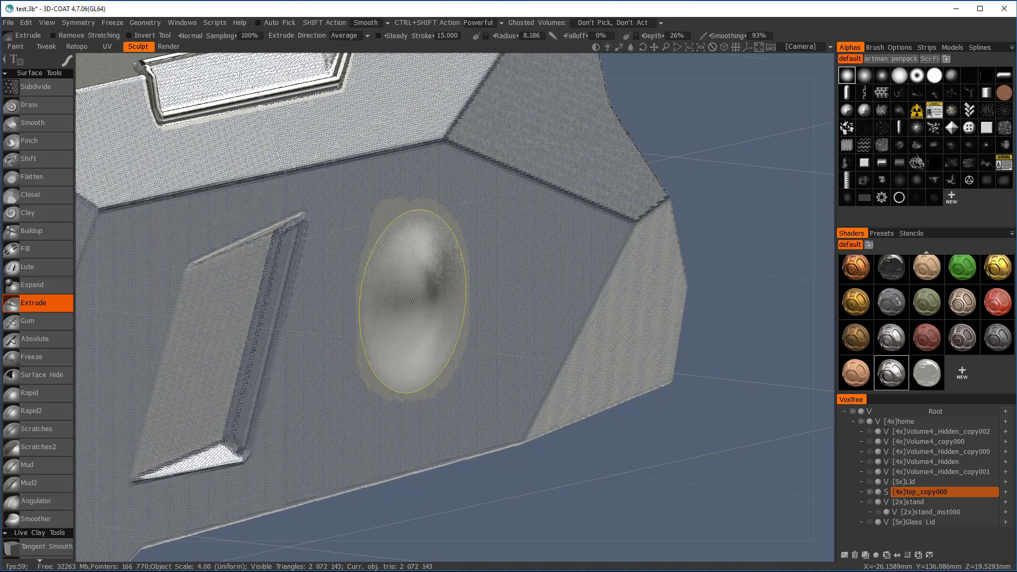
pyautogui.moveTo(581, 283)
pyautogui.mouseDown()
pyautogui.moveTo(644, 286)
pyautogui.moveTo(611, 263)
pyautogui.mouseUp()
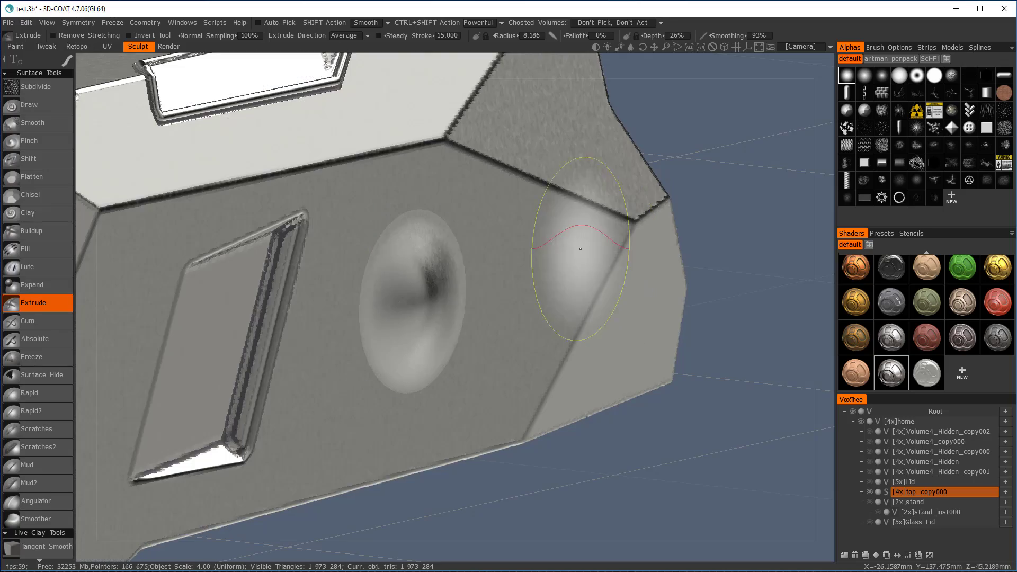
pyautogui.hotkey('ctrl', 'z')
pyautogui.moveTo(593, 237)
pyautogui.mouseDown(button='right')
pyautogui.moveTo(593, 198)
pyautogui.moveTo(383, 206)
pyautogui.moveTo(372, 252)
pyautogui.moveTo(322, 263)
pyautogui.moveTo(503, 262)
pyautogui.moveTo(581, 223)
pyautogui.moveTo(533, 234)
pyautogui.mouseUp(button='right')
pyautogui.moveTo(527, 242)
pyautogui.mouseDown(button='middle')
pyautogui.moveTo(491, 221)
pyautogui.moveTo(465, 67)
pyautogui.moveTo(516, 189)
pyautogui.moveTo(477, 61)
pyautogui.moveTo(479, 209)
pyautogui.moveTo(517, 301)
pyautogui.mouseUp(button='middle')
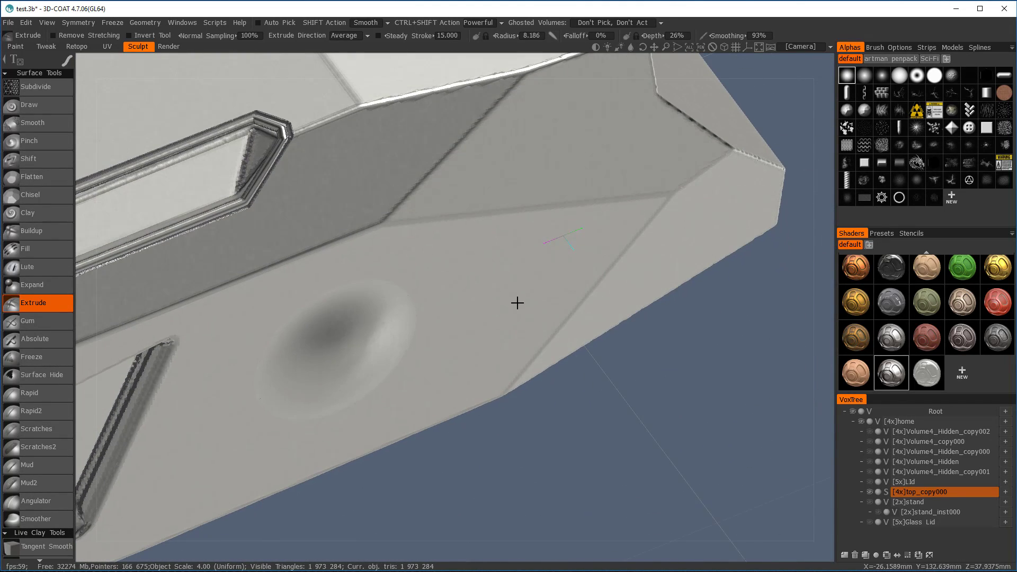
pyautogui.click(517, 299)
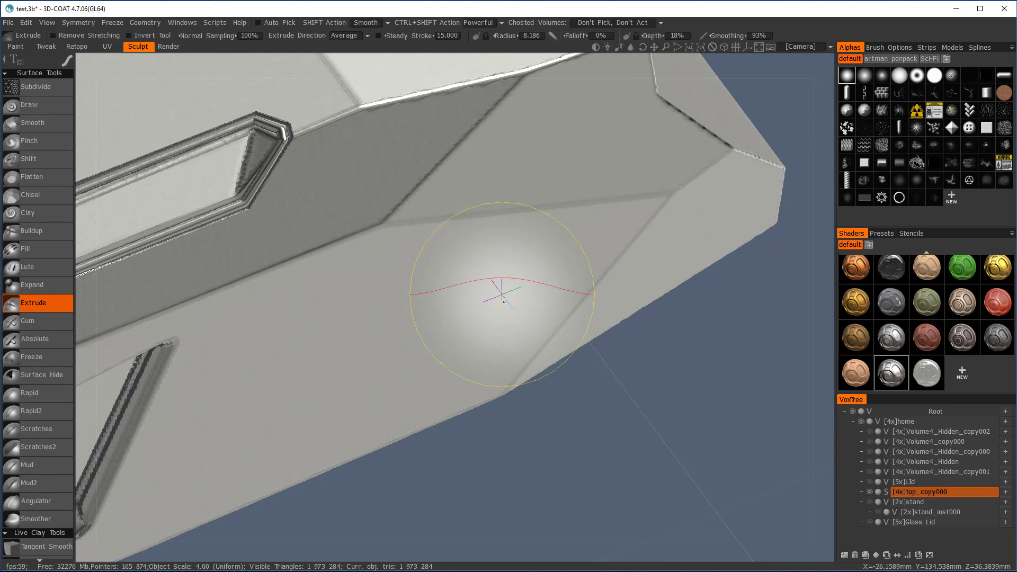
# Step: Sink a shallower soft round dent into the refined patch with Extrude at 17% depth, and check it from the right side
pyautogui.scroll(-3, 495, 295)
pyautogui.press('w')
pyautogui.moveTo(413, 315); pyautogui.dragTo(336, 349)
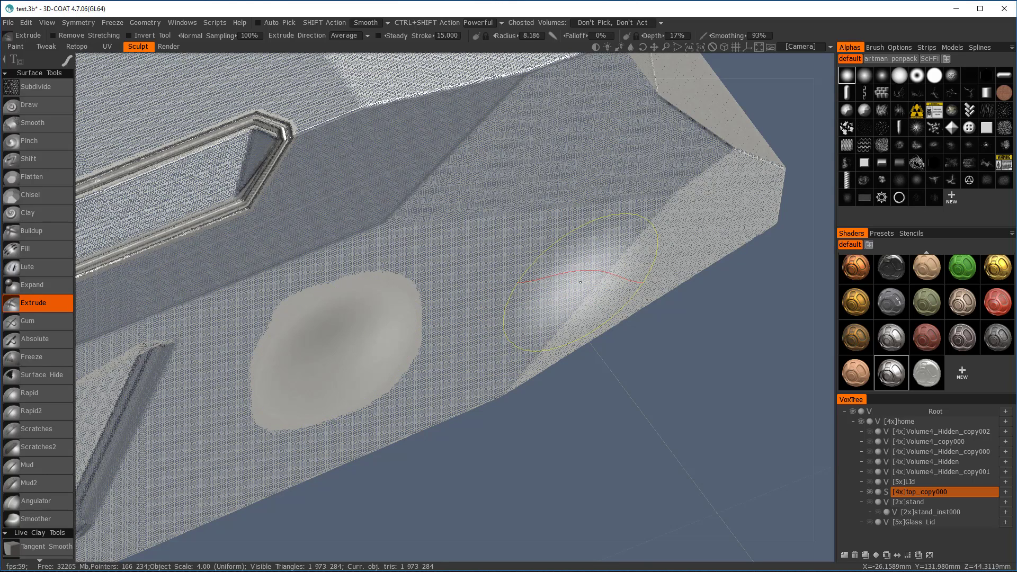
pyautogui.press('w')
pyautogui.moveTo(597, 272)
pyautogui.mouseDown(button='right')
pyautogui.moveTo(520, 43)
pyautogui.moveTo(539, 118)
pyautogui.moveTo(538, 215)
pyautogui.moveTo(647, 209)
pyautogui.moveTo(599, 218)
pyautogui.moveTo(506, 186)
pyautogui.mouseUp(button='right')
pyautogui.click(456, 212)
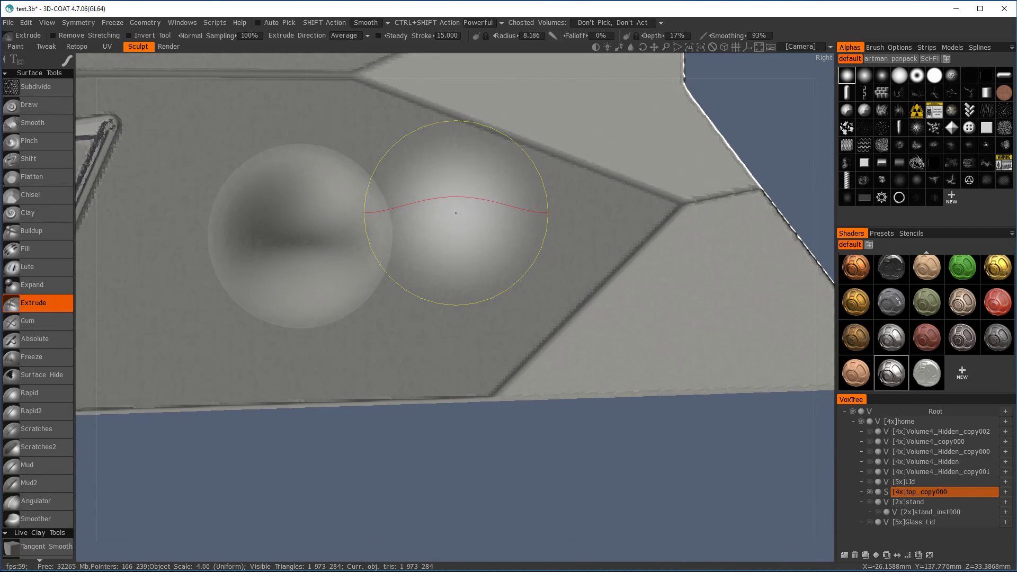
# Step: Show the wireframe, freeze a circle inside the round dent and invert the freeze so only that circle stays editable
pyautogui.press('e')
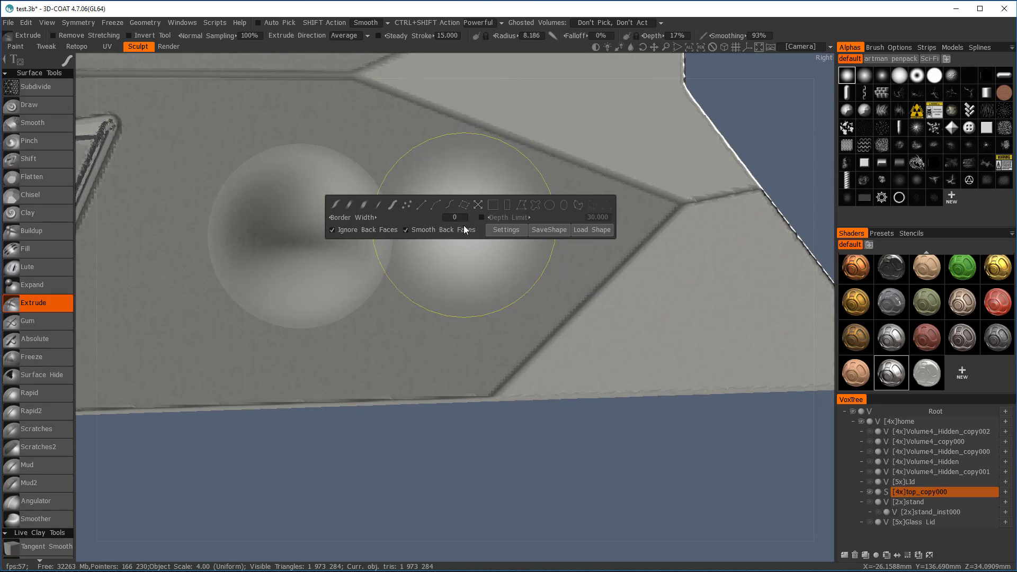
pyautogui.press('w')
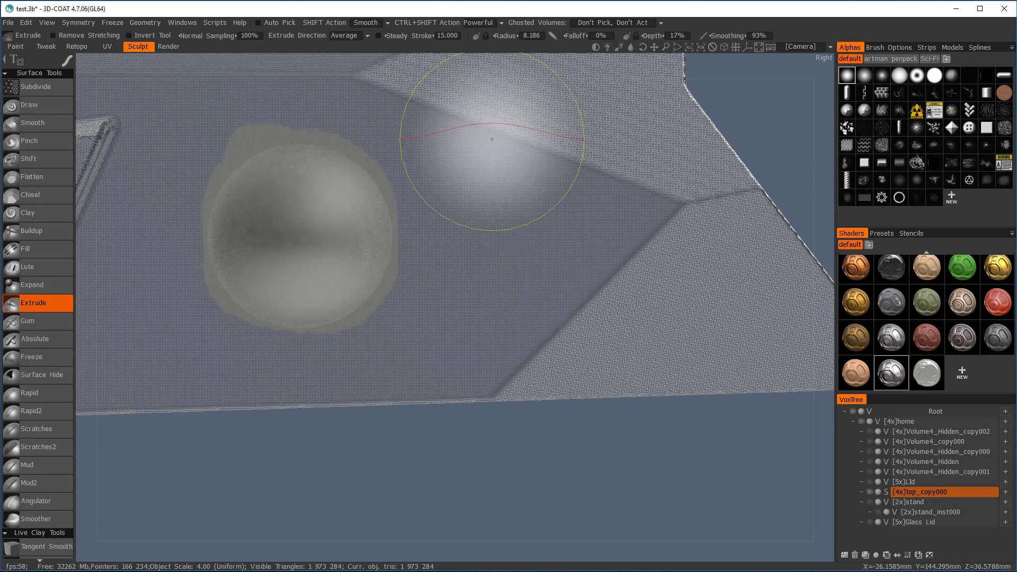
pyautogui.moveTo(455, 195)
pyautogui.mouseDown(button='right')
pyautogui.moveTo(551, 307)
pyautogui.moveTo(647, 315)
pyautogui.mouseUp(button='right')
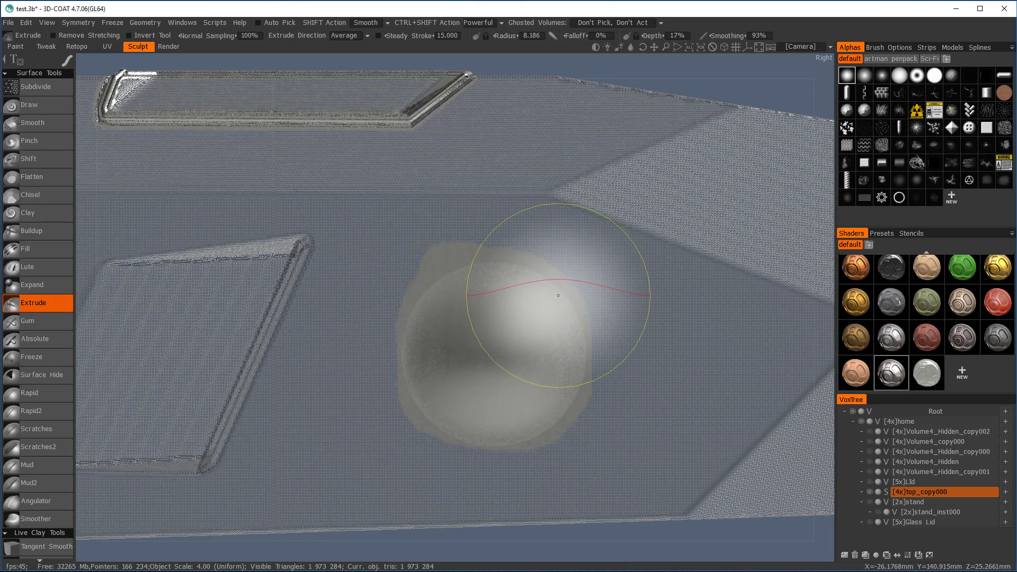
pyautogui.press('space')
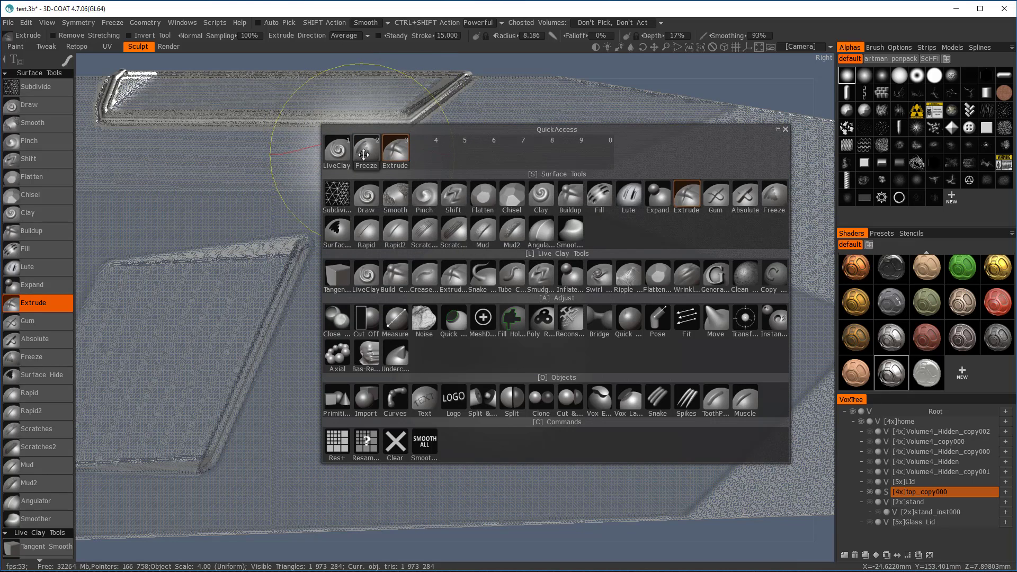
pyautogui.click(397, 152)
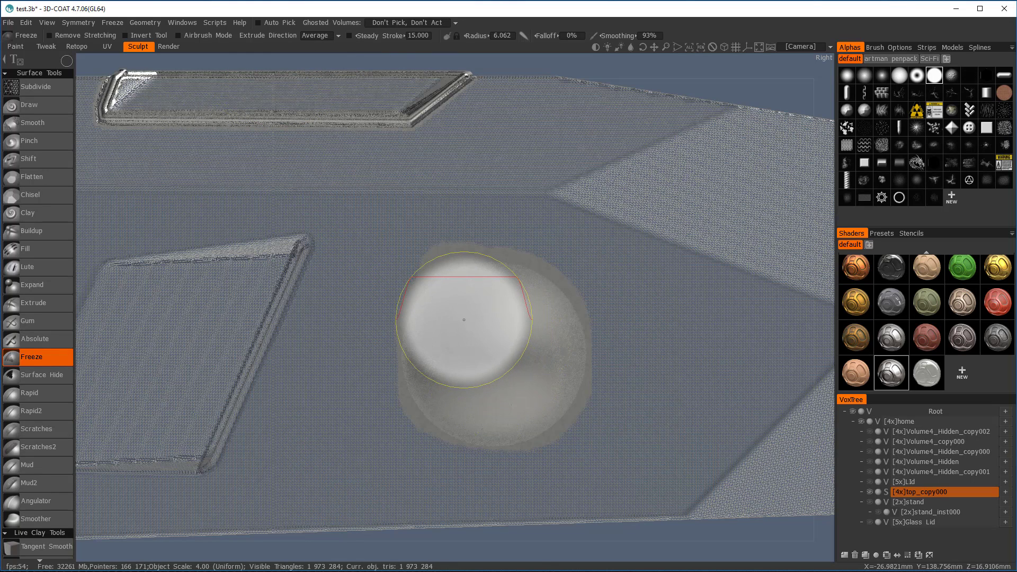
pyautogui.moveTo(483, 346)
pyautogui.mouseDown()
pyautogui.moveTo(520, 390)
pyautogui.moveTo(545, 397)
pyautogui.moveTo(555, 435)
pyautogui.mouseUp()
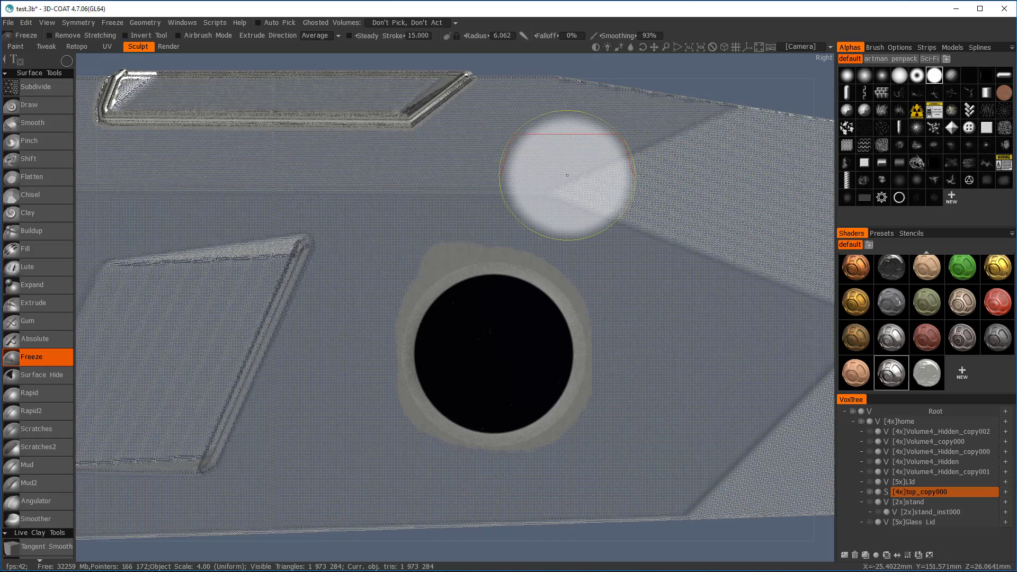
pyautogui.hotkey('ctrl', 'i')
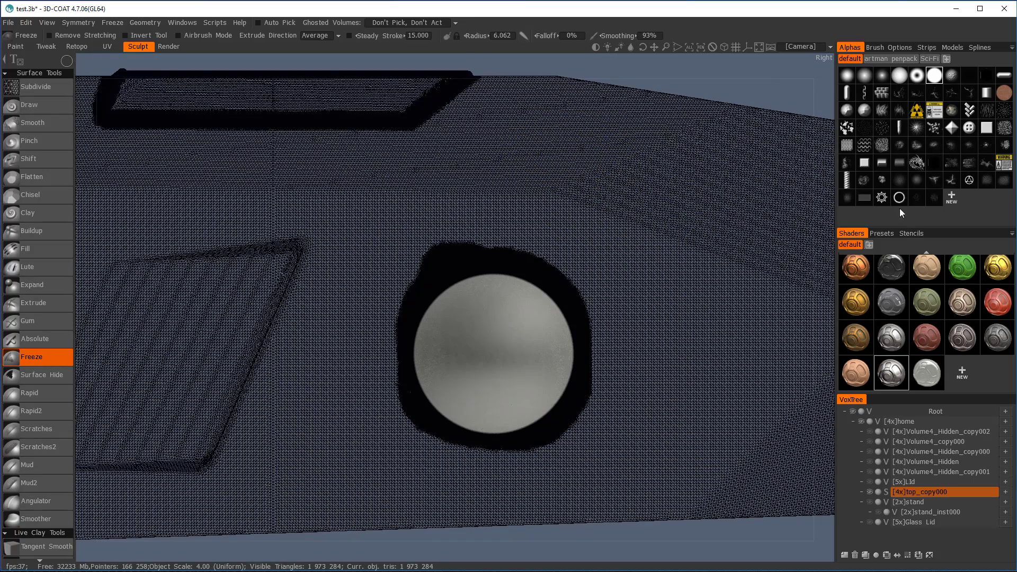
# Step: Load the first solid round stencil from the Rounds set and shrink its tiling into a fine dot grid covering the unfrozen circle
pyautogui.click(911, 235)
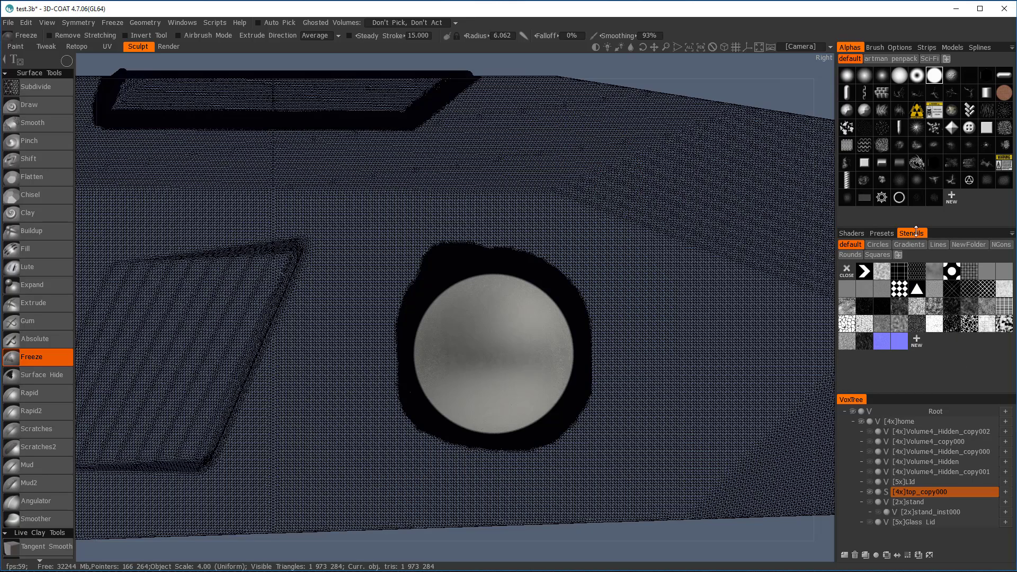
pyautogui.click(851, 255)
pyautogui.click(863, 273)
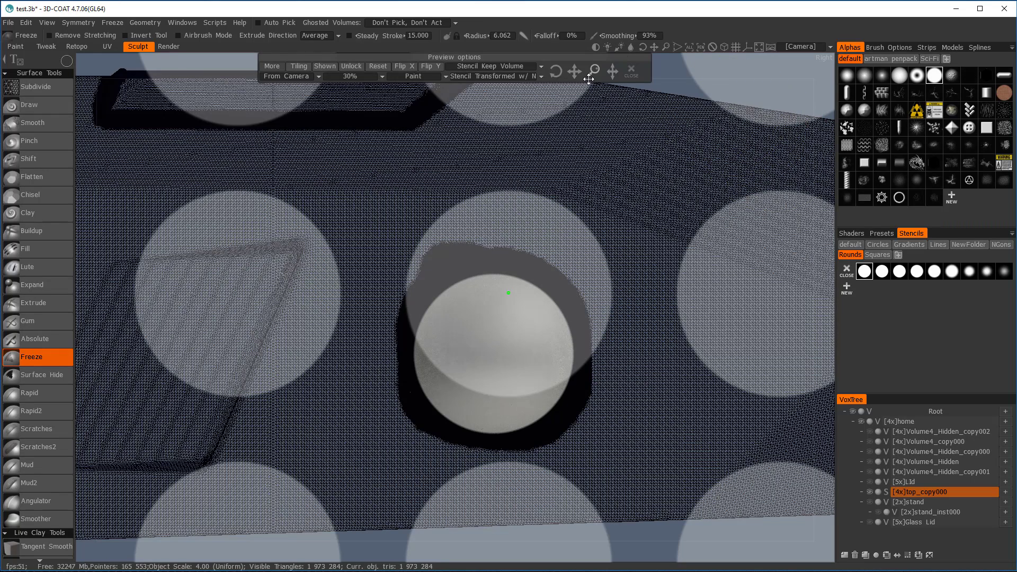
pyautogui.moveTo(613, 71); pyautogui.dragTo(614, 70)
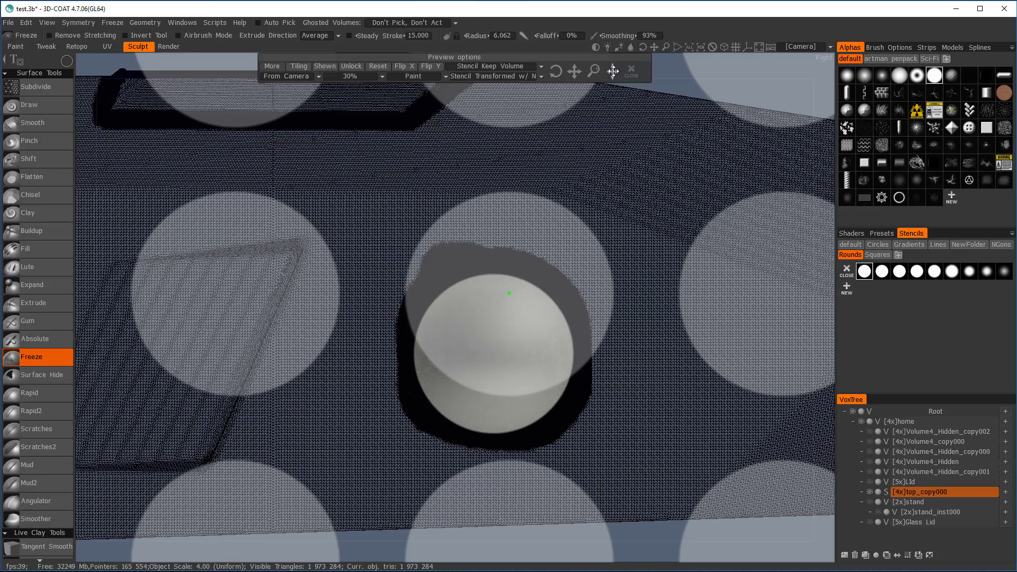
pyautogui.moveTo(613, 71); pyautogui.dragTo(612, 71)
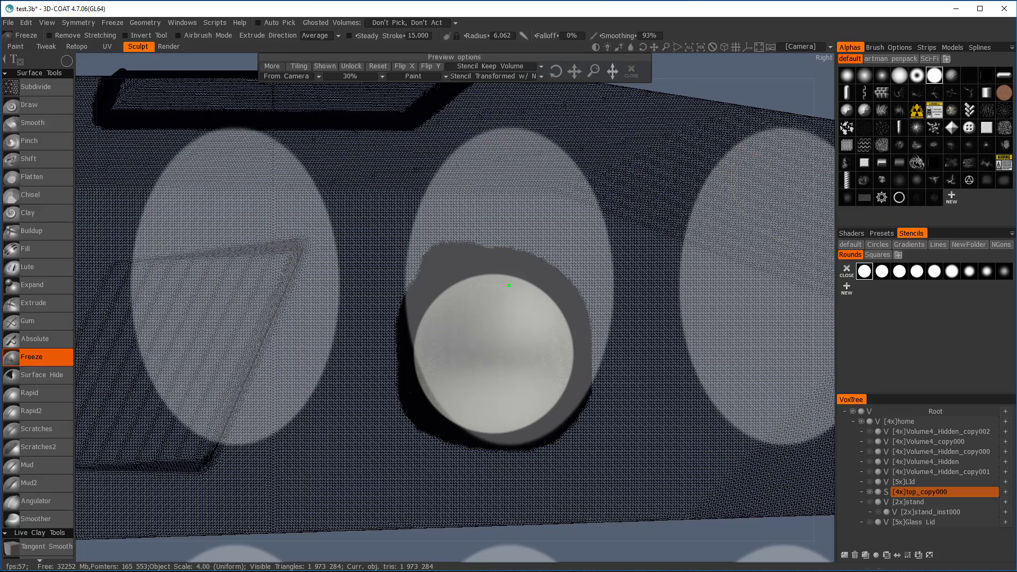
pyautogui.click(883, 272)
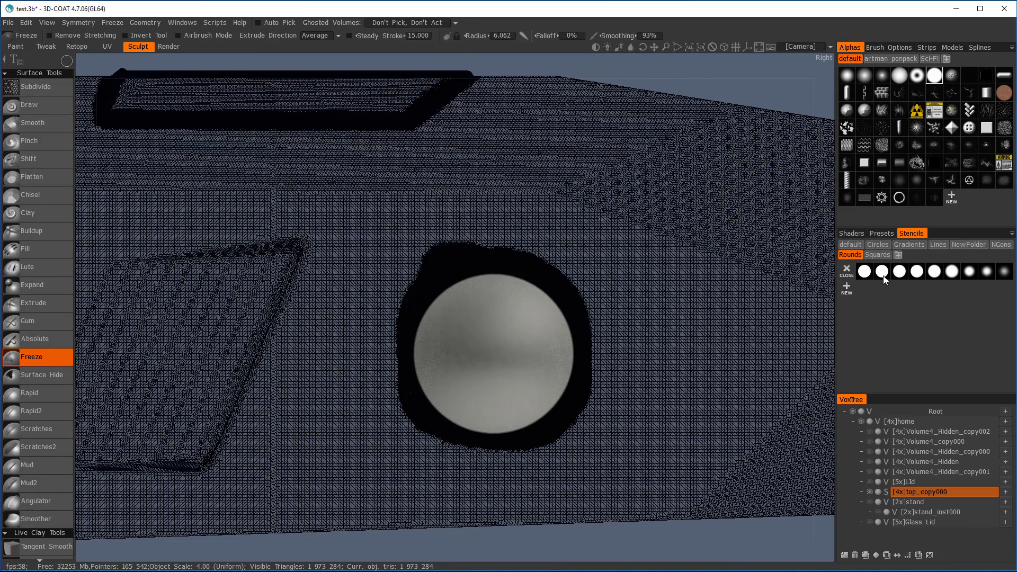
pyautogui.click(863, 273)
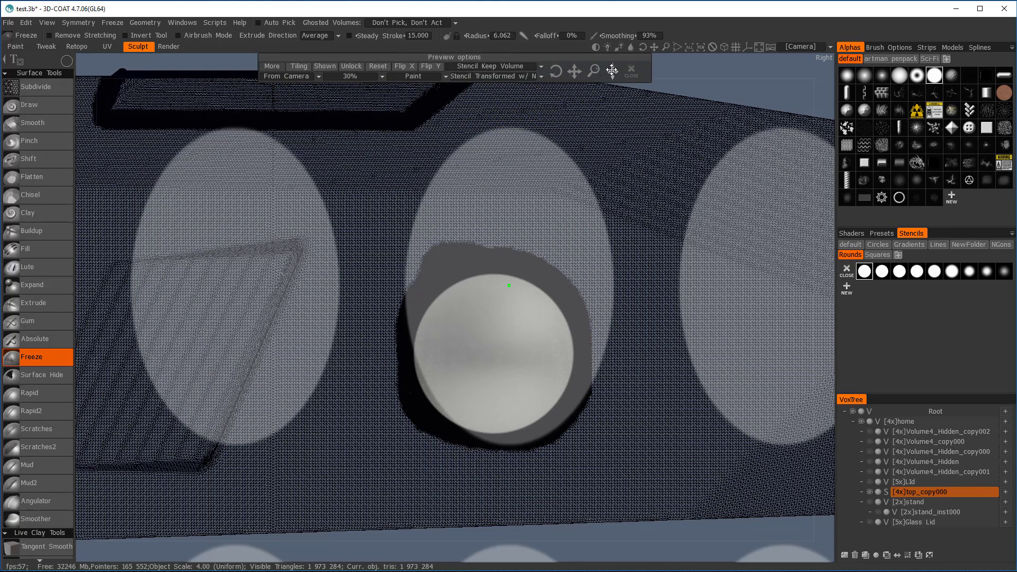
pyautogui.moveTo(612, 69); pyautogui.dragTo(612, 69)
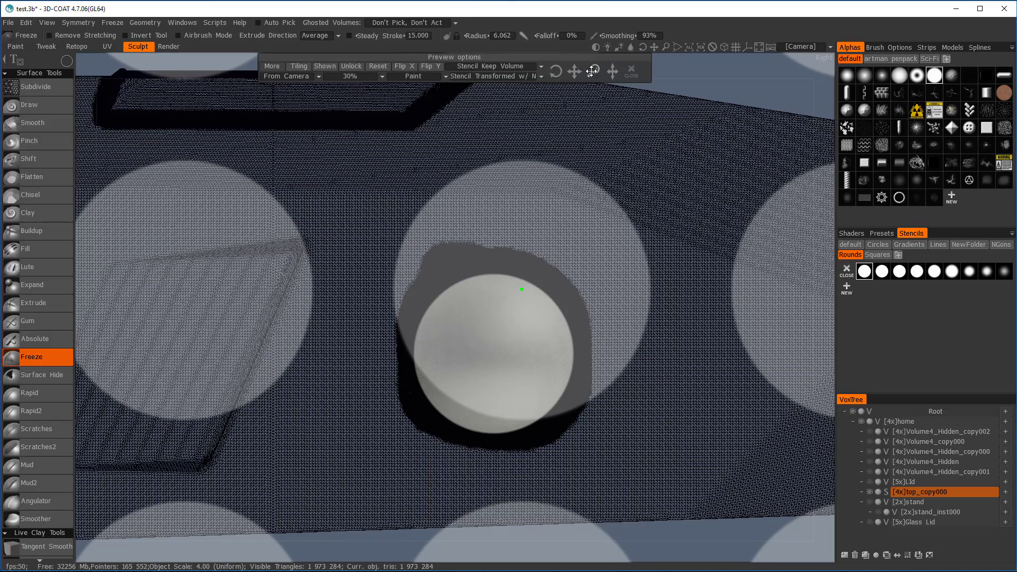
pyautogui.moveTo(592, 70); pyautogui.dragTo(575, 71)
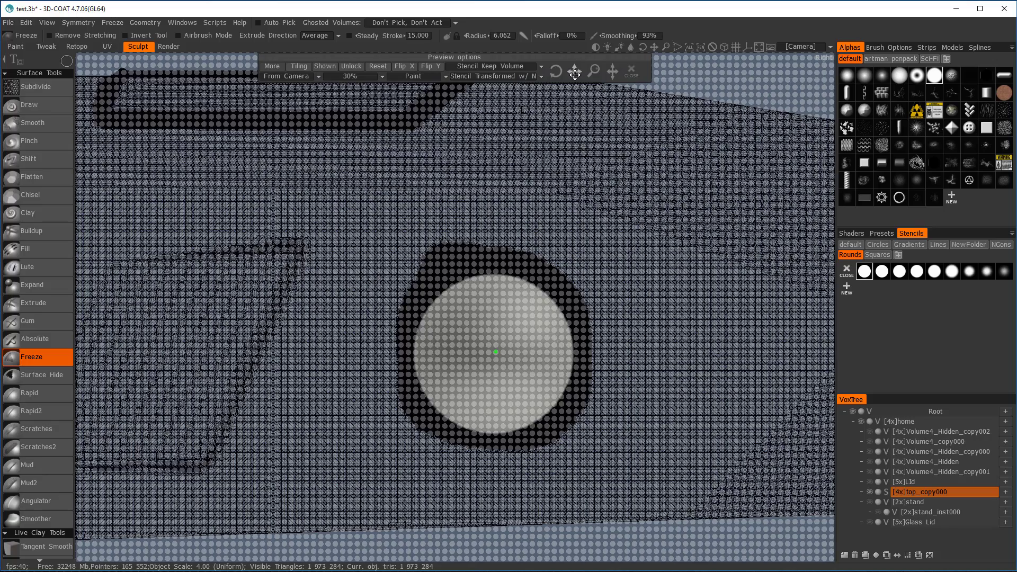
# Step: Set up an inverted Extrude with a rectangular area stroke, 100% depth and 100% smoothing
pyautogui.press('space')
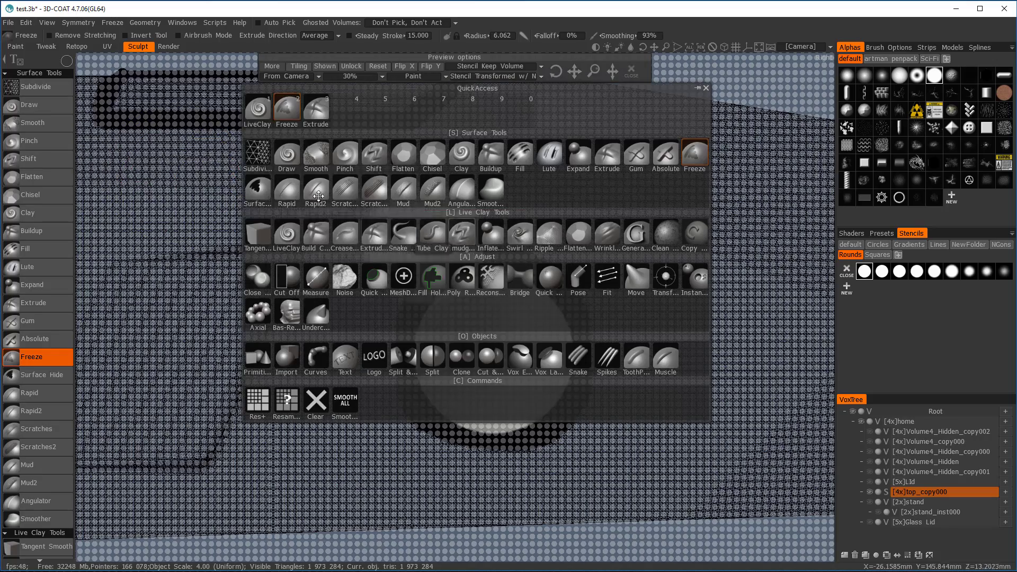
pyautogui.click(316, 108)
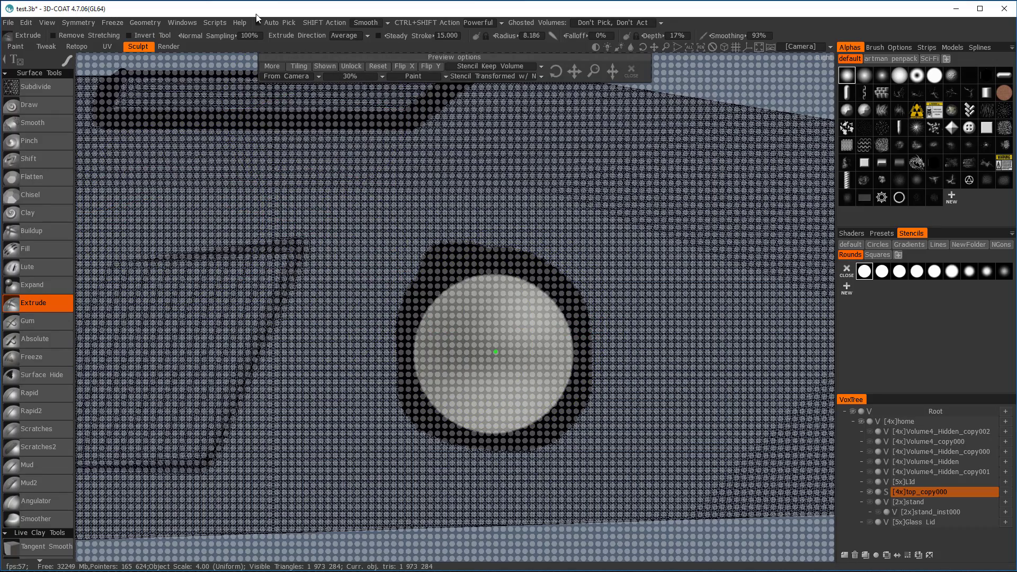
pyautogui.click(133, 35)
pyautogui.moveTo(68, 60)
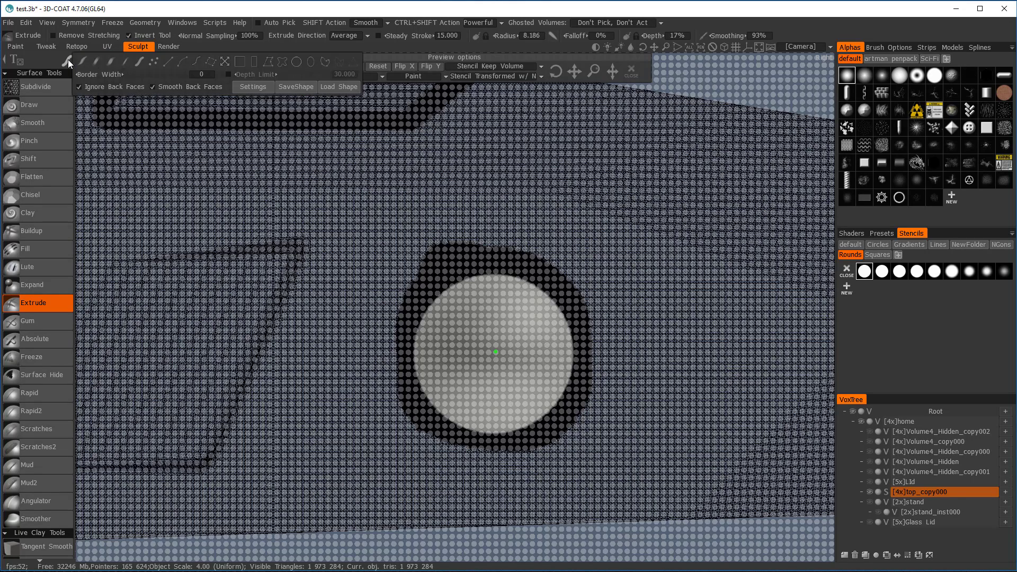
pyautogui.click(256, 61)
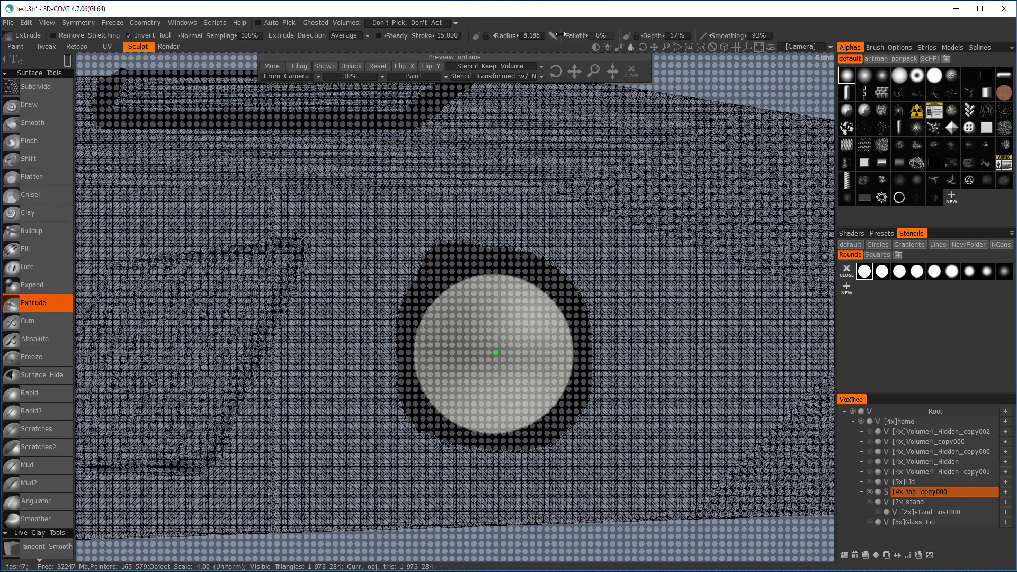
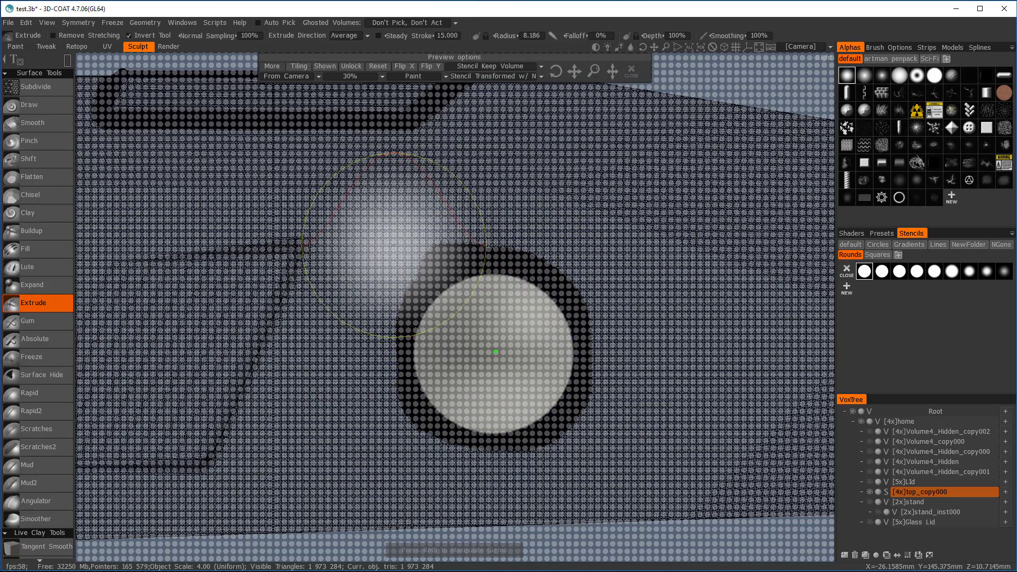
# Step: Sink the dot grid into the round dent with a rectangle drawn around it, and turn off the stencil
pyautogui.moveTo(697, 230); pyautogui.dragTo(461, 259, button='right')
pyautogui.moveTo(366, 226)
pyautogui.mouseDown()
pyautogui.moveTo(517, 399)
pyautogui.moveTo(647, 487)
pyautogui.mouseUp()
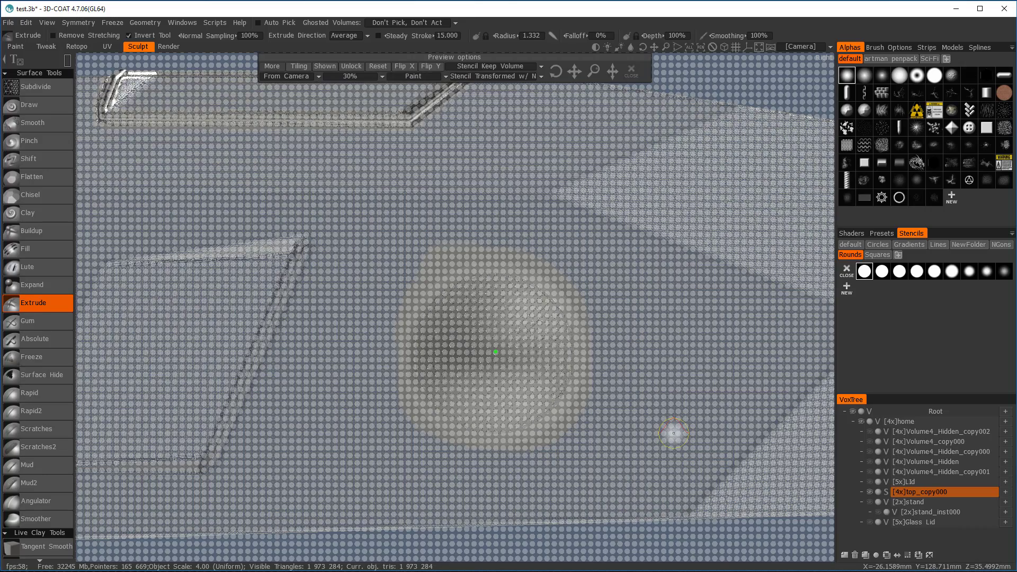
pyautogui.click(632, 72)
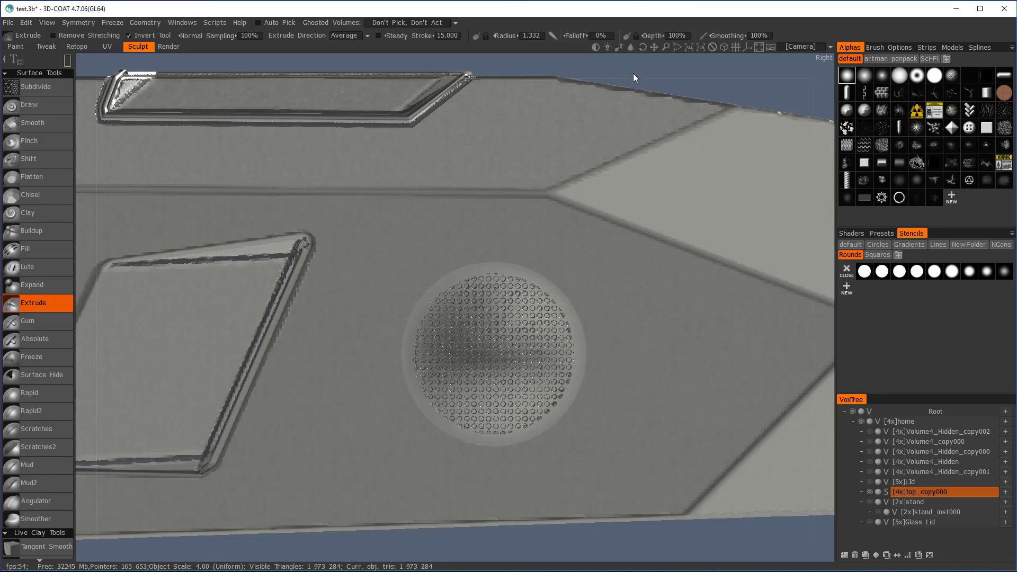
# Step: Apply the smooth light-grey shader to top_copy000 and check the perforated dent from several angles
pyautogui.moveTo(552, 134); pyautogui.dragTo(659, 155, button='right')
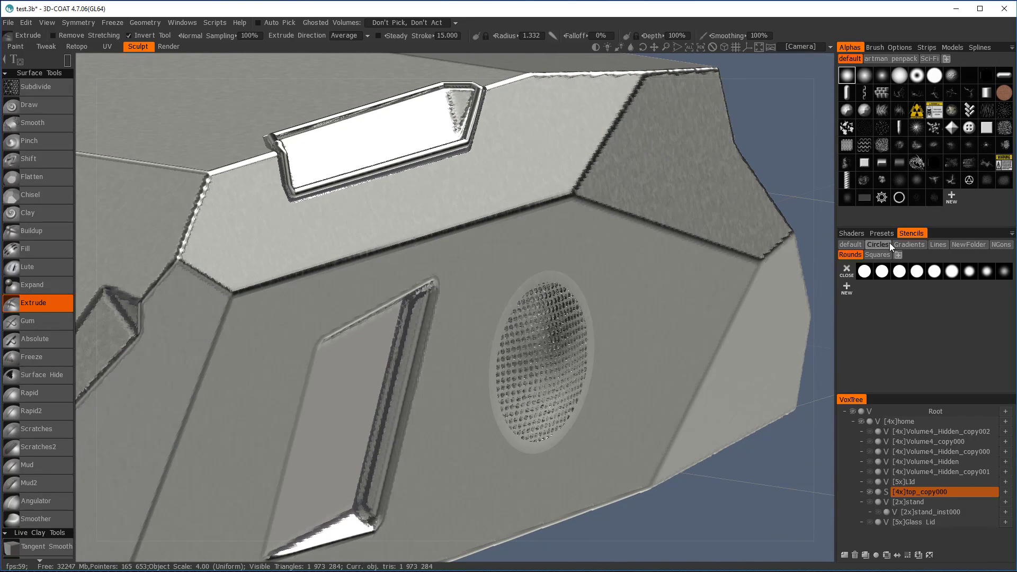
pyautogui.click(851, 234)
pyautogui.click(936, 377)
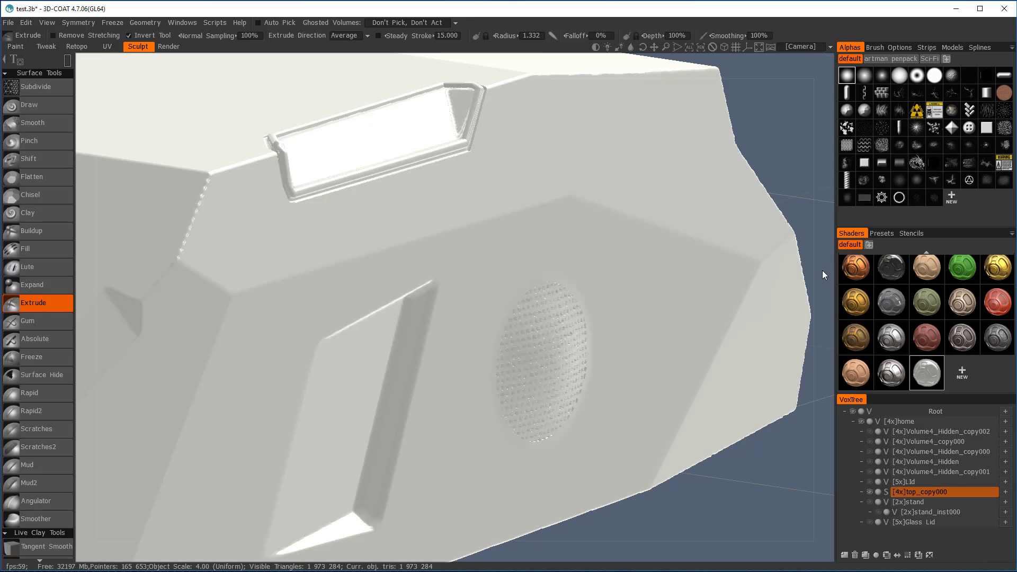
pyautogui.moveTo(770, 150); pyautogui.dragTo(642, 113)
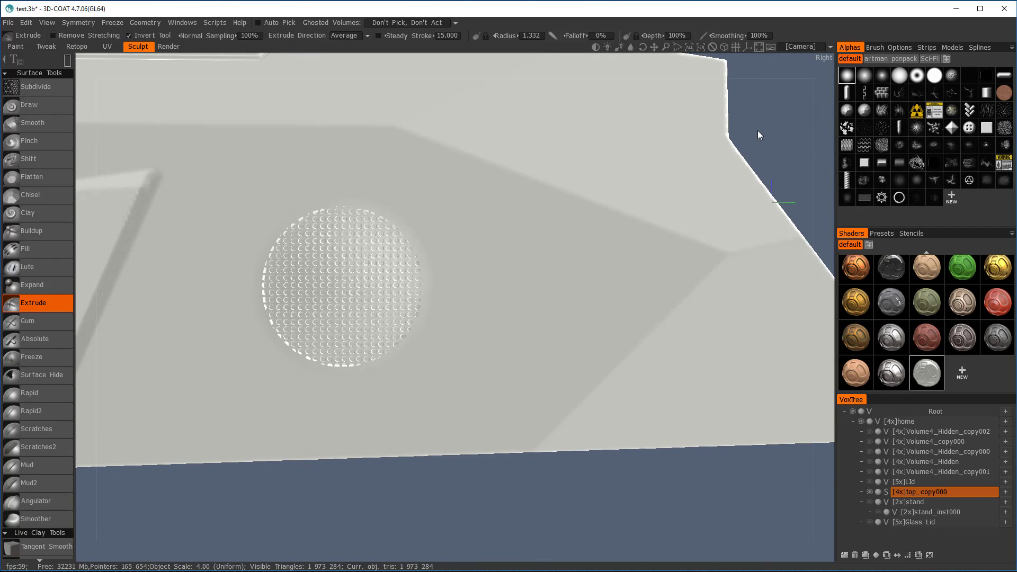
pyautogui.moveTo(759, 135); pyautogui.dragTo(853, 135)
pyautogui.moveTo(853, 135)
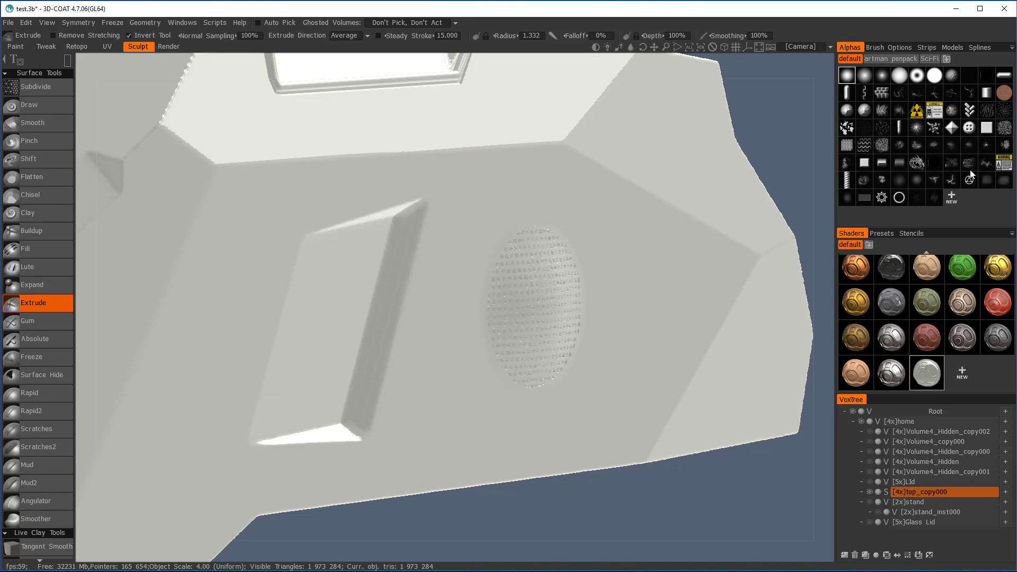
# Step: Set LiveClay to radius 0.400 and 100% depth with a freehand stroke, and dab a small dent near the side face's front corner
pyautogui.click(953, 128)
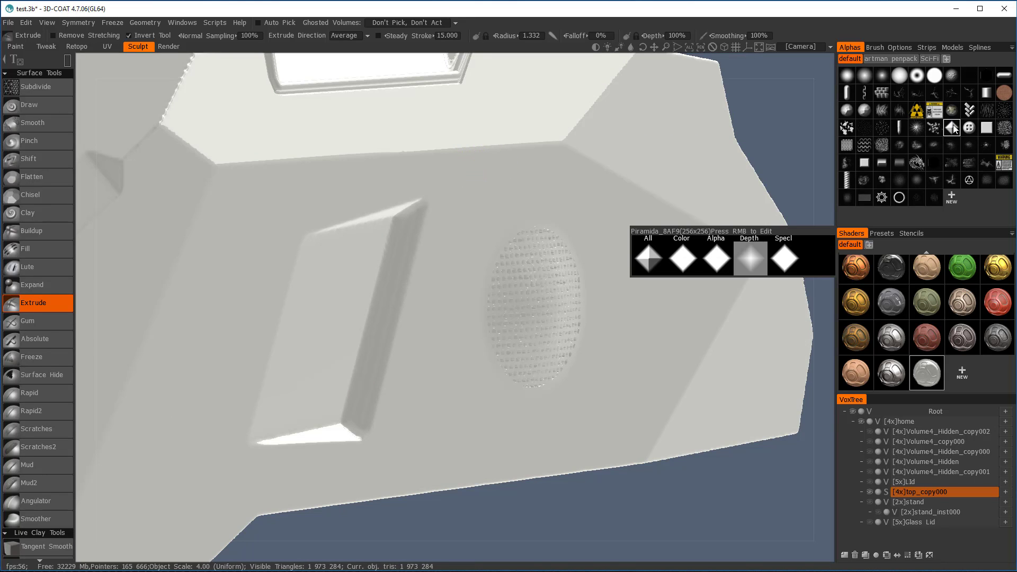
pyautogui.scroll(-6, 54, 501)
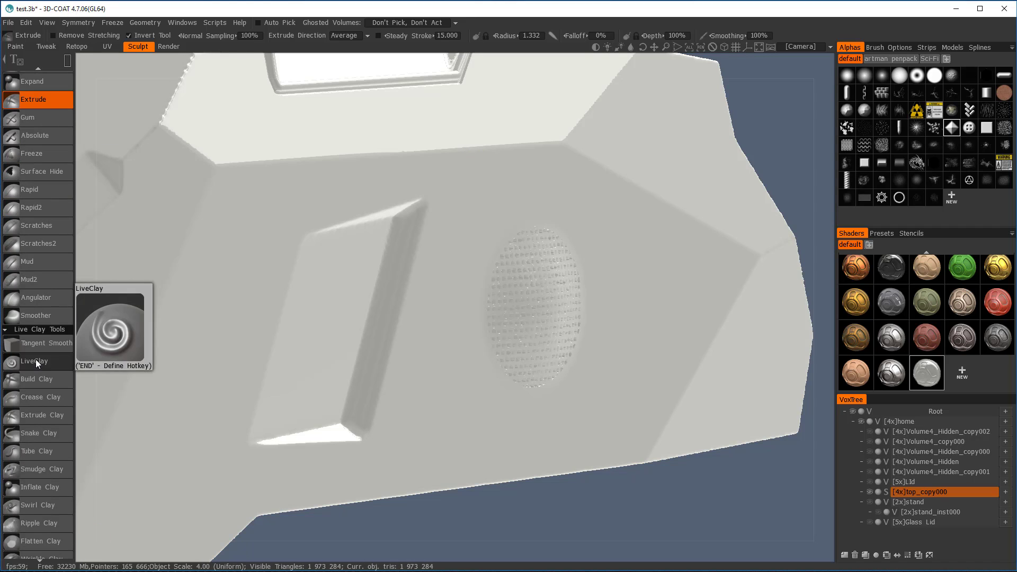
pyautogui.click(36, 361)
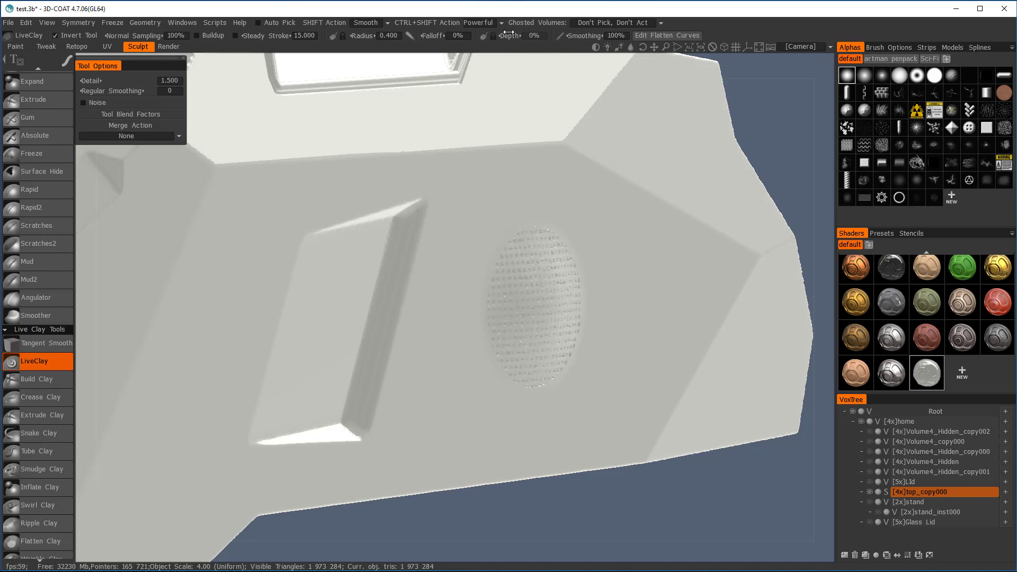
pyautogui.moveTo(508, 33); pyautogui.dragTo(685, 30)
pyautogui.moveTo(64, 60)
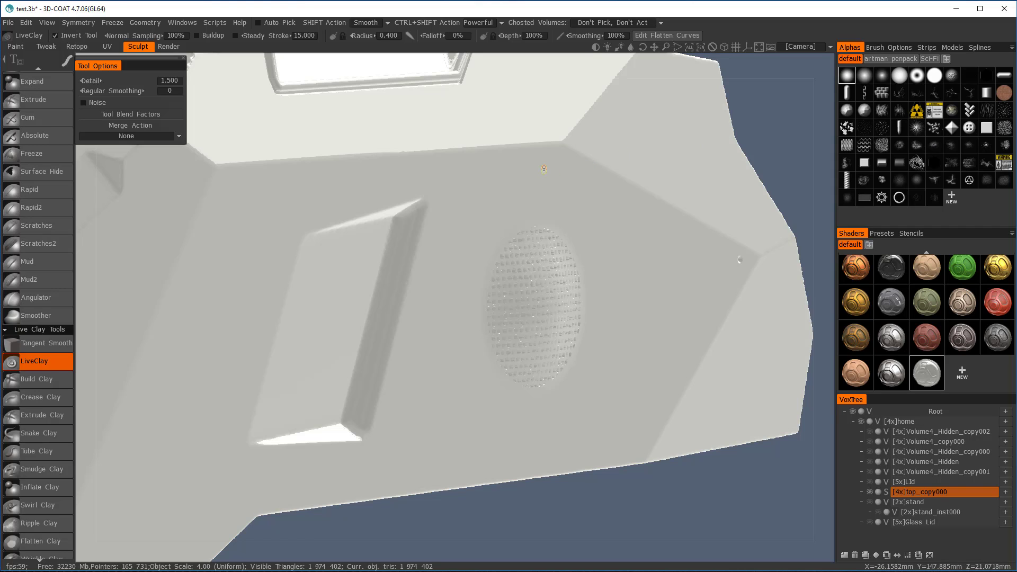
# Step: Stamp a pyramid-shaped dent above the perforated circle, near the face's upper corner, with the Piramida alpha at radius 1.010
pyautogui.moveTo(544, 168); pyautogui.dragTo(552, 163, button='right')
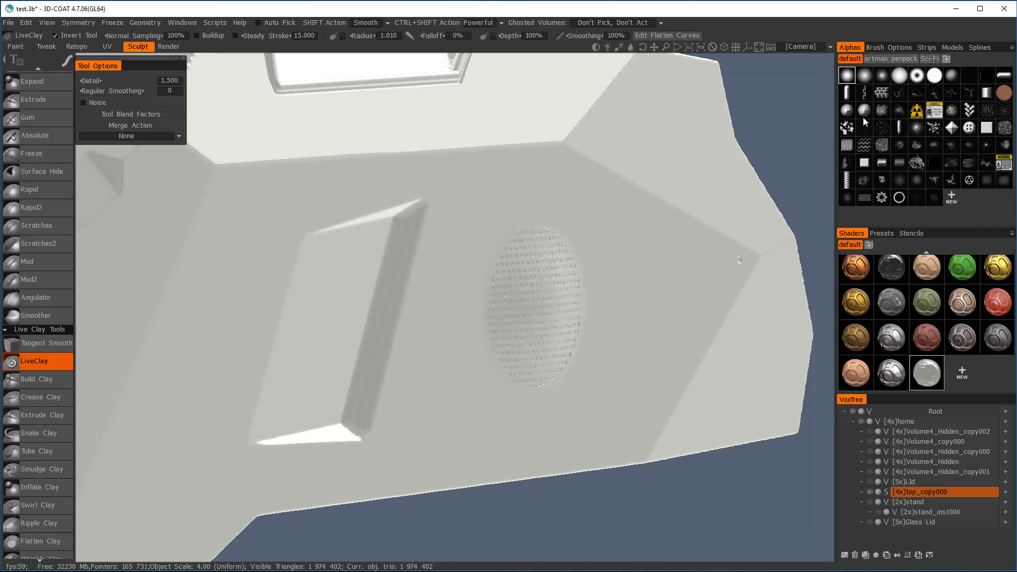
pyautogui.click(953, 127)
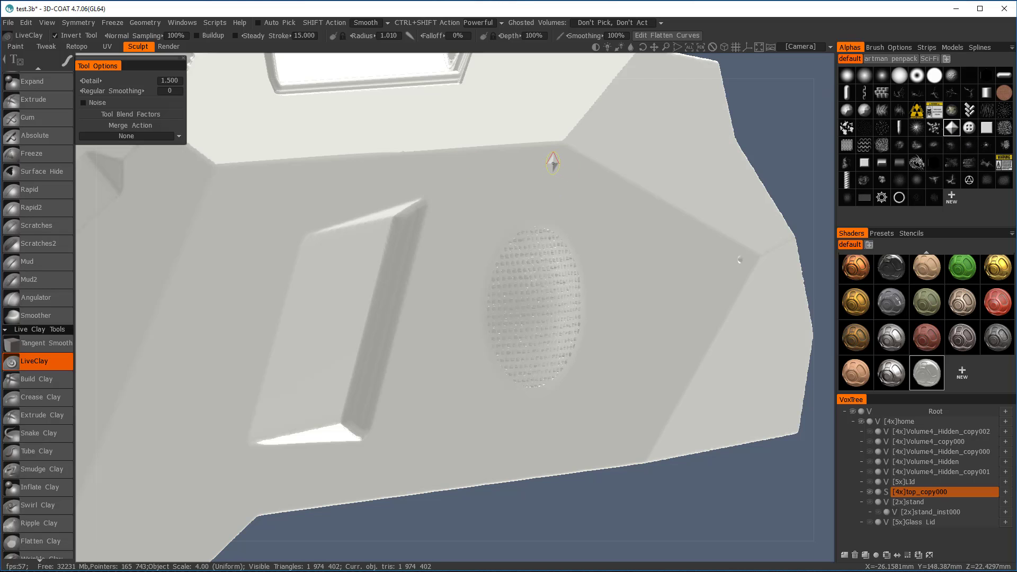
pyautogui.click(554, 163)
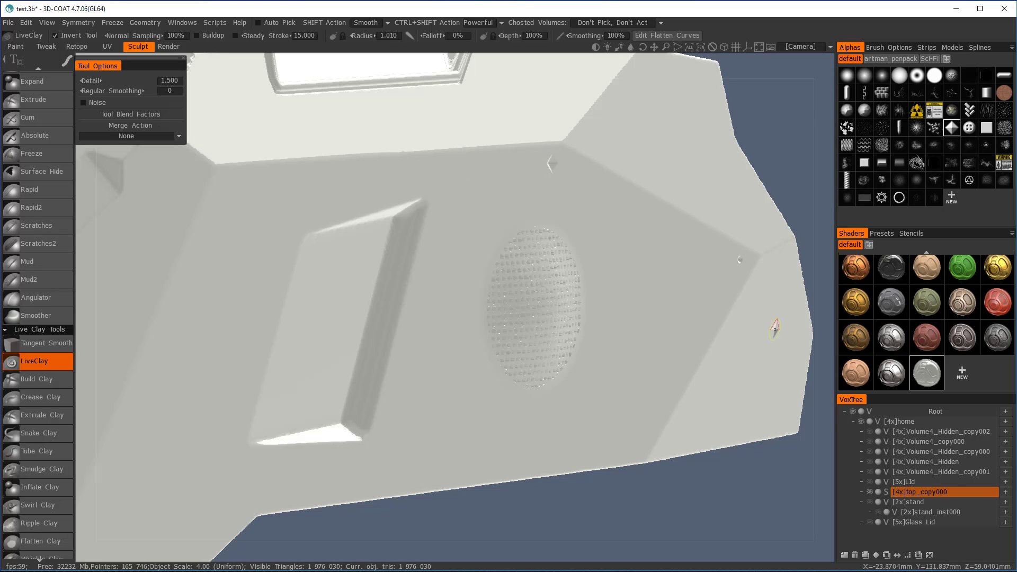
# Step: Stamp a round hole near the side face's lower edge with LiveClay, using the hard round alpha at radius 0.447
pyautogui.moveTo(685, 297); pyautogui.dragTo(606, 307, button='middle')
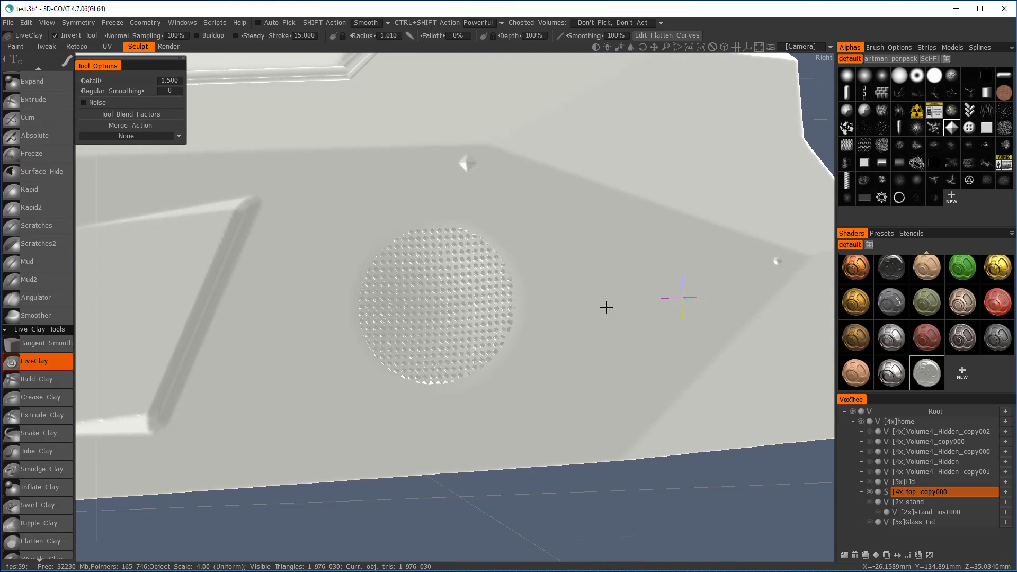
pyautogui.click(933, 76)
pyautogui.moveTo(636, 400); pyautogui.dragTo(629, 402, button='right')
pyautogui.moveTo(609, 283); pyautogui.dragTo(583, 297, button='middle')
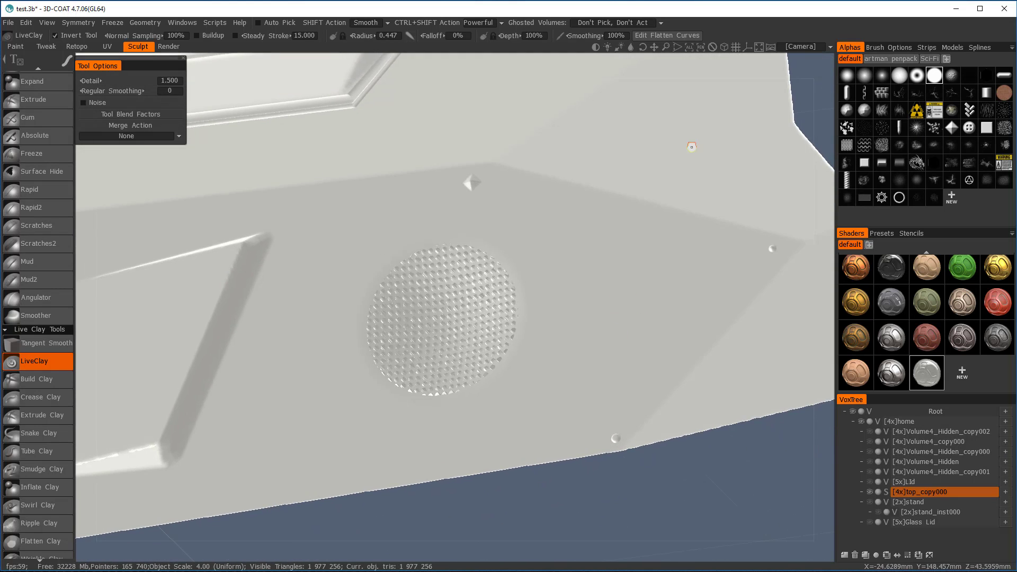
# Step: Stamp a second round hole beside the lower one at 400% LiveClay depth, and adjust the light angle to check the dents
pyautogui.click(529, 35)
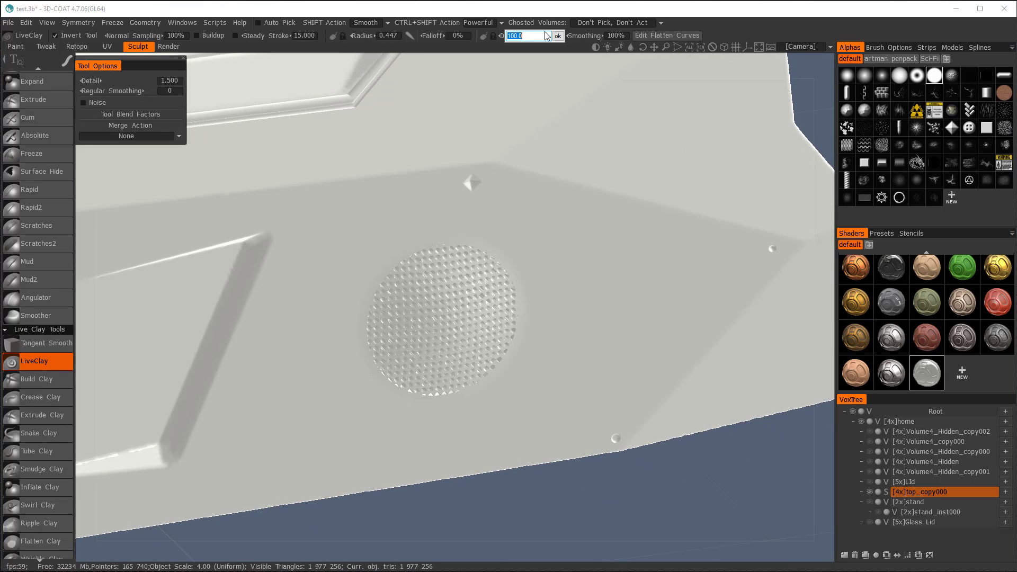
pyautogui.write('400')
pyautogui.press('Return')
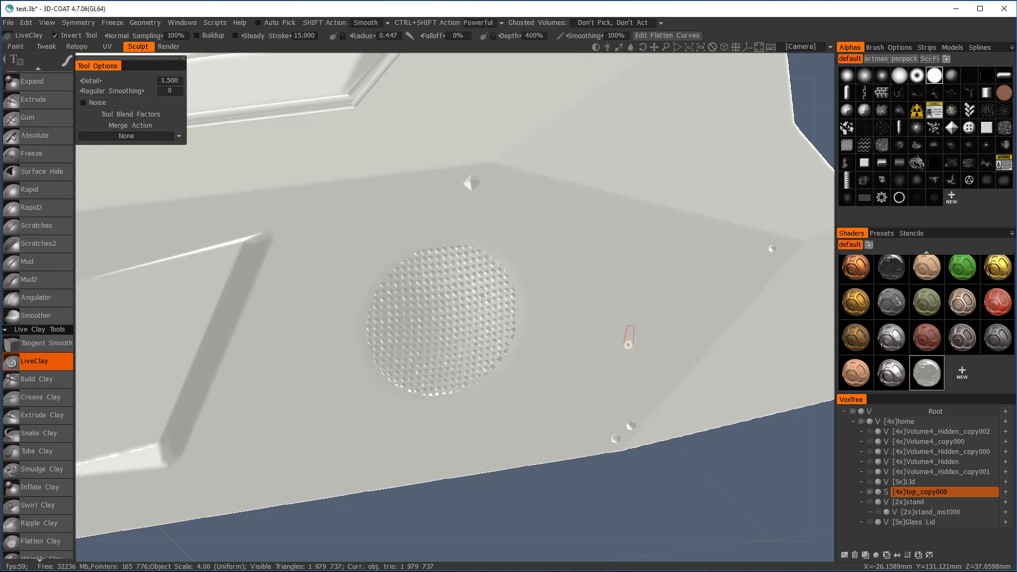
pyautogui.moveTo(629, 340); pyautogui.dragTo(666, 309, button='middle')
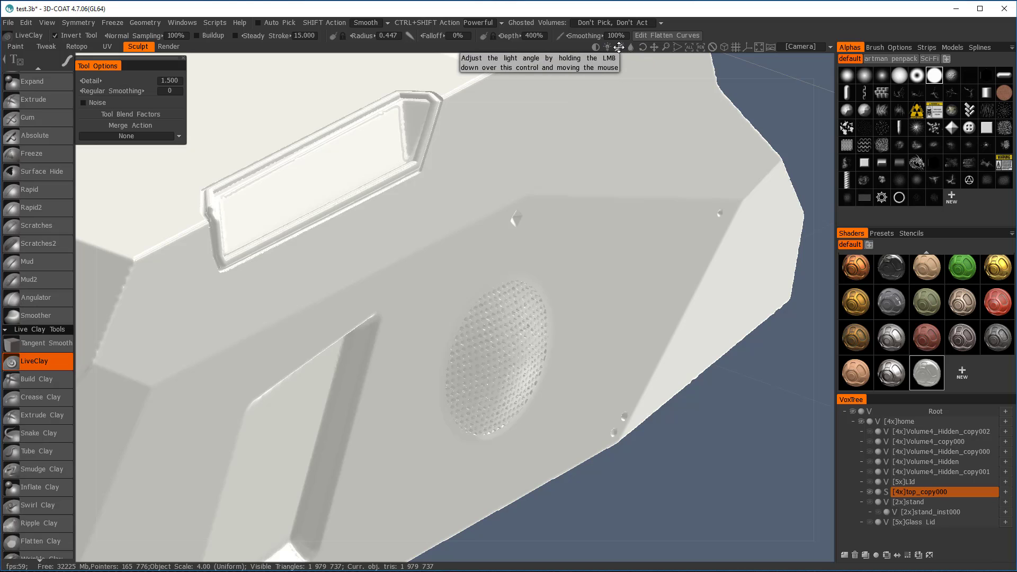
pyautogui.moveTo(619, 47); pyautogui.dragTo(613, 46)
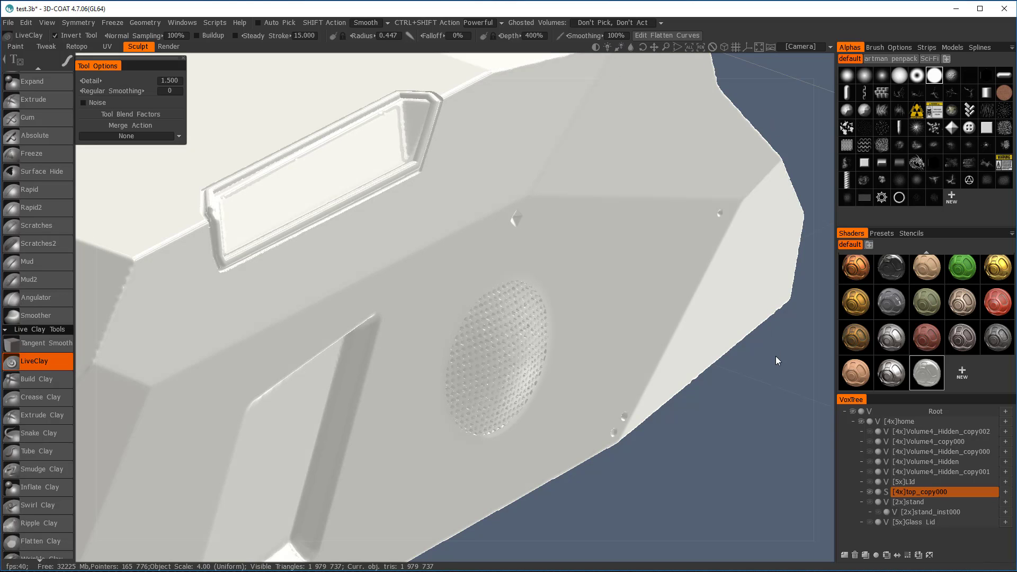
pyautogui.moveTo(777, 361)
pyautogui.mouseDown()
pyautogui.moveTo(731, 318)
pyautogui.moveTo(732, 304)
pyautogui.moveTo(744, 343)
pyautogui.moveTo(726, 376)
pyautogui.moveTo(601, 330)
pyautogui.moveTo(595, 293)
pyautogui.moveTo(572, 304)
pyautogui.moveTo(681, 306)
pyautogui.moveTo(719, 332)
pyautogui.moveTo(720, 374)
pyautogui.mouseUp()
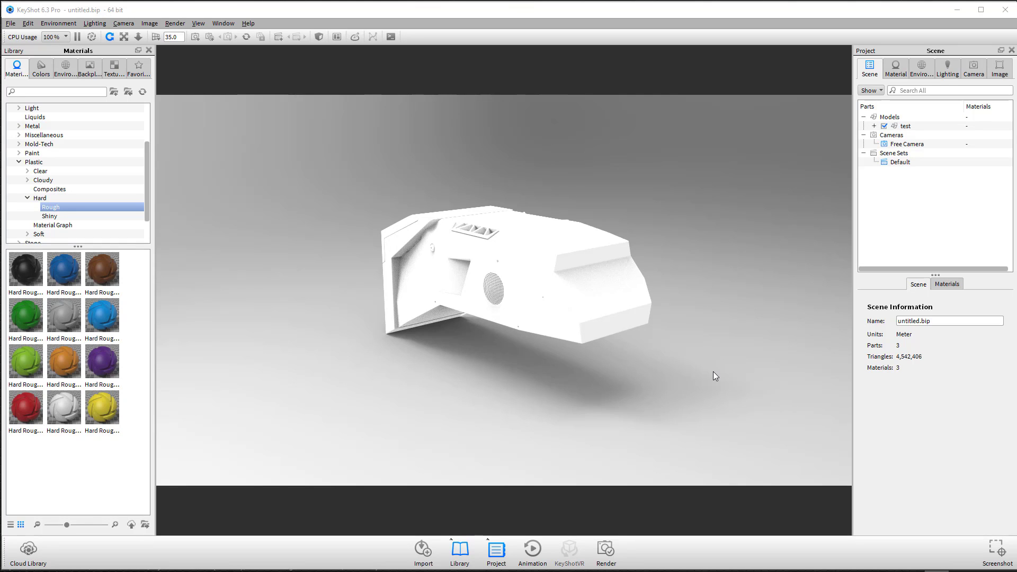
# Step: Switch to KeyShot and examine the test model's opposite side with its vent, perforated circle and stamped holes up close
pyautogui.moveTo(499, 417); pyautogui.dragTo(740, 297)
pyautogui.rightClick(747, 265)
pyautogui.rightClick(722, 335)
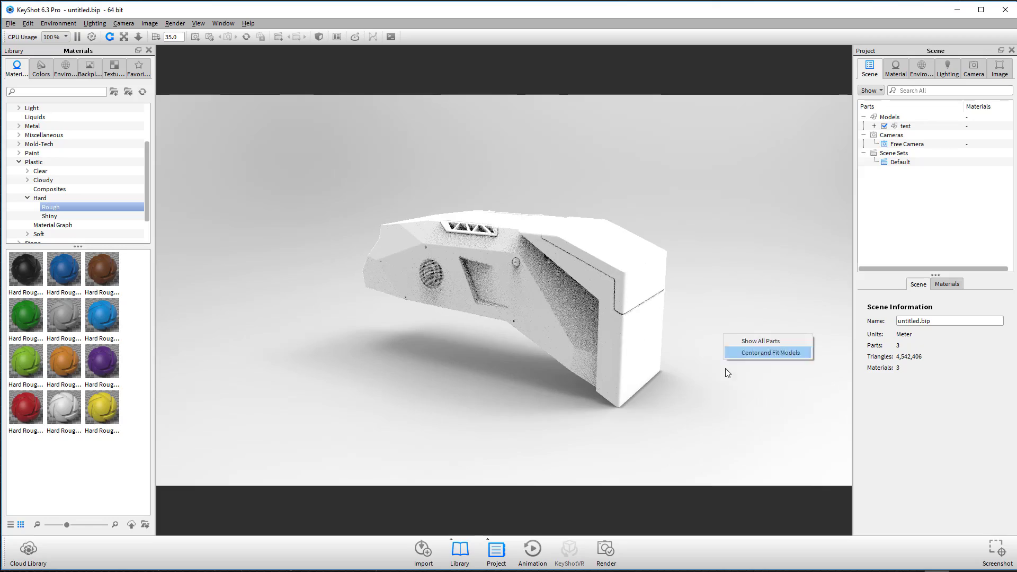
pyautogui.click(649, 432)
pyautogui.scroll(5, 647, 431)
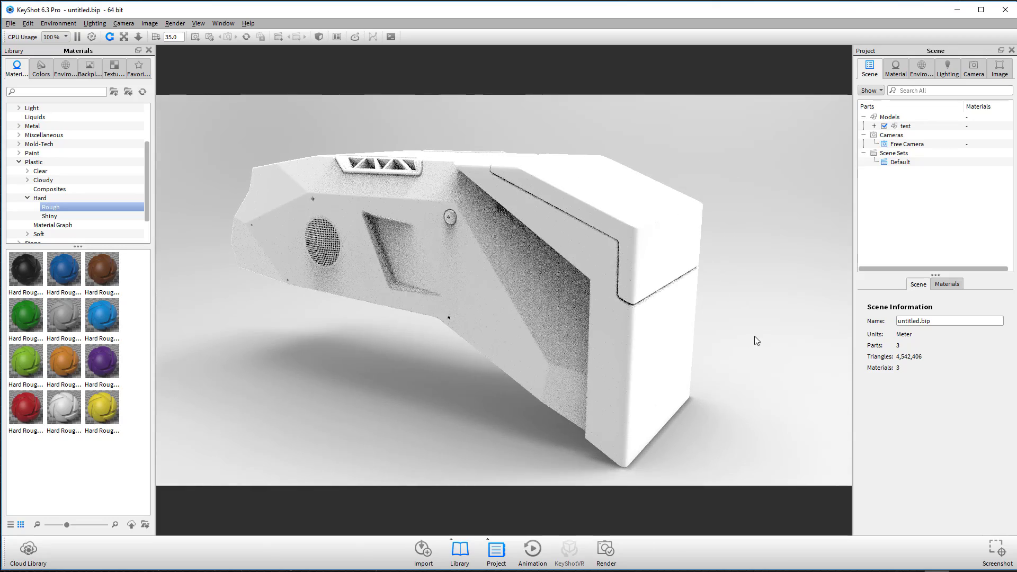
# Step: Light the scene with the Light Tent Black Floor 2k environment from the library
pyautogui.moveTo(755, 336); pyautogui.dragTo(742, 323)
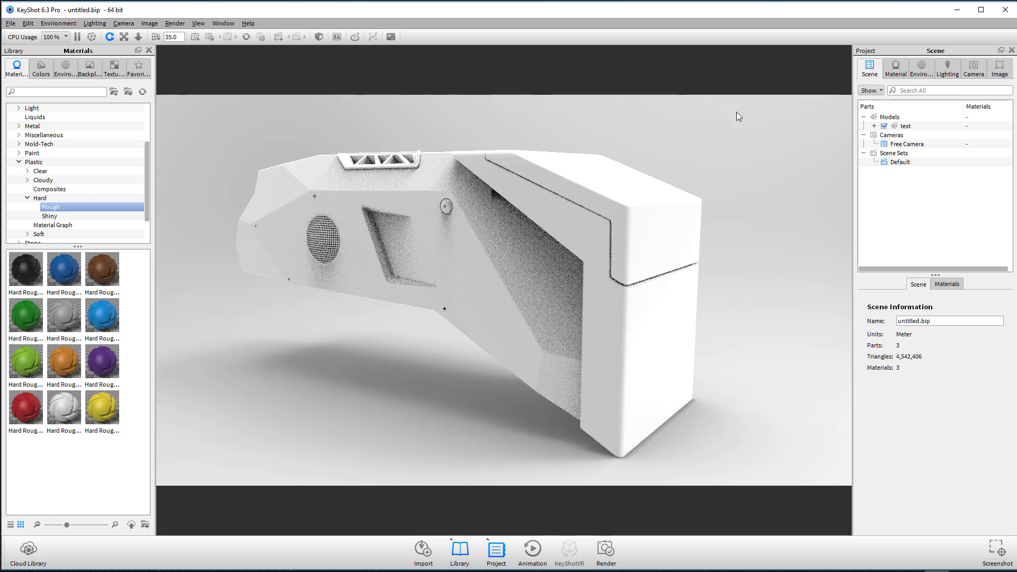
pyautogui.click(65, 69)
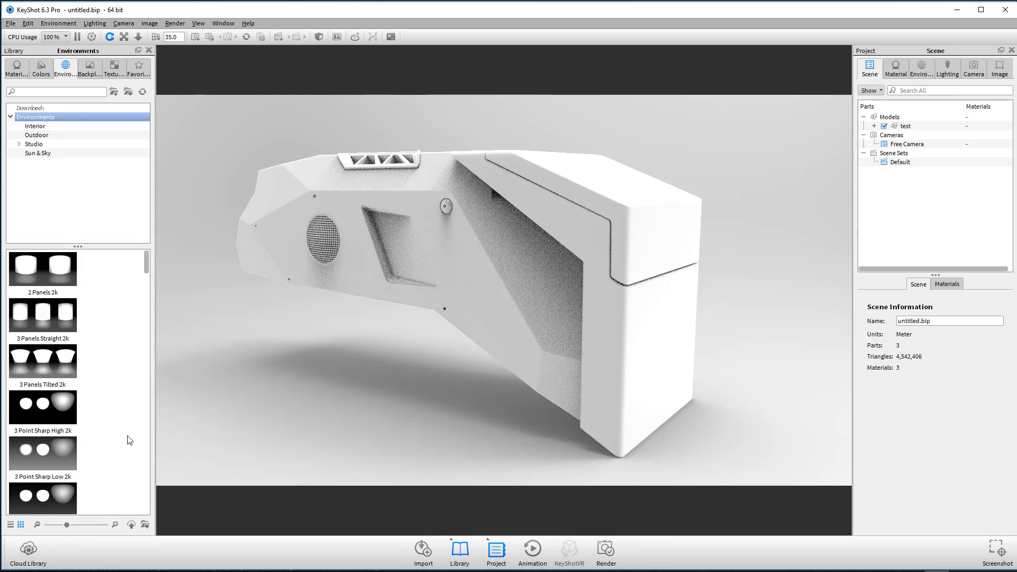
pyautogui.scroll(-5, 106, 440)
pyautogui.scroll(-10, 101, 428)
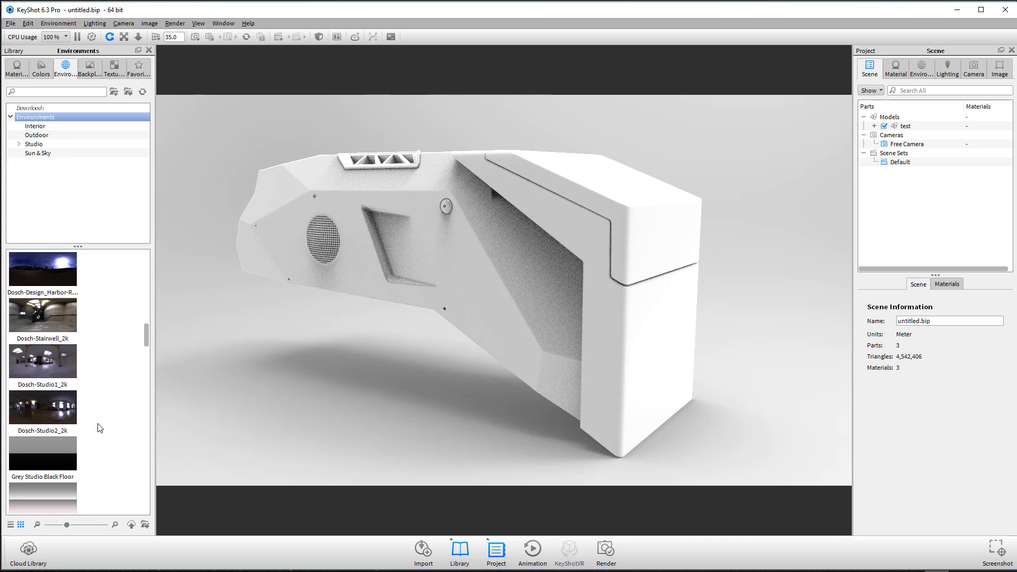
pyautogui.scroll(-3, 99, 428)
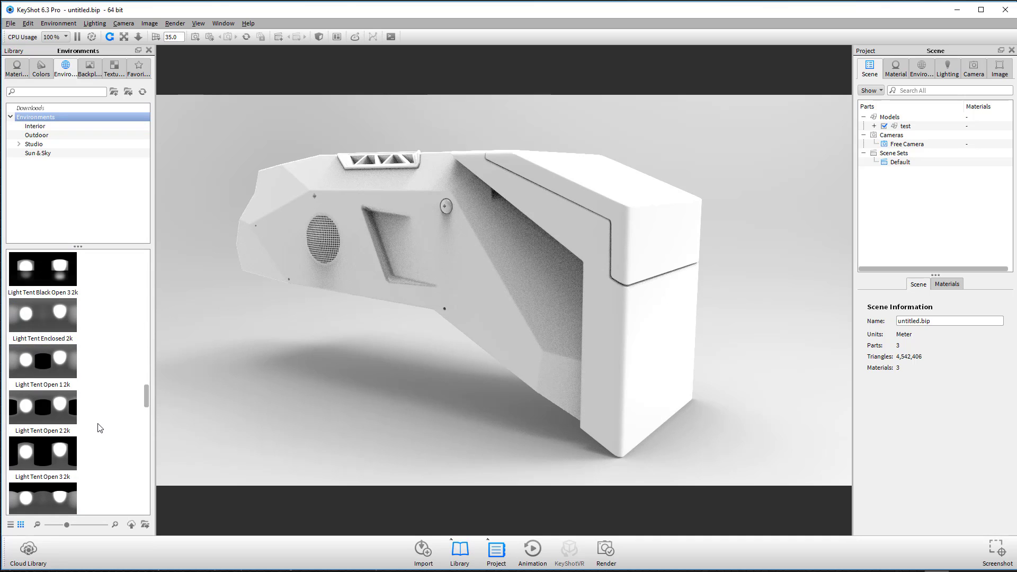
pyautogui.scroll(-4, 99, 429)
pyautogui.scroll(10, 100, 428)
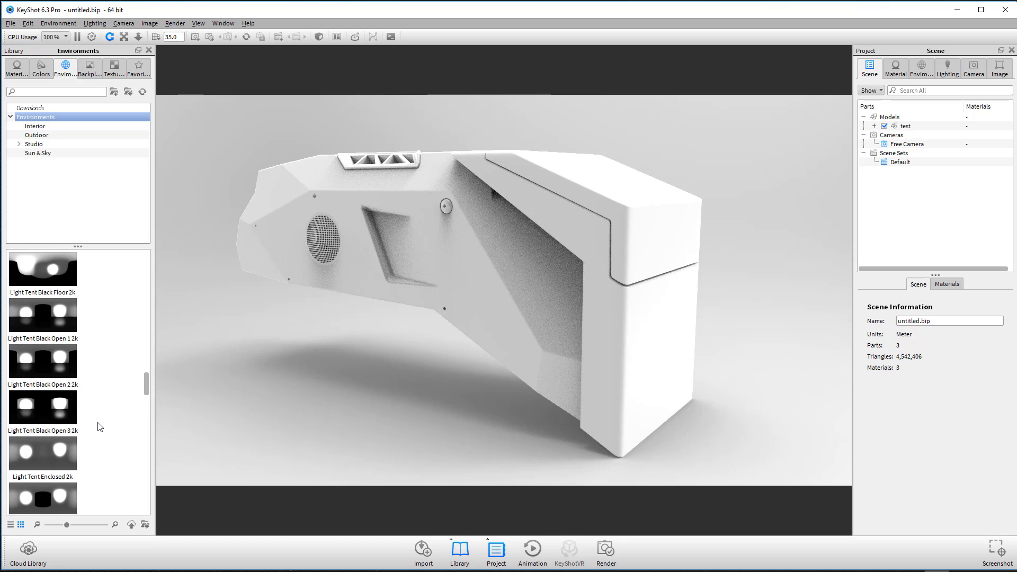
pyautogui.moveTo(44, 409); pyautogui.dragTo(560, 456)
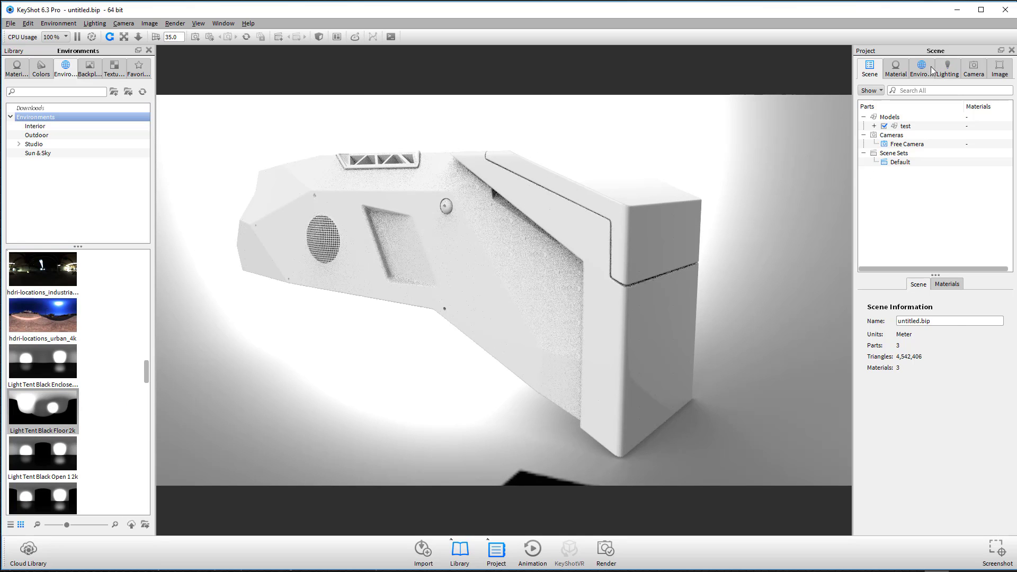
# Step: Replace the lighting-environment background with a near-black colour at 8% value and enable ground reflections
pyautogui.click(930, 67)
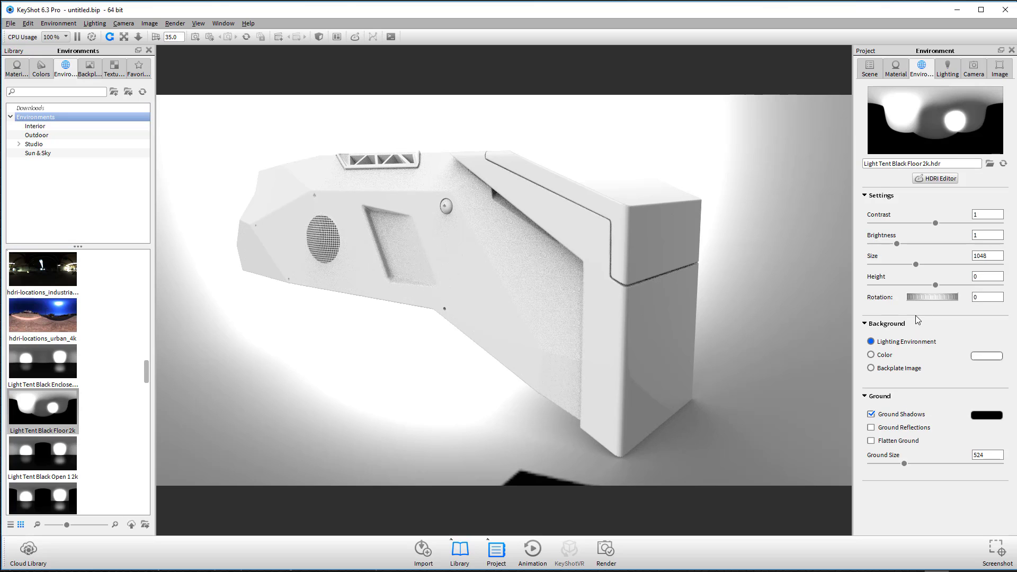
pyautogui.click(983, 357)
pyautogui.moveTo(894, 401); pyautogui.dragTo(889, 399)
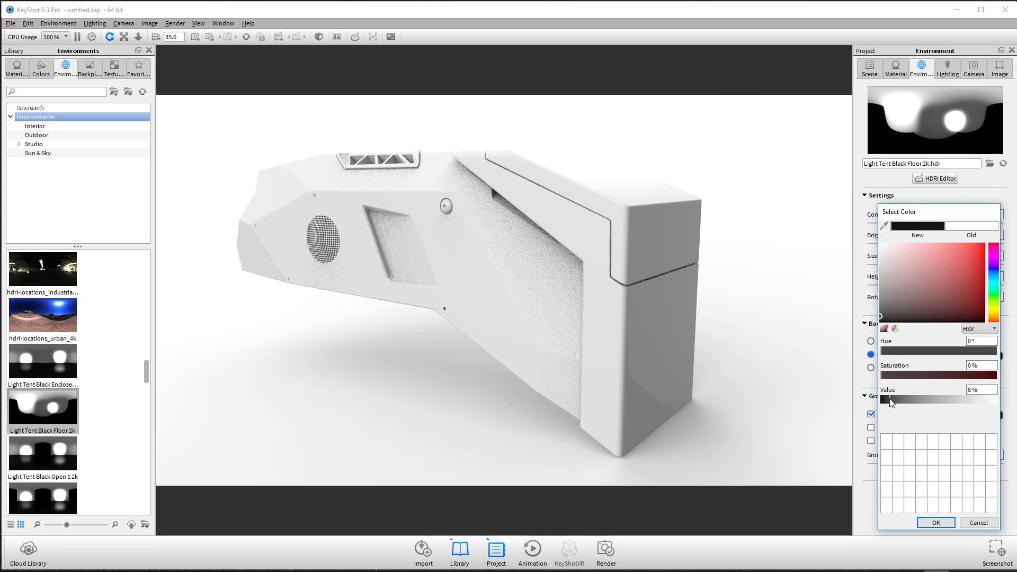
pyautogui.click(937, 523)
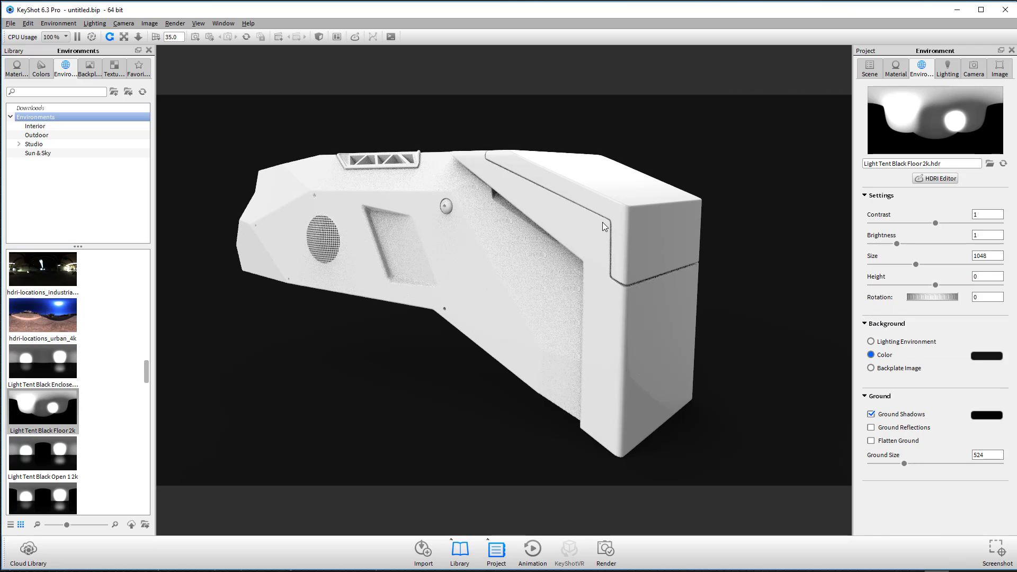
pyautogui.moveTo(721, 159)
pyautogui.mouseDown()
pyautogui.moveTo(707, 163)
pyautogui.moveTo(711, 154)
pyautogui.mouseUp()
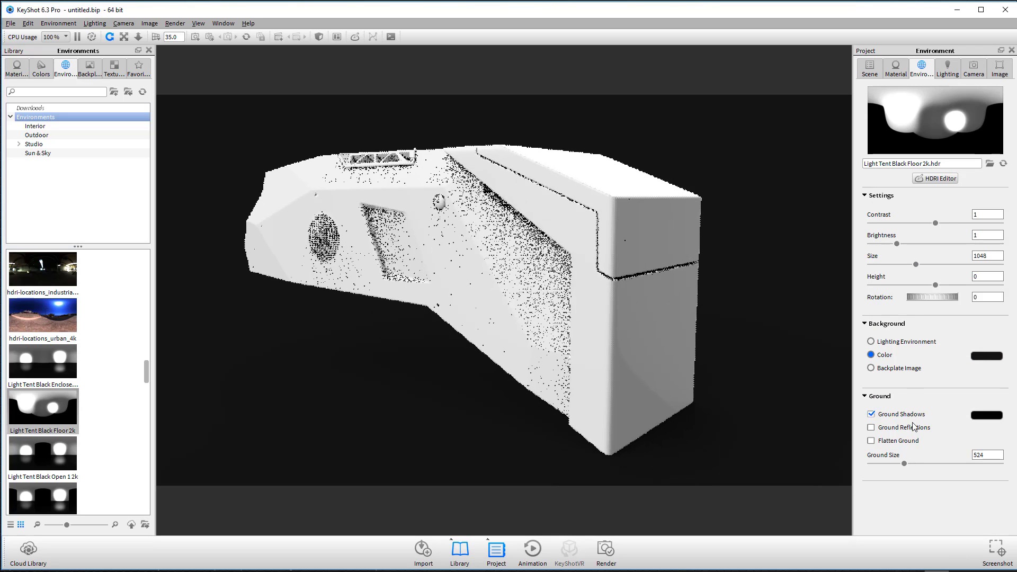
pyautogui.click(872, 427)
pyautogui.moveTo(750, 303)
pyautogui.mouseDown()
pyautogui.moveTo(747, 262)
pyautogui.moveTo(718, 302)
pyautogui.moveTo(727, 298)
pyautogui.moveTo(731, 310)
pyautogui.mouseUp()
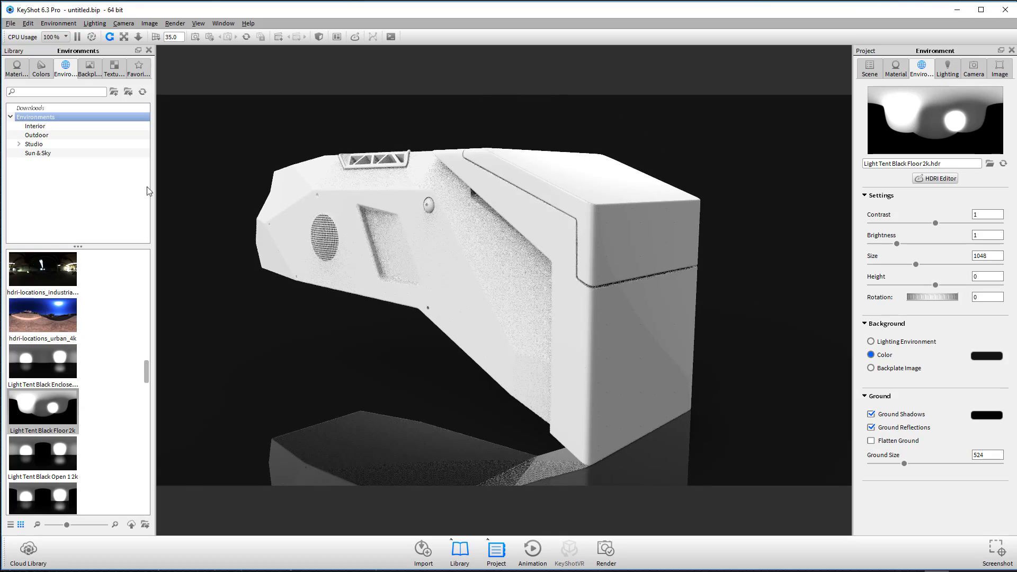
# Step: Apply Paint Gloss Black to the rear body below the lid and Hard Rough Plastic Black to the perforated side body
pyautogui.click(23, 66)
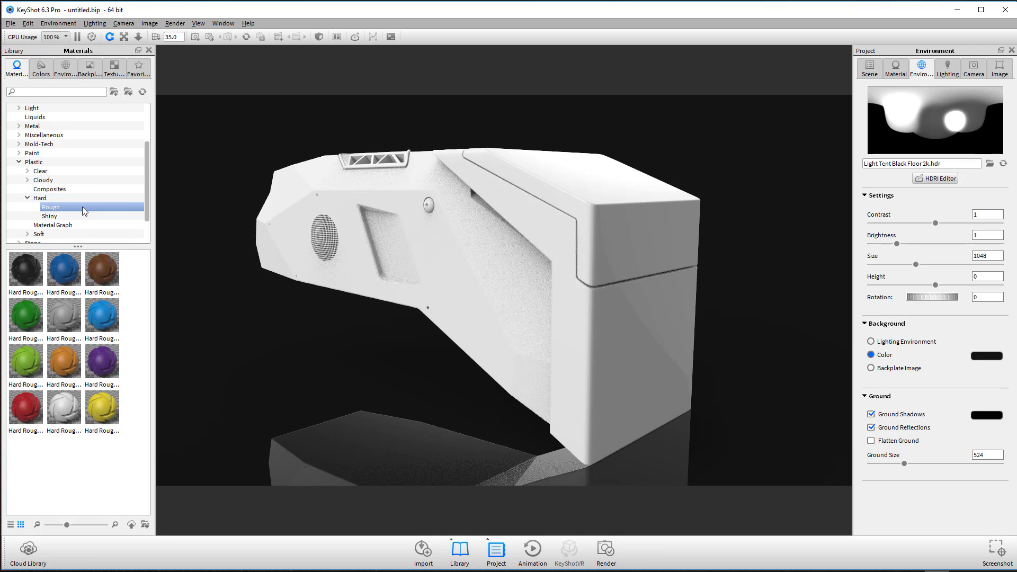
pyautogui.scroll(-1, 82, 206)
pyautogui.scroll(-1, 83, 204)
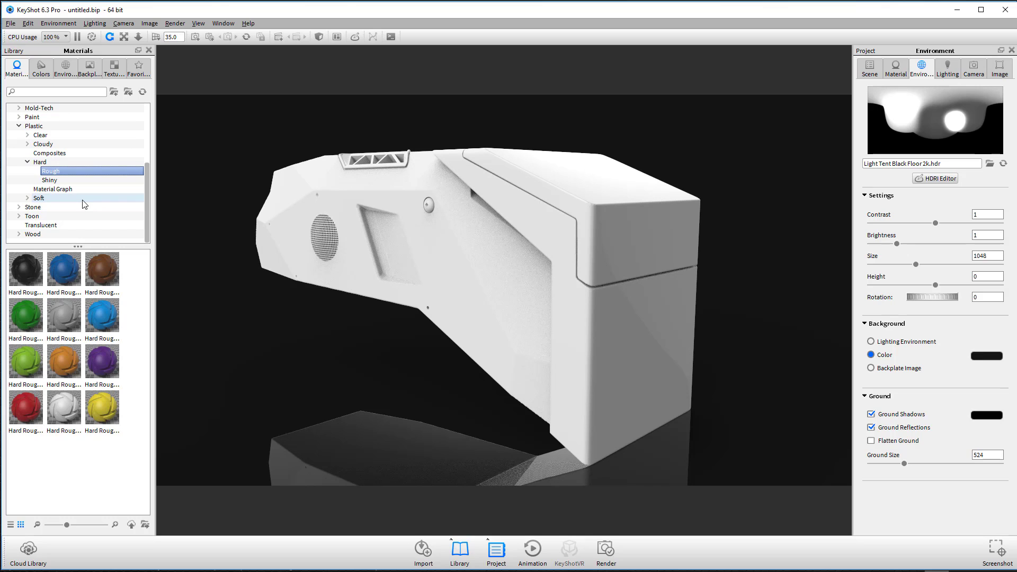
pyautogui.click(32, 117)
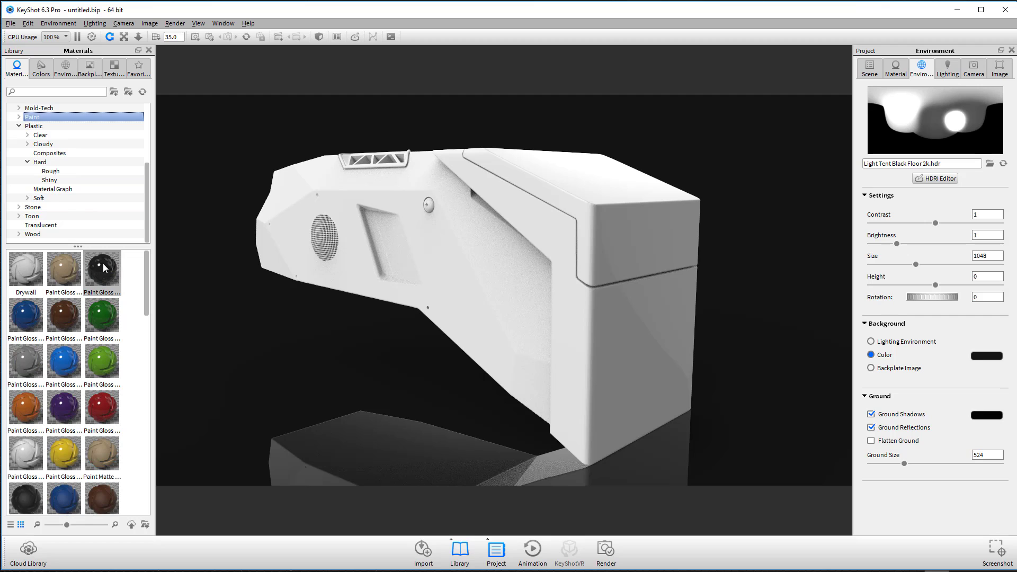
pyautogui.moveTo(104, 275)
pyautogui.mouseDown()
pyautogui.moveTo(513, 304)
pyautogui.moveTo(565, 346)
pyautogui.mouseUp()
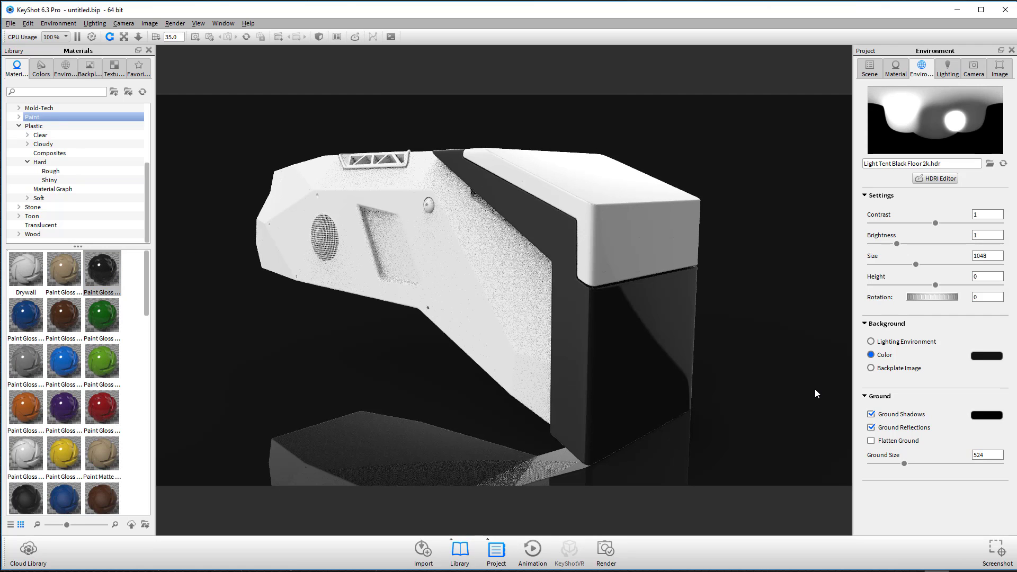
pyautogui.click(59, 171)
pyautogui.moveTo(26, 270); pyautogui.dragTo(476, 306)
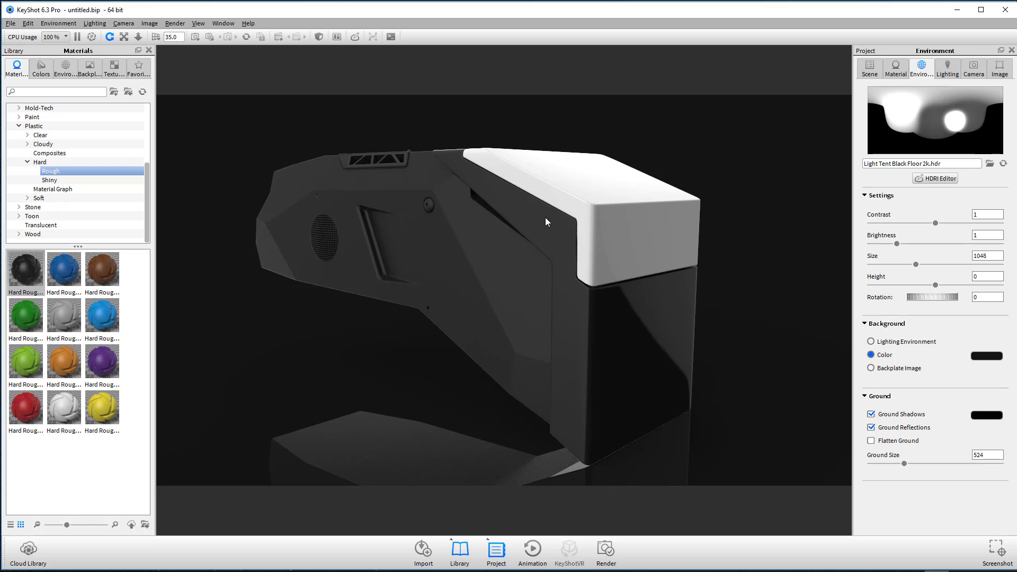
# Step: Change the Glass_Lid material to Glass (Solid) and darken its colour to grey at 66% value
pyautogui.doubleClick(626, 218)
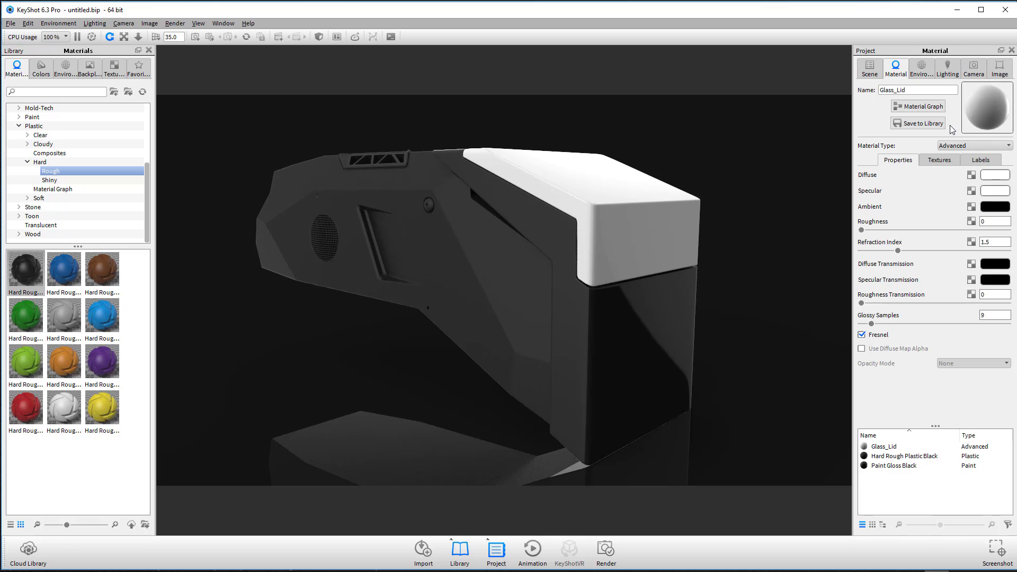
pyautogui.click(954, 148)
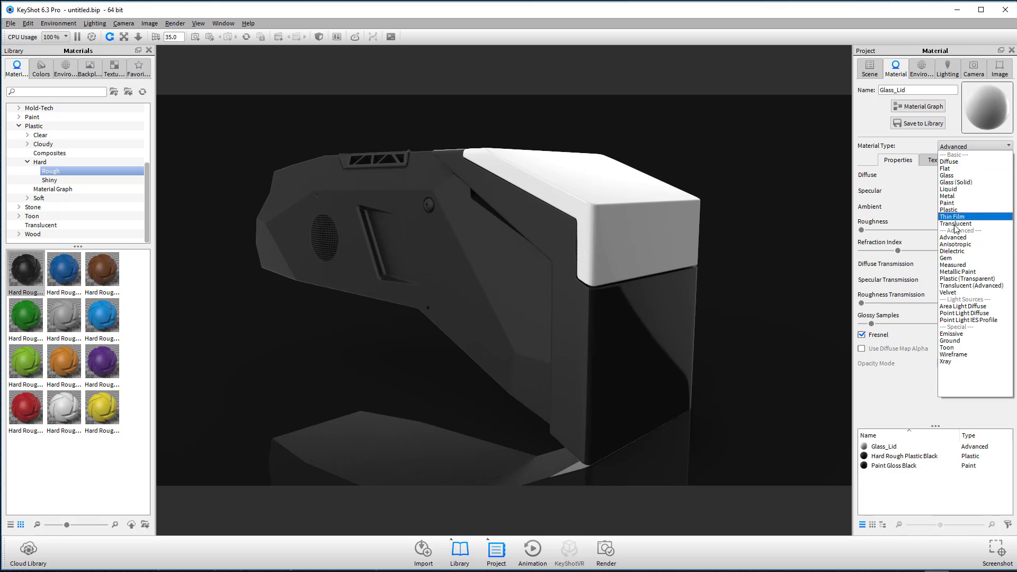
pyautogui.click(960, 182)
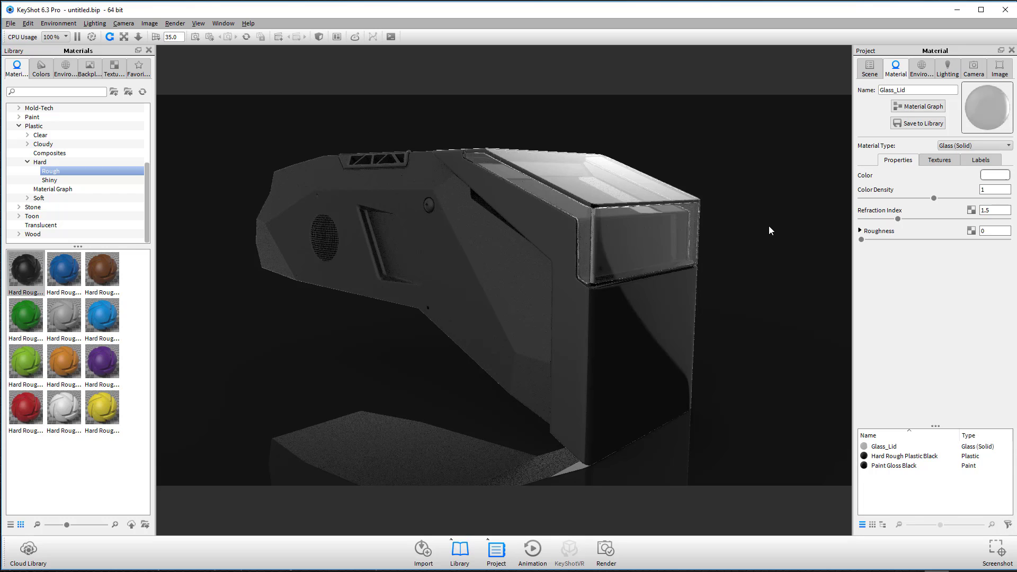
pyautogui.click(995, 175)
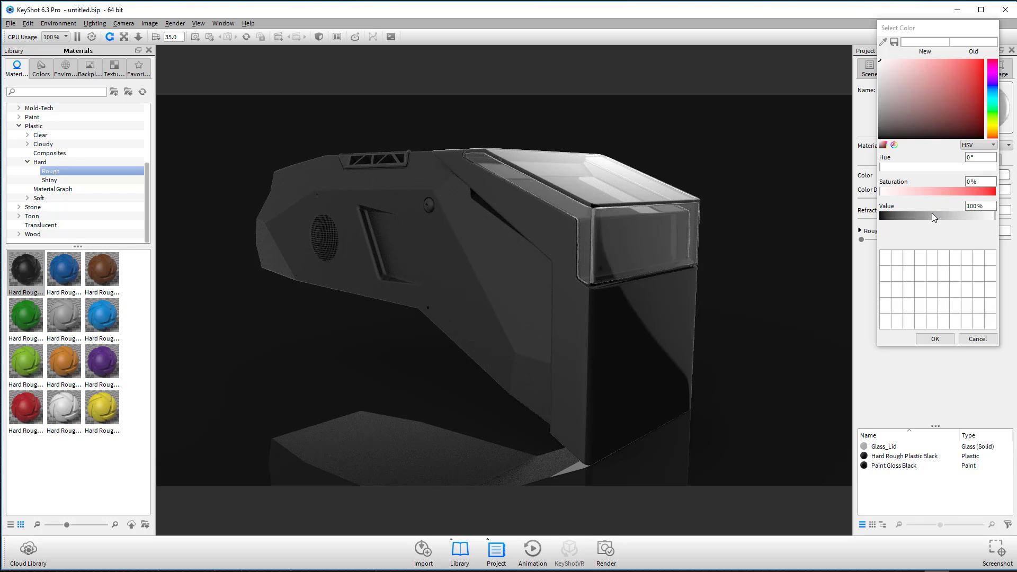
pyautogui.click(968, 217)
pyautogui.moveTo(967, 216); pyautogui.dragTo(956, 216)
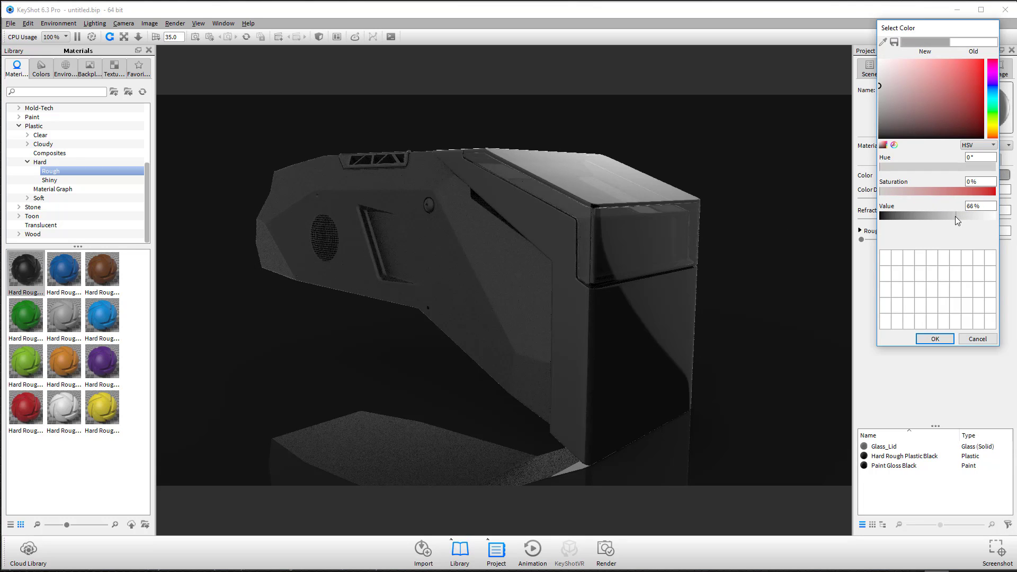
pyautogui.click(937, 339)
# Step: Rotate the lighting environment to 3.5
pyautogui.click(922, 69)
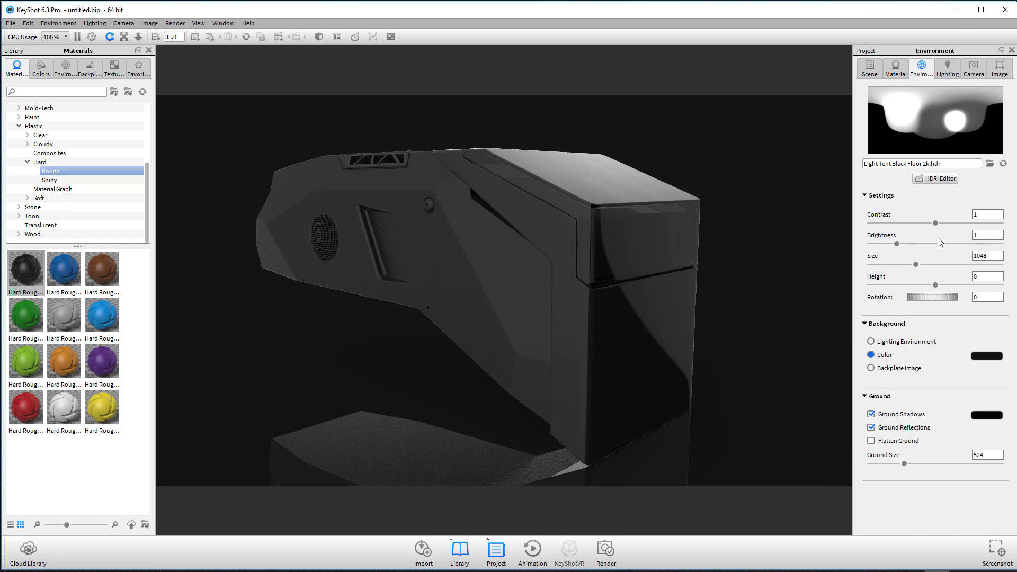
pyautogui.moveTo(938, 296)
pyautogui.mouseDown()
pyautogui.moveTo(904, 300)
pyautogui.moveTo(944, 297)
pyautogui.mouseUp()
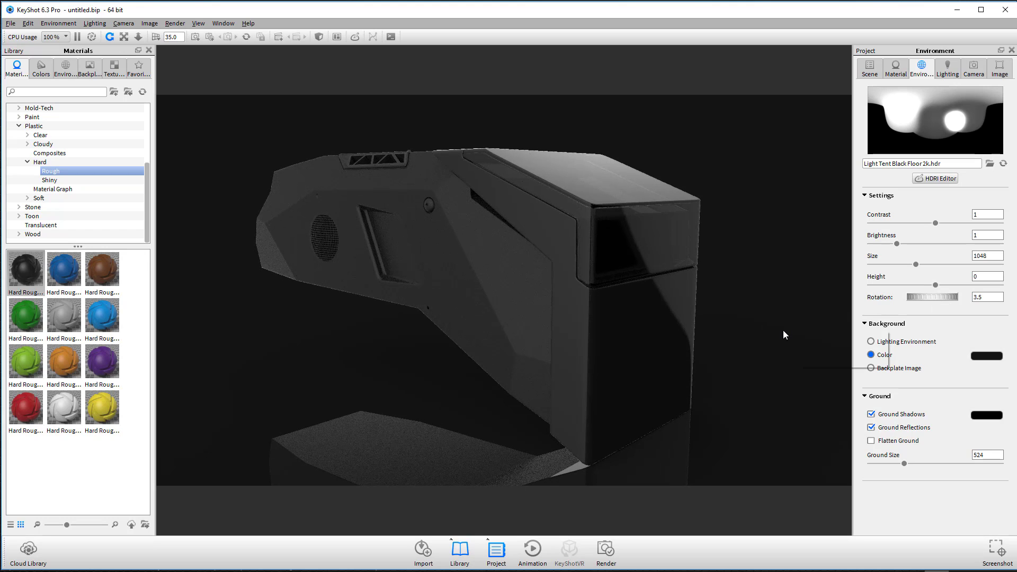
# Step: Examine the dark-shaded model from both sides, with close views of its recess, perforated circle, vent and stamped holes
pyautogui.moveTo(791, 297); pyautogui.dragTo(694, 438)
pyautogui.scroll(3, 656, 317)
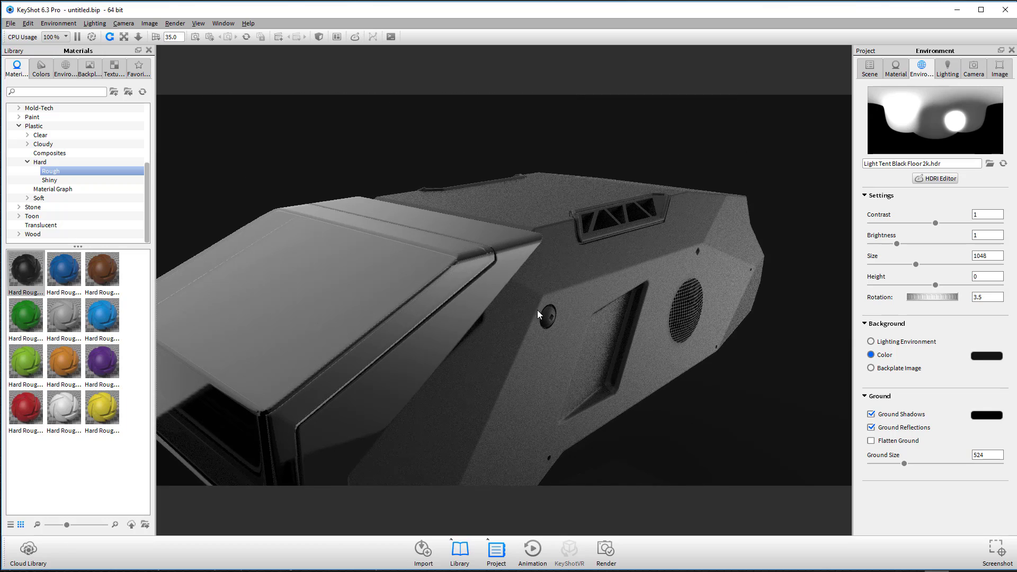
pyautogui.moveTo(755, 422); pyautogui.dragTo(738, 386)
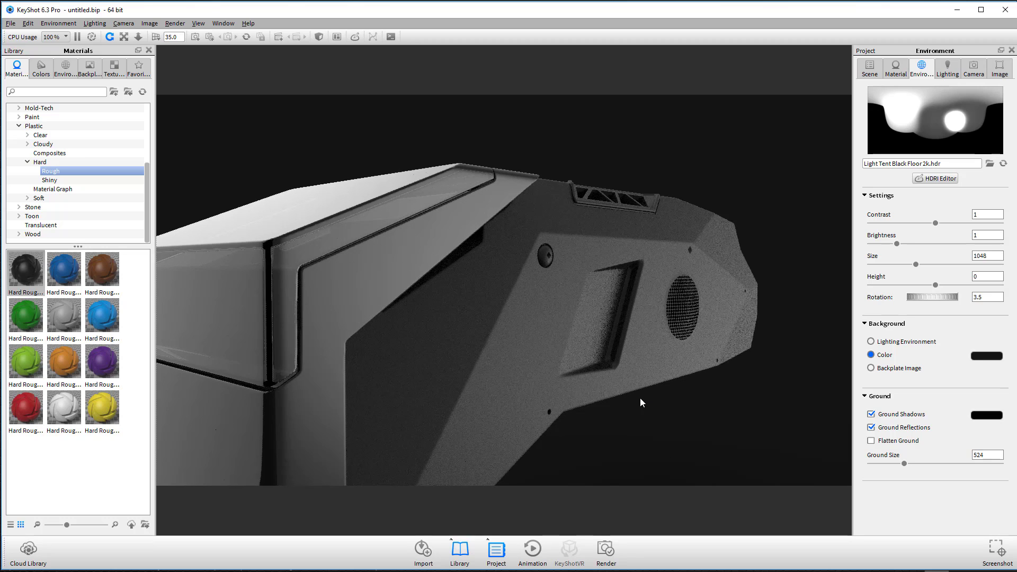
pyautogui.moveTo(631, 408); pyautogui.dragTo(991, 467)
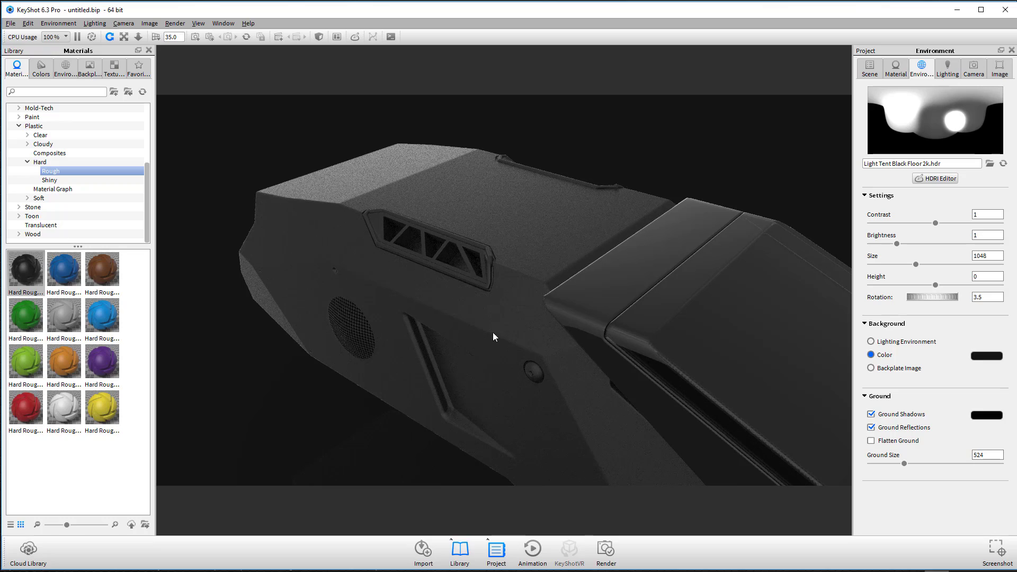
pyautogui.moveTo(493, 334); pyautogui.dragTo(484, 283)
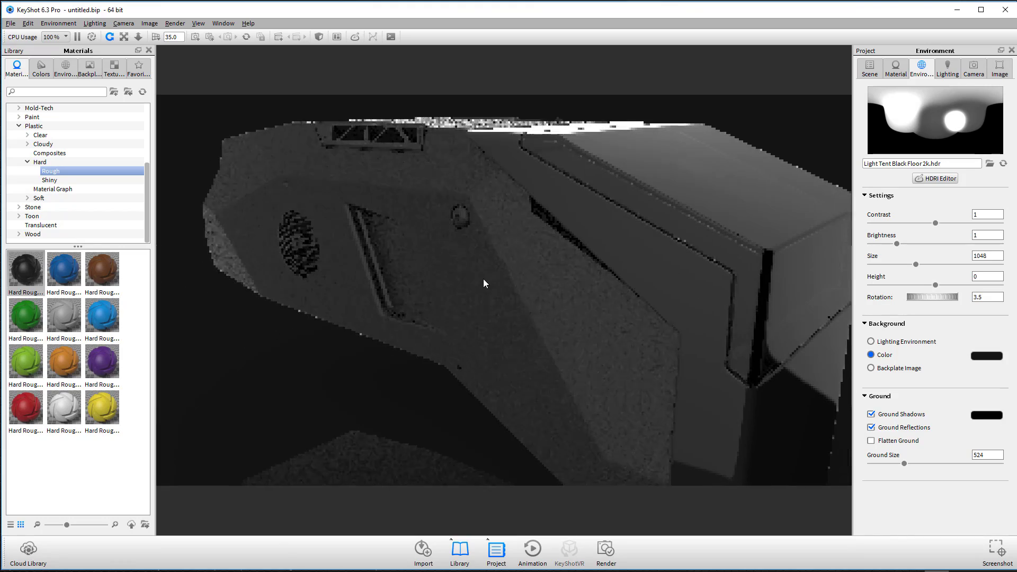
pyautogui.rightClick(522, 286)
pyautogui.click(364, 265)
pyautogui.moveTo(365, 266)
pyautogui.mouseDown()
pyautogui.moveTo(370, 291)
pyautogui.moveTo(363, 249)
pyautogui.mouseUp()
pyautogui.scroll(5, 363, 247)
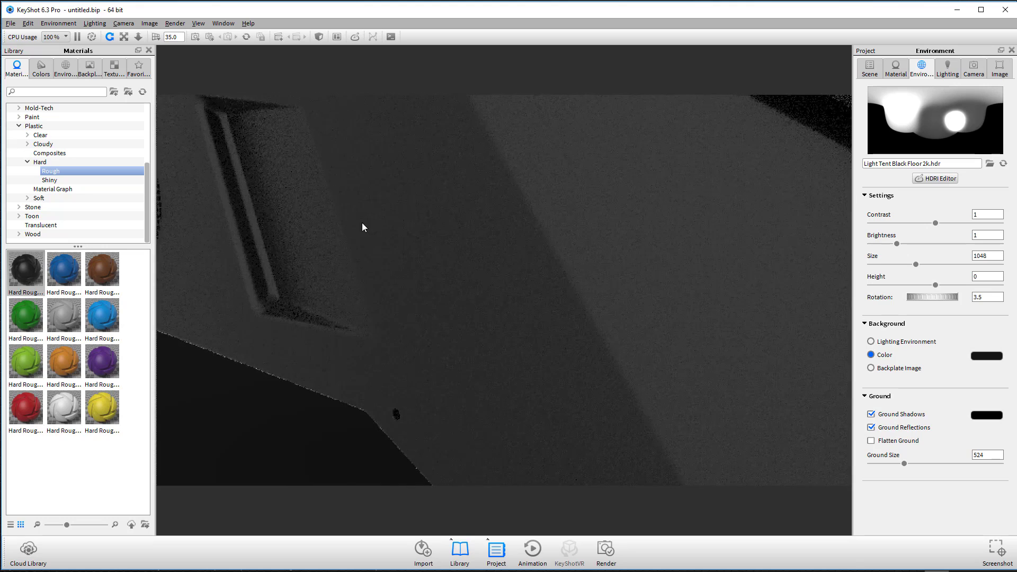
pyautogui.scroll(-6, 363, 227)
pyautogui.moveTo(471, 360); pyautogui.dragTo(749, 356)
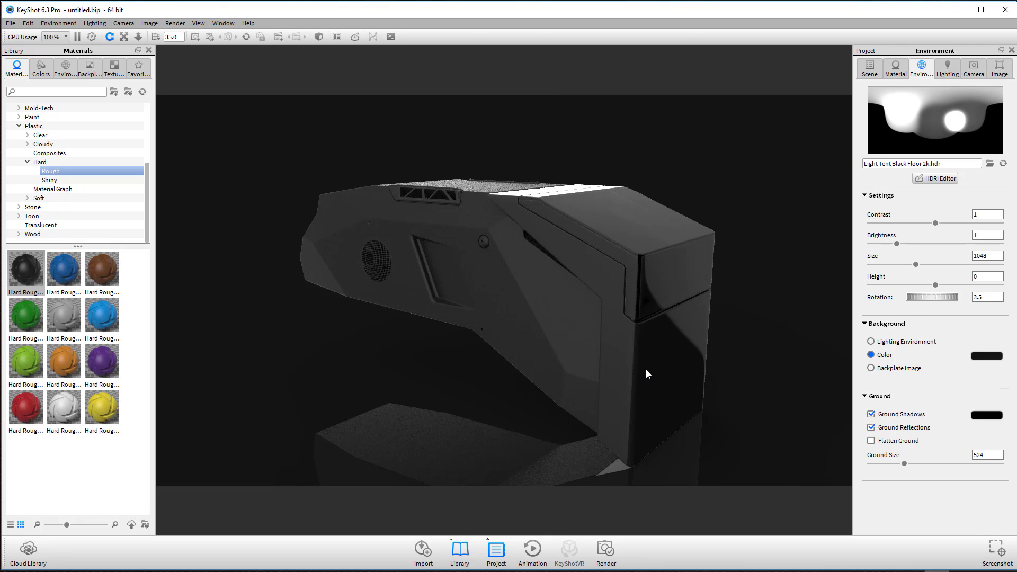
pyautogui.moveTo(564, 346); pyautogui.dragTo(563, 379)
pyautogui.scroll(5, 368, 272)
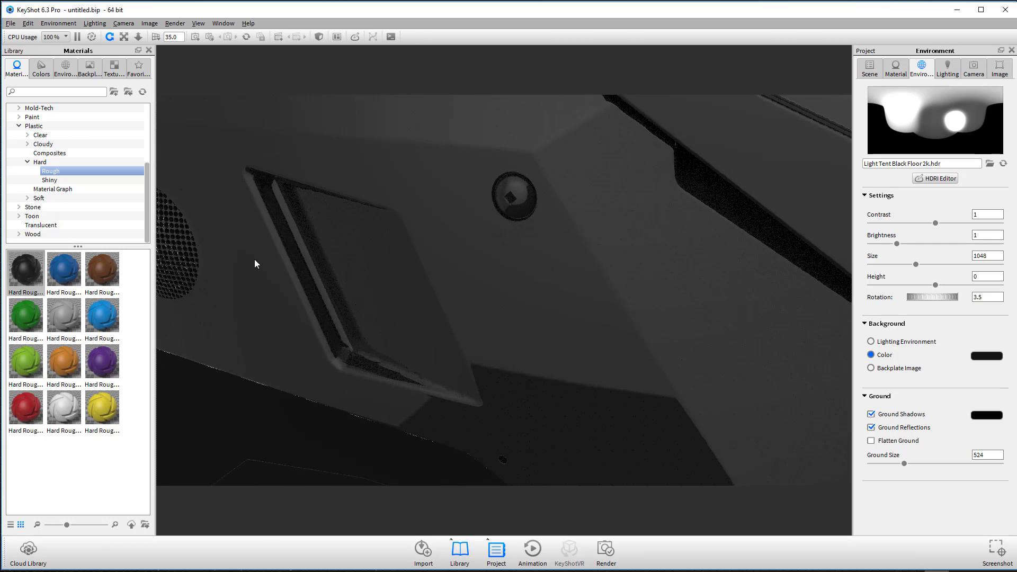
pyautogui.moveTo(255, 264); pyautogui.dragTo(667, 325)
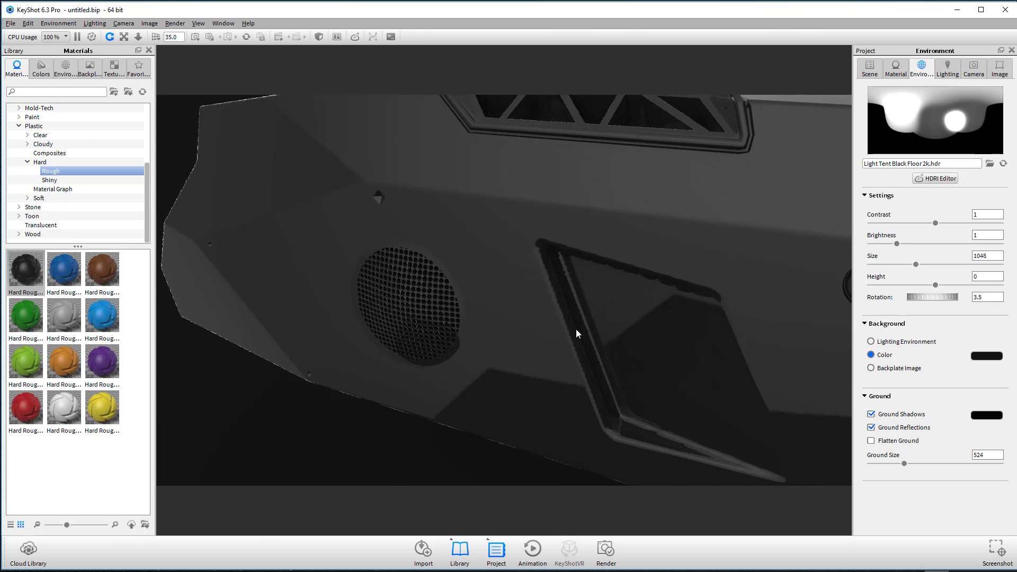
pyautogui.moveTo(539, 387); pyautogui.dragTo(498, 359)
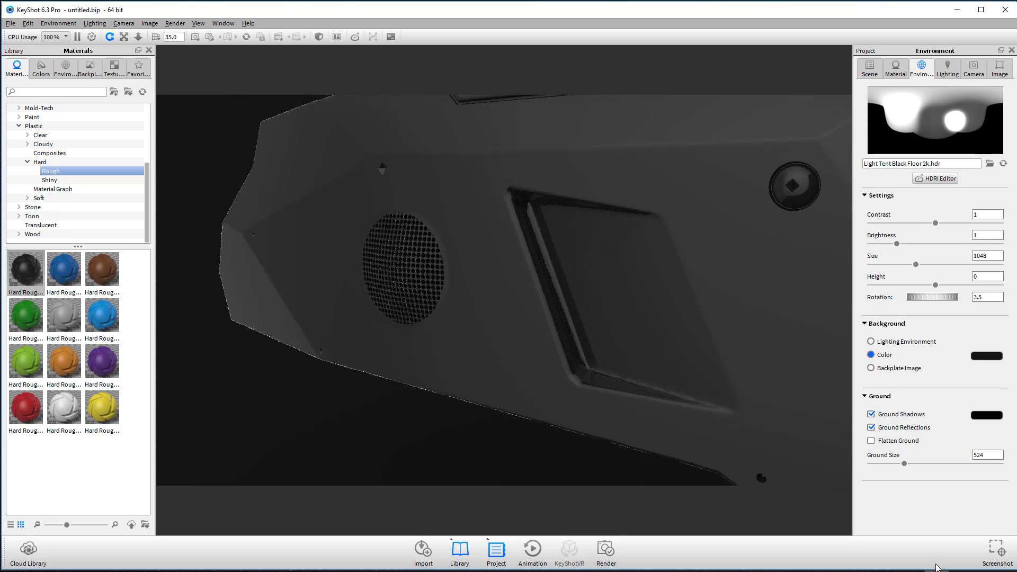